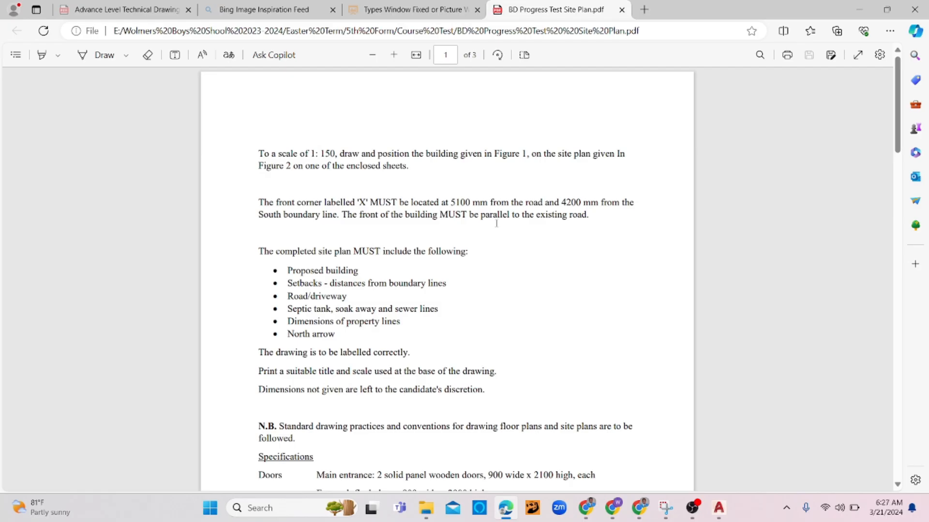
Read the site plan test's scale, building position, required items, and door, window, wall and roof specifications
scroll(549, 364, down, 15)
scroll(538, 366, up, 5)
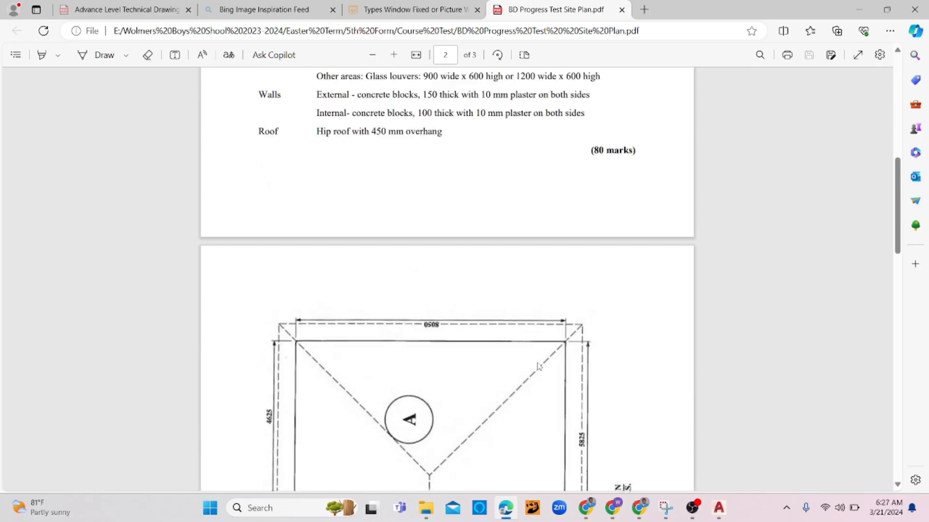
scroll(539, 366, up, 10)
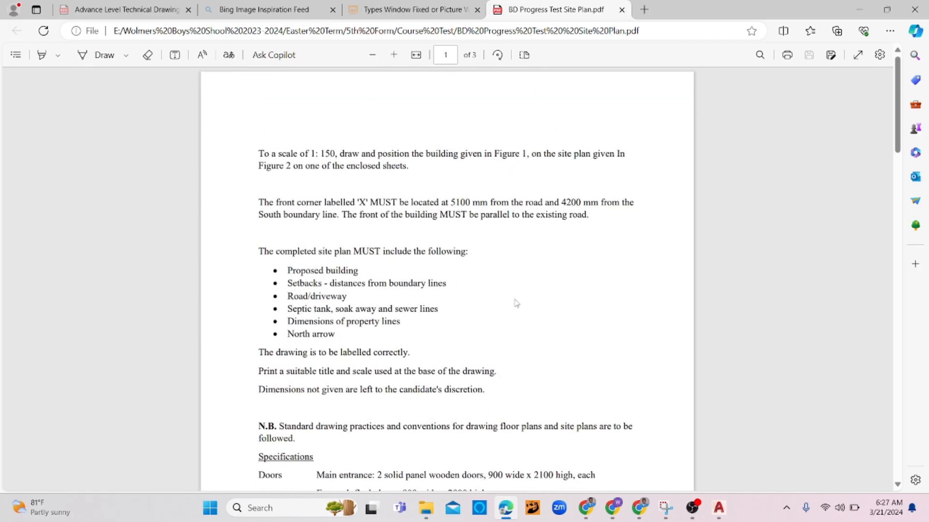
scroll(494, 344, down, 5)
scroll(494, 344, down, 15)
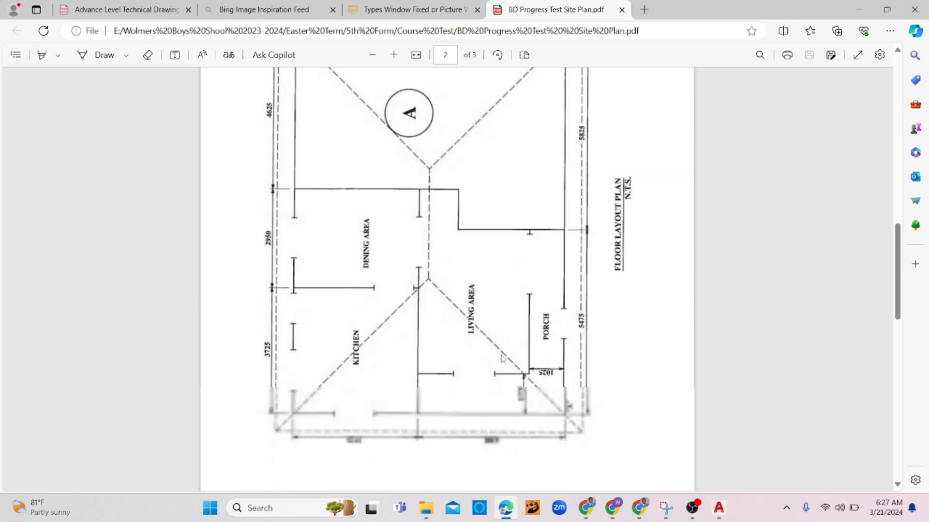
scroll(502, 362, up, 15)
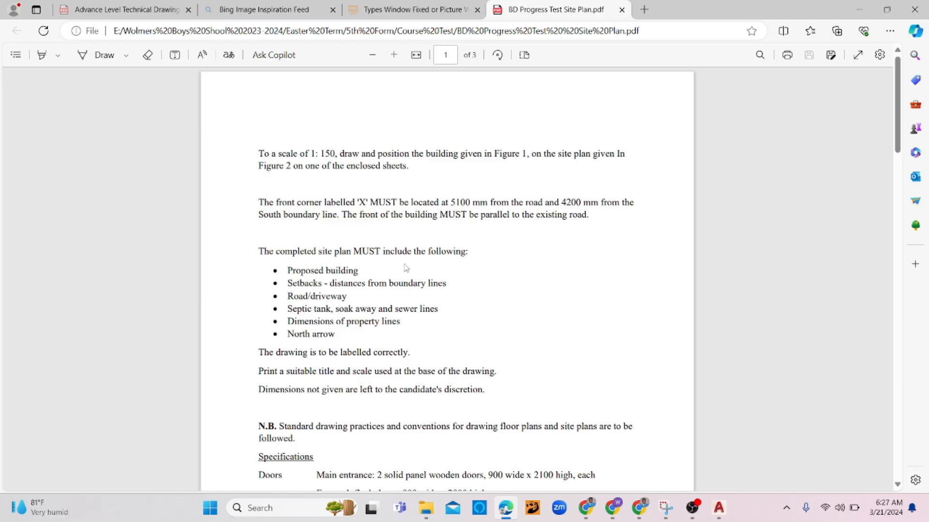
drag(335, 339, 260, 251)
click(282, 281)
drag(596, 202, 448, 203)
click(307, 296)
scroll(375, 377, down, 1)
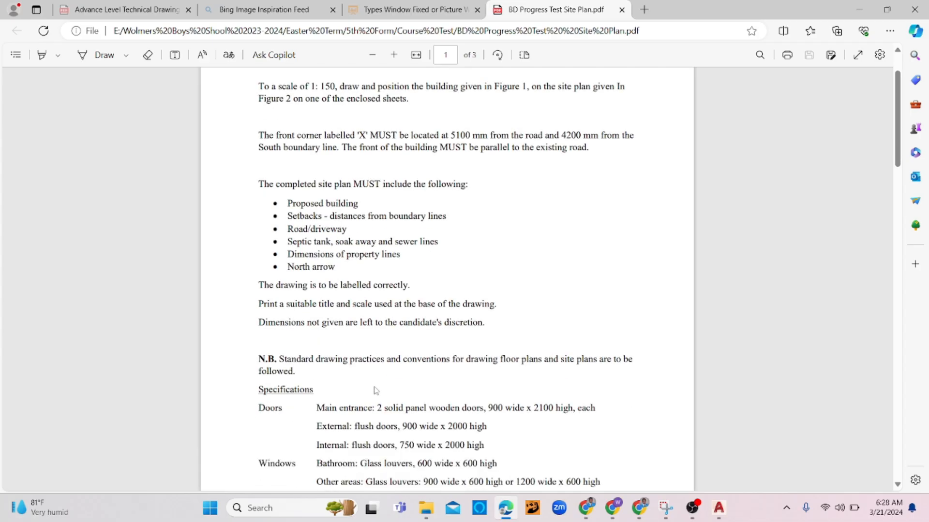
scroll(376, 390, down, 2)
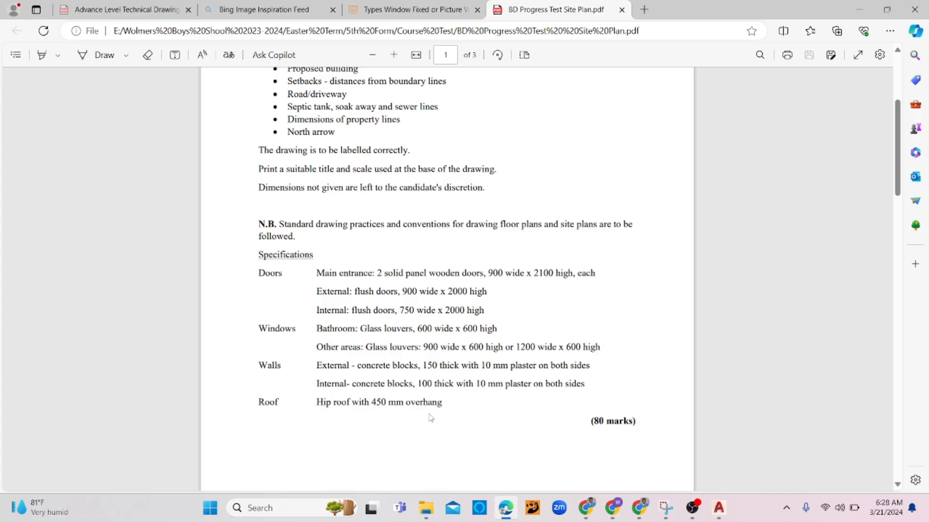
drag(448, 405, 256, 401)
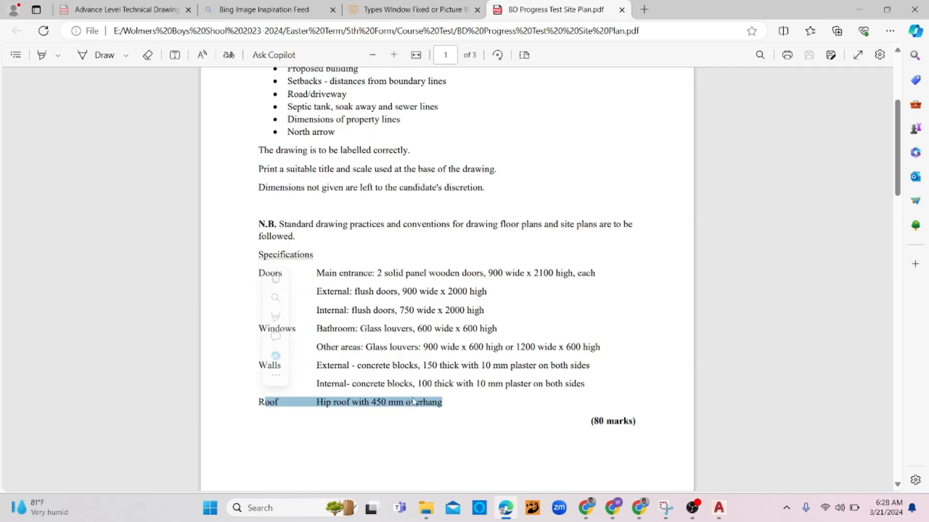
click(463, 439)
Examine the floor layout plan and the site layout's boundary lengths, angles, driveway and road
scroll(479, 396, down, 4)
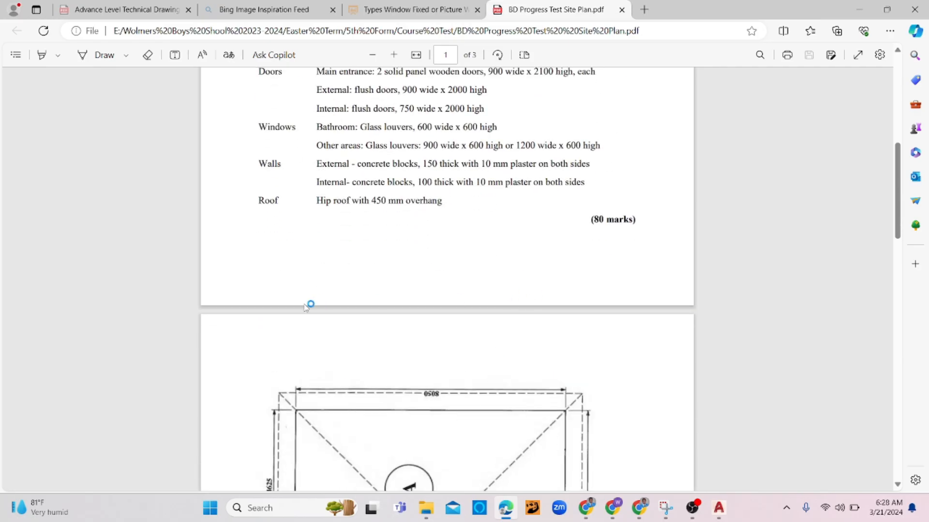
scroll(310, 310, down, 7)
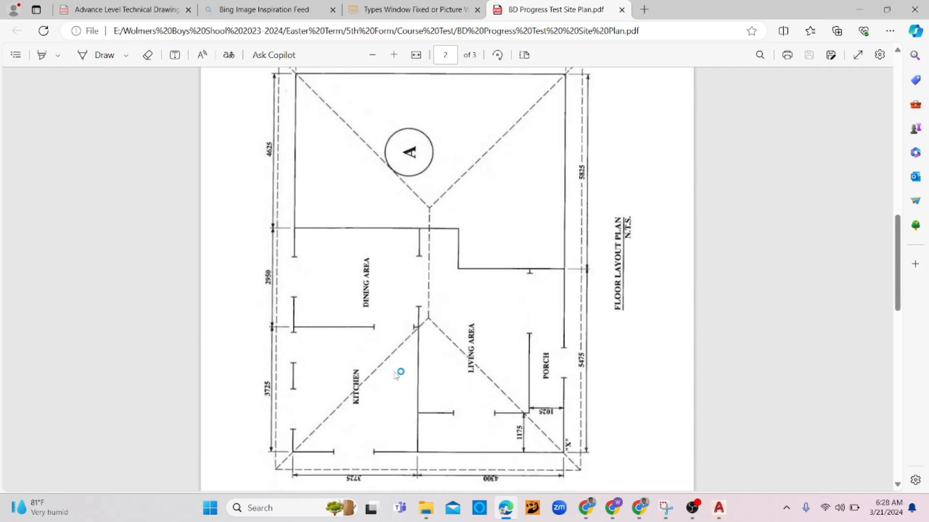
scroll(438, 394, down, 12)
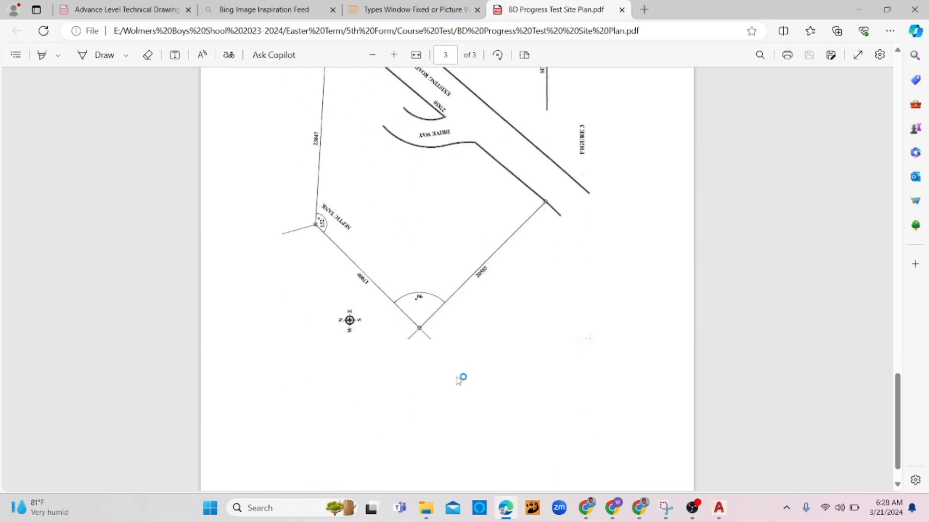
scroll(459, 380, up, 5)
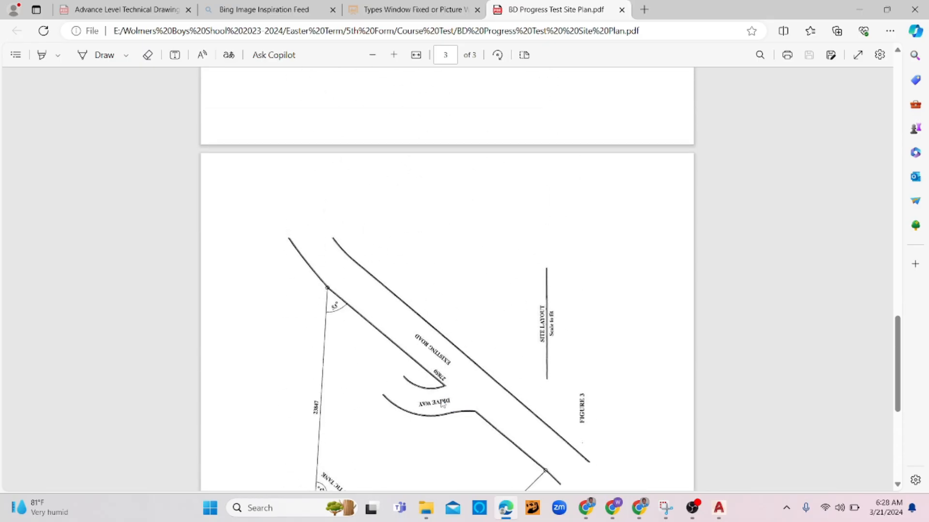
scroll(451, 402, up, 3)
scroll(451, 402, down, 5)
scroll(451, 403, up, 2)
scroll(412, 370, down, 3)
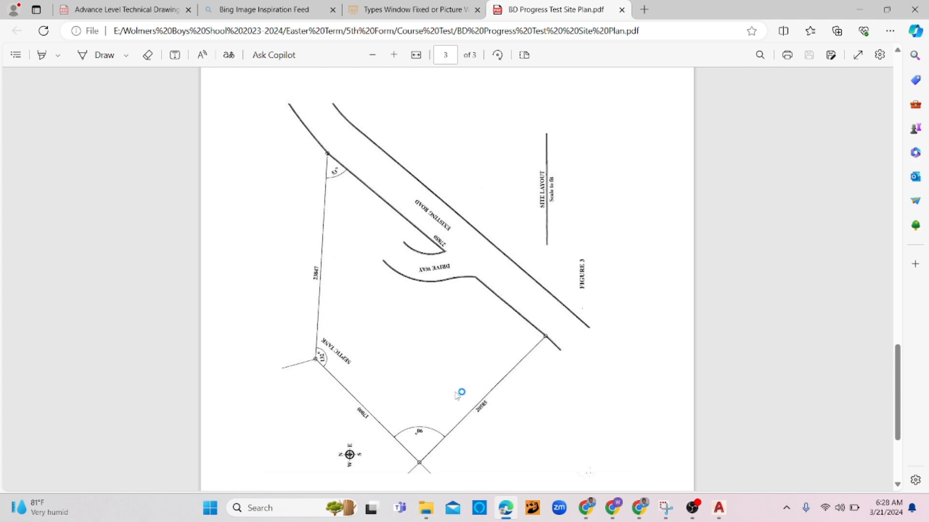
Rotate the PDF pages so the site layout reads upright and snip the whole Figure 3 drawing
click(497, 55)
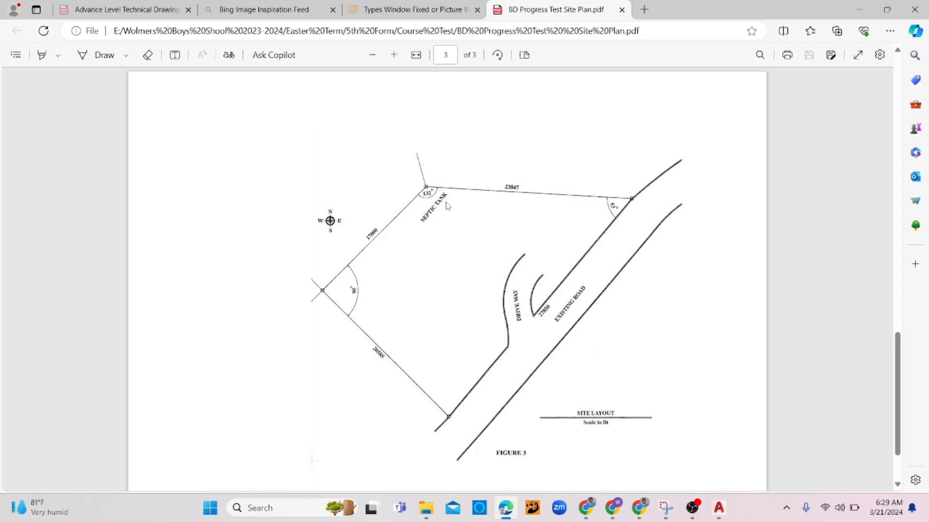
click(720, 510)
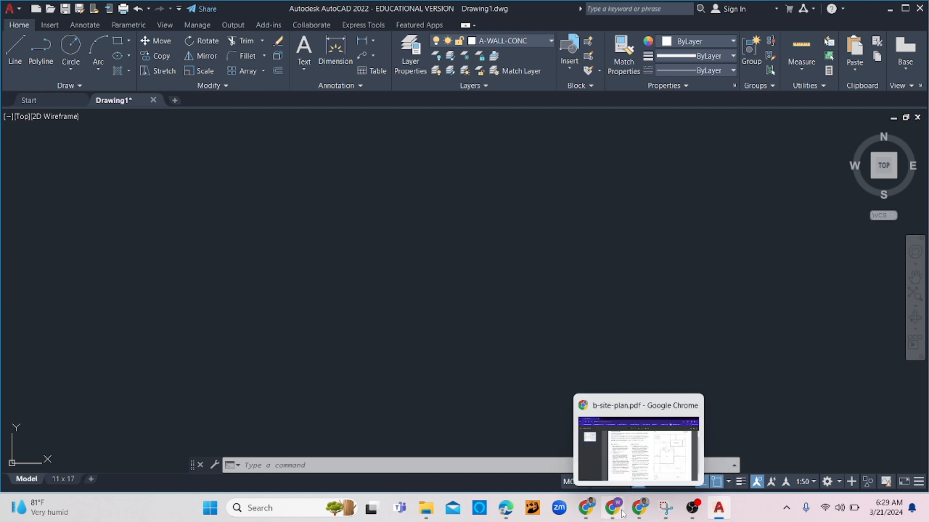
click(505, 509)
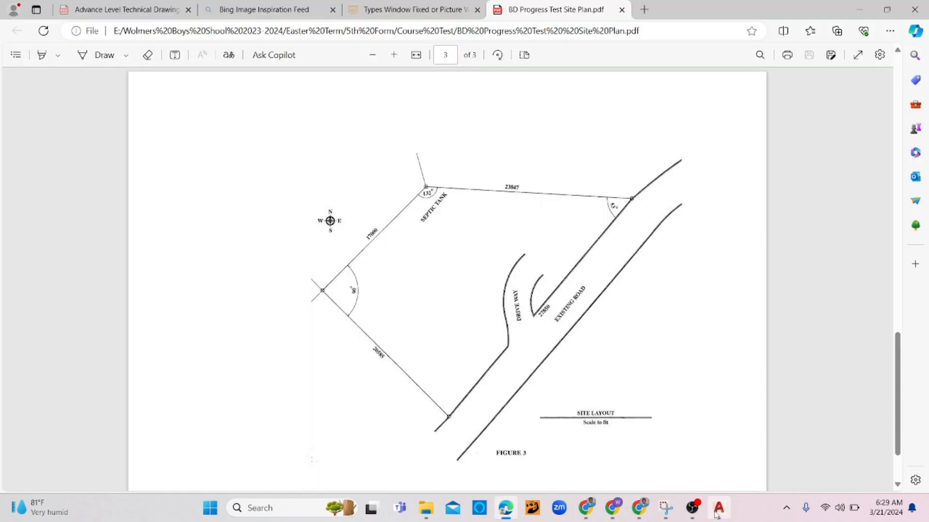
click(666, 508)
click(323, 116)
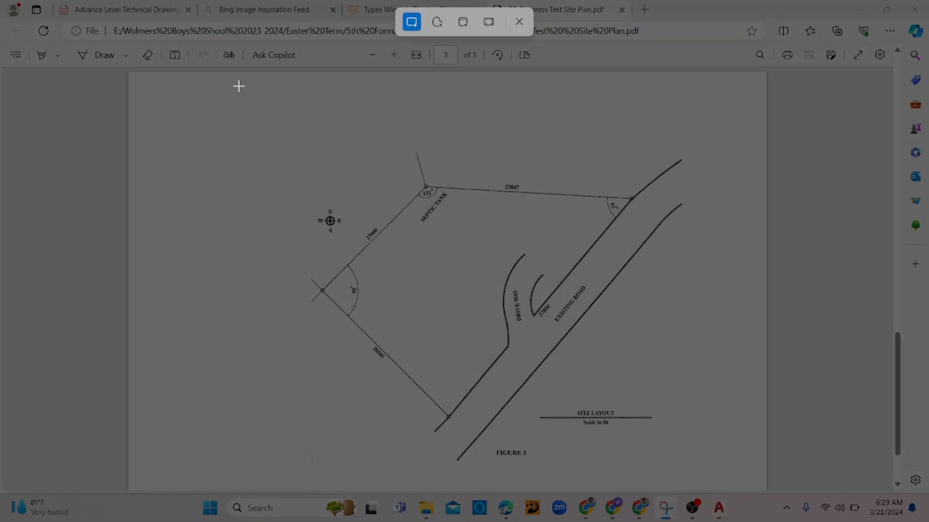
drag(252, 98, 719, 482)
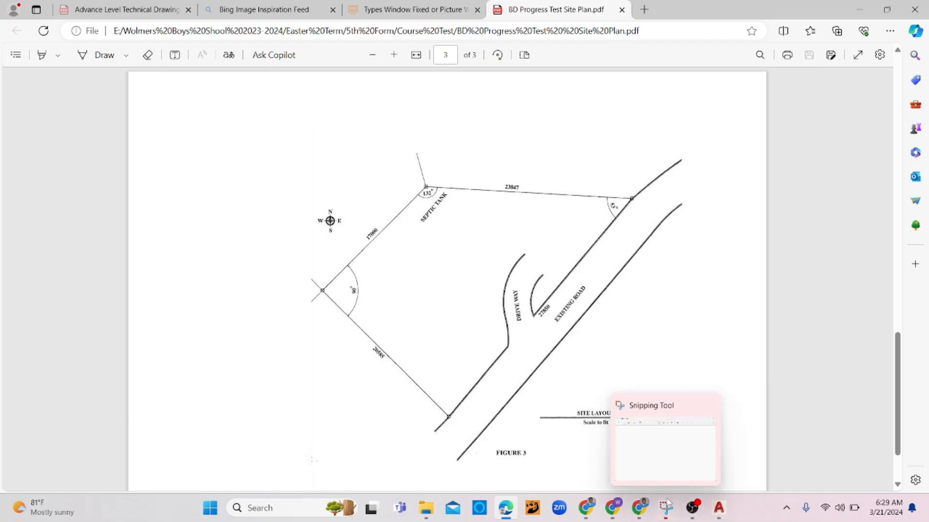
Copy the captured site layout and paste it as an image into the empty AutoCAD drawing
click(654, 476)
right_click(548, 282)
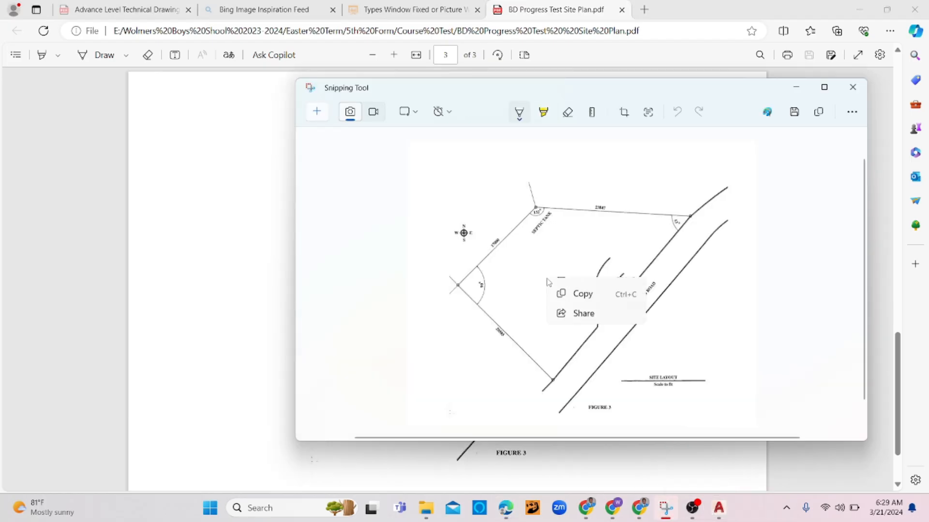
click(580, 309)
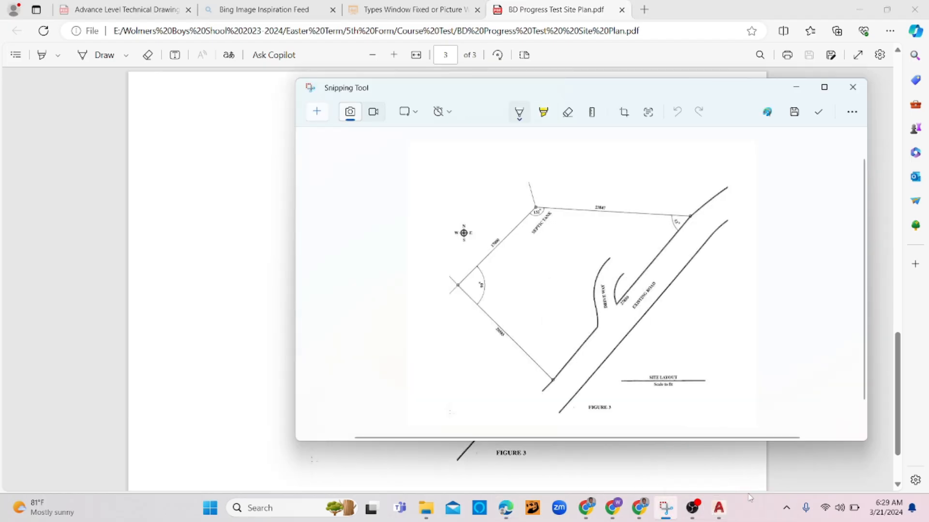
click(719, 508)
key(ctrl+v)
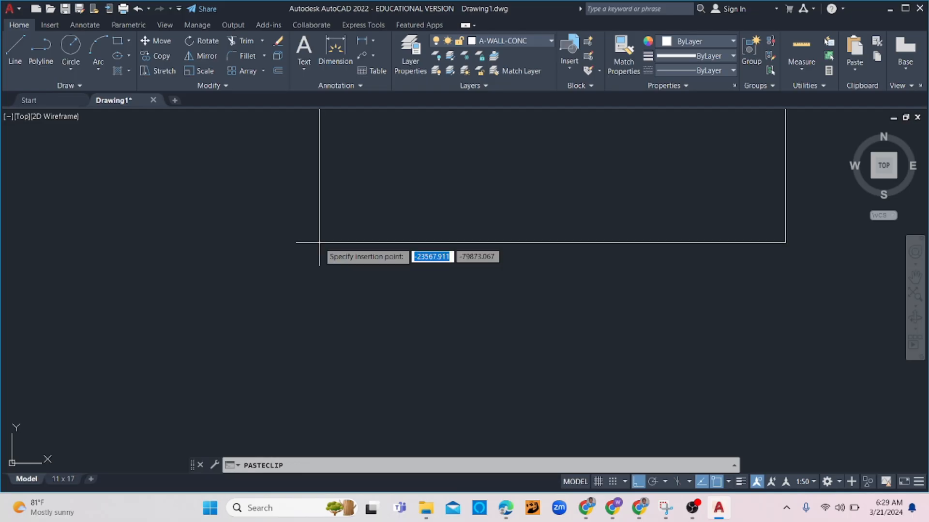
click(227, 322)
click(843, 280)
Scale the pasted image by reference from its lower-left corner, with object snap and ortho off, making the 20585 boundary line 20585 long
click(578, 341)
text(sc)
key(Return)
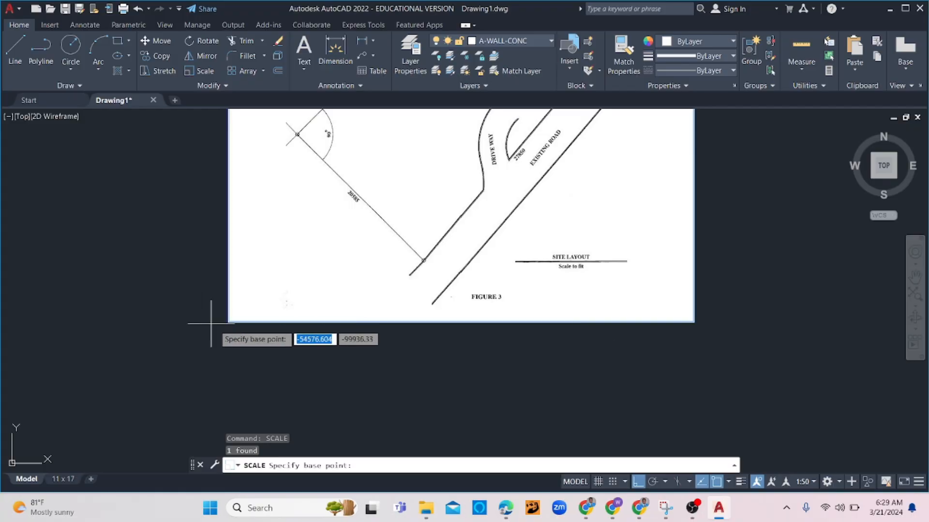
click(224, 320)
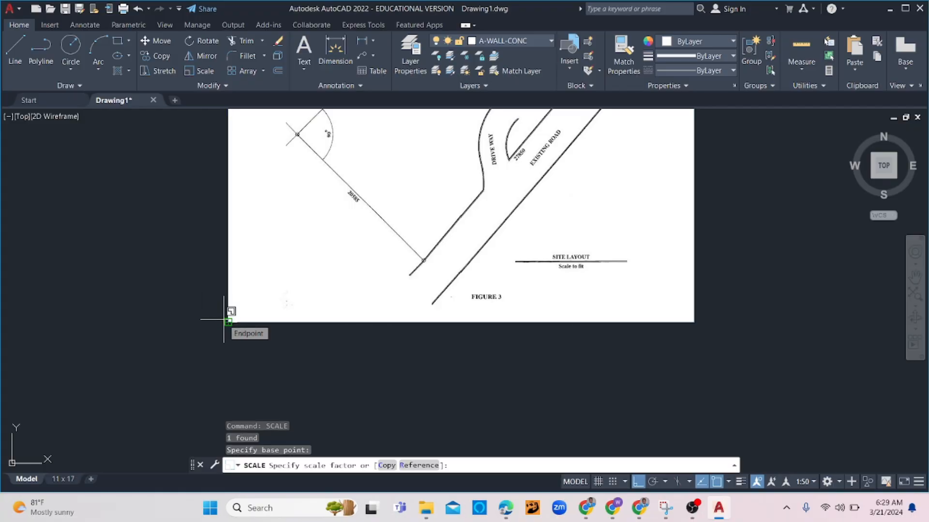
text(r)
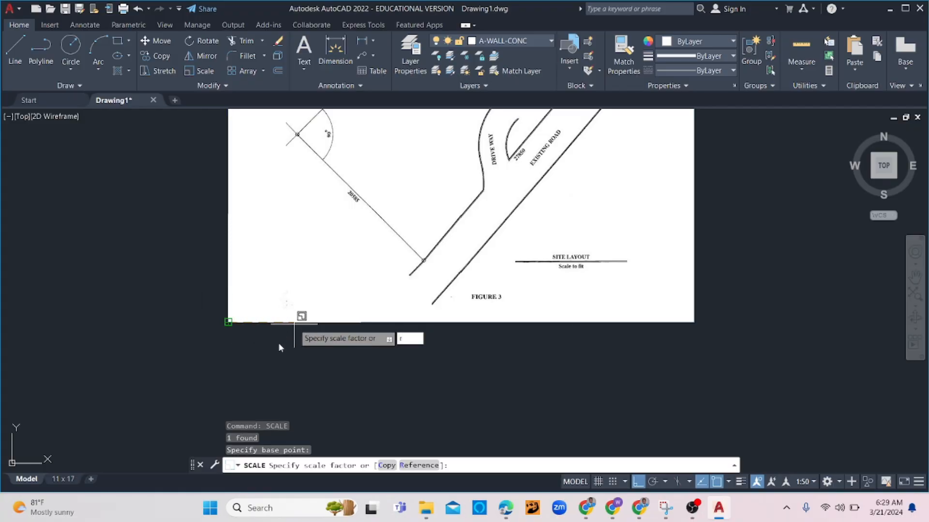
key(Return)
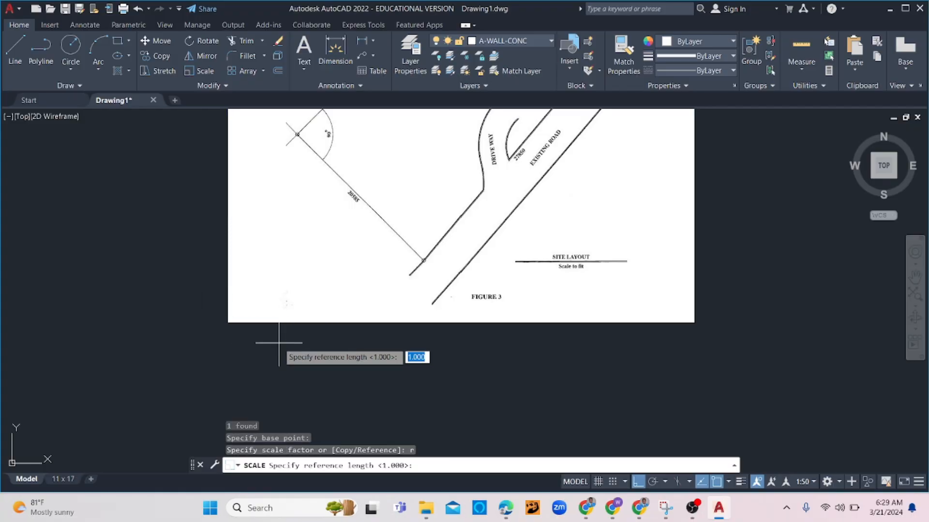
click(716, 482)
click(638, 482)
middle_drag(460, 230, 482, 297)
click(320, 202)
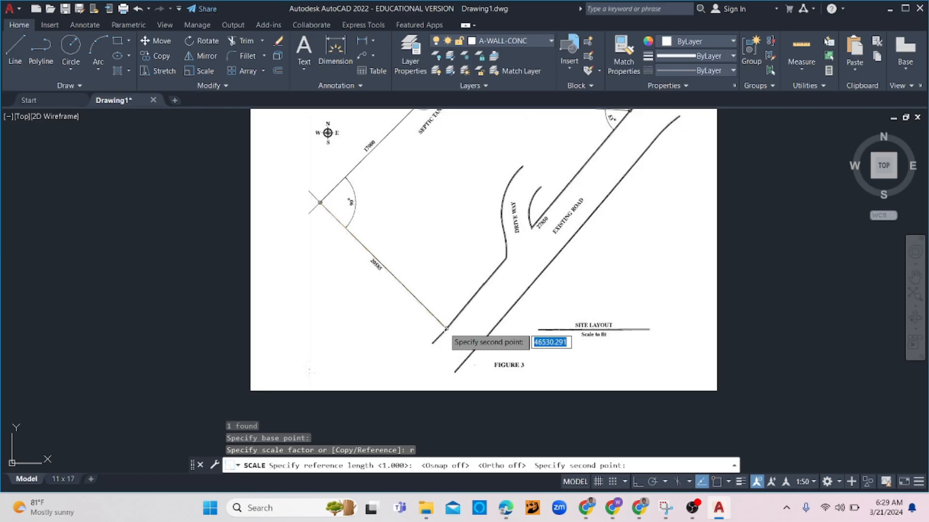
click(446, 328)
scroll(450, 323, up, 5)
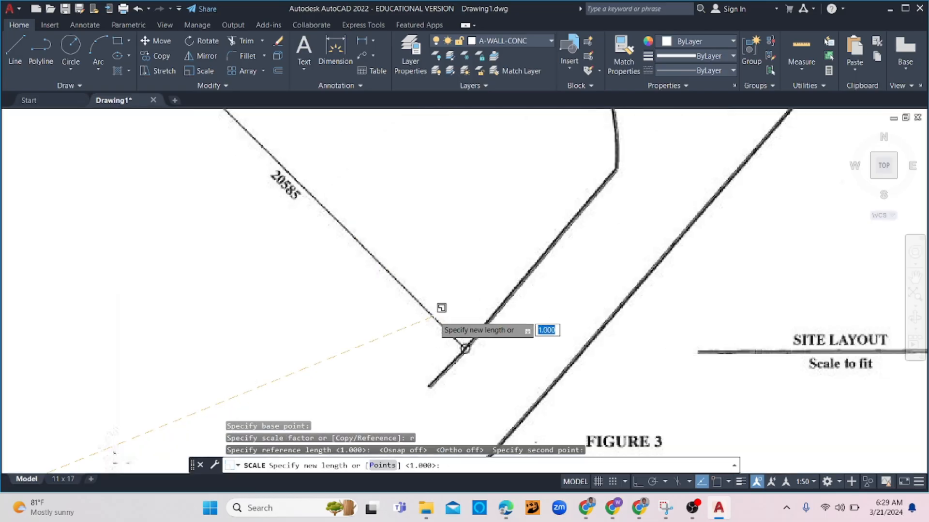
scroll(434, 318, down, 4)
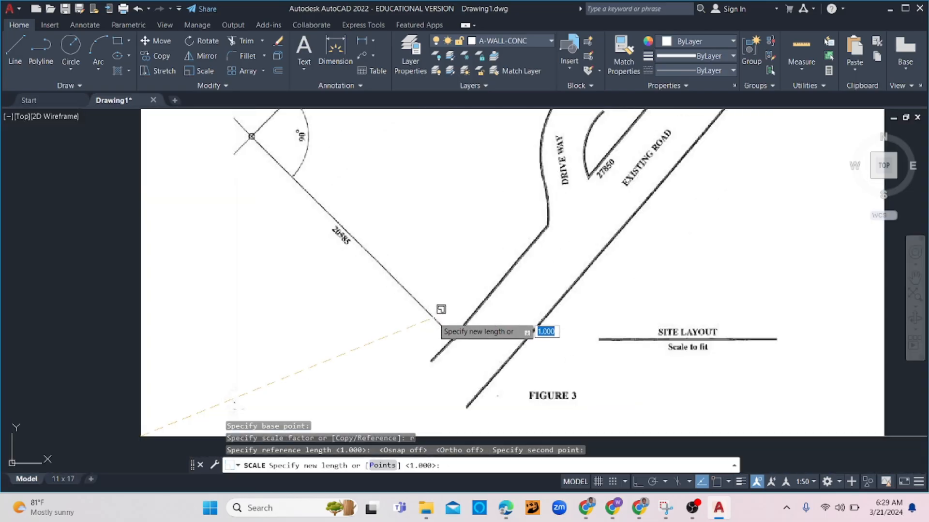
text(20585)
key(Return)
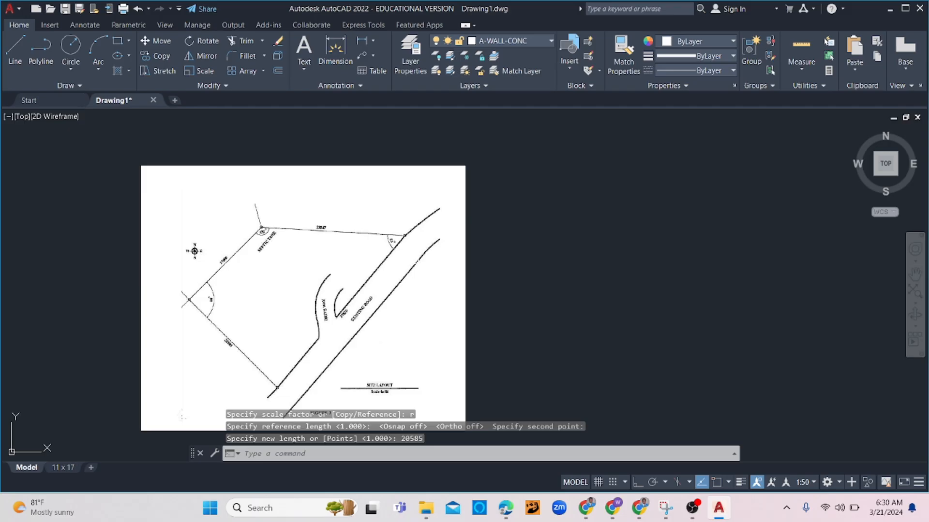
Draw a freehand slanted line rising to the northeast in the empty space beside the pasted image, as the road-side boundary
middle_drag(566, 348, 559, 318)
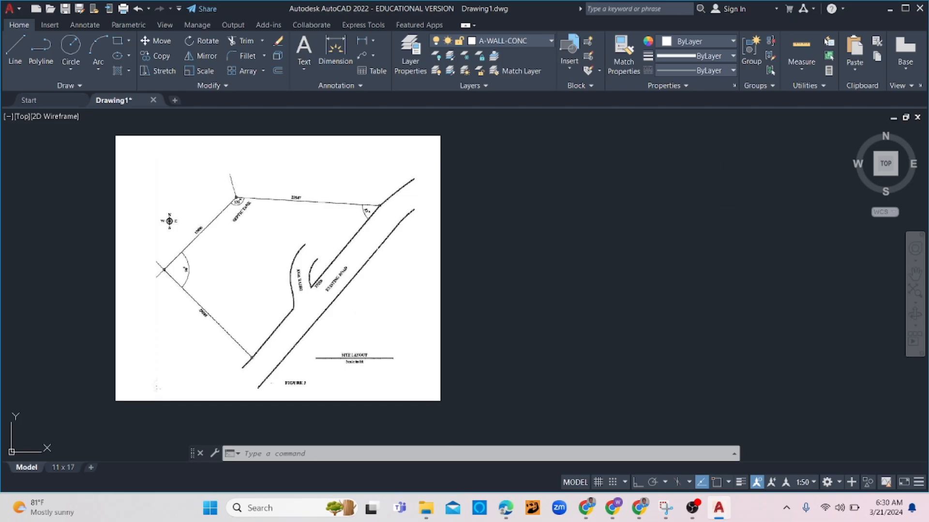
click(19, 54)
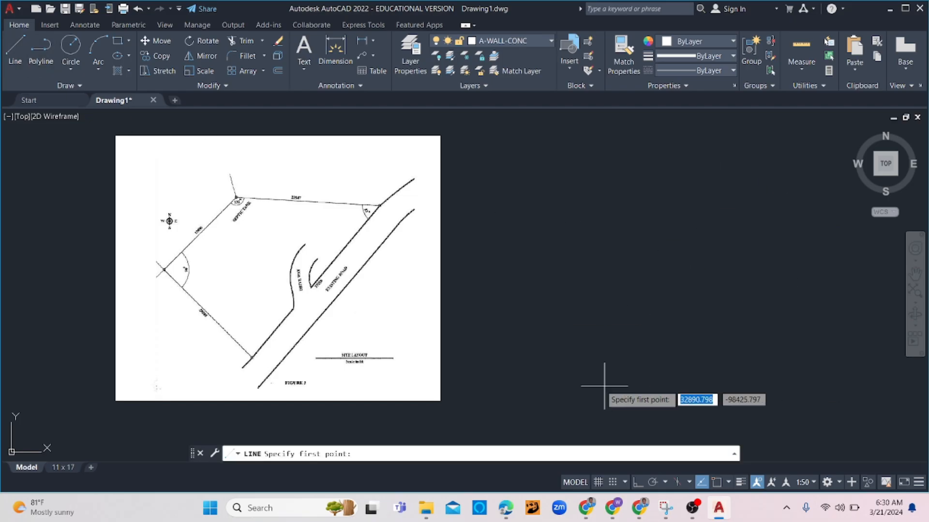
click(587, 400)
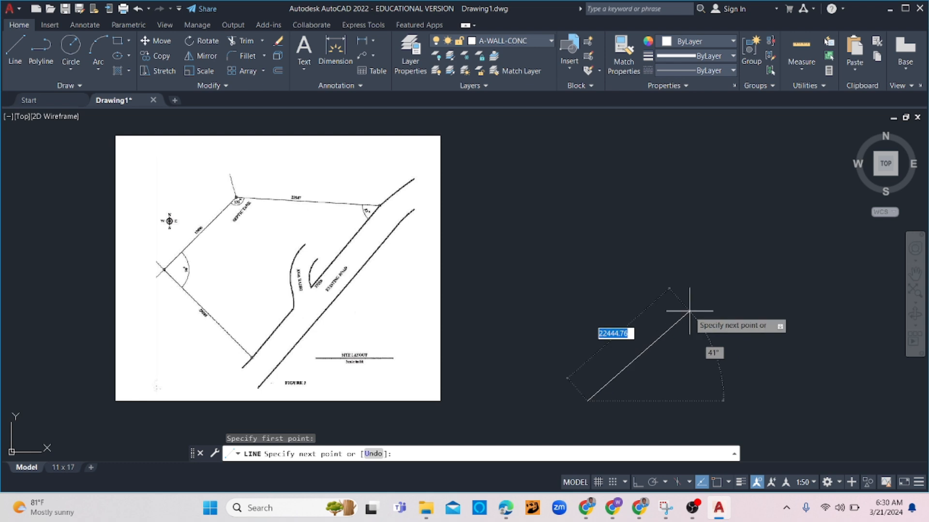
click(755, 223)
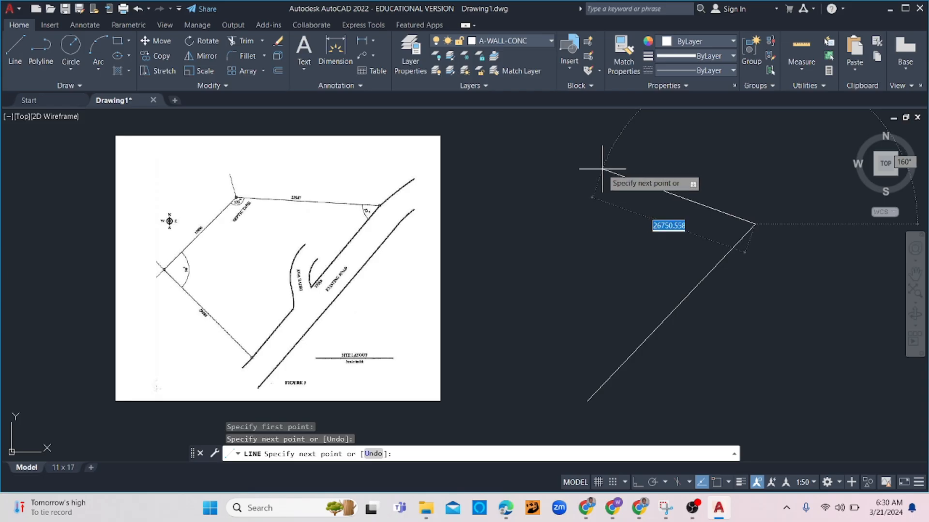
Continue from the slanted line's upper end with a 23847 boundary line running toward the image, and finish the Line command
scroll(248, 246, up, 6)
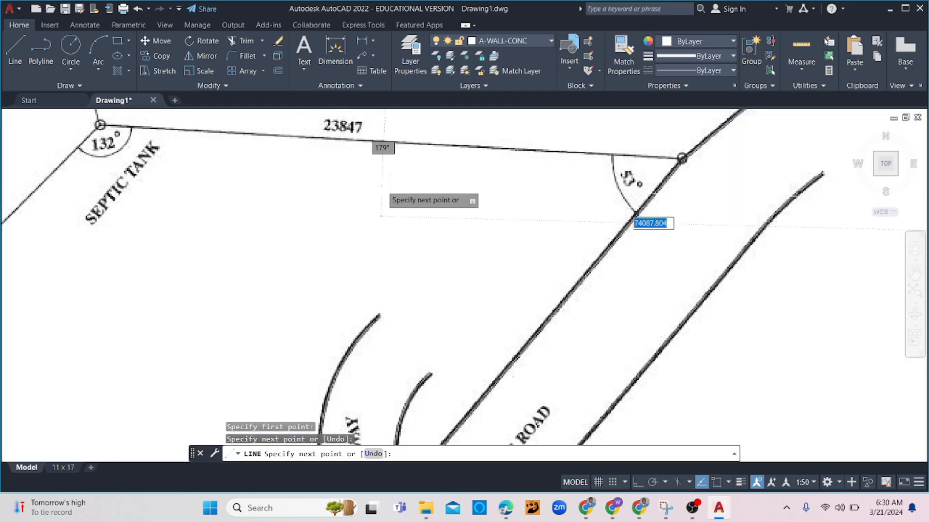
scroll(383, 196, down, 5)
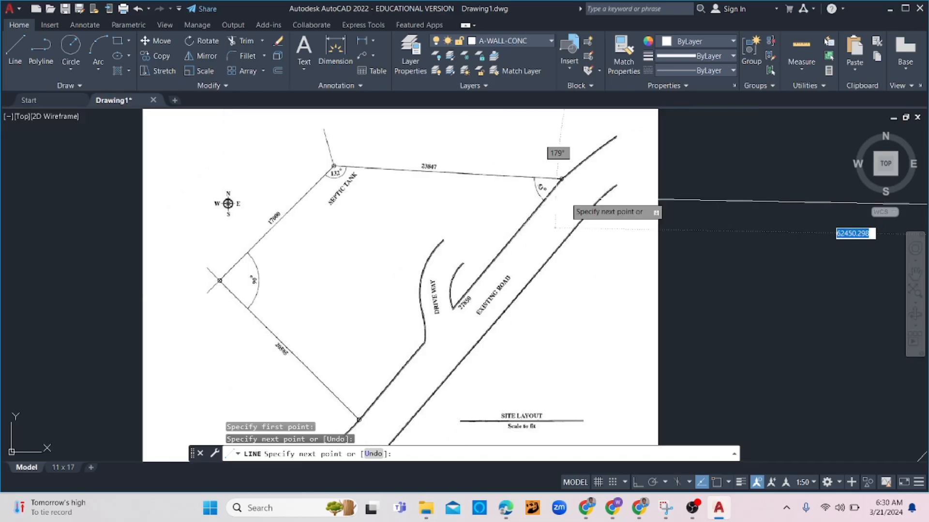
middle_drag(746, 189, 423, 188)
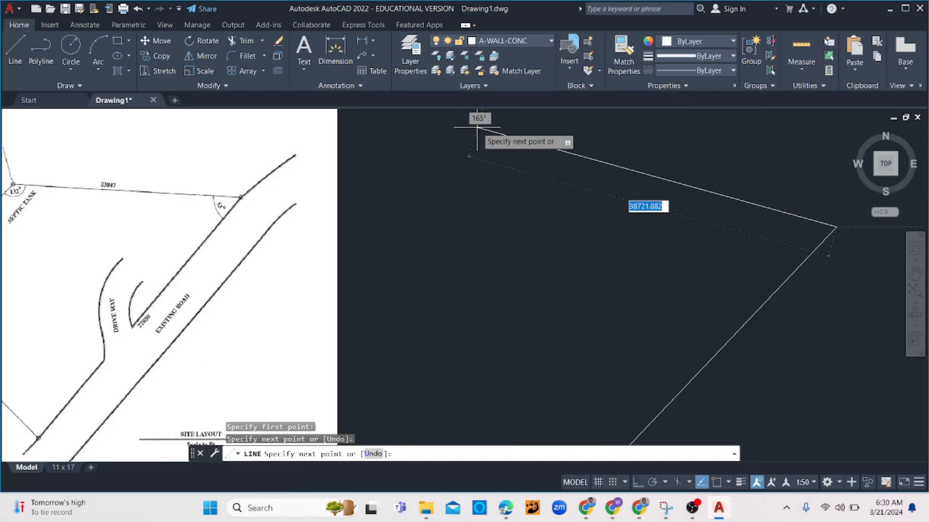
text(23)
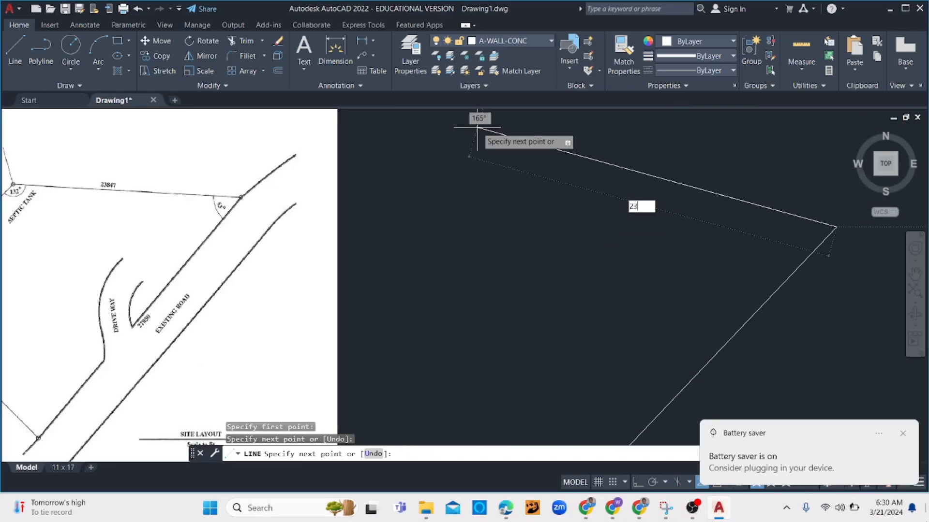
click(902, 433)
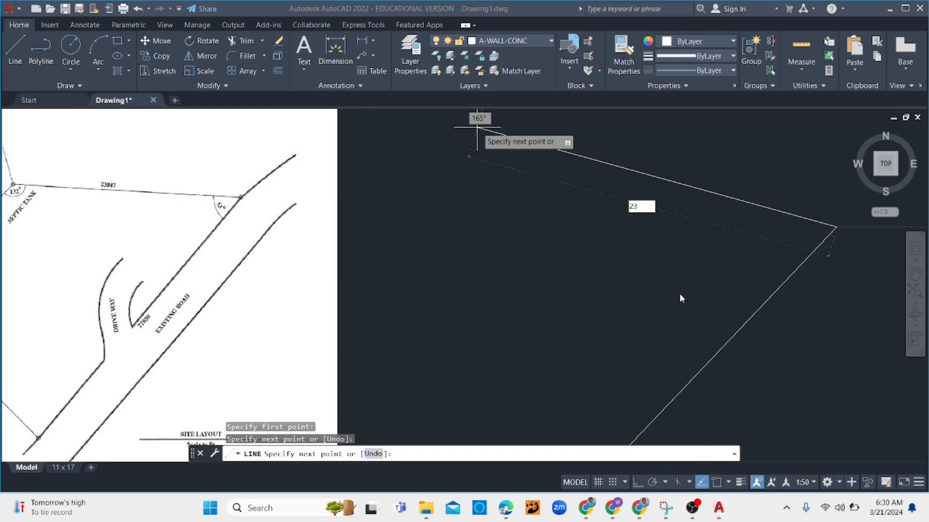
click(542, 9)
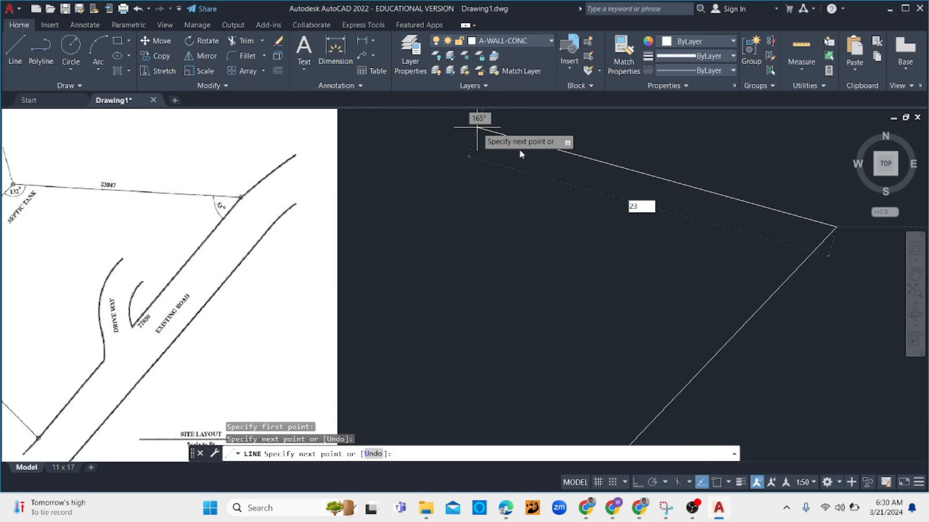
text(847)
key(Return)
key(Escape)
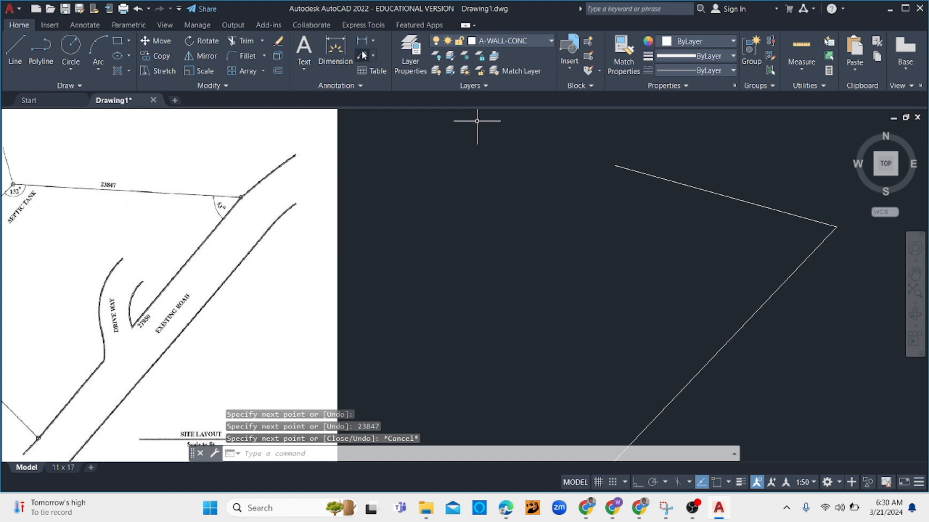
Add an angular dimension between the 23847 line and the slanted road-side line, with its arc inside the corner
click(372, 41)
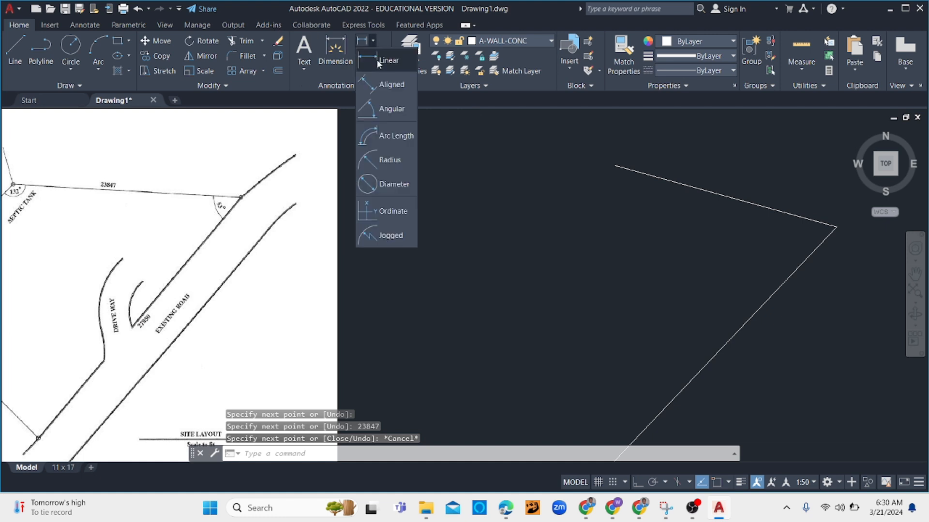
click(381, 111)
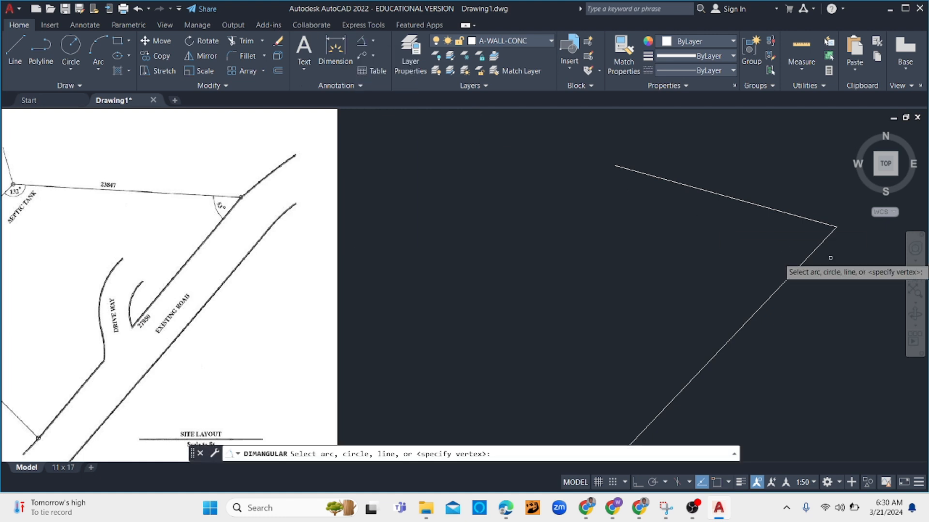
click(762, 208)
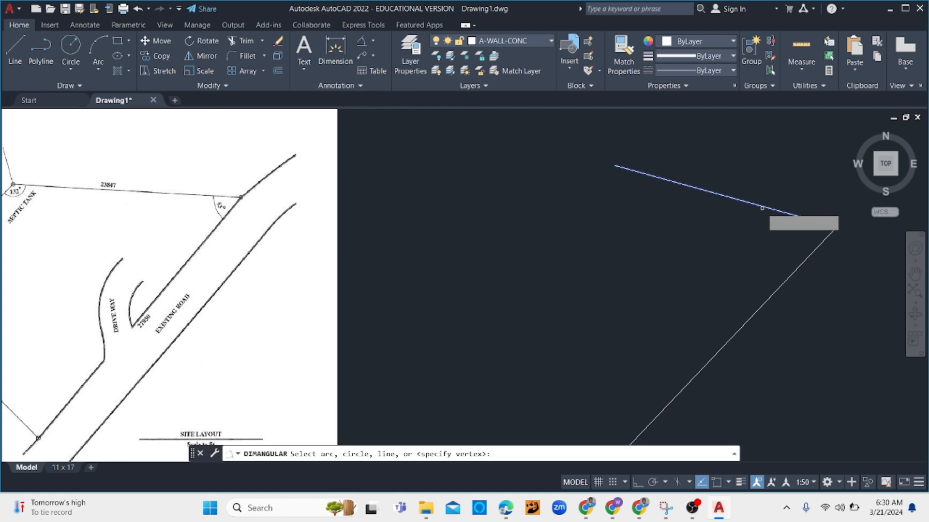
click(790, 281)
click(760, 256)
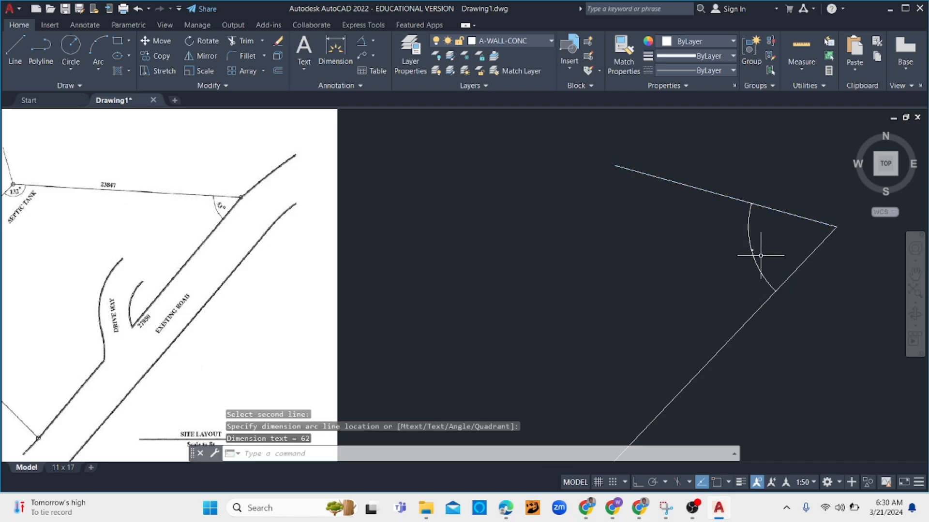
scroll(726, 233, up, 5)
scroll(713, 228, down, 5)
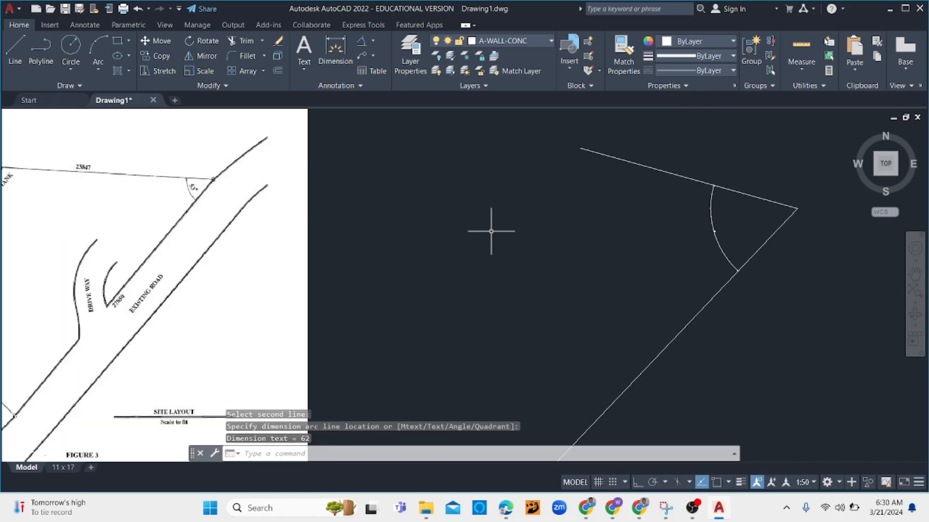
click(620, 128)
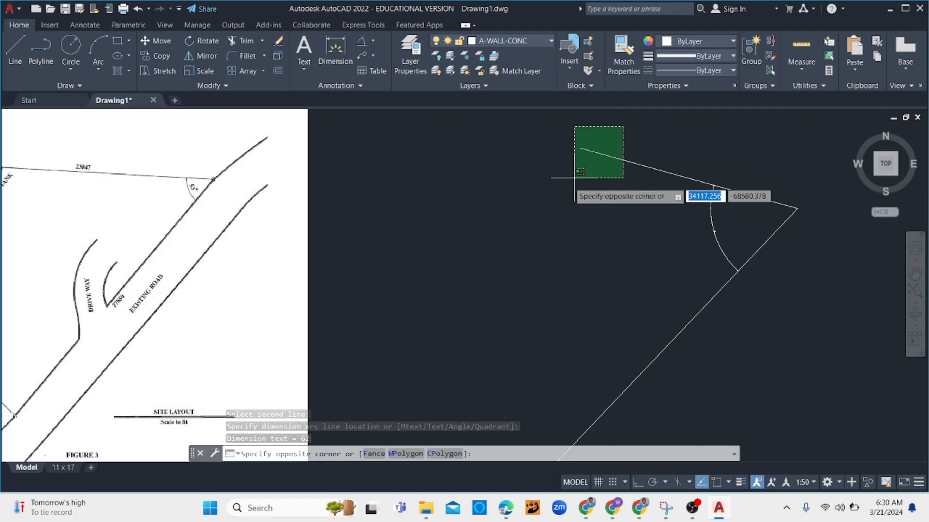
click(574, 187)
key(Escape)
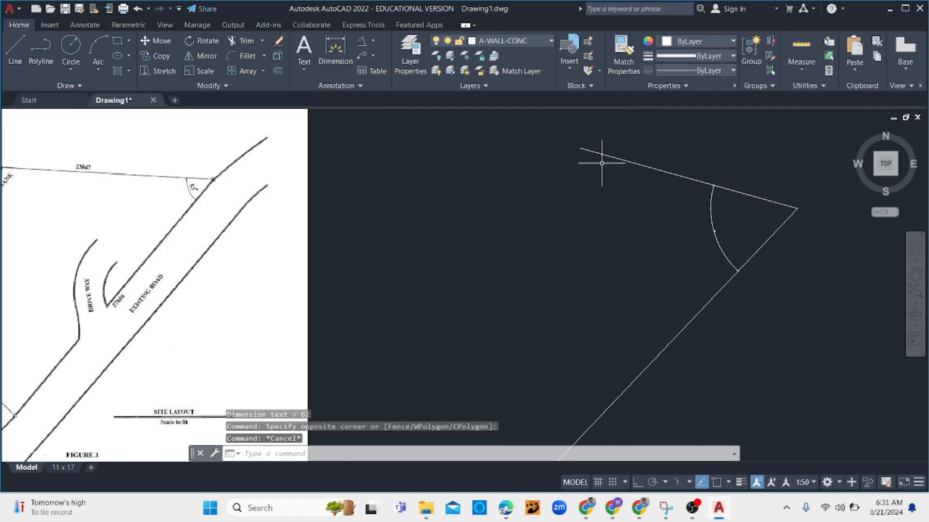
Rotate the 23847 line by 9° about its shared corner with the road-side line, using object snap, and check the angular dimension
click(588, 151)
text(ro)
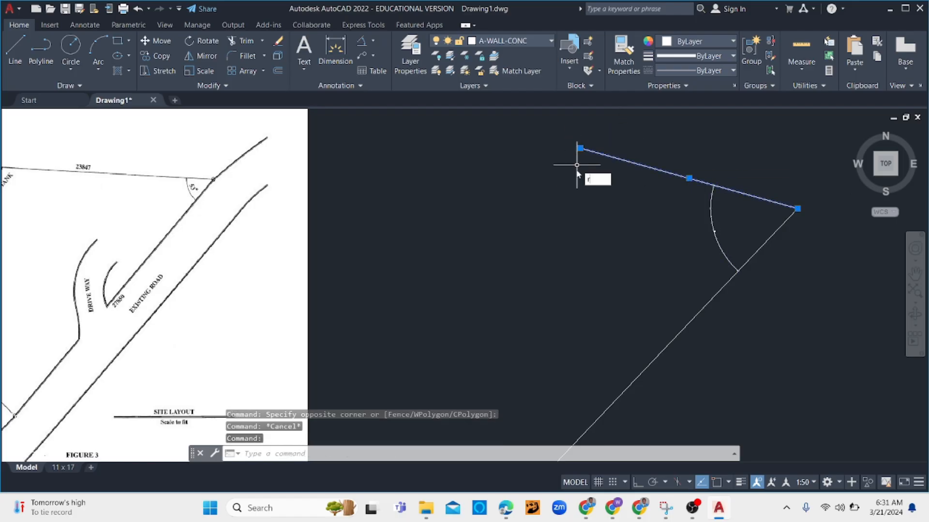
key(Return)
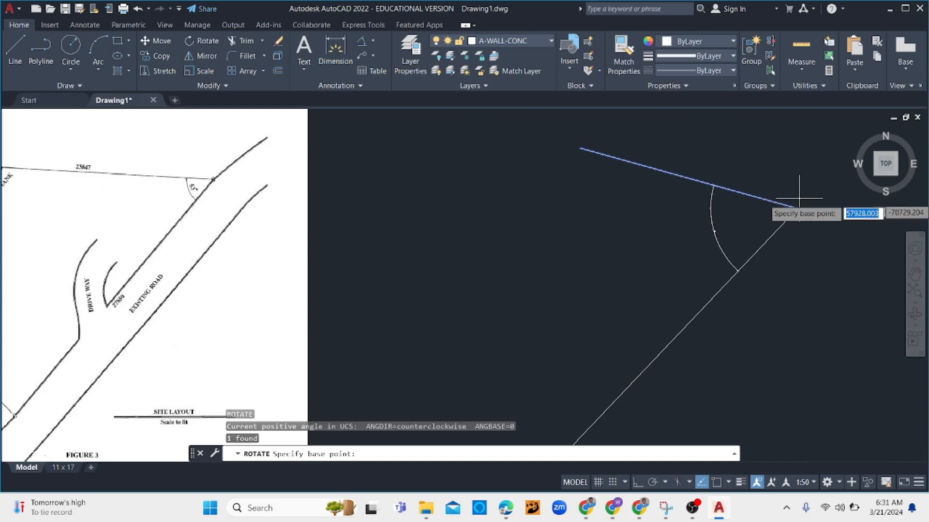
click(719, 483)
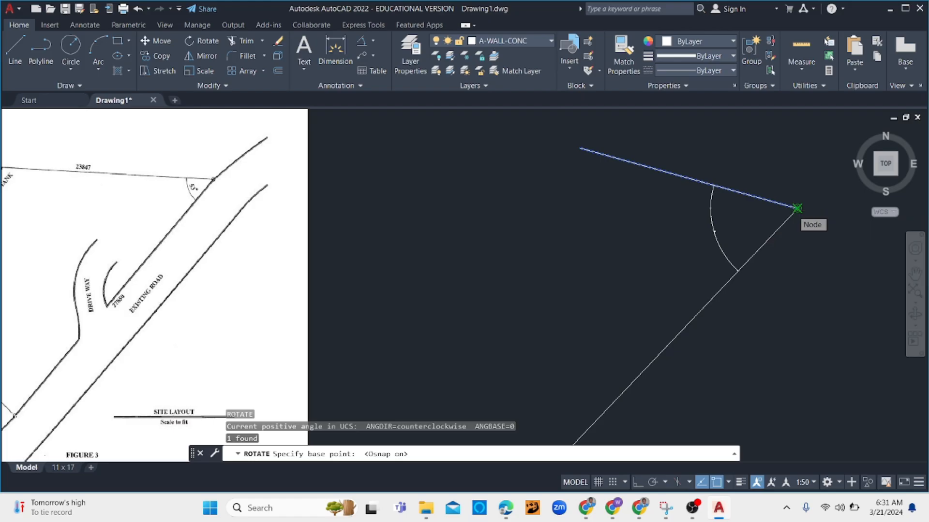
click(797, 208)
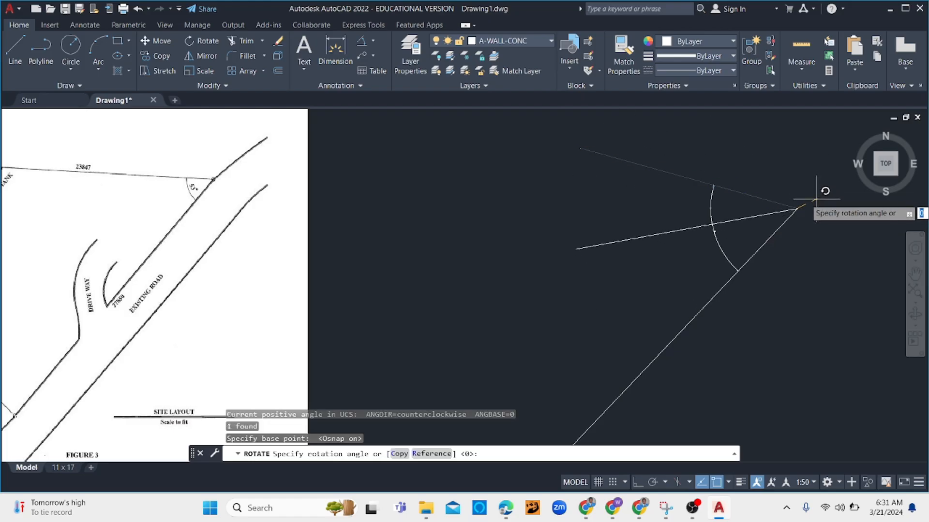
scroll(767, 222, up, 2)
scroll(764, 222, up, 7)
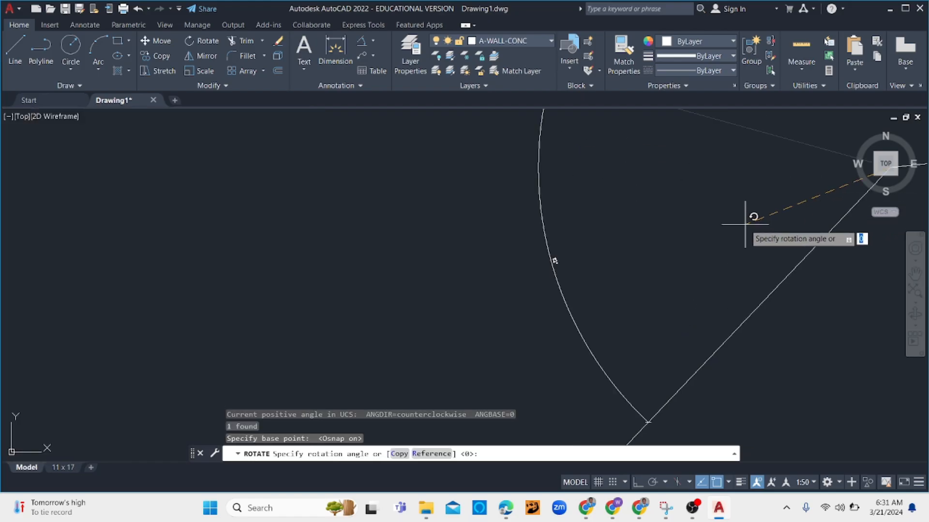
scroll(761, 216, down, 6)
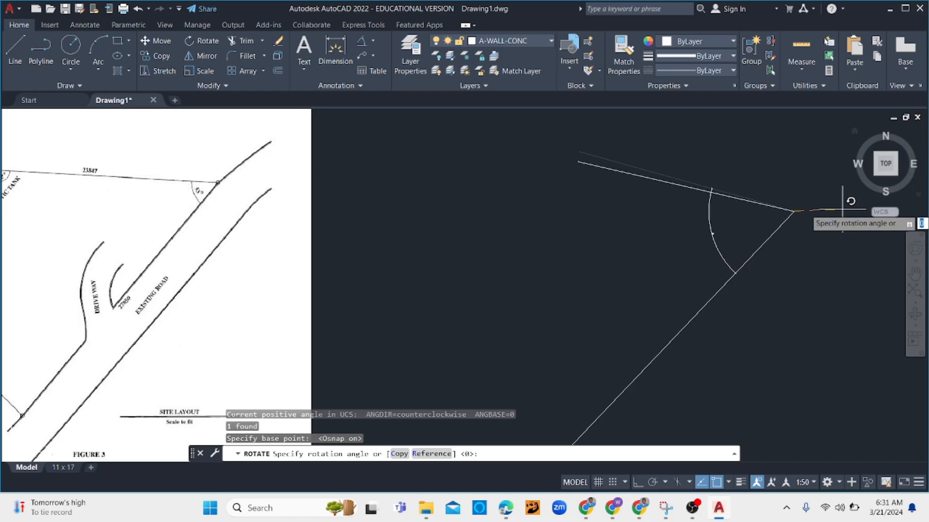
key(Return)
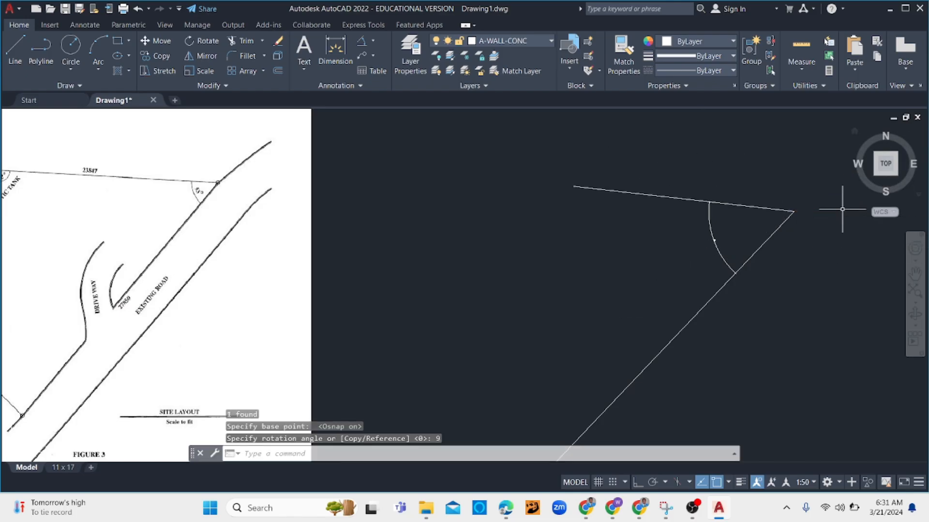
scroll(747, 245, up, 2)
scroll(643, 232, up, 3)
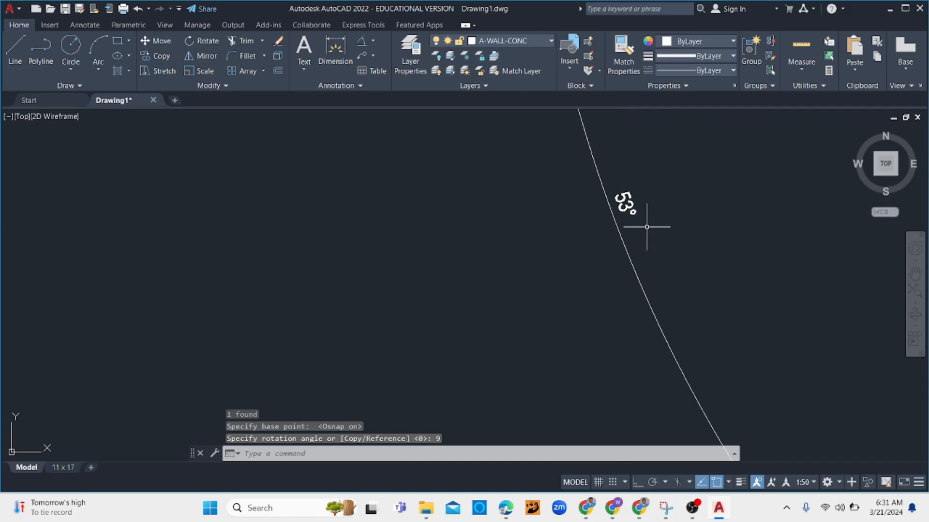
scroll(648, 222, down, 6)
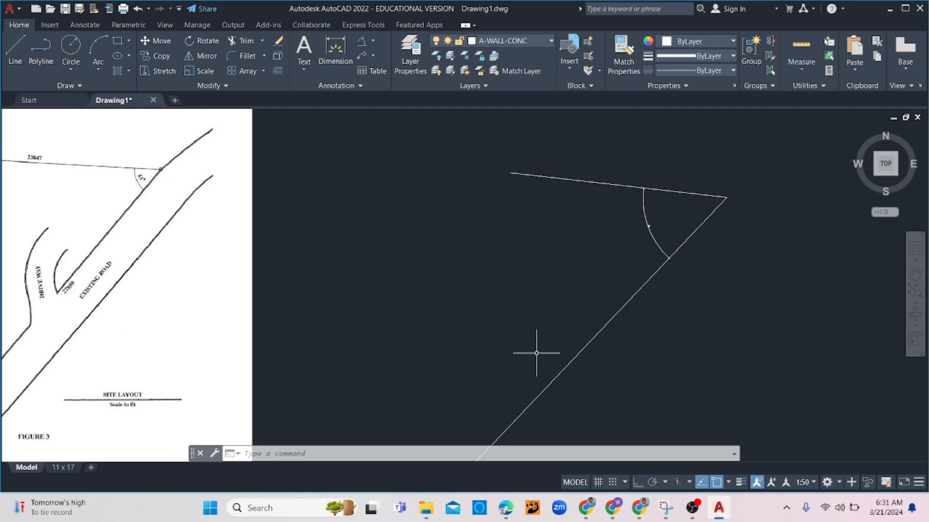
Draw a 17000 boundary line at 132° from the free end of the 23847 line and finish the Line command
scroll(487, 356, down, 2)
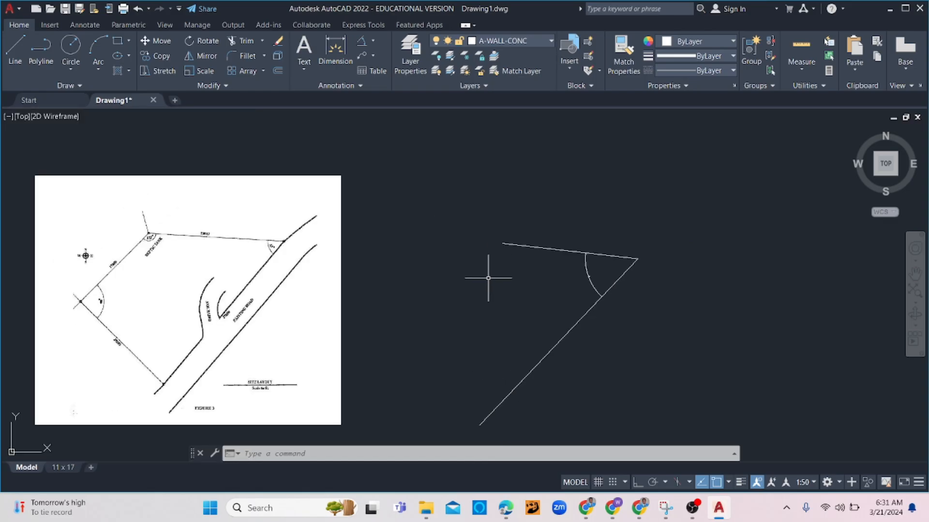
click(15, 47)
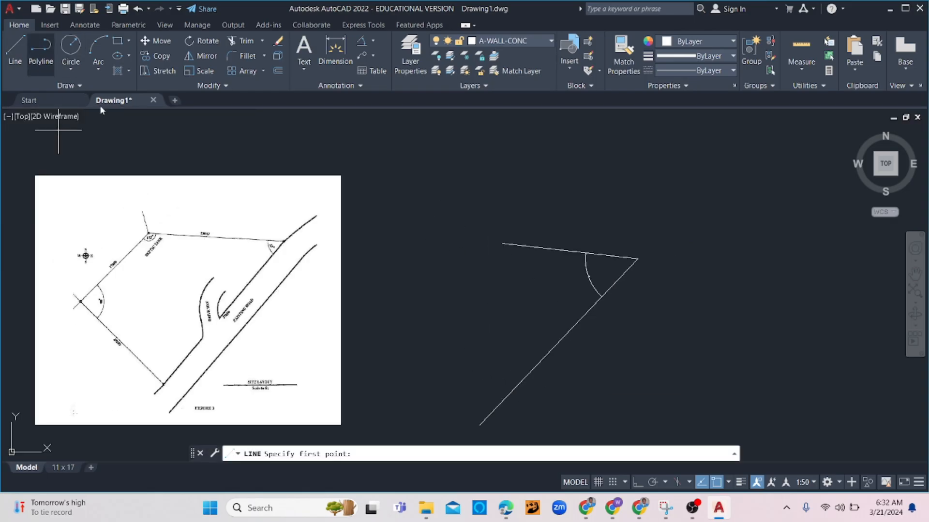
click(502, 243)
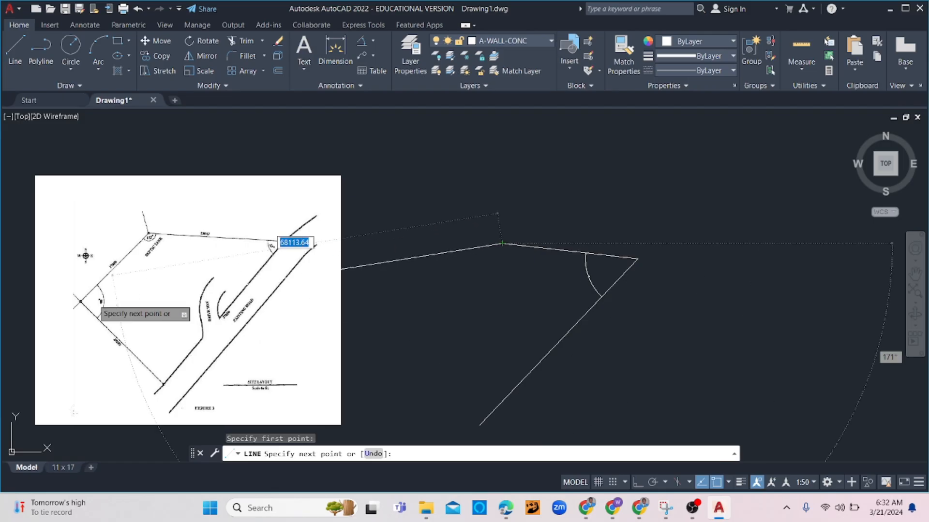
scroll(114, 271, up, 5)
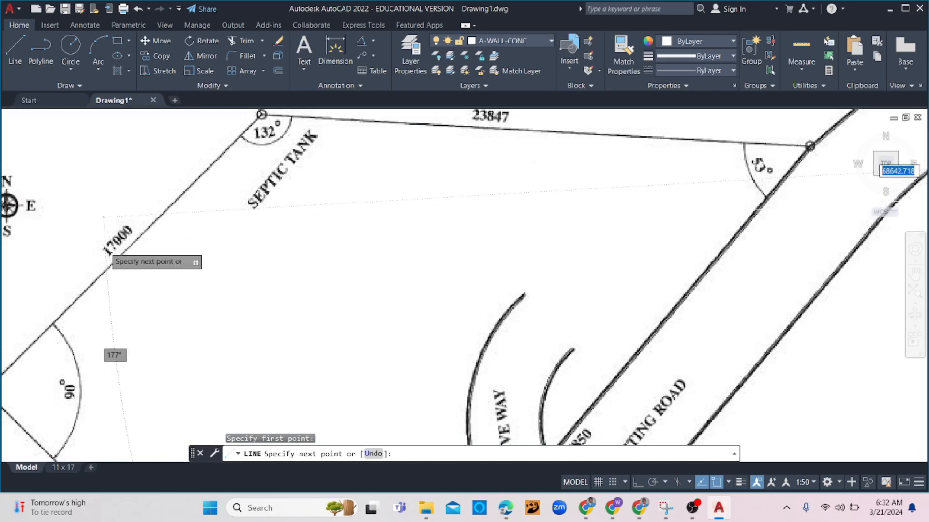
scroll(360, 328, down, 5)
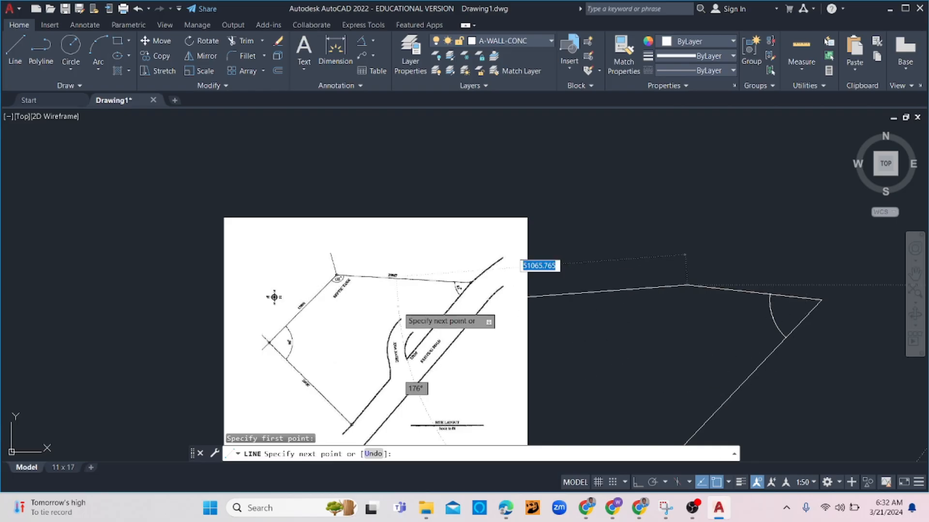
scroll(344, 284, up, 6)
scroll(356, 297, down, 8)
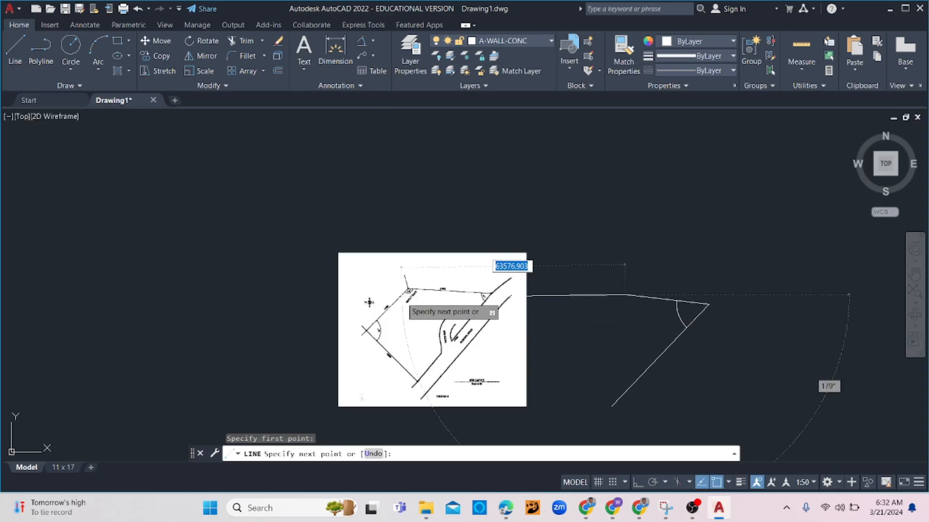
scroll(400, 295, up, 4)
mouse_move(785, 354)
middle_down()
mouse_move(568, 326)
mouse_move(579, 333)
middle_up()
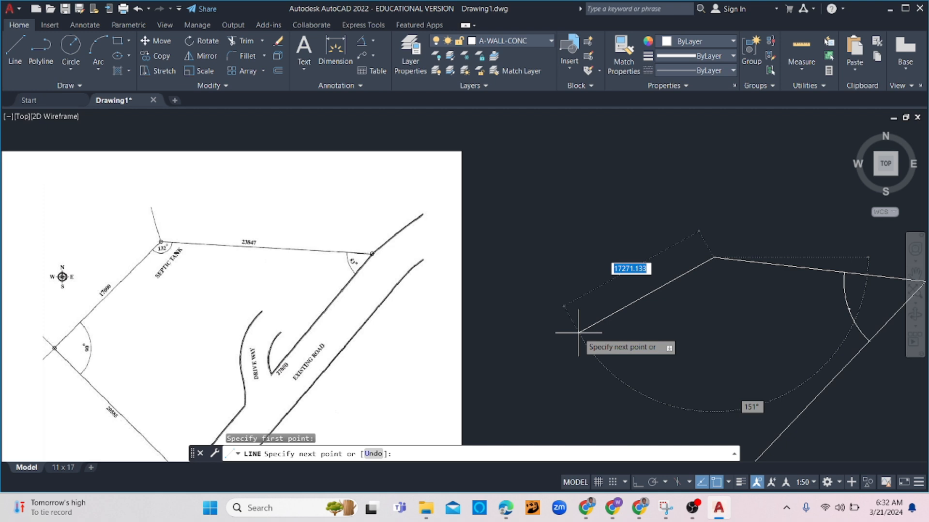
text(@)
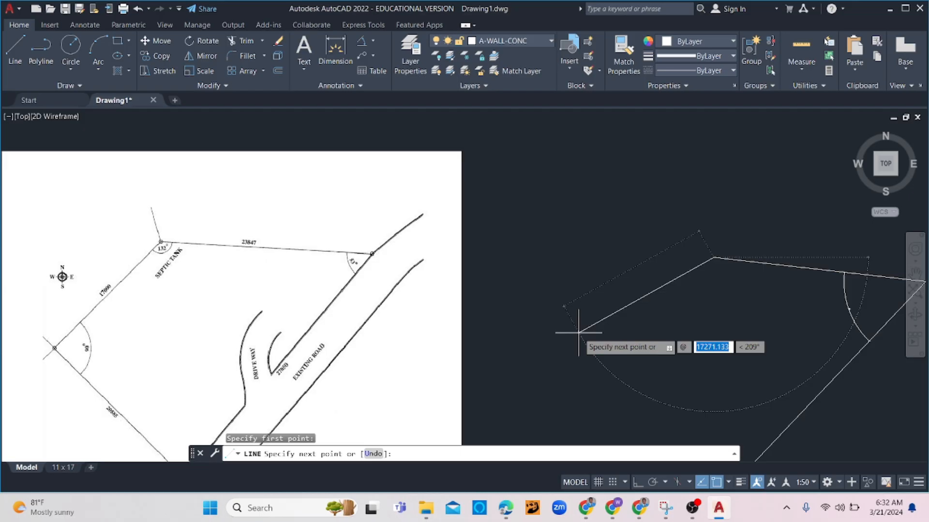
text(17)
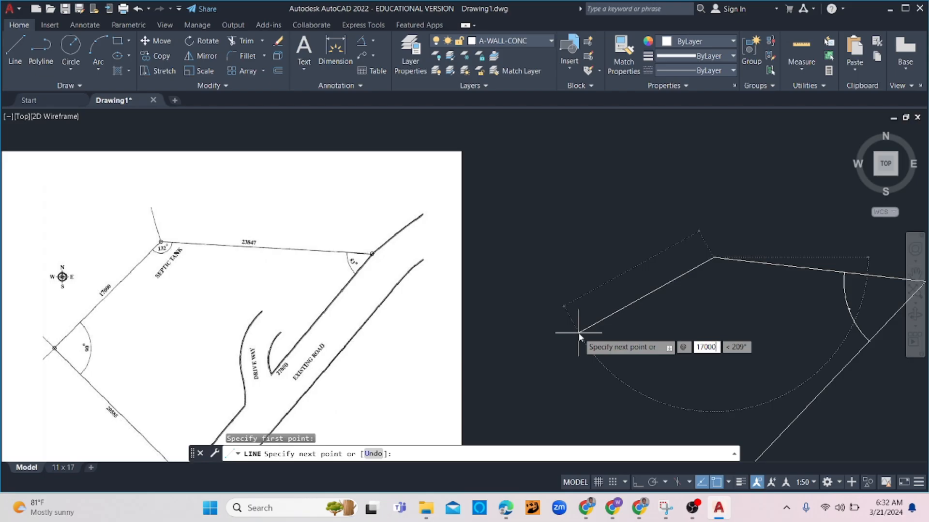
text(000)
key(Tab)
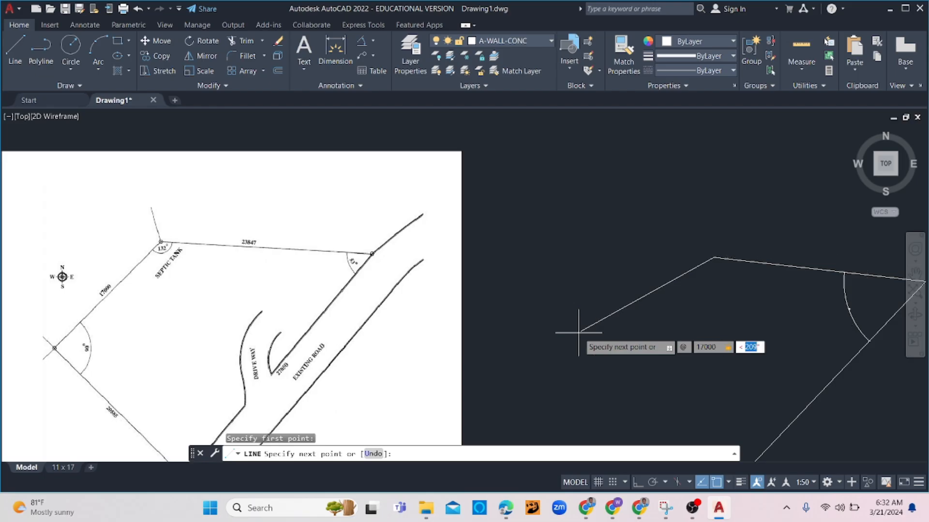
key(BackSpace)
text(132)
key(Return)
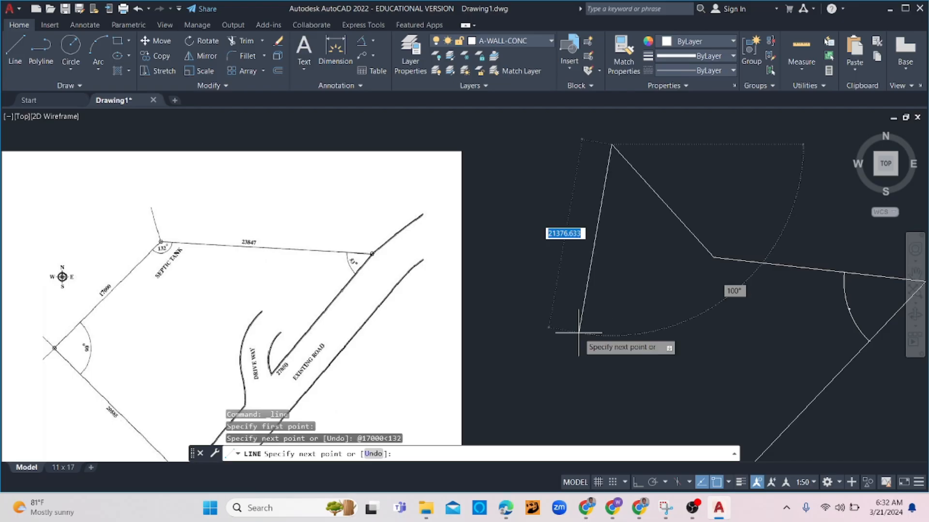
key(Escape)
Mirror the 17000 line about a horizontal axis through its corner with the 23847 line, using Ortho and erasing the source
click(660, 149)
click(588, 209)
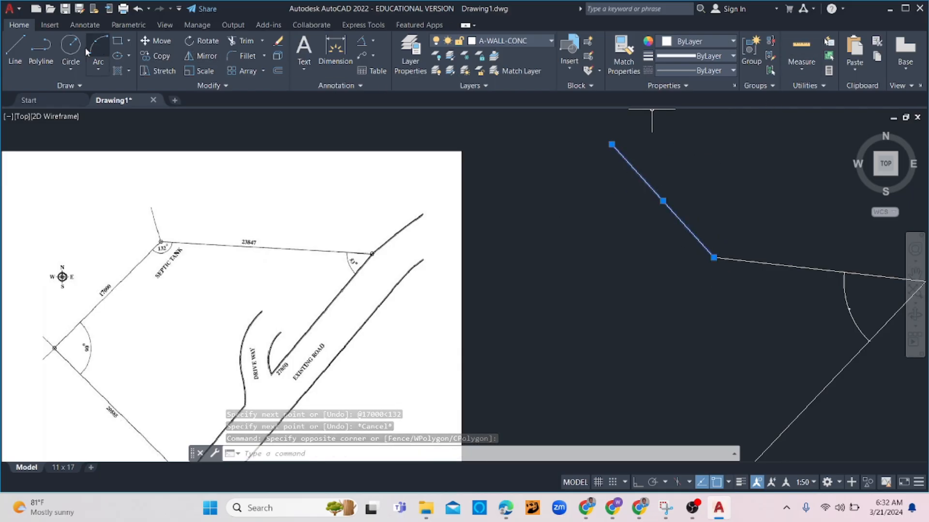
click(198, 56)
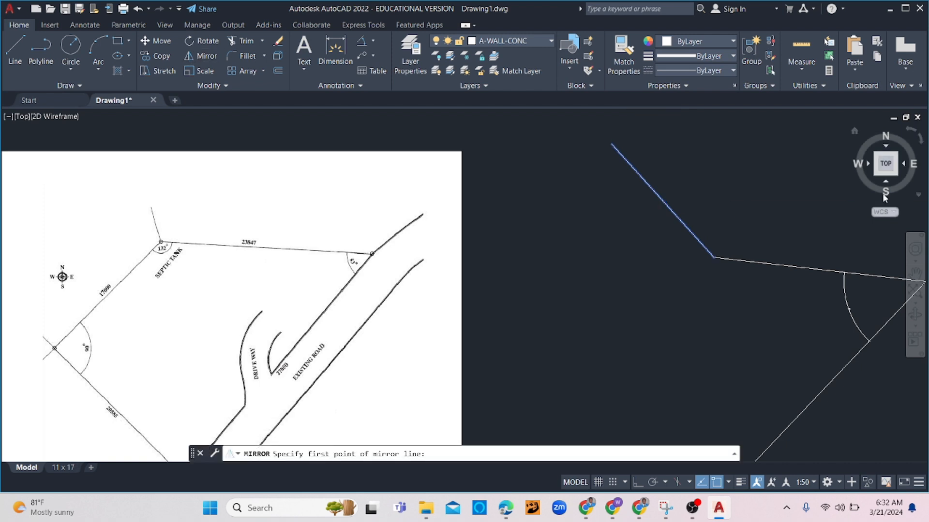
click(713, 258)
click(638, 482)
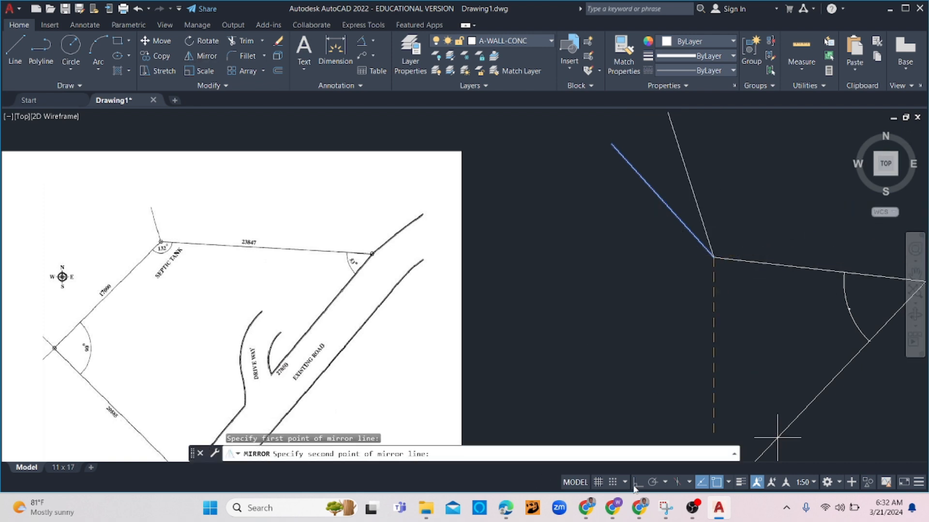
click(829, 170)
click(854, 199)
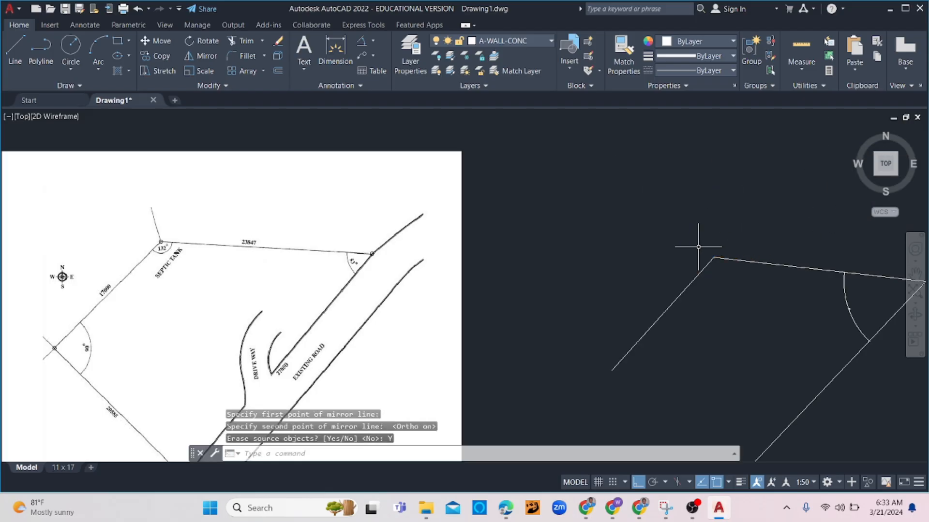
Add an angular dimension between the 23847 and 17000 lines with its arc inside the corner, and read the angle
click(365, 42)
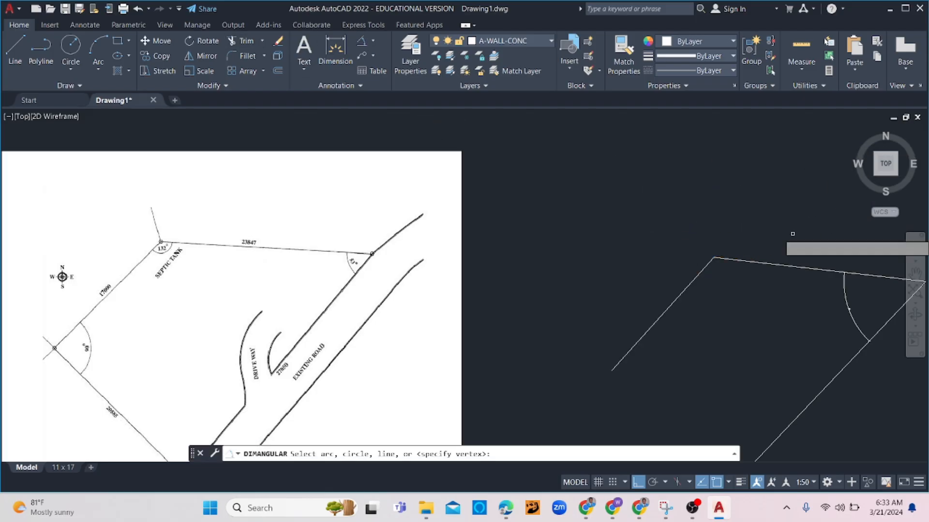
click(752, 264)
click(708, 264)
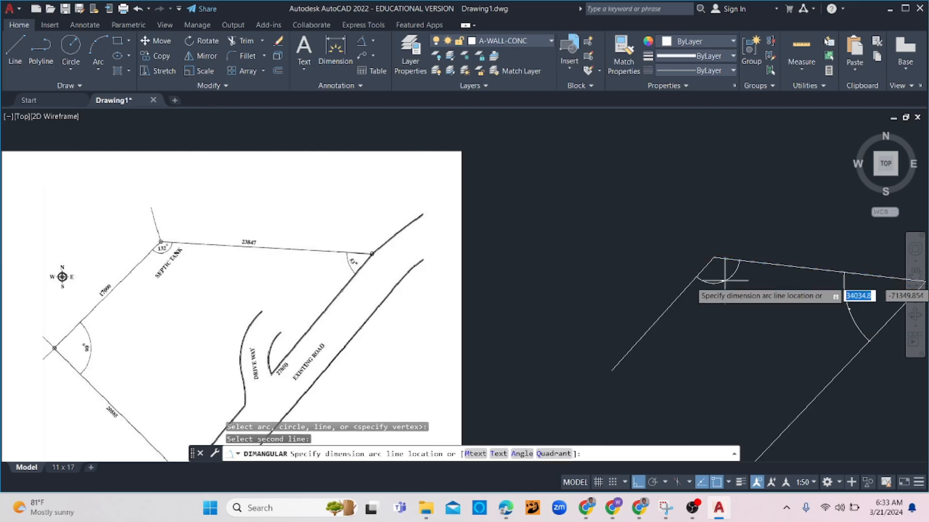
click(738, 284)
scroll(702, 300, up, 6)
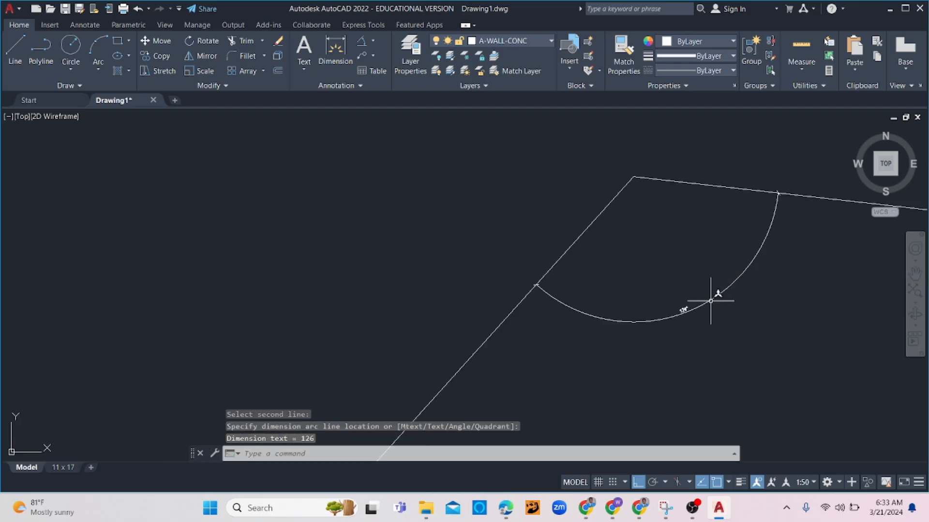
scroll(674, 317, down, 5)
scroll(667, 317, up, 5)
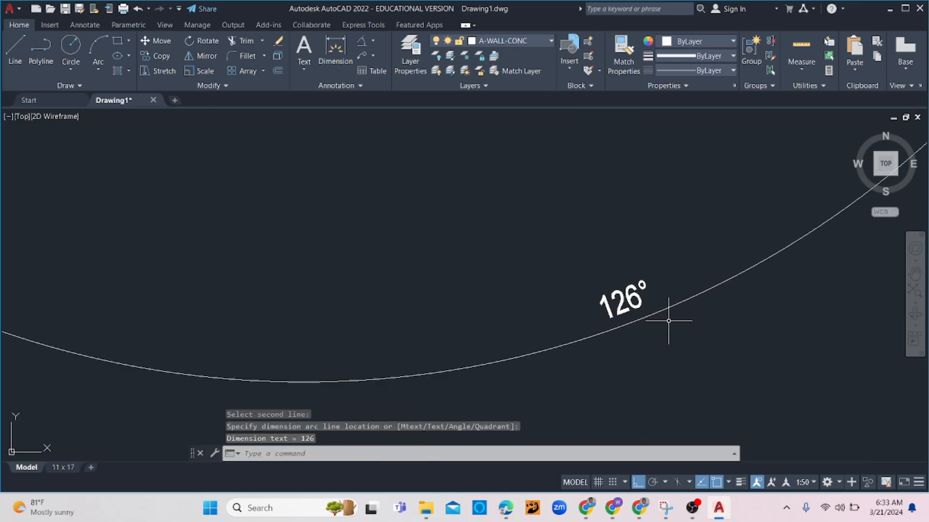
scroll(658, 324, down, 5)
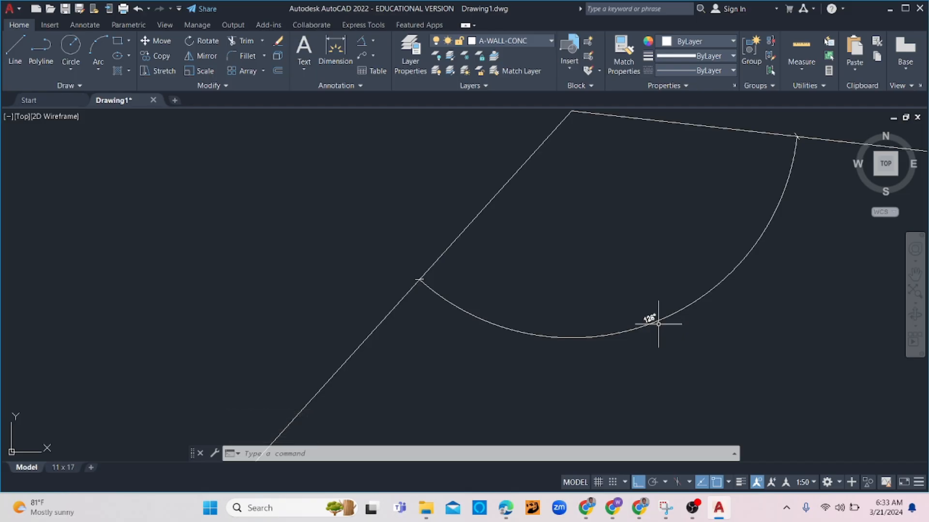
Rotate the 17000 line by -6° about its shared corner with the 23847 line, and check the angular dimension
scroll(658, 324, down, 3)
click(545, 356)
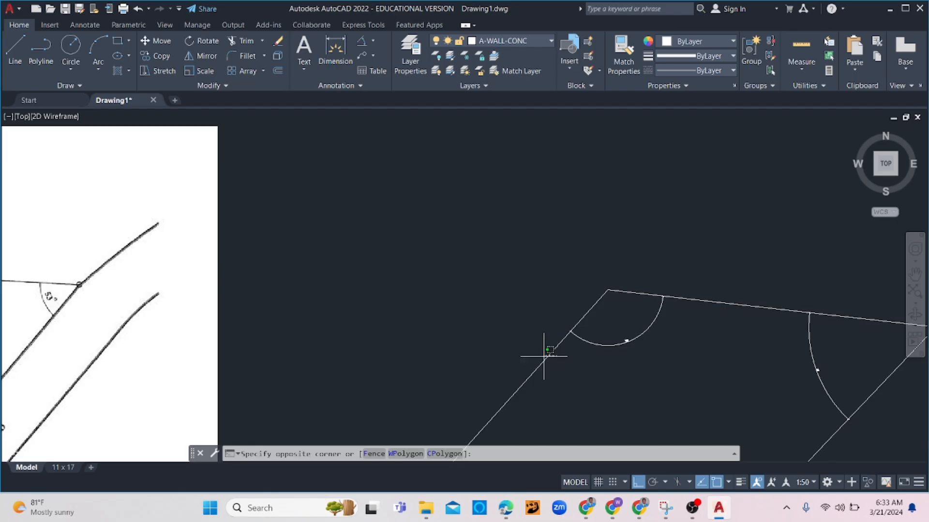
click(493, 370)
text(ro)
key(Return)
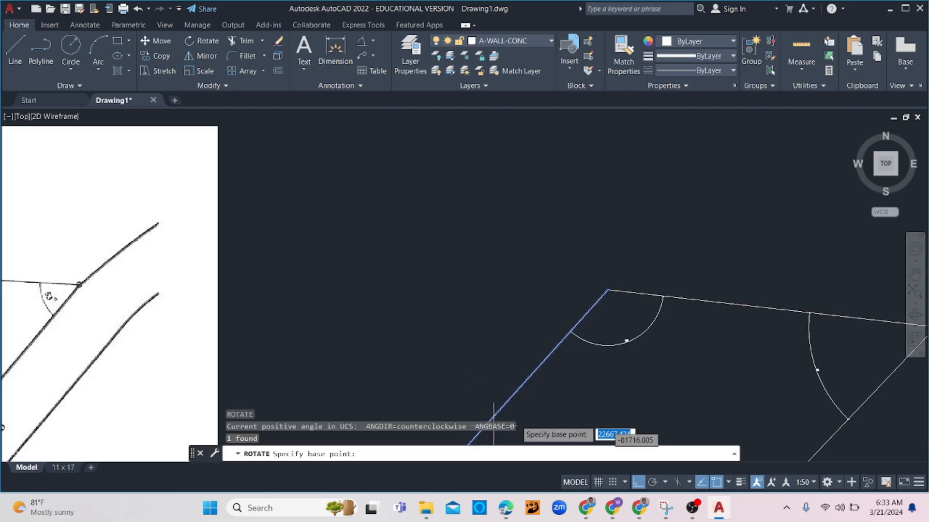
click(608, 290)
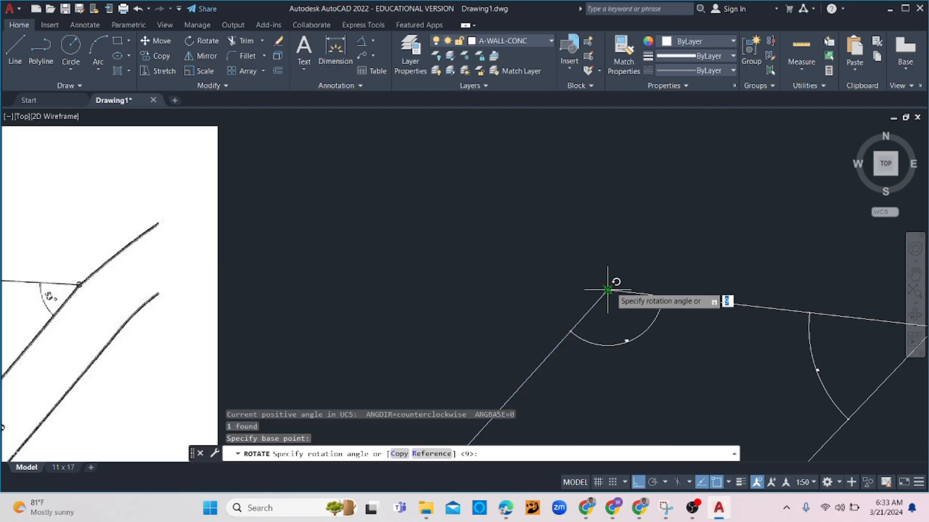
text(-6)
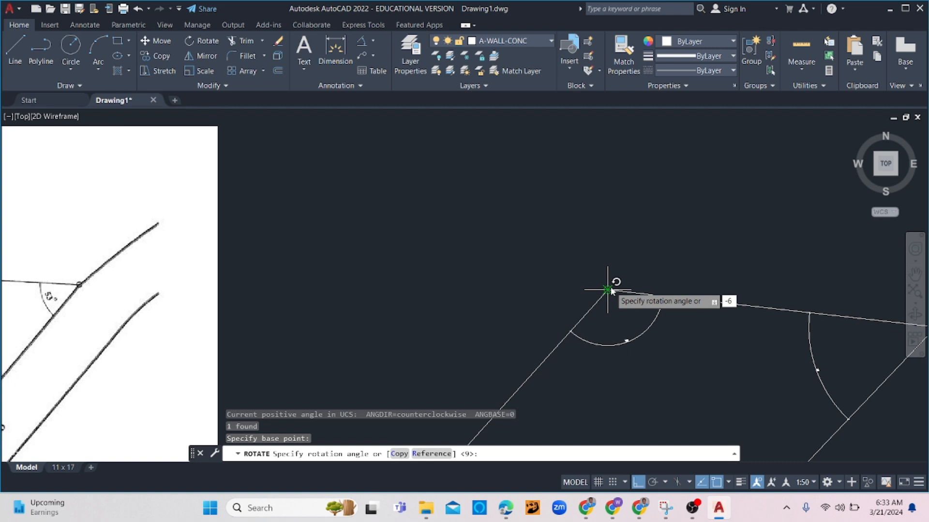
key(Return)
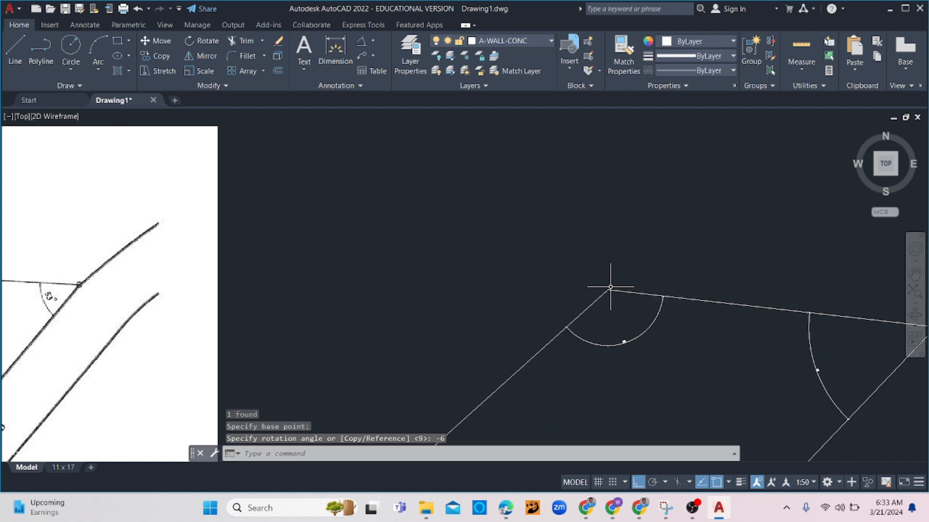
scroll(622, 338, up, 5)
scroll(632, 348, down, 10)
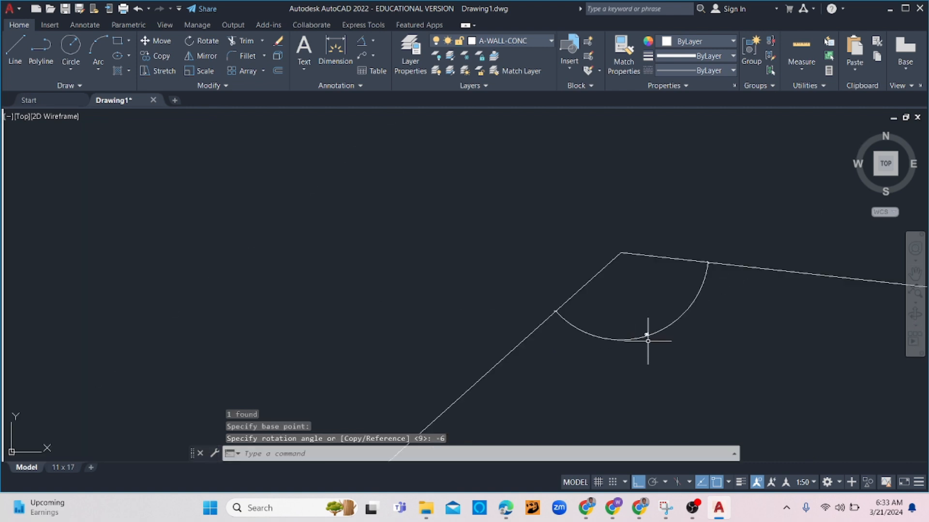
middle_drag(648, 363, 648, 306)
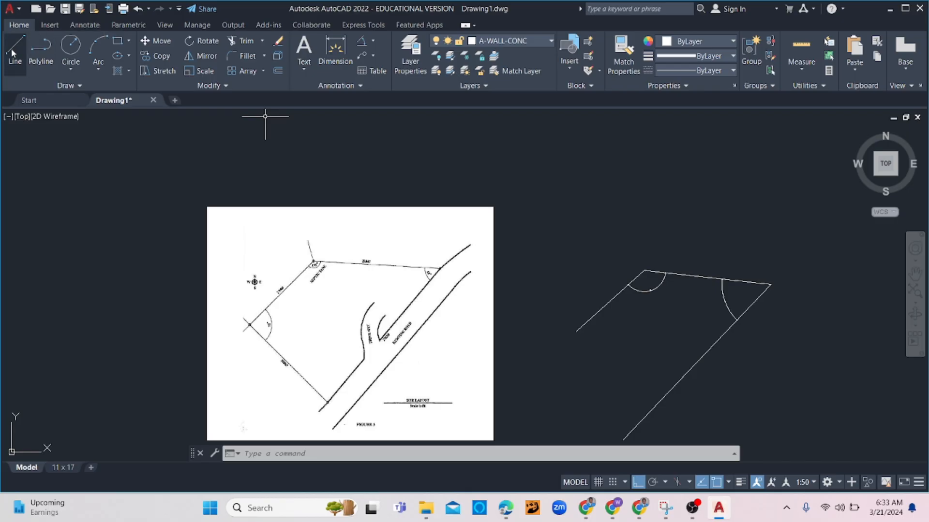
With Ortho off, draw a 20585 boundary line from the 17000 line's free end southeast toward the road-side line
text(l)
key(Return)
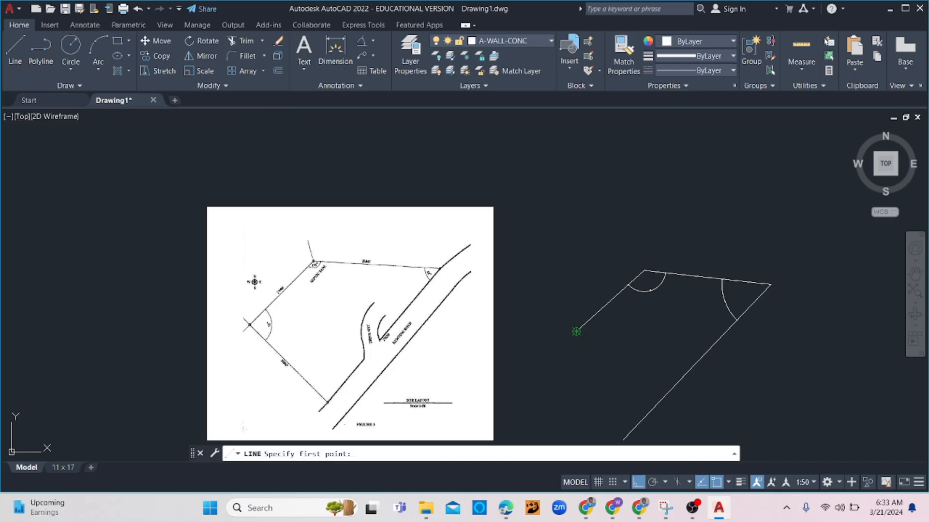
click(576, 331)
key(F8)
scroll(317, 351, up, 8)
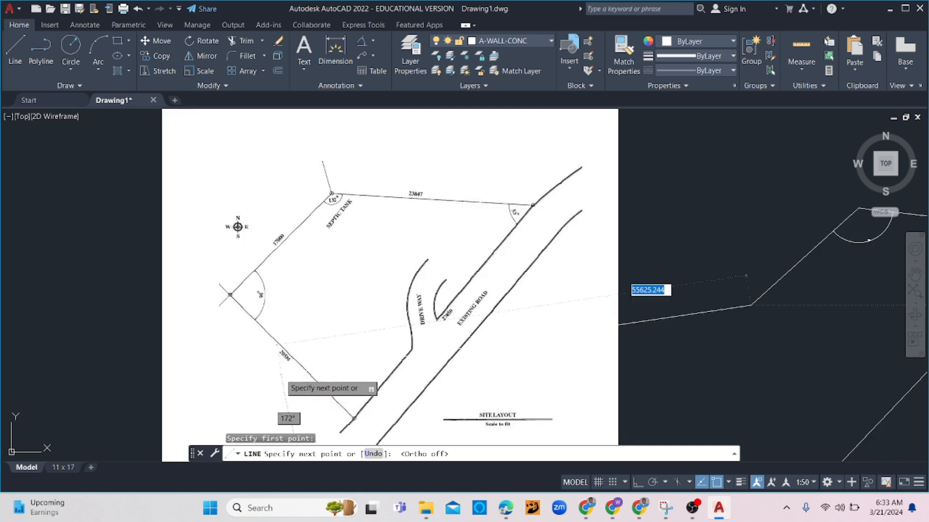
scroll(319, 353, down, 2)
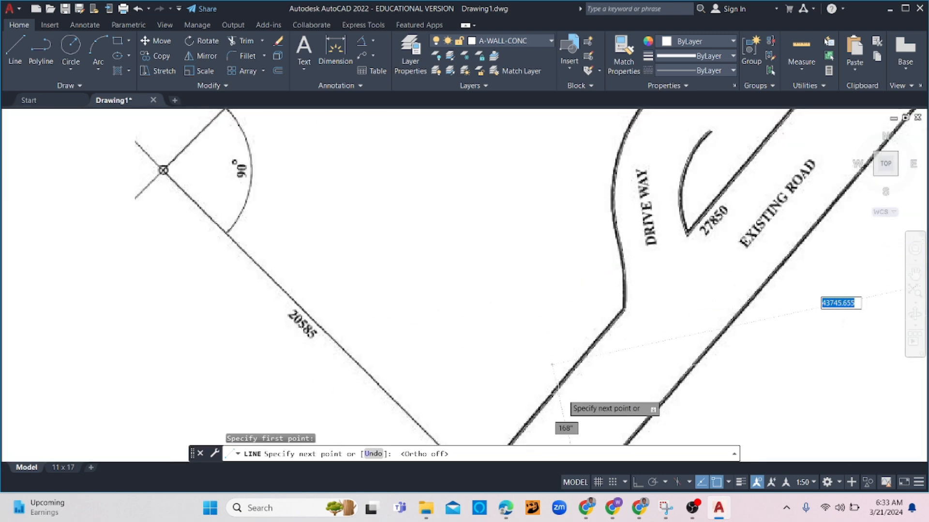
scroll(573, 397, down, 4)
middle_drag(851, 371, 508, 302)
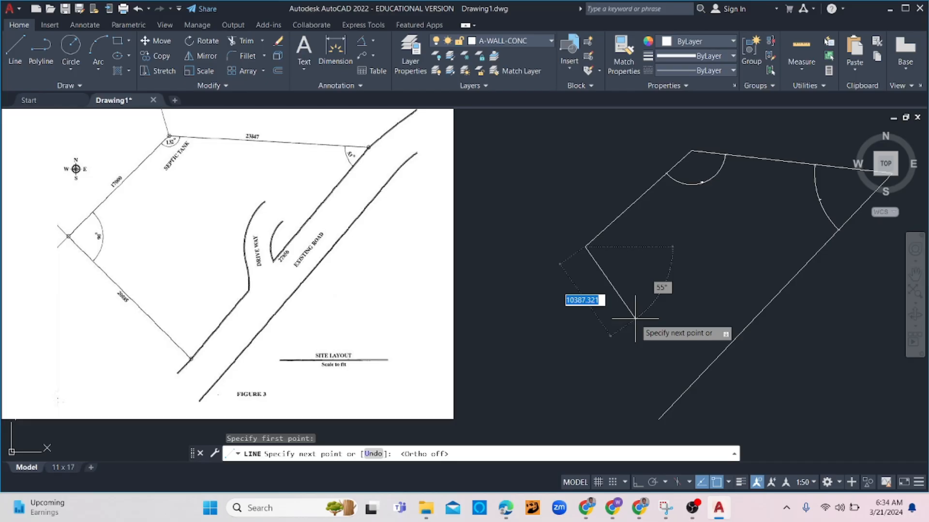
text(20585)
key(Return)
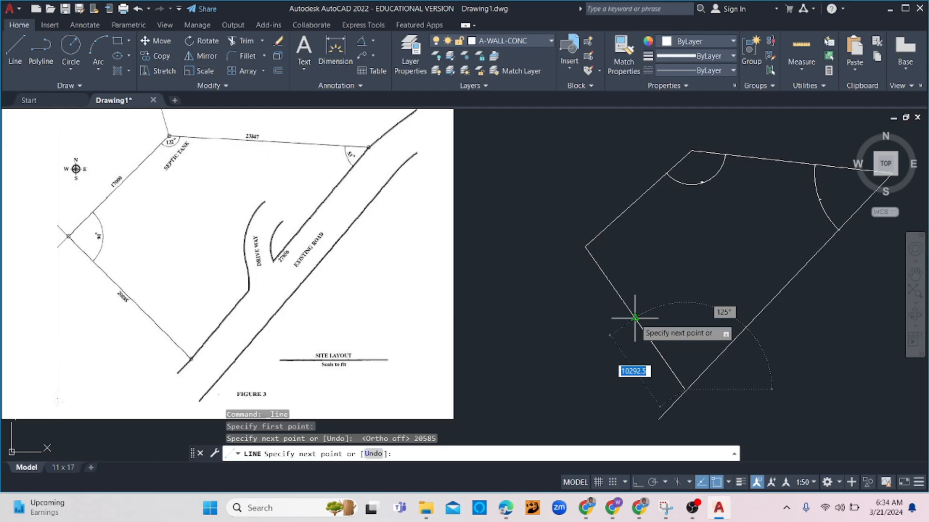
key(Escape)
click(603, 264)
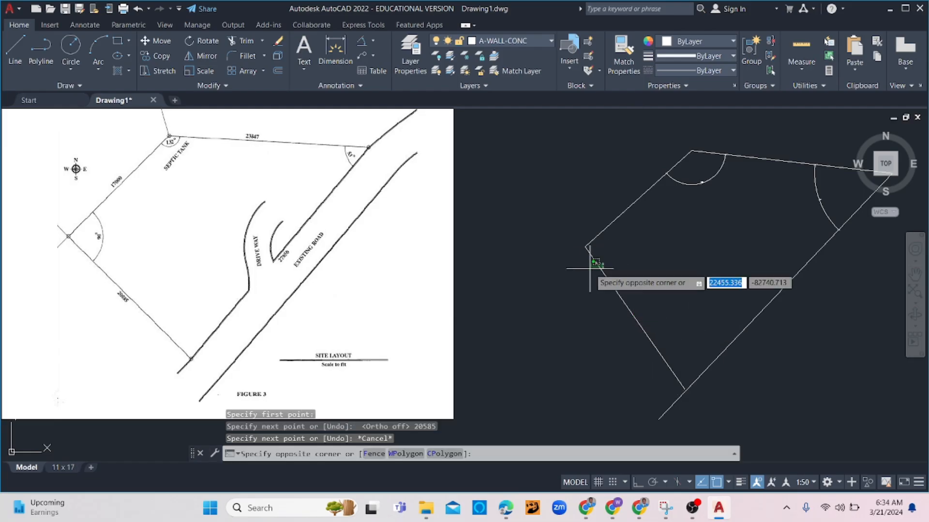
click(580, 273)
key(Escape)
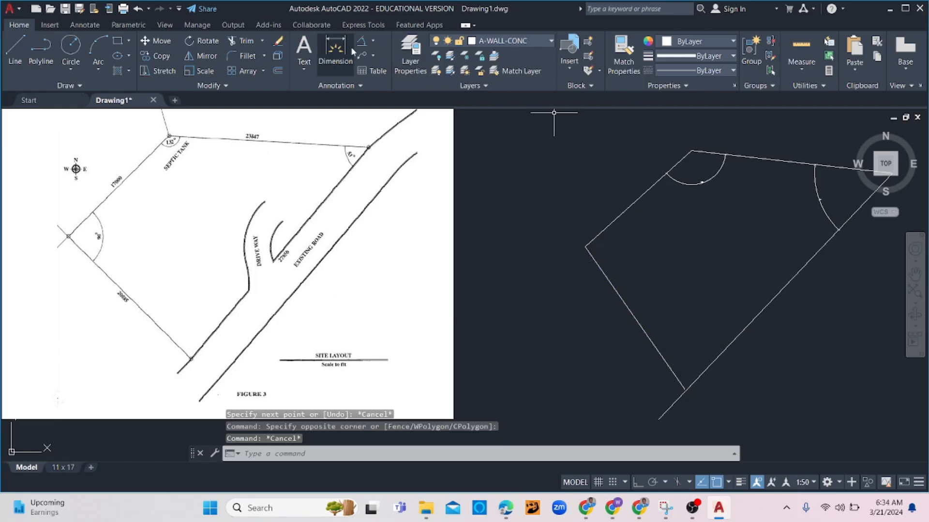
Add an angular dimension between the 17000 and 20585 lines with its arc inside the corner, and read the angle
click(362, 43)
click(592, 257)
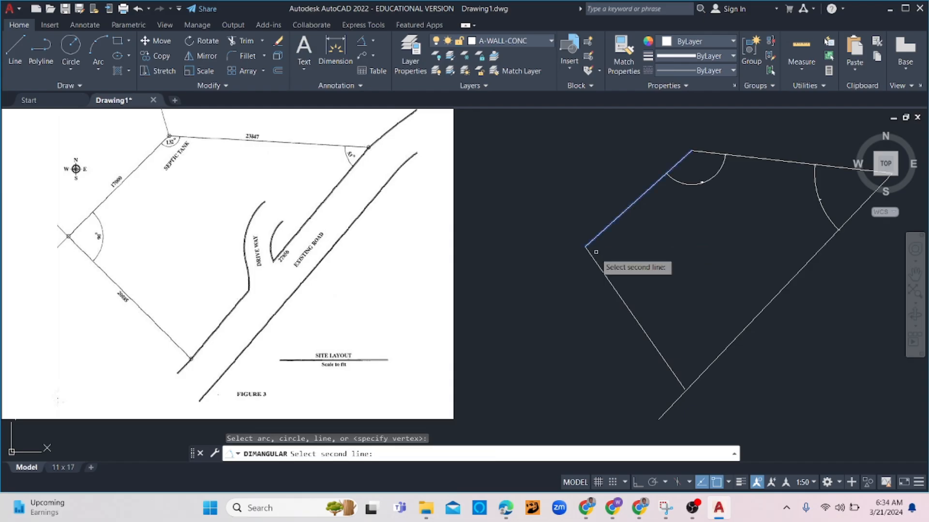
click(593, 259)
click(601, 248)
scroll(591, 249, up, 5)
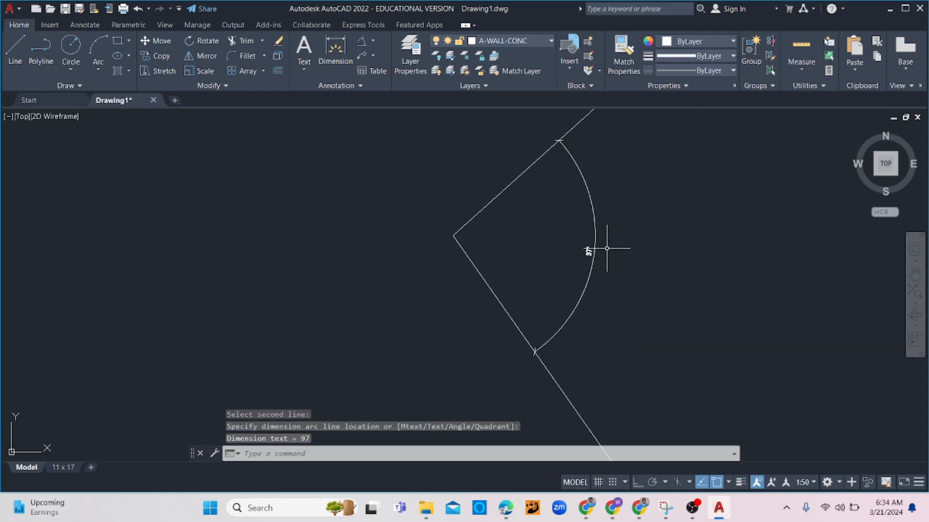
scroll(588, 251, down, 8)
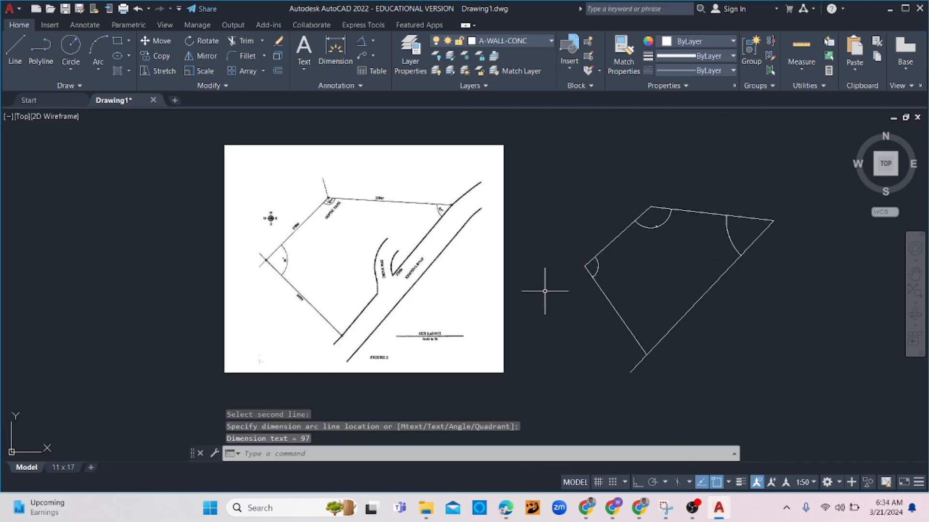
scroll(286, 270, up, 6)
scroll(433, 283, down, 6)
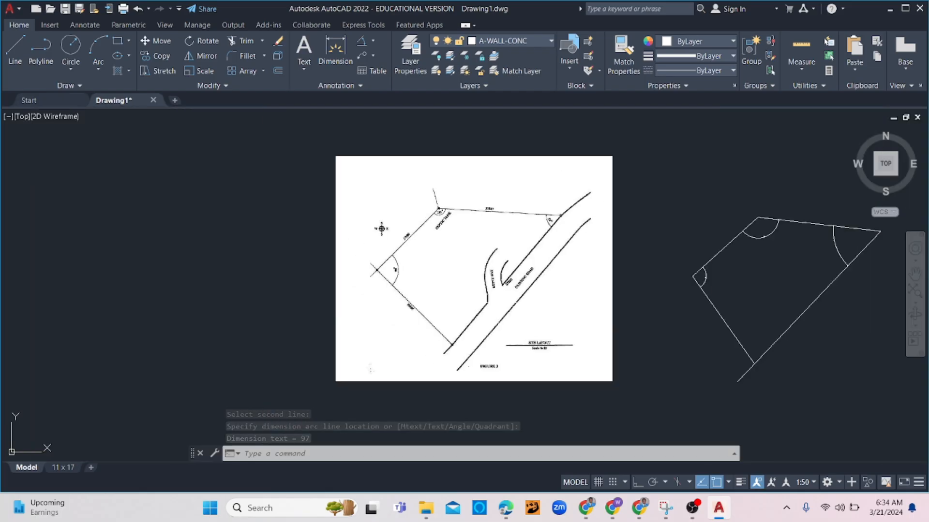
Rotate the 20585 line by 7° about its shared corner with the 17000 line, and check the angular dimension
click(722, 309)
click(707, 324)
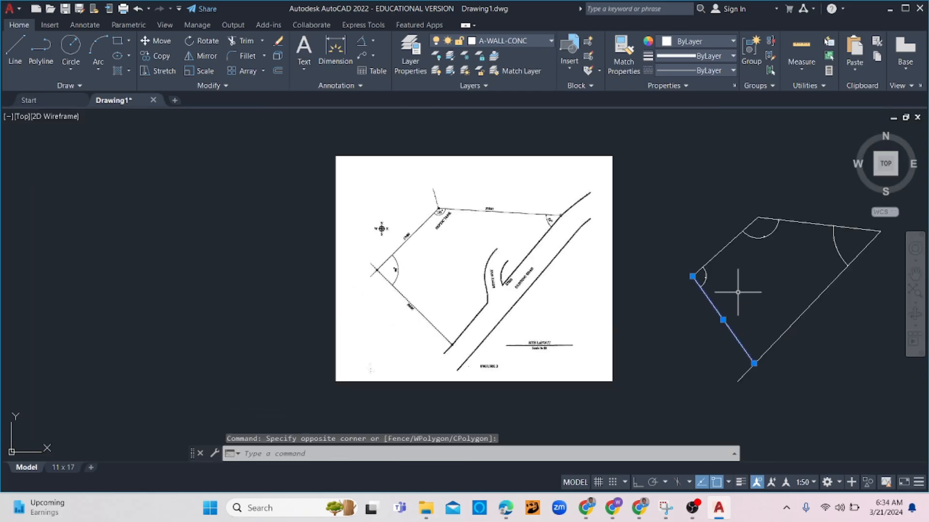
scroll(681, 289, up, 6)
scroll(829, 240, up, 2)
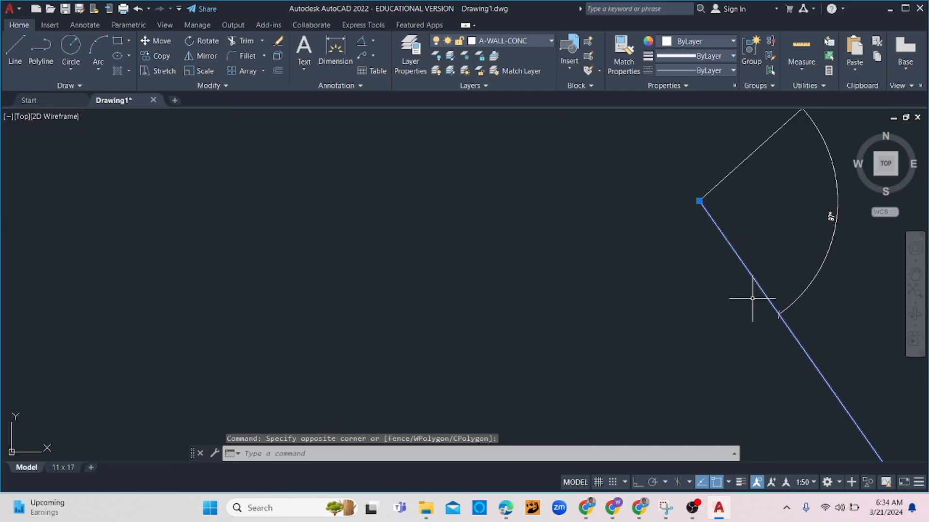
text(ro)
key(Return)
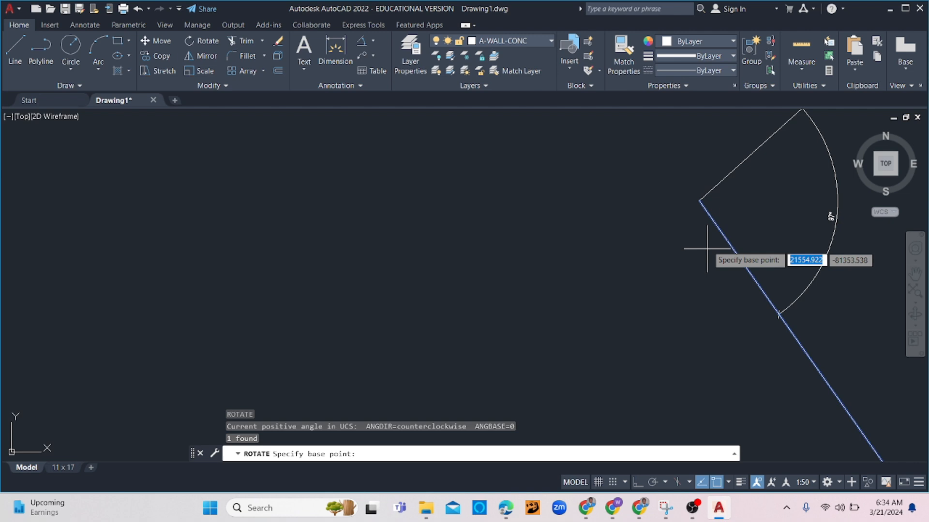
click(699, 200)
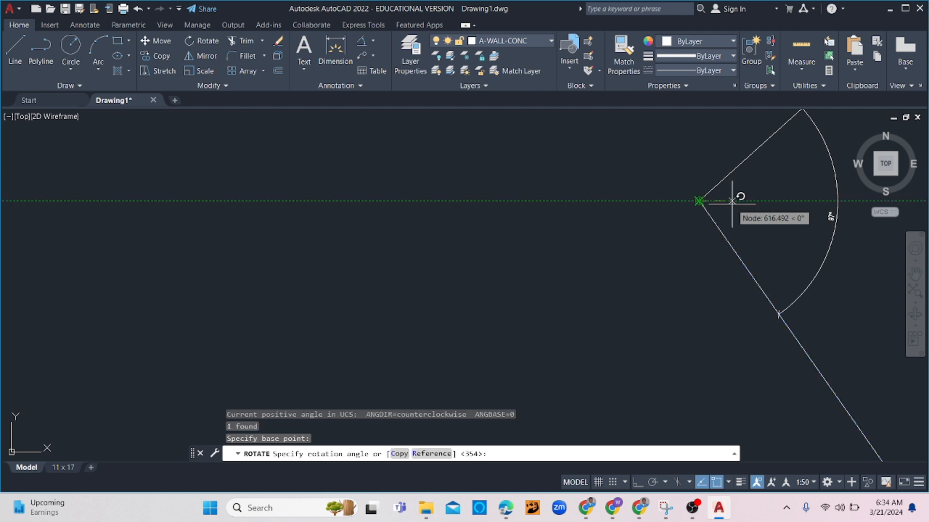
text(7)
key(Return)
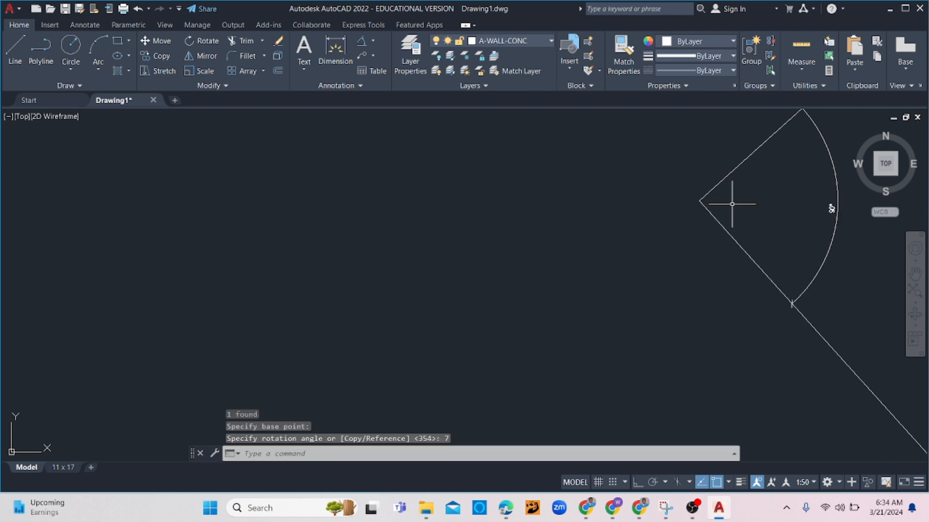
scroll(760, 305, down, 8)
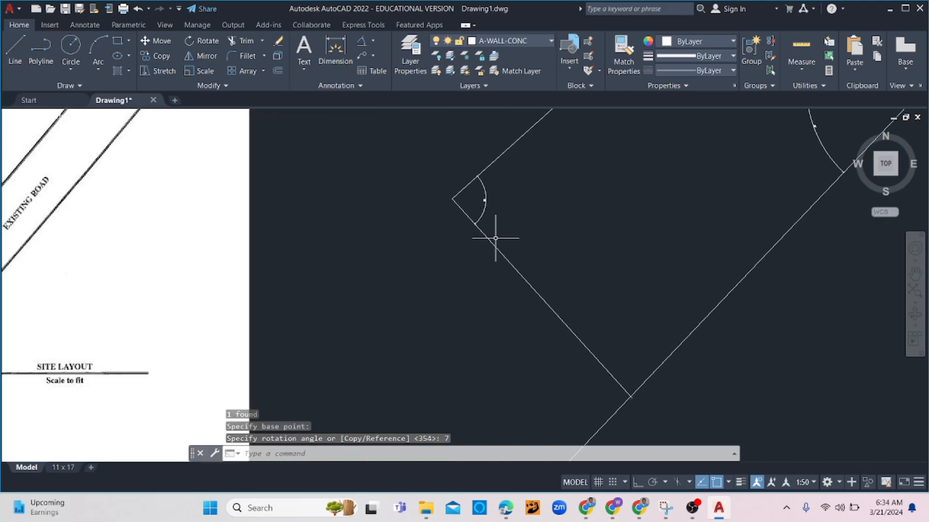
scroll(643, 402, down, 5)
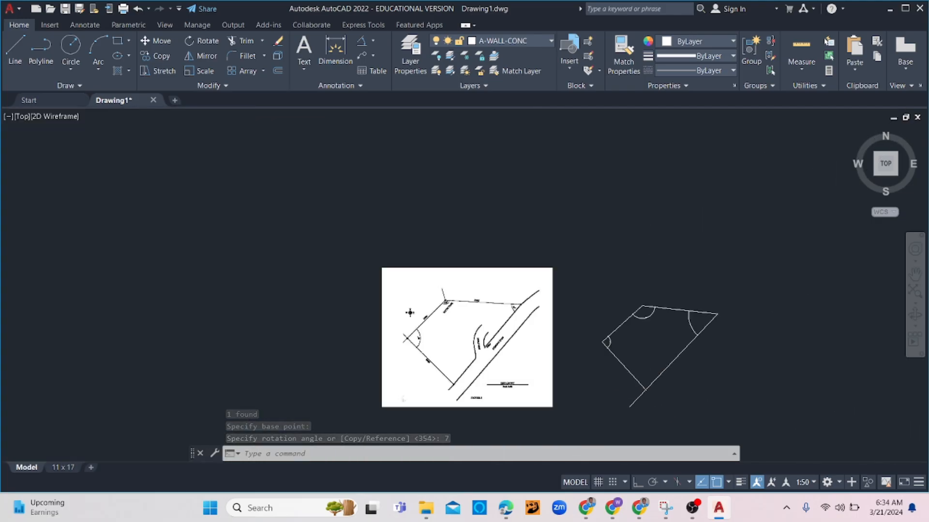
scroll(648, 394, up, 4)
middle_drag(648, 394, 642, 387)
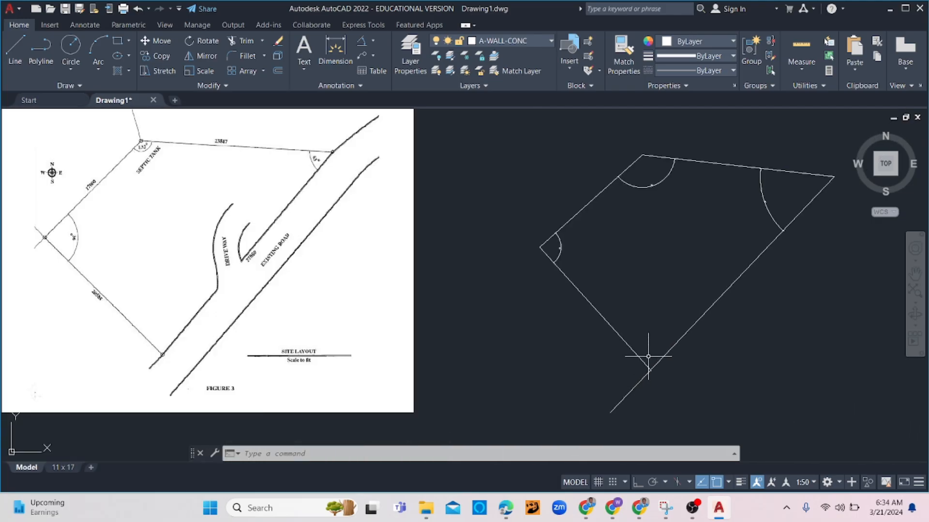
scroll(648, 357, up, 2)
click(637, 338)
click(604, 362)
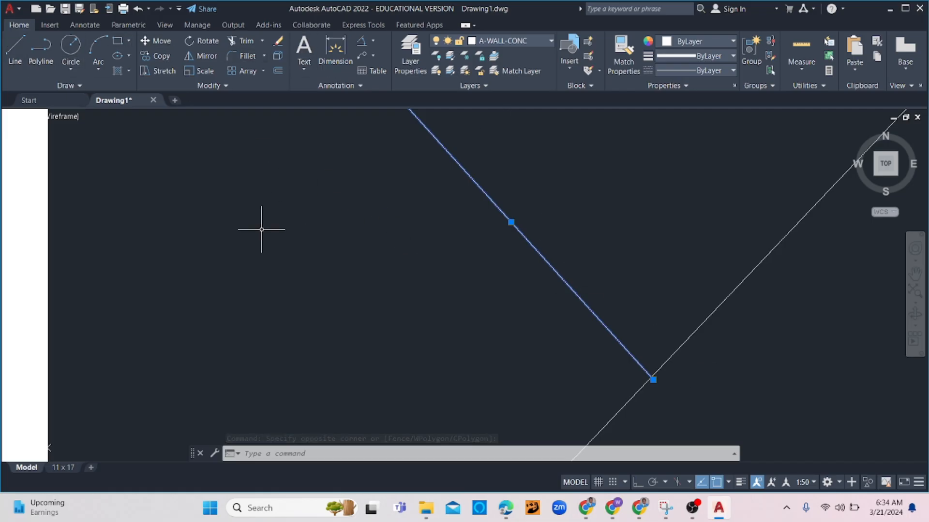
key(Escape)
scroll(681, 317, down, 3)
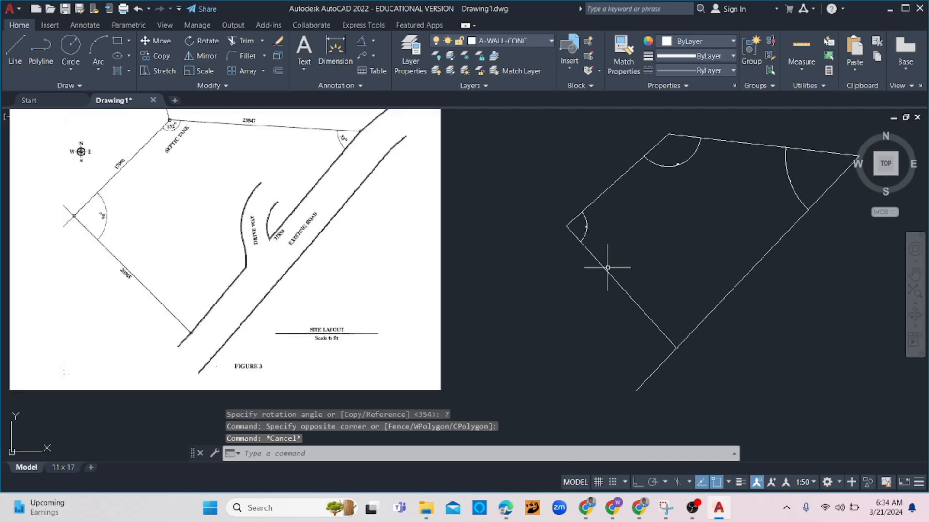
Delete the three angular dimensions from the corners of the site boundary
click(681, 149)
click(656, 182)
click(797, 180)
click(760, 188)
click(598, 222)
click(579, 232)
key(Delete)
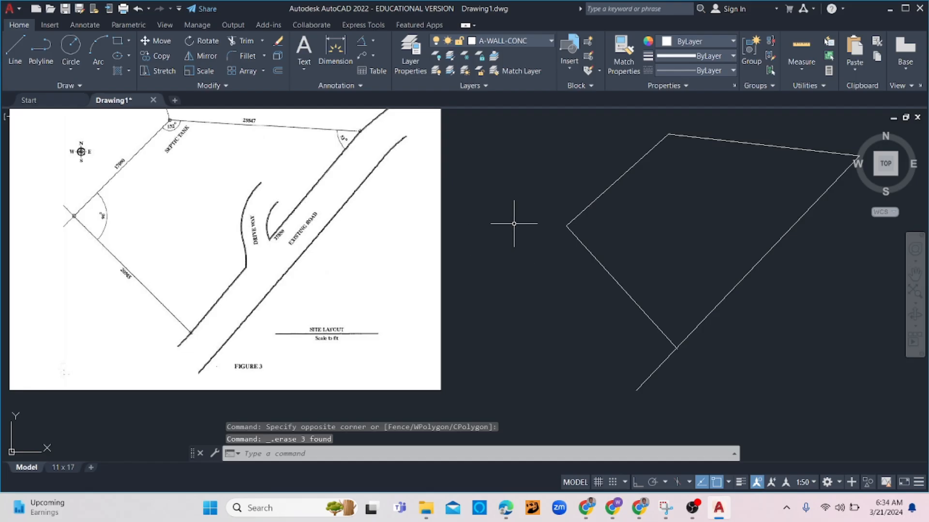
Draw a small corner-marker circle with a radius of about 512, centred where the 17000 and 23847 lines meet
scroll(79, 218, up, 6)
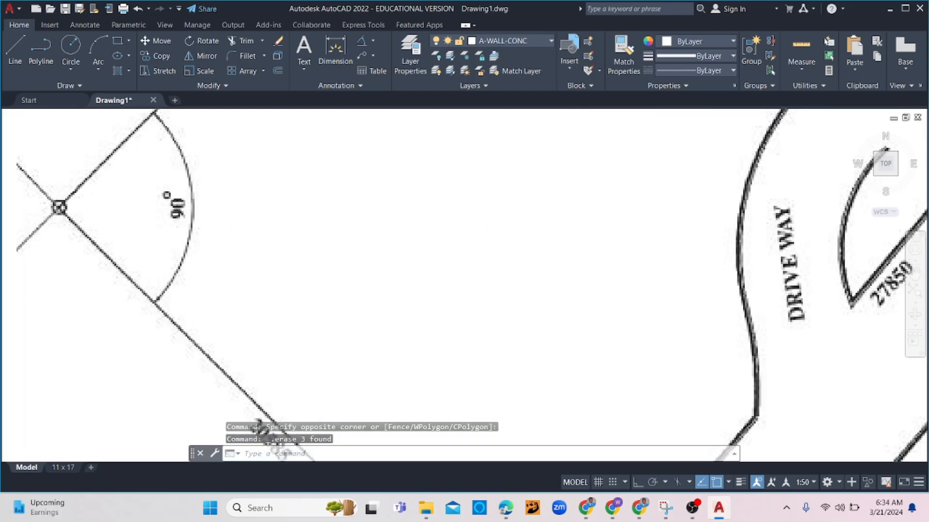
scroll(214, 217, down, 8)
text(c)
key(Return)
scroll(643, 192, up, 3)
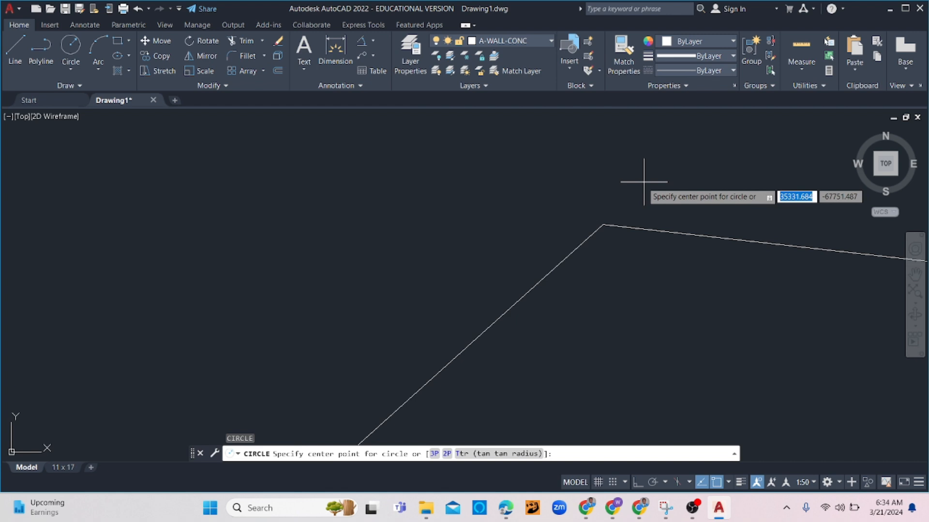
click(603, 226)
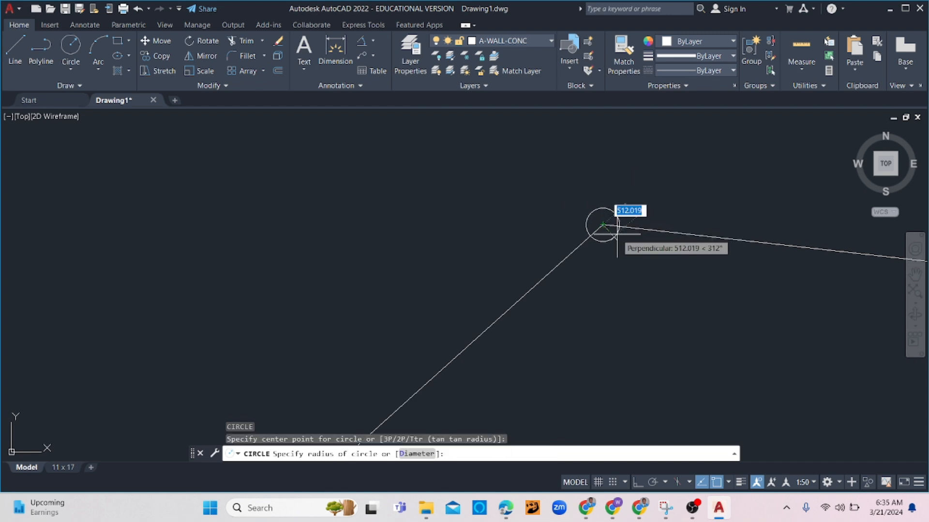
click(624, 223)
scroll(649, 213, down, 3)
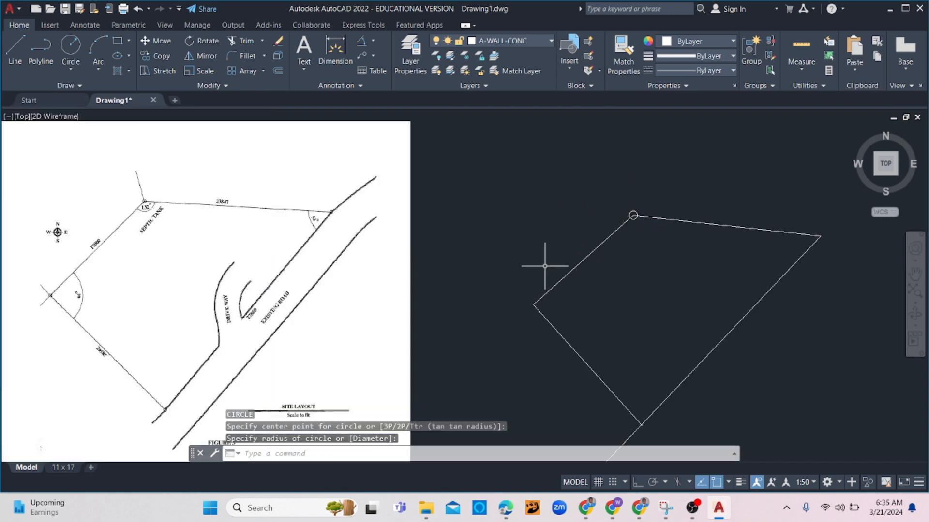
Copy the corner-marker circle from its centre to the other three corners of the site boundary
scroll(611, 225, up, 4)
scroll(668, 220, down, 2)
scroll(667, 220, down, 3)
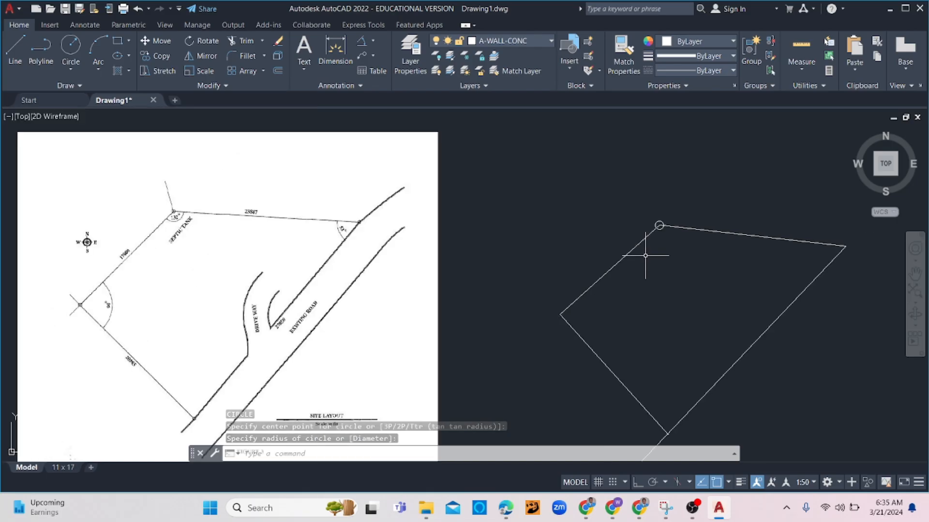
scroll(660, 225, up, 4)
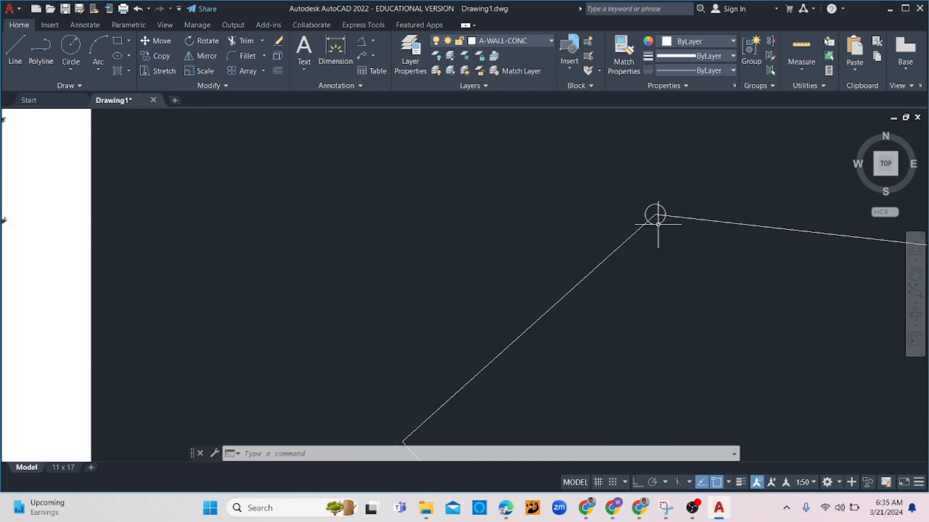
click(655, 224)
text(cp)
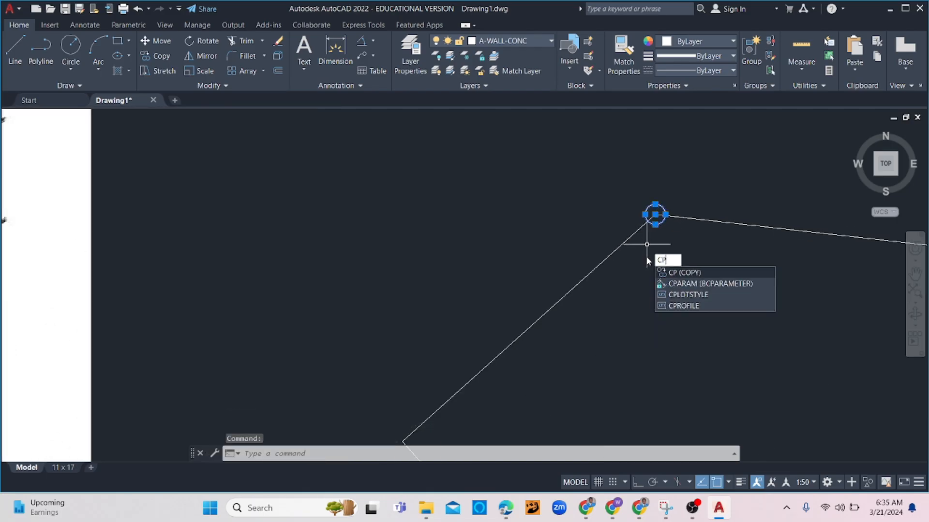
key(Return)
click(655, 215)
scroll(659, 216, down, 3)
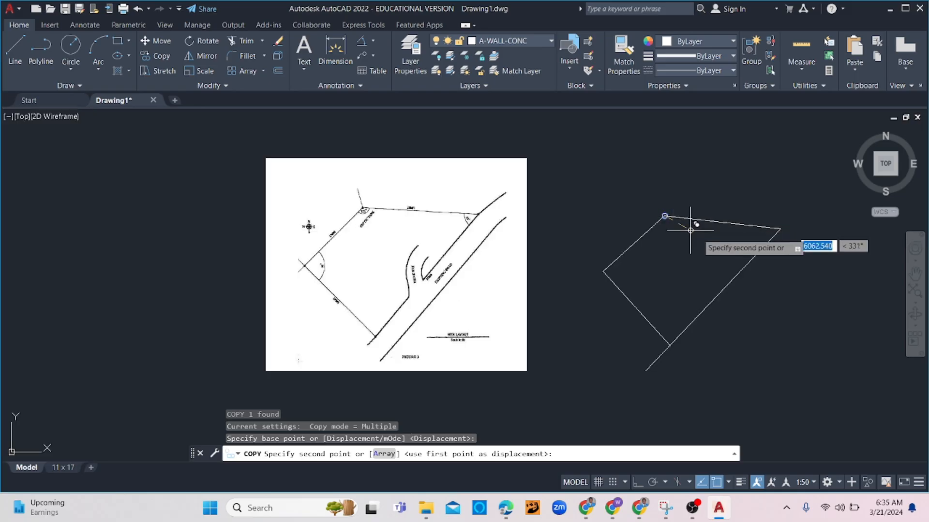
click(780, 229)
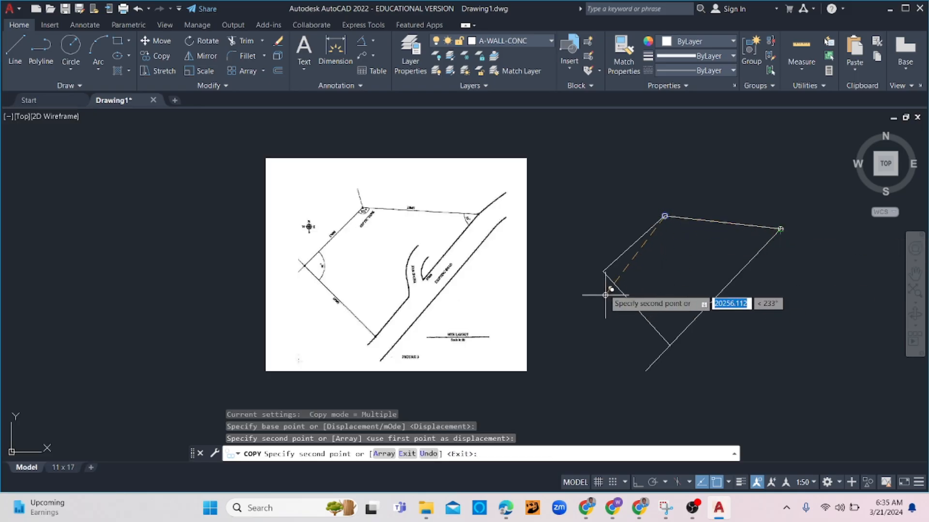
click(603, 271)
scroll(670, 370, up, 6)
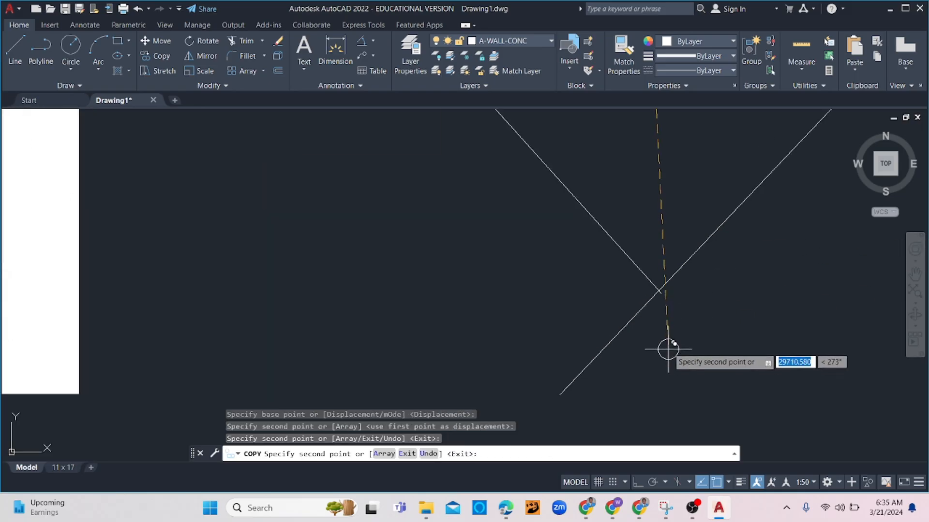
click(659, 290)
scroll(659, 290, down, 6)
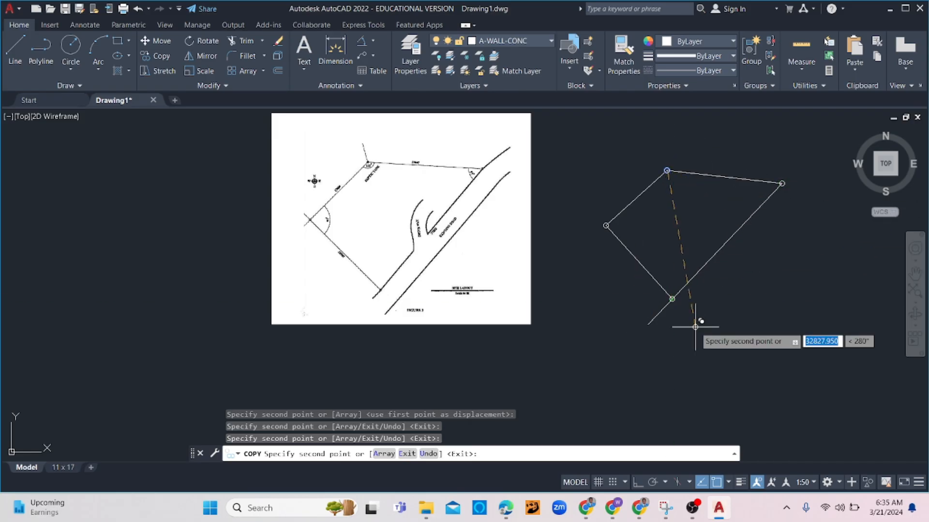
key(Escape)
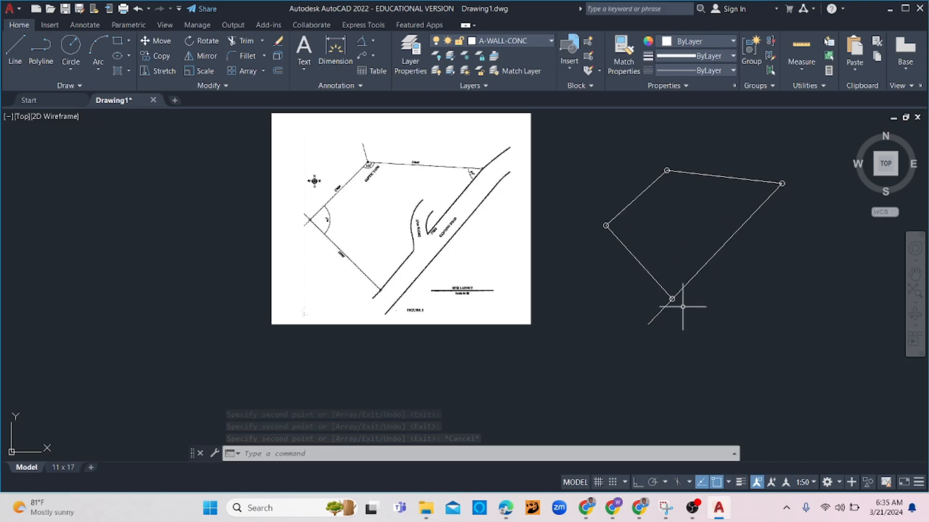
Examine the road and driveway in the Figure 3 image, then review the site plan instructions in the browser's BD Progress Test Site Plan PDF
scroll(424, 222, up, 6)
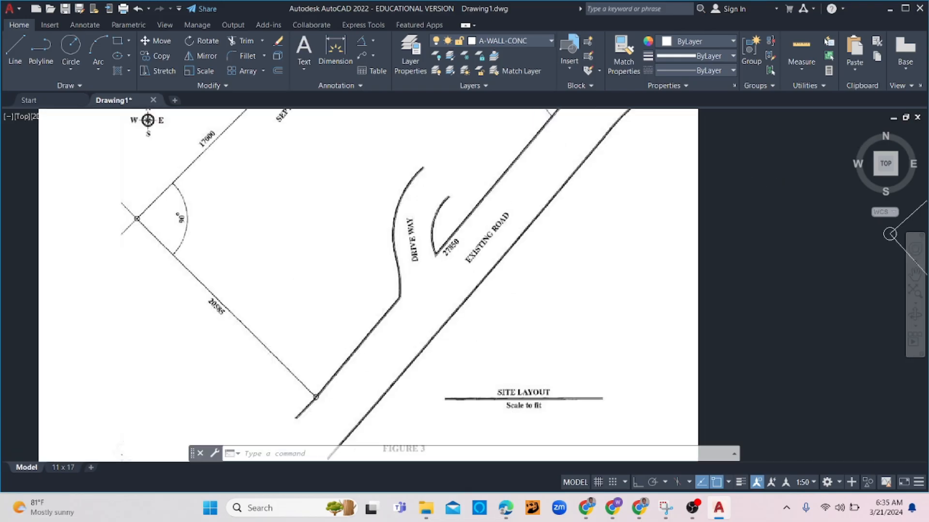
scroll(491, 288, down, 2)
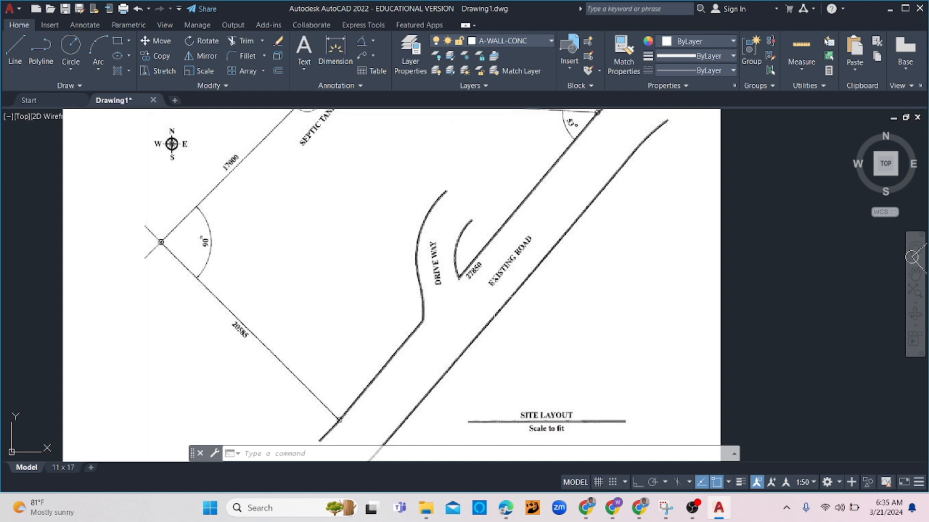
scroll(493, 296, down, 2)
scroll(494, 290, down, 2)
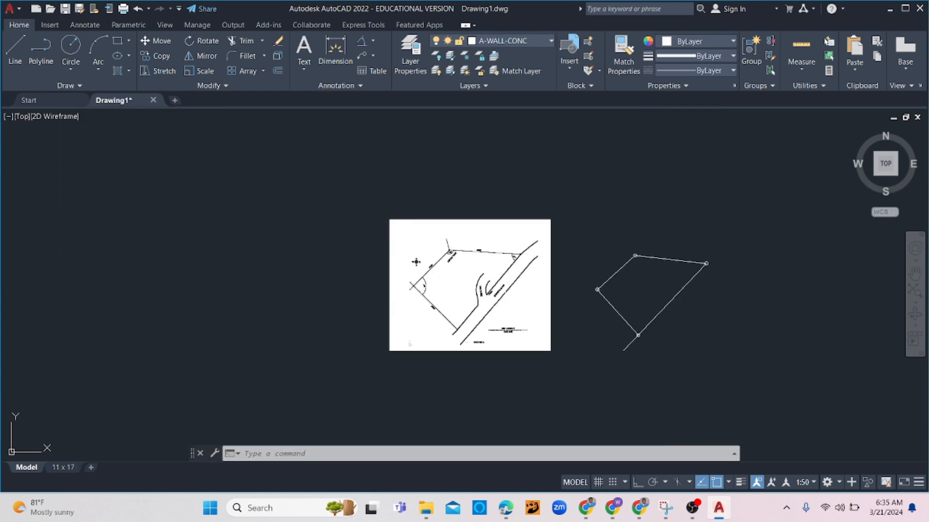
click(506, 508)
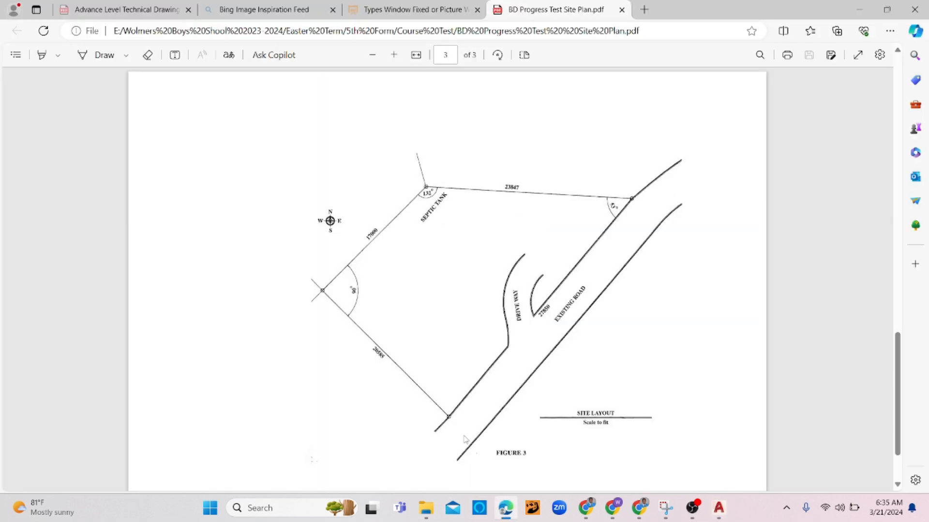
scroll(458, 377, up, 15)
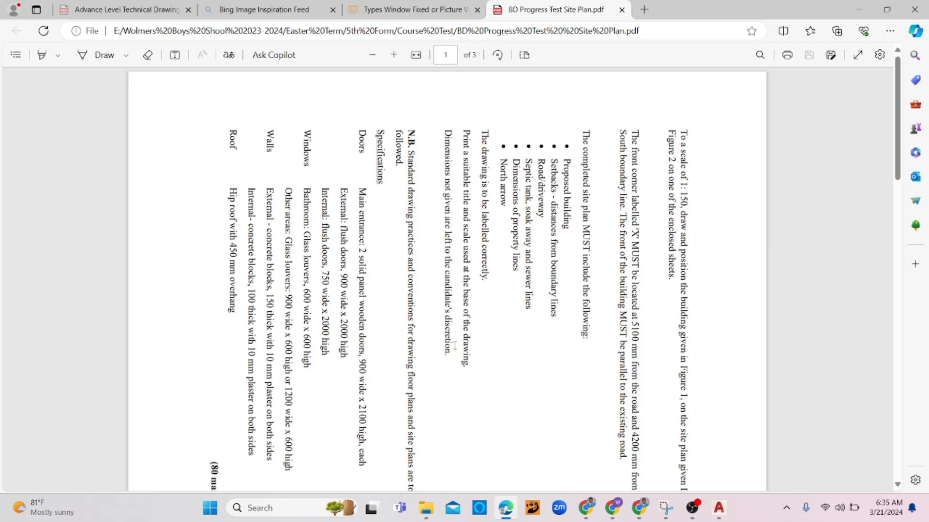
scroll(454, 346, down, 6)
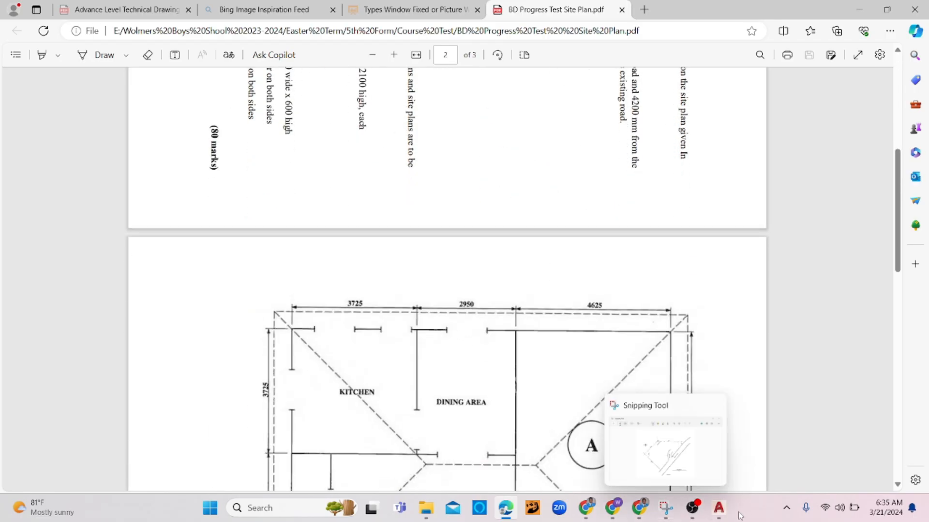
Switch to AutoCAD and offset the long road-side boundary line 9000 outward from the site to form the road's far edge
click(719, 508)
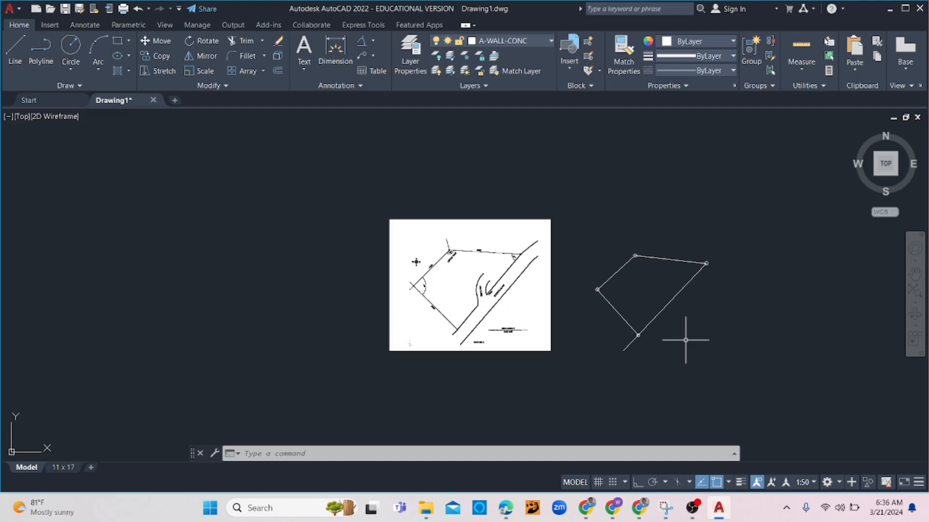
text(o)
key(Return)
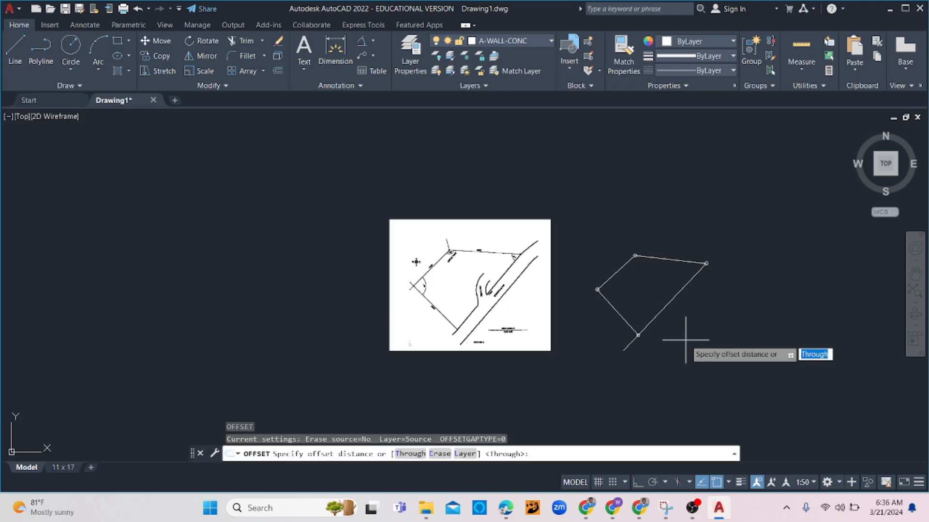
text(9000)
key(Return)
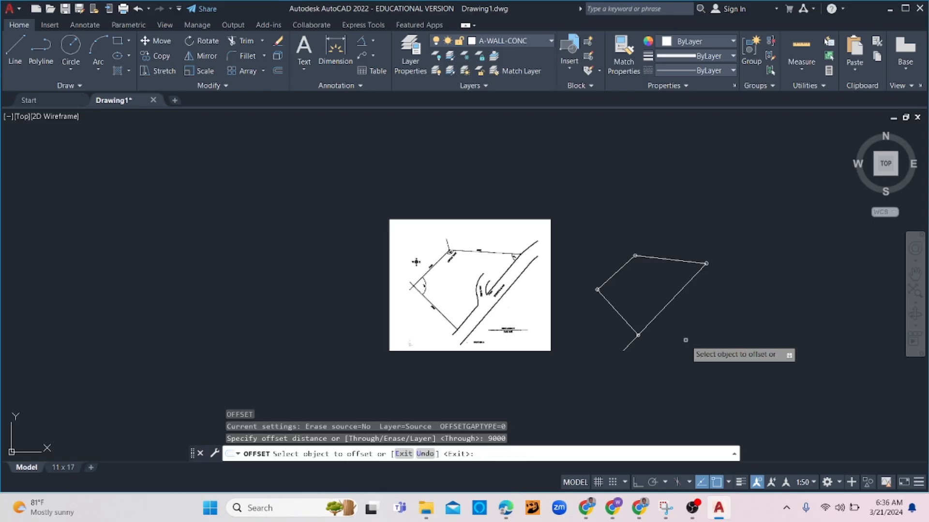
click(674, 303)
click(690, 334)
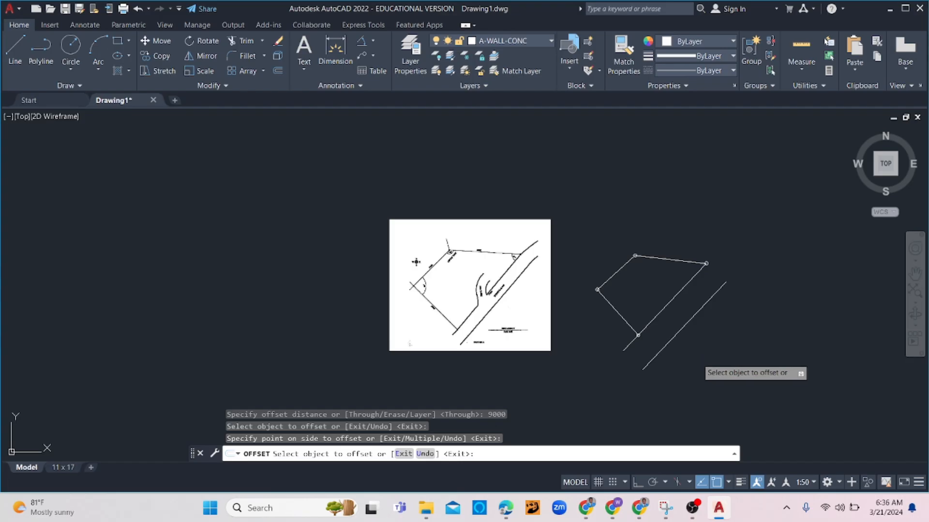
key(Escape)
scroll(682, 330, up, 3)
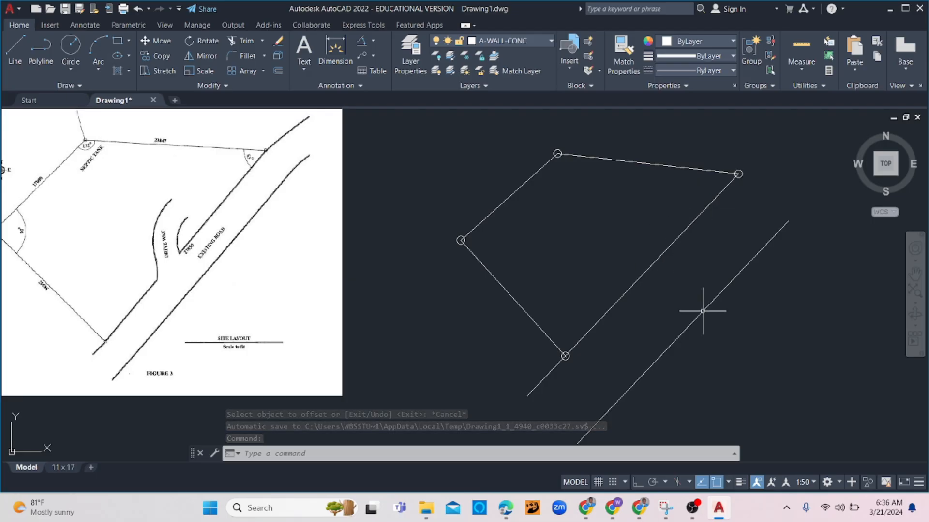
scroll(699, 313, down, 4)
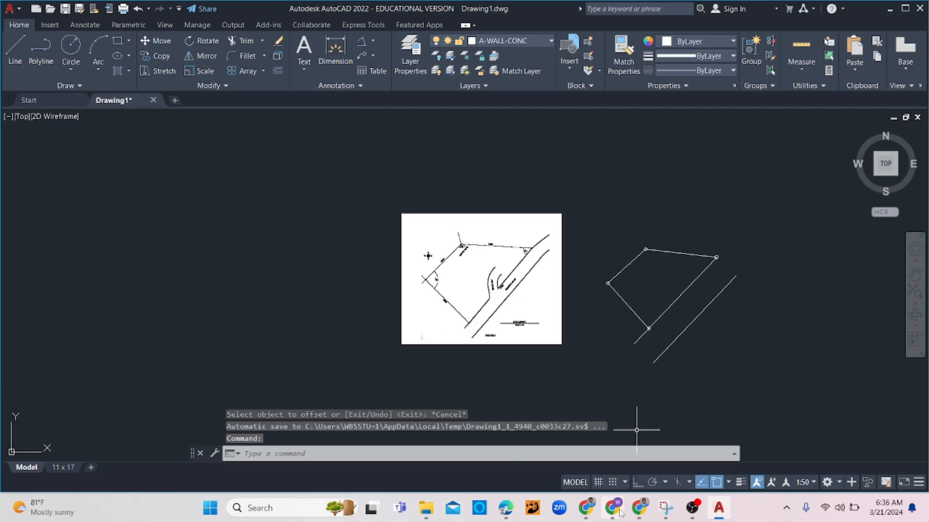
Capture the Floor Layout Plan from the browser's site plan PDF with Snipping Tool and copy the snip
mouse_move(623, 506)
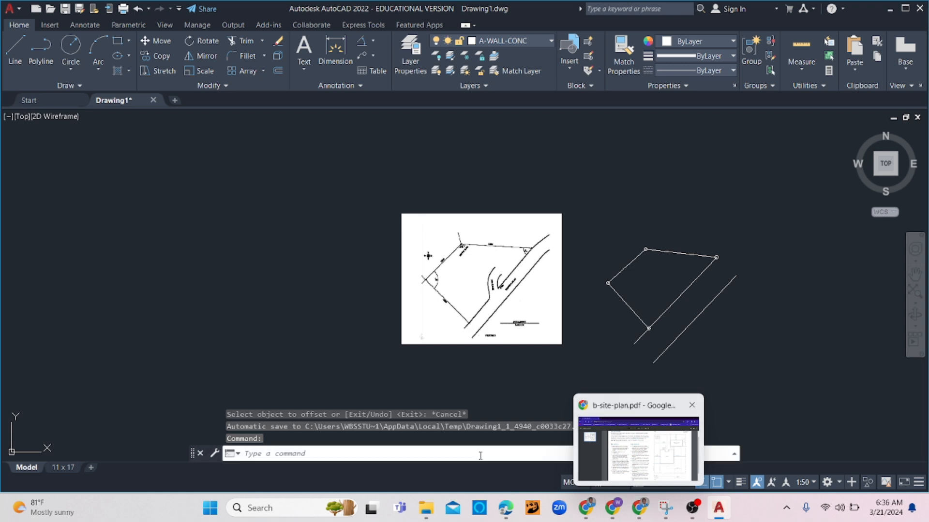
click(514, 514)
scroll(470, 329, down, 5)
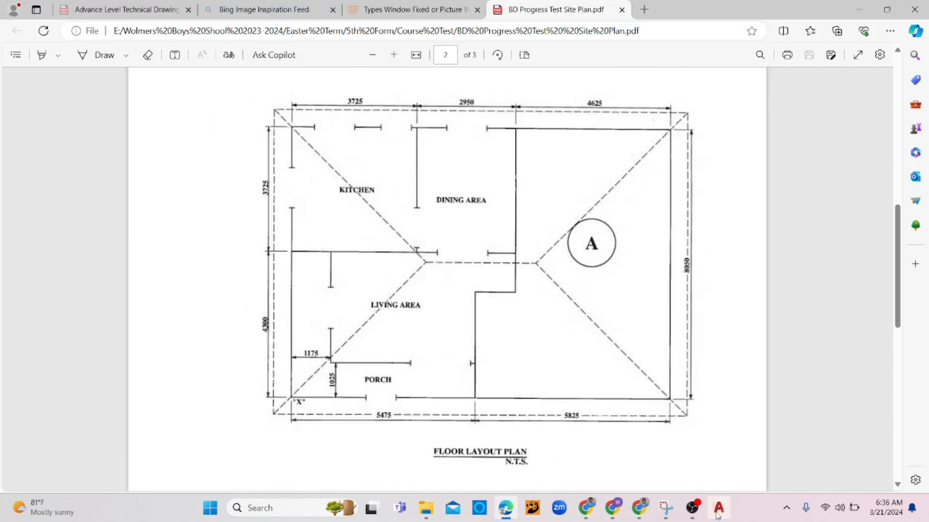
click(666, 508)
click(312, 112)
drag(240, 79, 717, 469)
mouse_move(707, 512)
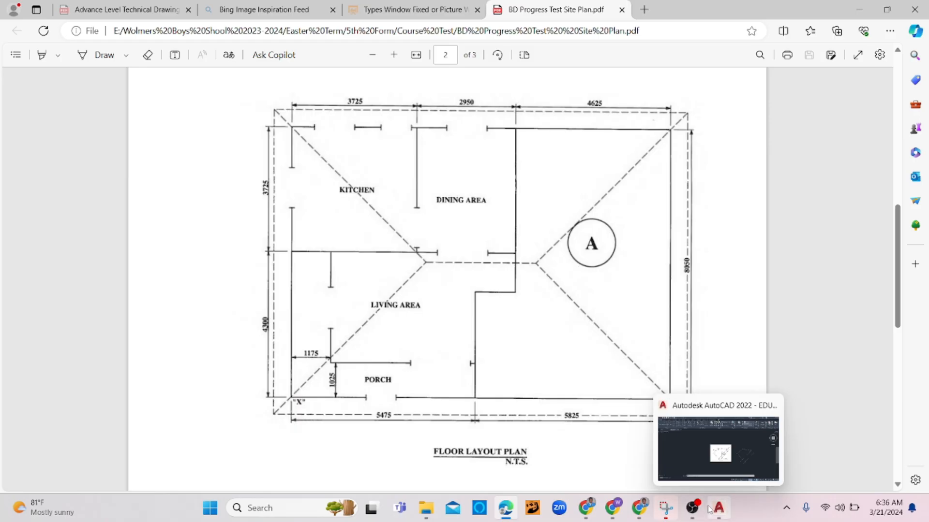
click(666, 508)
right_click(577, 294)
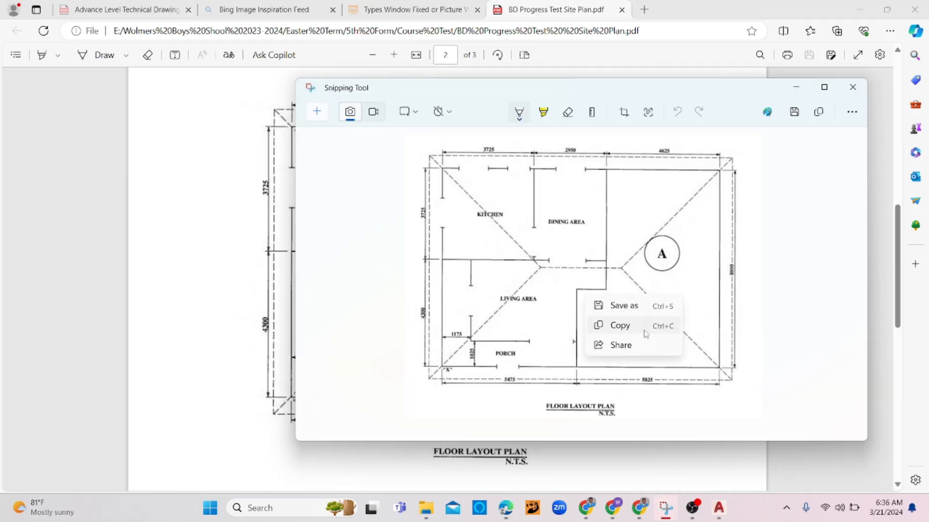
click(646, 334)
click(326, 461)
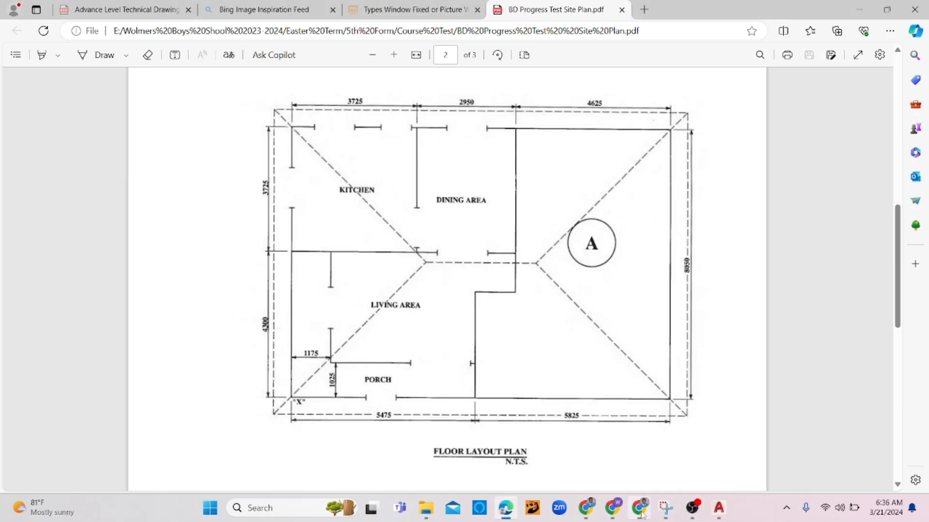
Switch to AutoCAD and paste the floor layout image above the Figure 3 image and site boundary
click(716, 508)
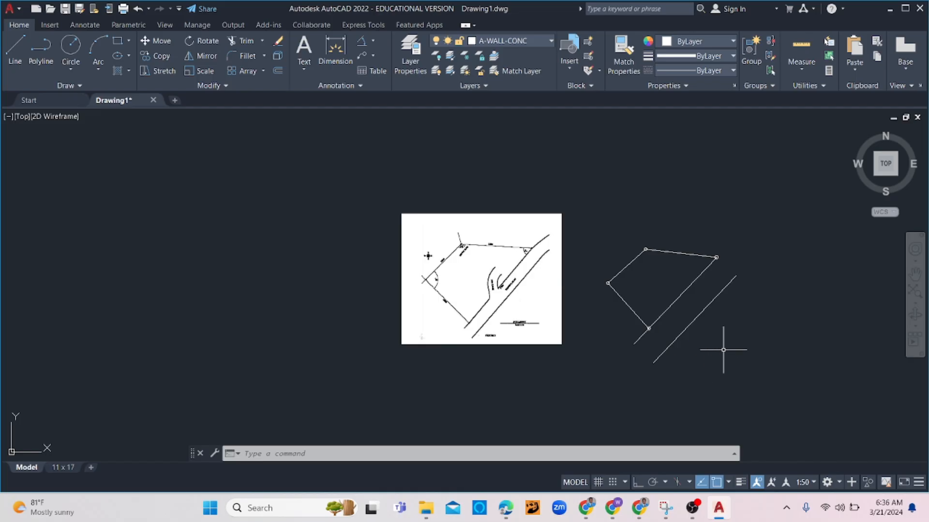
key(ctrl+v)
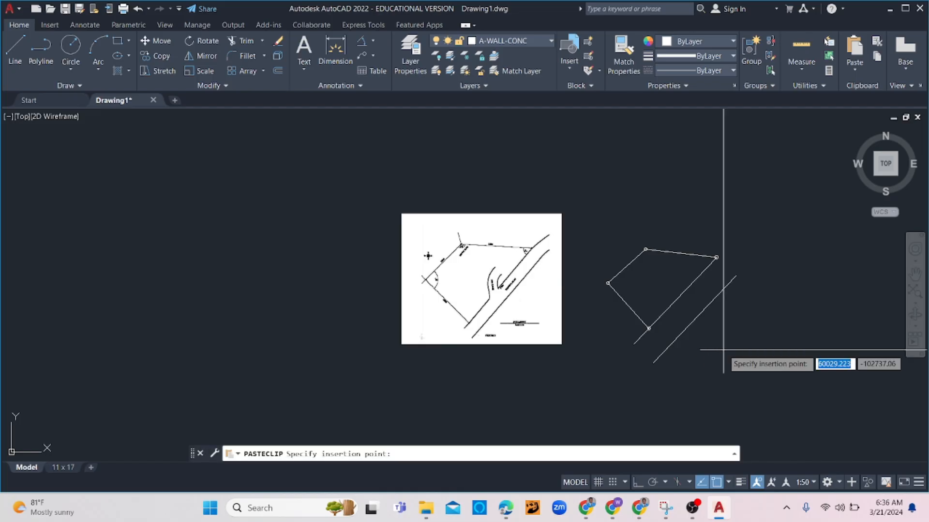
scroll(610, 355, down, 2)
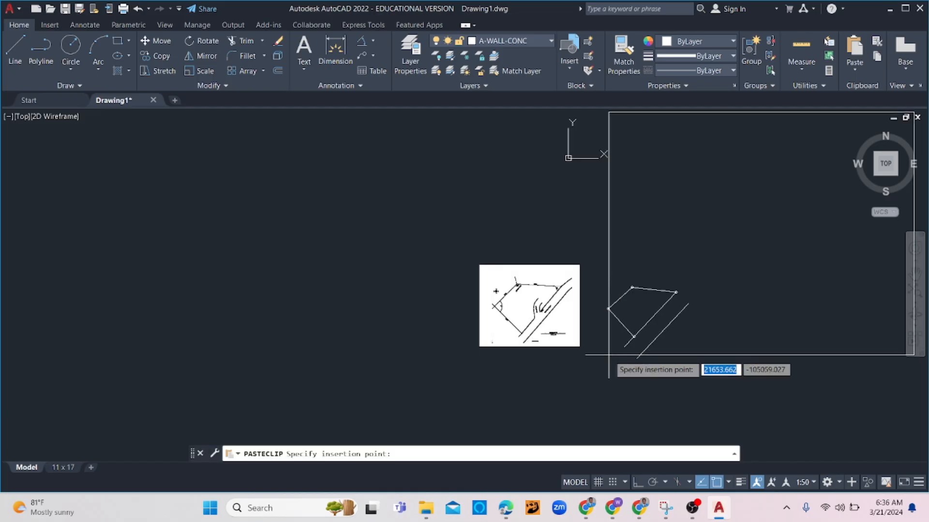
click(514, 236)
Scale the floor layout image by reference from its lower-left corner, turning object snap off and making the porch-side dimension line 5475 long
click(845, 223)
click(755, 252)
text(sc)
key(Return)
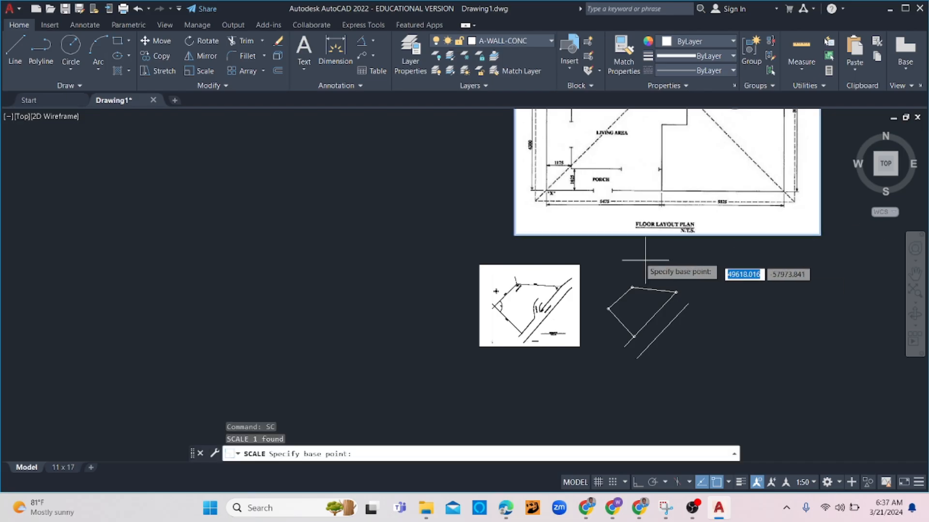
click(514, 236)
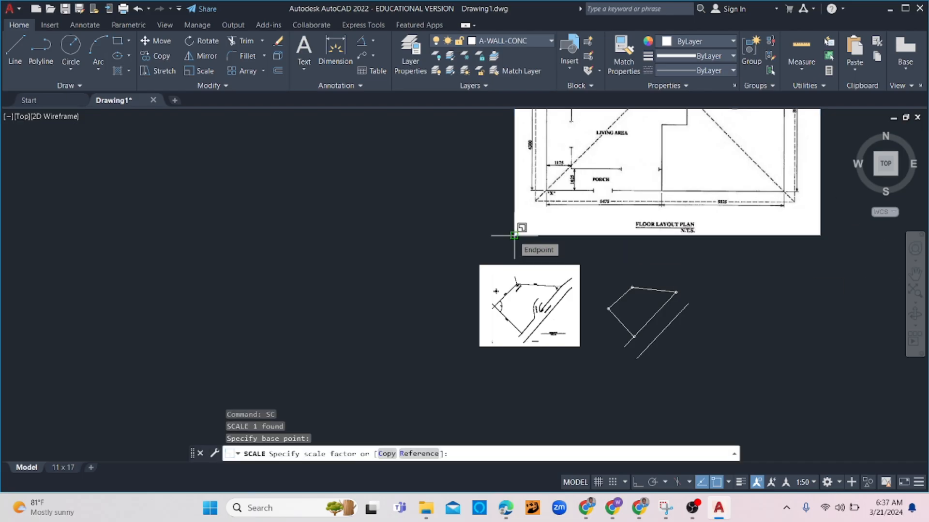
text(r)
key(Return)
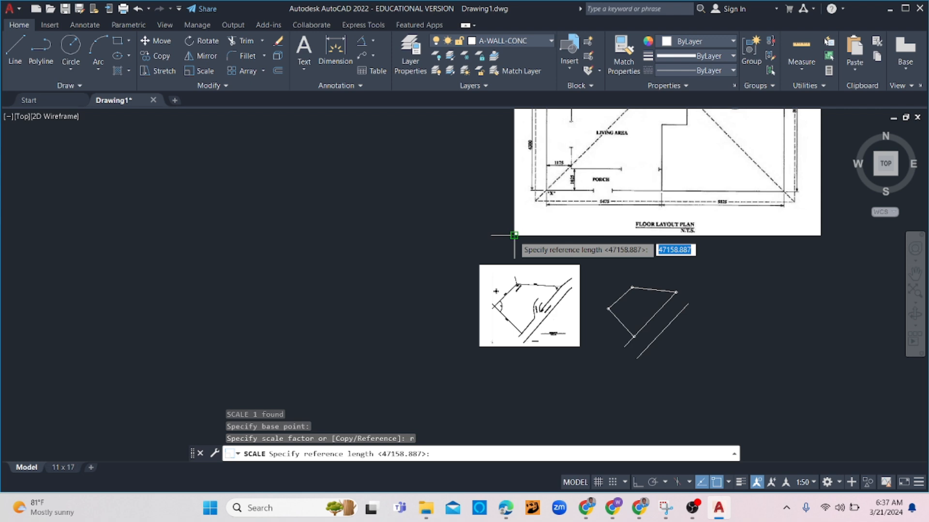
click(718, 483)
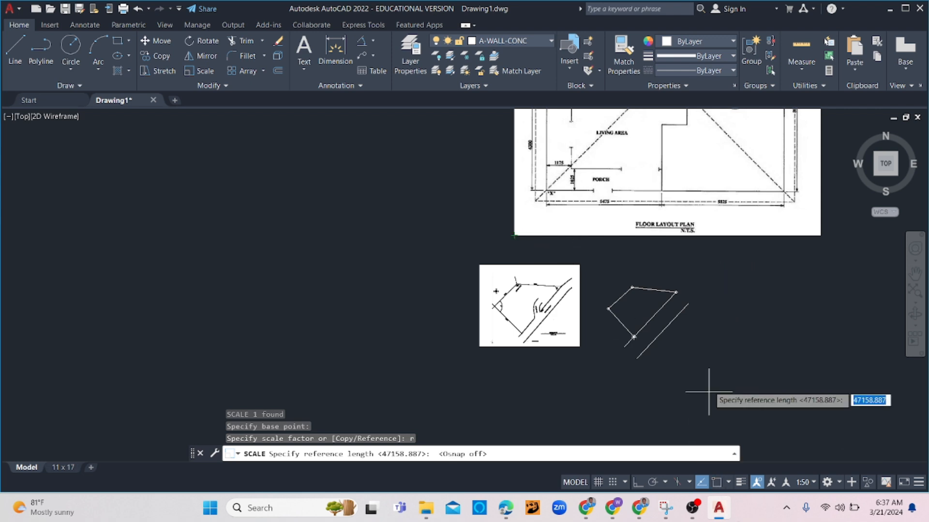
scroll(605, 196, up, 6)
click(841, 240)
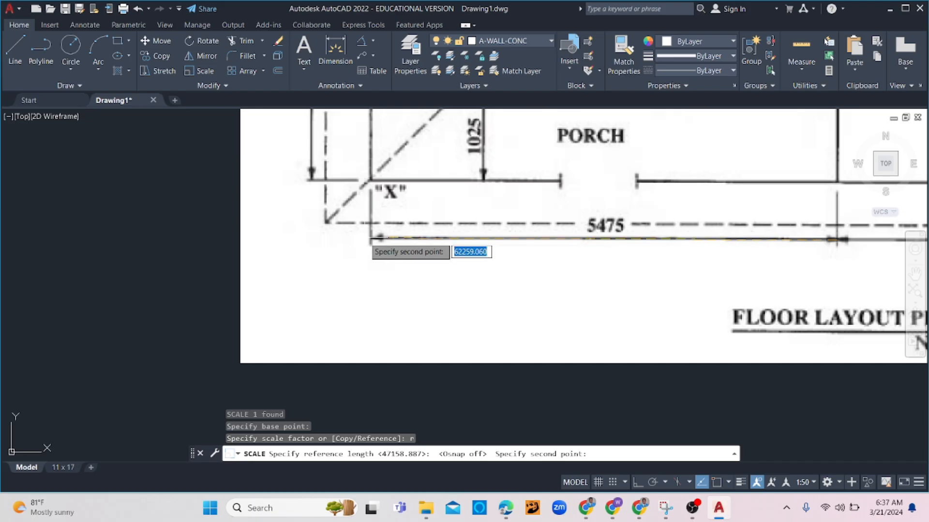
click(376, 234)
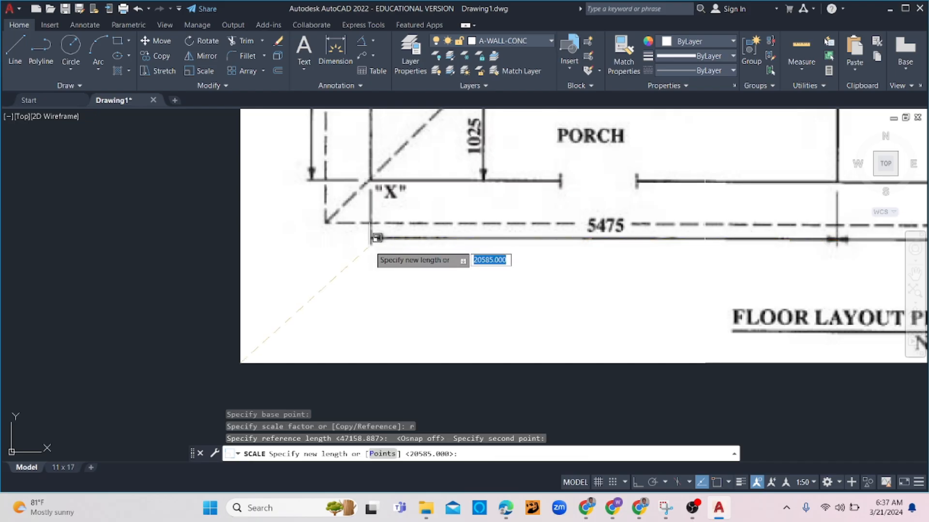
text(54)
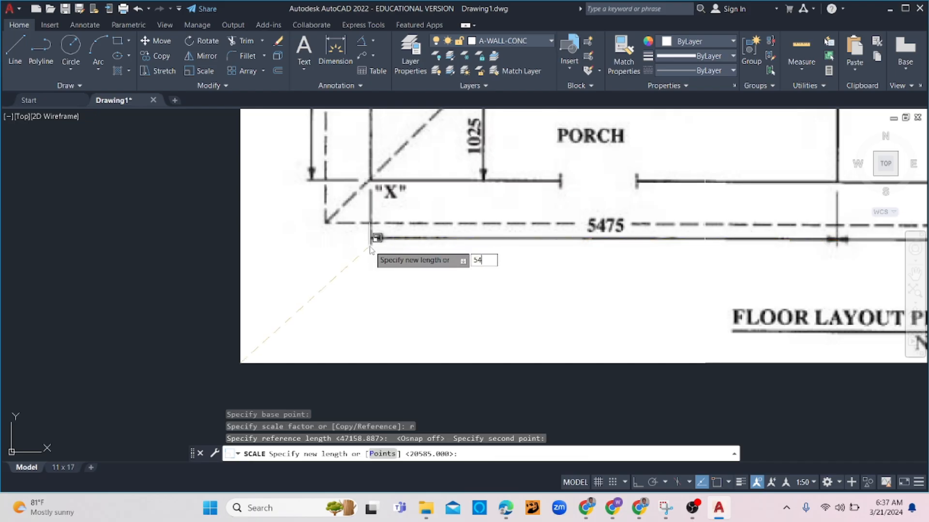
key(Return)
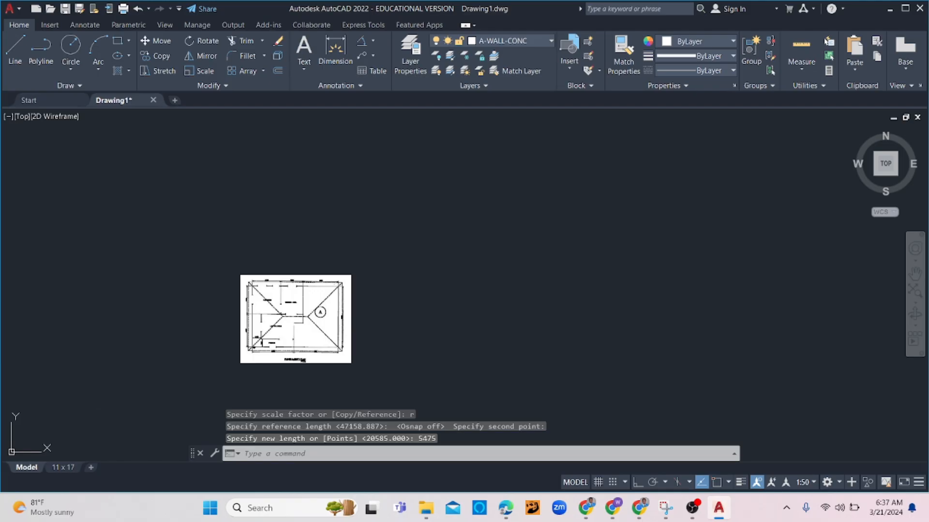
scroll(296, 322, down, 6)
scroll(297, 317, up, 6)
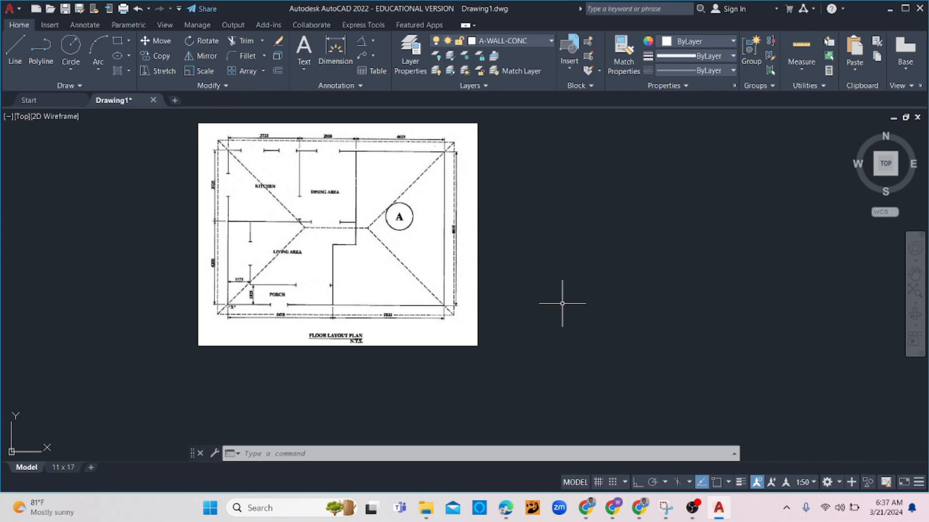
In the browser's site plan PDF, rotate the pages upright and review the wall and roof specifications
click(506, 508)
scroll(450, 394, up, 10)
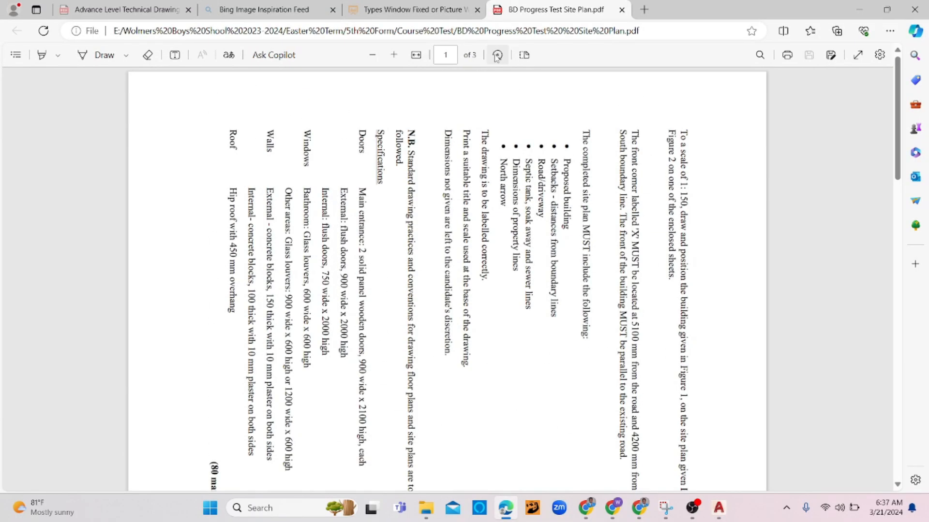
click(497, 55)
scroll(382, 293, down, 5)
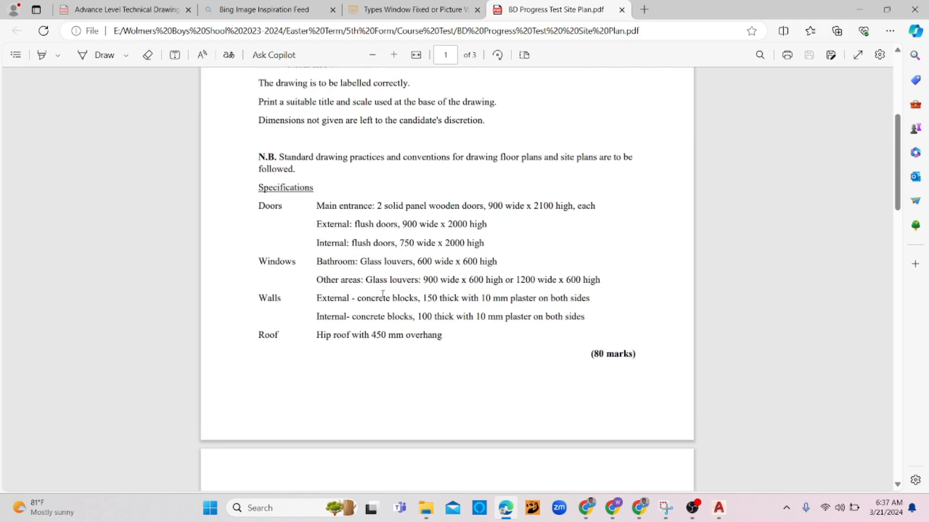
scroll(326, 338, down, 4)
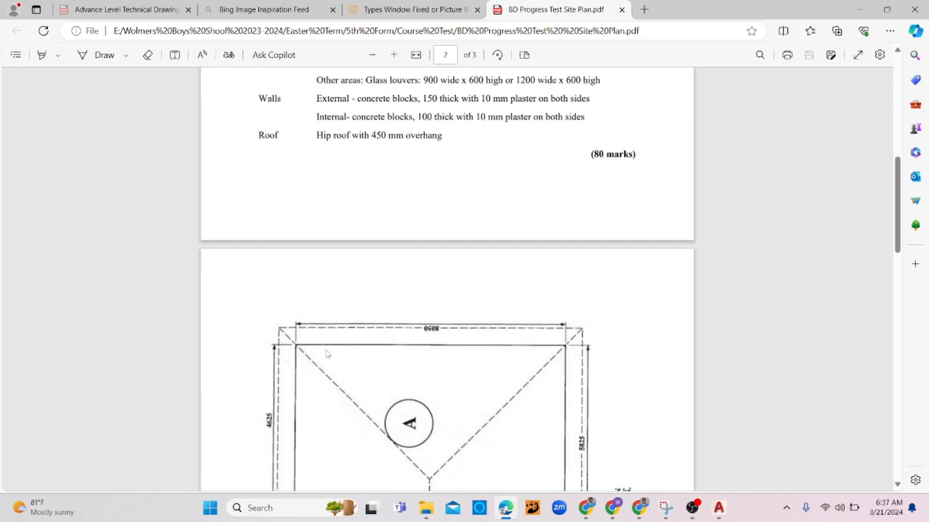
scroll(329, 348, up, 1)
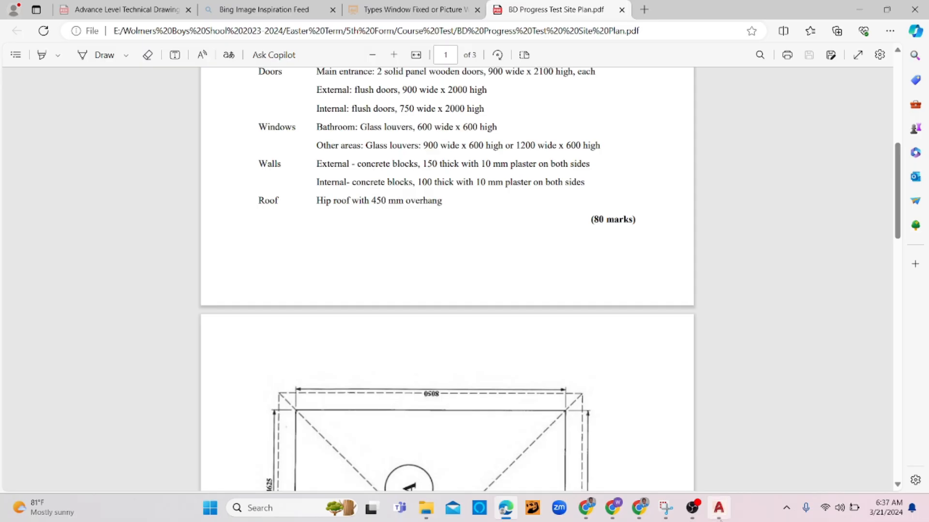
Switch to AutoCAD and start a multiline with Zero justification and a scale of 150
click(719, 508)
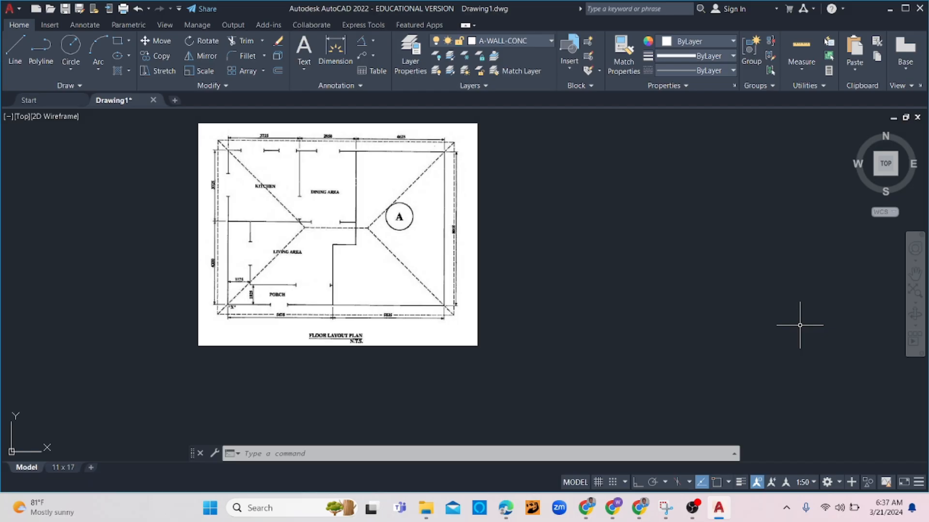
text(ML)
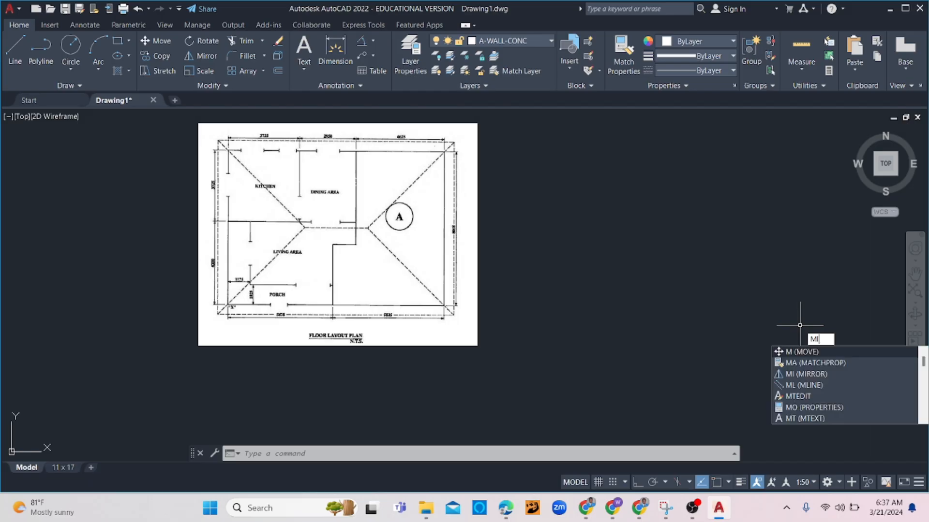
key(Return)
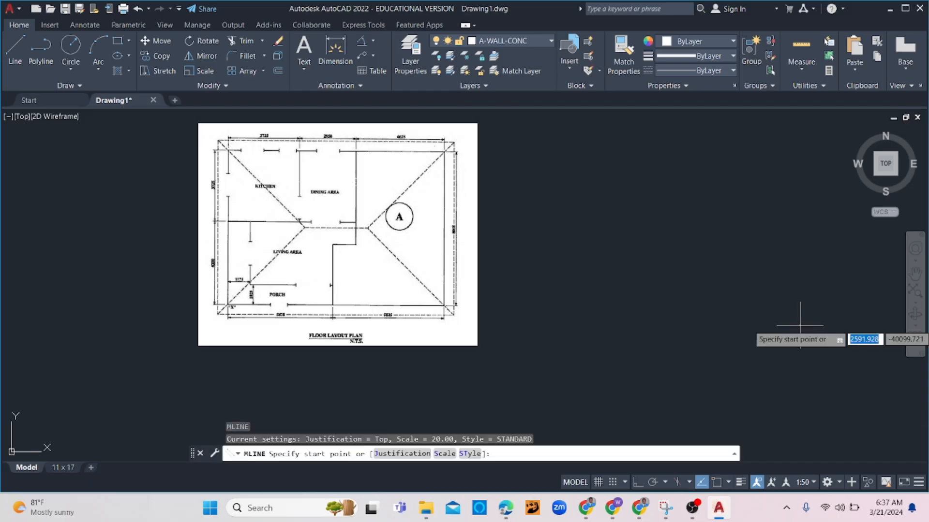
click(411, 453)
click(409, 454)
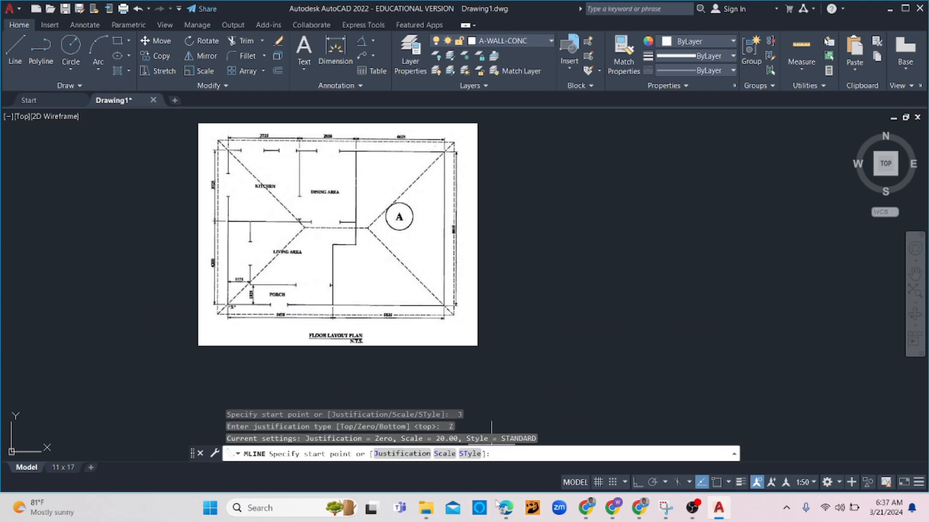
click(445, 454)
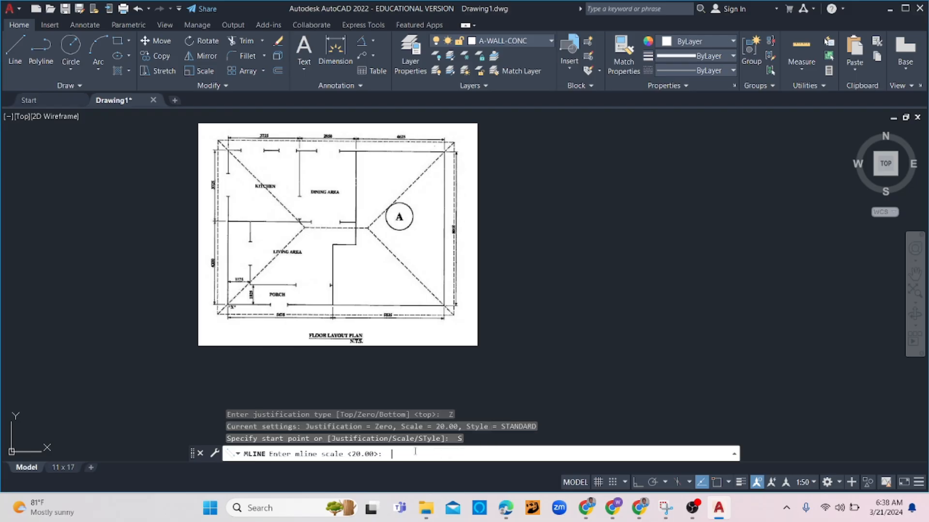
key(Return)
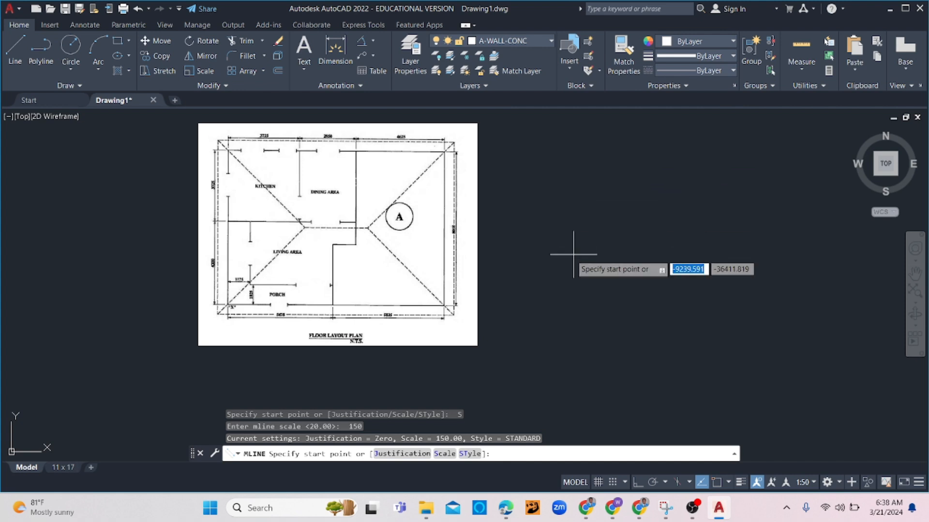
Start the external wall multiline to the right of the floor layout image and, with Ortho on, draw the east wall 8050 downward
click(791, 182)
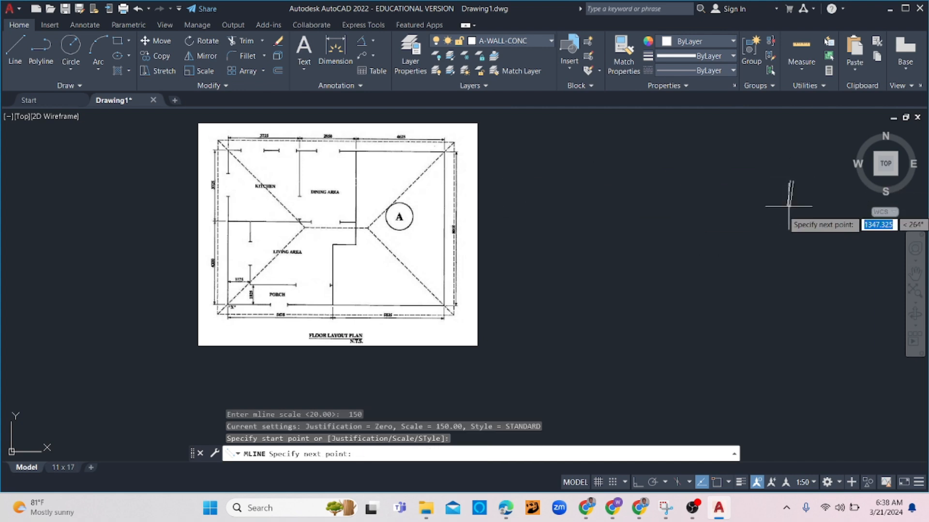
click(637, 483)
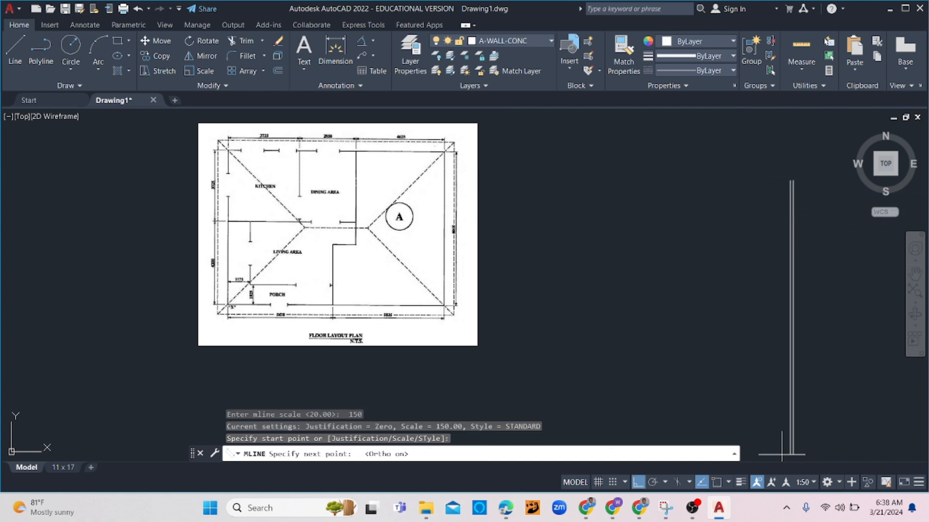
scroll(435, 221, up, 6)
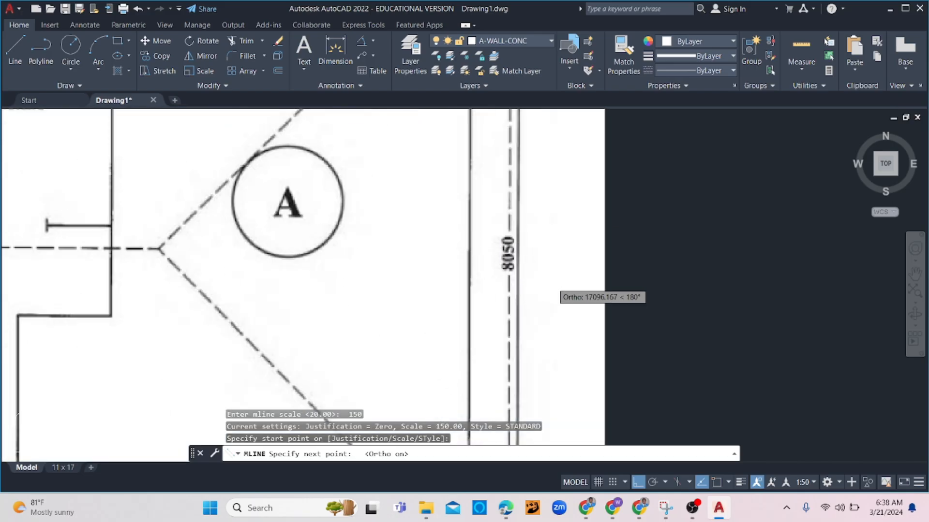
scroll(716, 316, down, 6)
scroll(761, 326, down, 2)
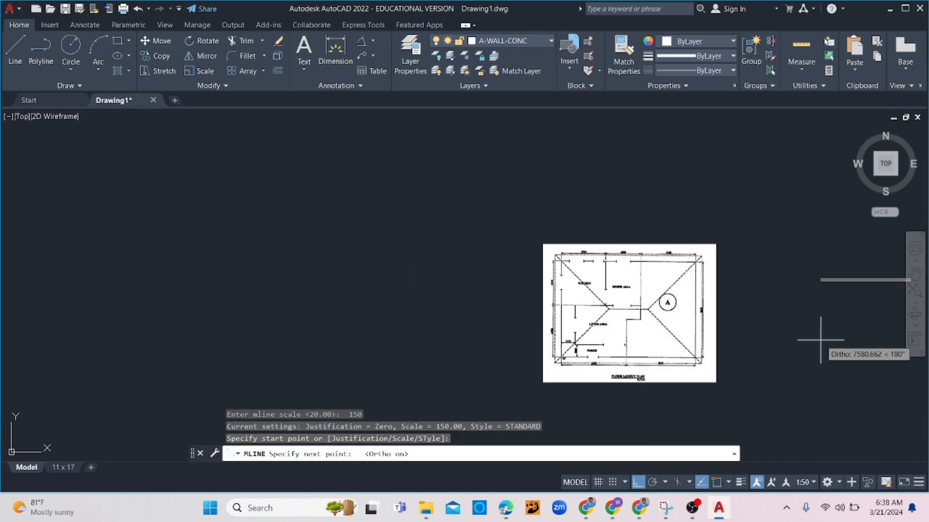
middle_drag(825, 332, 574, 263)
text(8)
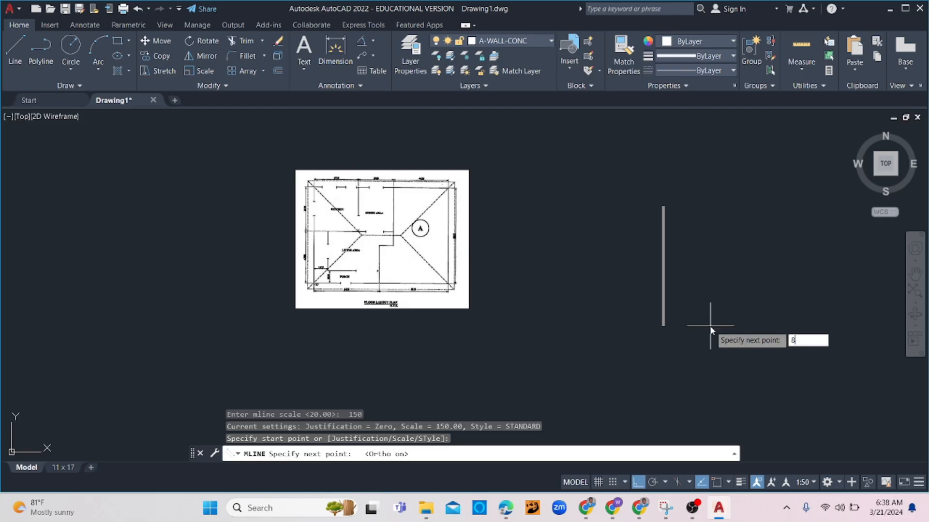
text(050)
key(Return)
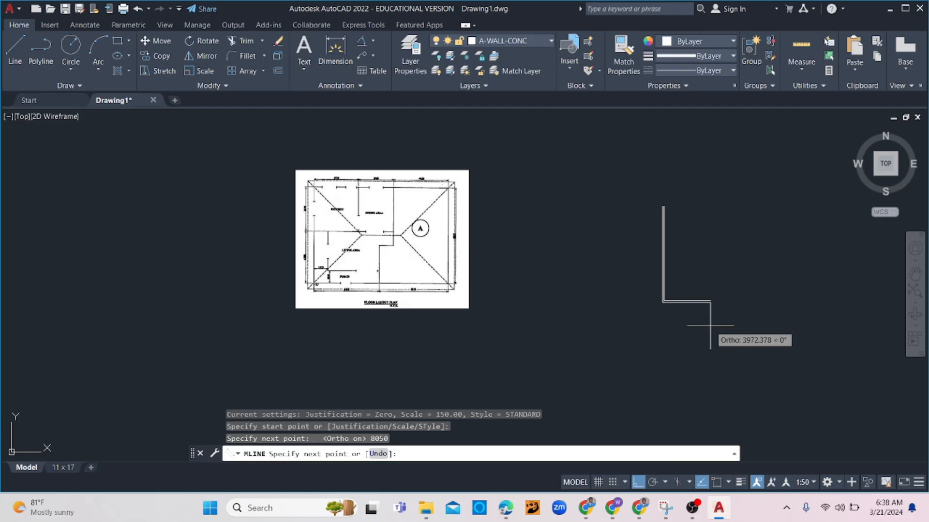
Continue the multiline leftward along the building's south side with segments of 5825 and 5475
scroll(395, 316, up, 2)
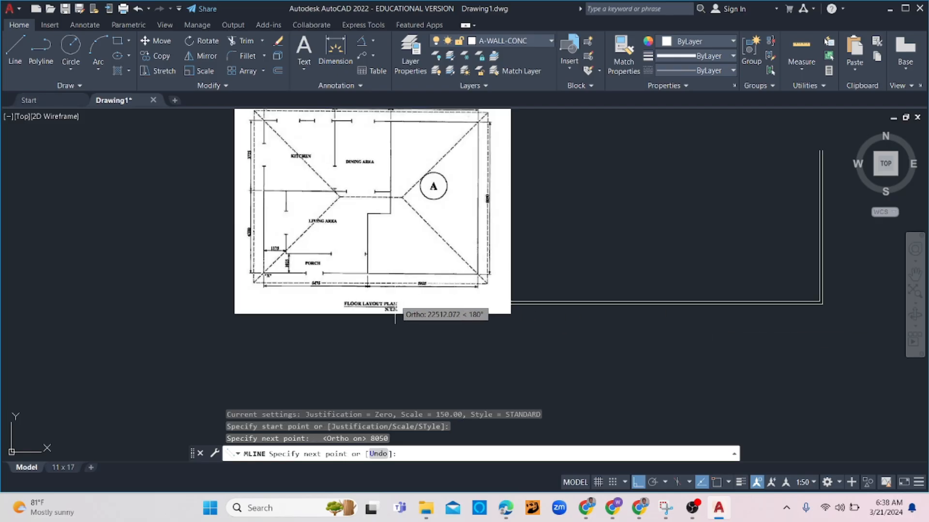
scroll(394, 317, up, 2)
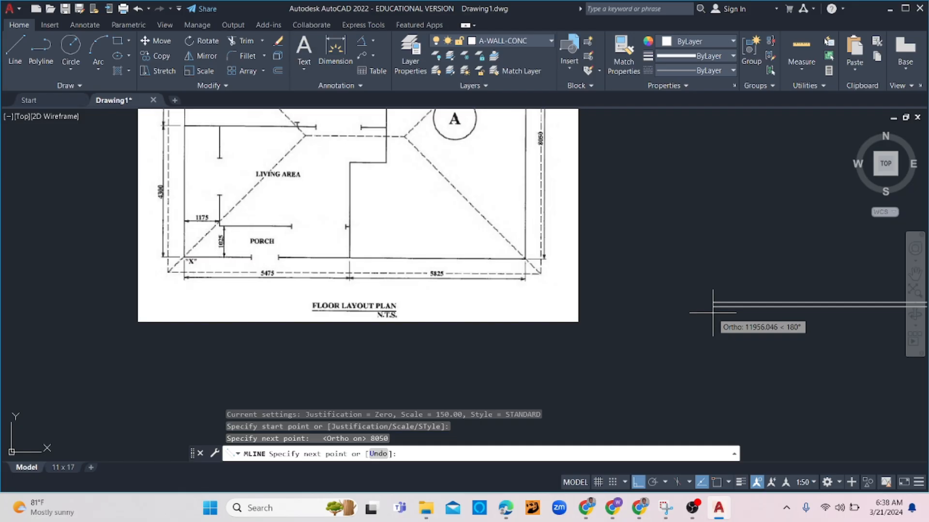
text(5)
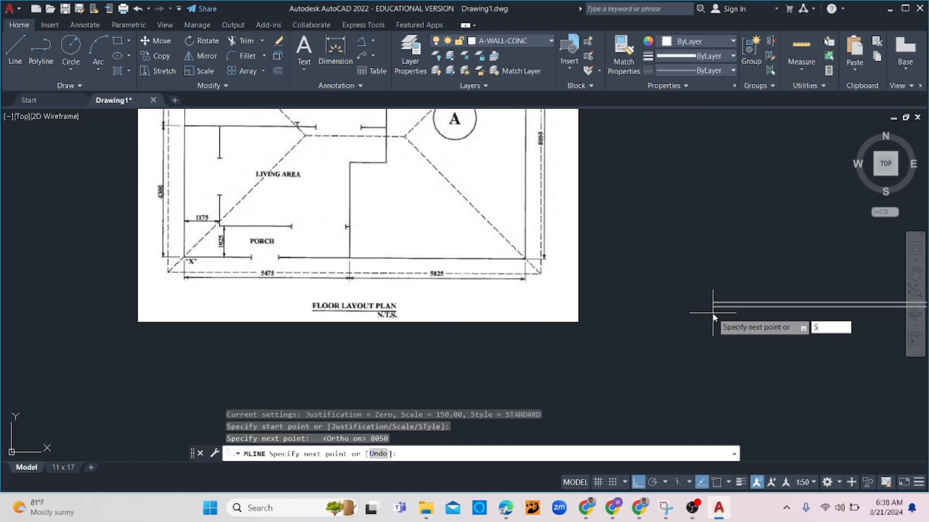
text(825)
key(Return)
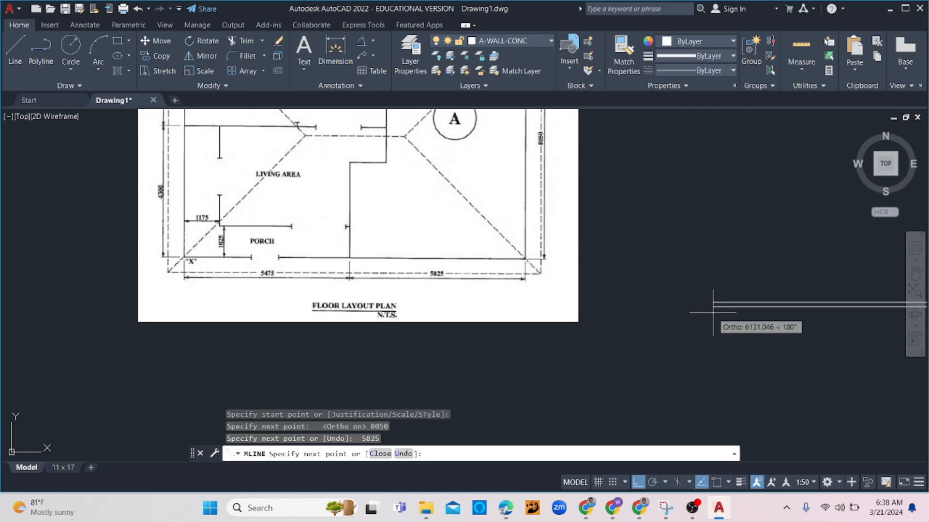
scroll(716, 298, down, 5)
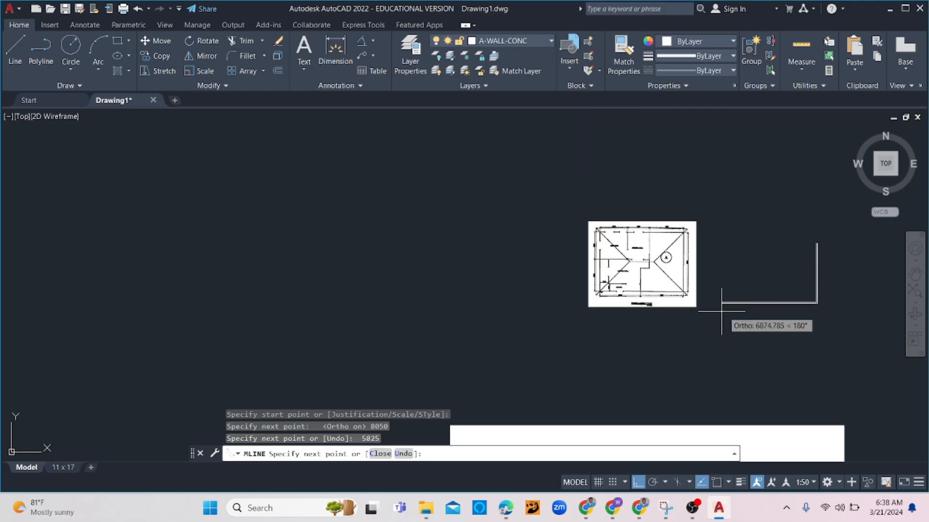
scroll(646, 296, up, 6)
scroll(721, 308, down, 2)
middle_drag(784, 319, 637, 310)
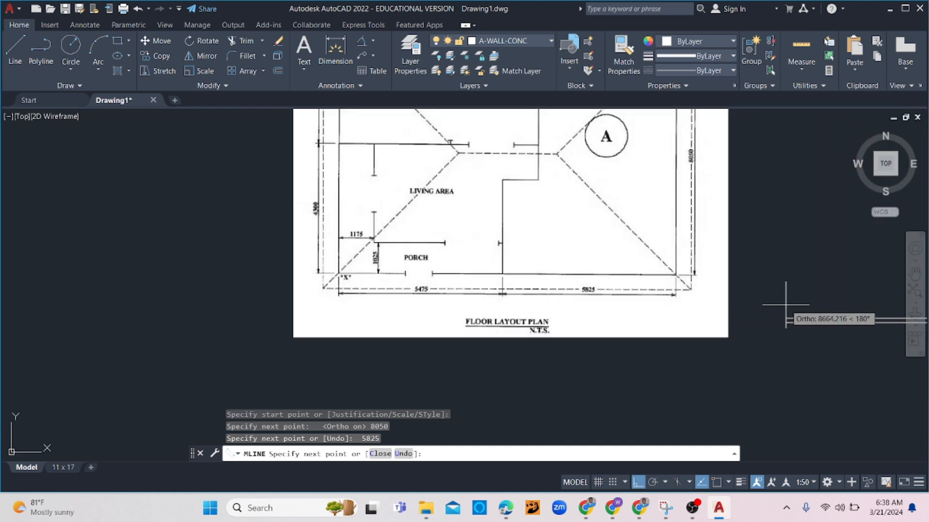
text(5)
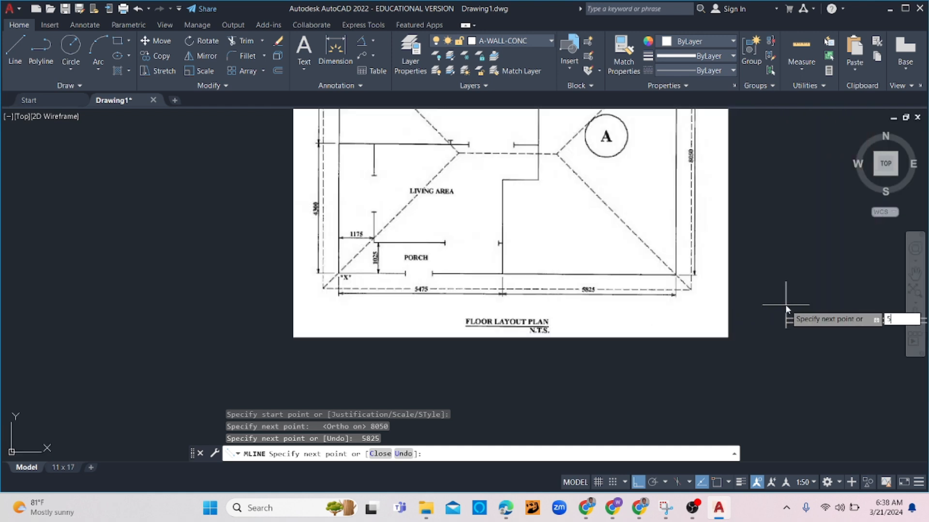
text(475)
key(Return)
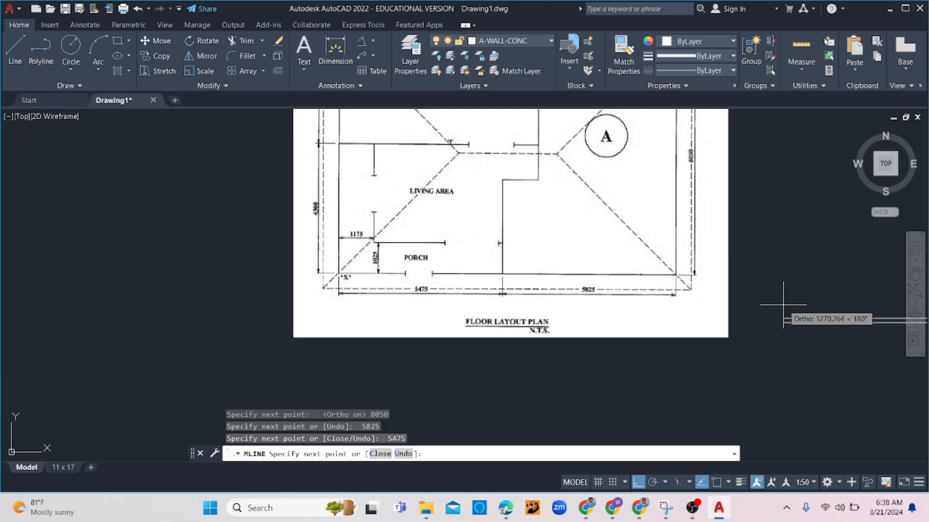
Continue the multiline upward along the building's west side with segments of 4300 and 3725
middle_drag(835, 211, 755, 240)
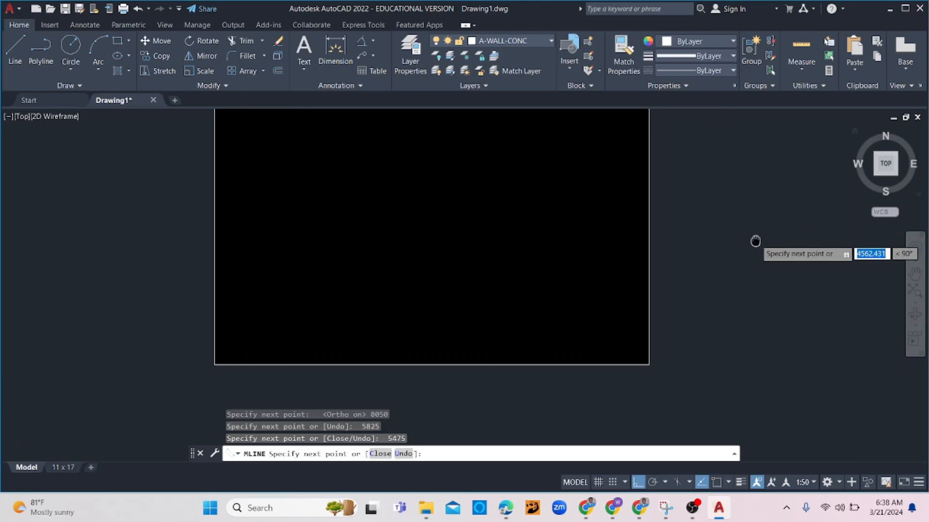
text(4300)
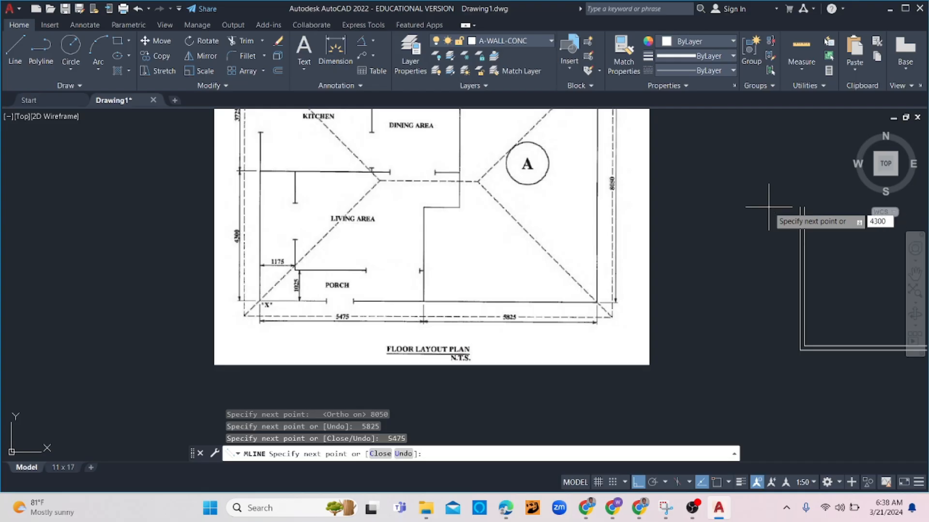
key(Return)
scroll(779, 206, up, 2)
middle_drag(779, 205, 747, 259)
scroll(750, 259, down, 2)
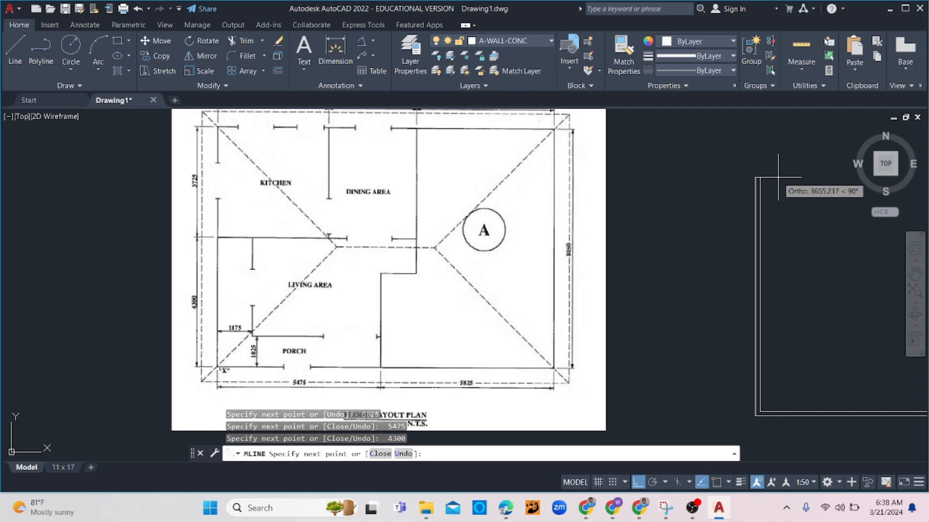
text(3725)
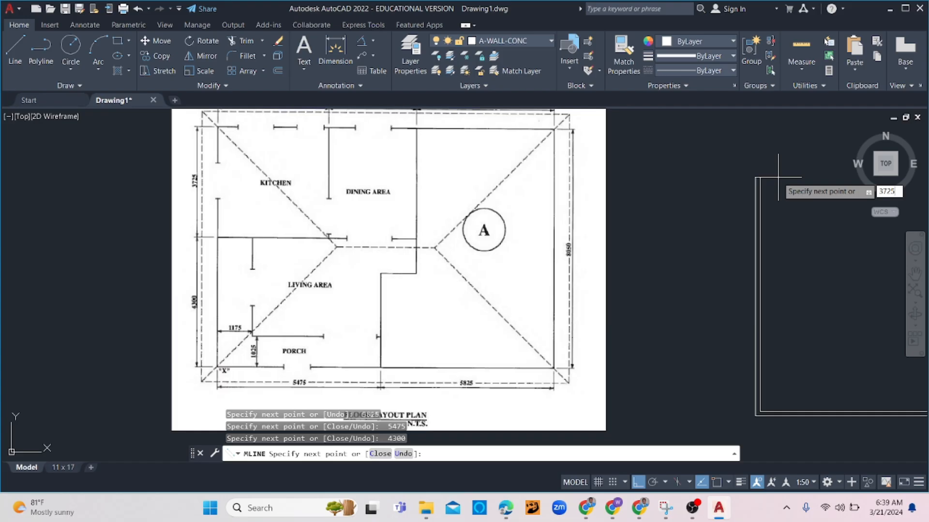
key(Return)
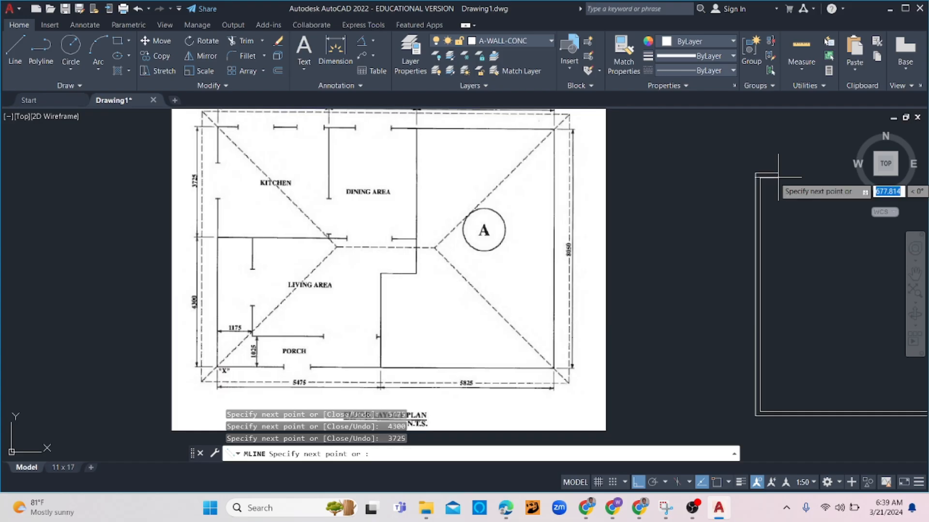
Continue the multiline 3725 to the right along the kitchen part of the north wall
scroll(778, 177, down, 4)
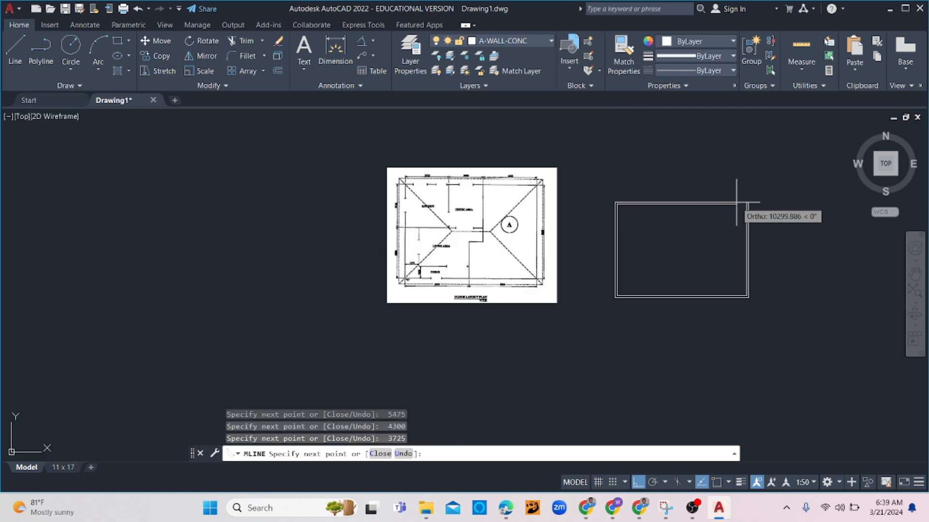
scroll(686, 203, up, 6)
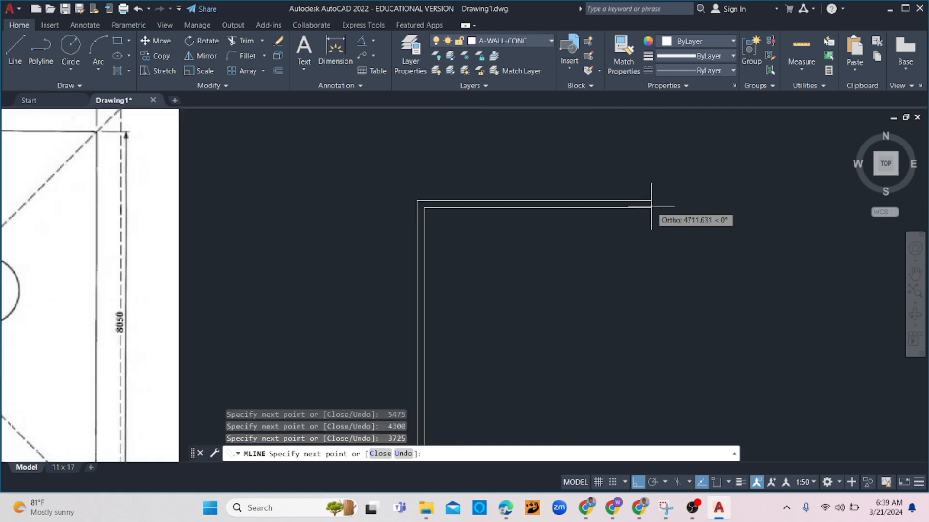
scroll(667, 204, down, 4)
scroll(665, 205, up, 2)
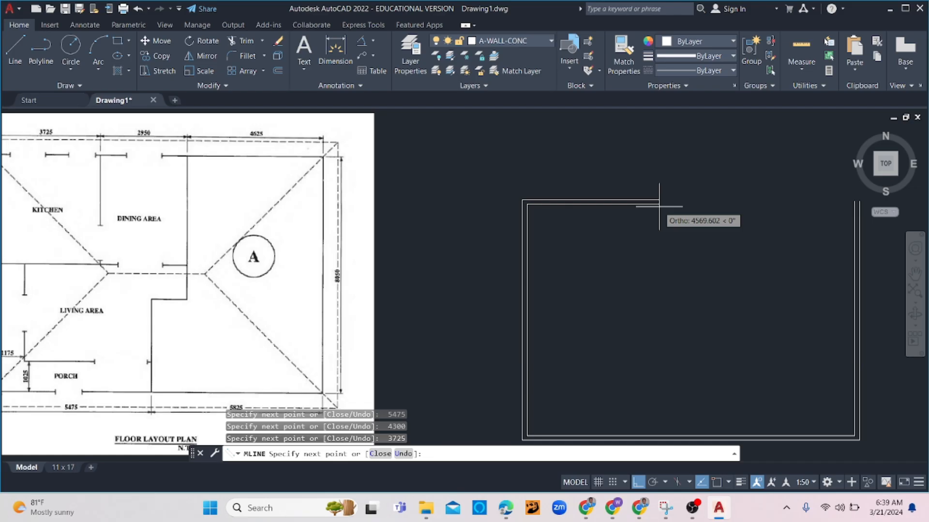
scroll(659, 207, down, 2)
scroll(659, 206, up, 2)
scroll(659, 207, down, 2)
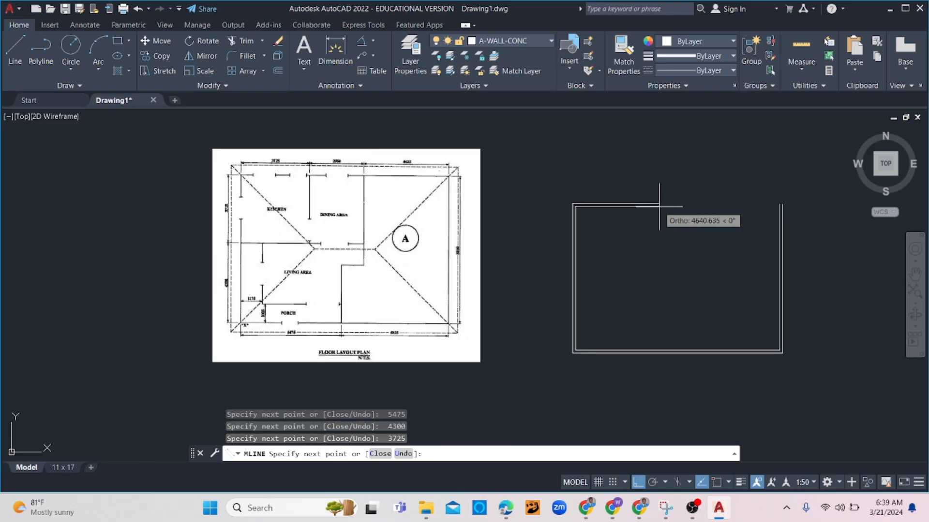
scroll(659, 207, up, 2)
text(3)
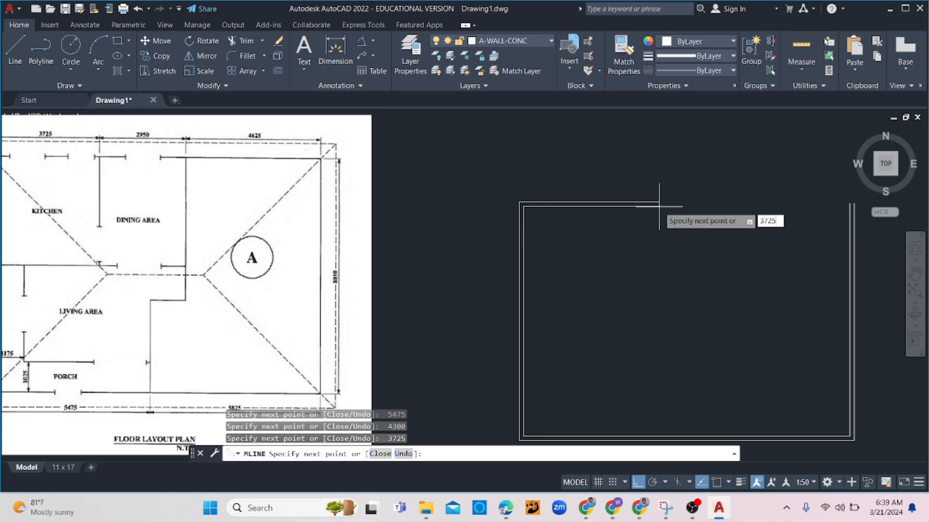
text(725)
key(Return)
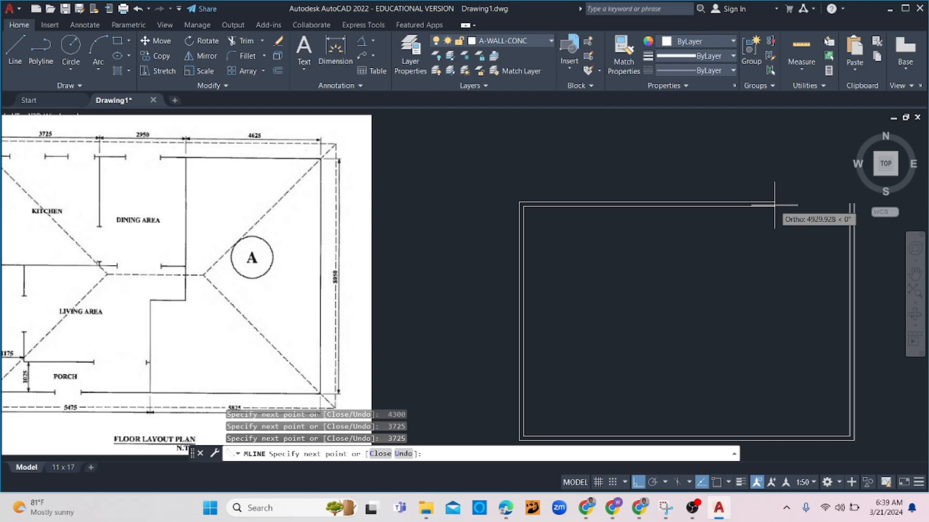
Complete the north wall with rightward segments of 2950 and 4625, and end the multiline
text(2950)
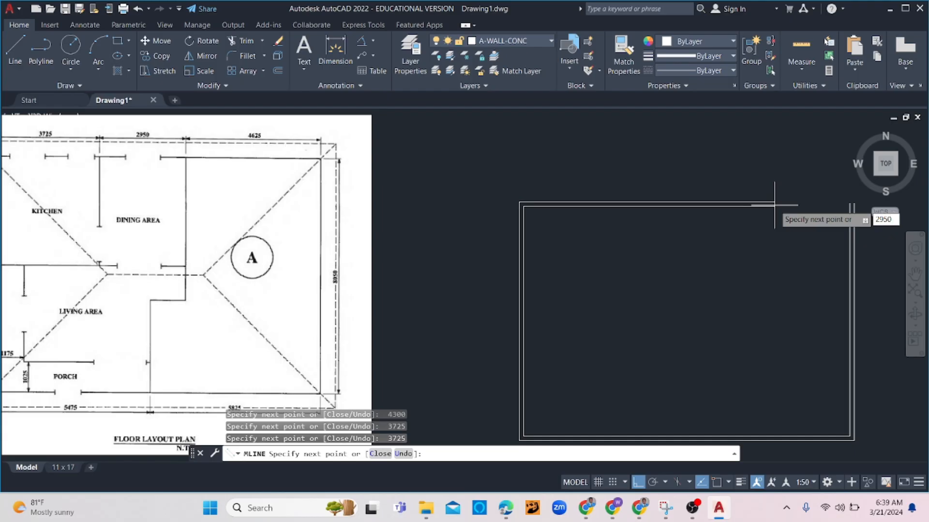
key(Return)
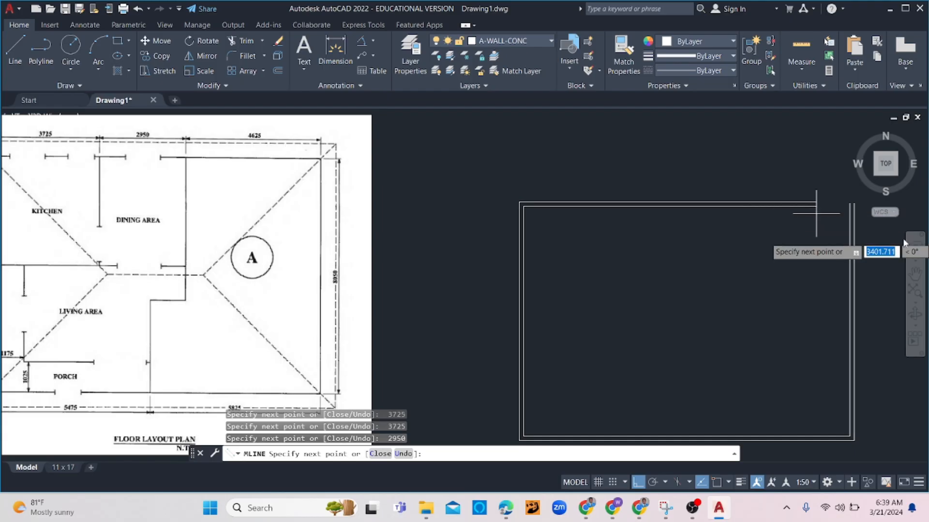
text(4)
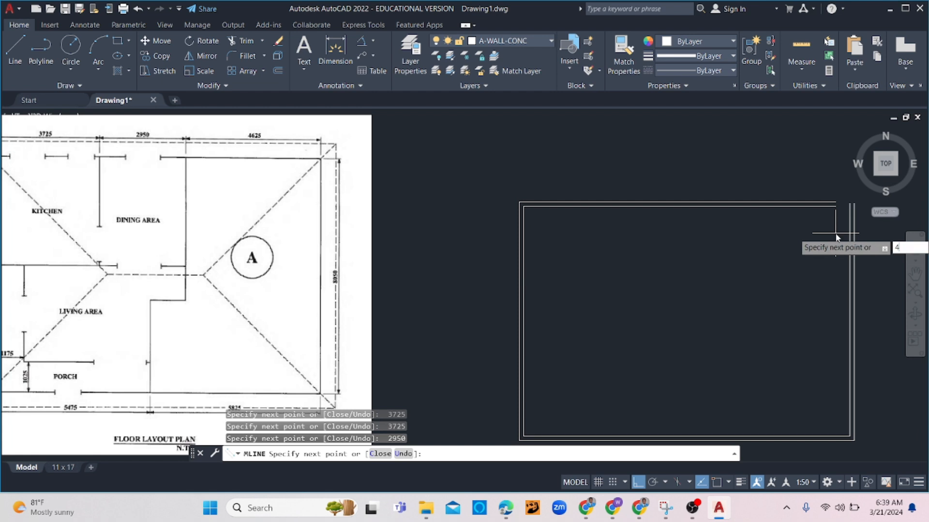
text(625)
key(Return)
key(Escape)
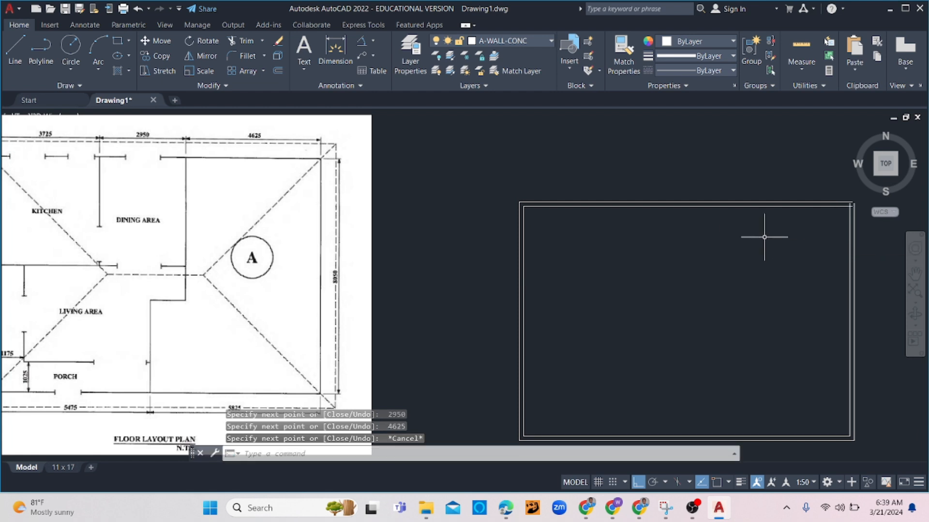
Check the internal wall thickness in the BD Progress Test Site Plan PDF and start a multiline in AutoCAD with its scale set to 100
scroll(716, 252, down, 3)
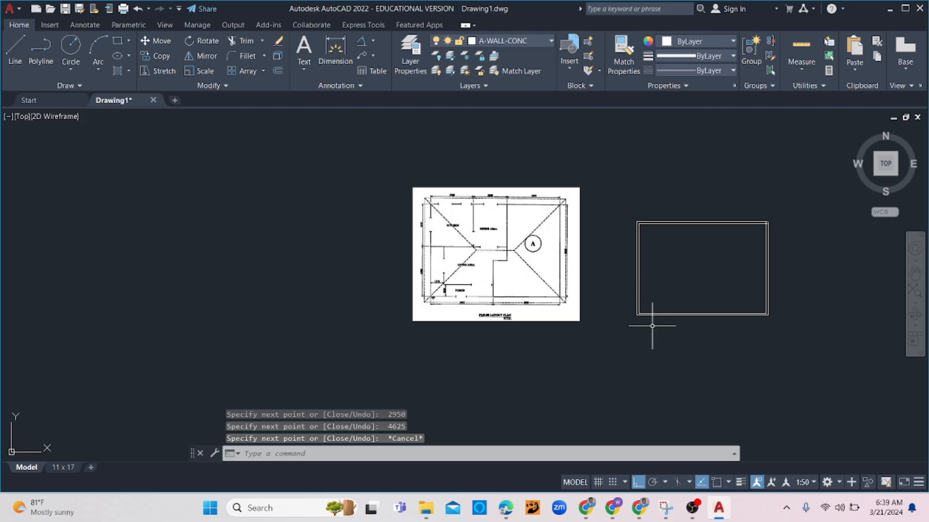
scroll(663, 315, up, 3)
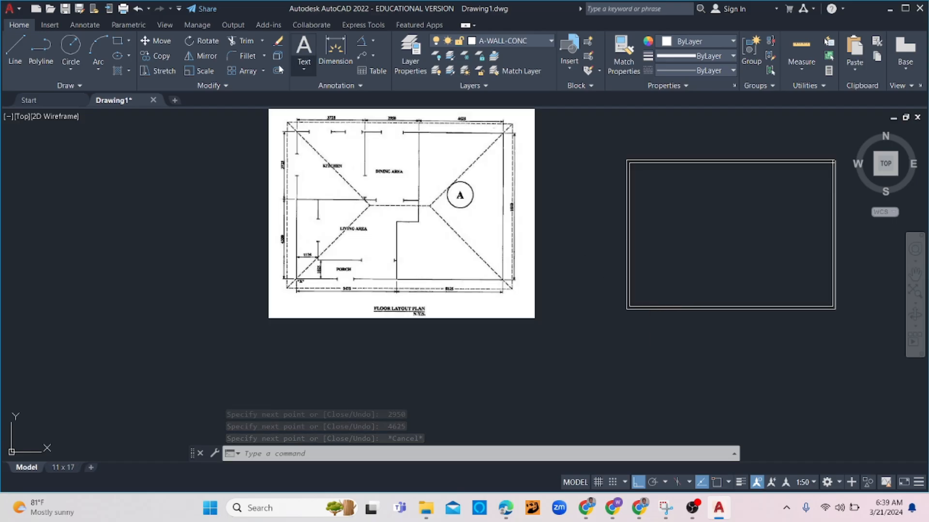
text(ml)
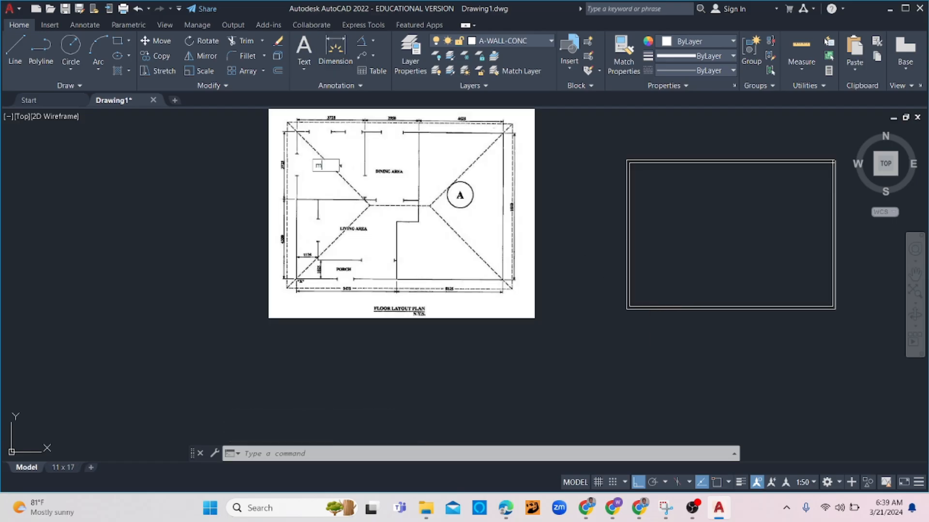
key(Return)
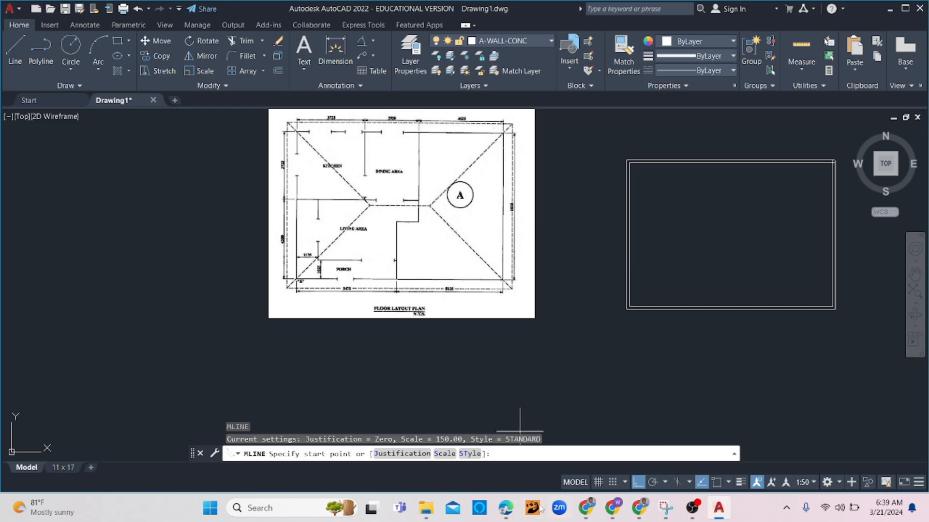
click(506, 507)
scroll(417, 218, up, 2)
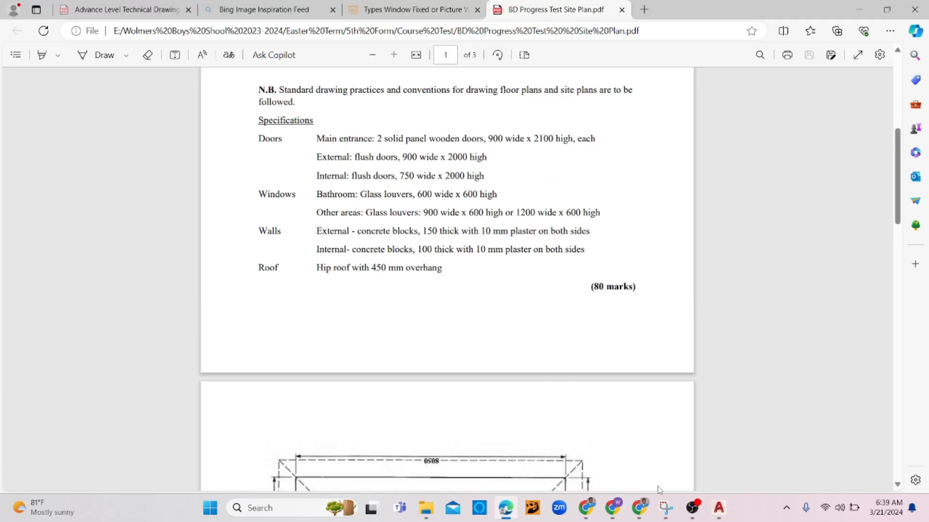
click(719, 508)
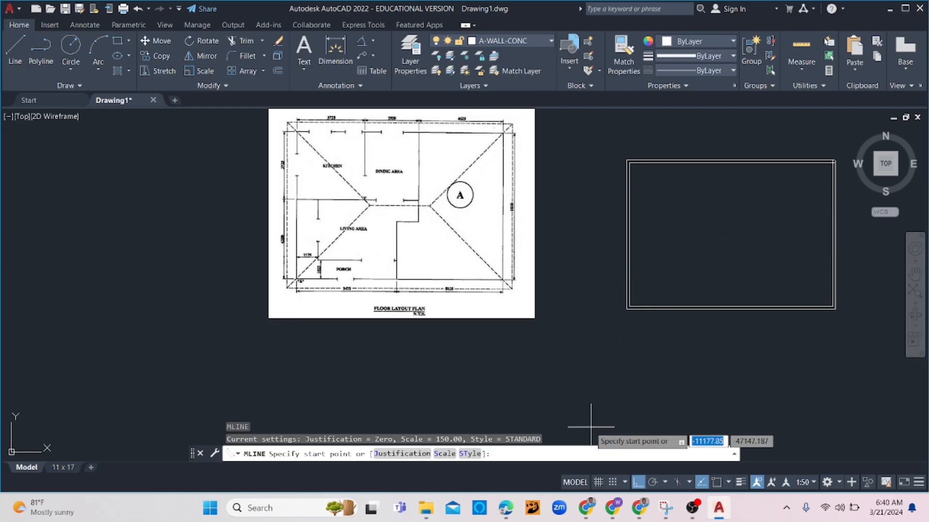
click(449, 455)
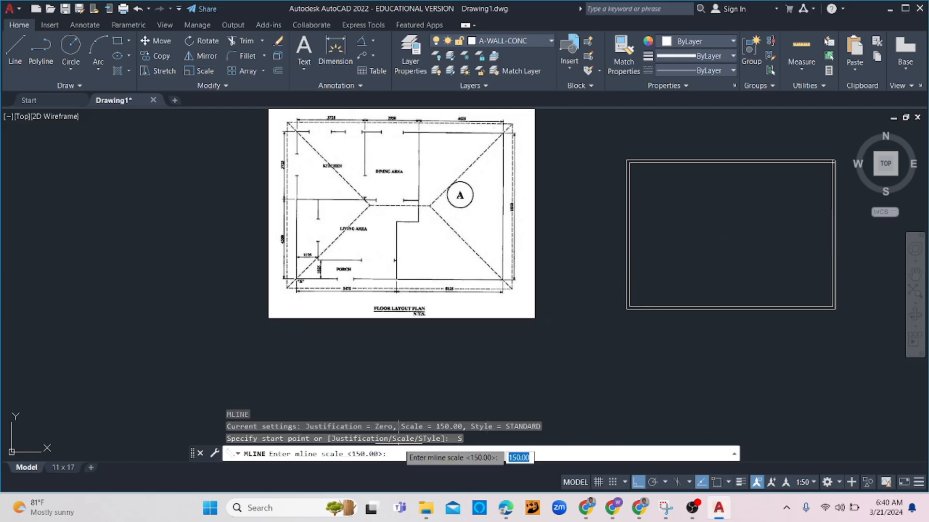
text(10)
key(Return)
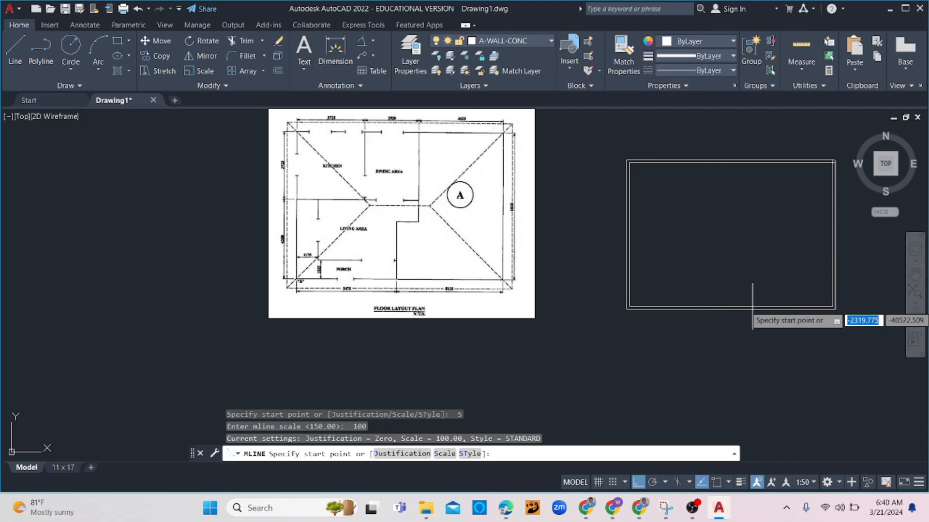
With object snap on, draw an L-shaped internal wall multiline up from the south wall's inner face and a short way right
key(F3)
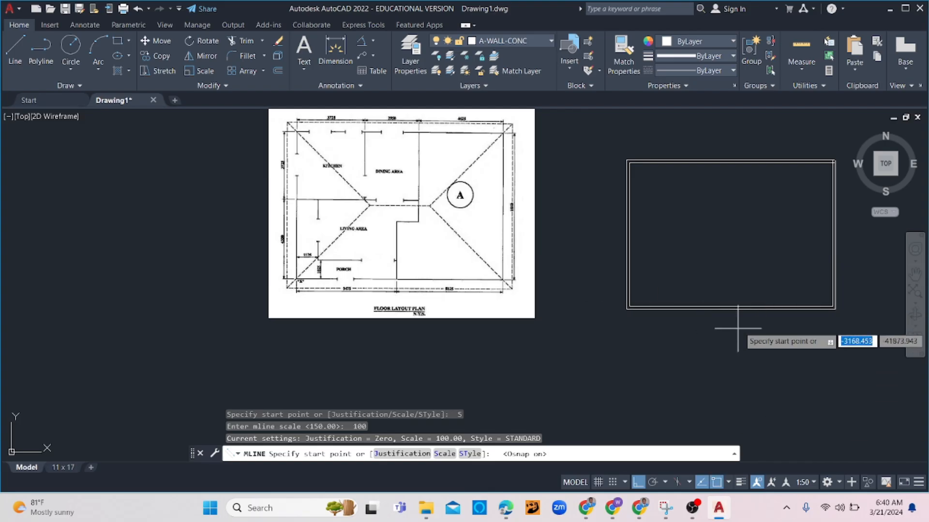
click(727, 305)
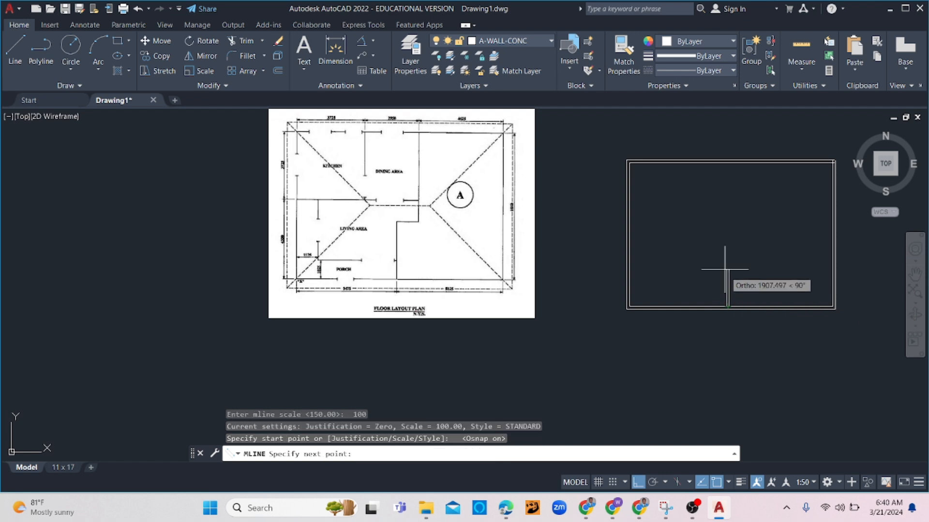
click(728, 240)
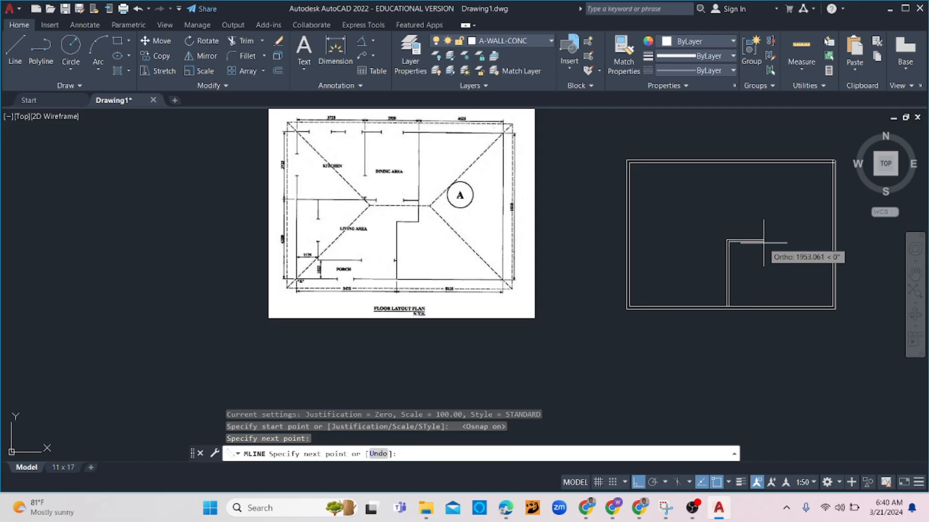
click(763, 243)
key(Return)
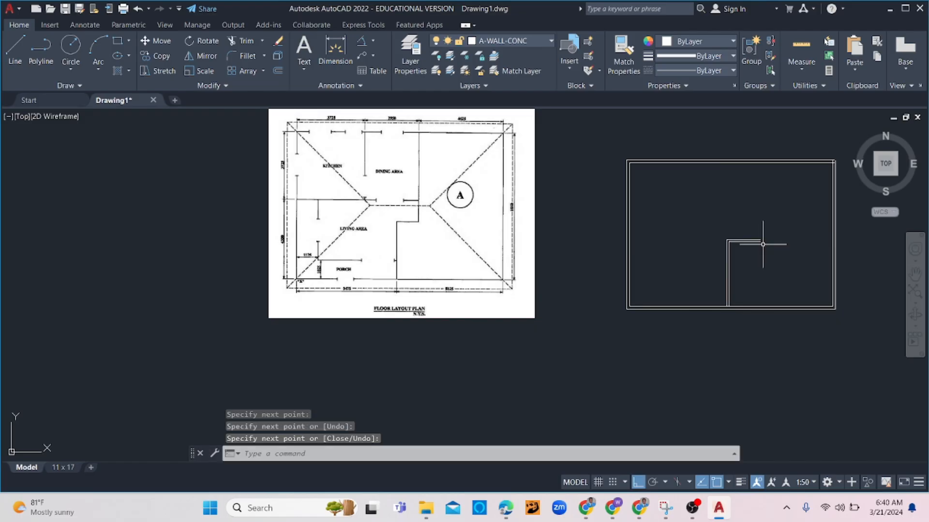
Draw the dining area's east wall as a multiline from the north wall down to the L-shaped wall
key(Return)
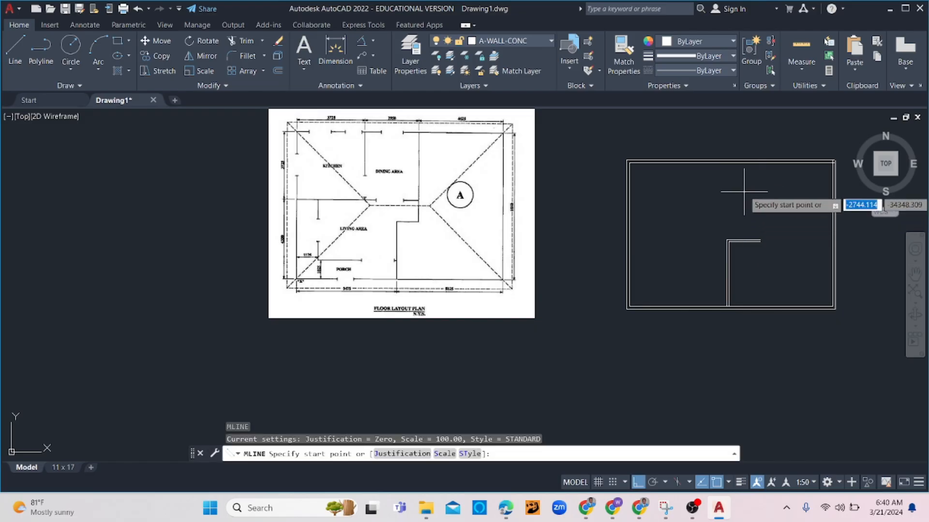
click(749, 162)
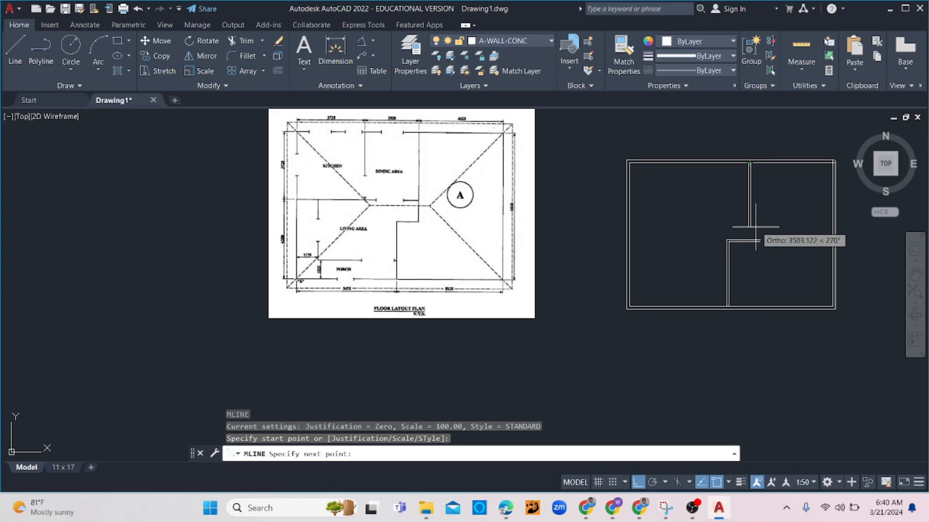
click(749, 240)
key(Escape)
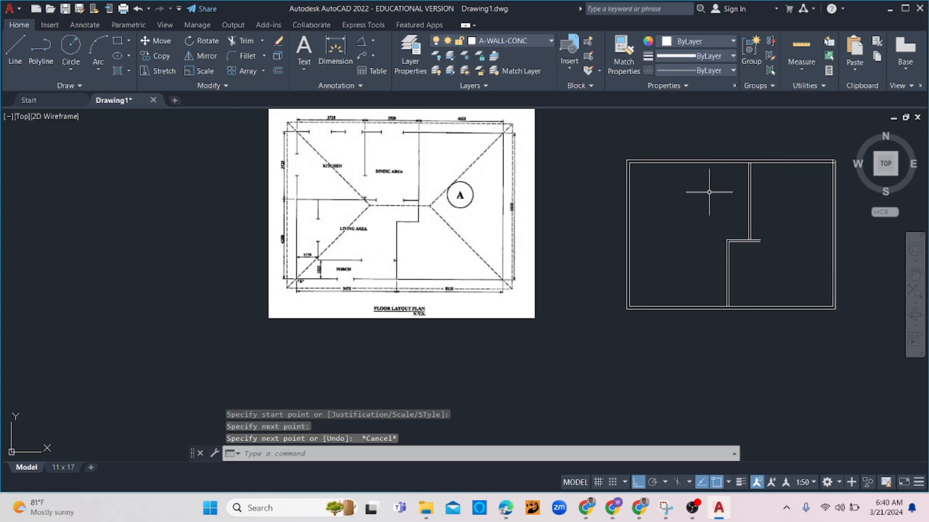
Draw the kitchen–dining partition as a multiline about 3520 mm down from the north wall
text(ml)
key(Return)
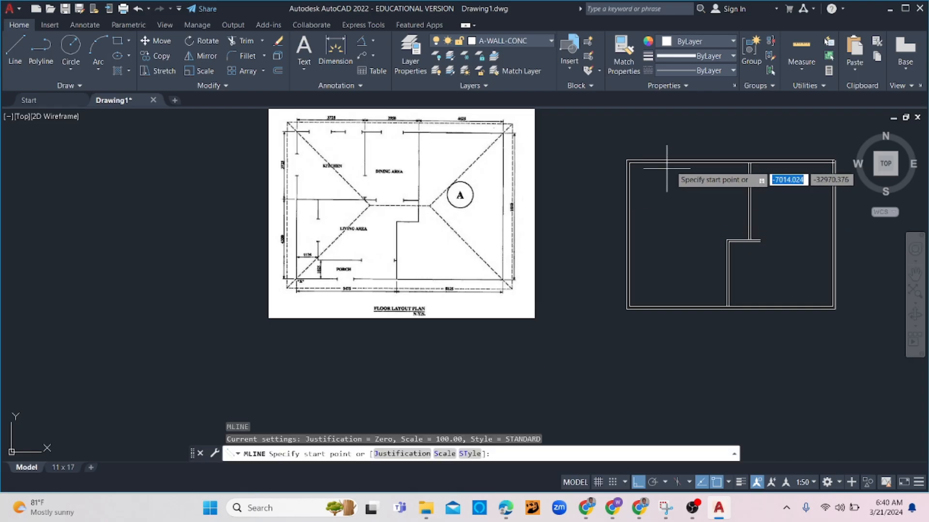
click(696, 160)
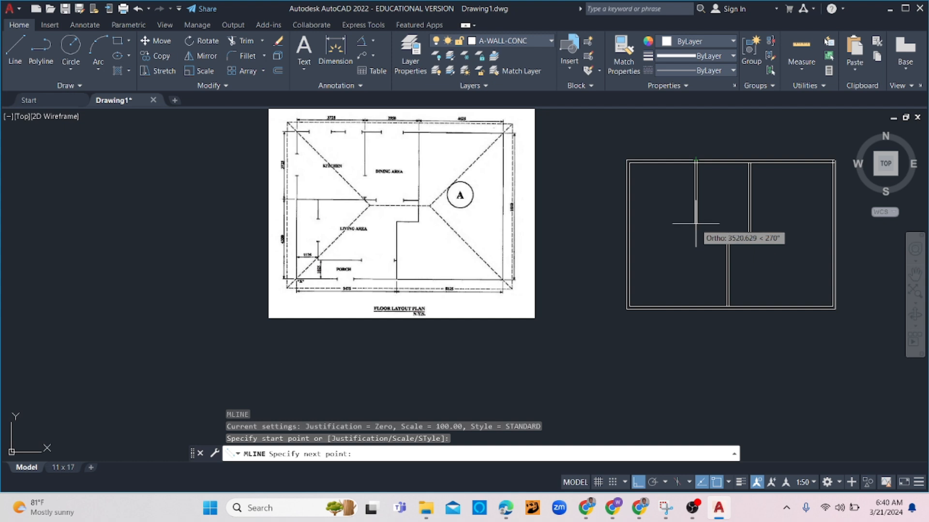
click(695, 223)
key(Return)
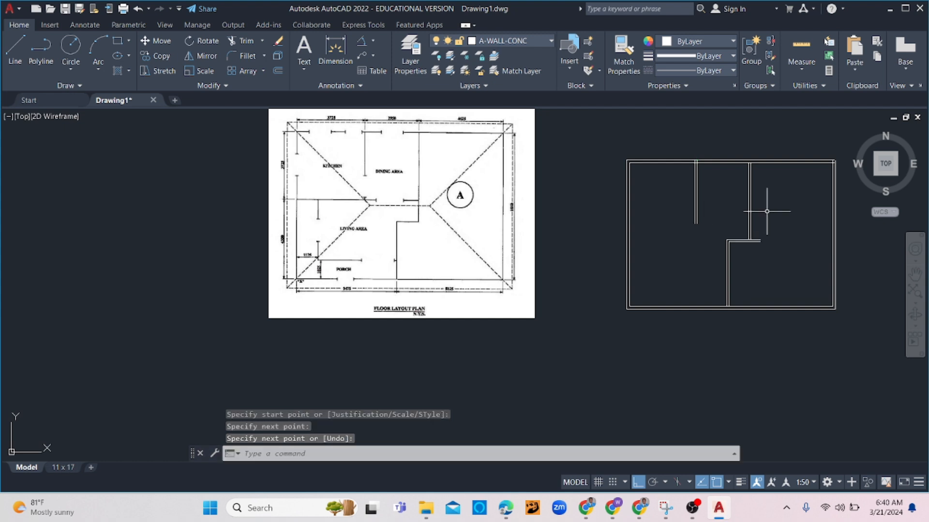
Draw a horizontal multiline wall below the kitchen and dining area, from the west wall to the dining area's east wall
key(Return)
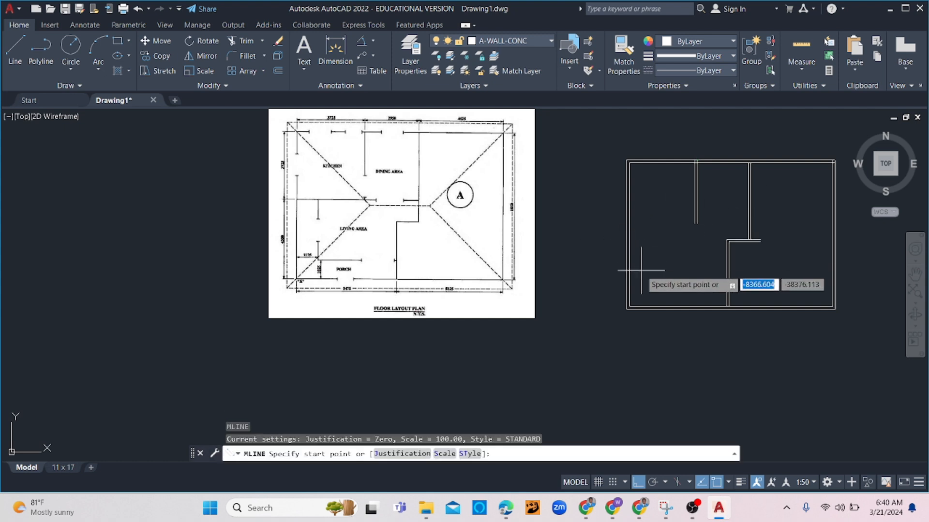
click(630, 229)
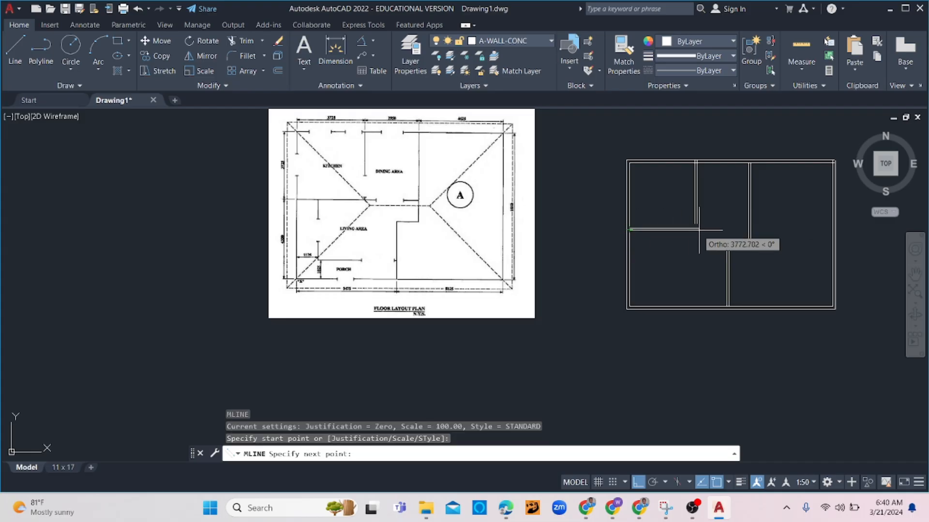
click(749, 230)
key(Return)
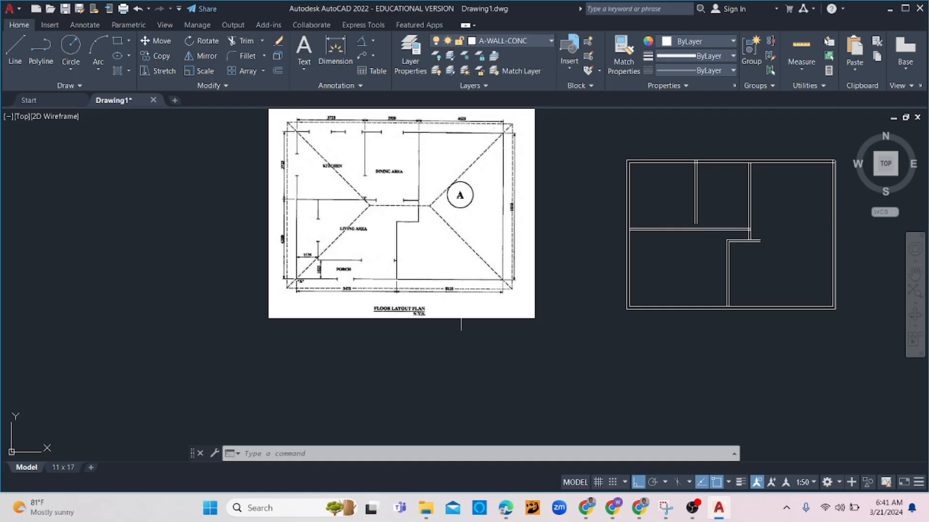
text(mline)
key(Return)
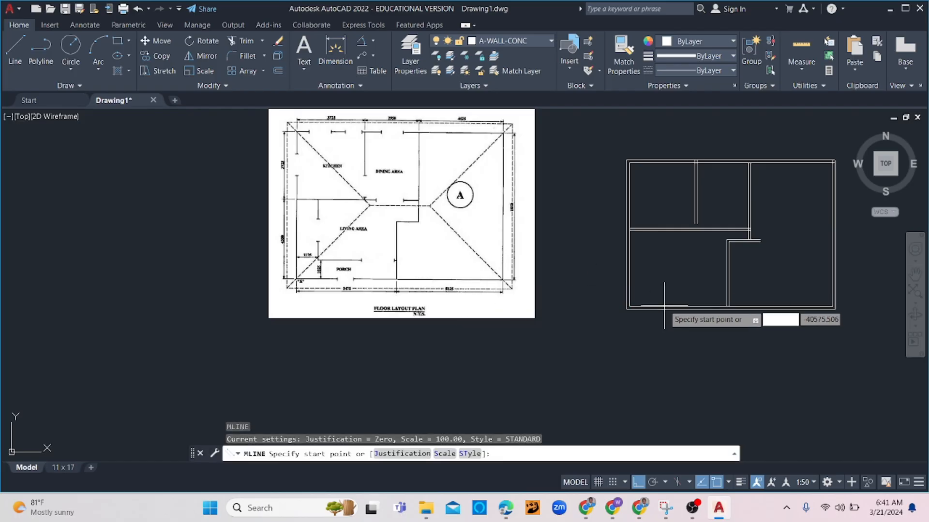
key(Escape)
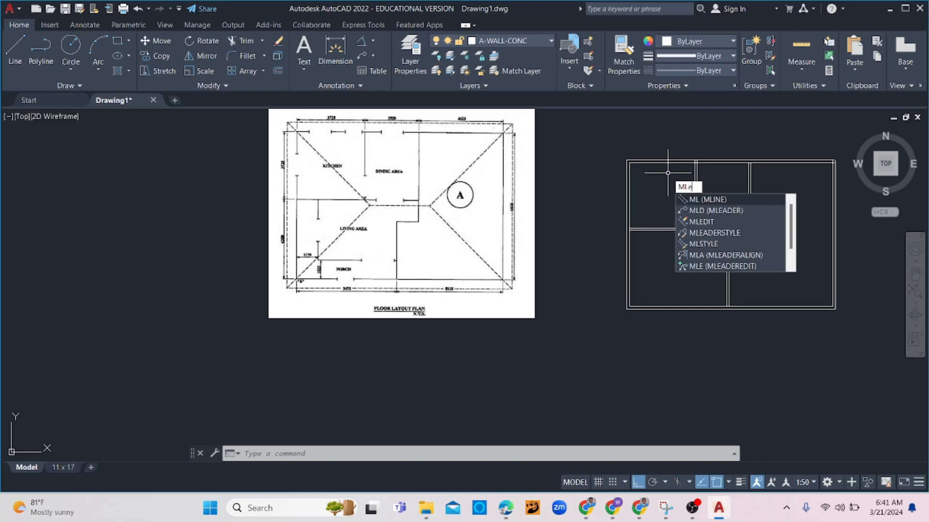
Join the kitchen–dining partition to the north wall with the Merged Tee multiline edit, undoing the attempt that selects the north wall first
click(701, 222)
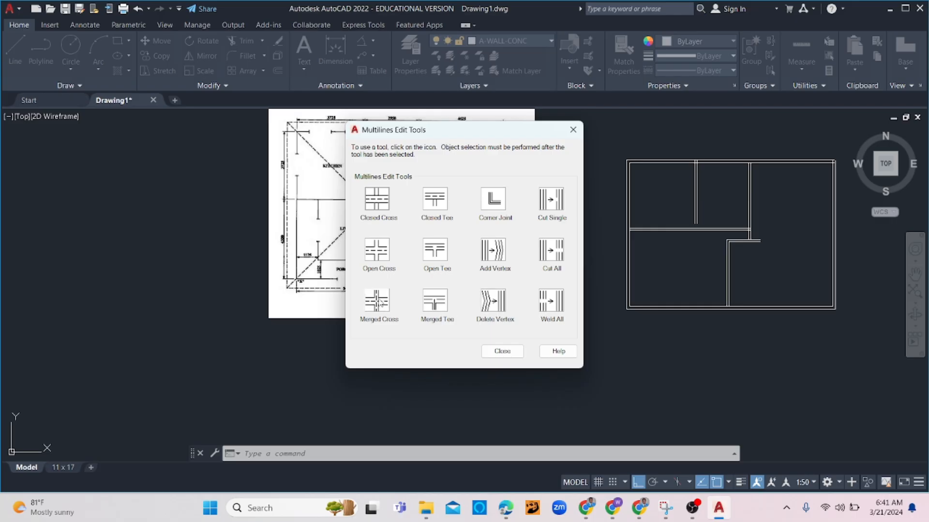
click(437, 304)
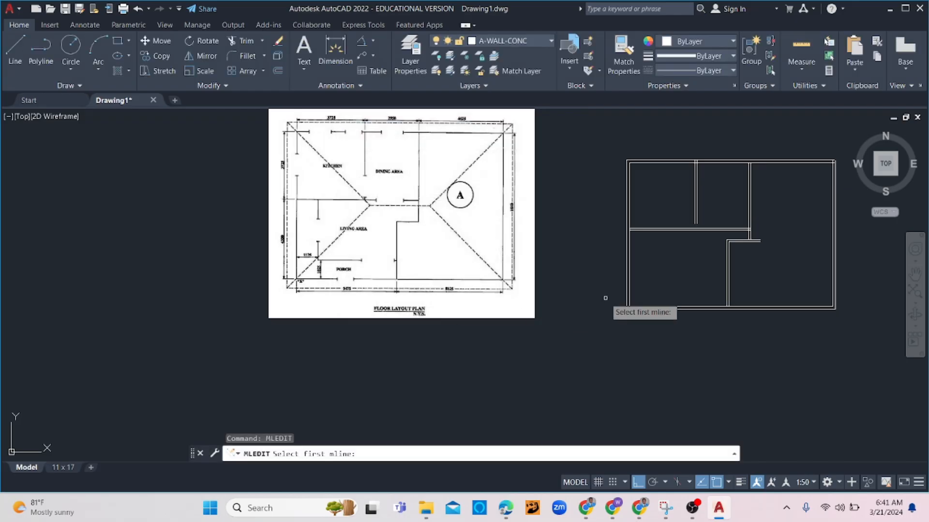
click(686, 161)
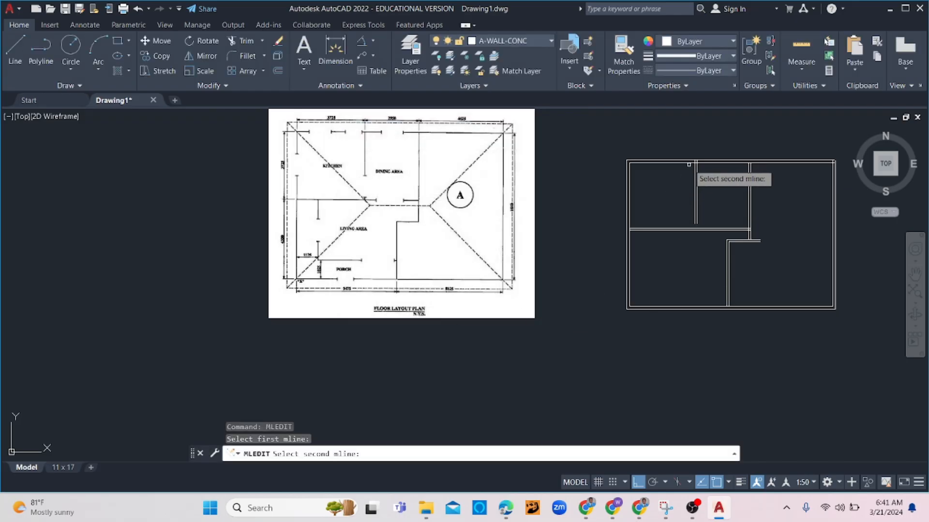
click(695, 170)
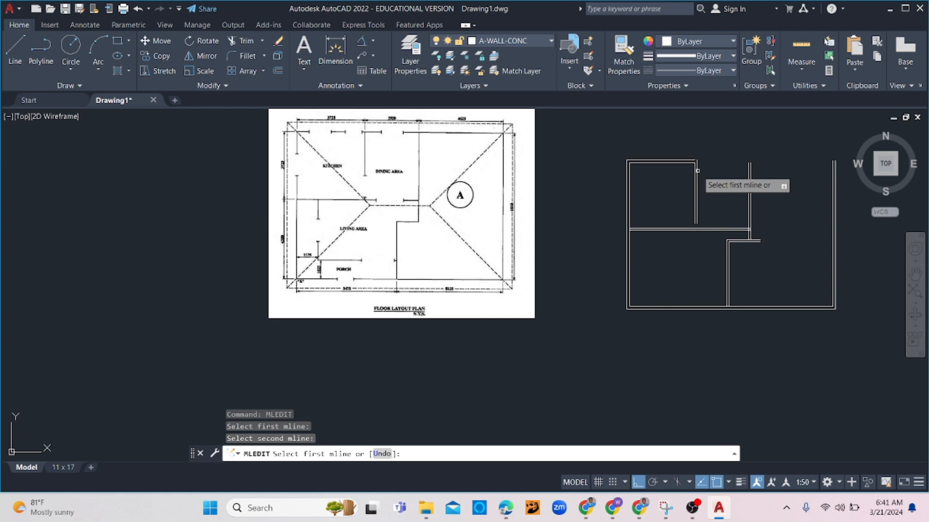
key(ctrl+z)
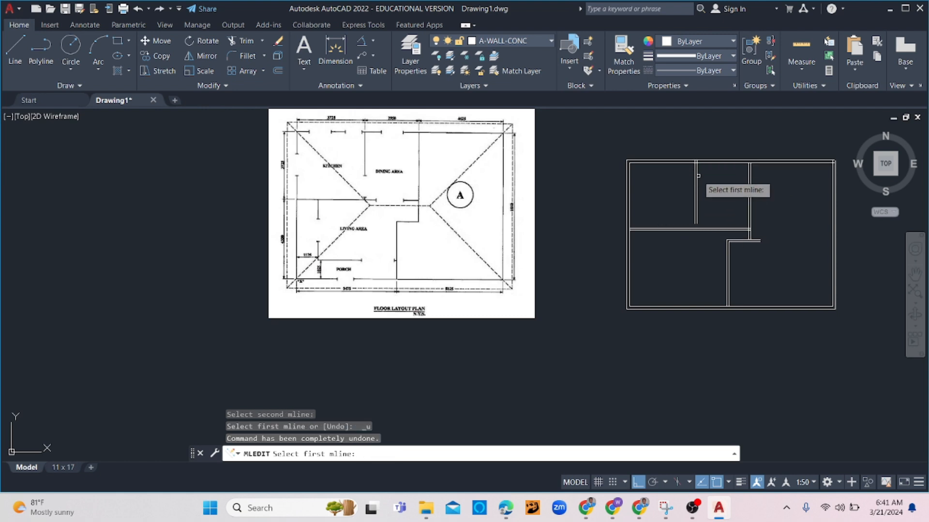
click(695, 189)
click(688, 161)
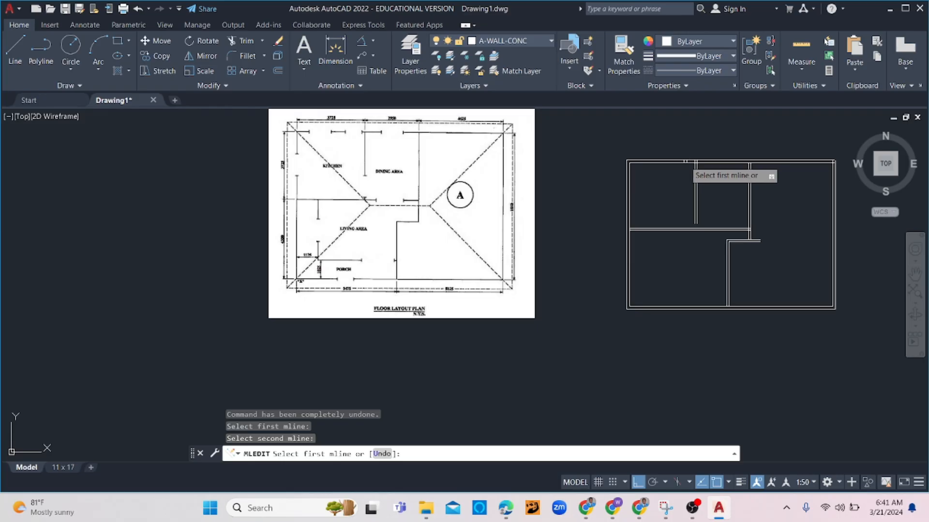
click(685, 163)
click(696, 168)
click(696, 171)
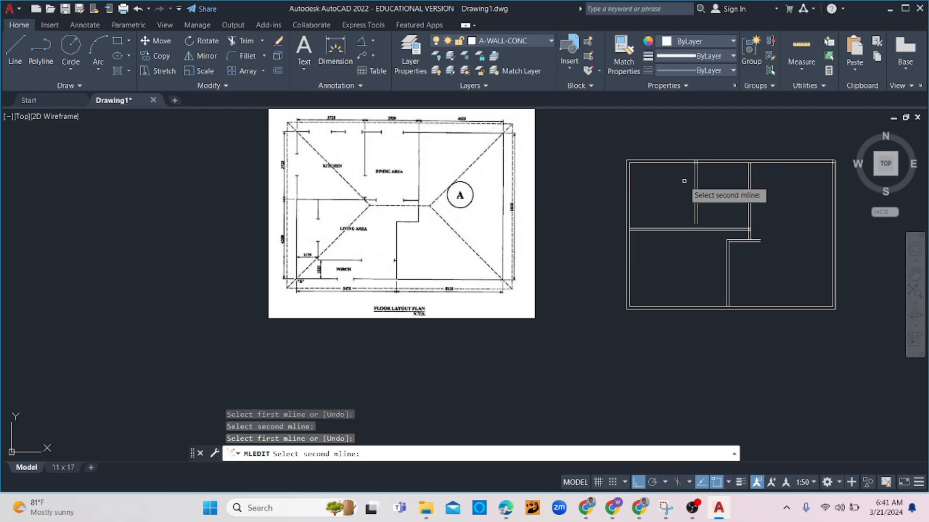
key(Escape)
key(Escape)
Merge the horizontal wall below the kitchen and dining area with the dining area's east wall using the Merged Cross multiline edit
text(MLED)
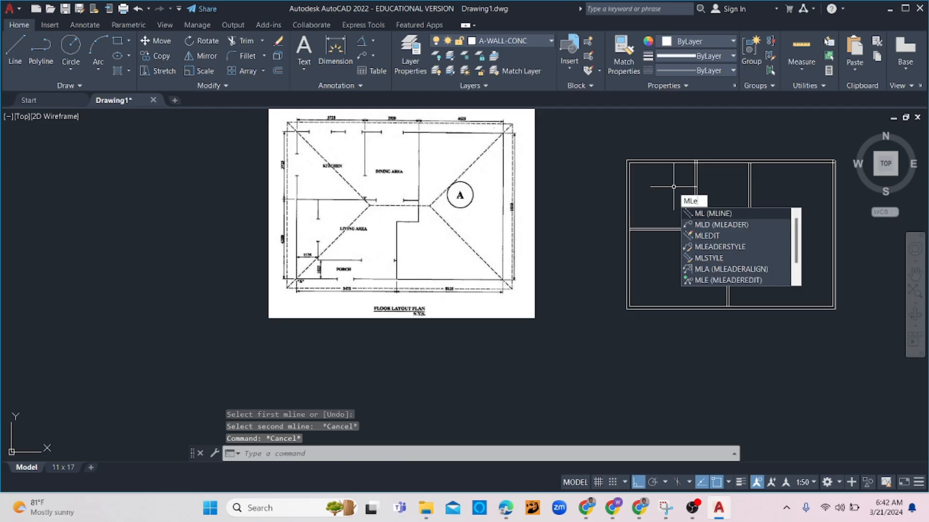
key(Return)
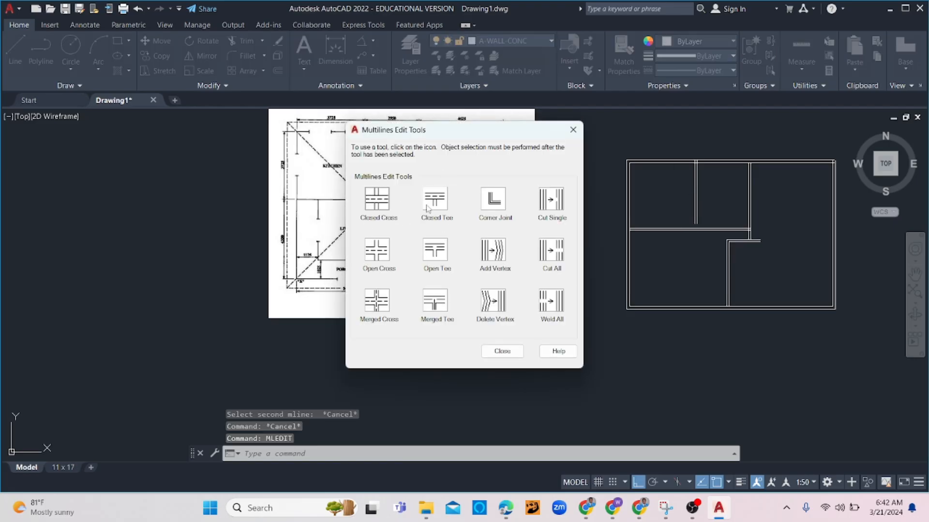
click(381, 306)
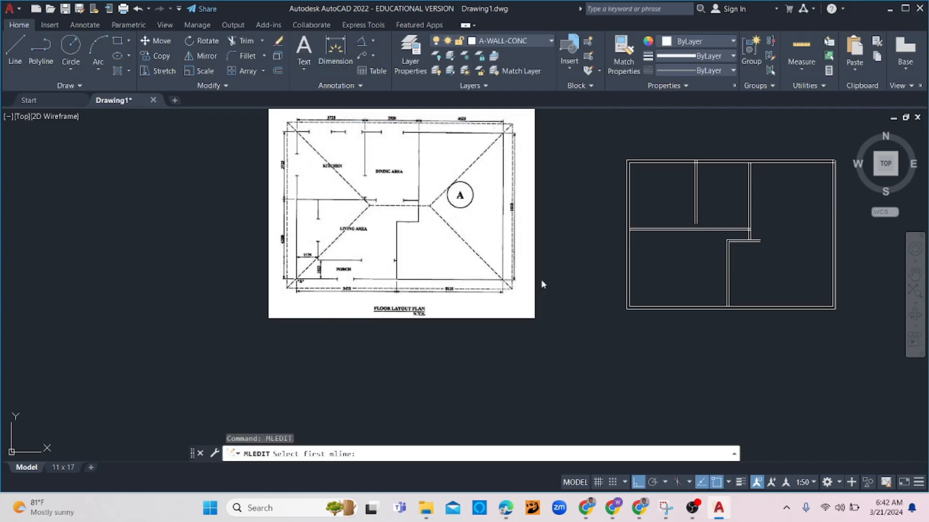
click(747, 229)
click(750, 226)
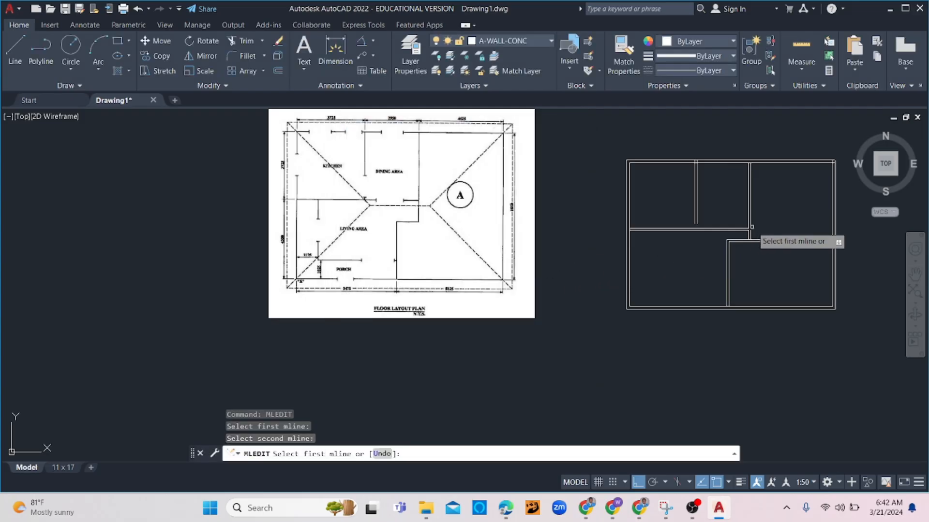
scroll(751, 227, up, 3)
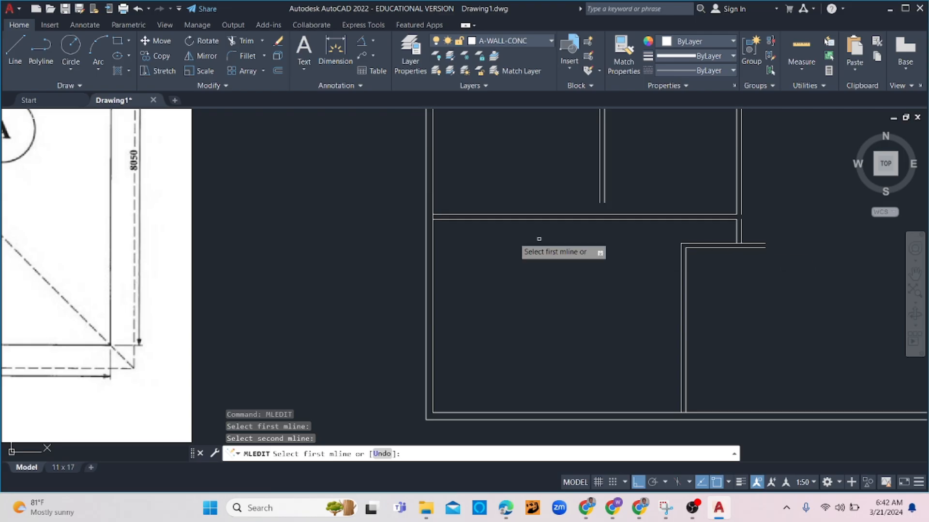
Join the stepped living-area wall to the dining area's east wall with the Corner Joint multiline edit
scroll(430, 312, down, 5)
key(Escape)
key(Escape)
key(Escape)
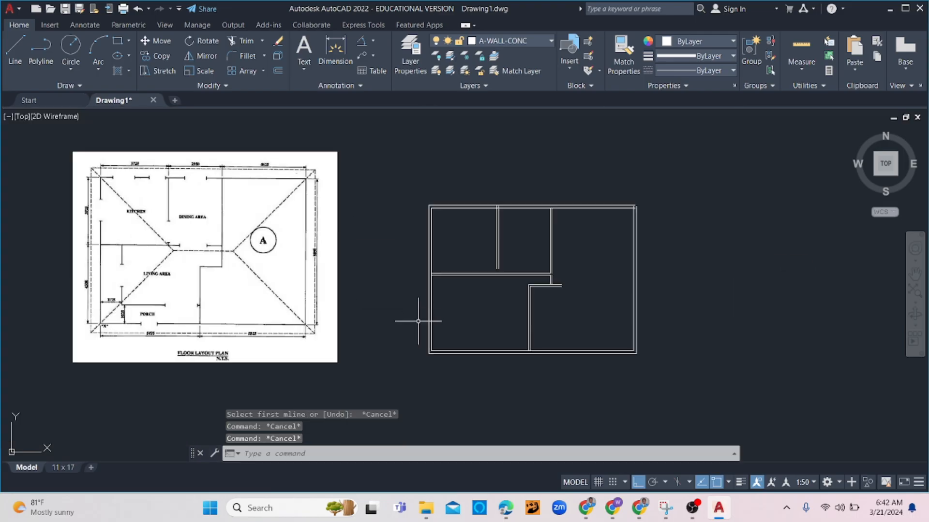
key(Return)
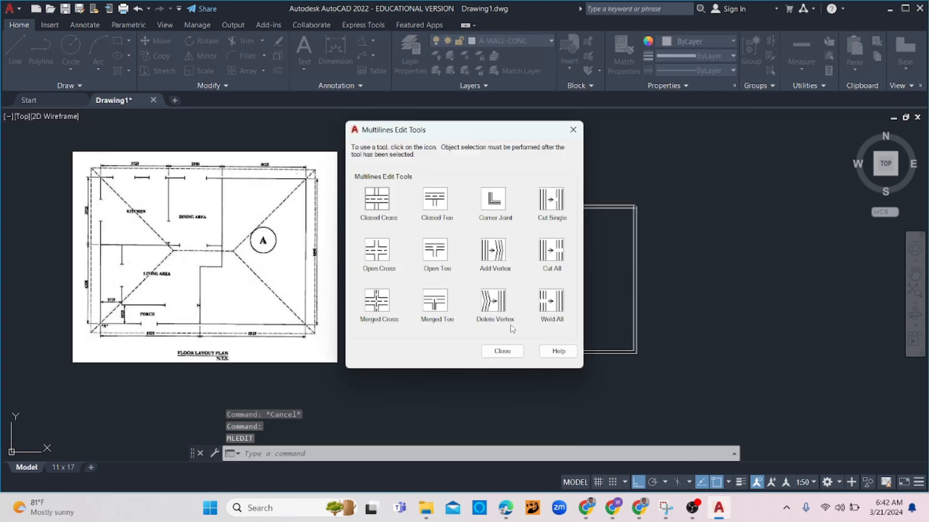
click(494, 204)
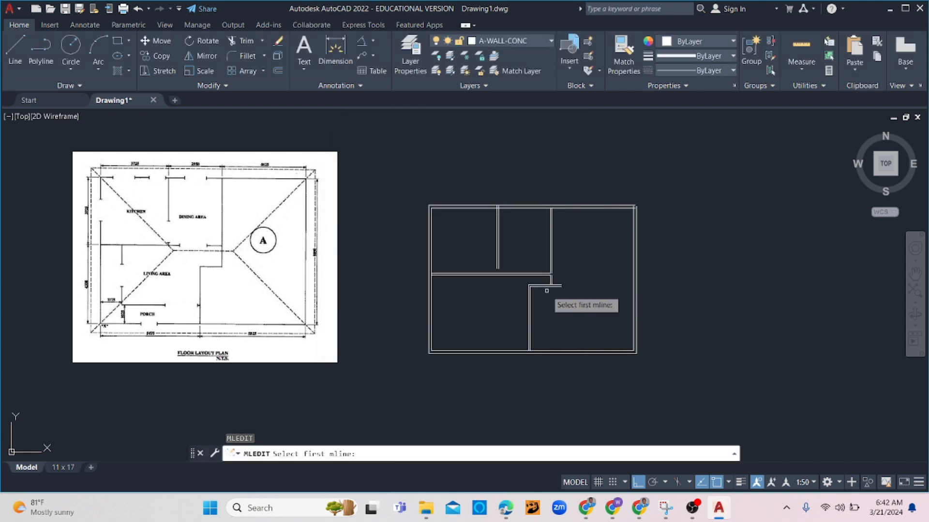
scroll(546, 290, up, 6)
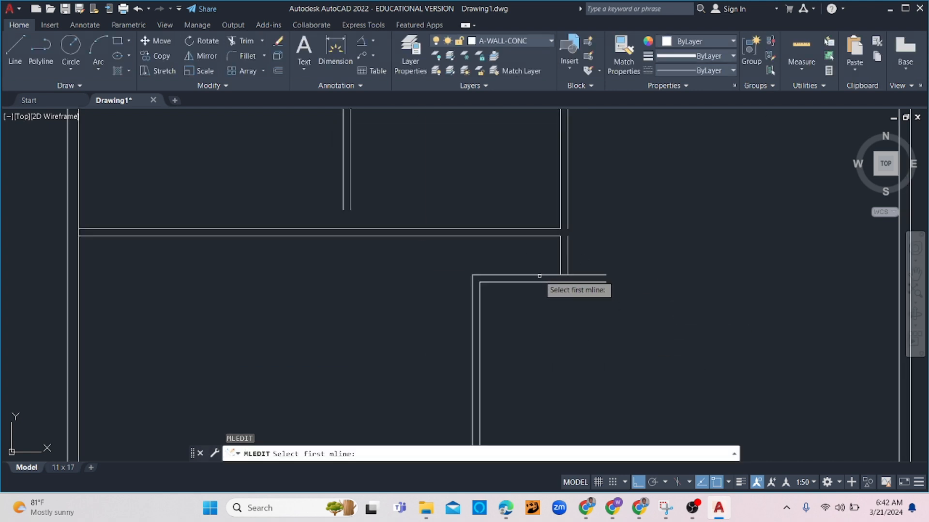
click(542, 274)
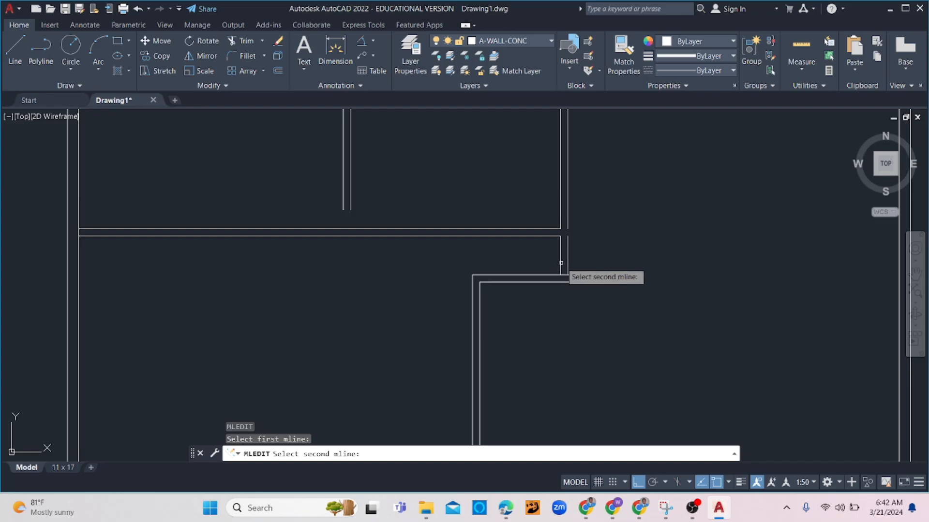
click(559, 264)
scroll(541, 241, down, 5)
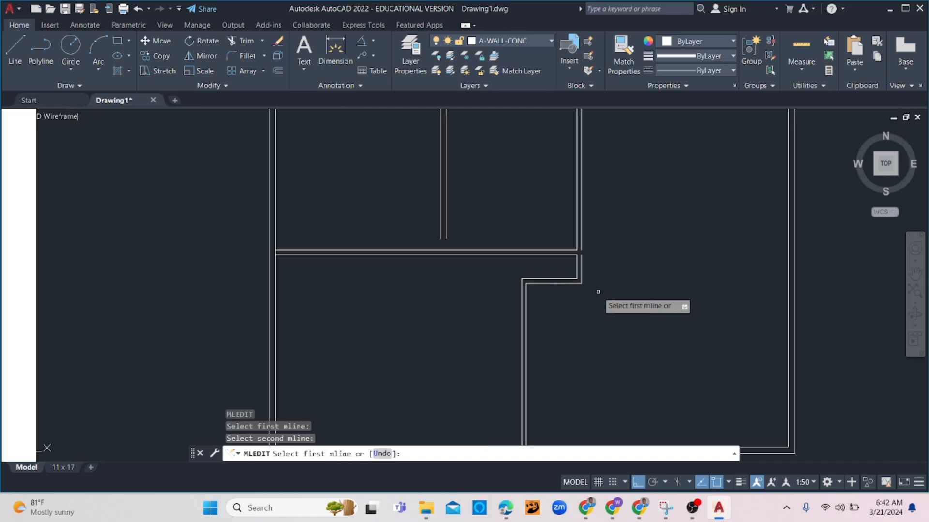
key(Escape)
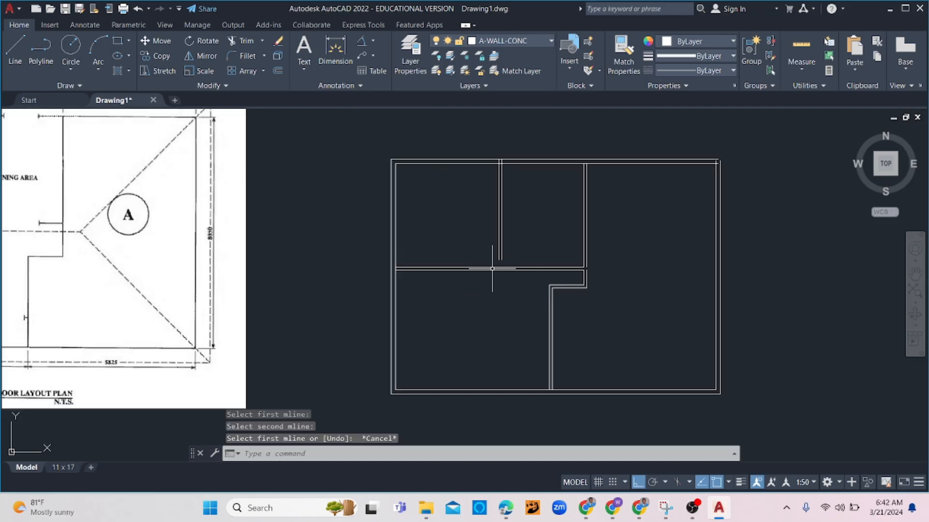
Extend the kitchen–dining partition down to the horizontal wall using the Closed multiline junction option
scroll(513, 275, down, 2)
middle_drag(480, 280, 537, 275)
click(548, 254)
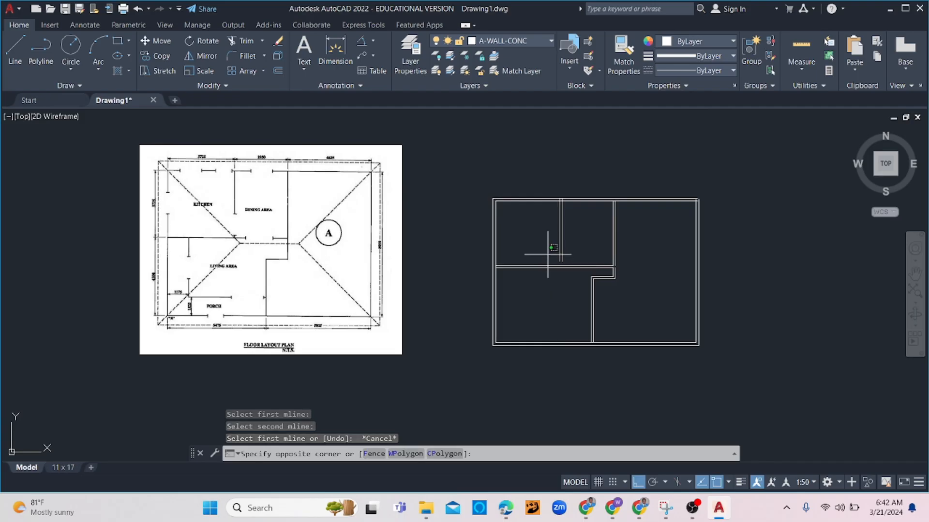
click(523, 274)
key(Return)
drag(574, 234, 549, 251)
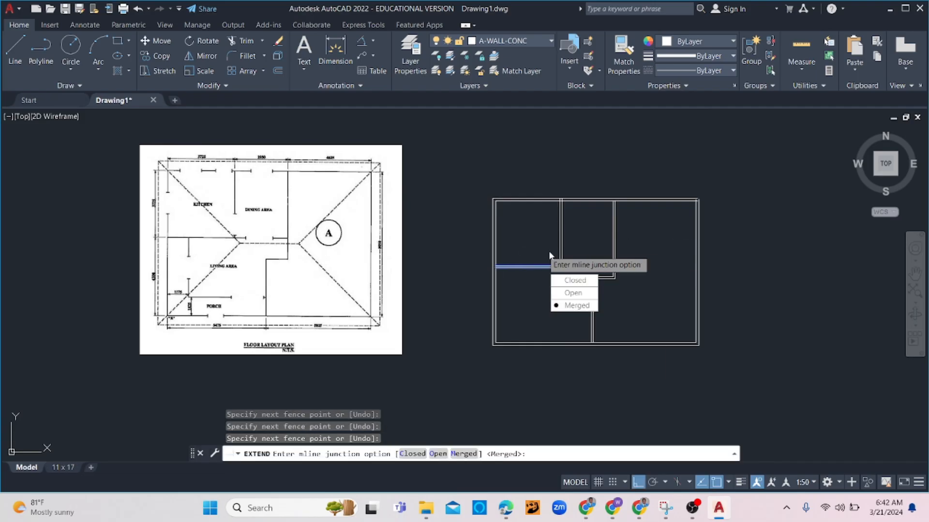
click(574, 280)
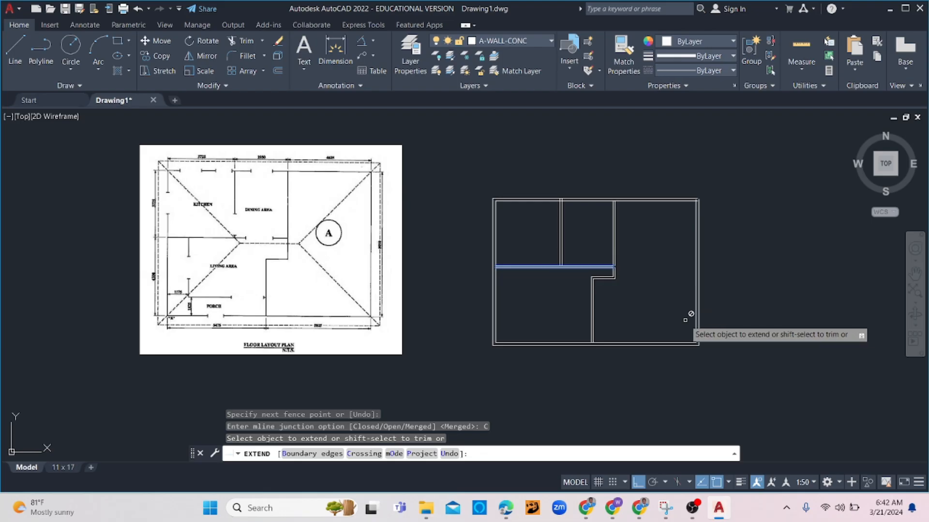
key(Escape)
scroll(616, 248, up, 5)
scroll(613, 269, down, 5)
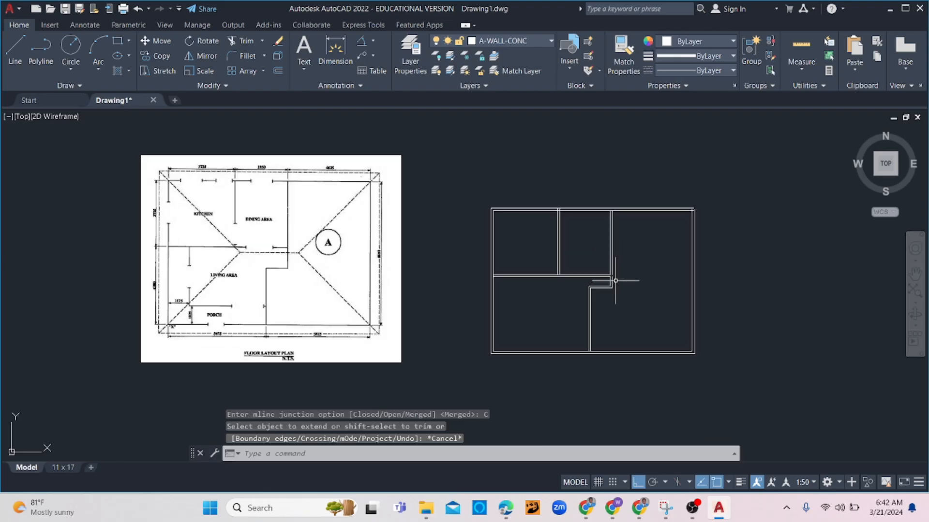
text(mle)
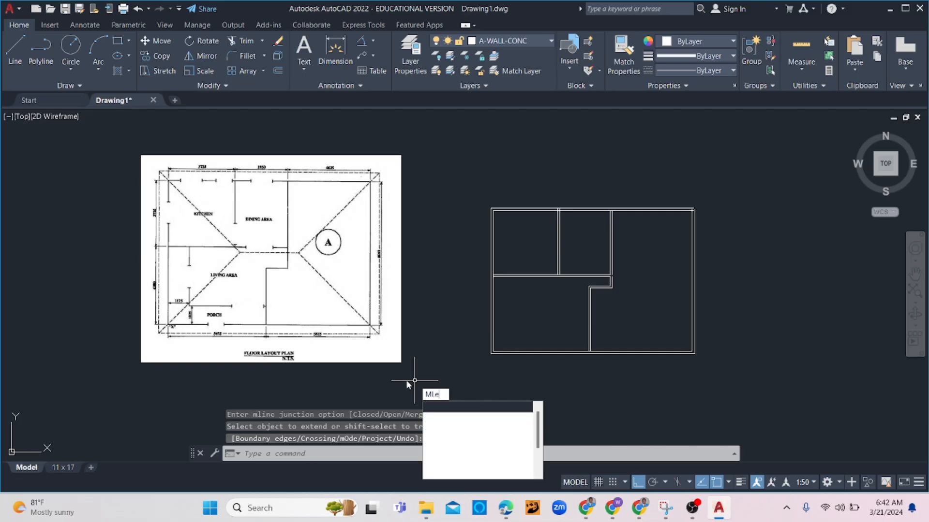
key(Return)
scroll(559, 208, up, 5)
scroll(575, 221, down, 7)
scroll(582, 207, up, 2)
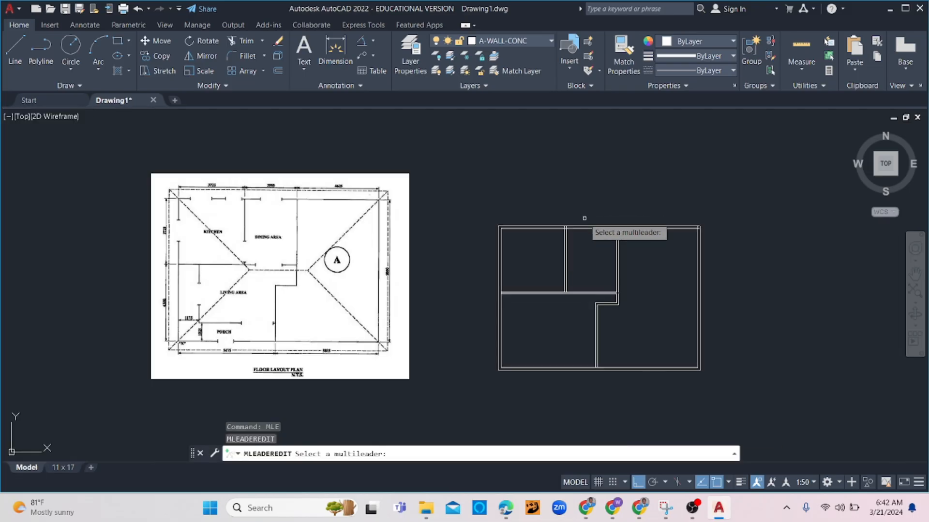
key(Escape)
key(Escape)
key(Escape)
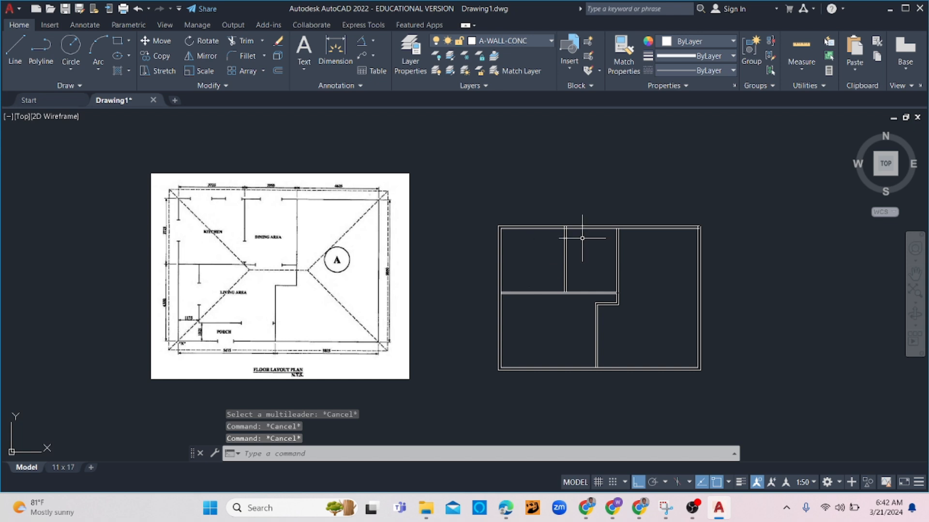
Explode all the building's multiline walls into individual lines
click(770, 198)
click(464, 390)
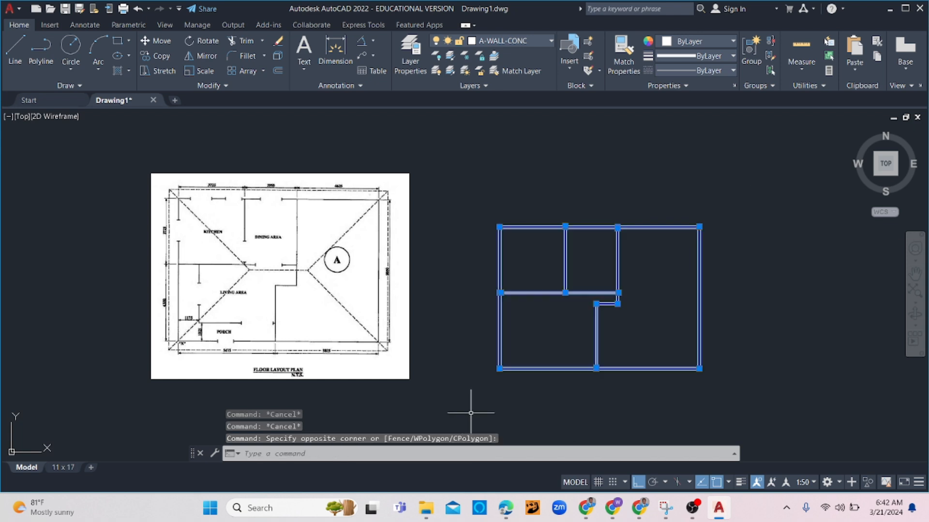
text(expl)
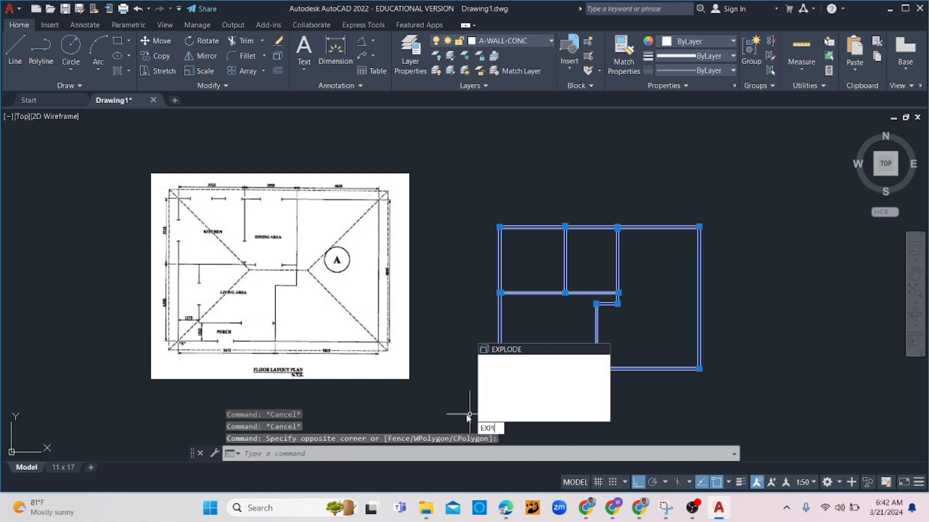
key(Return)
Trim the wall lines crossing the openings where the internal walls meet the outer walls and one another
text(tr)
key(Return)
scroll(571, 215, up, 10)
mouse_move(525, 336)
mouse_down()
mouse_move(471, 336)
mouse_move(510, 365)
mouse_up()
scroll(510, 365, down, 4)
click(509, 359)
scroll(509, 359, up, 3)
scroll(513, 352, down, 5)
scroll(644, 355, up, 5)
drag(656, 329, 647, 345)
scroll(643, 363, down, 5)
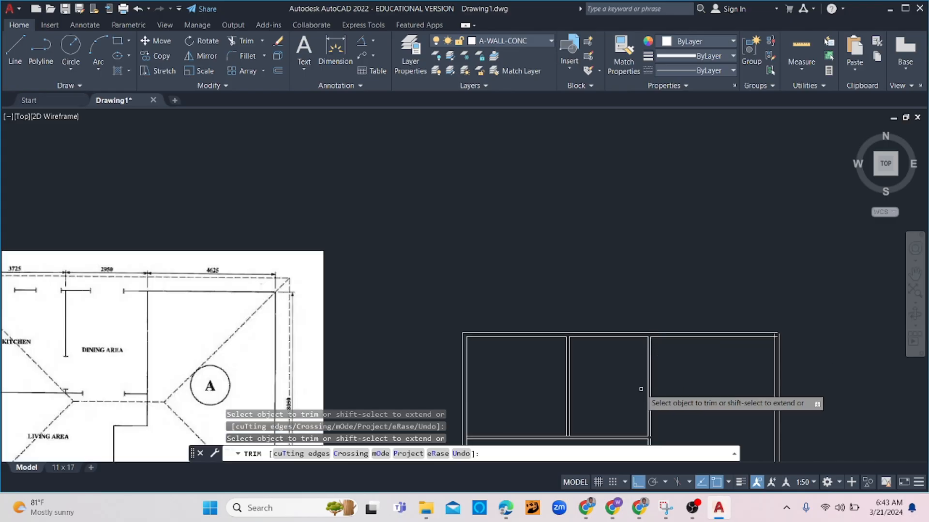
middle_drag(640, 387, 649, 160)
scroll(588, 200, up, 5)
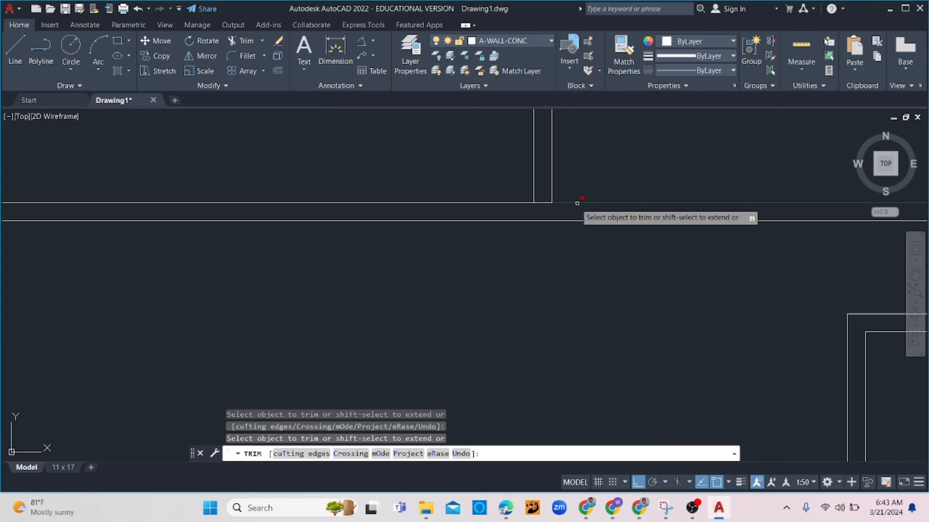
scroll(635, 281, down, 5)
key(Escape)
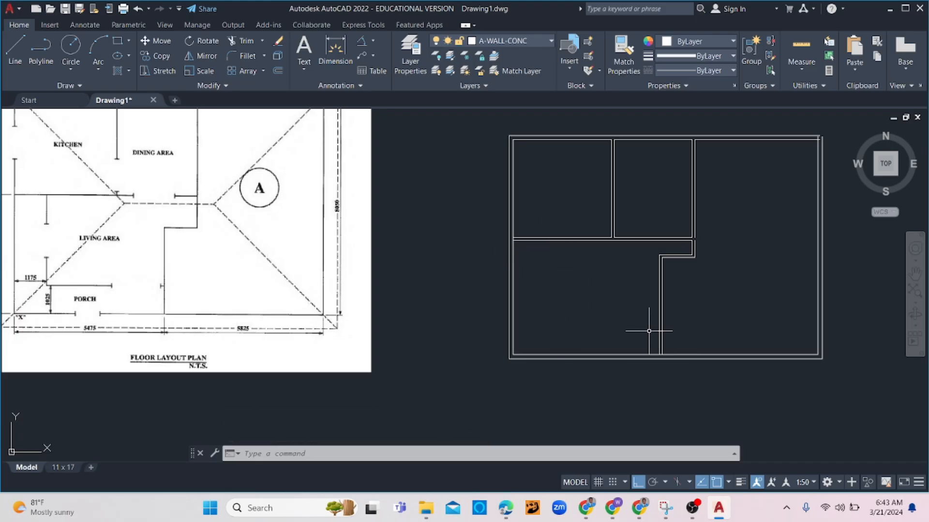
Offset the living area's inner west wall line 1175 mm to the east
text(o)
key(Return)
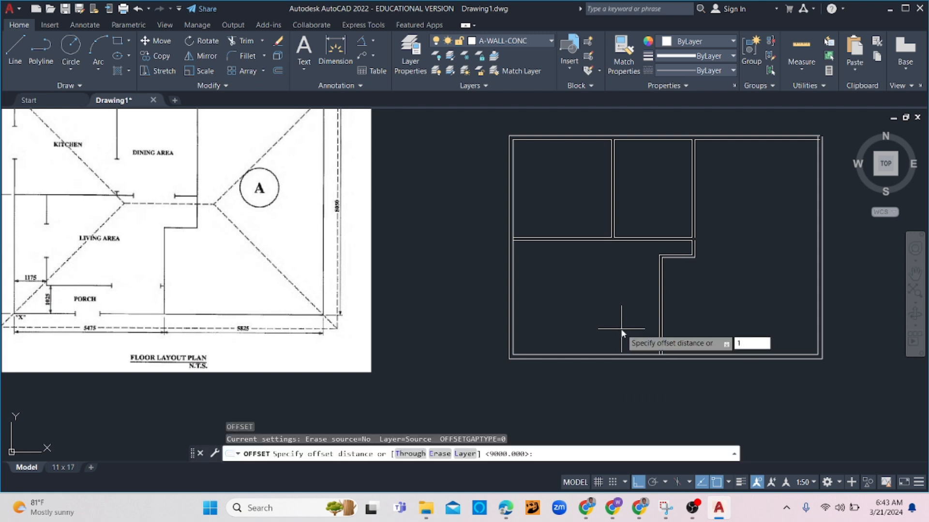
text(1175)
key(Return)
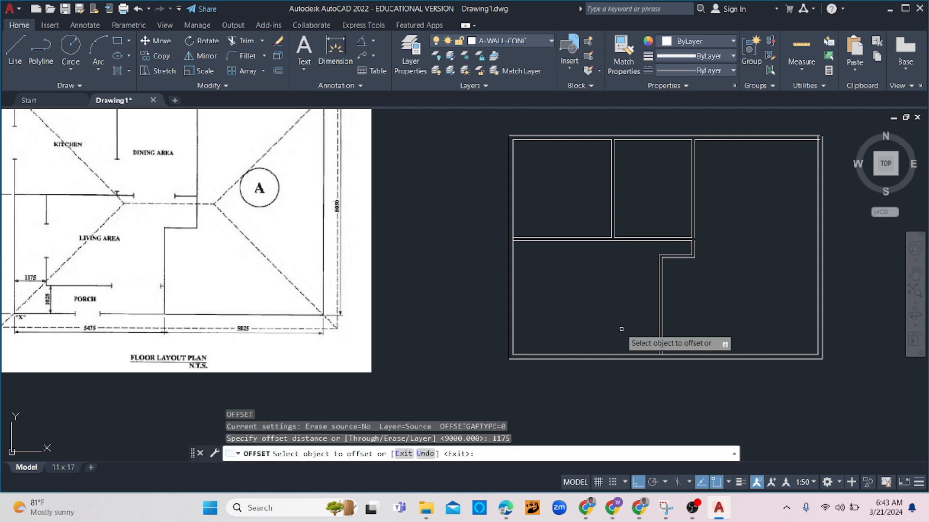
click(513, 305)
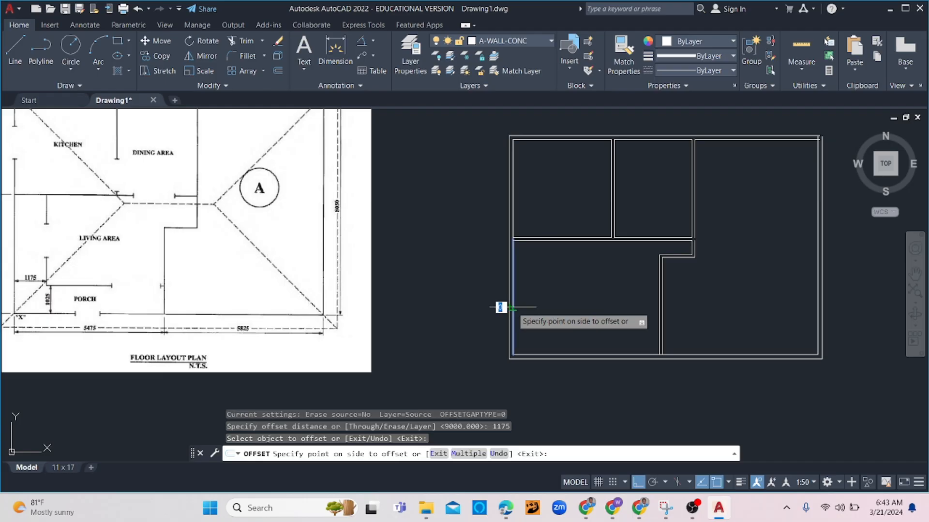
click(537, 312)
key(Escape)
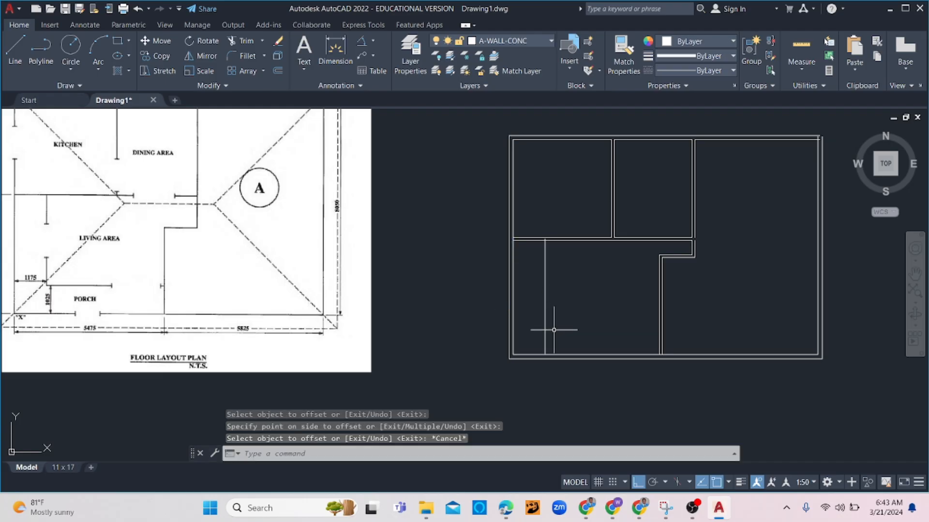
Offset the inner south wall line between the west wall and the stepped wall 1025 mm to the north
text(o)
key(Return)
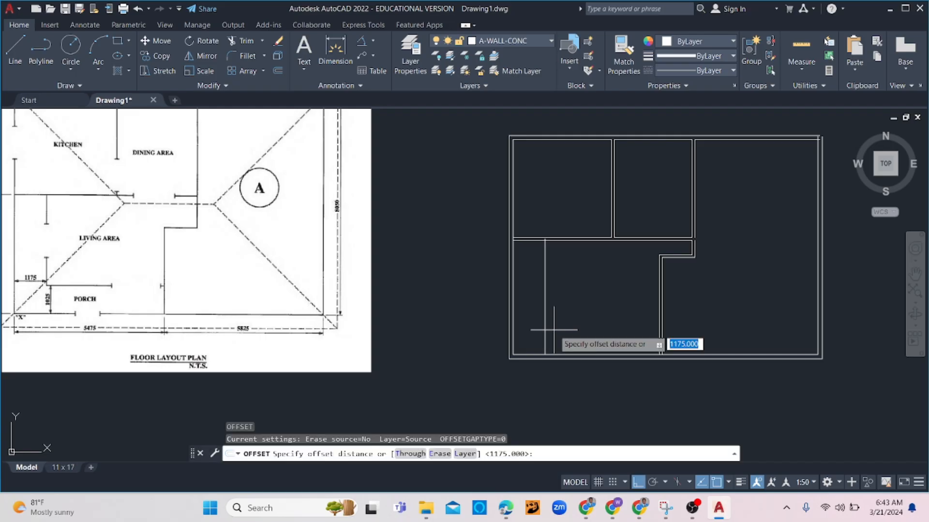
text(1025)
key(Return)
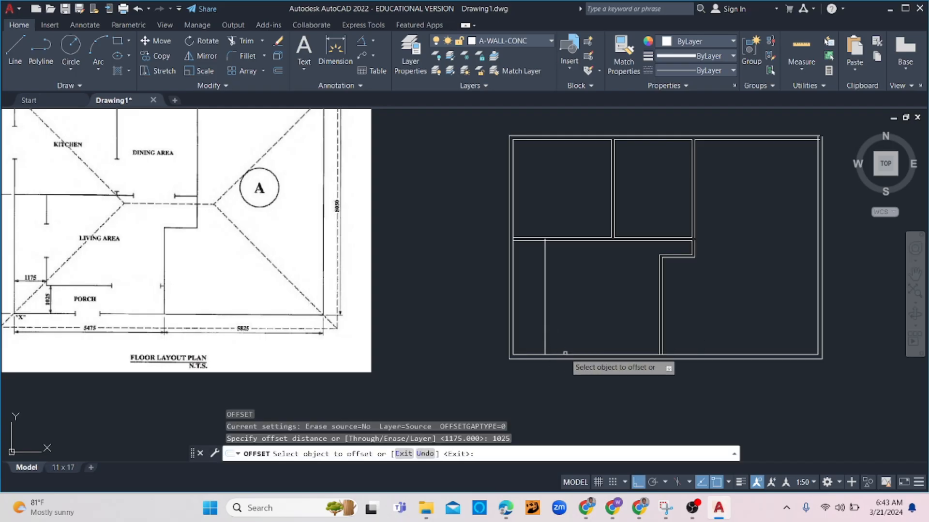
click(565, 353)
click(573, 320)
key(Escape)
key(Escape)
Draw an L-shaped multiline wall along the offset lines, 3150 mm down from the horizontal wall and 4175 mm east to the stepped wall
text(m)
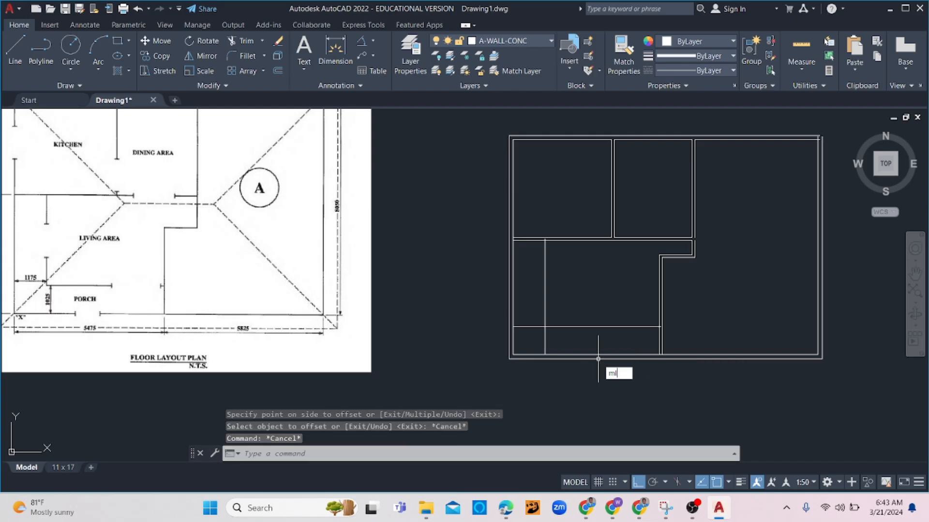
text(l)
key(Return)
key(Escape)
text(ml)
key(Return)
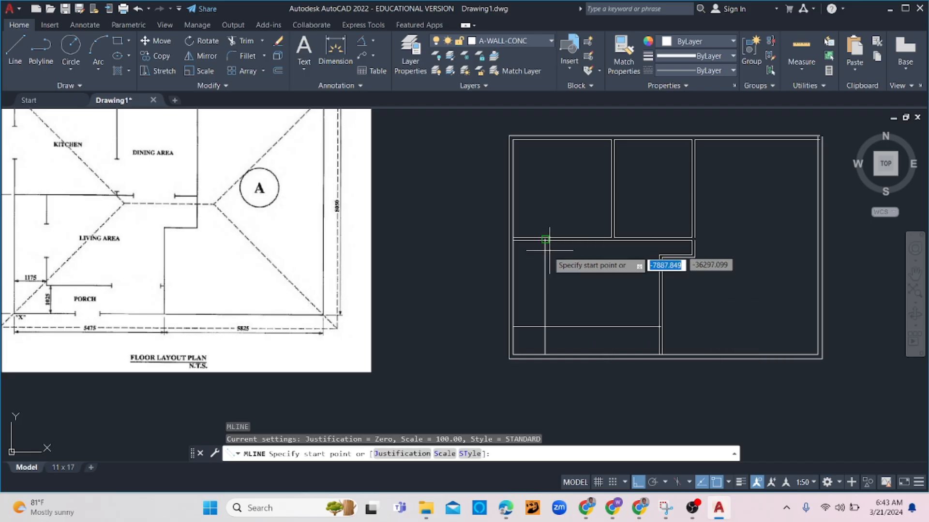
click(545, 239)
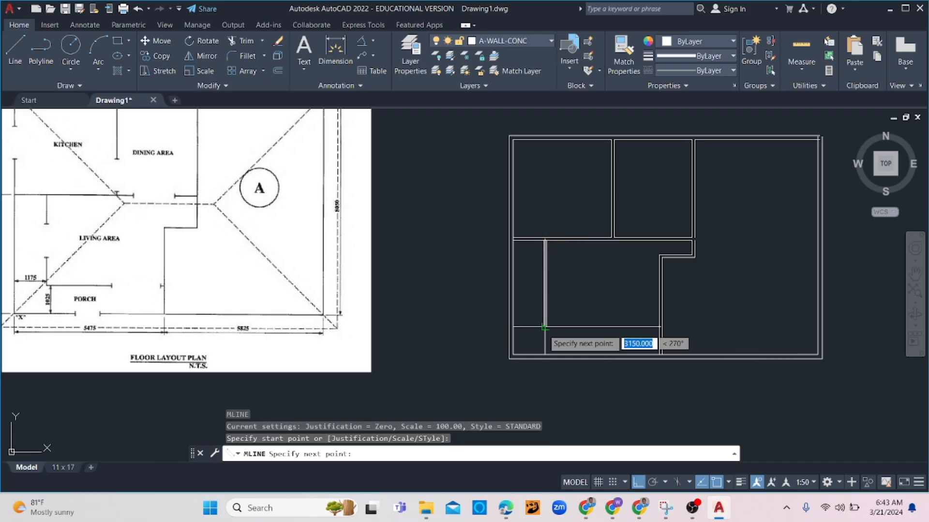
click(544, 328)
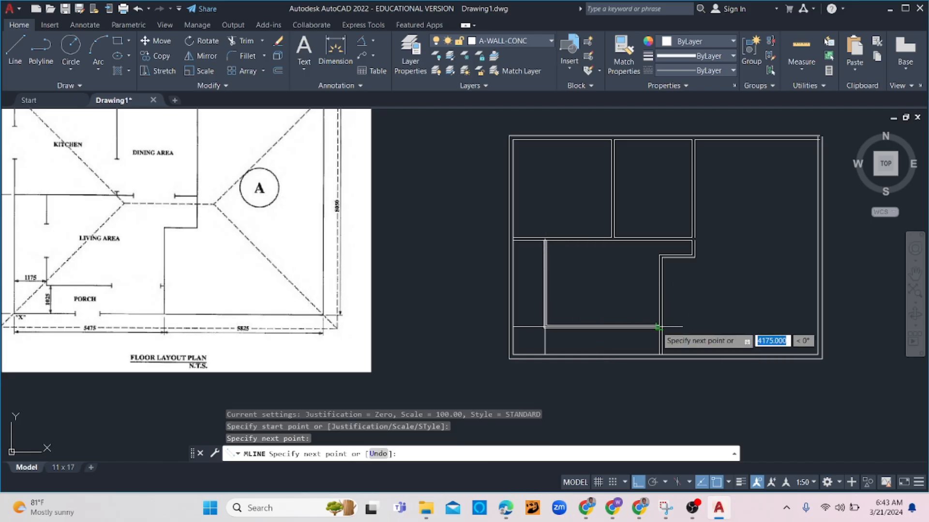
click(658, 328)
key(Escape)
Erase the two offset guide lines around the new L-shaped wall
click(535, 324)
click(534, 338)
click(549, 347)
key(Delete)
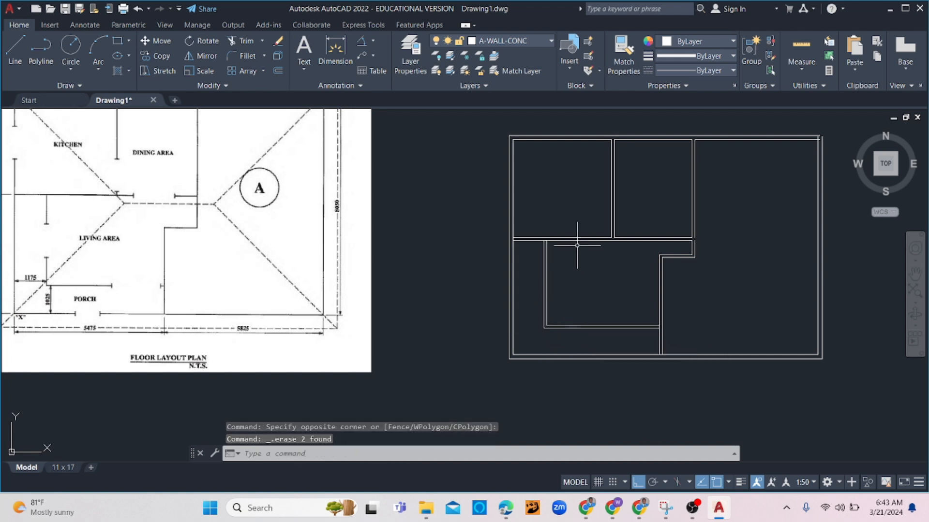
Trim the wall lines across the L-shaped wall's junctions with the horizontal wall and the stepped wall
scroll(577, 245, up, 3)
scroll(552, 254, down, 3)
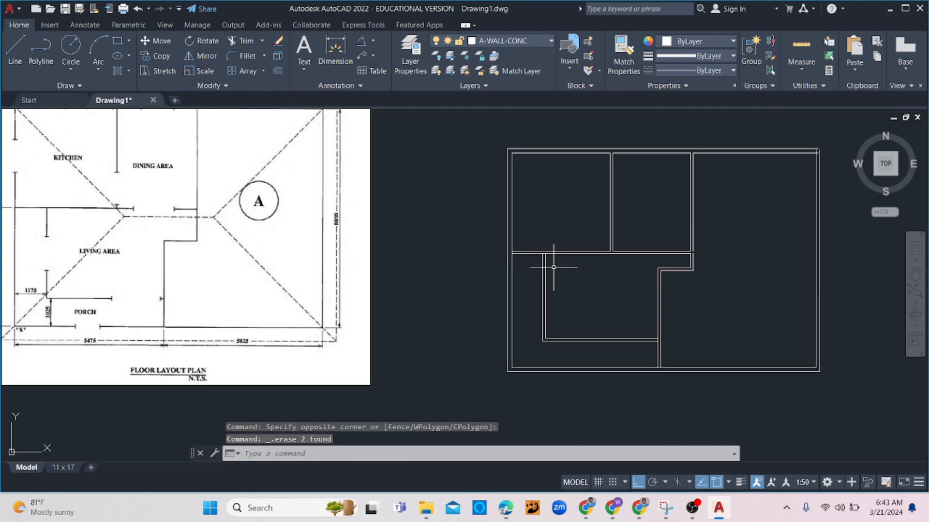
scroll(553, 267, up, 2)
text(t)
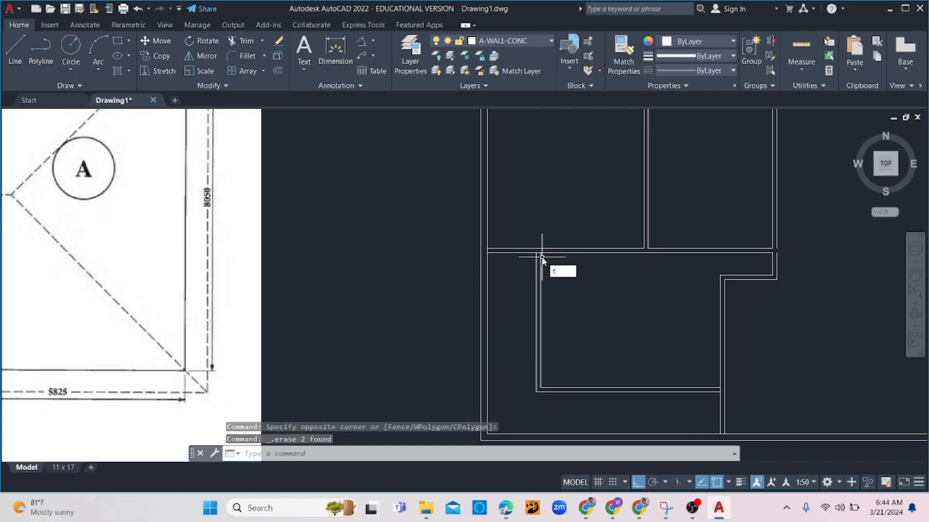
text( or)
key(Return)
scroll(541, 257, up, 4)
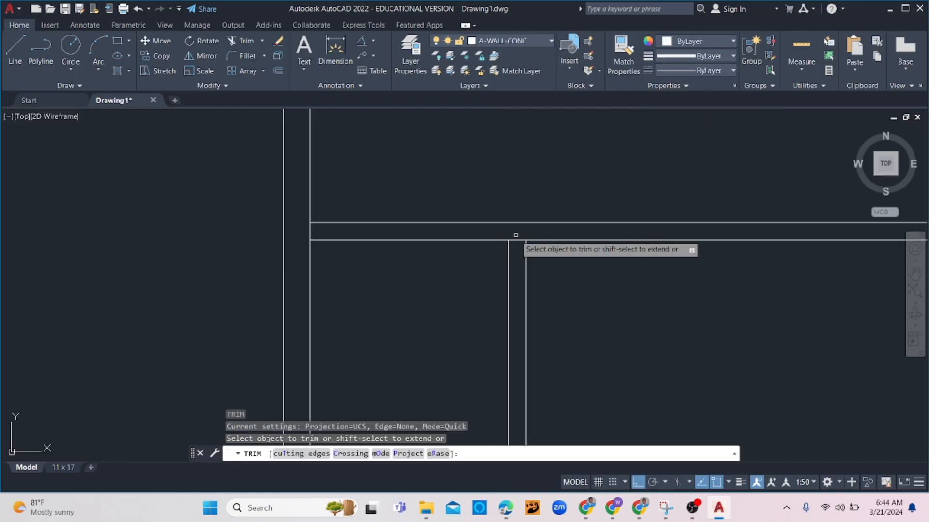
drag(515, 235, 520, 256)
scroll(526, 269, down, 5)
scroll(697, 402, up, 5)
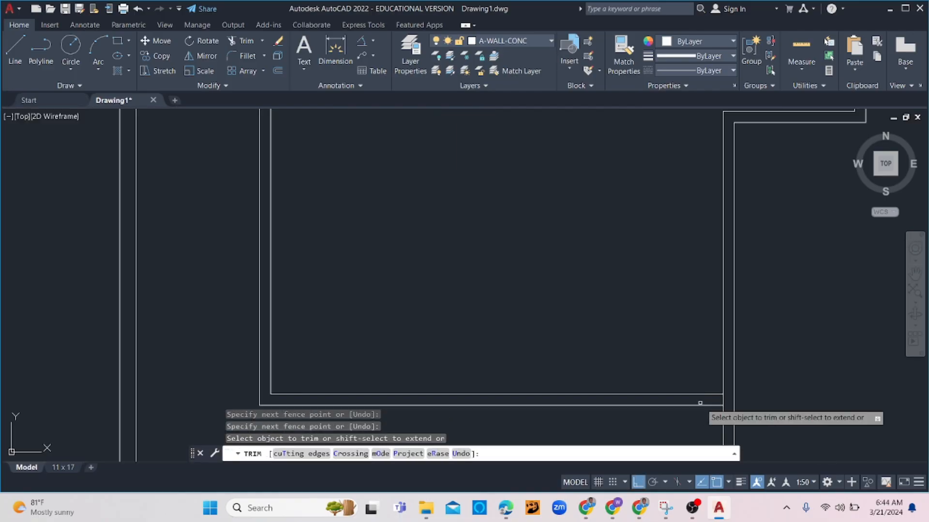
drag(733, 397, 711, 396)
scroll(721, 393, down, 2)
key(Escape)
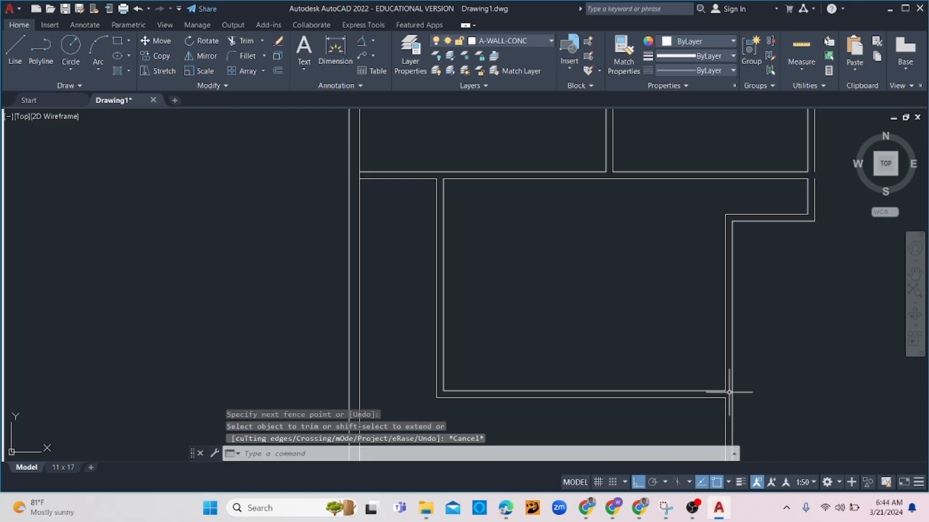
Check the drawn walls against the floor layout, and join all of the building's wall lines into polylines
scroll(711, 365, down, 3)
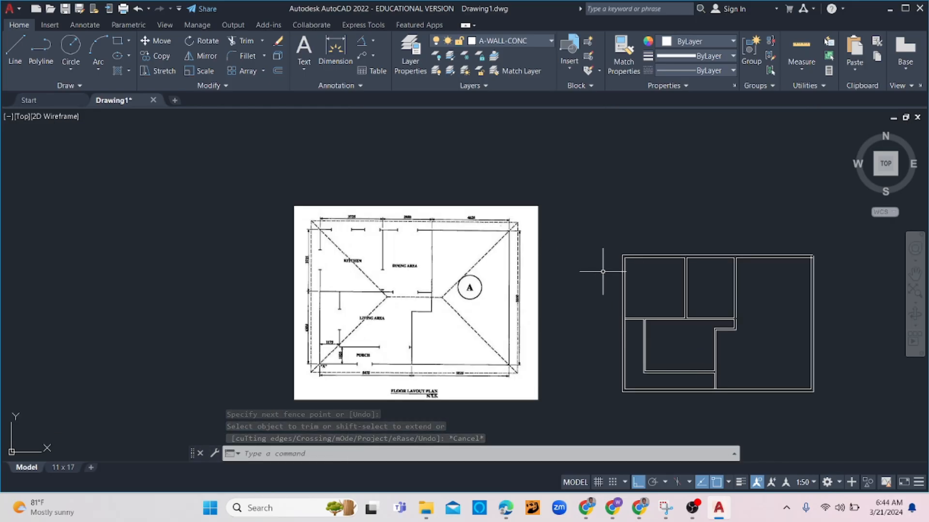
scroll(401, 254, up, 4)
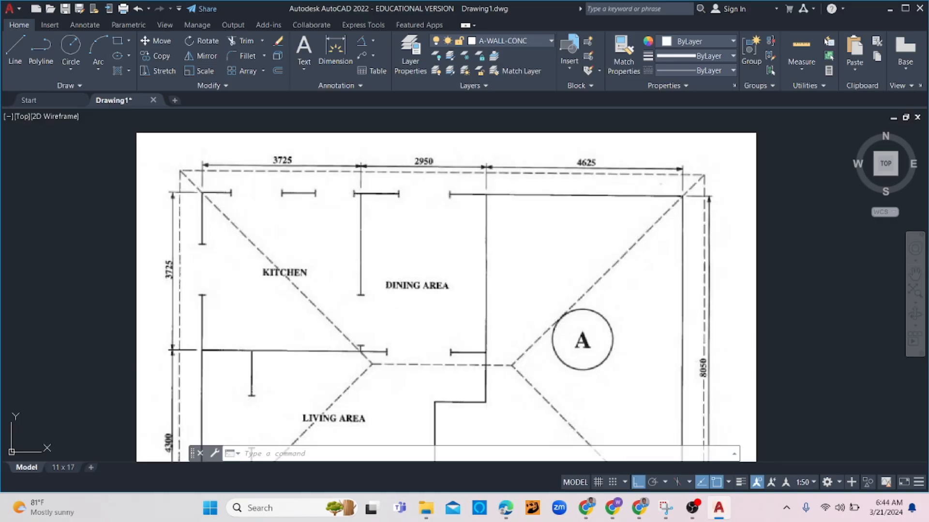
scroll(437, 281, down, 4)
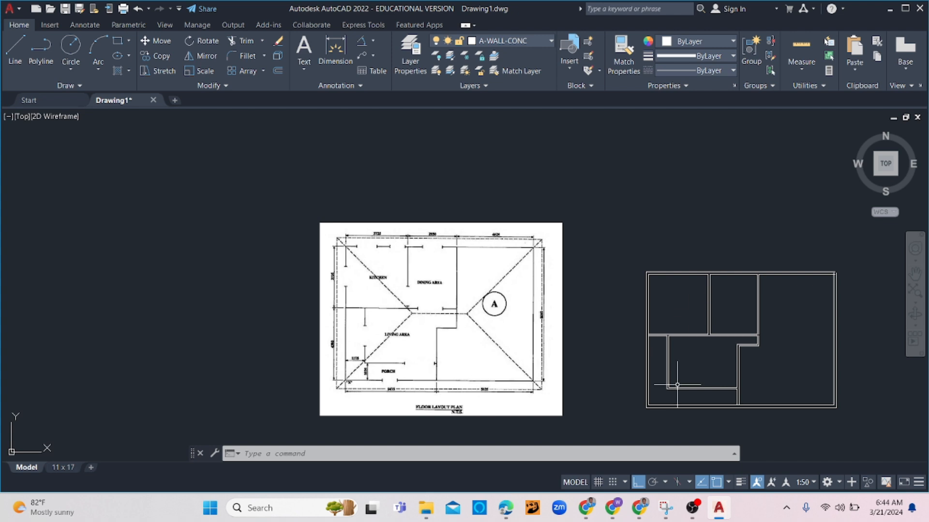
scroll(329, 278, up, 3)
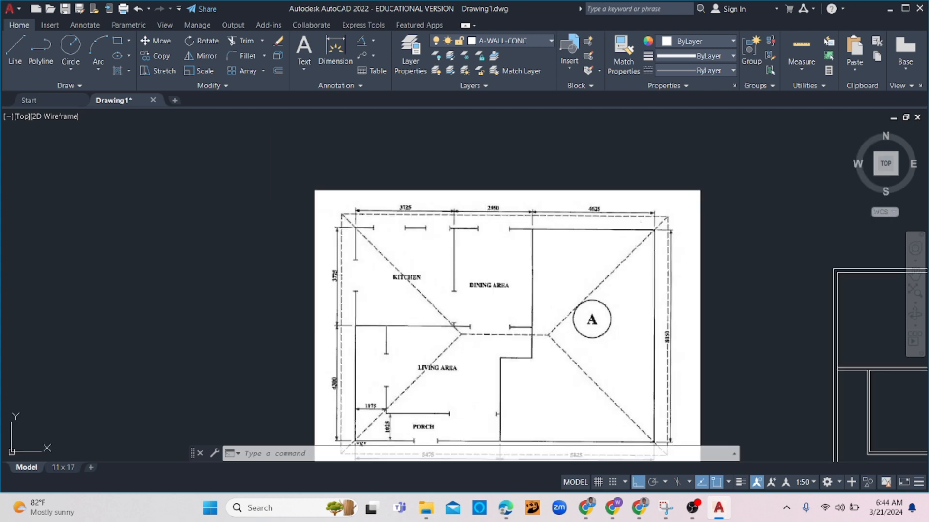
scroll(424, 269, down, 4)
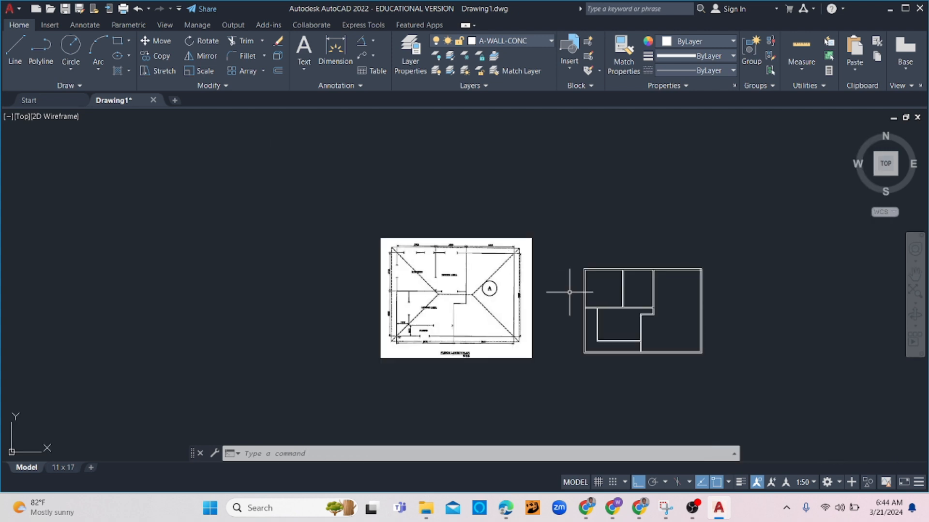
click(745, 232)
click(557, 380)
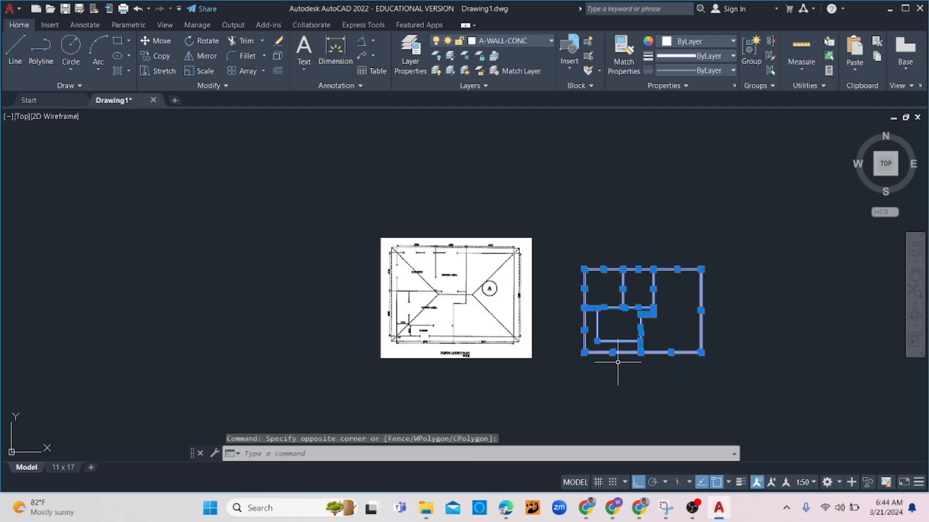
text(in)
key(Return)
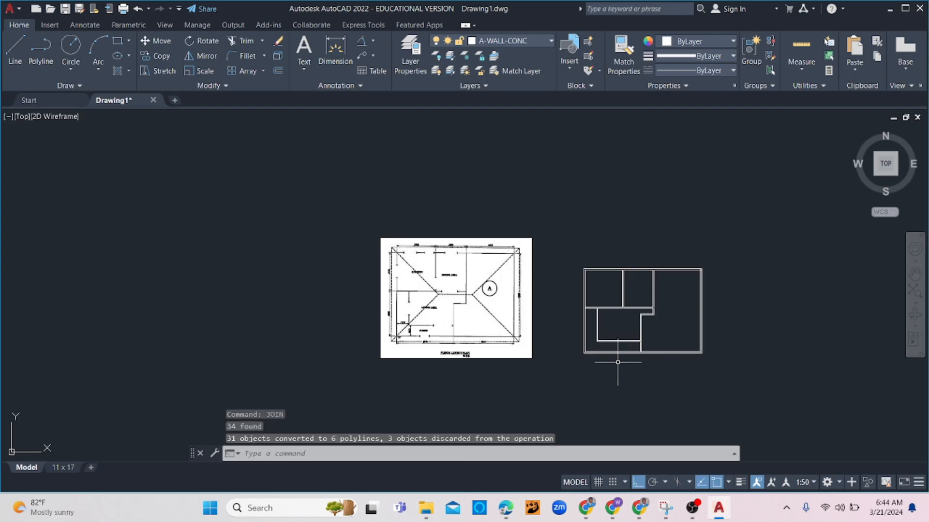
text(o)
key(Return)
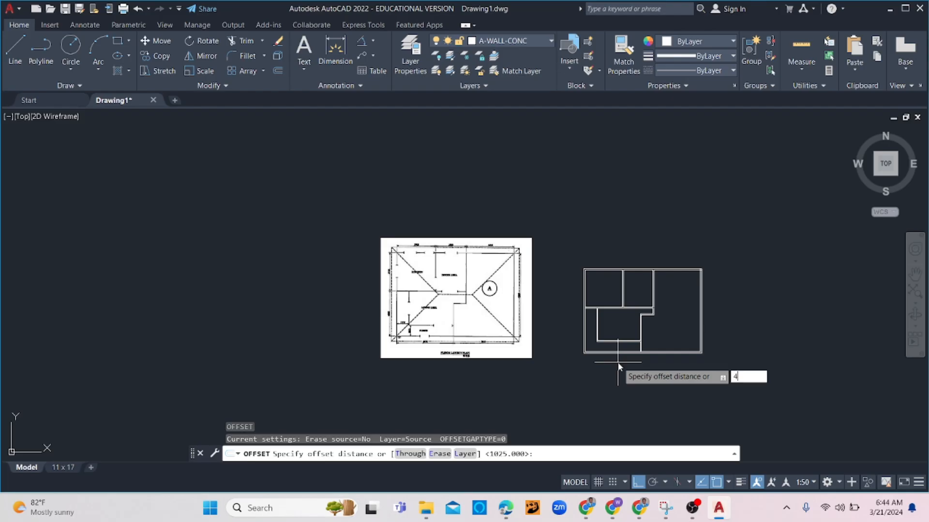
text(450)
key(Return)
scroll(713, 290, up, 3)
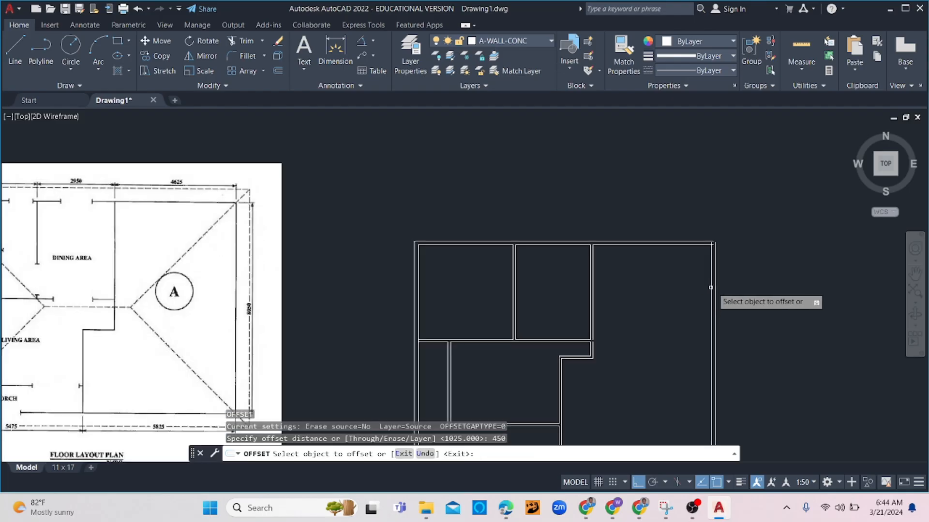
key(Escape)
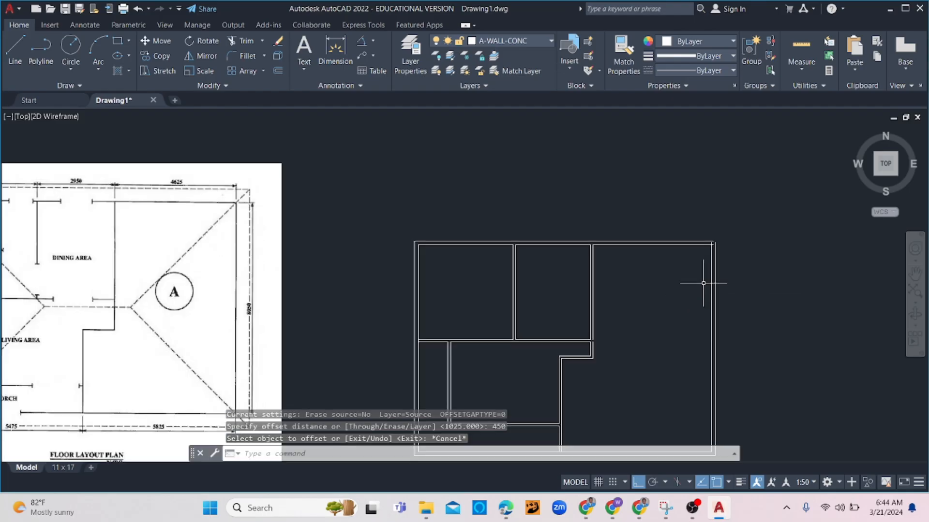
Fillet the inner and outer wall lines at the building's northeast corner with radius 0
text(f)
key(Return)
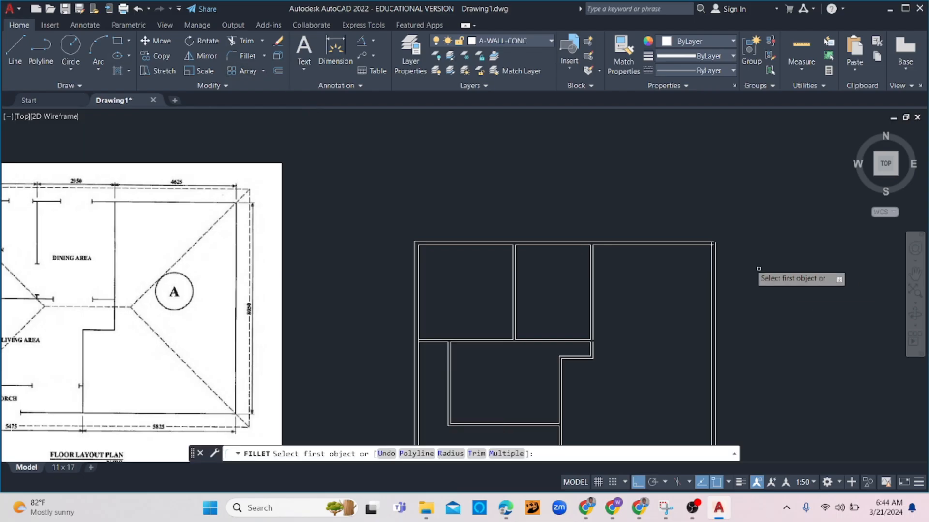
click(712, 257)
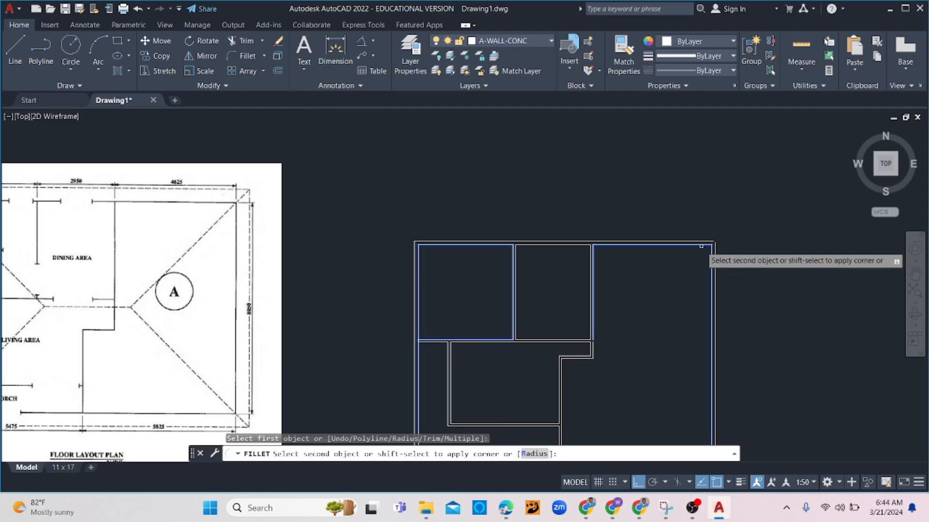
click(702, 243)
key(Return)
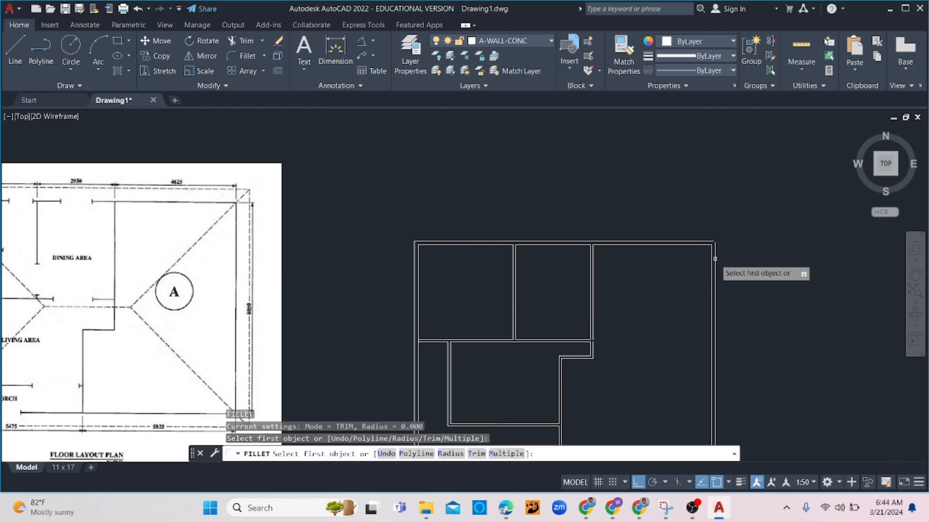
click(714, 269)
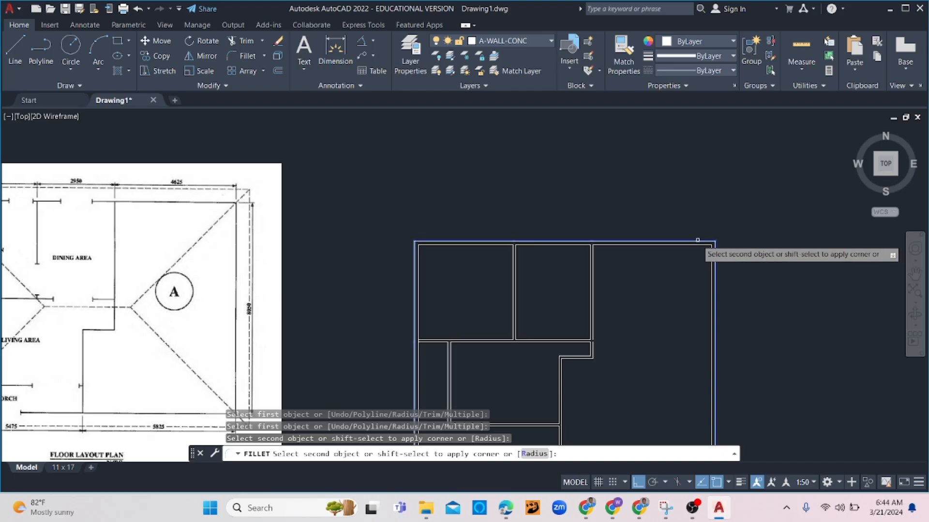
click(702, 240)
Stretch the east face line of the stepped wall south to close the gap at the horizontal wall junction
scroll(584, 359, up, 5)
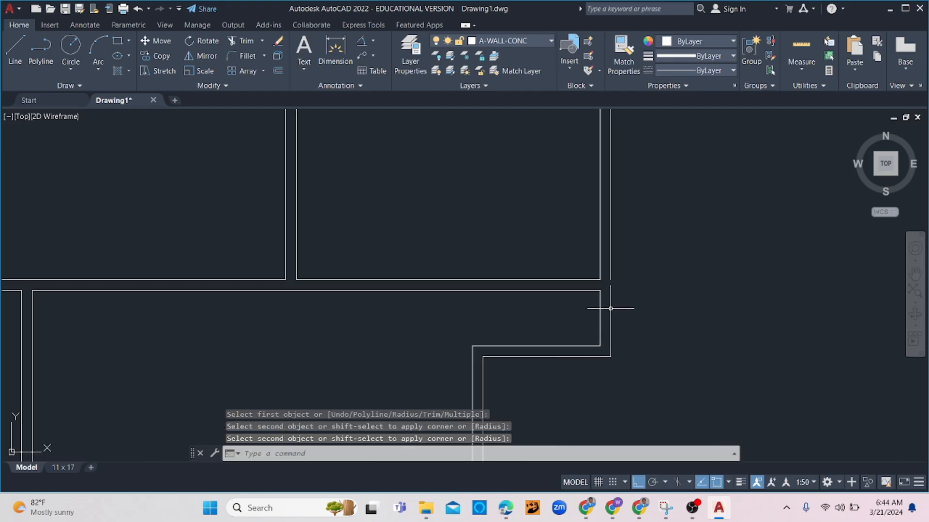
click(611, 274)
click(611, 280)
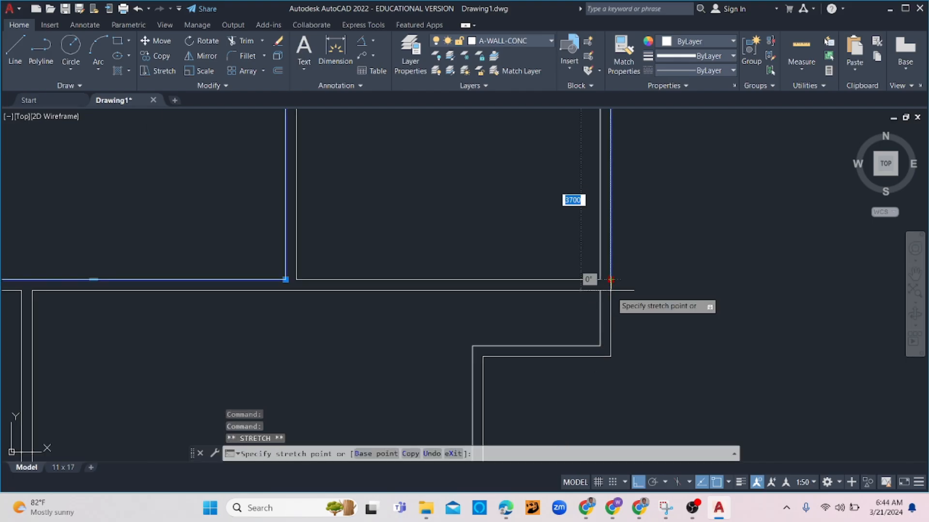
key(Escape)
scroll(677, 309, down, 6)
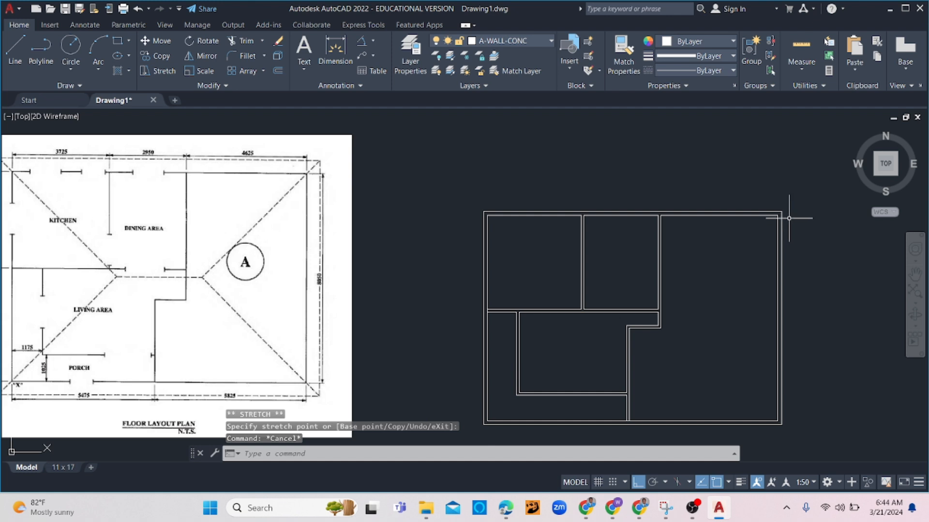
Join the building's wall lines into polylines again
click(801, 197)
scroll(619, 353, down, 4)
click(551, 407)
text(j)
key(Return)
Offset the building's outer wall outline 4560 mm outward
text(o)
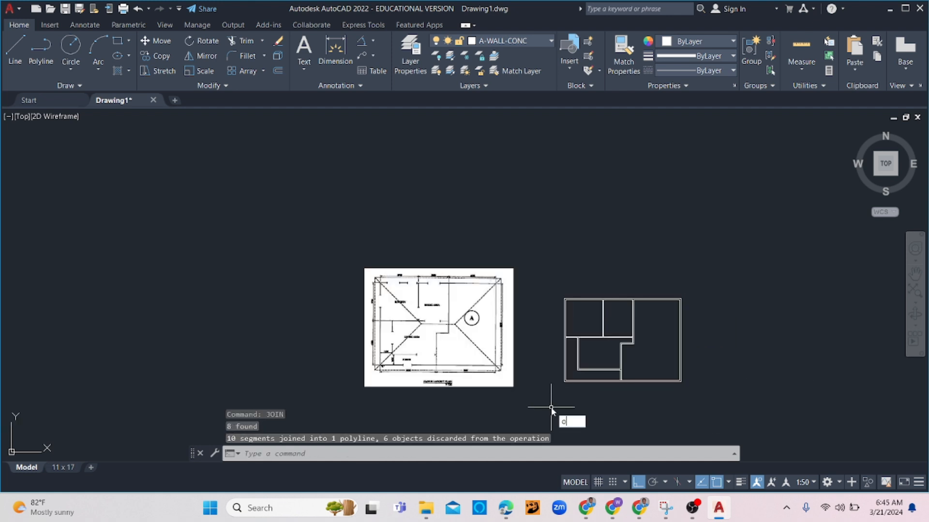
key(Return)
text(4560)
key(Return)
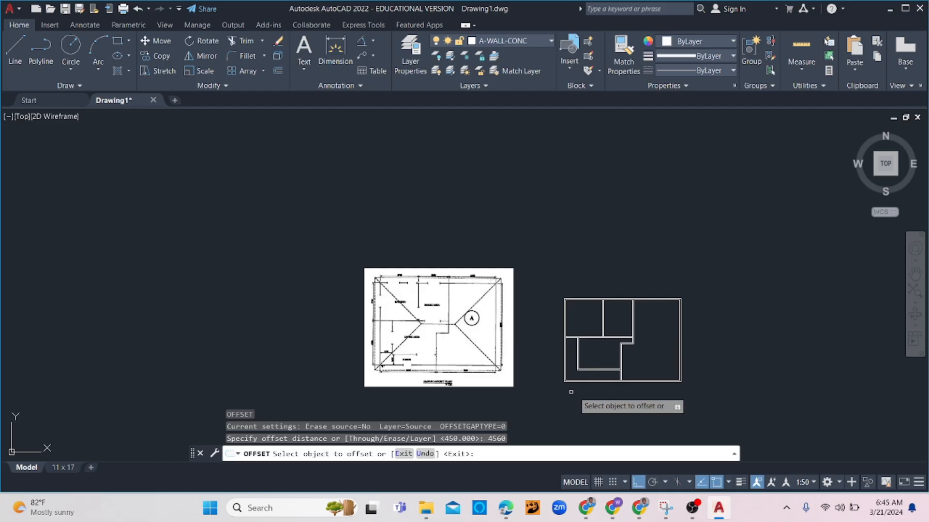
scroll(681, 381, up, 3)
click(680, 380)
click(757, 389)
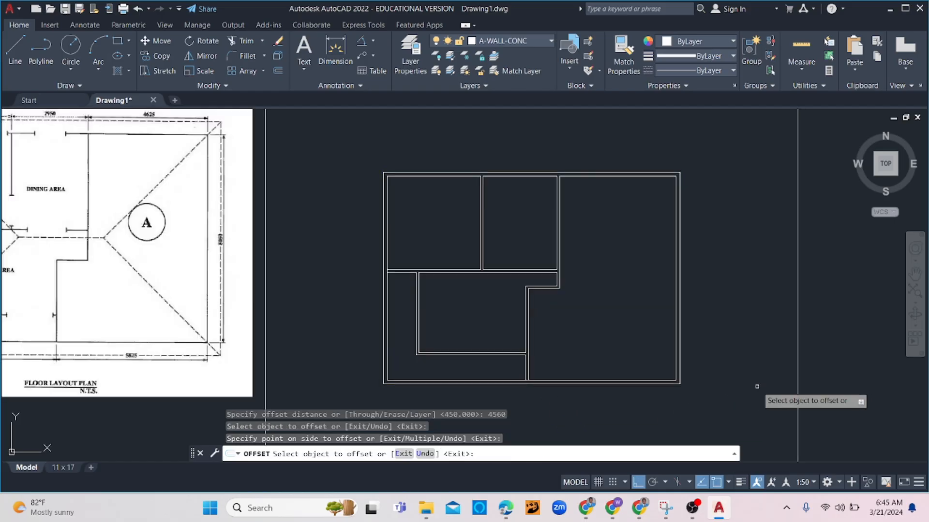
key(Escape)
Erase the 4560 mm offset outline around the building
click(807, 370)
click(775, 363)
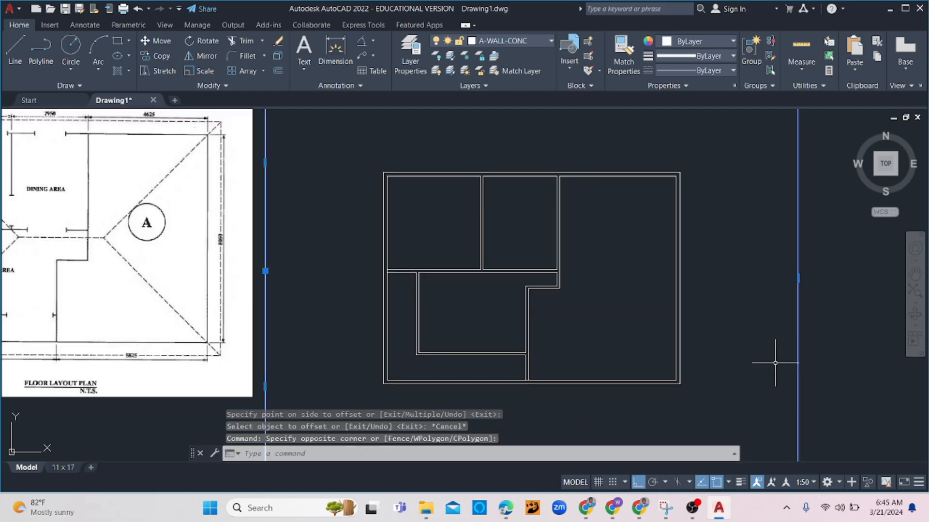
key(Delete)
Offset the building's outer wall outline 450 mm outward to form the roof edge
text(o)
key(Return)
text(450)
key(Return)
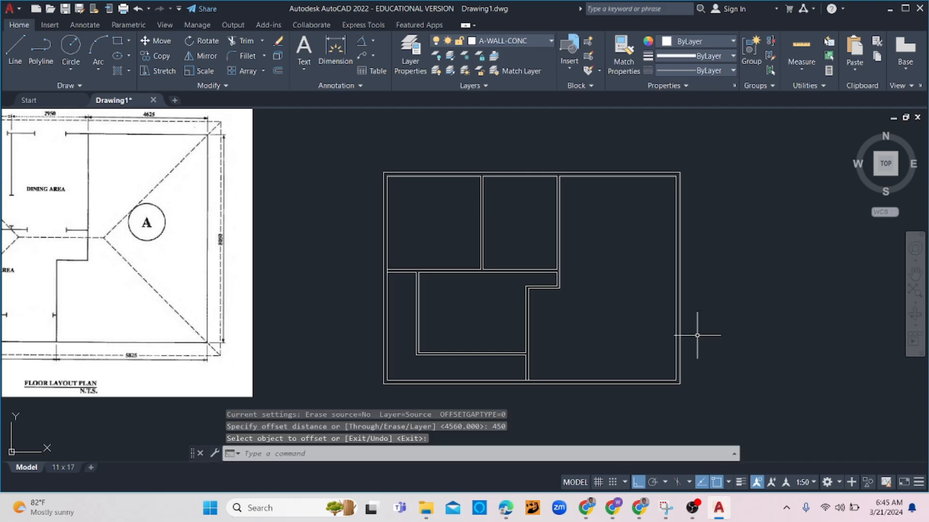
key(Return)
key(Return)
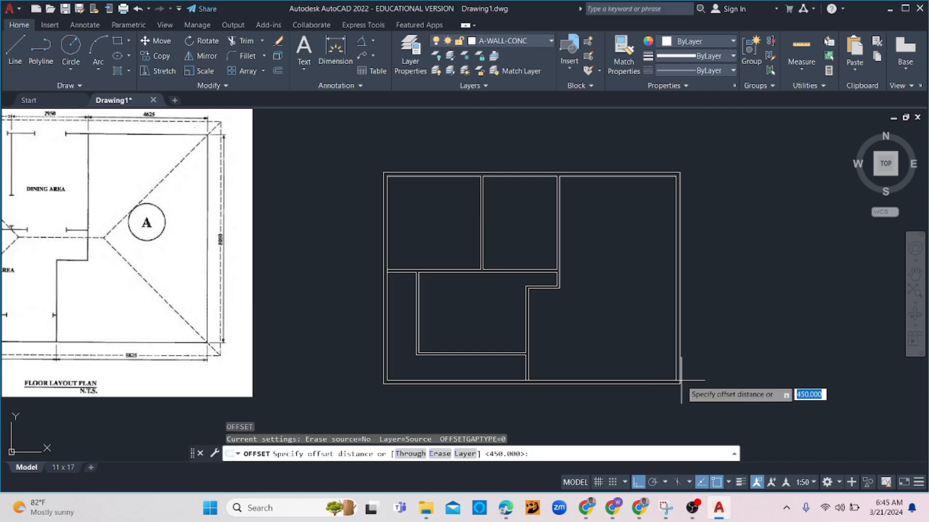
key(Return)
click(680, 344)
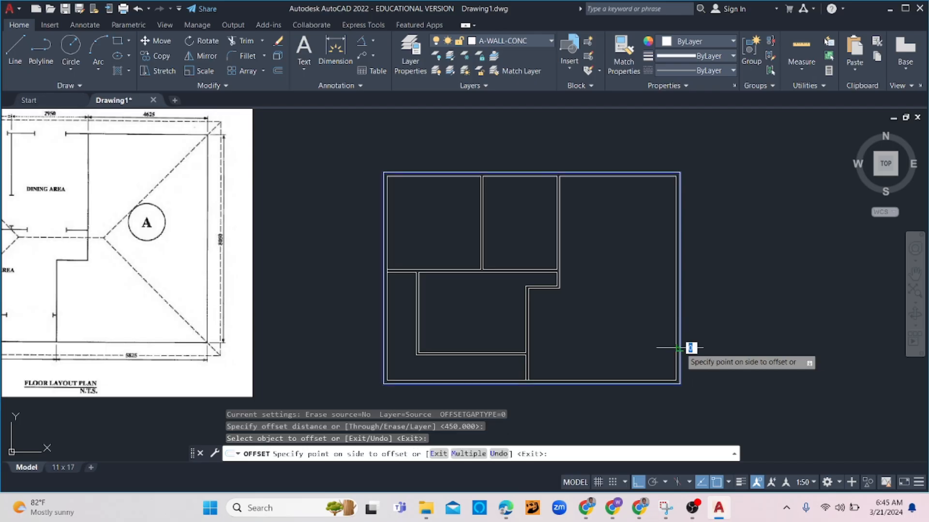
click(710, 344)
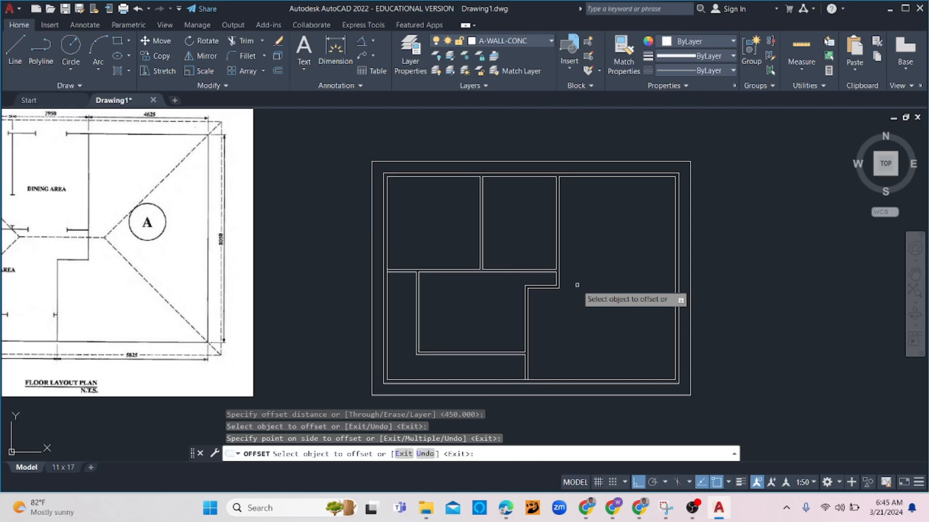
scroll(577, 285, down, 2)
key(Escape)
key(Escape)
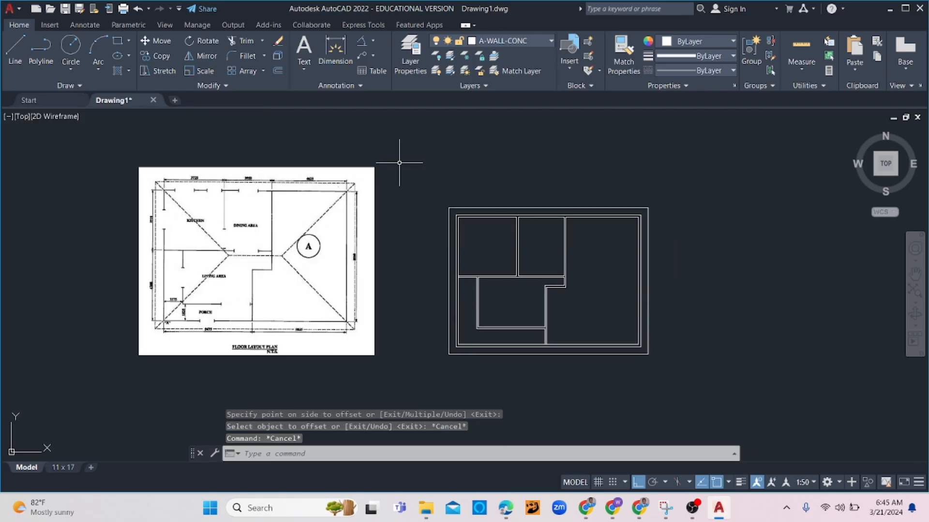
Start a line at the roof outline's southwest corner, turn Ortho off and choose a polar tracking angle, and end the command
click(15, 51)
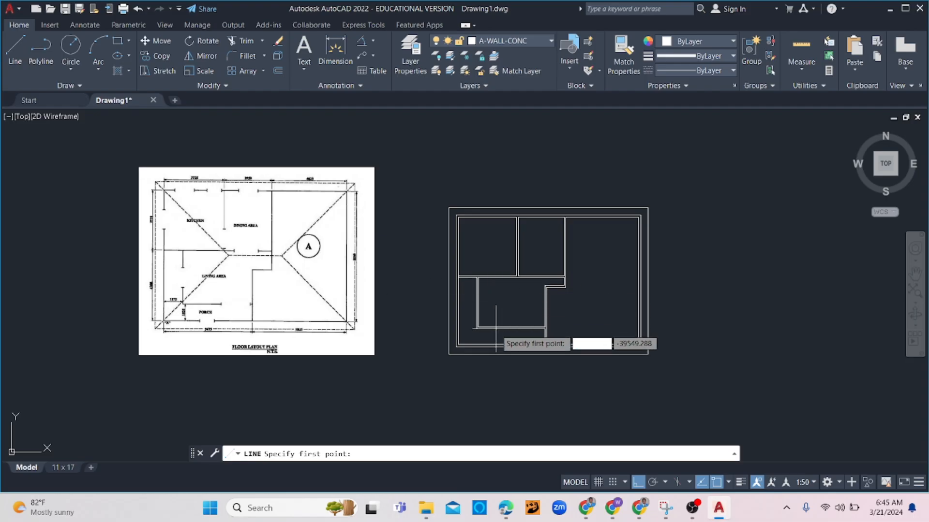
scroll(495, 330, up, 3)
click(377, 391)
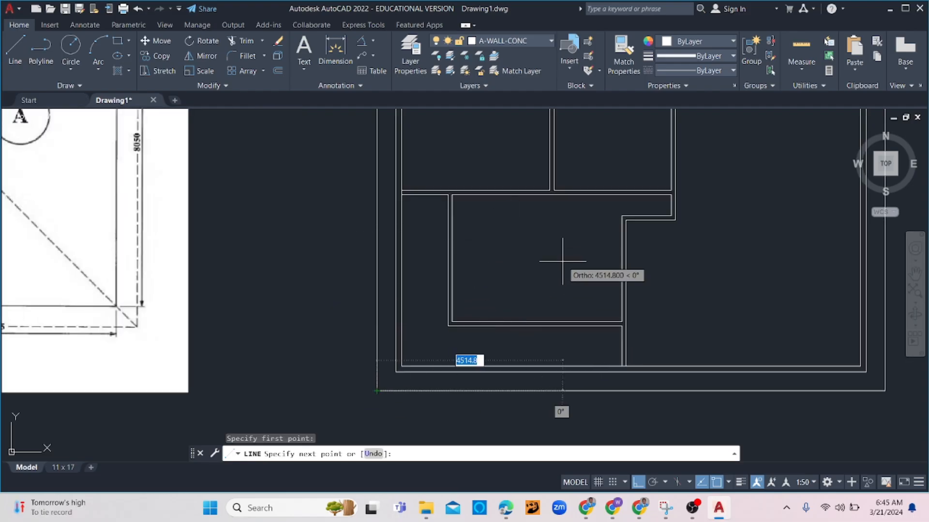
click(640, 483)
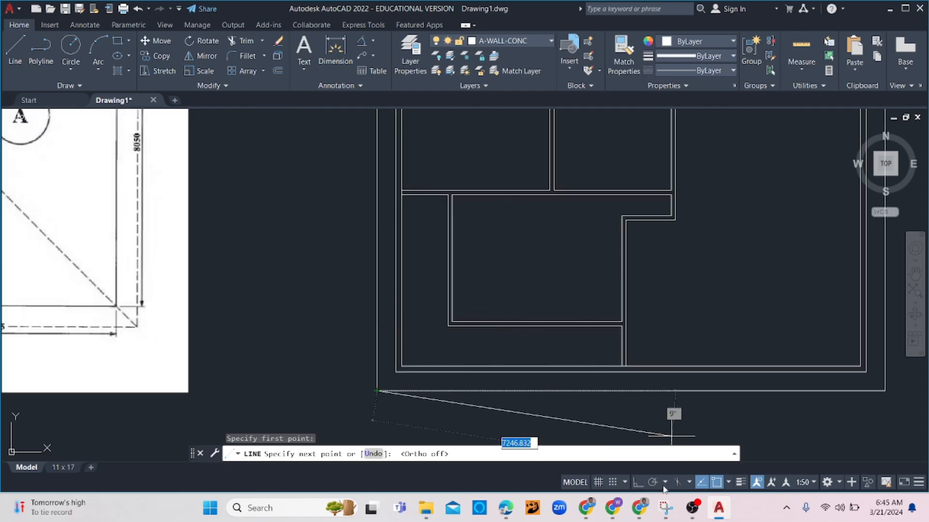
click(665, 484)
click(674, 377)
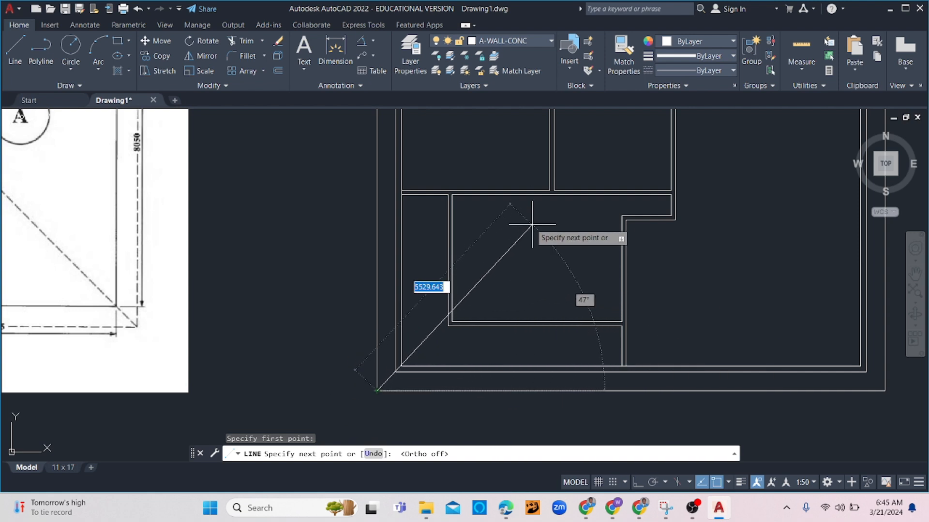
scroll(540, 292, down, 4)
key(Return)
Turn on polar tracking and draw a 45° hip line northeast from the roof outline's southwest corner into the living area
key(Return)
click(478, 331)
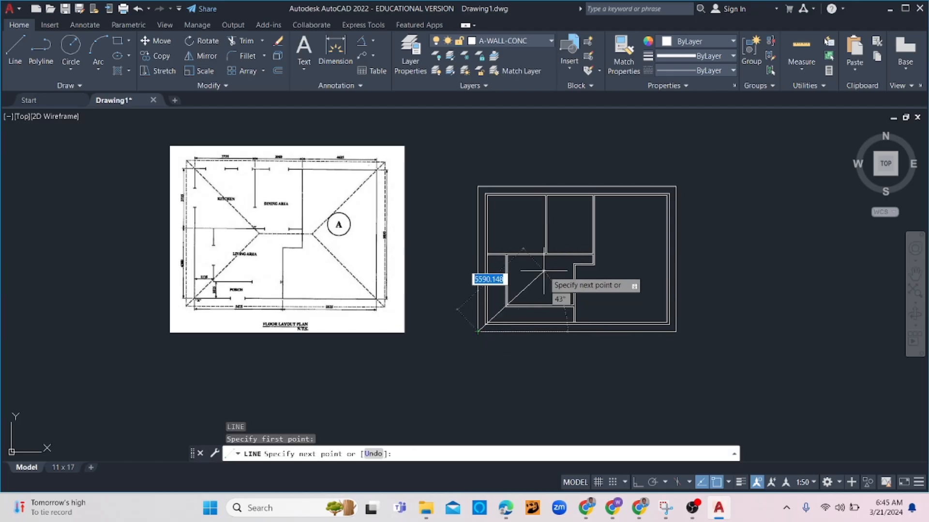
key(F10)
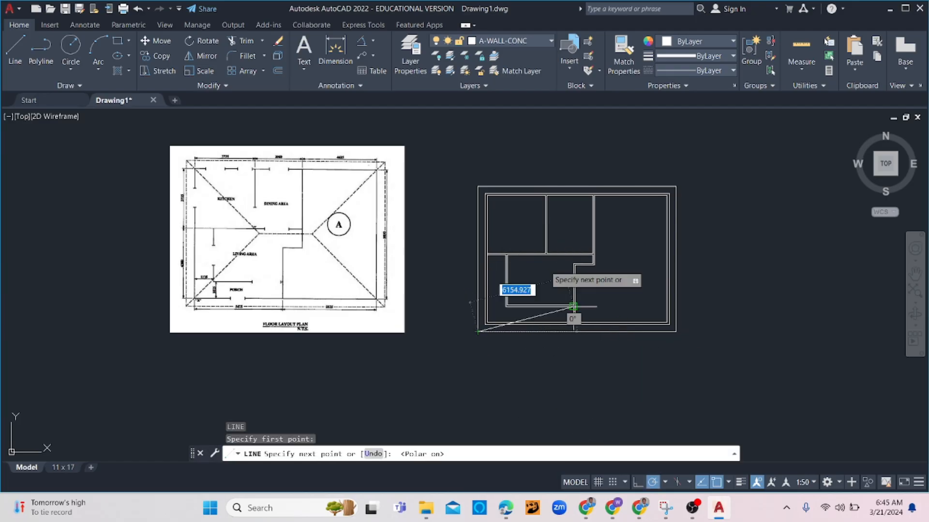
click(536, 273)
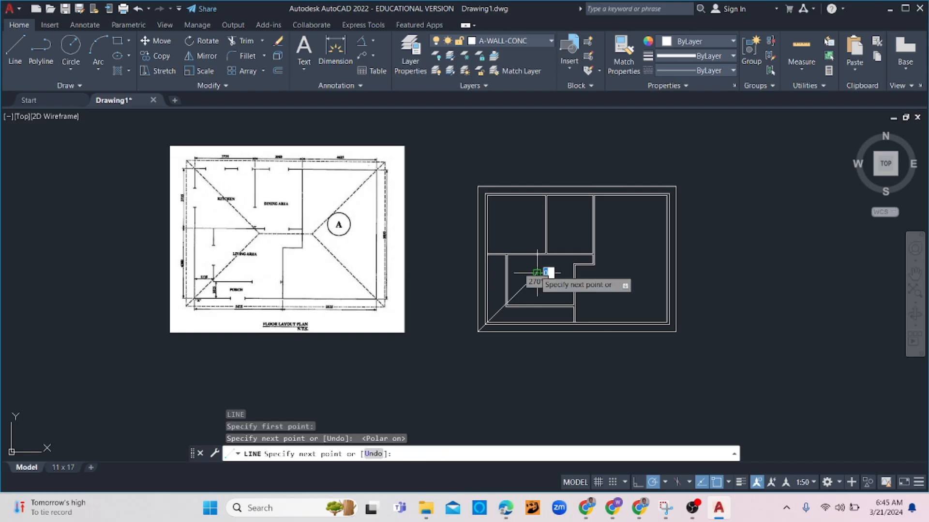
key(Return)
Mirror the southwest hip line about a horizontal axis through its inner end, keeping the original
click(521, 290)
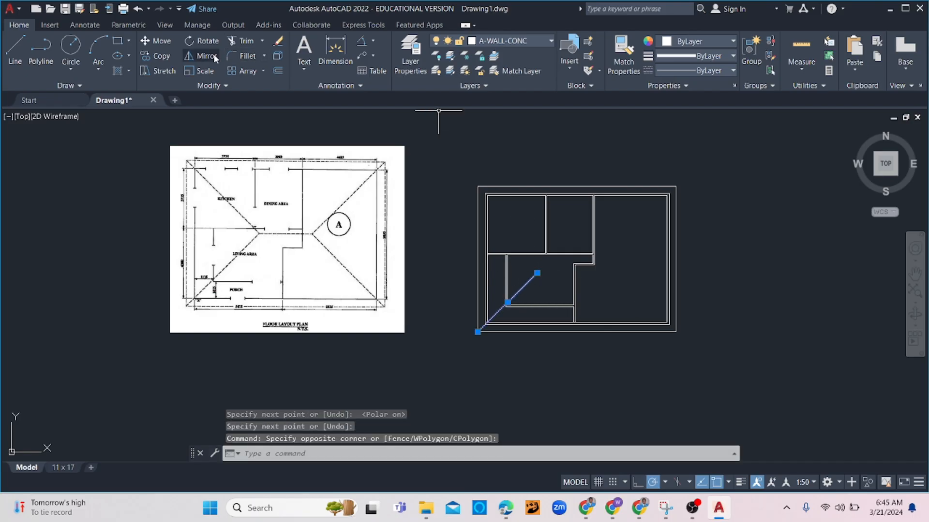
click(200, 55)
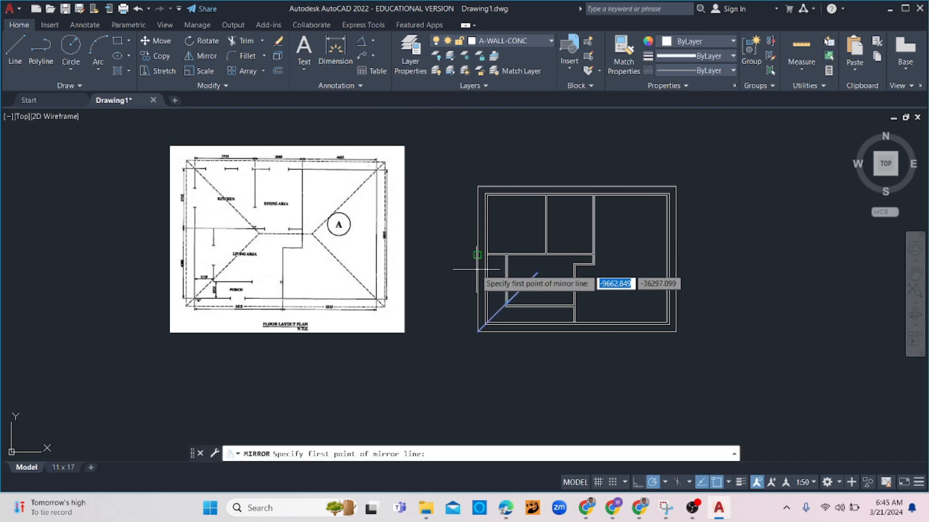
click(537, 274)
click(625, 272)
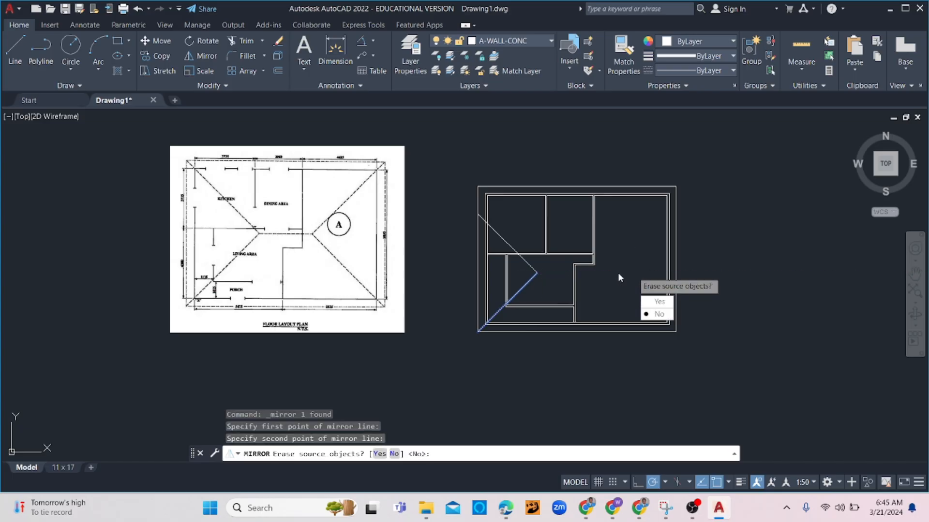
click(659, 313)
Move the mirrored hip line so its outer end sits on the roof outline's northwest corner
click(497, 218)
click(496, 239)
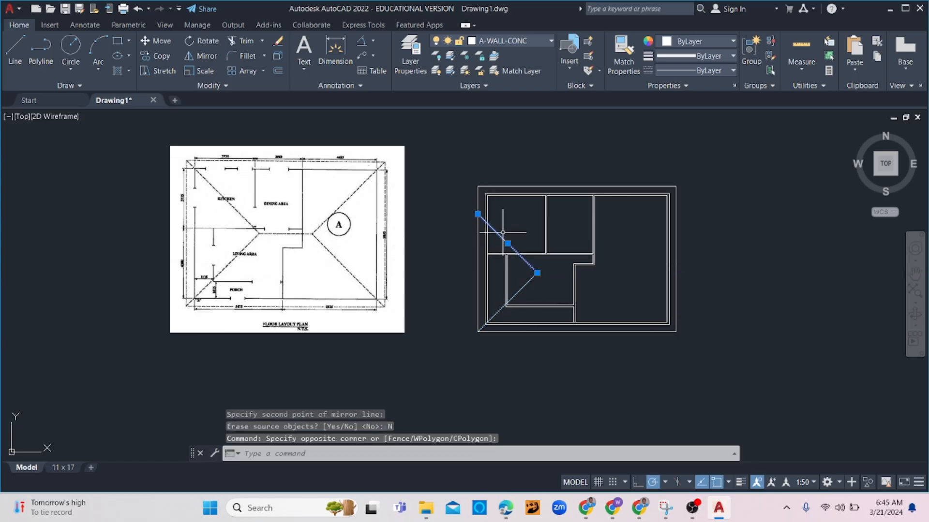
text(m)
key(Return)
click(477, 214)
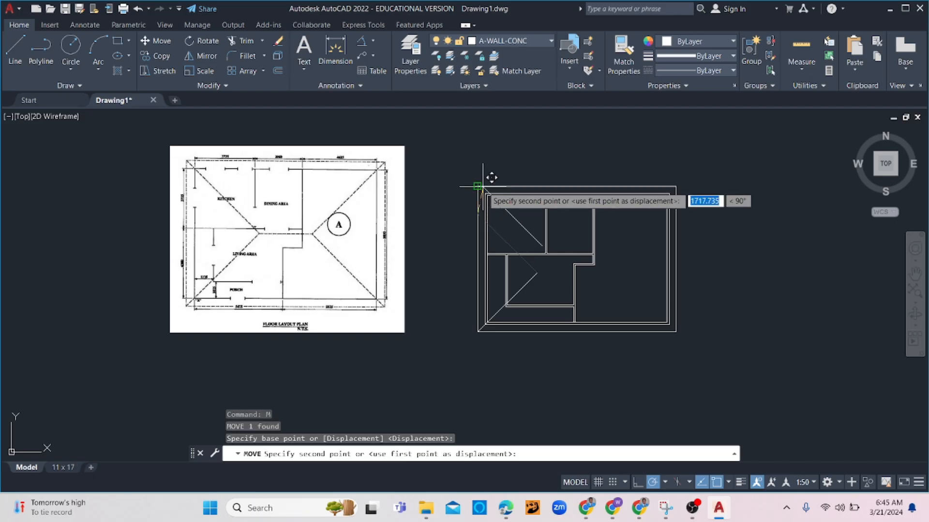
click(478, 186)
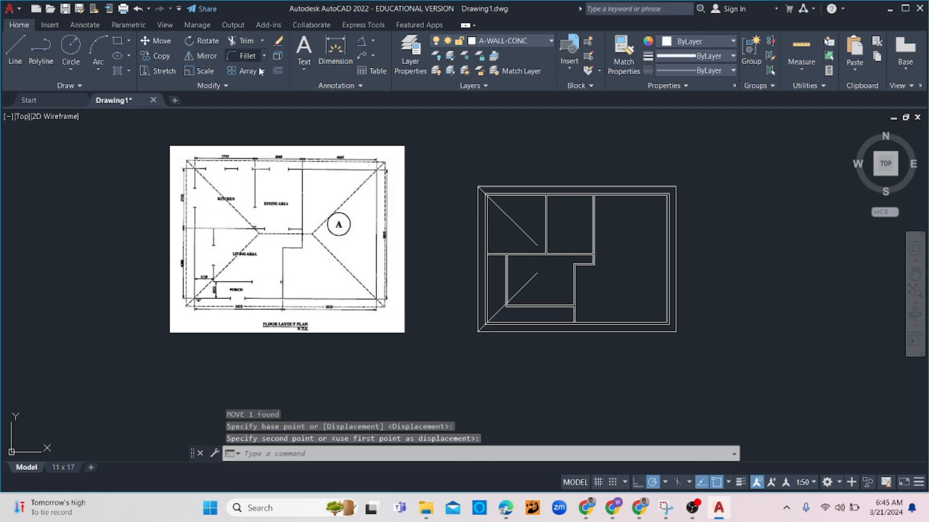
Fillet the two west hip lines so they meet at a sharp point
click(244, 56)
click(528, 236)
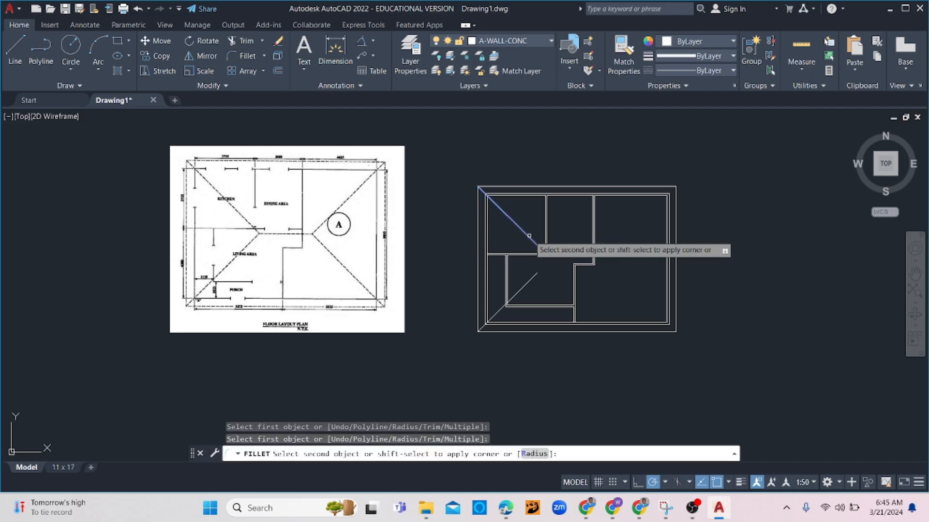
click(537, 253)
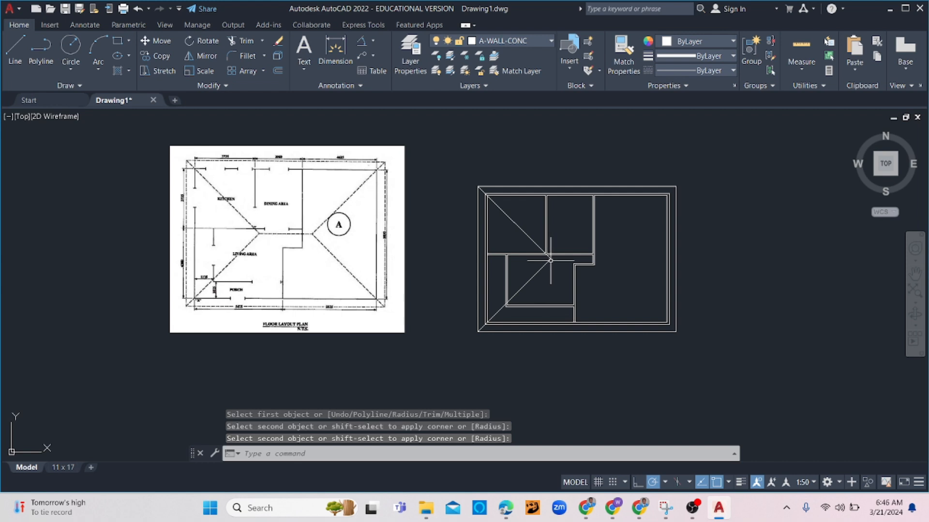
Mirror both west hip lines across a vertical axis to the east side of the building, keeping the originals
scroll(551, 260, up, 5)
click(548, 256)
click(293, 110)
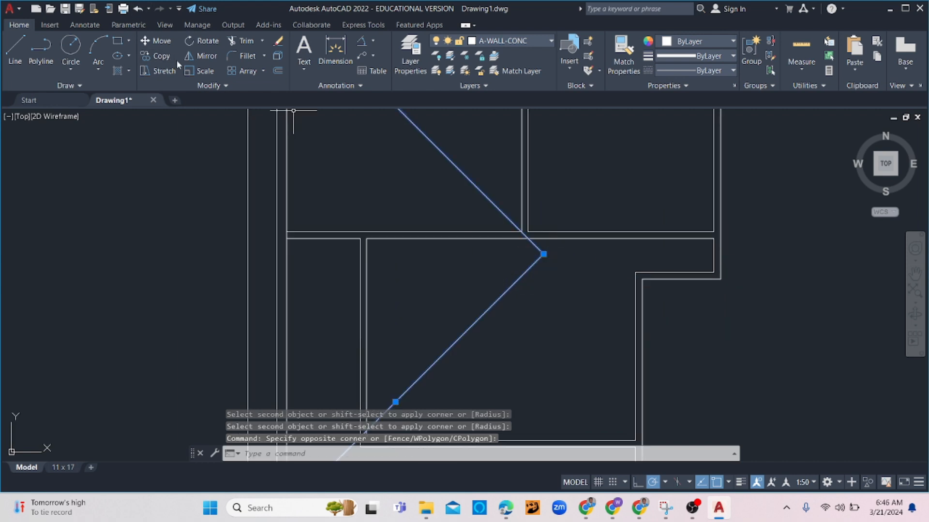
click(201, 55)
scroll(357, 128, down, 5)
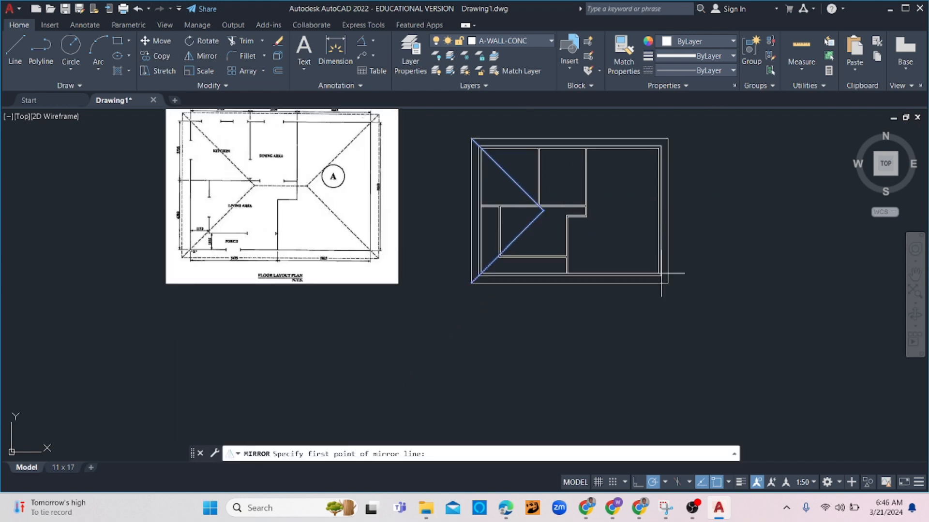
click(567, 282)
click(567, 318)
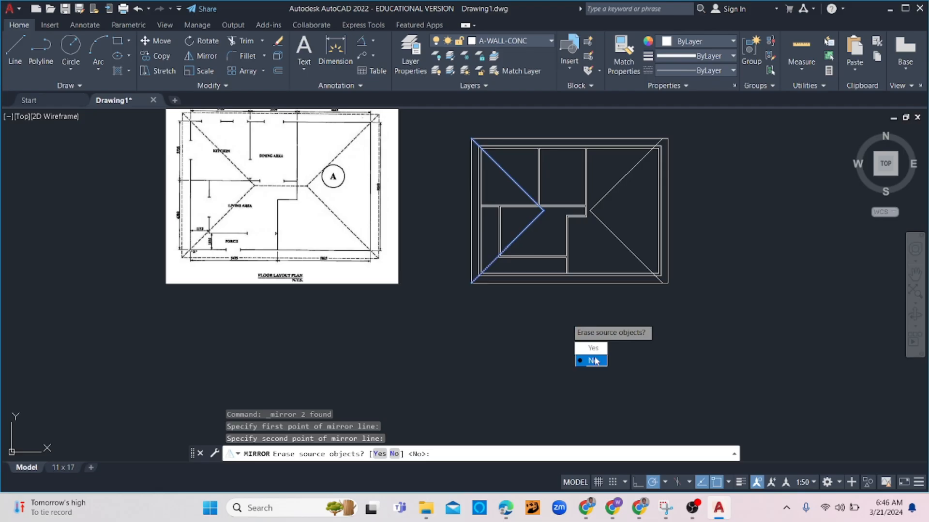
click(593, 360)
Move the mirrored pair of hip lines so they end on the roof outline's east corners
click(614, 164)
click(596, 235)
text(M)
key(Return)
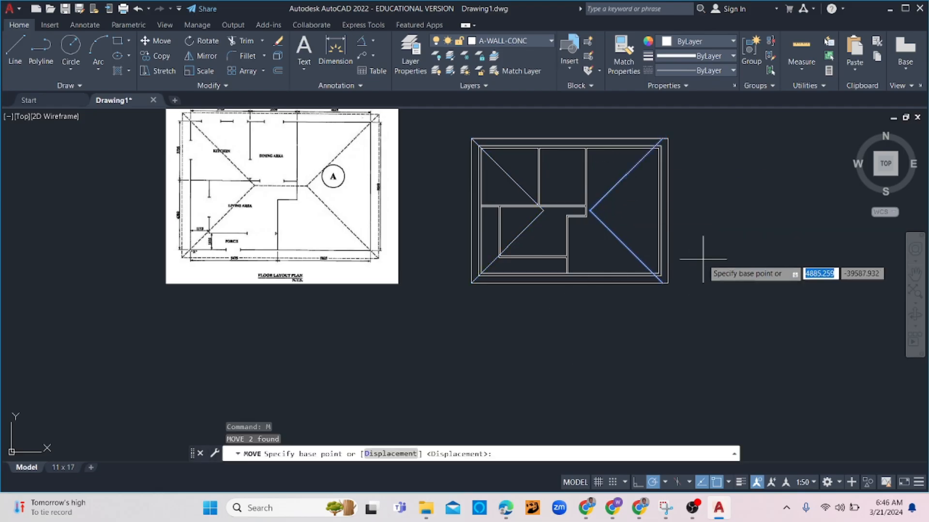
click(660, 276)
click(667, 285)
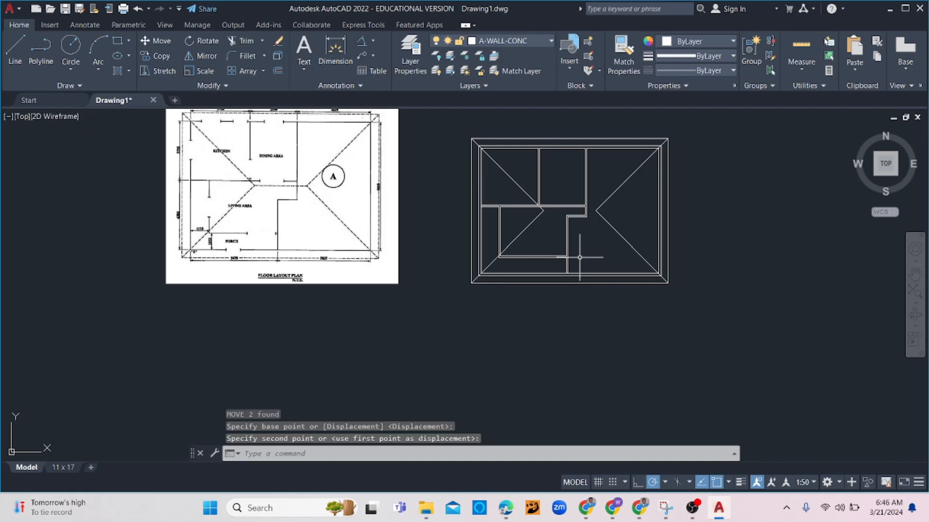
Draw the horizontal ridge line between the meeting points of the east and west hip lines
text(L)
key(Return)
click(543, 207)
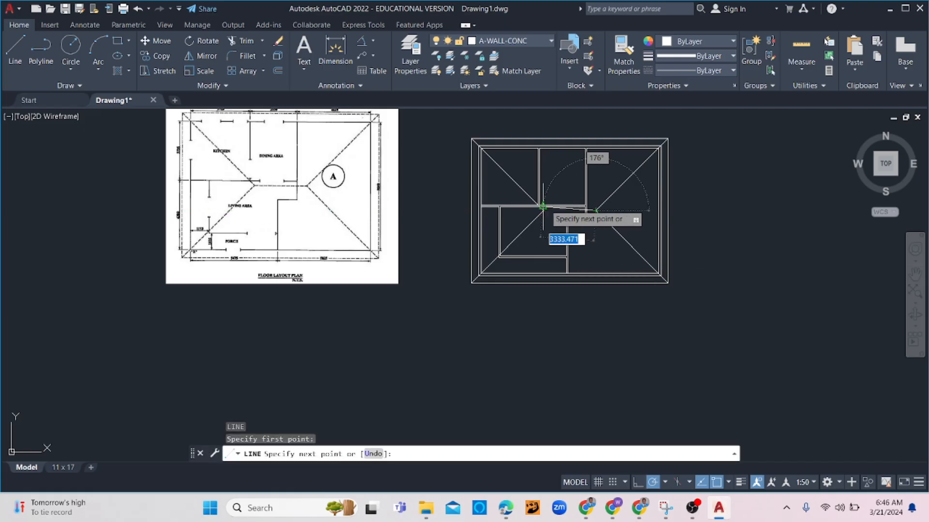
scroll(544, 208, up, 4)
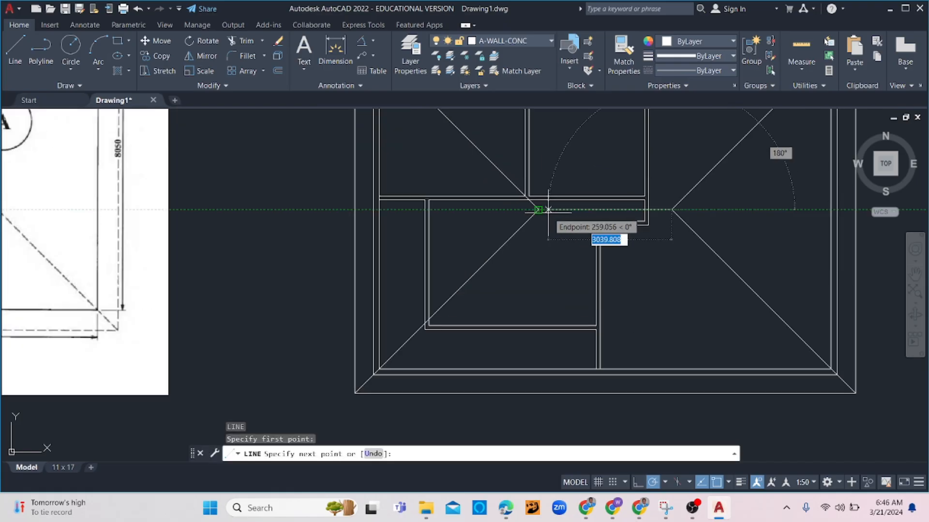
click(545, 209)
key(Escape)
scroll(576, 234, down, 4)
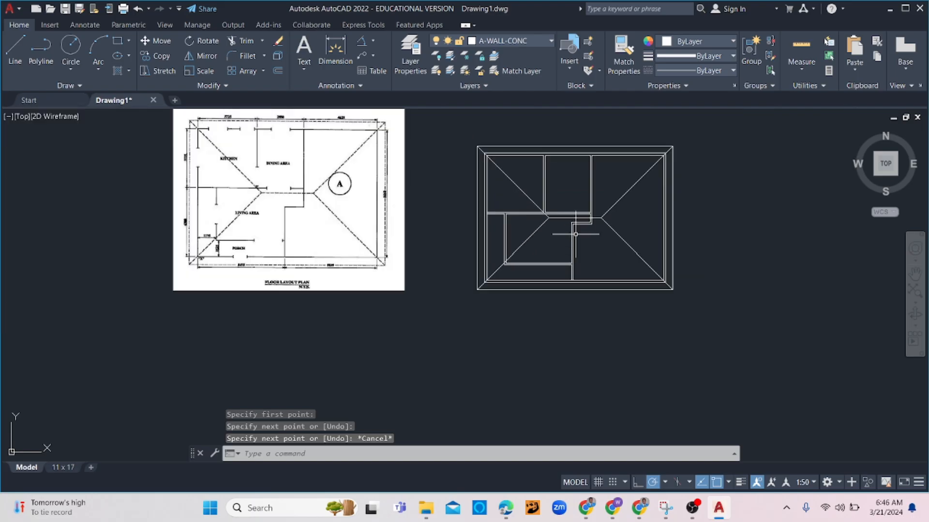
Select the building's walls and assign them to the layer A-FDNWALL
click(582, 258)
click(549, 282)
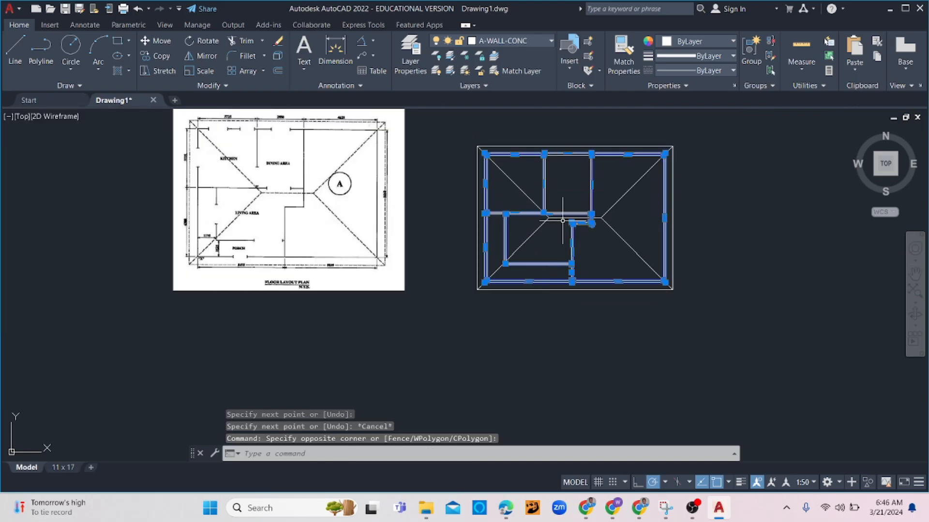
click(588, 172)
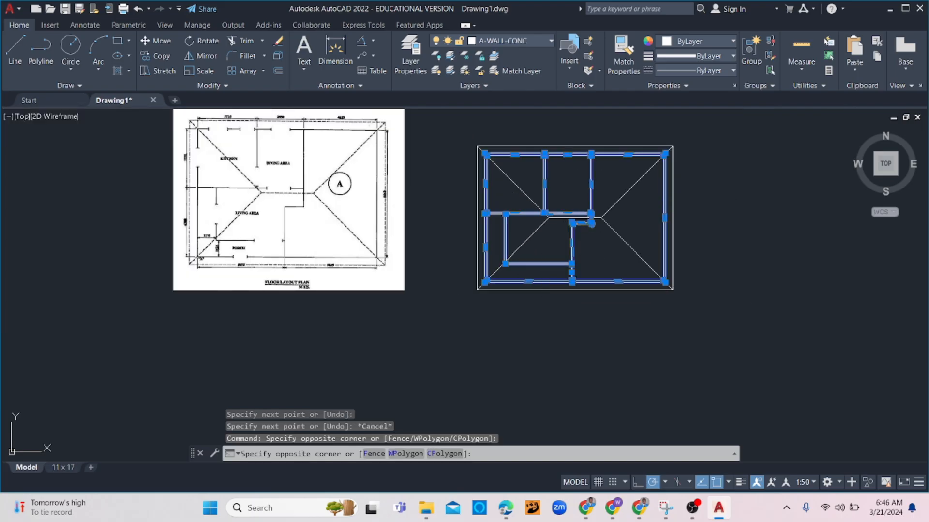
click(595, 348)
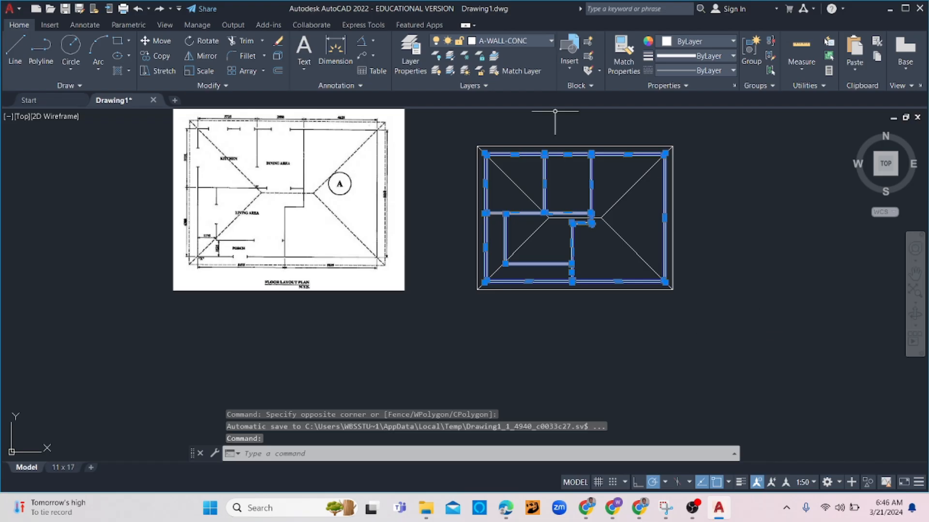
click(506, 49)
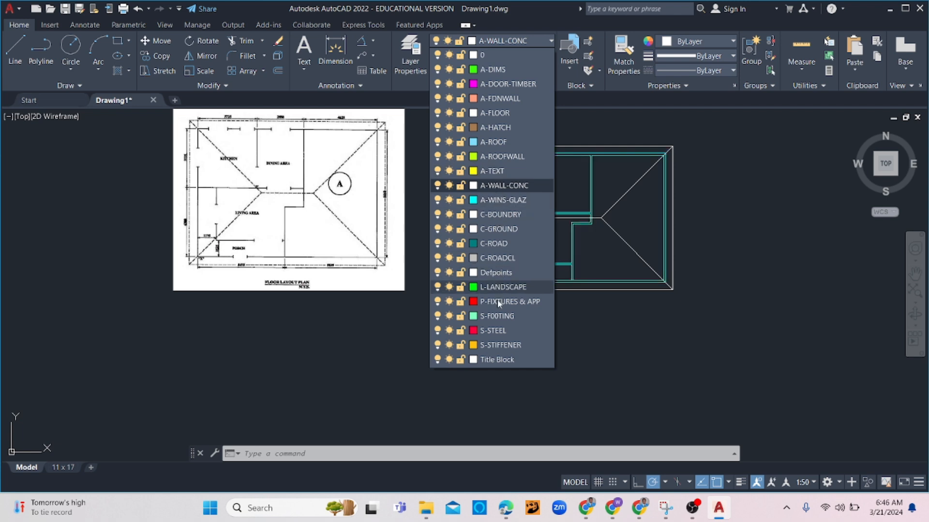
click(498, 100)
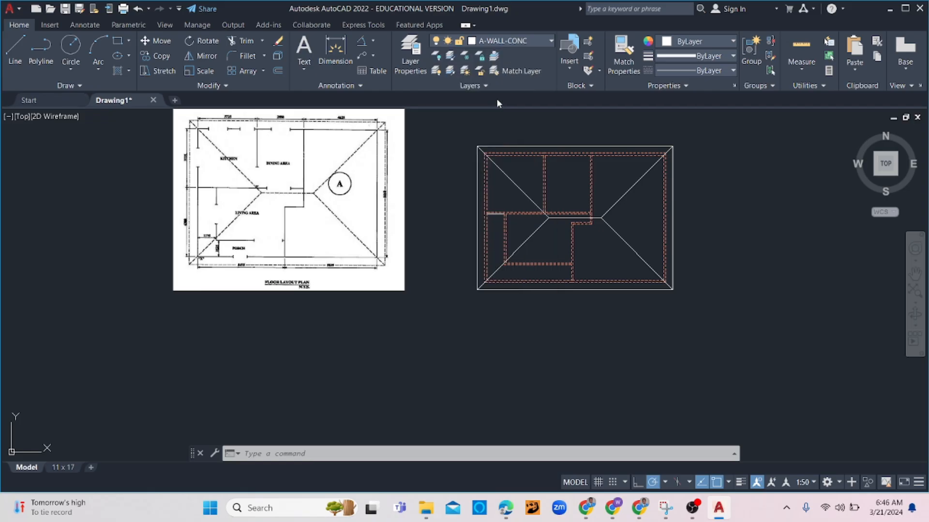
key(Escape)
key(Escape)
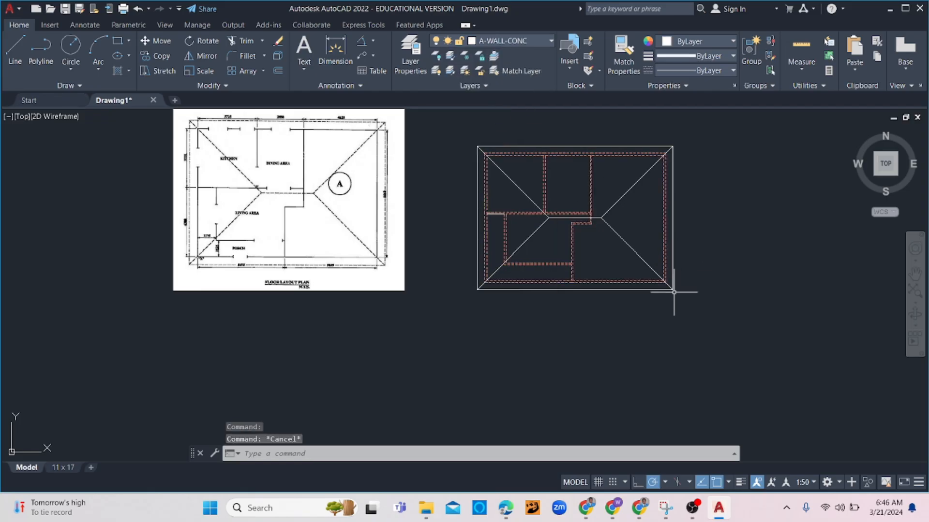
Assign the roof outline, the ridge and all hip lines except the northeast one to the layer A-ROOF
scroll(673, 292, up, 2)
click(673, 278)
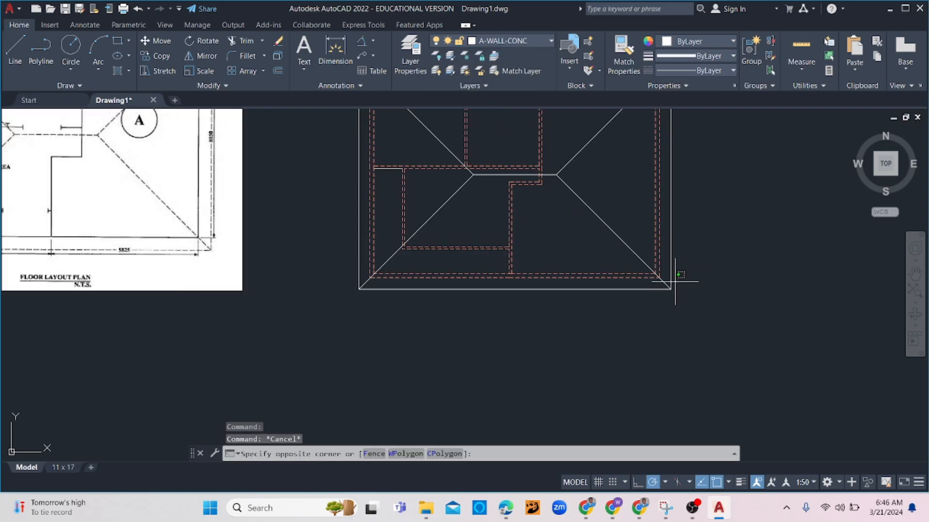
click(476, 170)
click(459, 185)
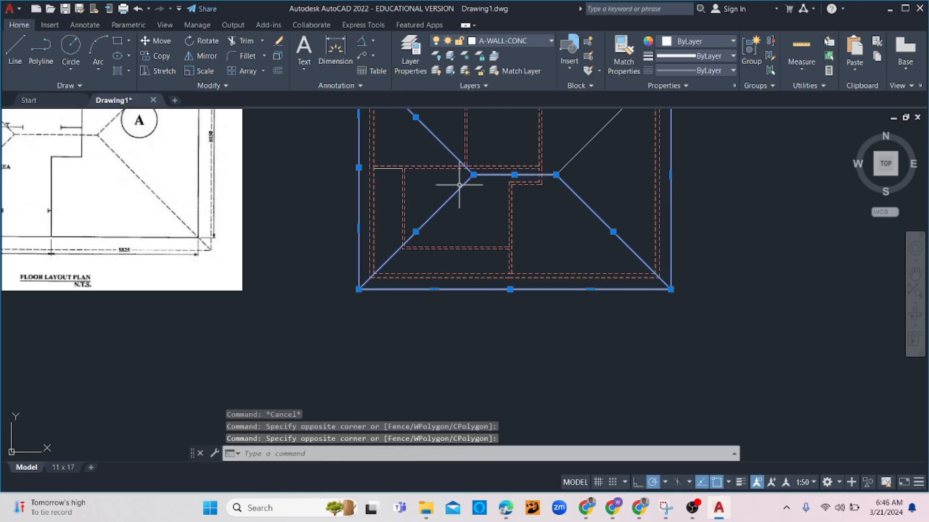
click(509, 41)
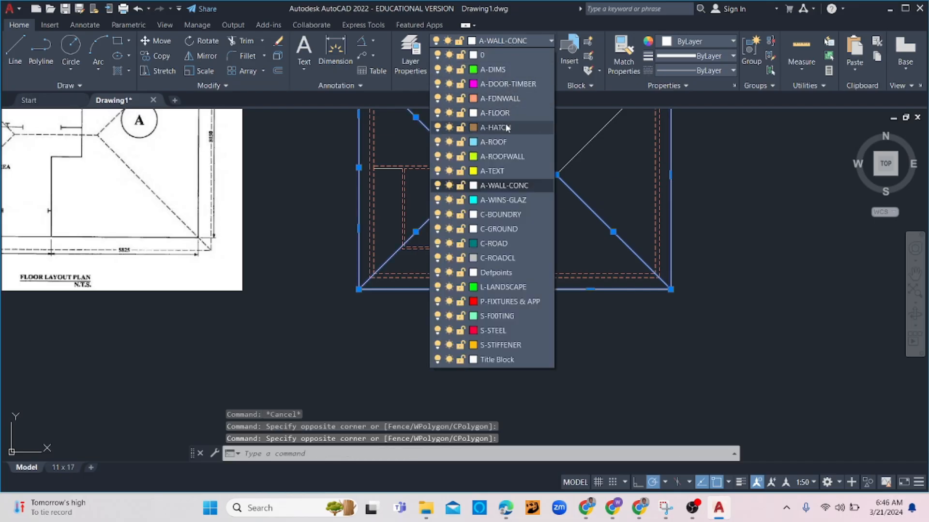
click(499, 146)
key(Escape)
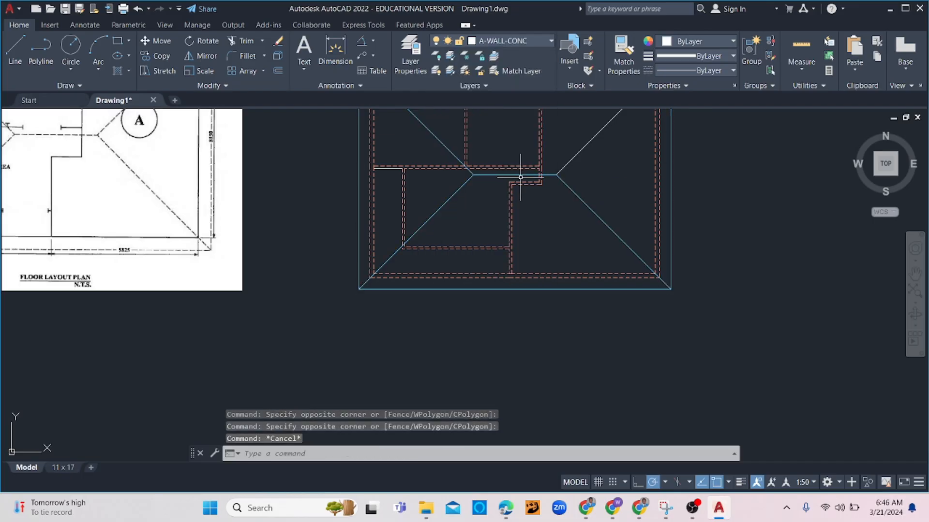
Match the leftover white wall segment west of the living area to the properties of the neighbouring foundation wall
scroll(537, 182, down, 5)
scroll(490, 170, up, 4)
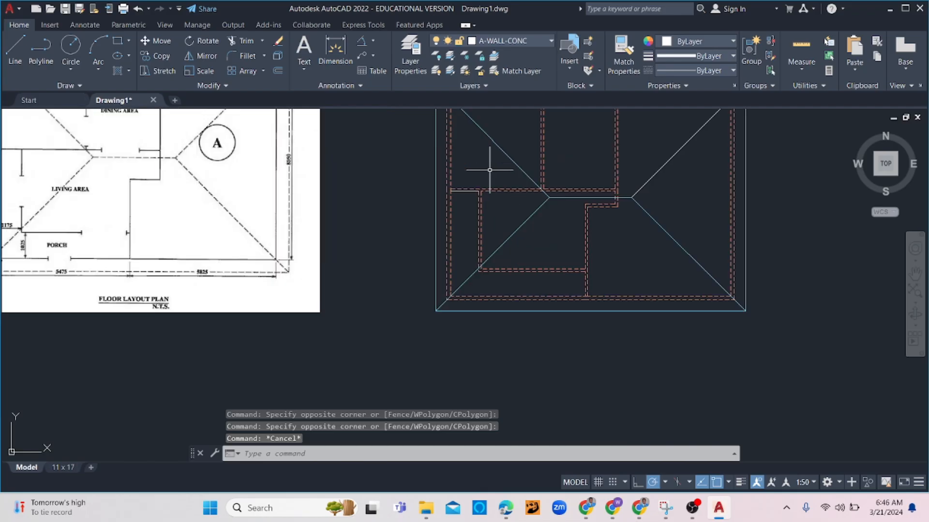
text(a)
key(Return)
click(499, 190)
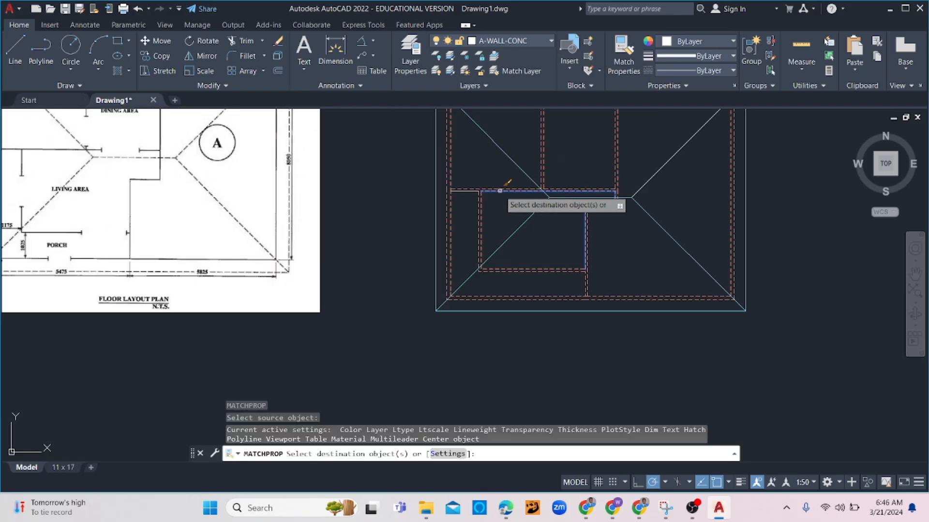
click(452, 199)
key(Escape)
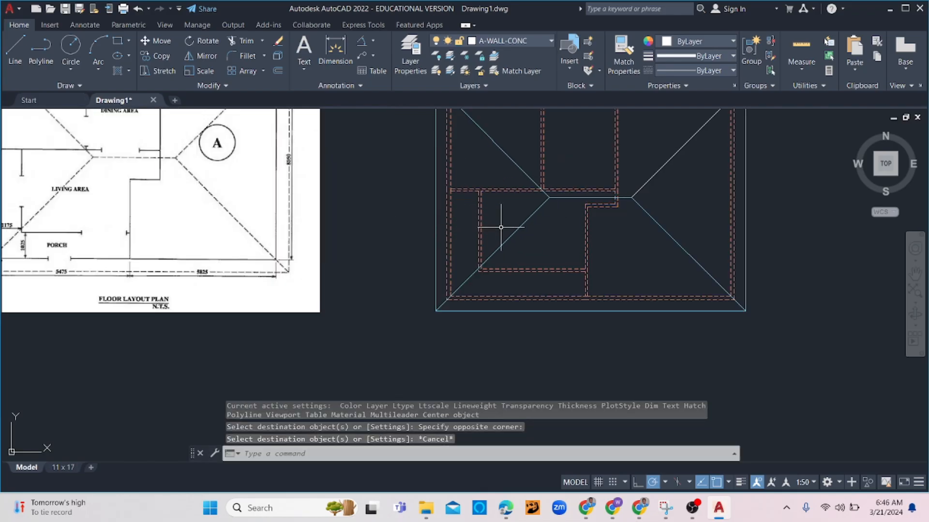
Read the building placement requirements and find corner X on the floor layout in the site plan PDF in Edge, then return to AutoCAD
scroll(532, 230, down, 4)
scroll(562, 278, down, 2)
mouse_move(623, 299)
middle_down()
mouse_move(609, 280)
mouse_move(520, 229)
middle_up()
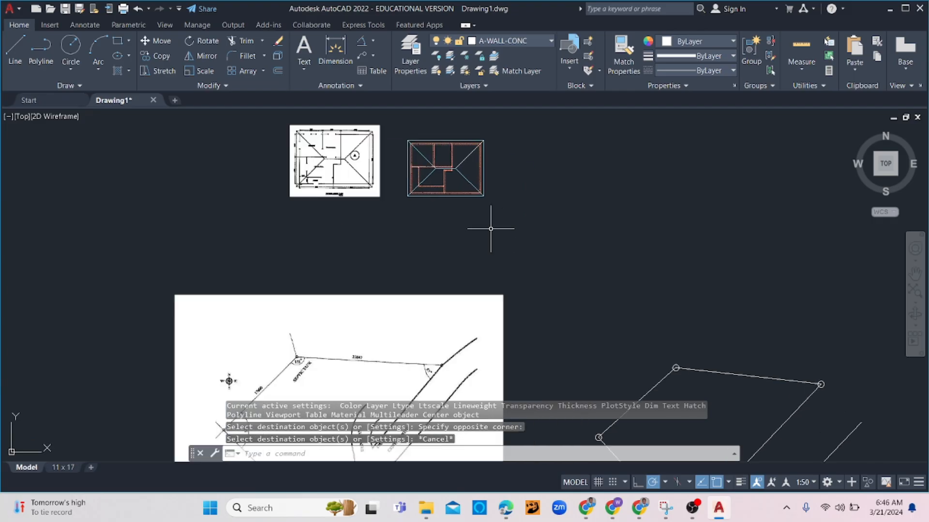
click(505, 509)
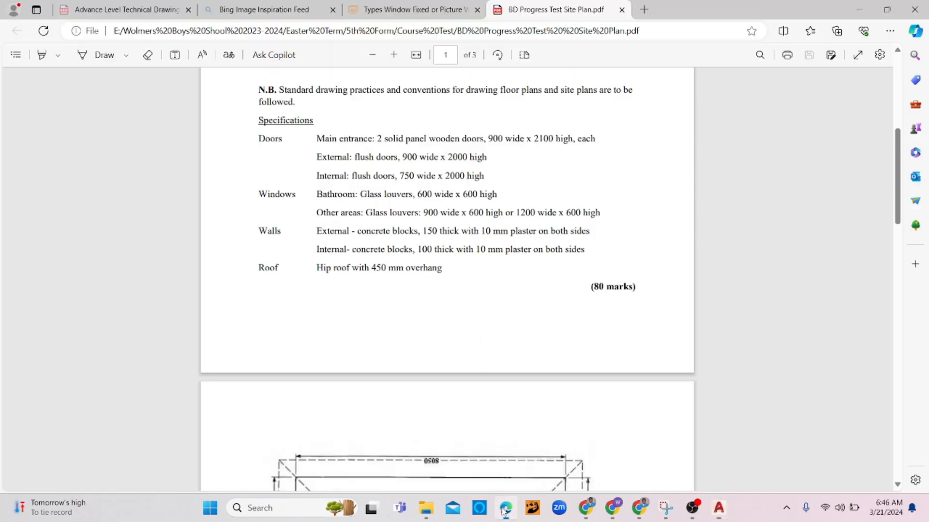
scroll(449, 319, up, 7)
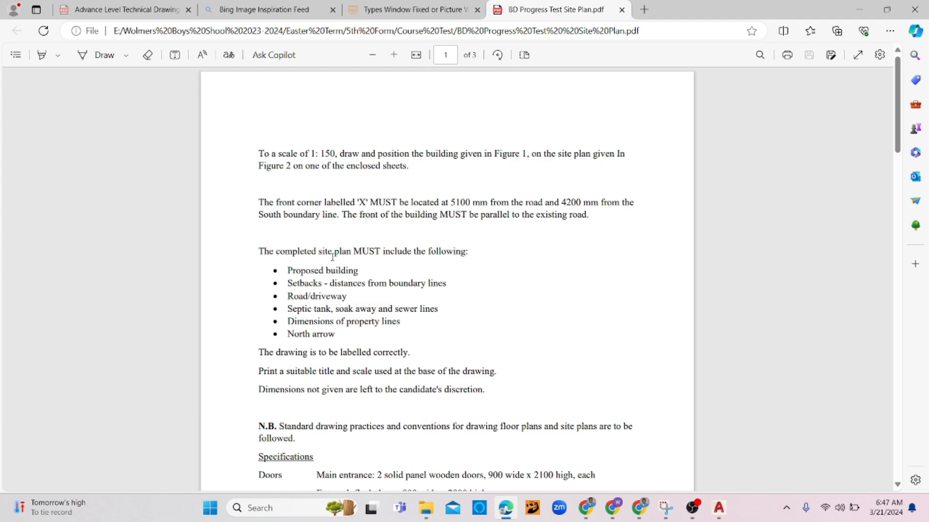
scroll(386, 234, down, 3)
scroll(387, 237, up, 3)
scroll(405, 274, down, 8)
scroll(404, 274, down, 10)
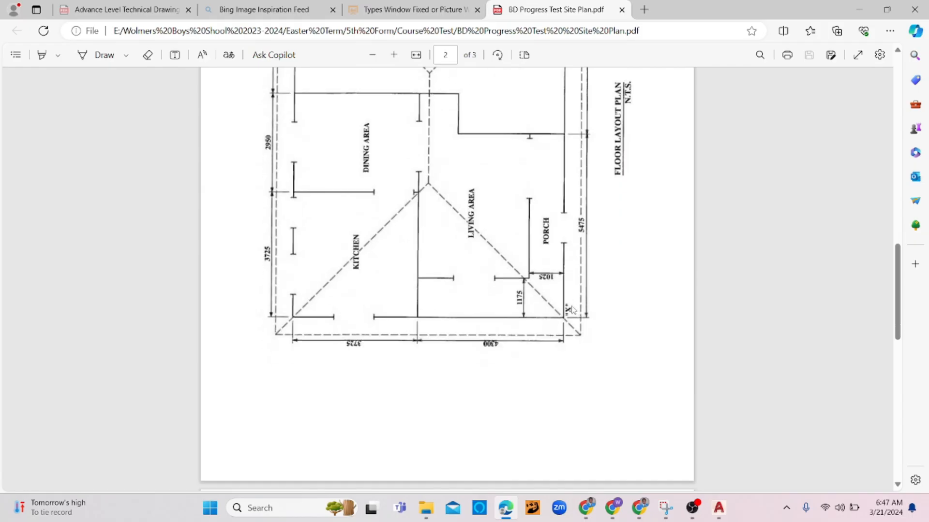
click(719, 517)
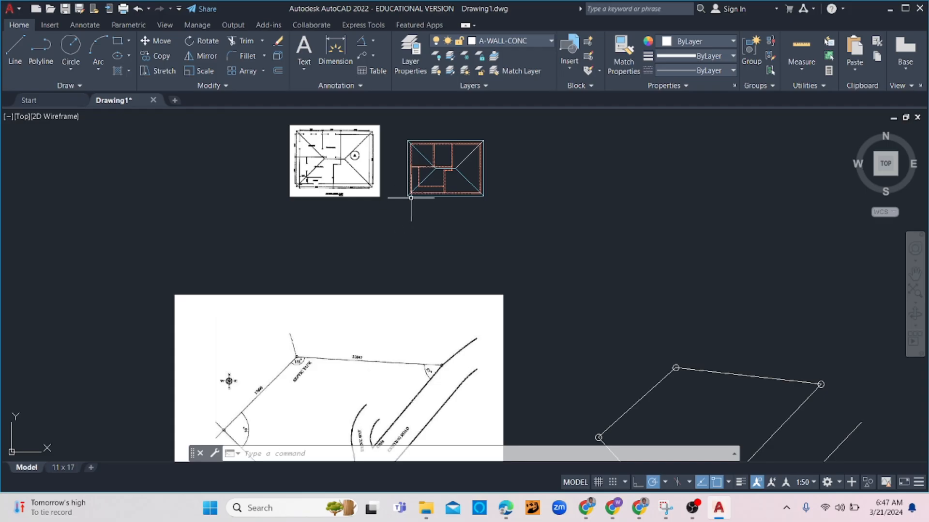
scroll(414, 196, down, 2)
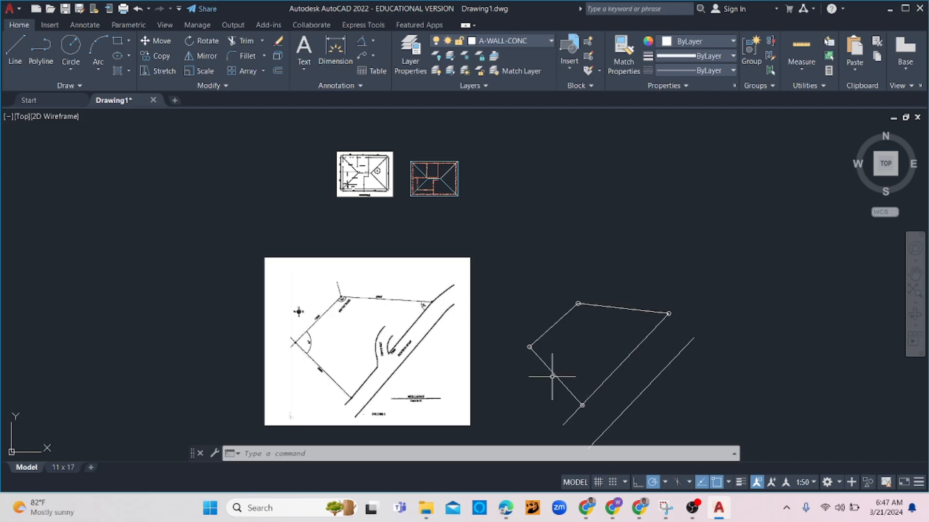
Check the placement distances in the site plan PDF in Edge, return to AutoCAD and offset the road-side boundary line 5100 mm into the plot
click(505, 508)
scroll(377, 317, up, 15)
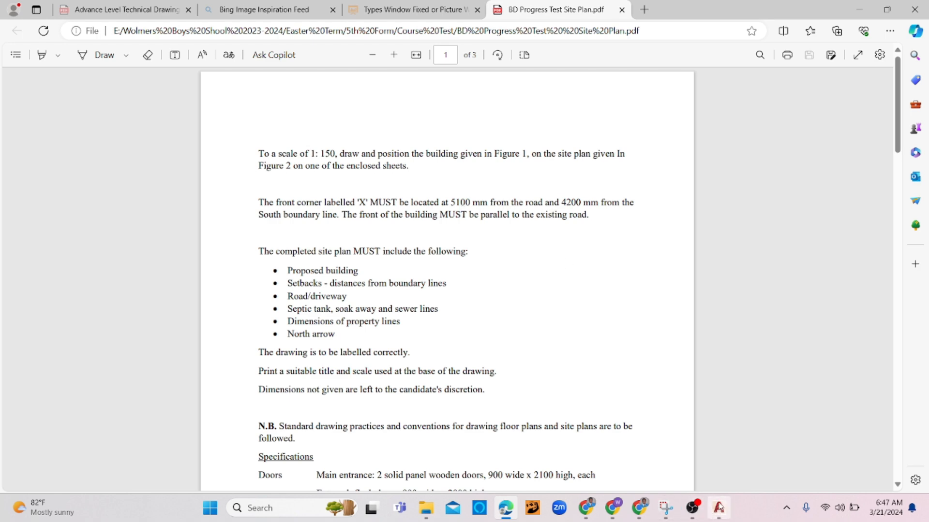
click(710, 456)
text(o)
key(Return)
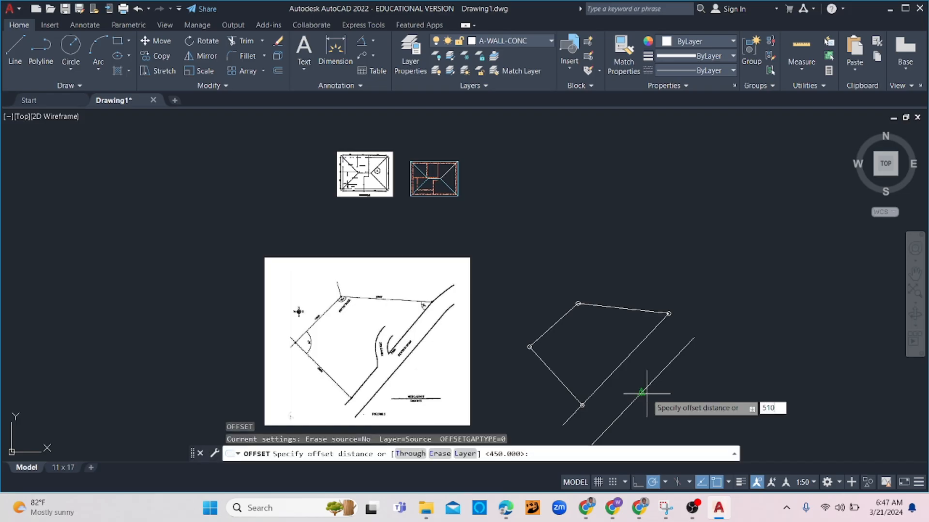
key(Return)
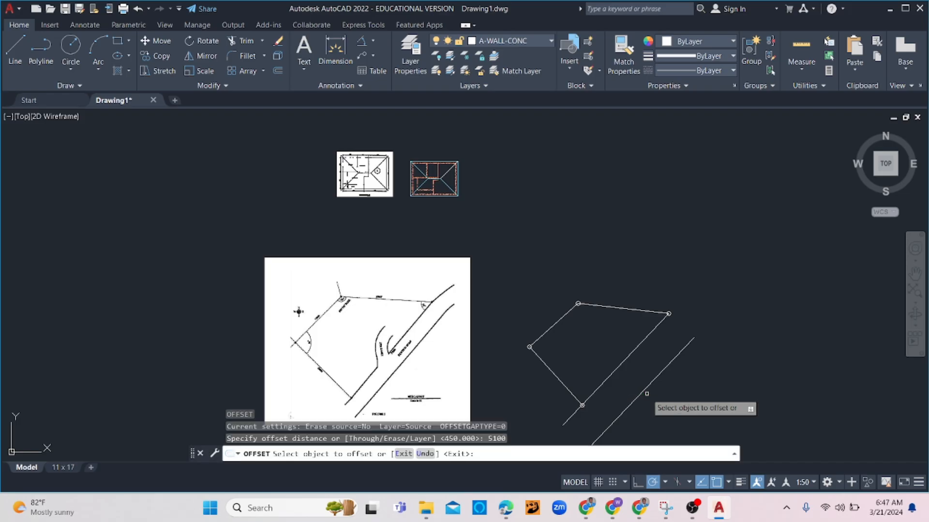
click(600, 386)
key(Escape)
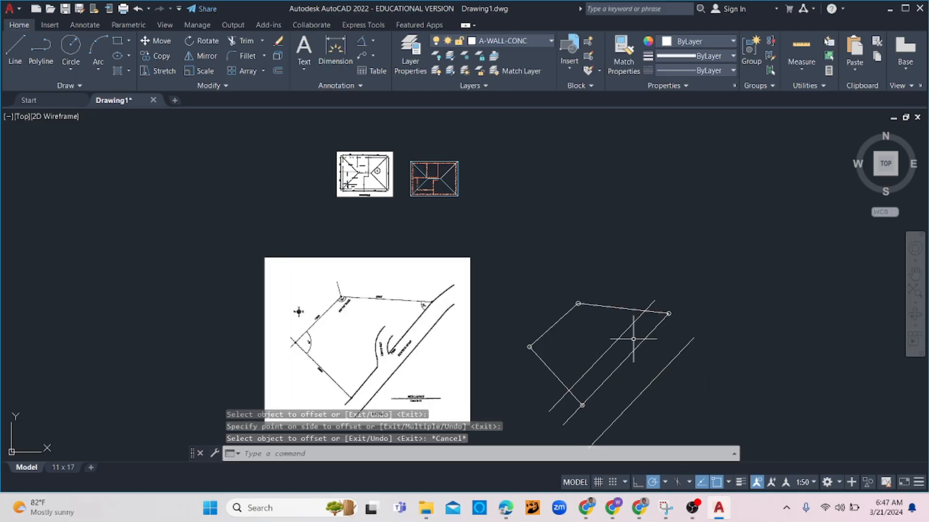
Recheck the brief in Edge, return to AutoCAD and offset the south boundary line 4200 mm into the plot
click(499, 512)
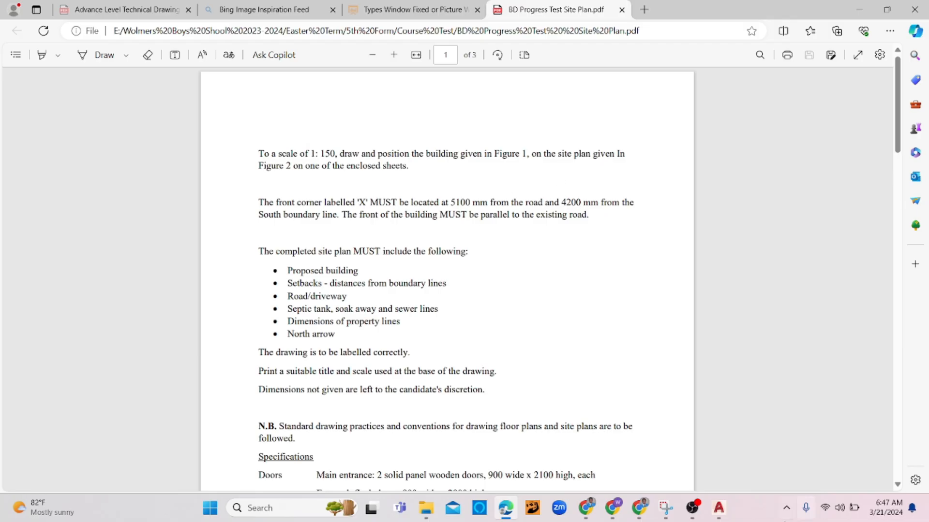
click(718, 509)
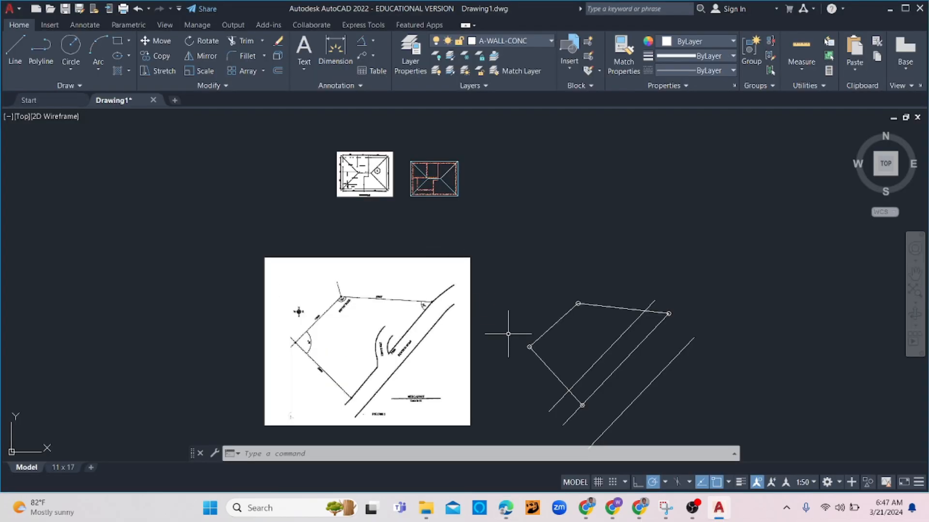
scroll(549, 382, up, 4)
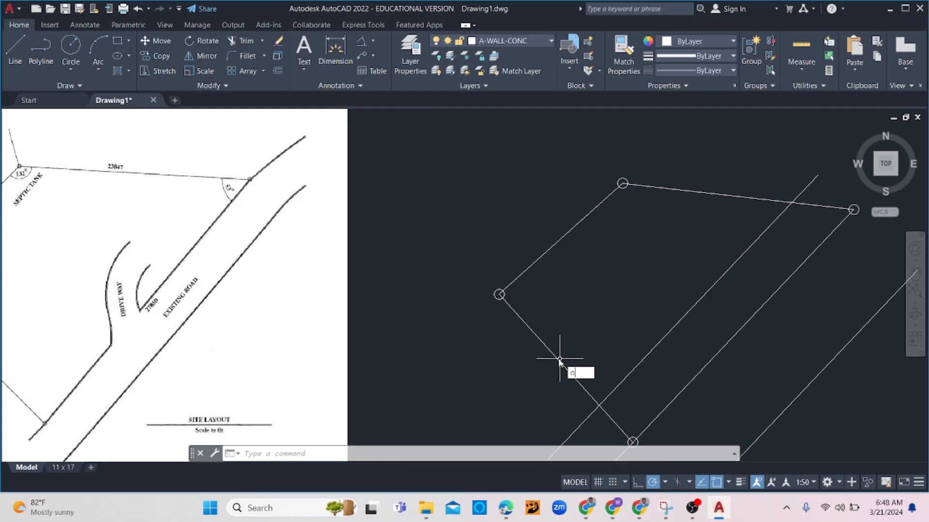
key(Return)
text(4200)
key(Return)
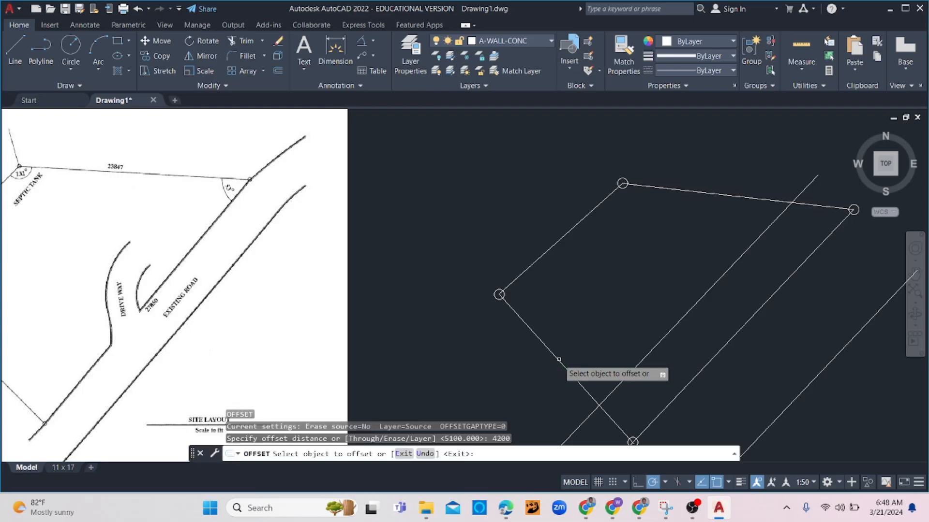
click(557, 359)
click(623, 321)
key(Escape)
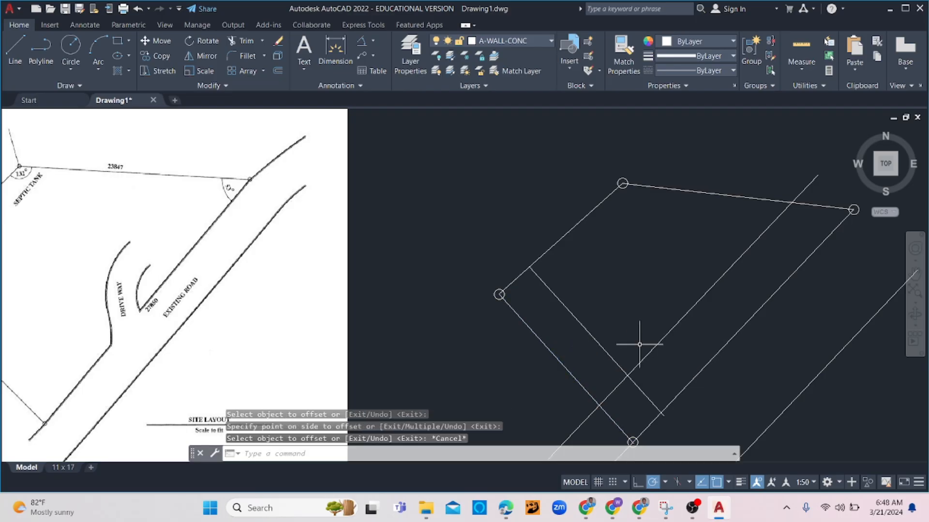
Fillet the 5100 mm and 4200 mm offset lines into a sharp corner at their intersection
click(164, 56)
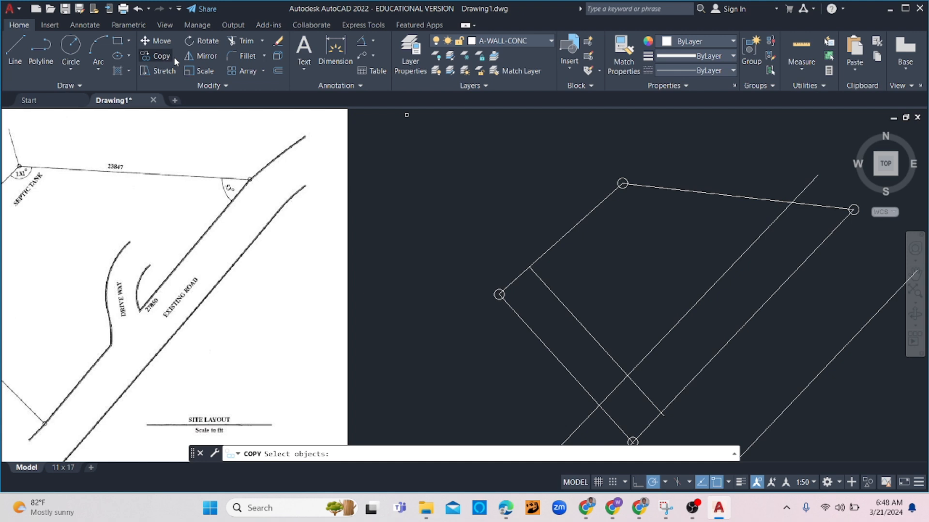
click(244, 56)
click(622, 369)
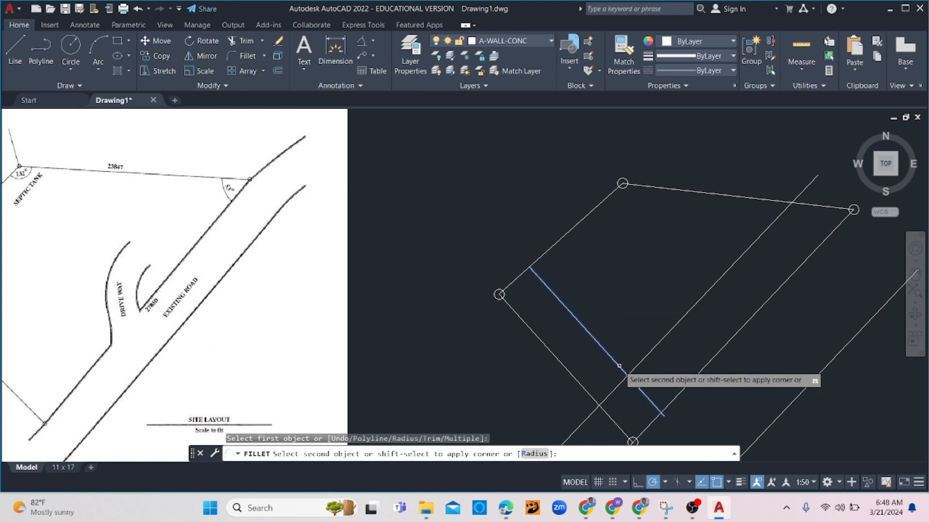
click(646, 356)
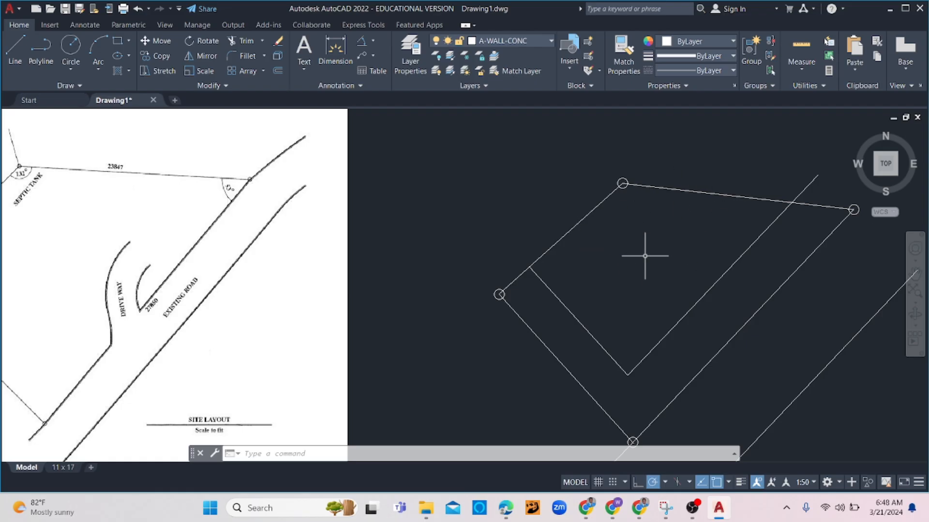
Offset the north and northwest boundary lines 900 mm into the plot
key(Return)
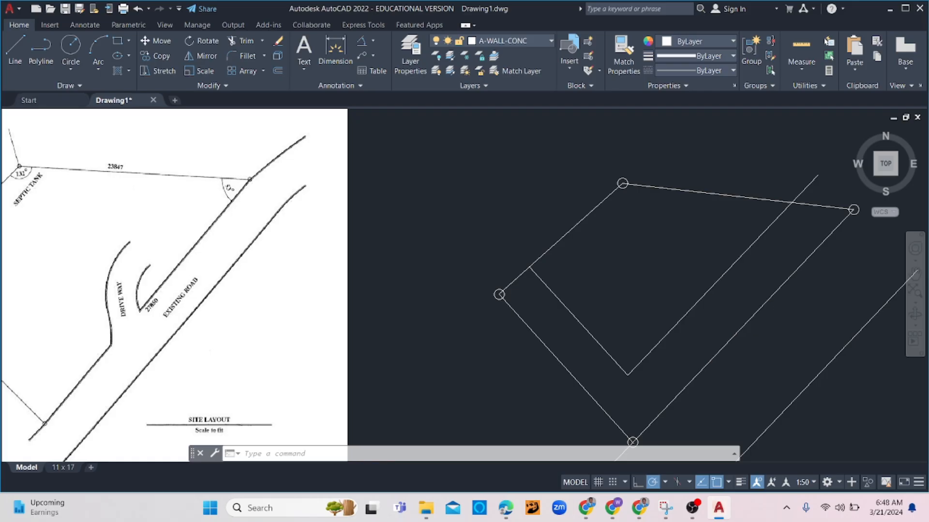
text(900)
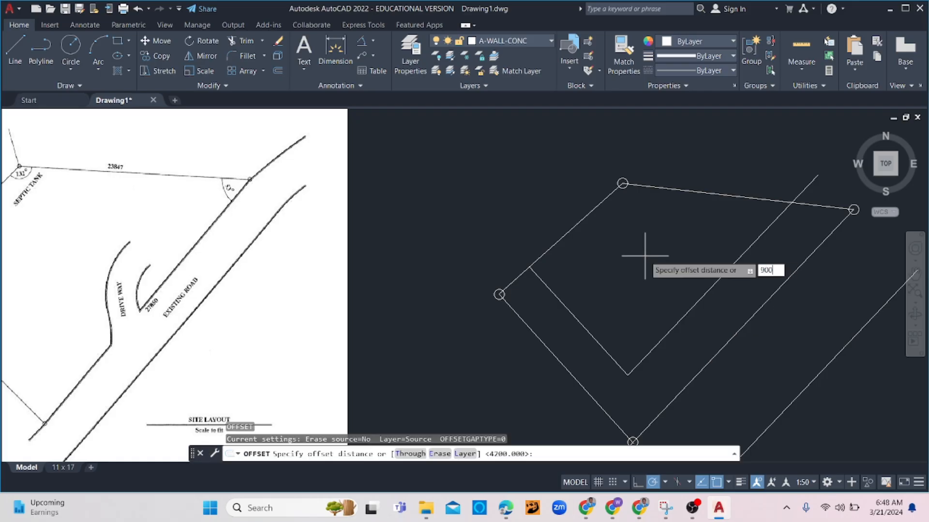
key(Return)
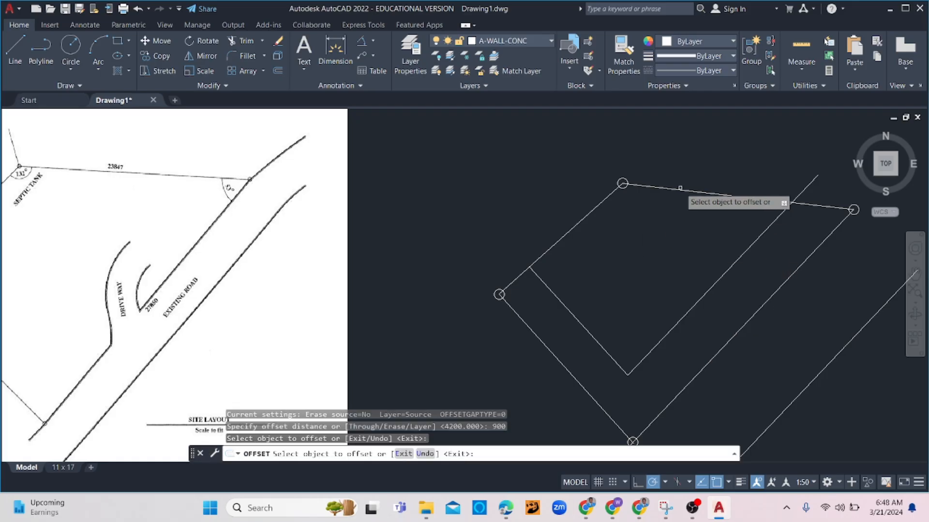
click(674, 188)
click(674, 195)
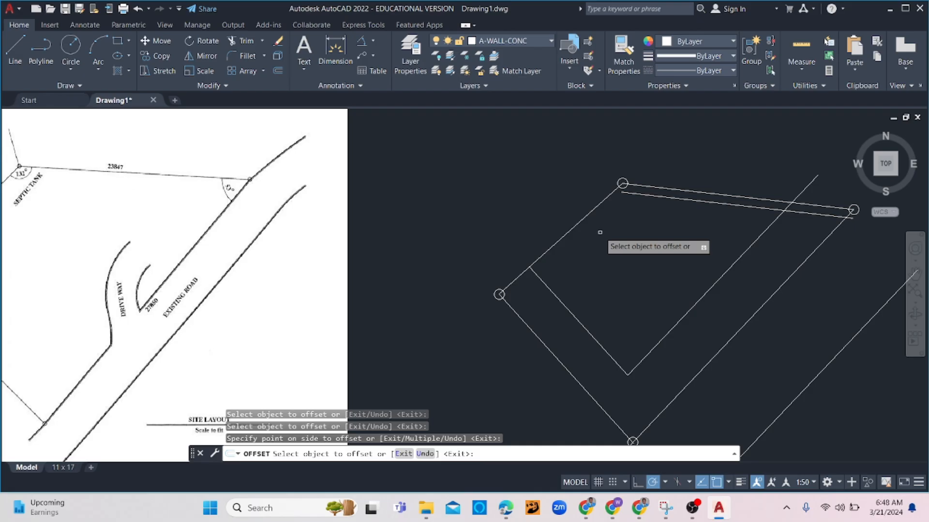
click(568, 227)
click(604, 262)
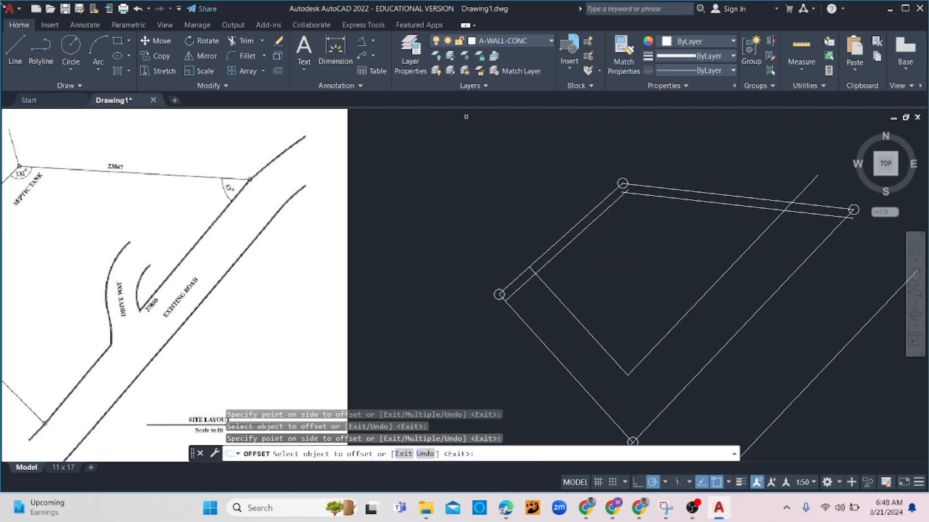
Fillet the three remaining corners of the setback outline to sharp corners using the 900 mm offset lines
click(235, 58)
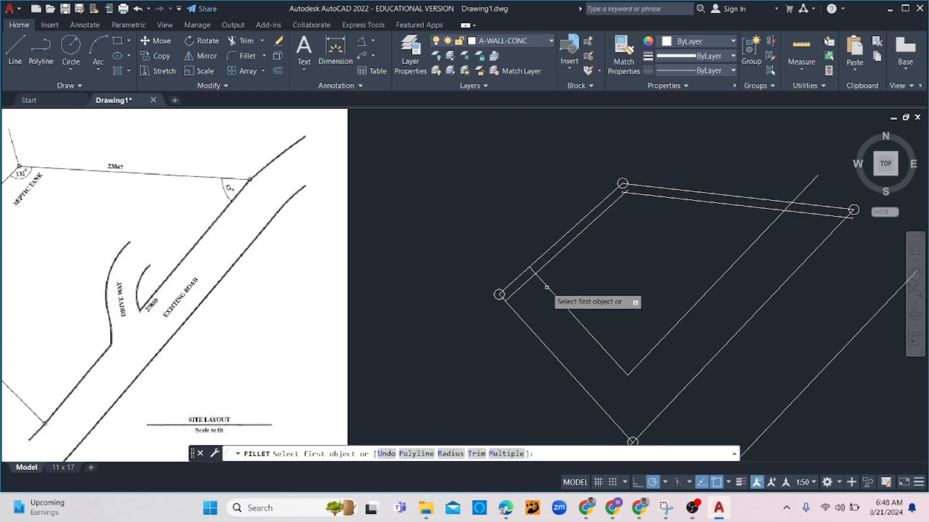
click(545, 285)
click(545, 263)
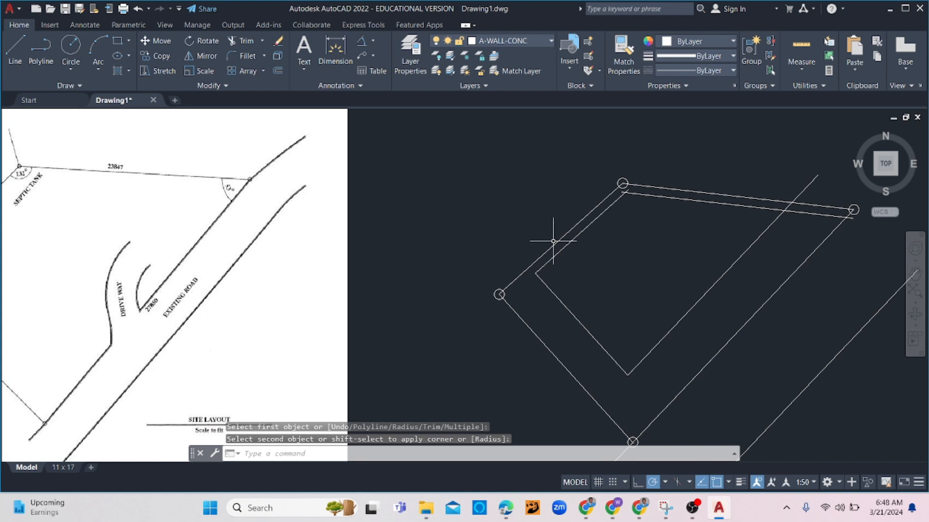
key(space)
click(614, 202)
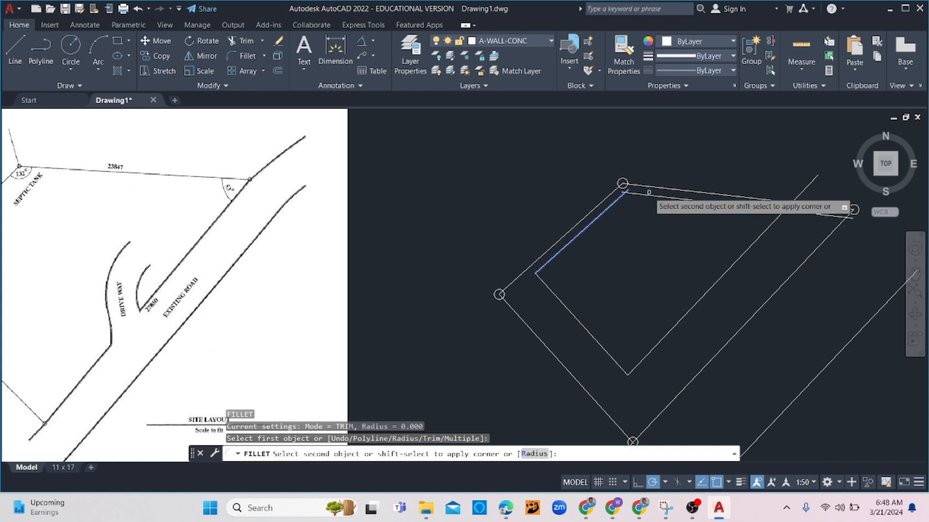
click(668, 196)
key(space)
click(779, 221)
click(766, 207)
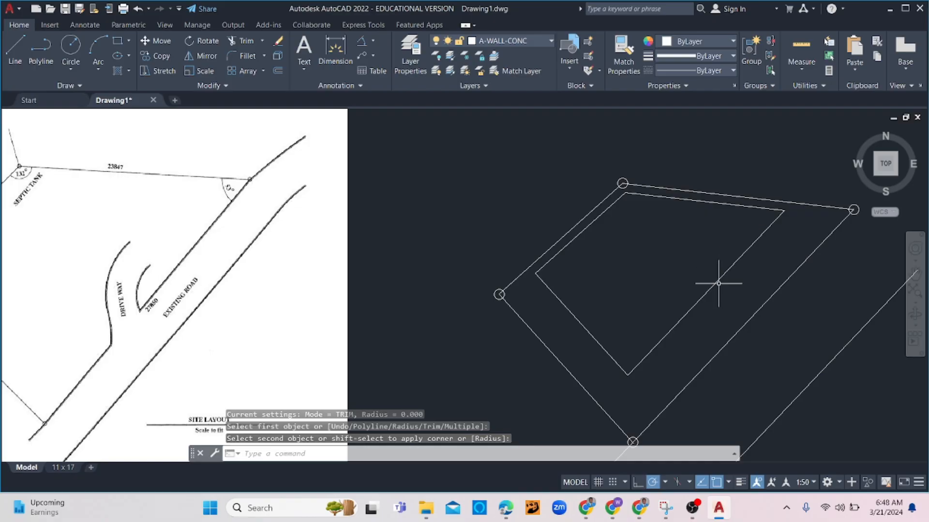
Delete the two 900 mm setback lines along the north and northwest boundaries
key(Escape)
scroll(623, 198, up, 3)
click(622, 199)
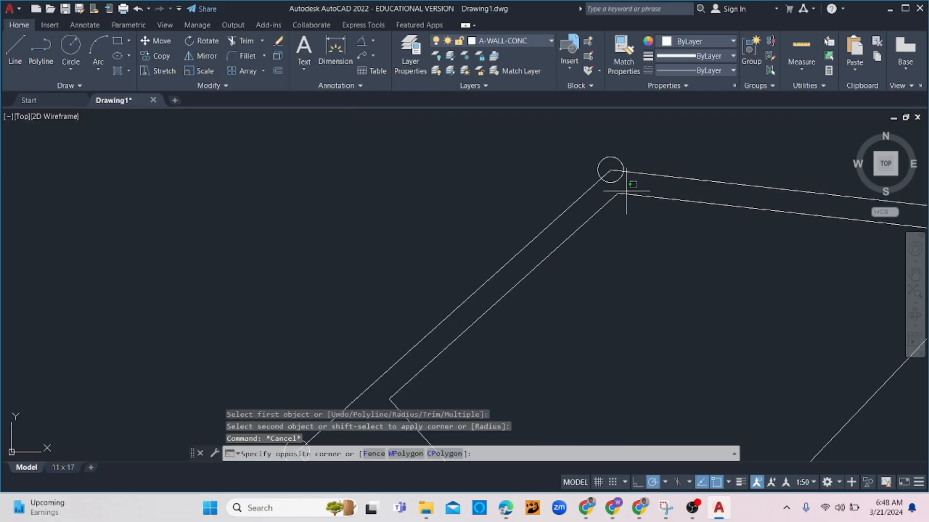
click(616, 203)
key(Delete)
Offset the northwest and north boundary lines 1500 mm into the plot
text(o)
key(Return)
text(1500)
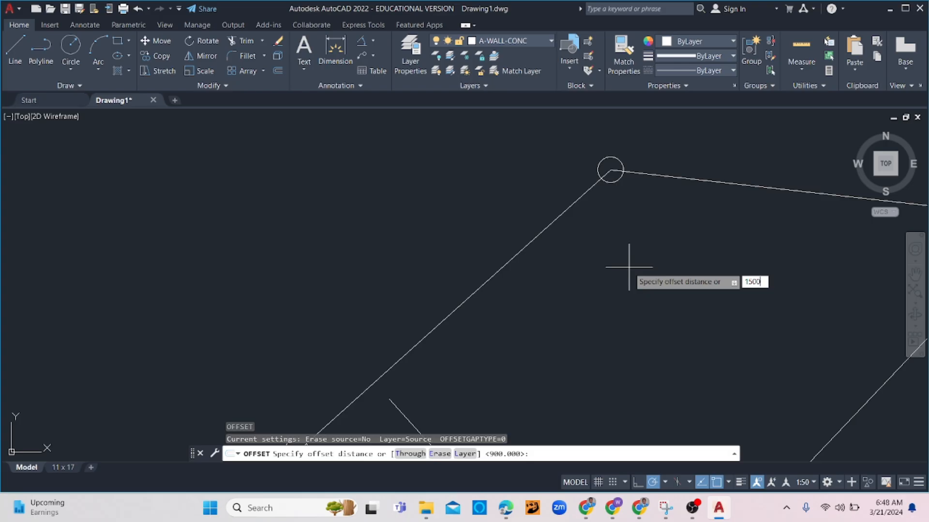
key(Return)
click(467, 296)
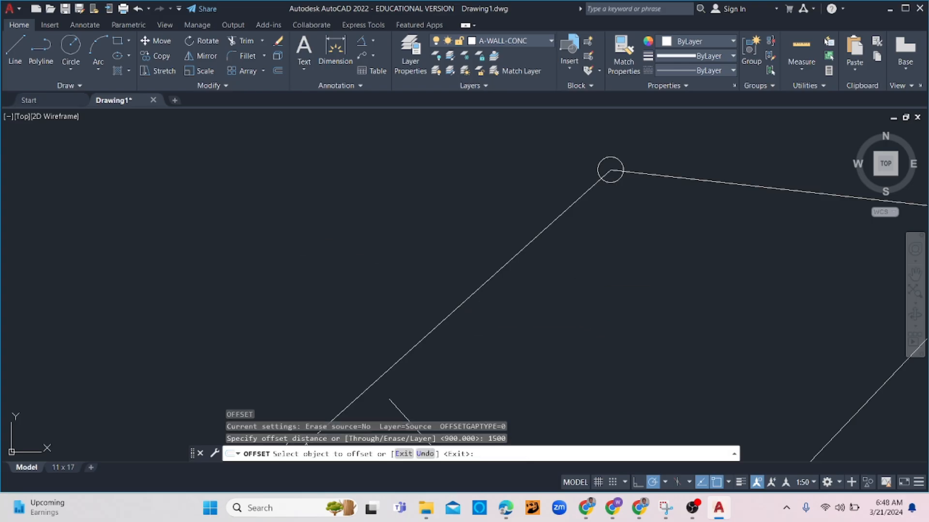
click(484, 307)
click(656, 177)
click(637, 243)
Fillet the west, north and northeast corners where the 1500 mm offsets meet the other setback lines, closing the outline with sharp corners
scroll(549, 260, down, 5)
scroll(547, 311, up, 2)
middle_drag(547, 310, 510, 274)
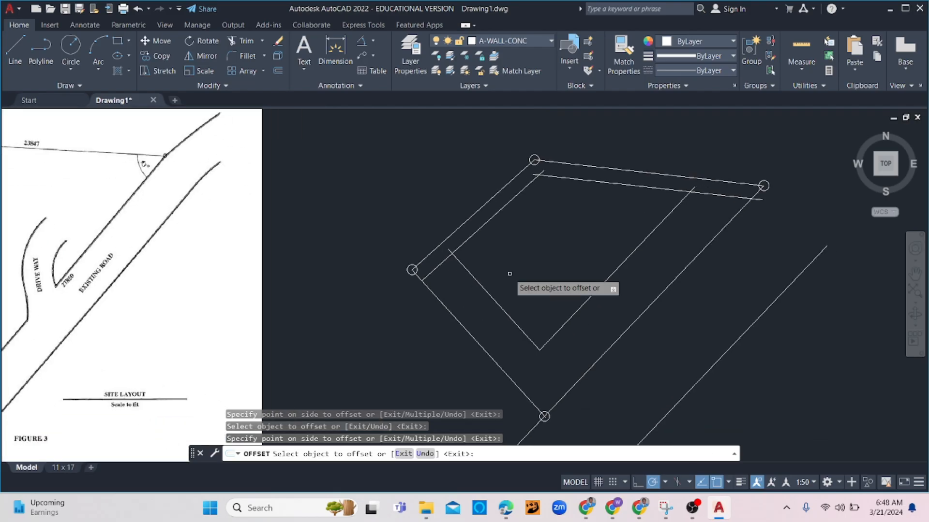
click(244, 55)
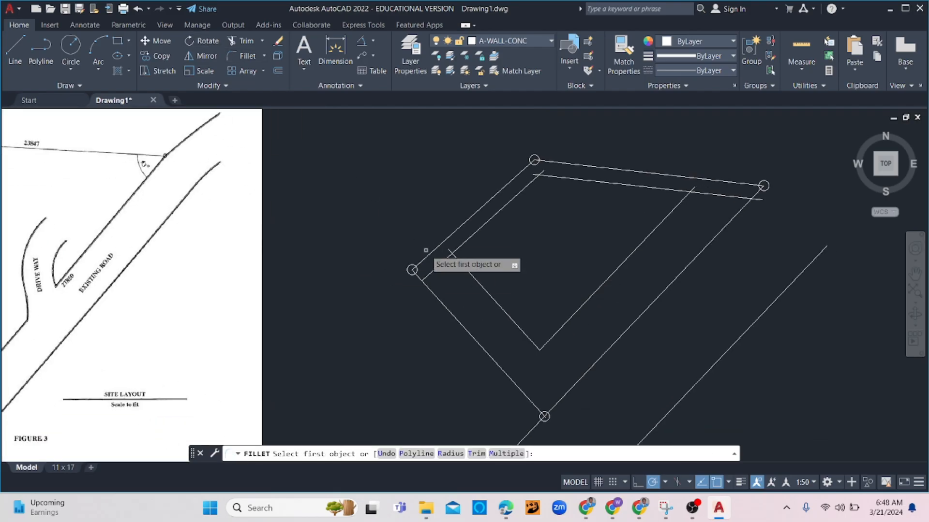
click(460, 246)
click(458, 263)
key(Return)
click(586, 182)
click(525, 189)
key(Return)
click(631, 189)
click(676, 209)
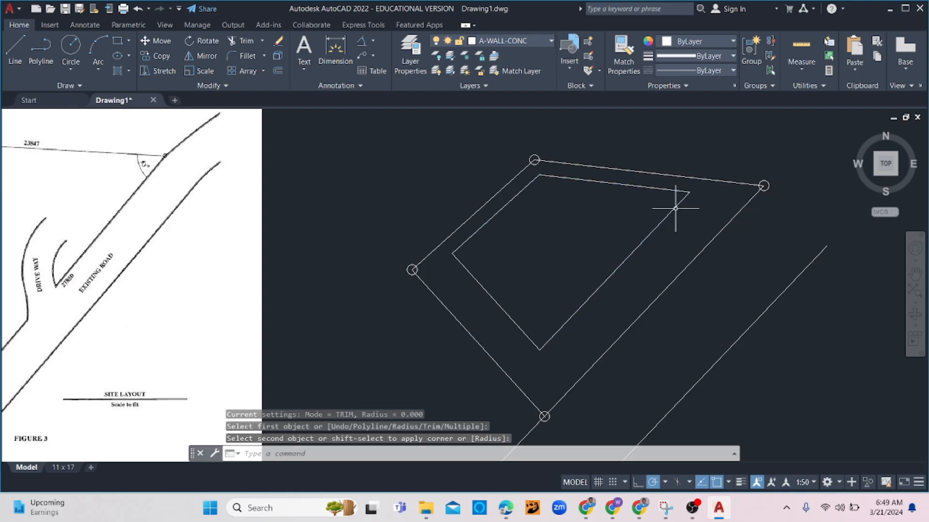
key(Escape)
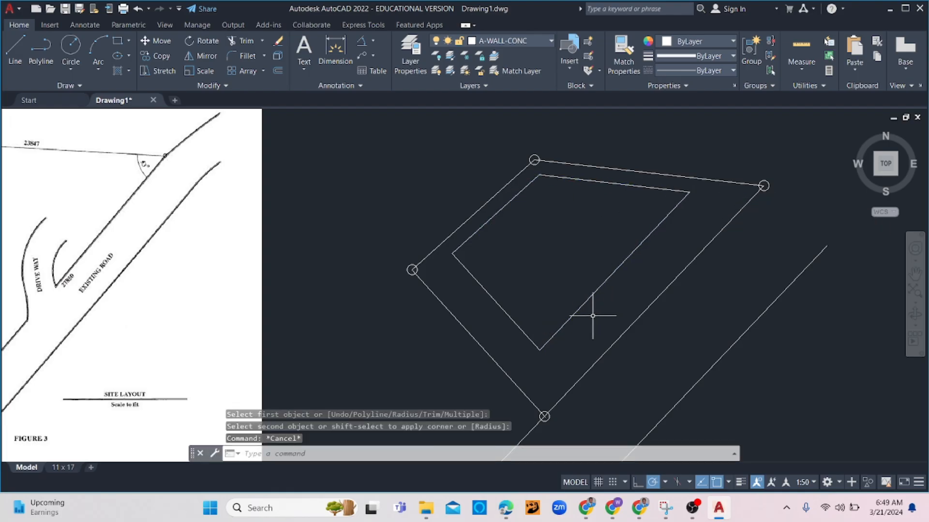
Copy the whole building with its roof to the empty area just above the site plot
scroll(582, 321, down, 6)
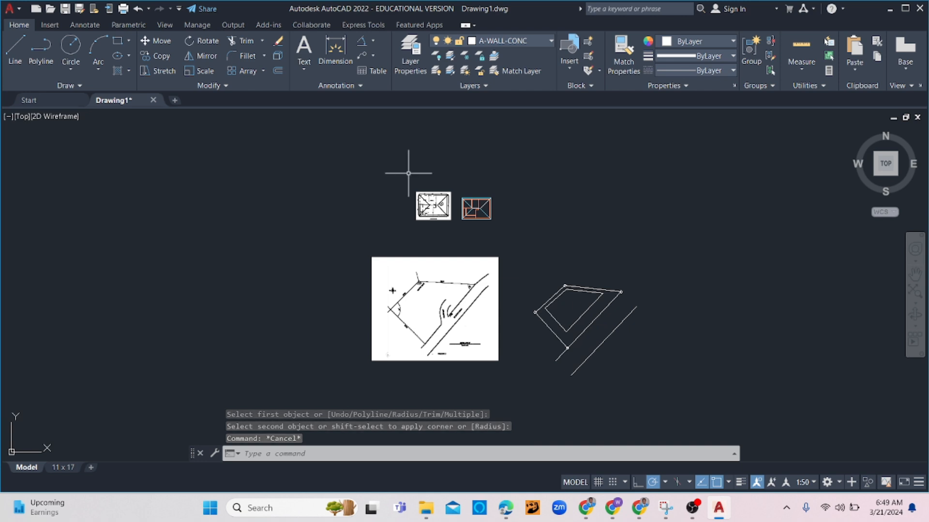
scroll(526, 239, up, 4)
click(475, 121)
click(356, 223)
text(co)
key(Return)
click(381, 215)
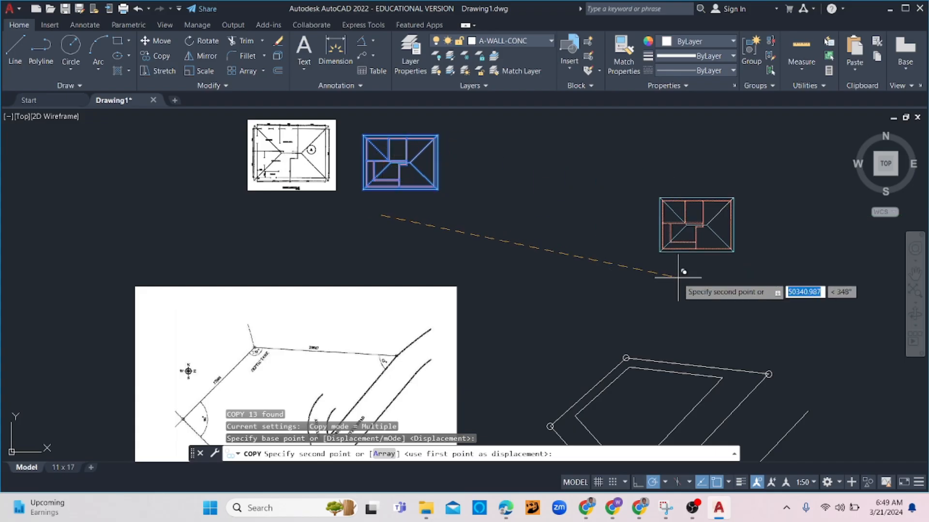
click(683, 272)
key(Escape)
click(766, 179)
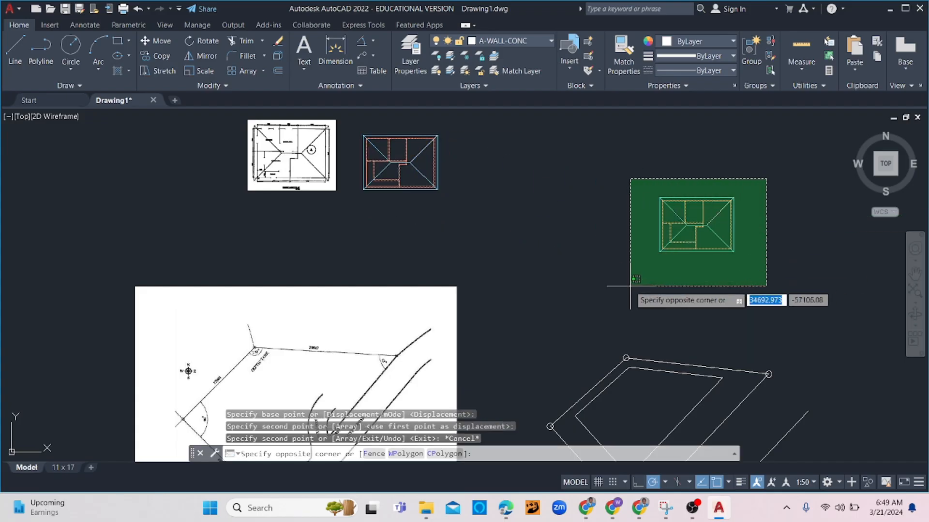
key(Escape)
key(Escape)
Match the copied building's northeast hip line to the properties of the roof outline
scroll(784, 207, up, 8)
text(ma)
key(Return)
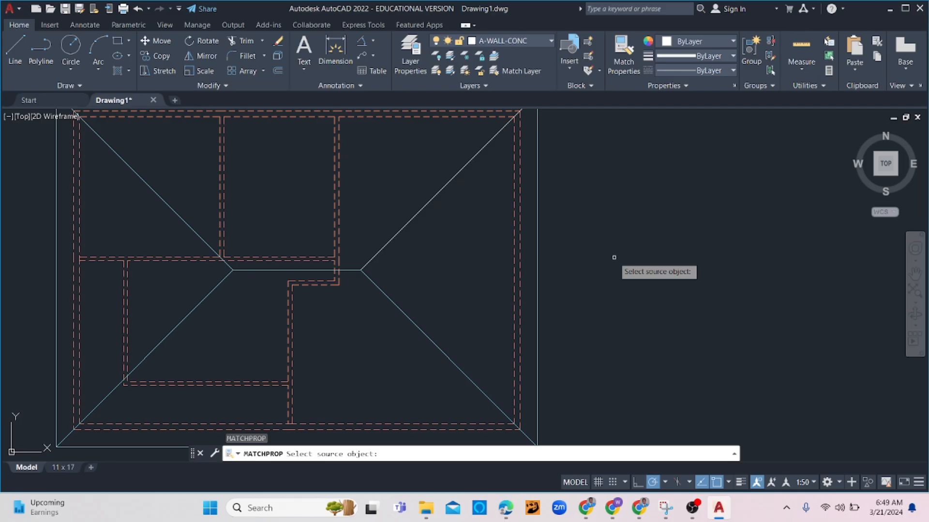
click(537, 261)
click(441, 161)
click(400, 260)
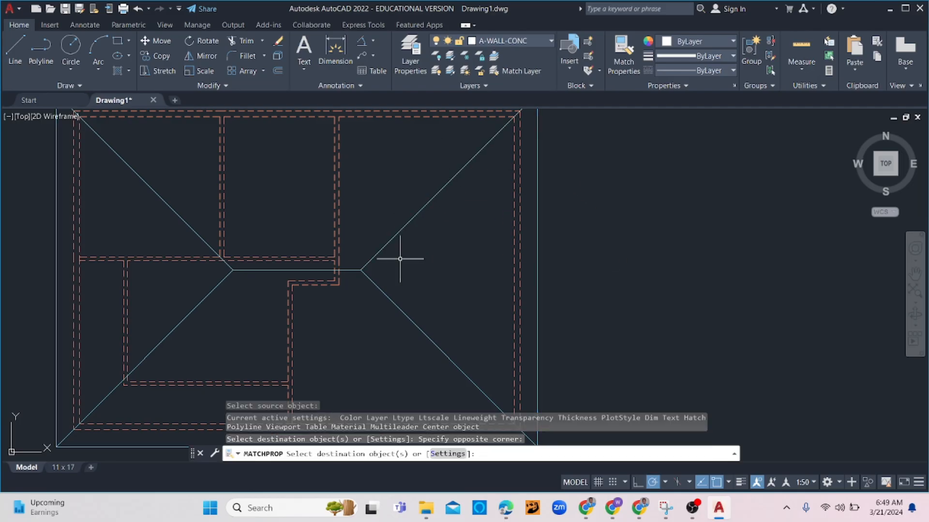
key(Escape)
Group all the objects of the copied building above the site plot, including its walls and roof lines
scroll(435, 257, down, 4)
click(491, 173)
click(253, 357)
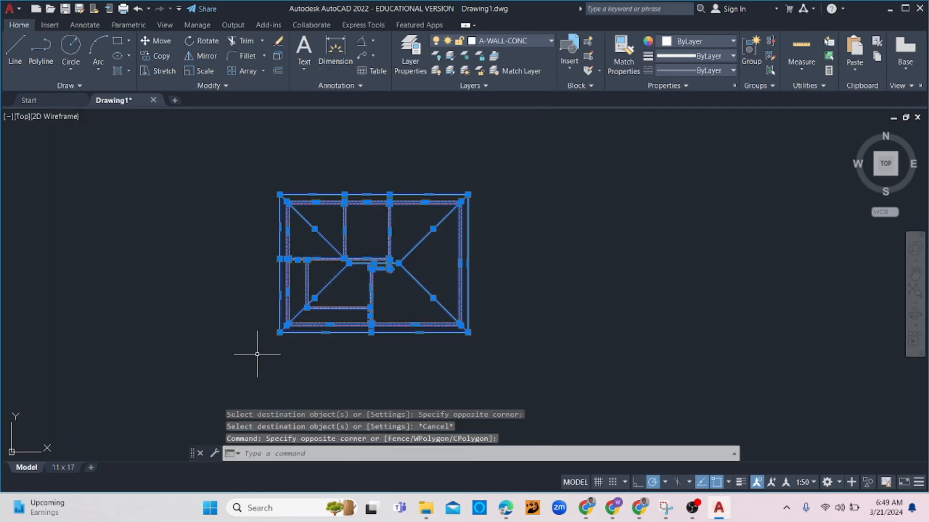
text(group)
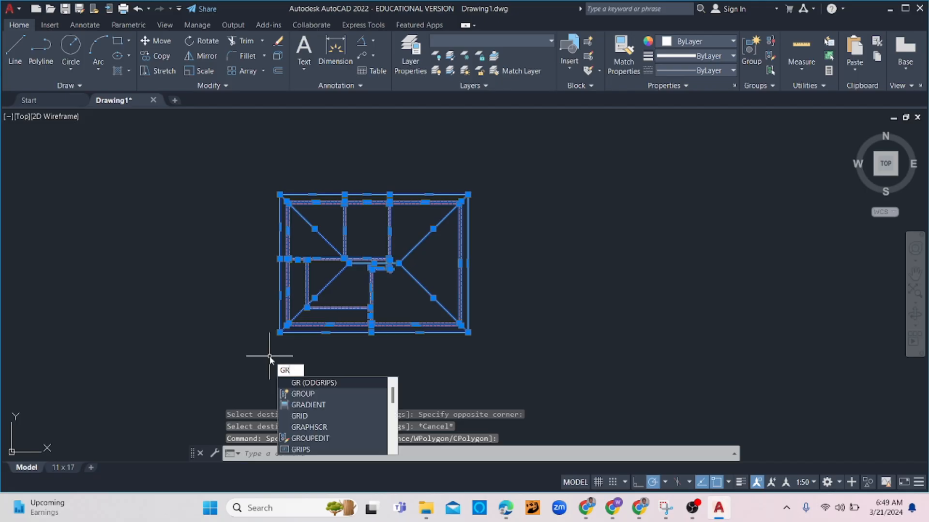
key(Return)
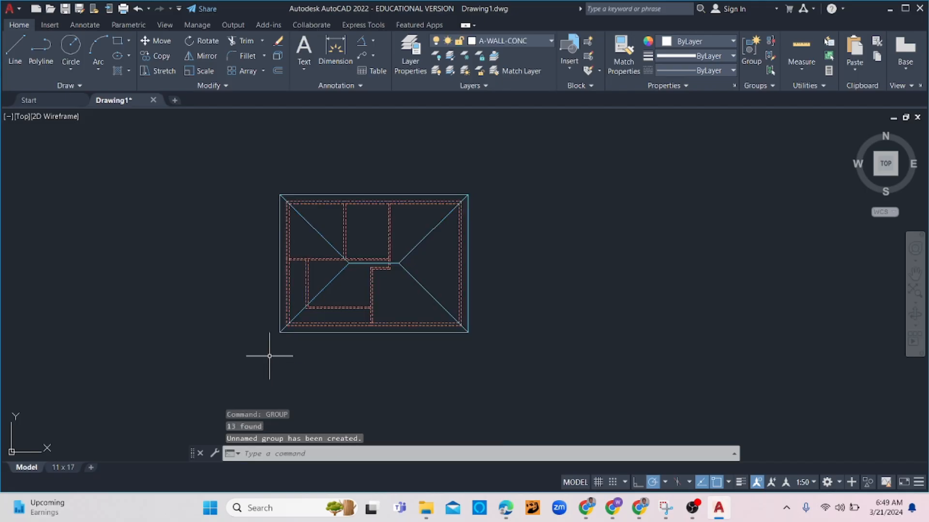
click(363, 331)
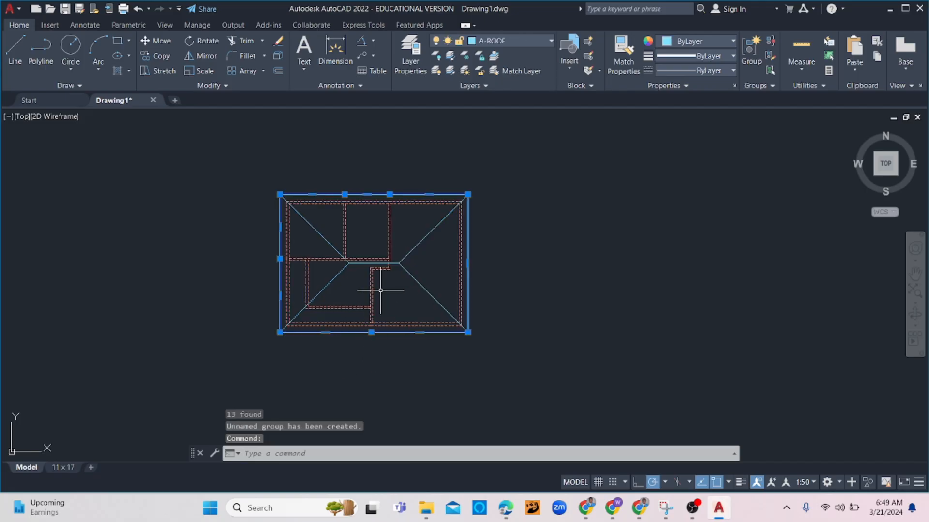
key(Escape)
Copy the grouped building by its southwest outer wall corner to the south corner of the setback outline, checking the required position in the PDF brief
click(499, 182)
click(253, 373)
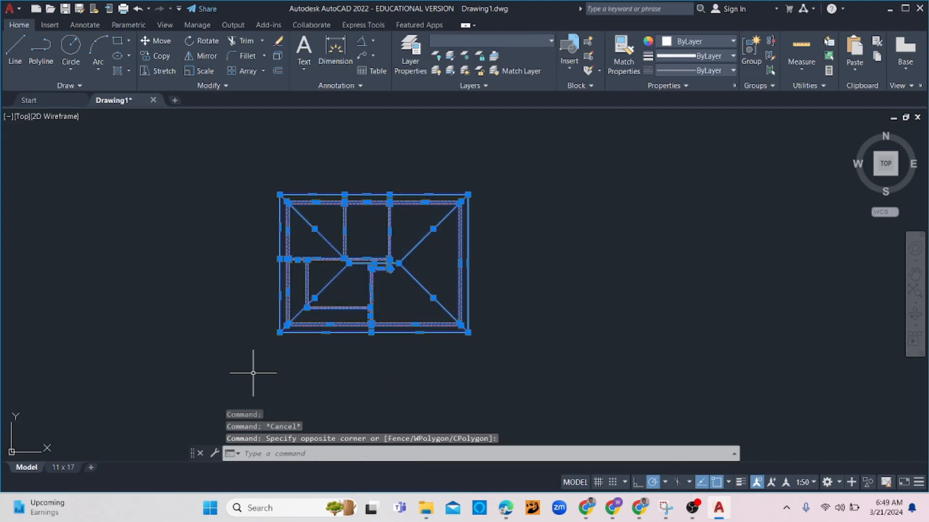
text(cp)
key(Return)
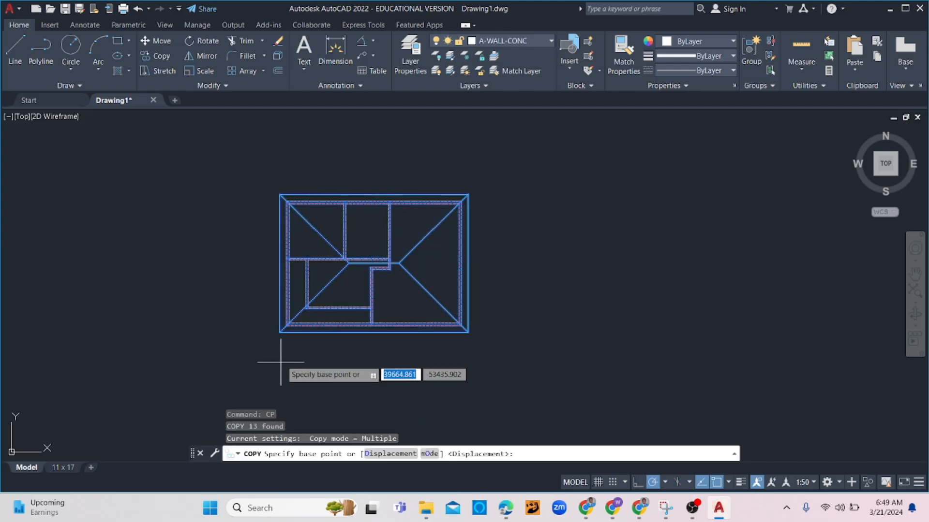
click(286, 325)
scroll(339, 334, down, 8)
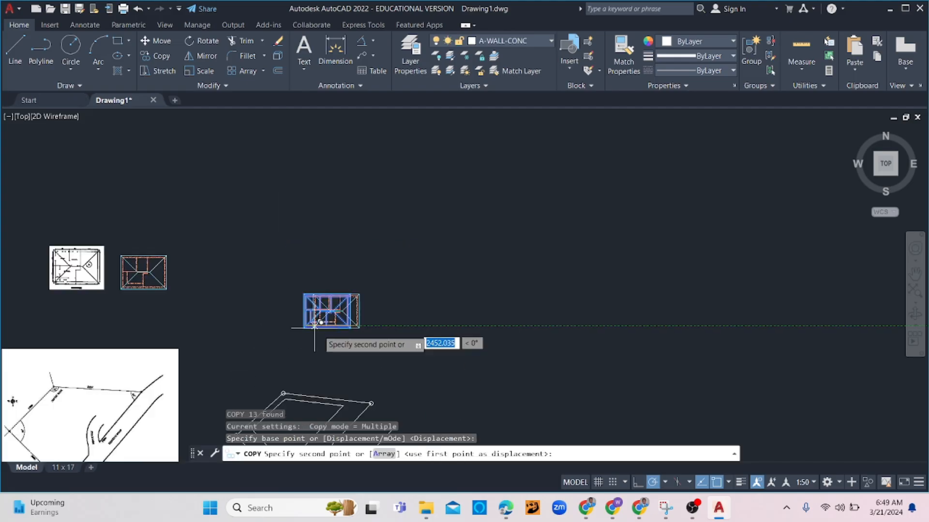
middle_drag(314, 368, 430, 325)
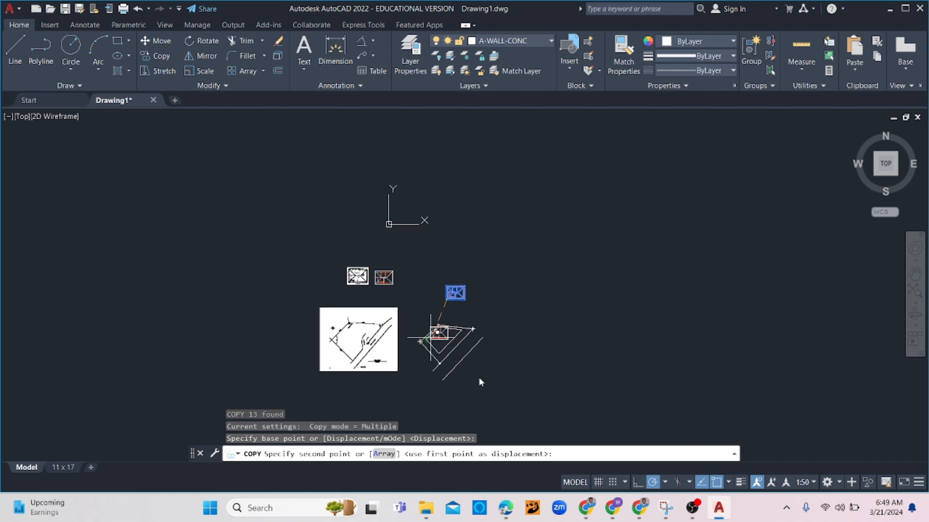
click(513, 514)
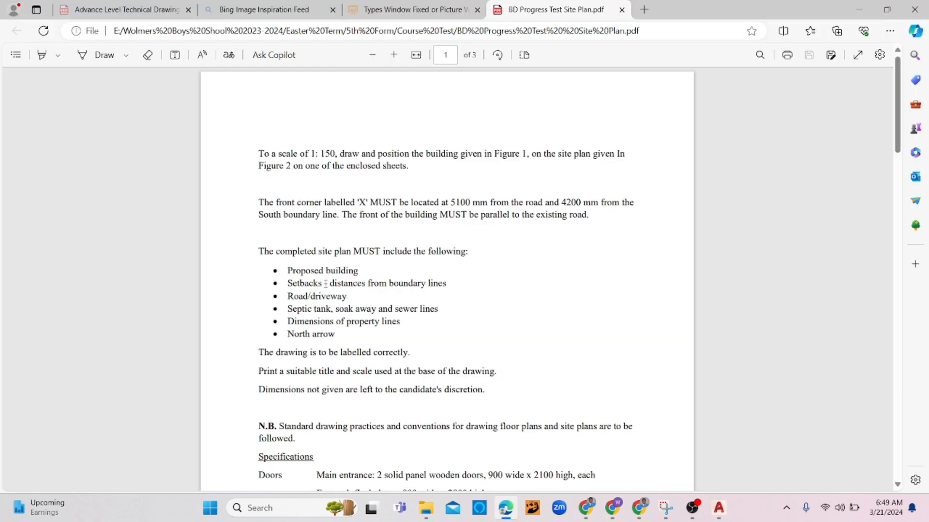
scroll(376, 233, down, 4)
scroll(377, 232, up, 3)
click(718, 508)
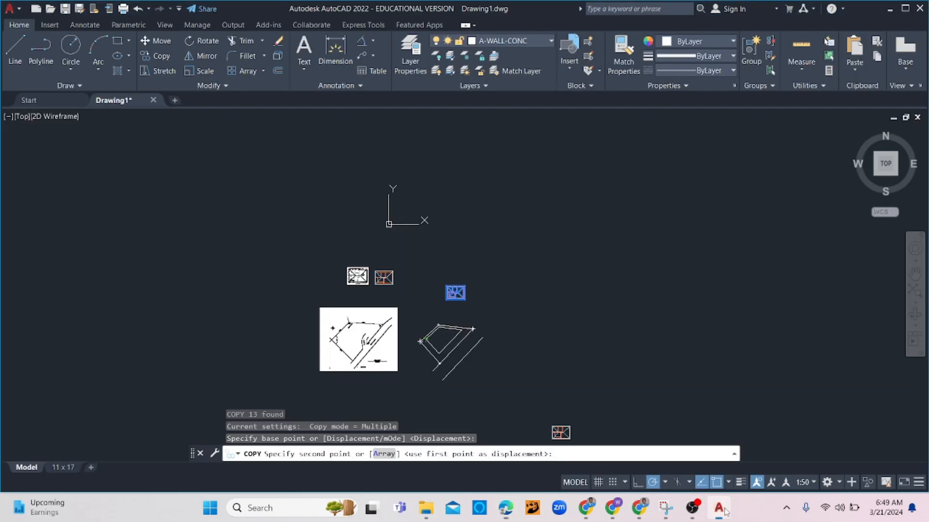
scroll(484, 334, up, 5)
scroll(401, 304, up, 2)
scroll(483, 272, down, 8)
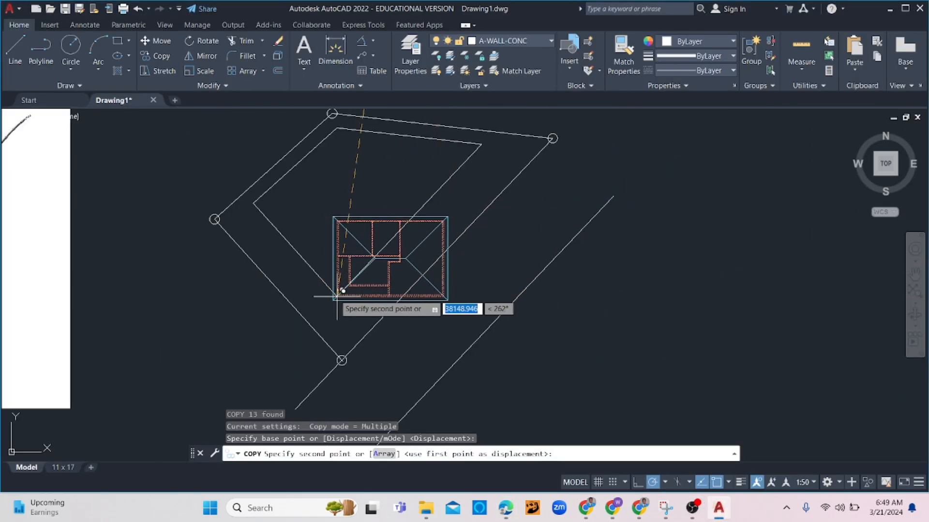
click(338, 296)
key(Escape)
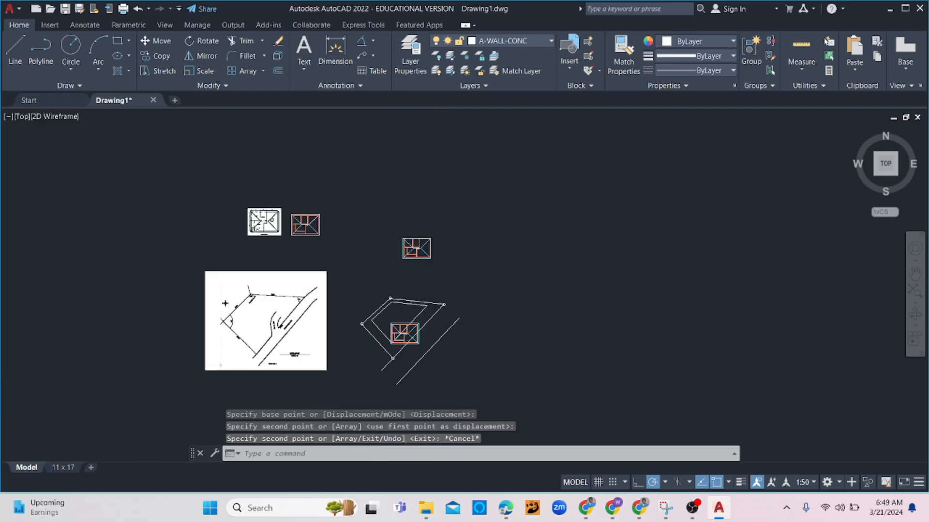
scroll(210, 282, up, 6)
scroll(221, 285, down, 8)
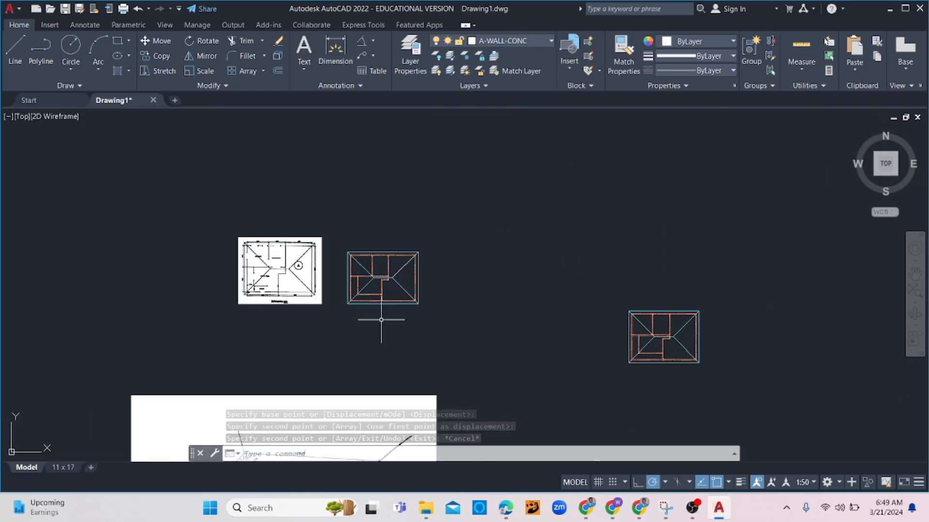
scroll(532, 348, down, 2)
scroll(532, 347, down, 2)
middle_drag(549, 349, 505, 232)
scroll(522, 301, up, 8)
scroll(530, 300, up, 2)
middle_drag(529, 292, 507, 228)
scroll(556, 175, down, 2)
click(459, 163)
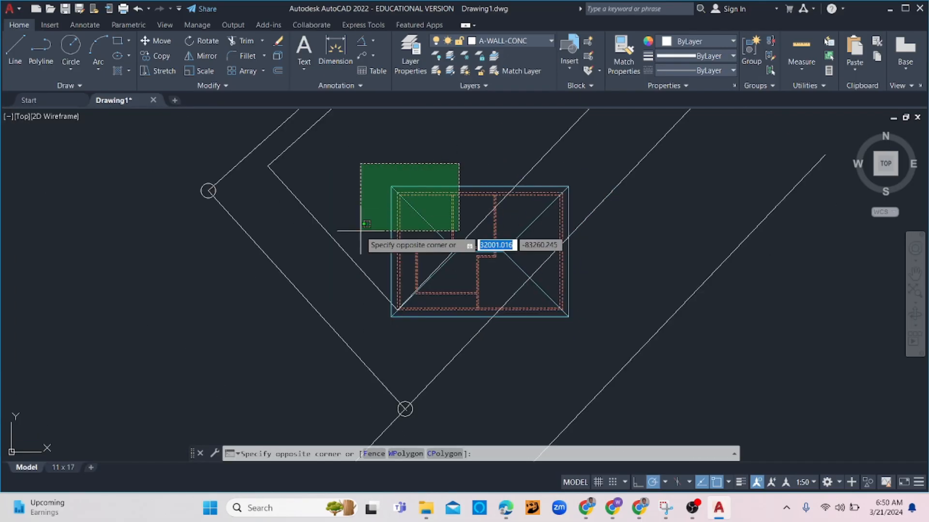
click(361, 231)
scroll(483, 207, down, 2)
scroll(482, 228, up, 2)
scroll(486, 230, up, 2)
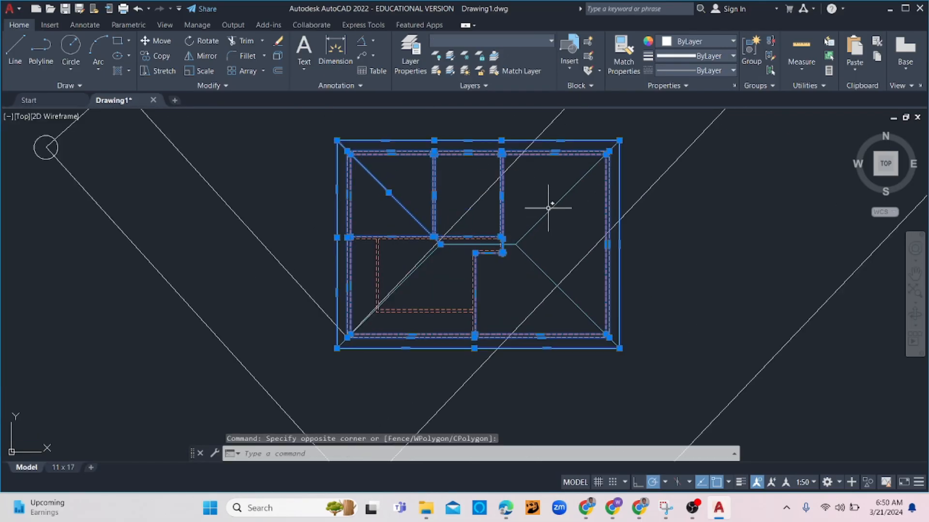
click(553, 184)
click(494, 258)
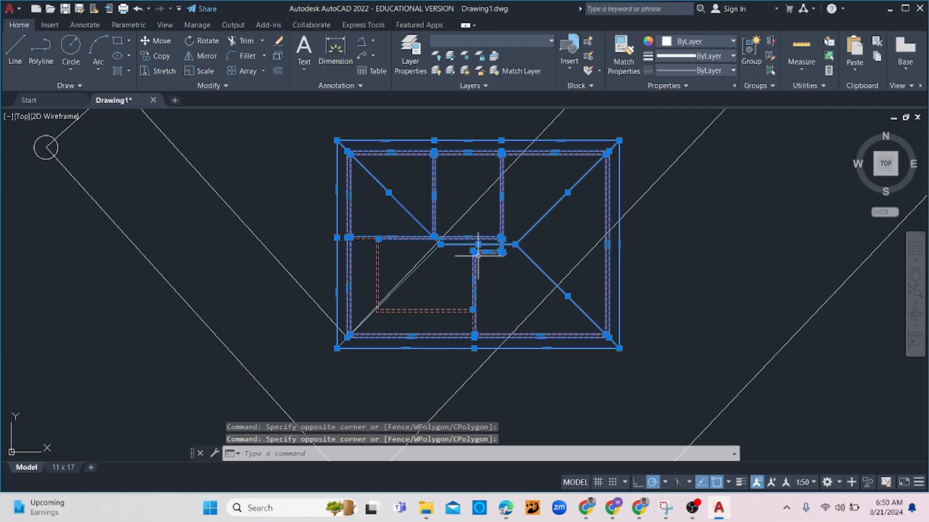
click(488, 269)
click(435, 321)
click(392, 219)
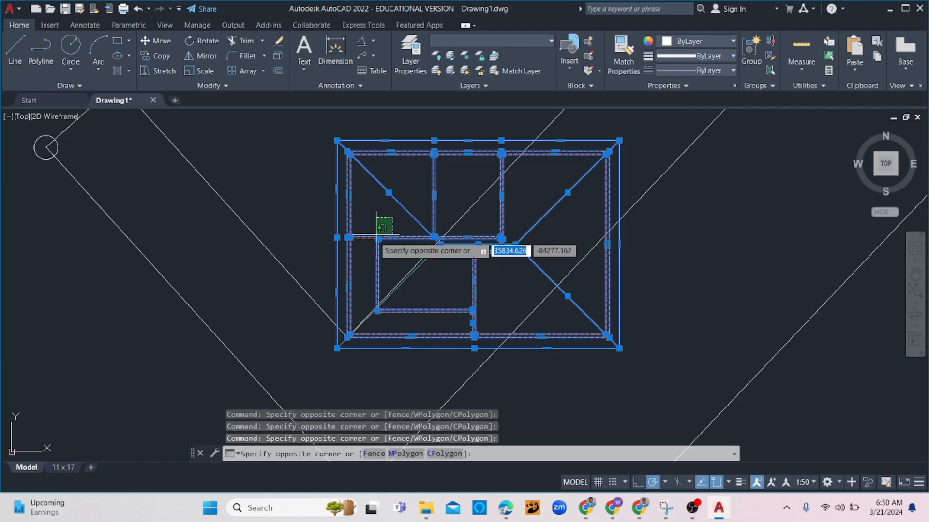
click(345, 263)
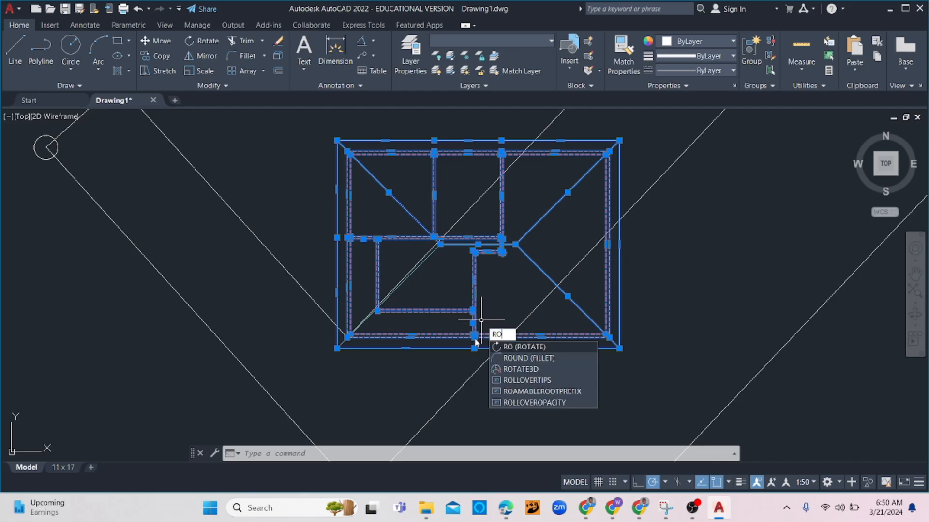
key(Escape)
key(Escape)
Measure the angle between the southeast setback line and the building's south outer wall using an angular dimension, without placing it
scroll(303, 316, up, 2)
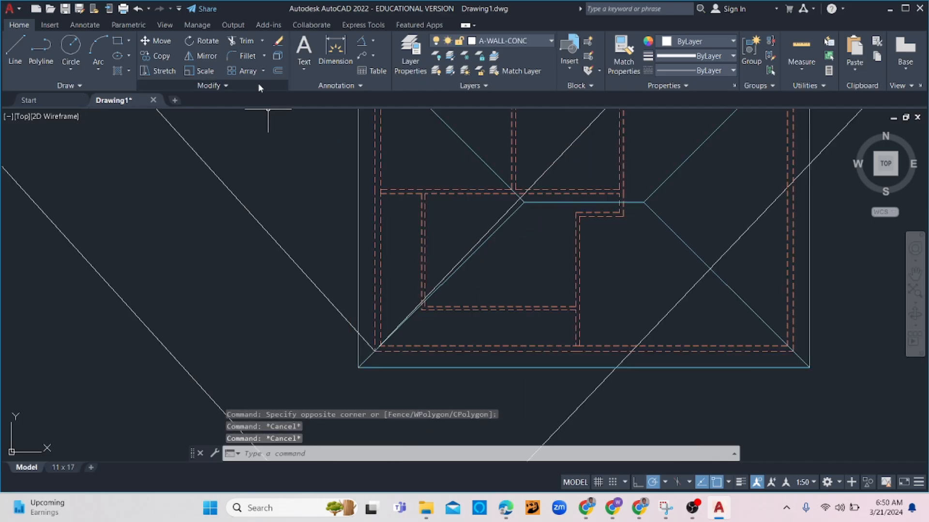
click(362, 41)
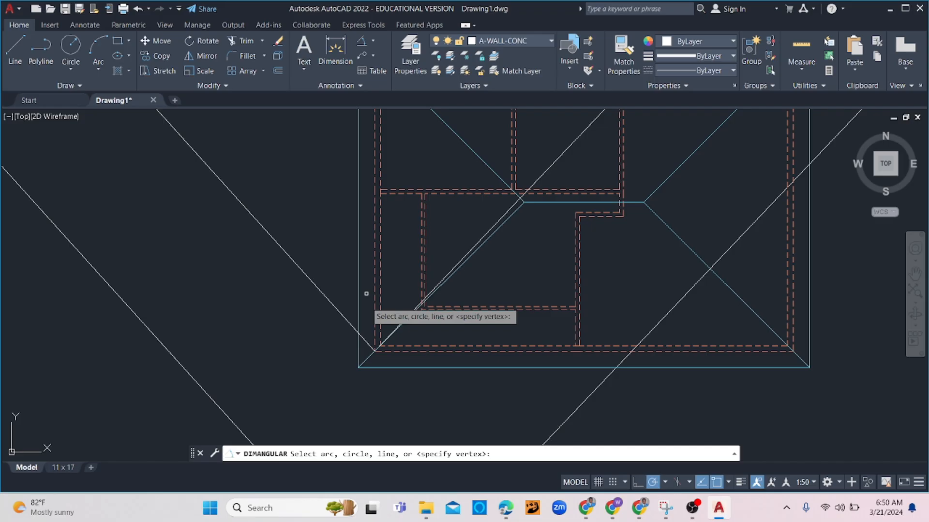
click(375, 334)
click(367, 344)
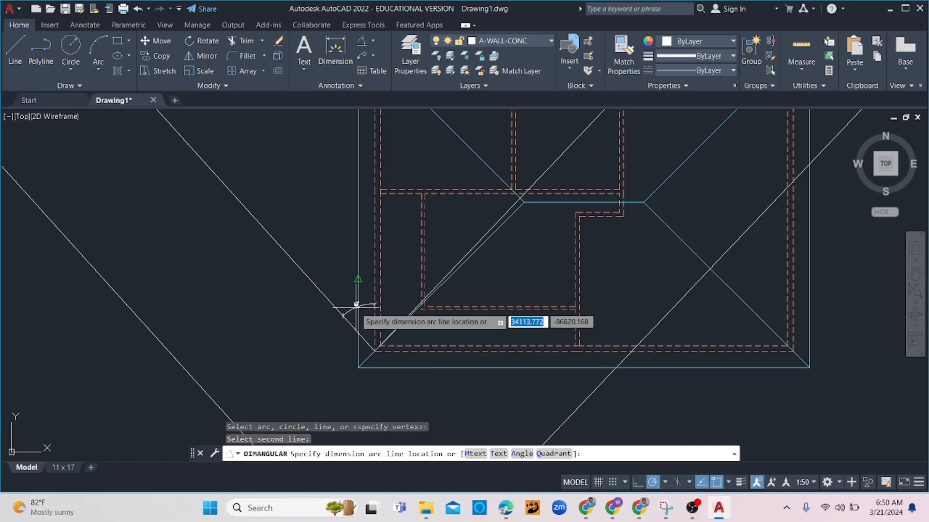
key(Escape)
scroll(421, 328, up, 5)
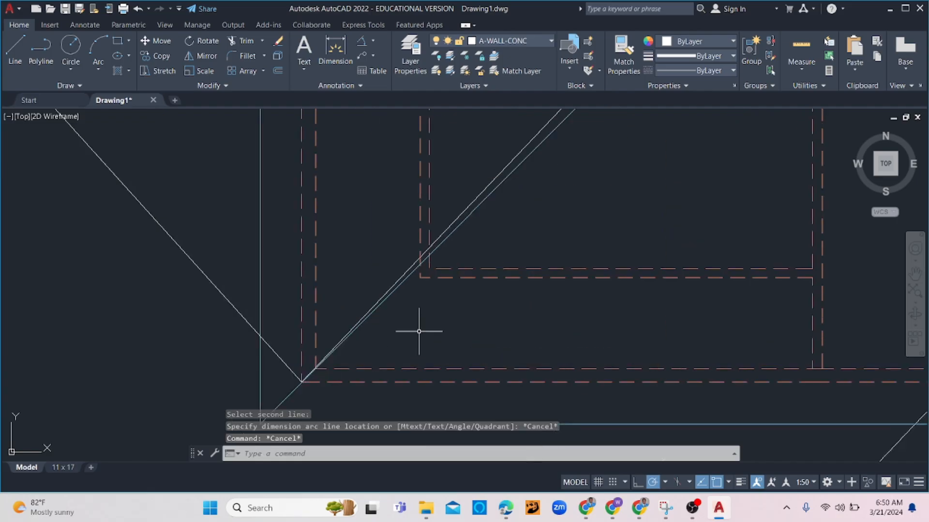
click(361, 41)
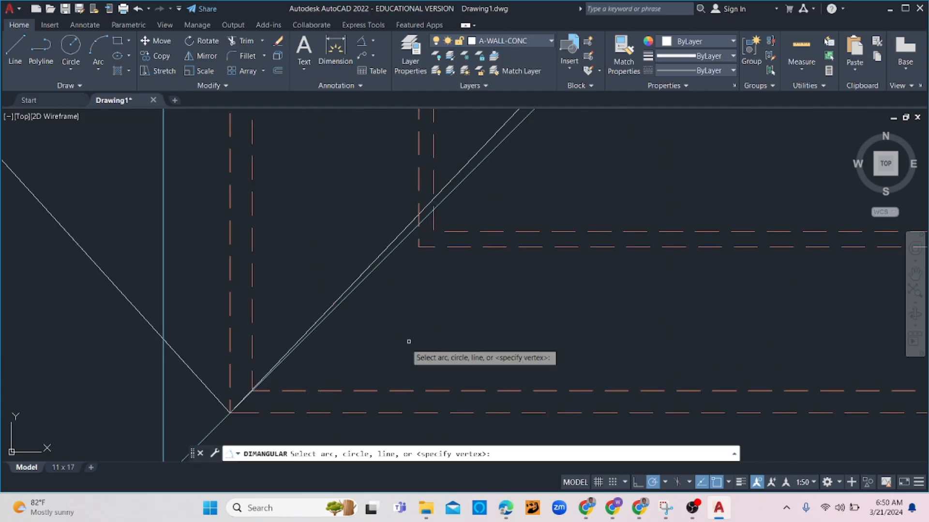
click(324, 313)
scroll(329, 316, down, 2)
scroll(348, 362, down, 3)
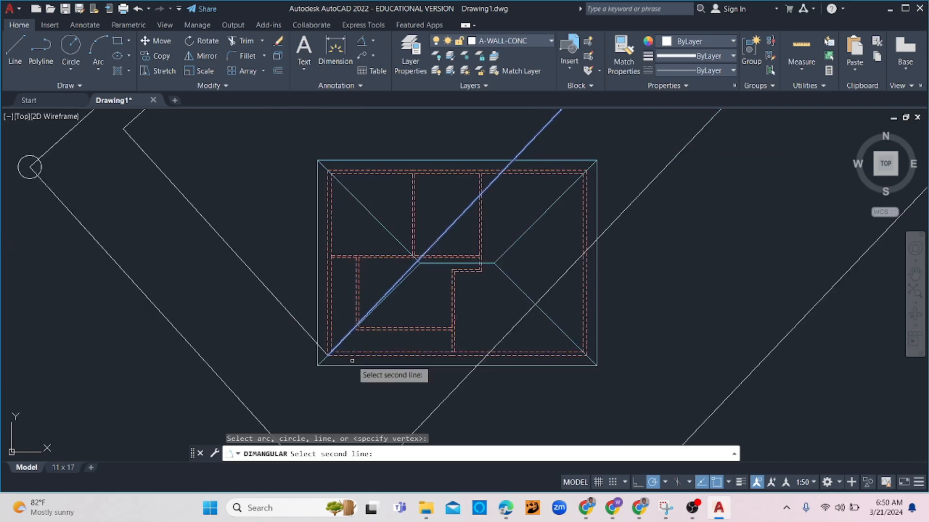
scroll(348, 362, up, 5)
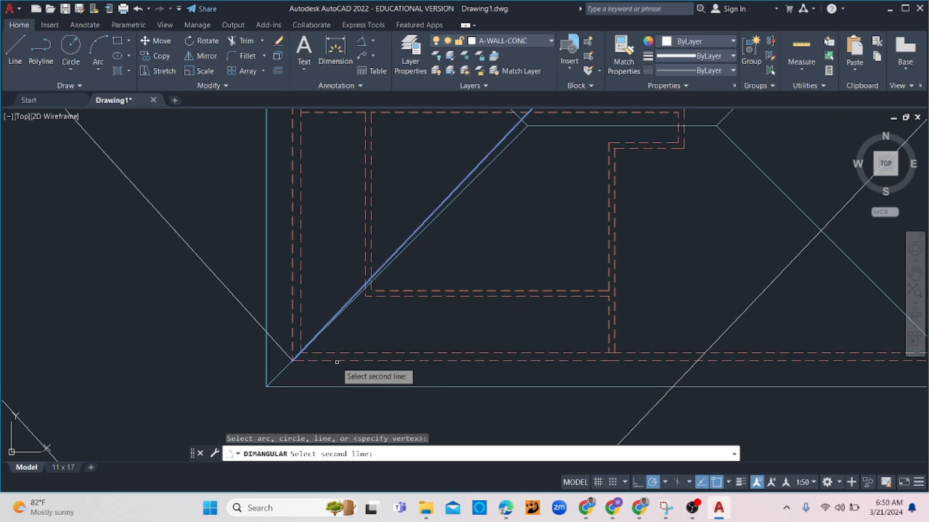
click(338, 362)
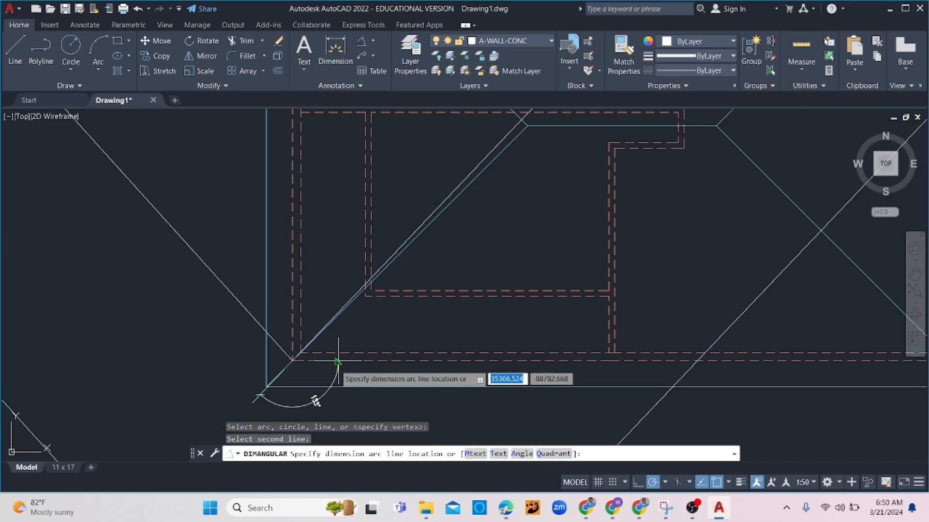
scroll(353, 334, up, 6)
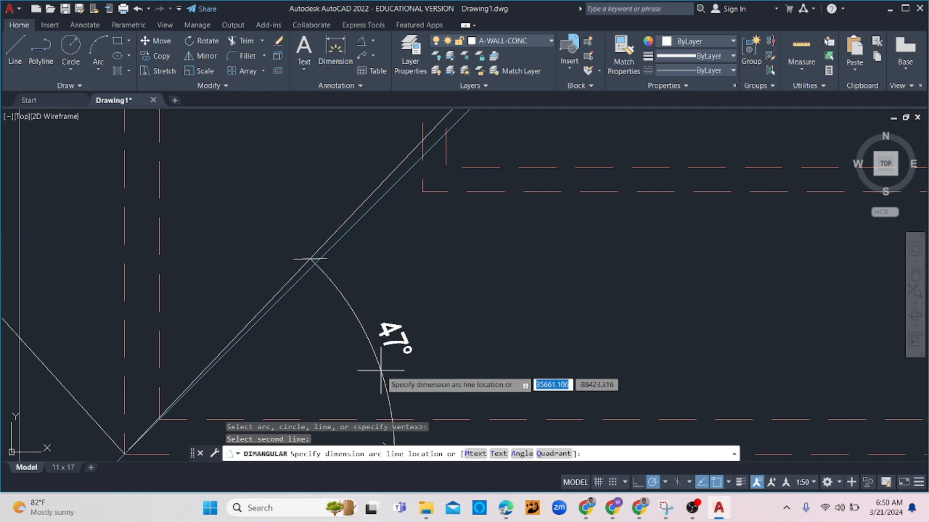
key(Escape)
Rotate the whole building on the plot by 47° about its outer wall corner at the south corner of the setback outline
scroll(381, 371, down, 8)
click(413, 218)
click(358, 281)
click(484, 251)
click(425, 280)
click(466, 211)
click(379, 341)
click(553, 287)
click(489, 334)
shift+click(687, 143)
shift+click(499, 158)
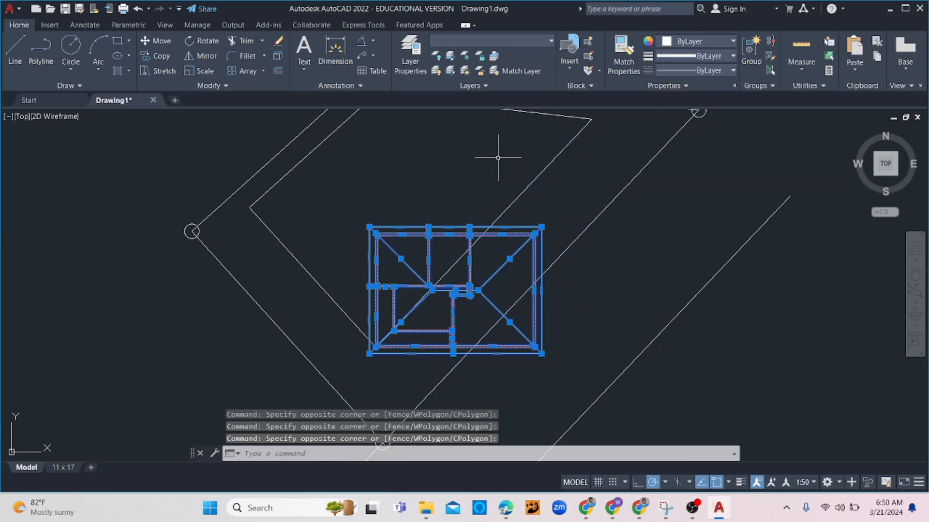
text(ro)
key(Return)
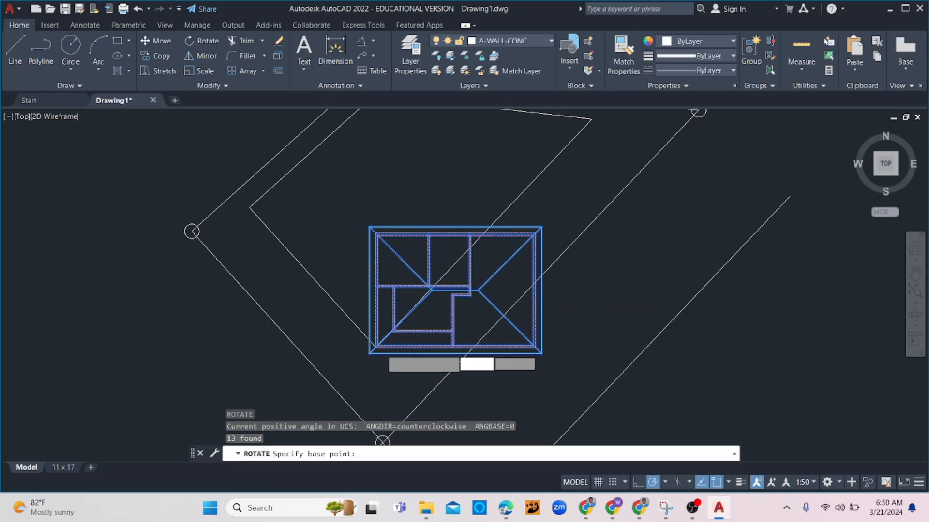
scroll(376, 349, up, 5)
click(352, 342)
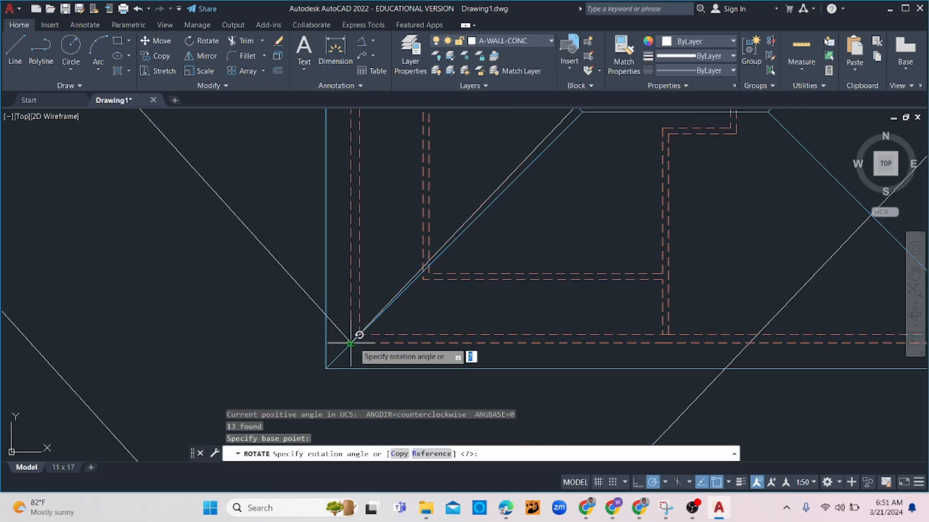
text(47)
key(Return)
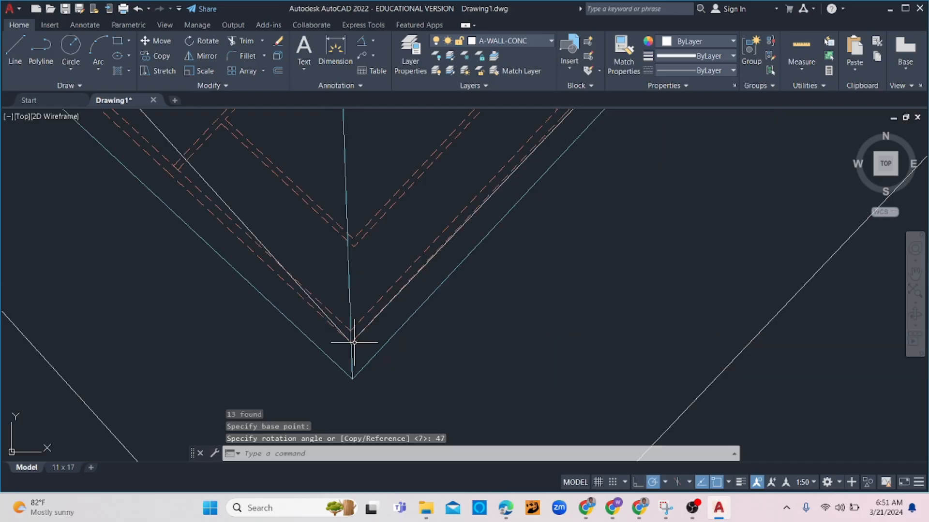
scroll(435, 184, down, 8)
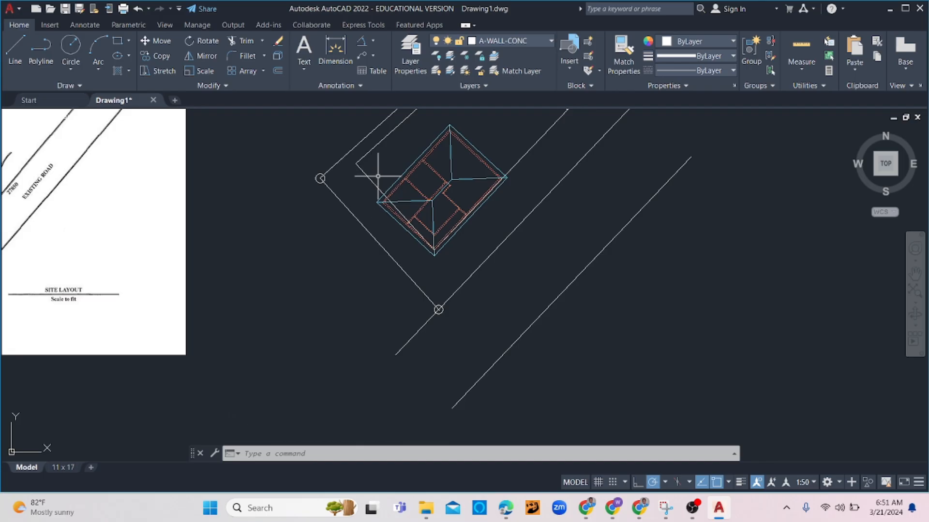
click(378, 177)
click(336, 175)
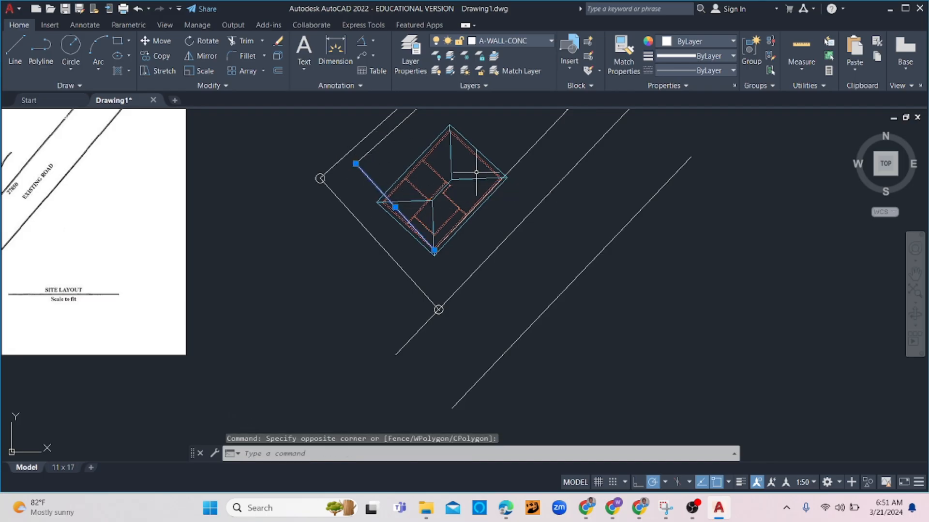
middle_drag(531, 181, 524, 297)
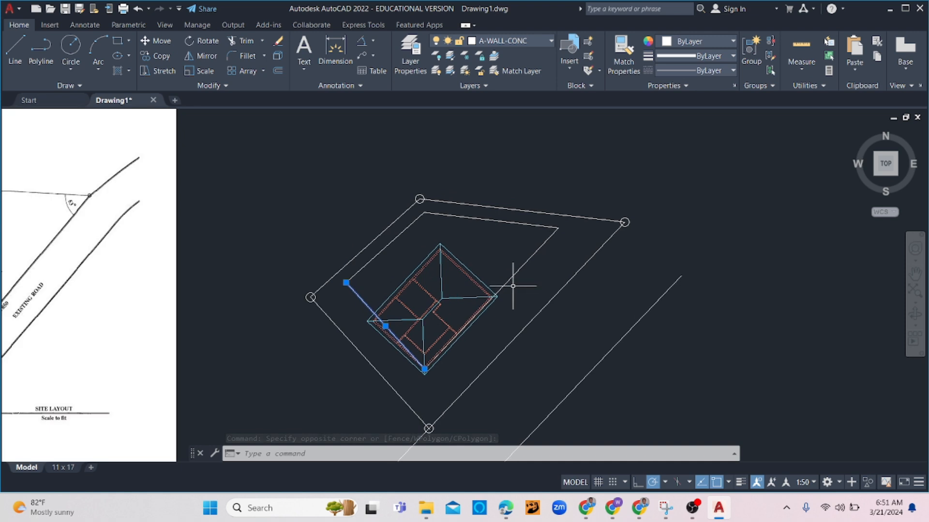
key(Escape)
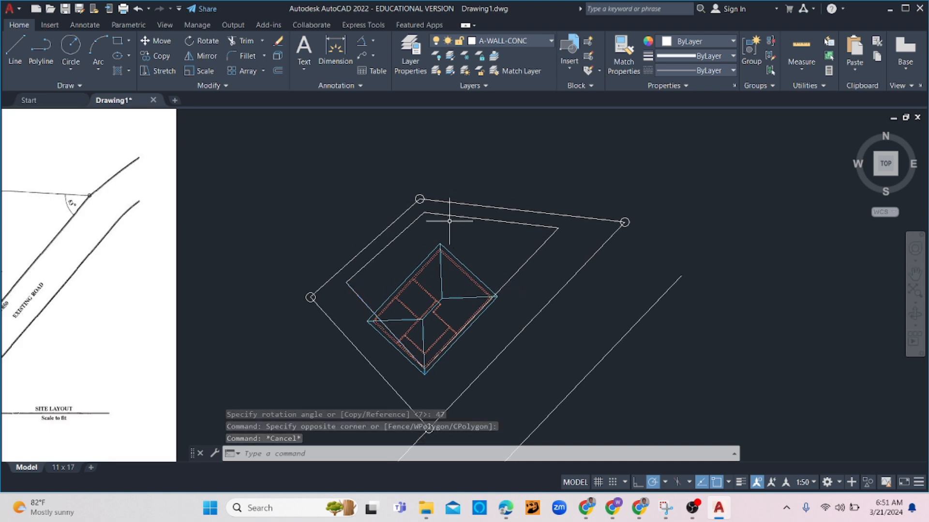
click(435, 215)
key(Escape)
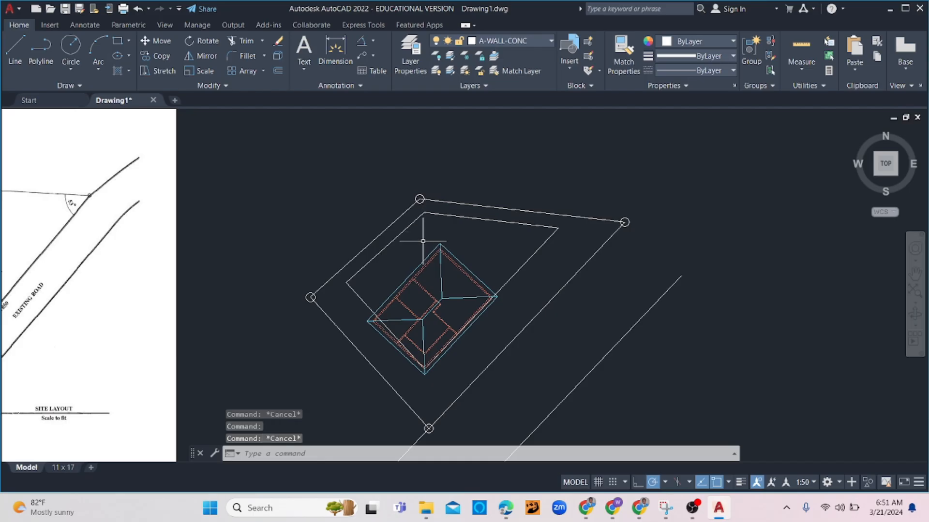
scroll(437, 288, down, 3)
scroll(242, 266, up, 4)
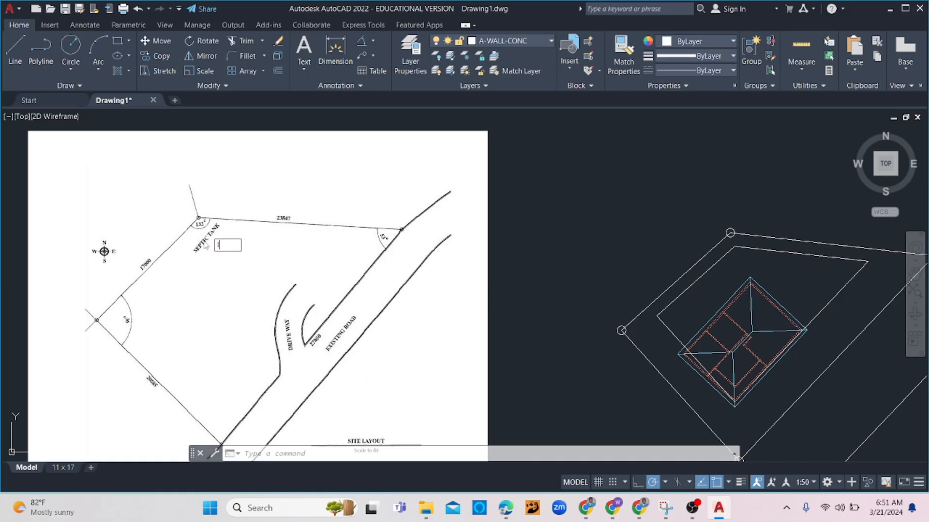
key(Return)
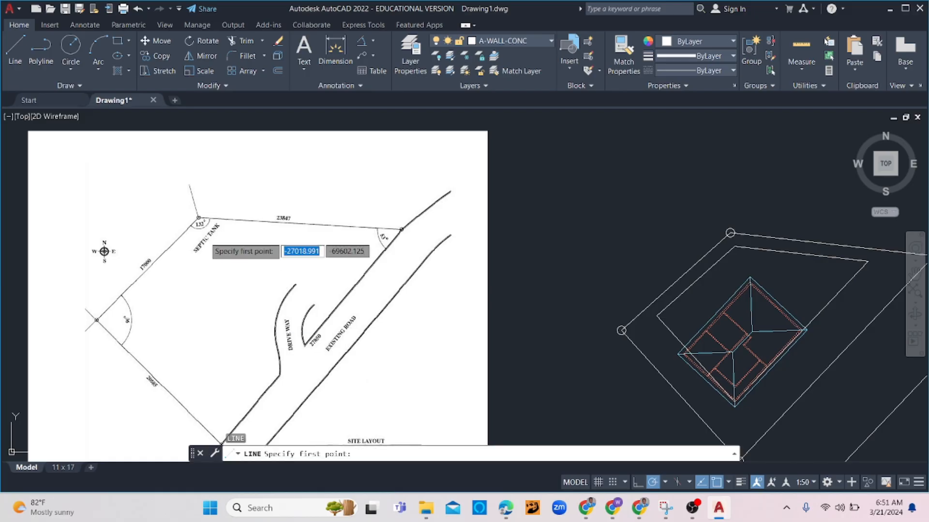
key(Escape)
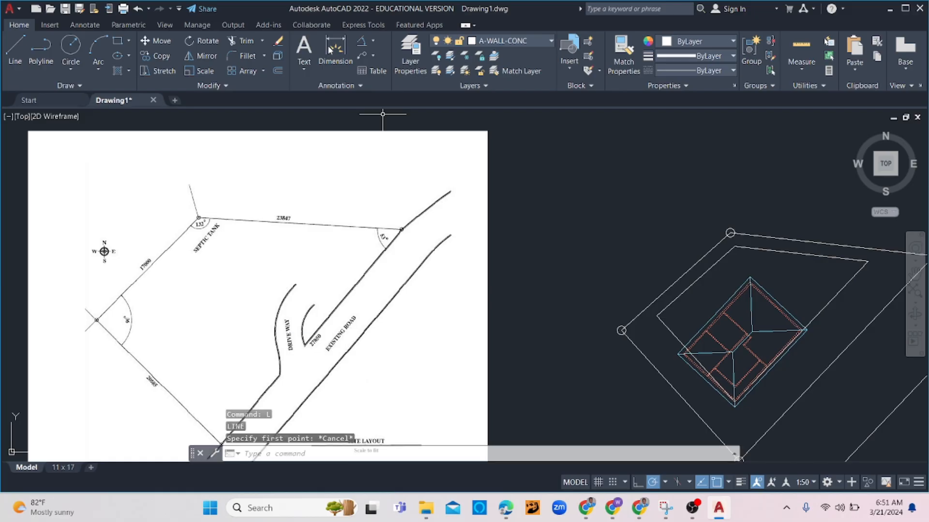
Draw a rectangle for the septic tank near the plot's north corner
click(117, 43)
scroll(763, 244, up, 2)
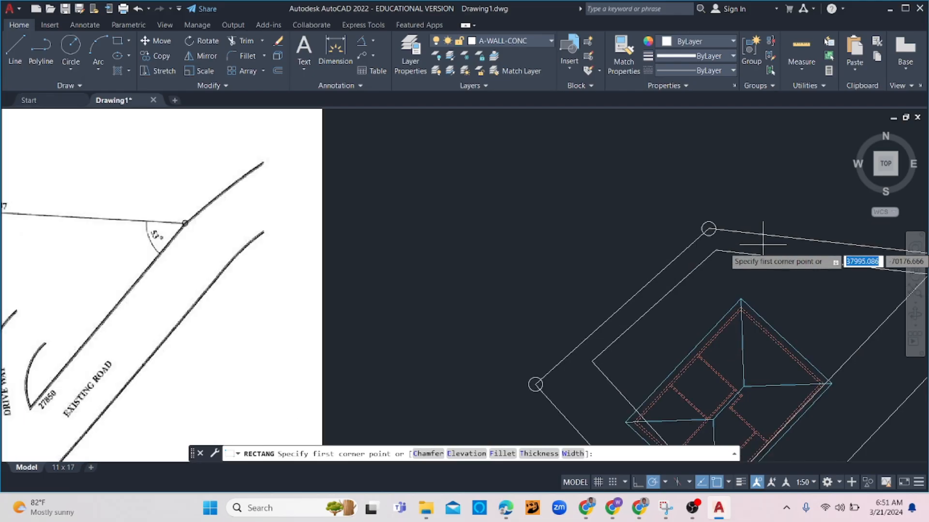
Draw a 1500 by 1300 rectangle in the empty area outside the boundary, up-left of the house
scroll(762, 244, up, 2)
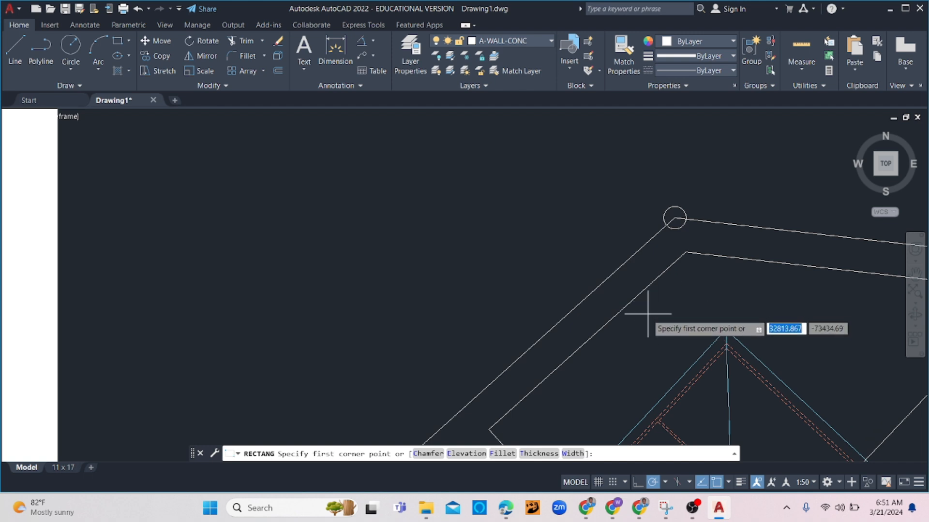
click(429, 183)
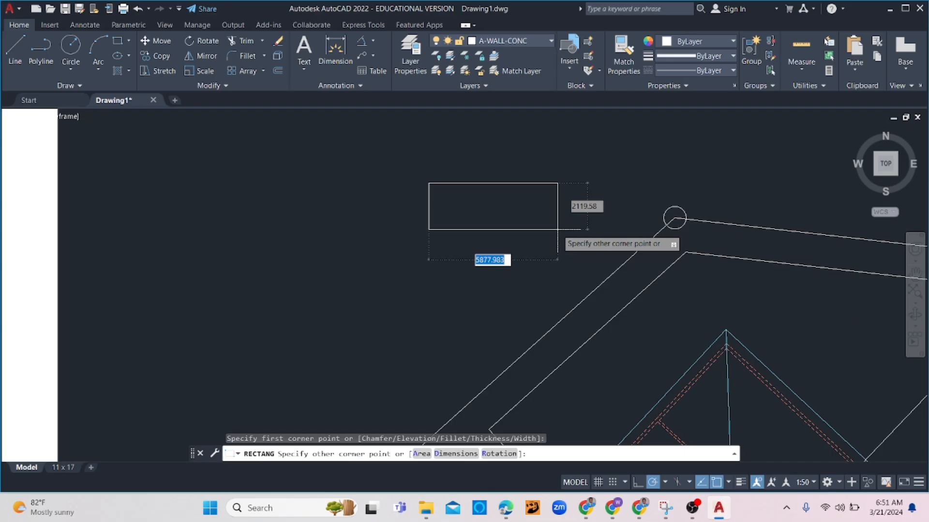
text(1500)
key(Tab)
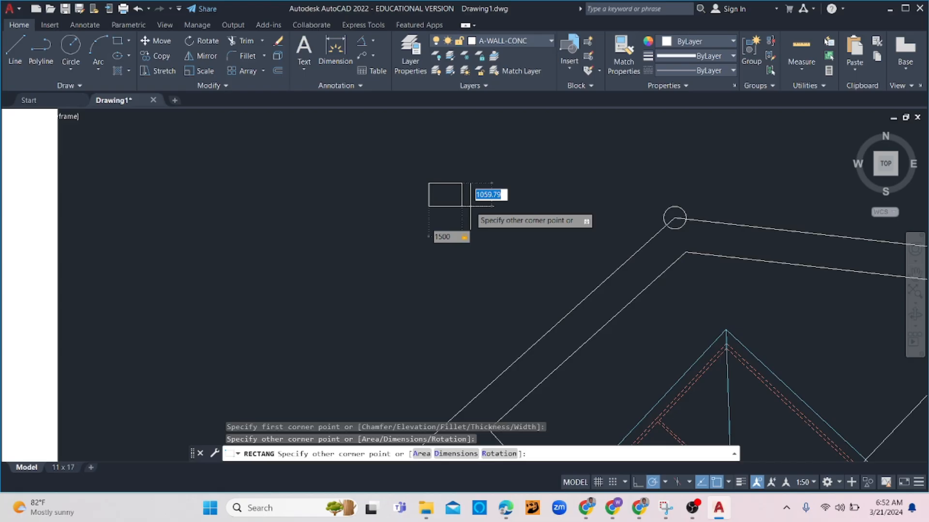
text(1)
key(Return)
Copy the rectangle into the plot, between the inner setback line and the roof's upper corner
click(470, 207)
click(422, 227)
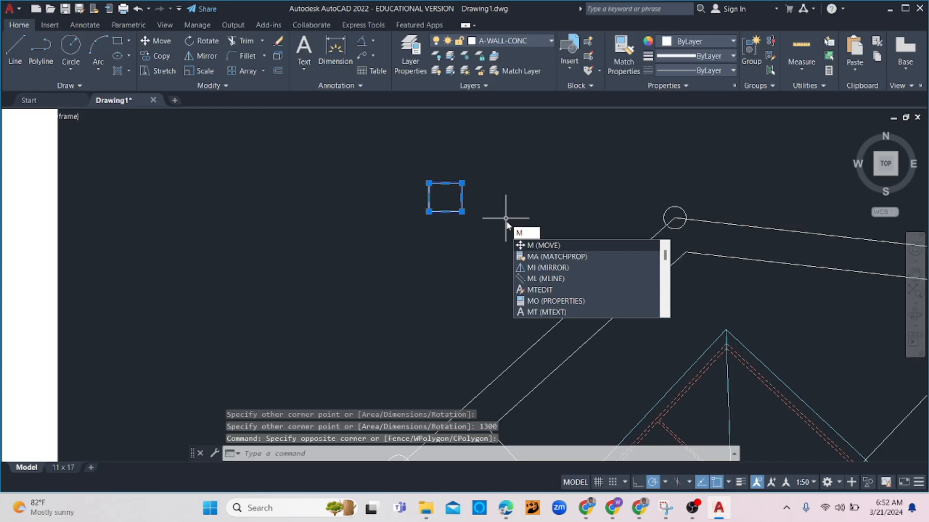
key(BackSpace)
key(Return)
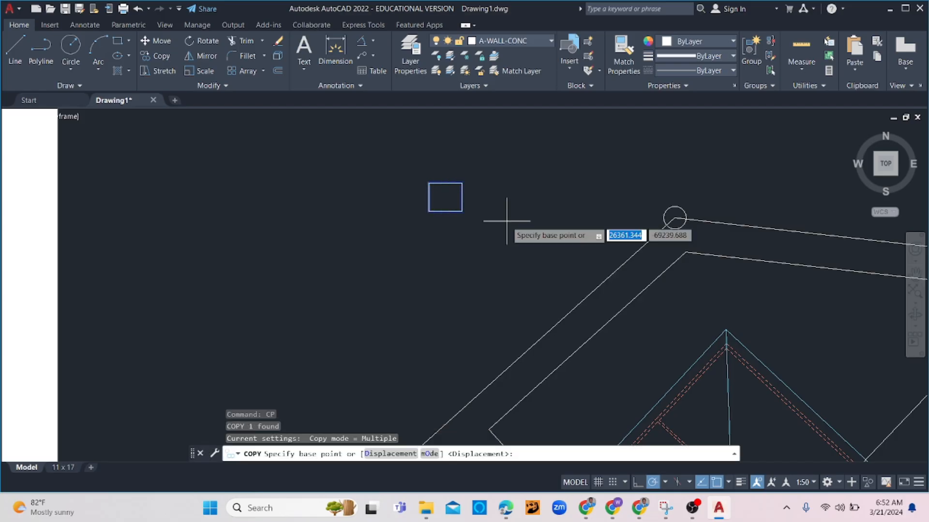
click(462, 203)
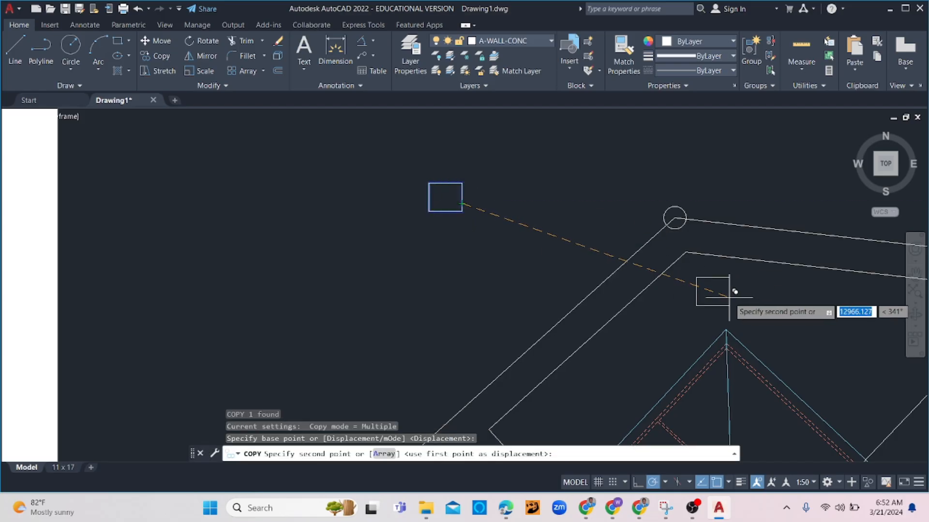
click(715, 290)
key(Escape)
Rotate the copied rectangle 45 degrees so it lines up with the building
click(709, 290)
click(688, 306)
text(ro)
key(Return)
click(725, 292)
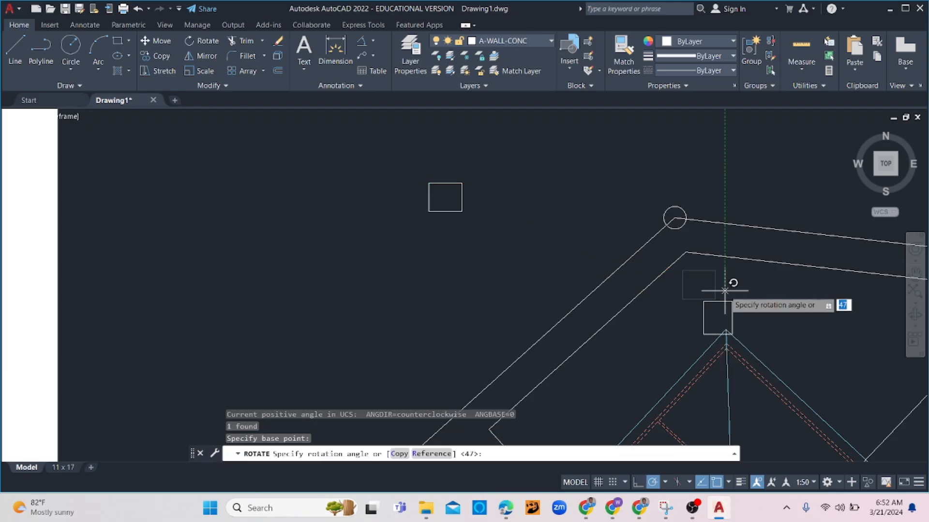
click(755, 259)
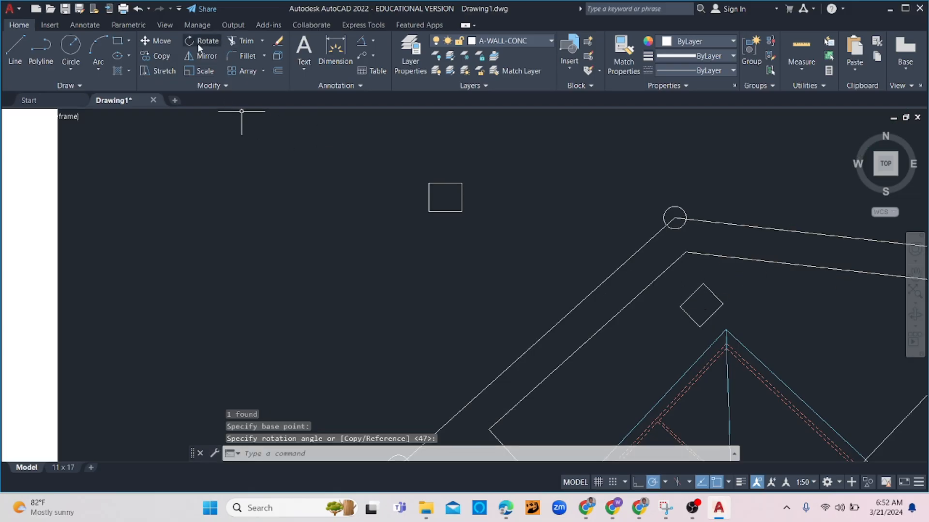
Add the multiline text "Septic Tank" on the rotated rectangle
click(304, 48)
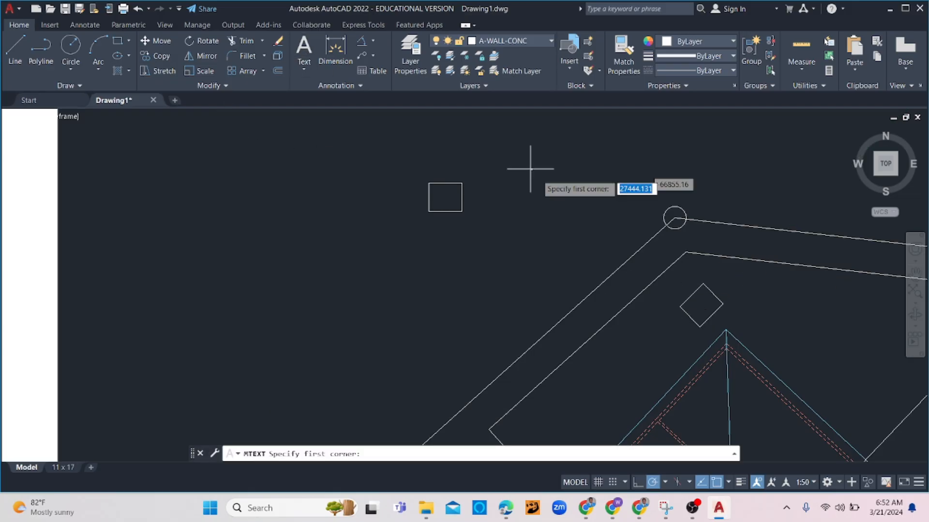
click(692, 296)
click(714, 307)
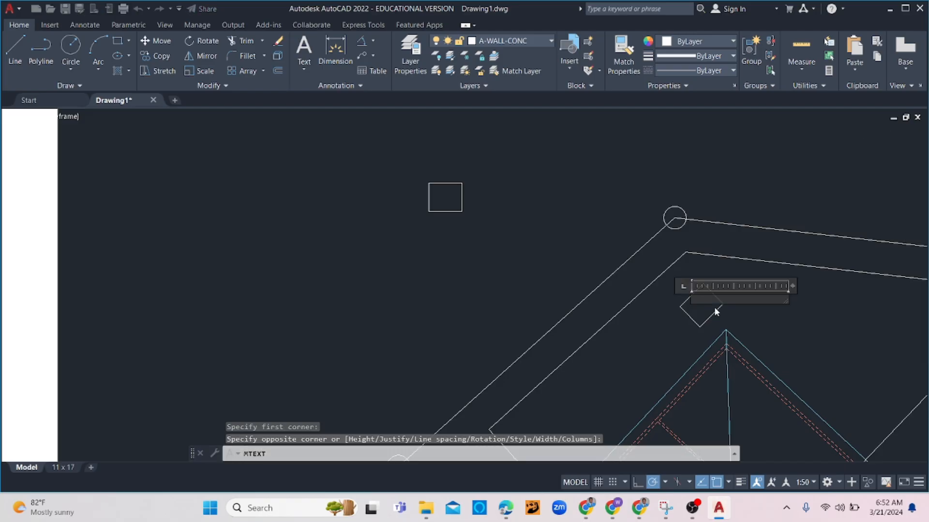
text(Septic Tank)
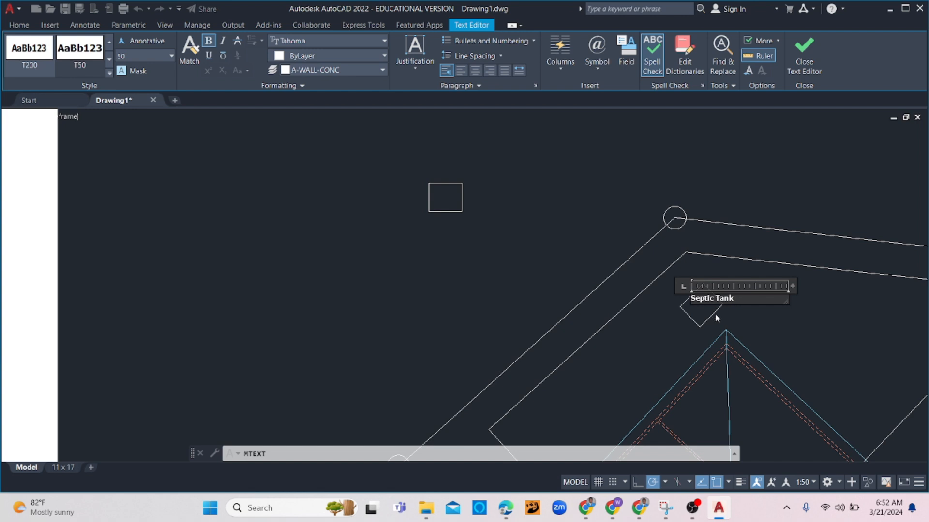
key(Escape)
Scale up the "Septic Tank" text from its left end until it nearly spans the rotated rectangle
click(701, 296)
text(sc)
key(Return)
scroll(694, 300, up, 5)
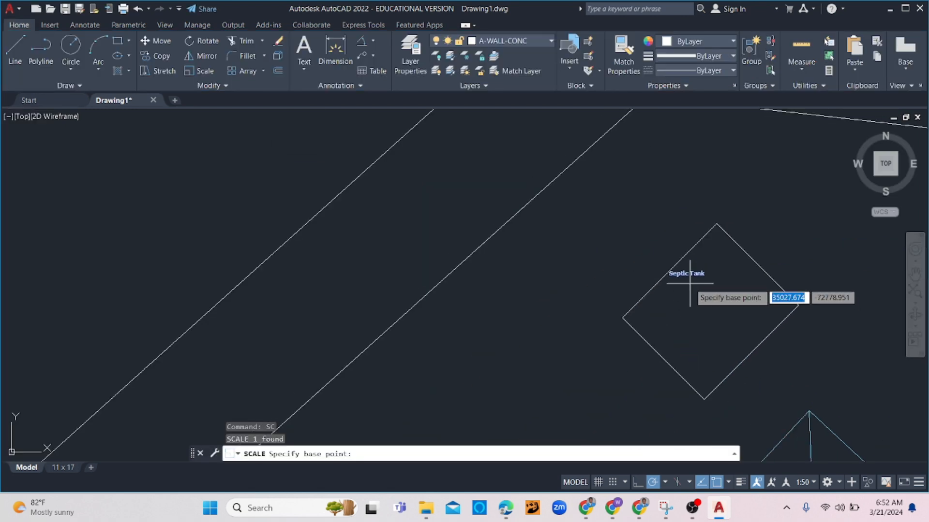
click(671, 274)
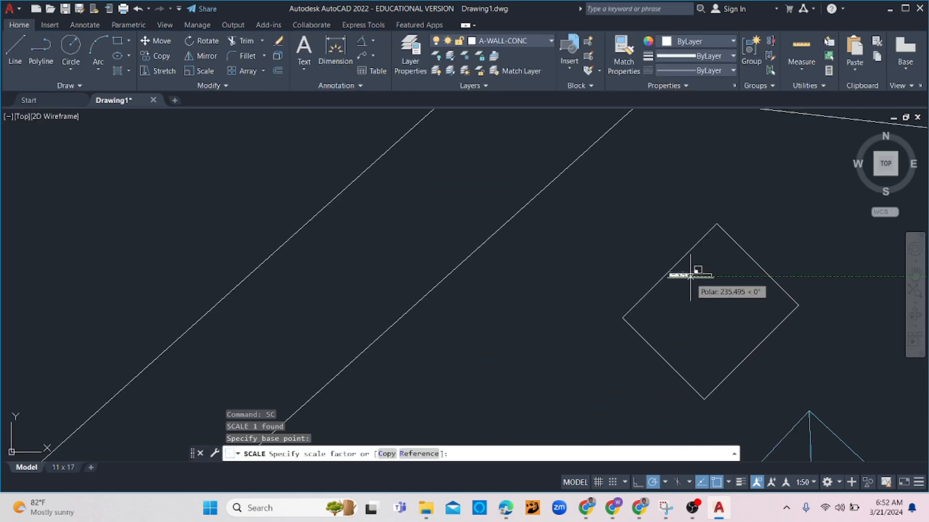
click(681, 414)
Move the "Septic Tank" text down and left so it sits centred inside the rotated rectangle
scroll(670, 280, down, 3)
click(678, 277)
click(670, 274)
scroll(675, 283, up, 4)
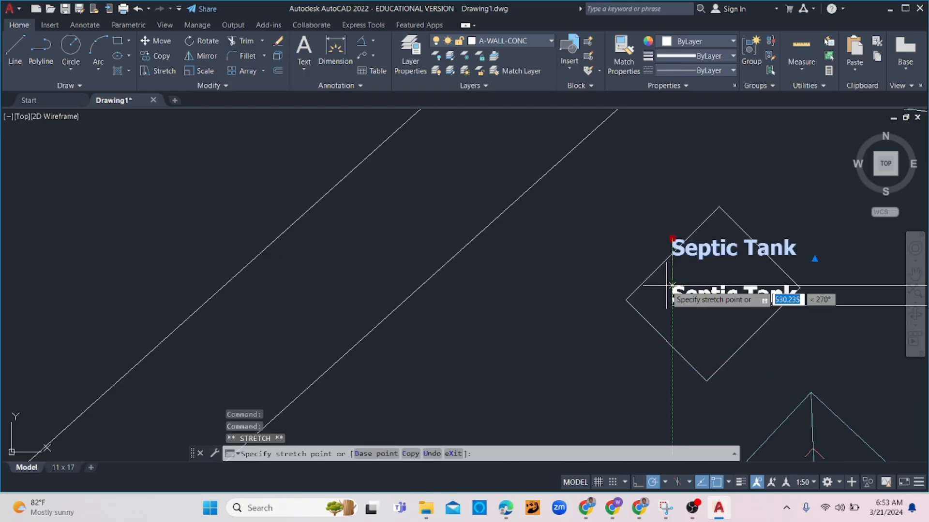
click(668, 283)
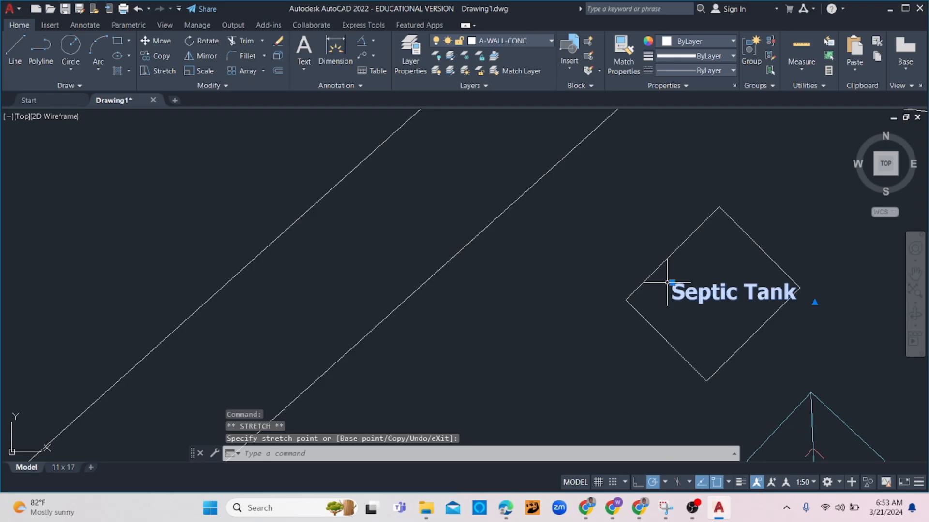
click(644, 283)
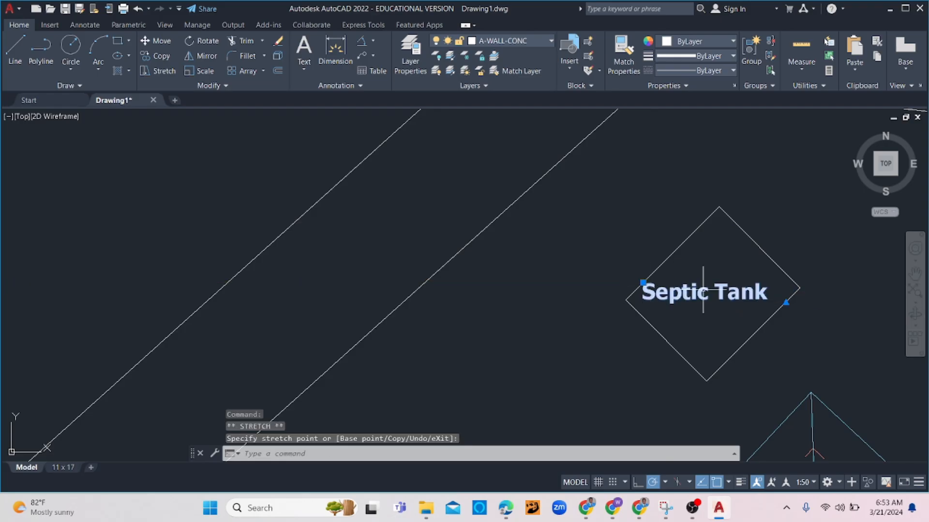
key(Escape)
Draw a circle of radius 750 to the right of the septic tank, inside the setback line
scroll(703, 289, down, 6)
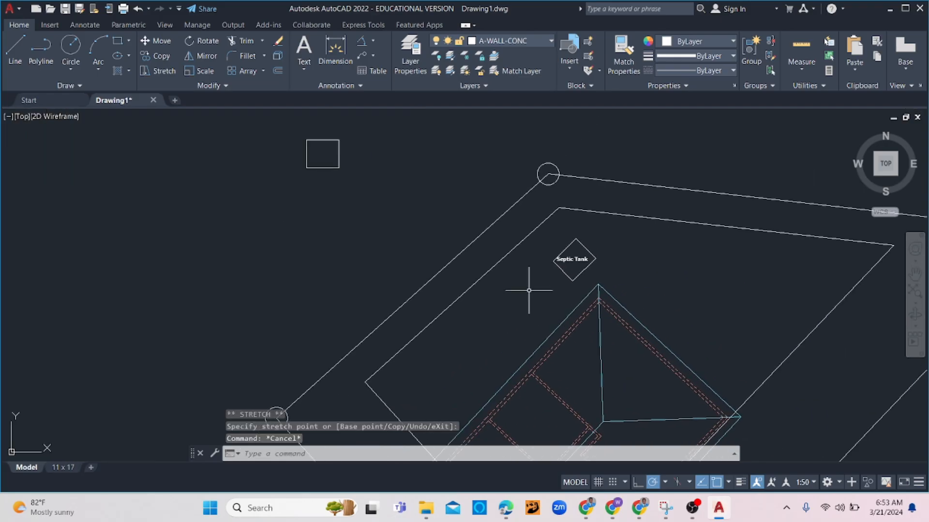
text(c)
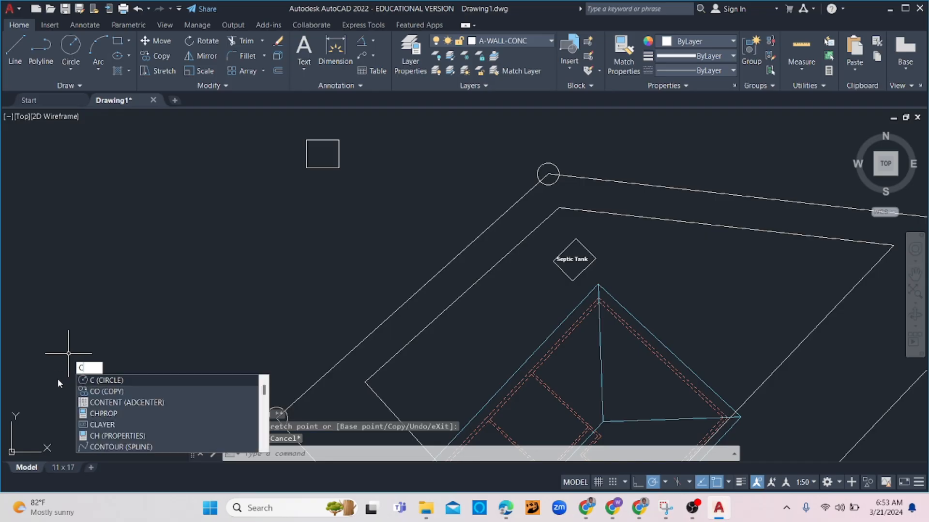
key(Return)
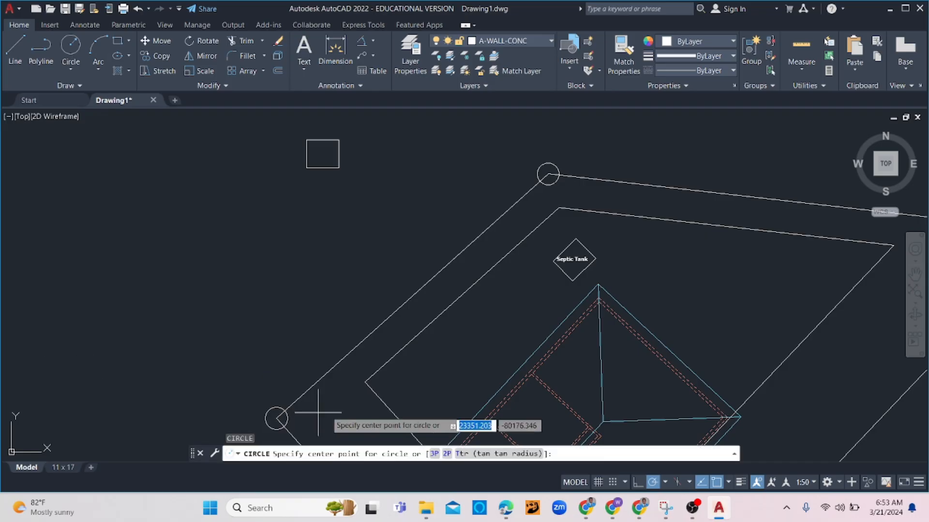
click(661, 256)
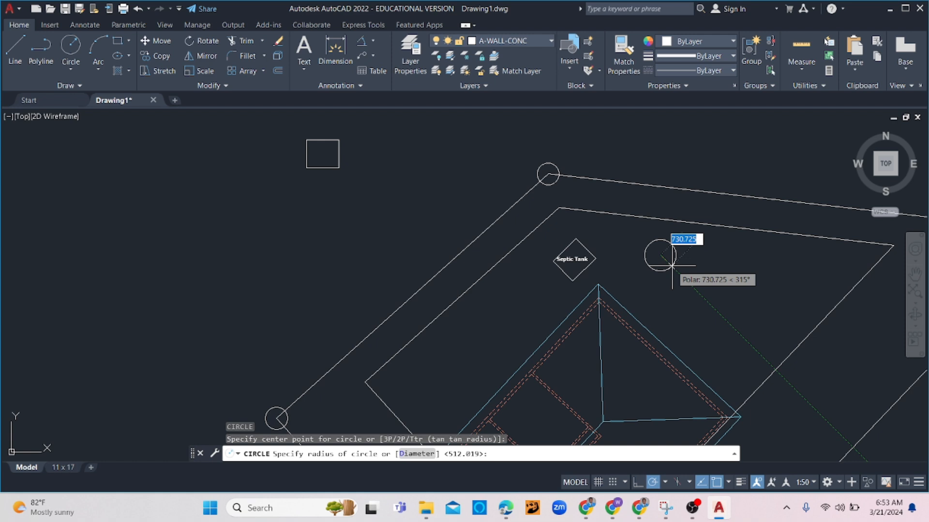
text(750)
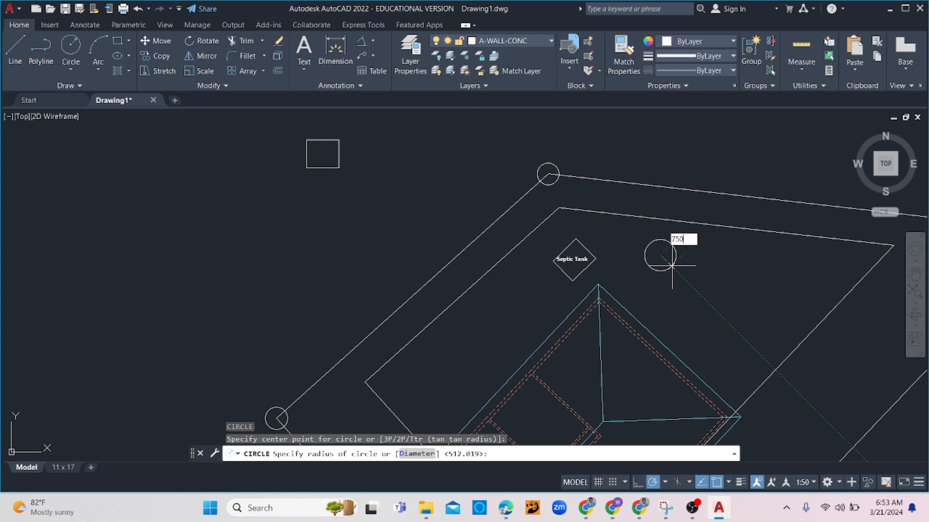
key(Return)
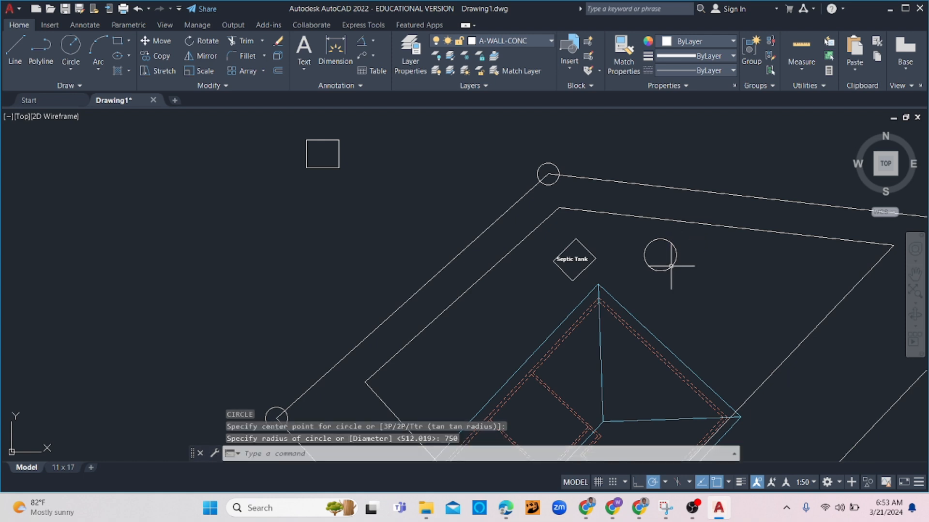
Copy the "Septic Tank" text into the new circle
click(573, 261)
text(co)
key(Return)
click(574, 260)
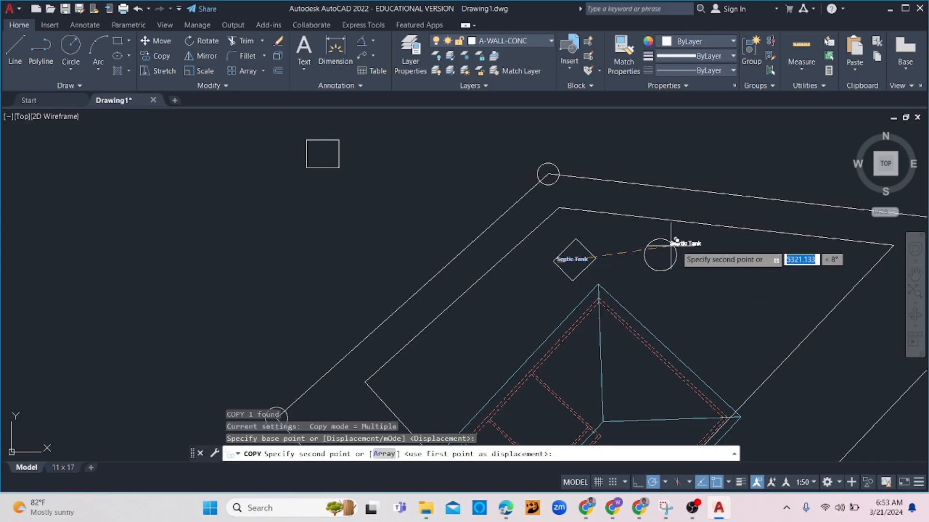
scroll(677, 247, up, 4)
click(622, 268)
key(Escape)
key(Escape)
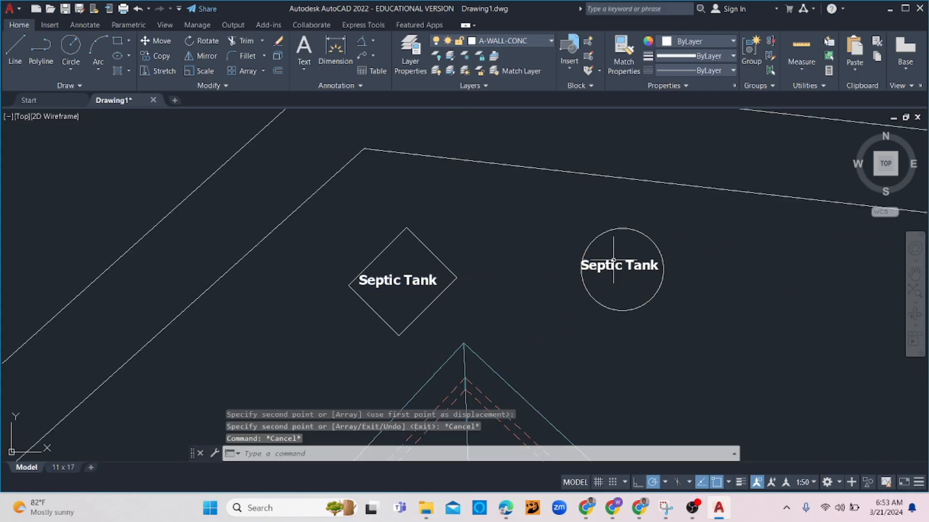
Replace the circle's label with "soak away", copied from the site plan test PDF in the browser, and narrow its text box
double_click(614, 262)
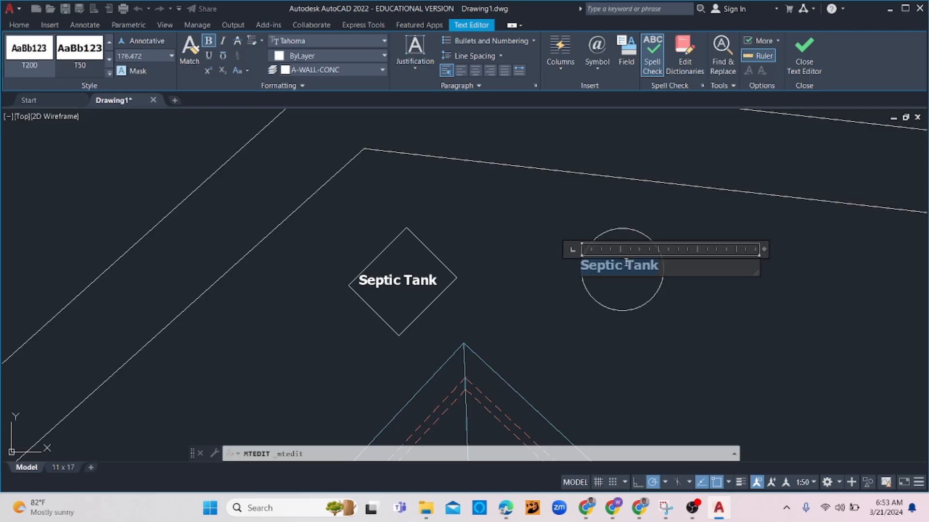
click(506, 508)
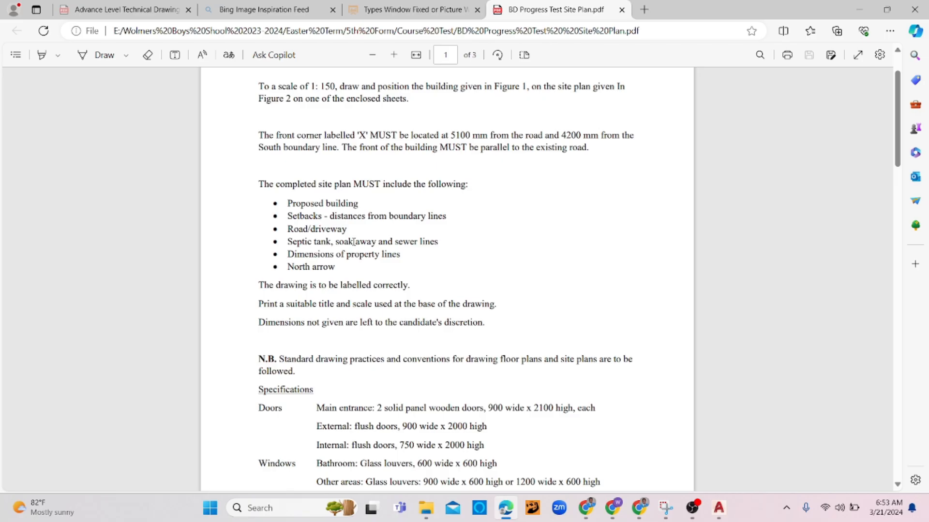
drag(375, 241, 338, 241)
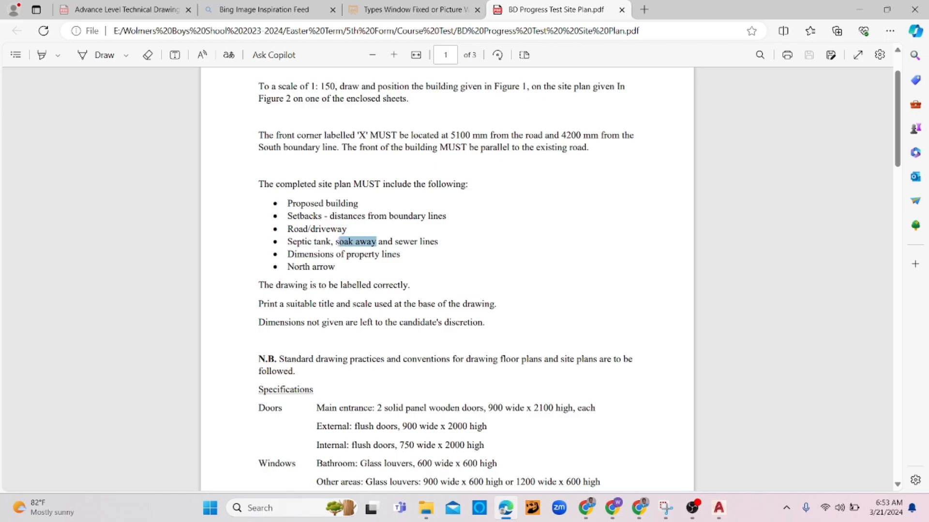
right_click(339, 247)
click(384, 294)
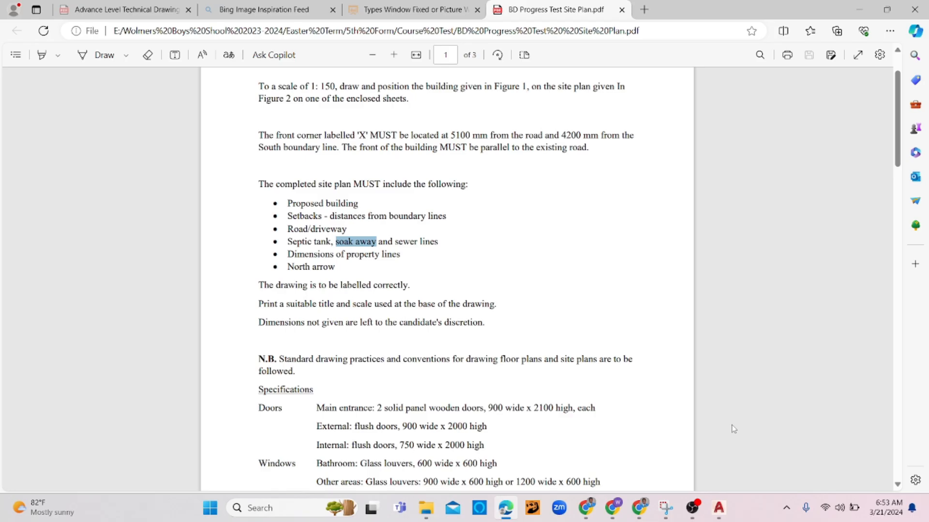
click(718, 509)
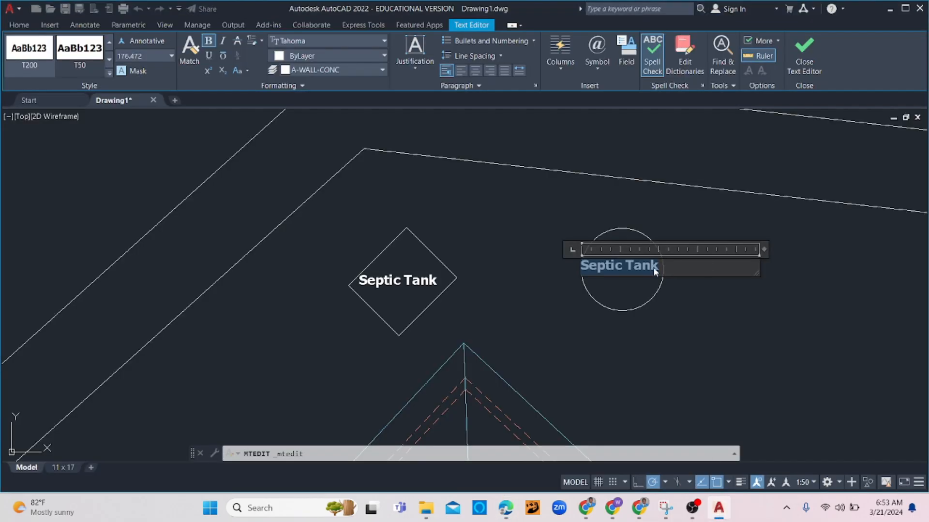
key(ctrl+v)
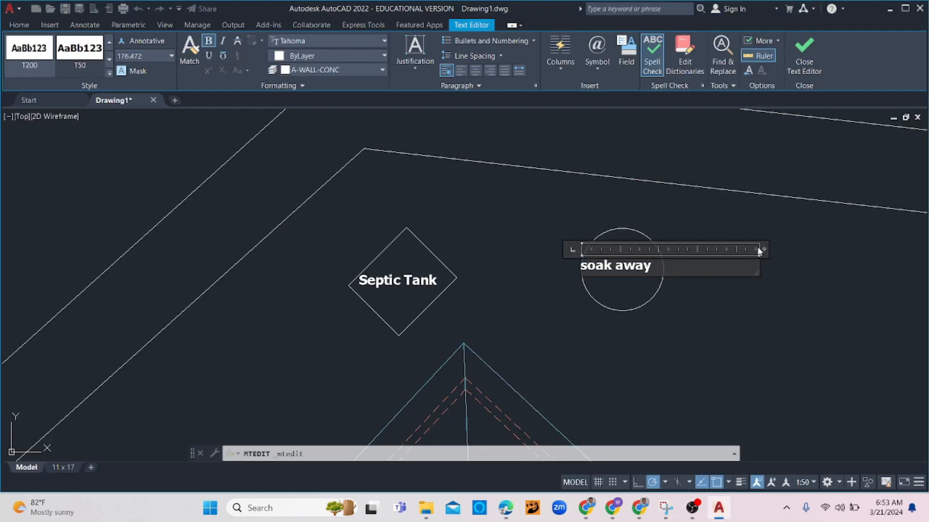
drag(764, 248, 663, 250)
click(690, 261)
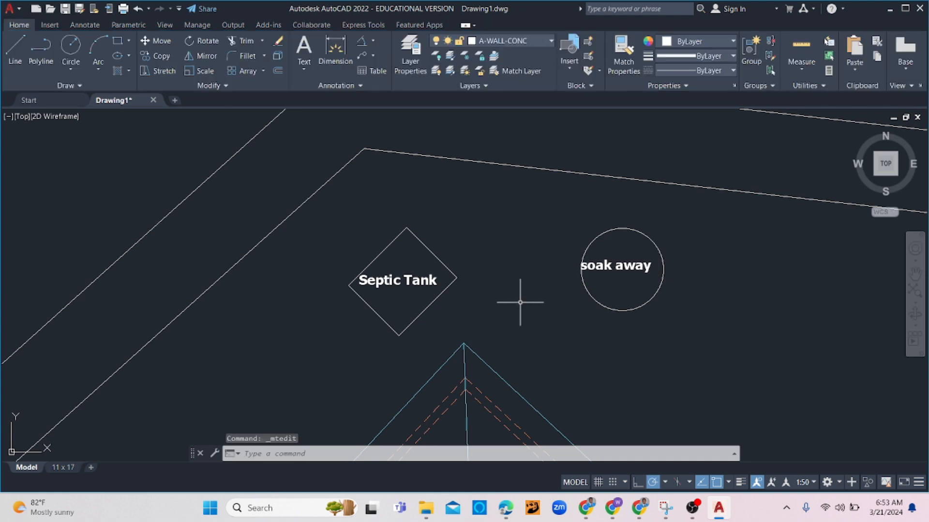
Draw a line from the septic tank's upper-right edge to the left side of the soak away circle
text(l)
key(Return)
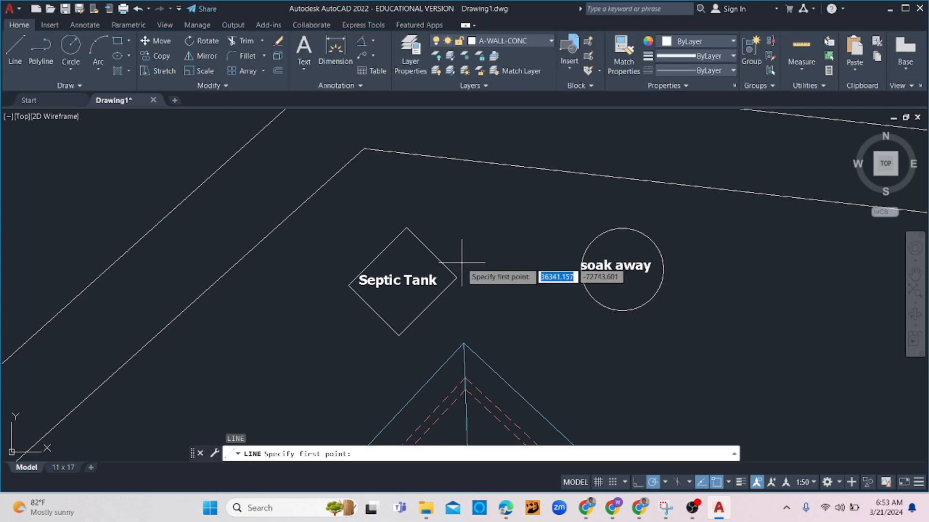
click(438, 256)
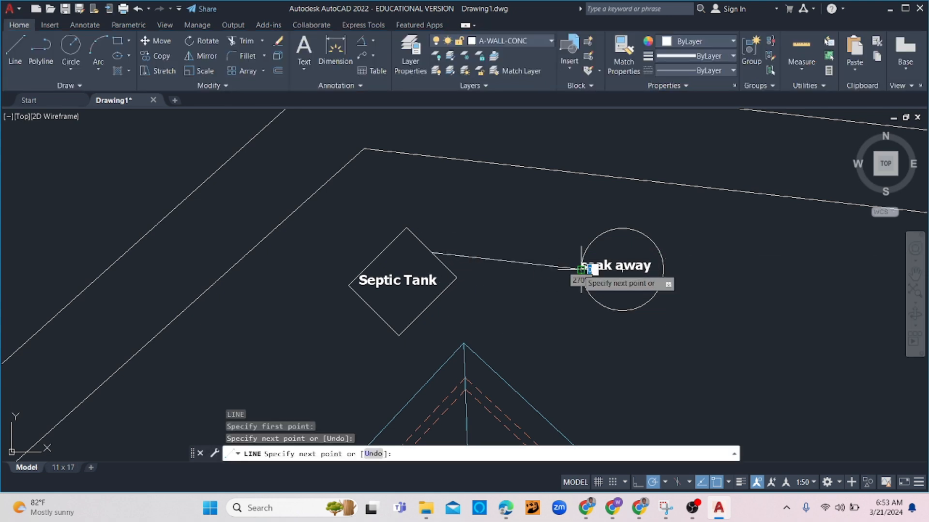
key(Escape)
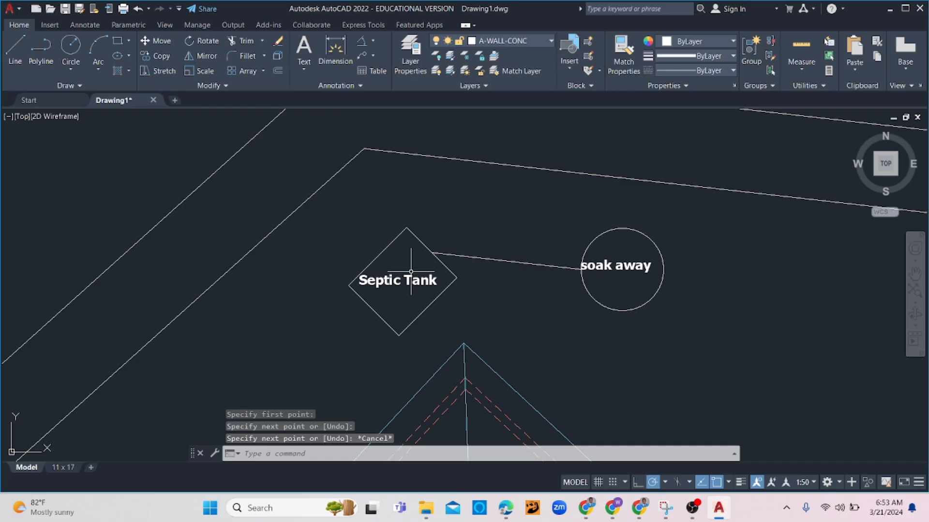
click(402, 305)
click(341, 352)
text(ro)
key(Return)
click(488, 304)
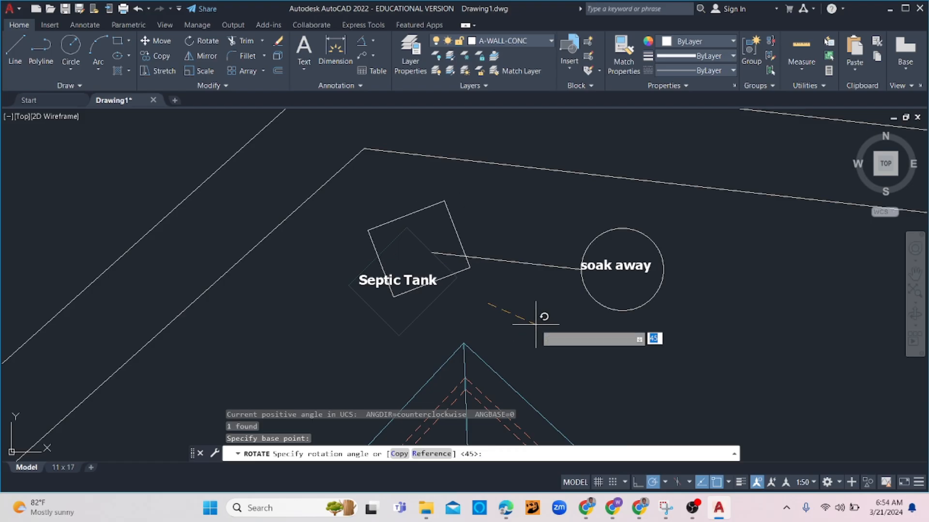
key(Escape)
click(422, 330)
click(367, 345)
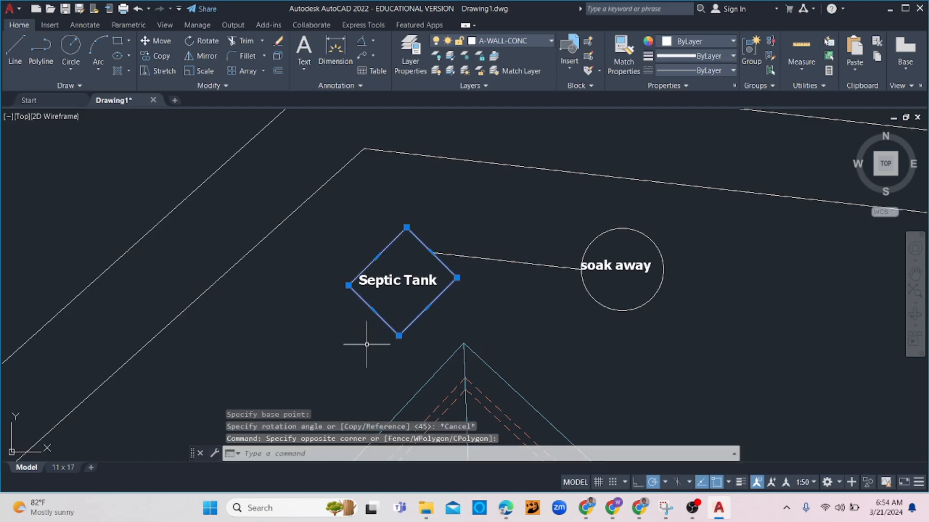
text(ro)
key(Return)
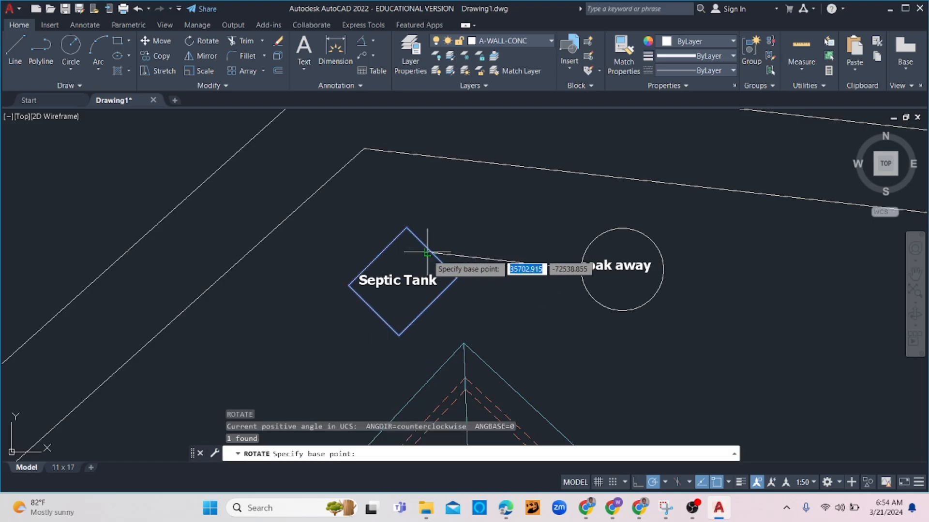
click(427, 252)
key(Escape)
Rotate the septic tank square by about 327° around the point where the soak away line meets its edge
text(ro)
key(Return)
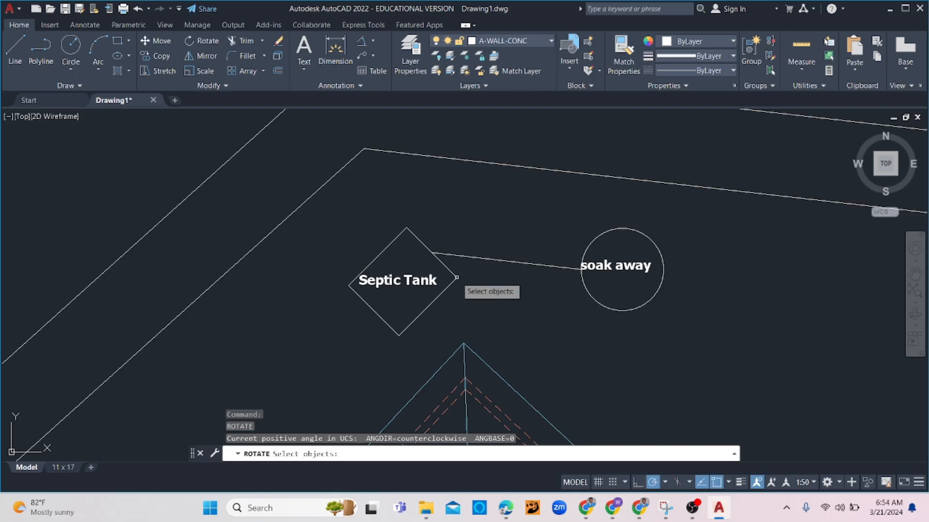
click(454, 282)
click(449, 279)
click(437, 268)
key(Return)
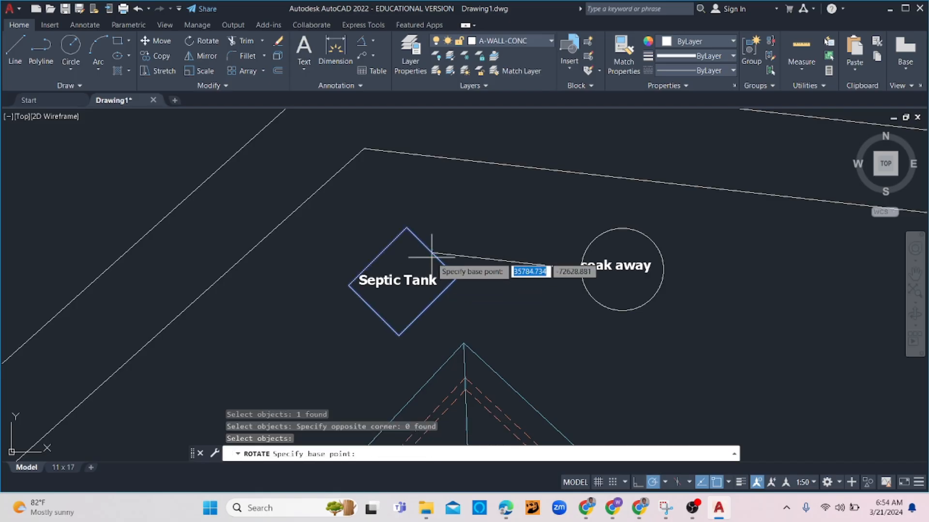
click(434, 254)
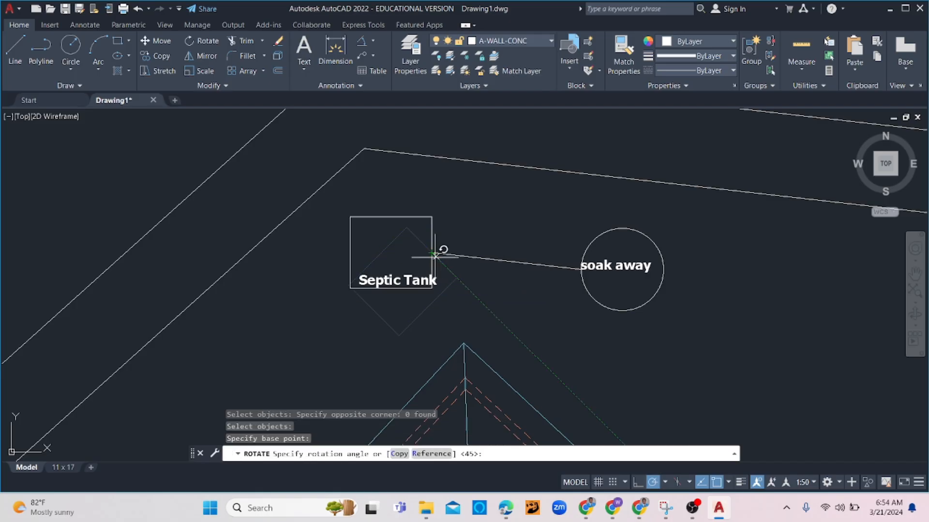
click(494, 292)
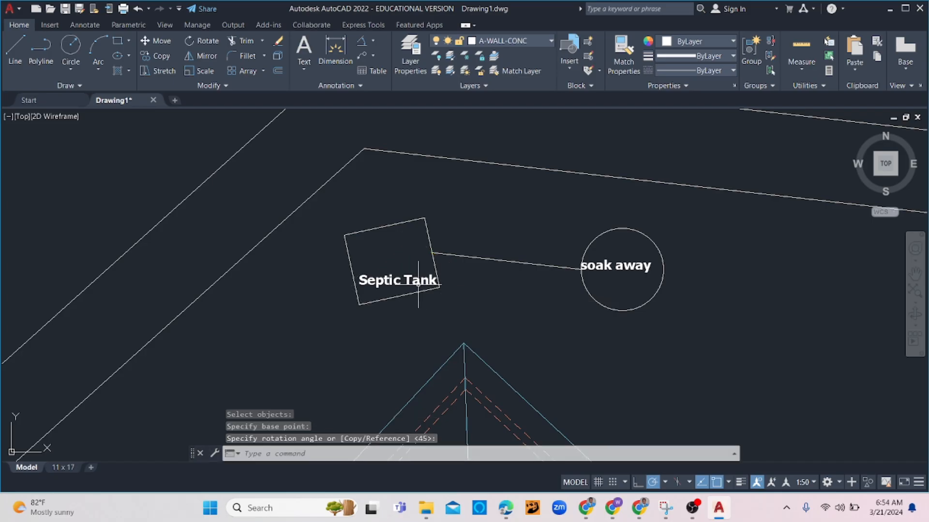
Move the "Septic Tank" text up so it sits centred vertically inside the rotated square
click(367, 280)
click(359, 274)
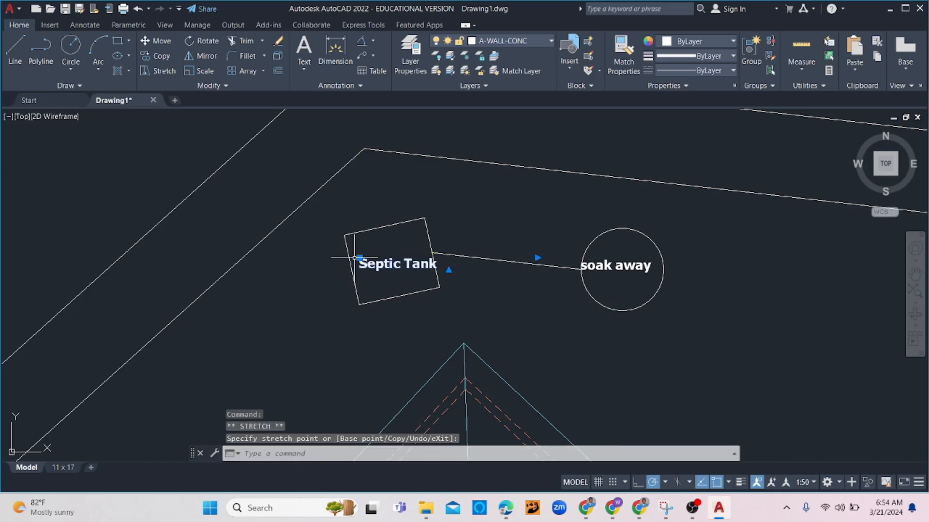
key(Escape)
Draw a 600 by 600 square between the setback line's western corner and the building's north-west roof edge
scroll(474, 327, down, 3)
middle_drag(474, 327, 600, 302)
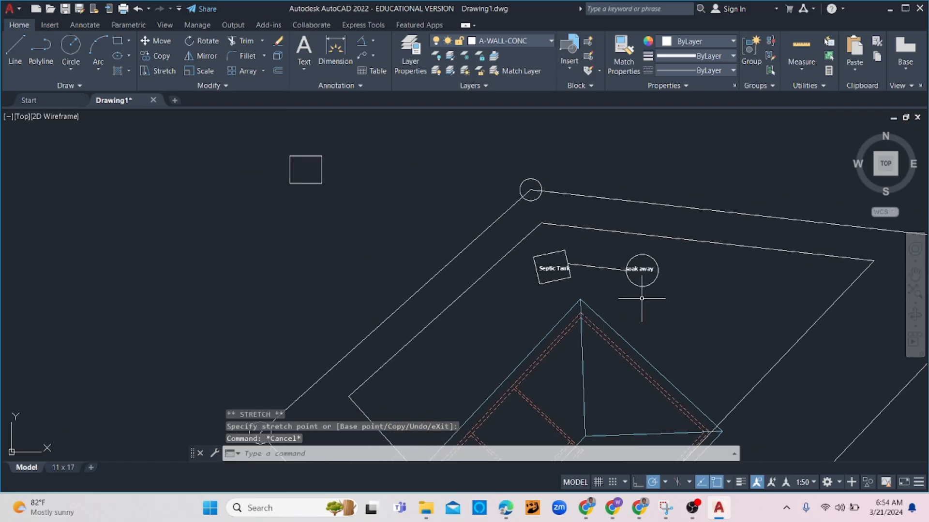
middle_drag(499, 316, 542, 243)
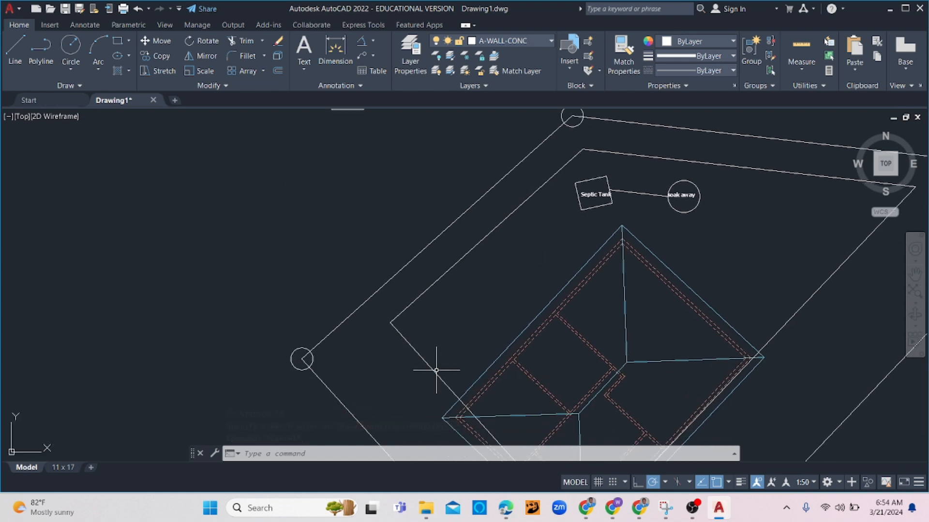
scroll(472, 389, up, 4)
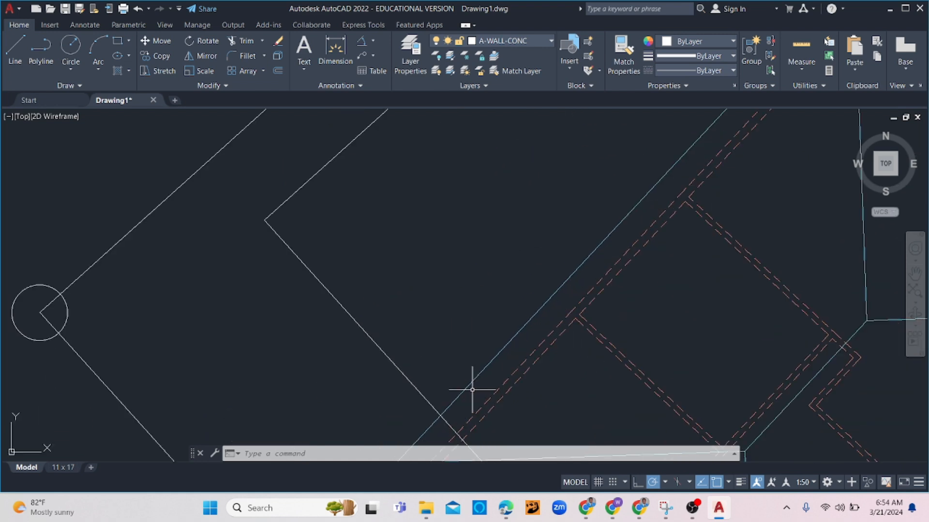
text(REC)
key(Return)
click(447, 322)
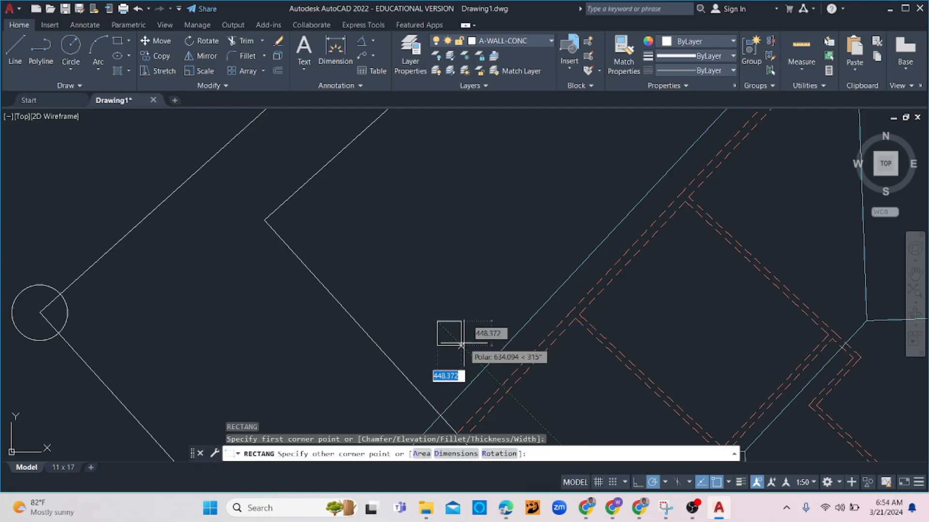
text(600)
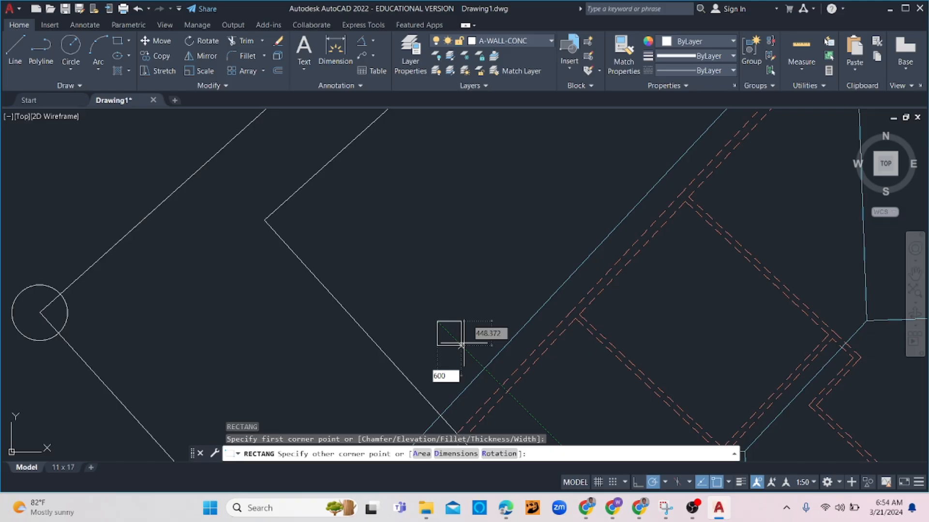
key(Tab)
text(600)
key(Return)
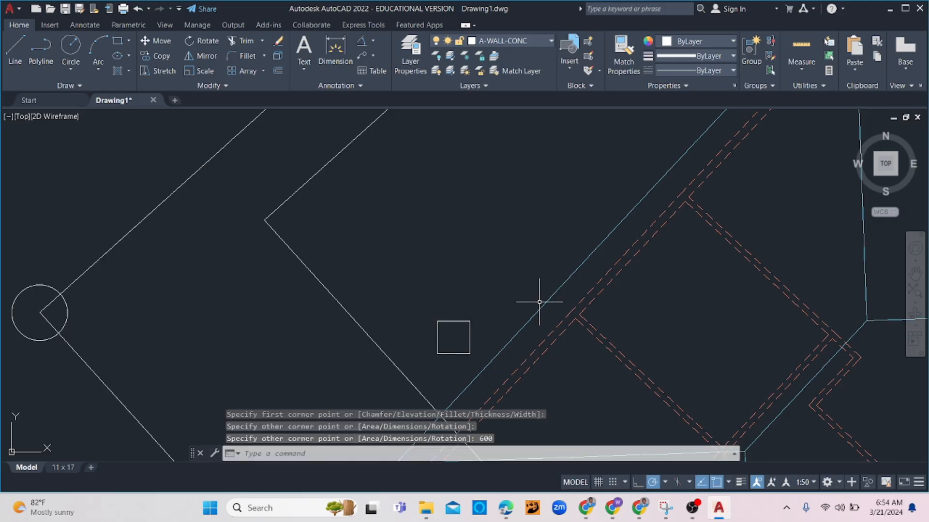
Rotate the 600 square by 315° around the midpoint of its right edge to align it with the building
scroll(481, 326, down, 2)
click(480, 322)
click(466, 333)
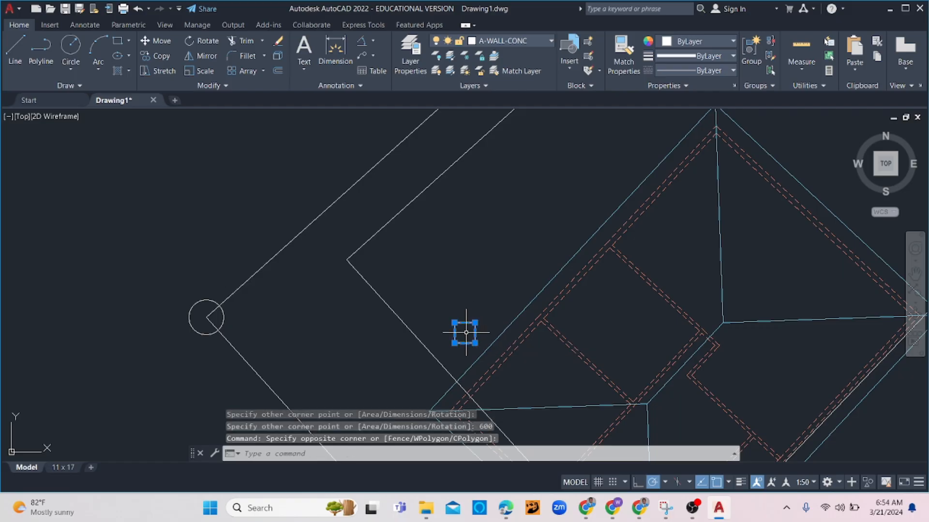
text(atio)
key(Return)
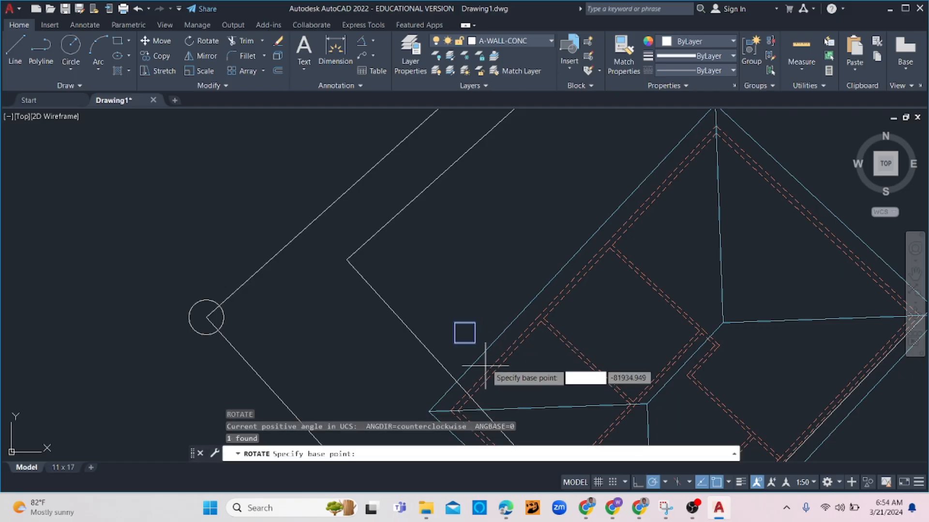
click(475, 332)
click(521, 379)
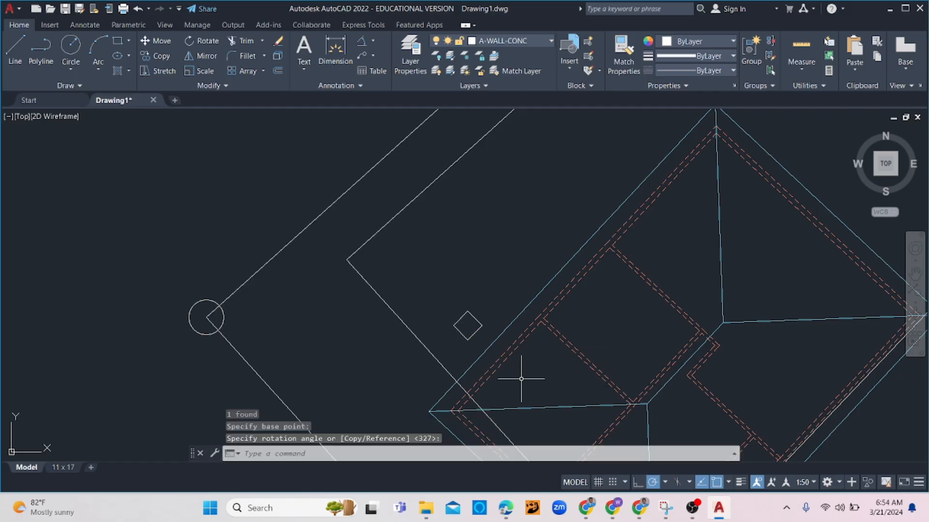
Move the rotated 600 square up against the building's north-west roof edge, near the internal wall junction
scroll(497, 317, down, 5)
scroll(489, 318, up, 8)
click(489, 317)
click(466, 330)
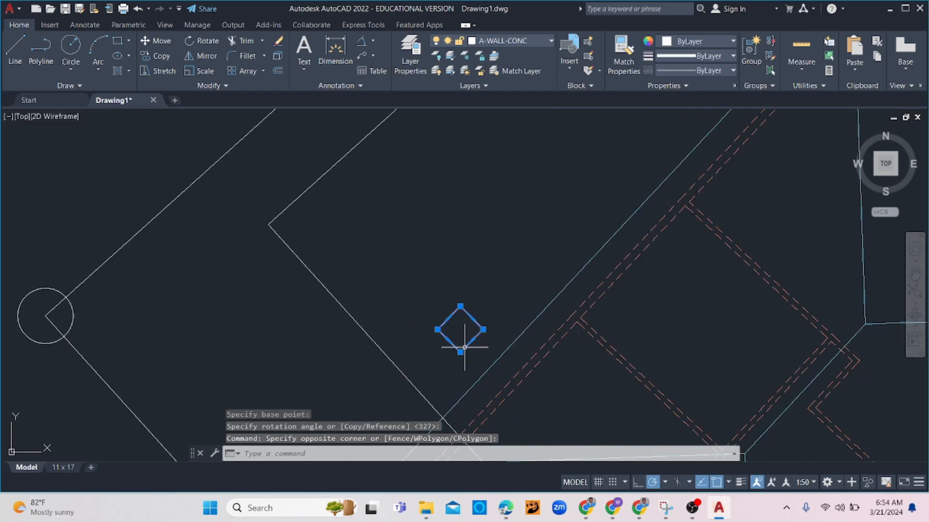
text(m)
key(Return)
click(461, 341)
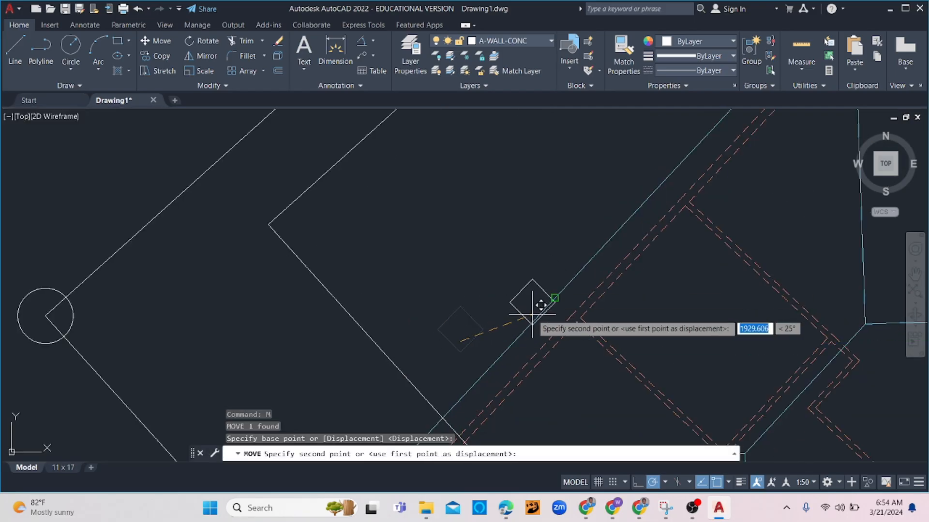
click(527, 309)
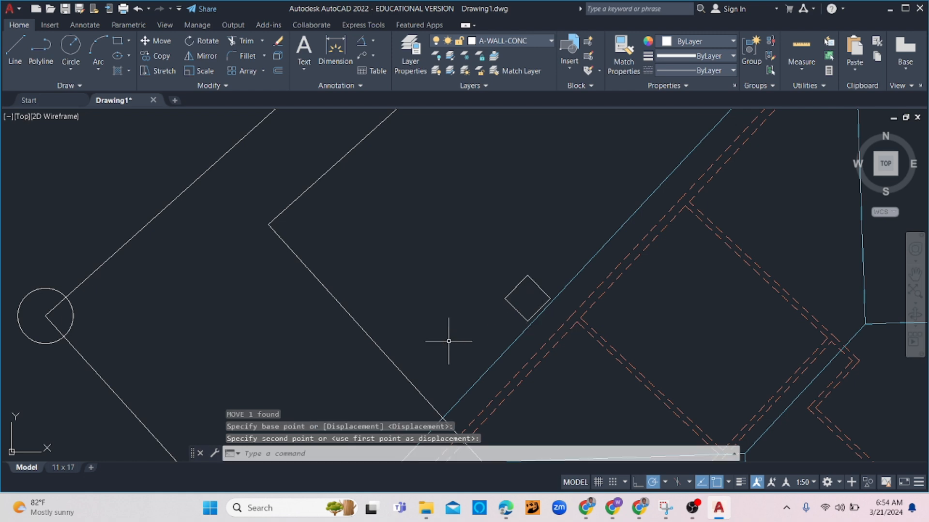
key(Escape)
key(Escape)
Draw a sewer line from the small square's upper-right edge to the left edge of the septic tank
scroll(575, 249, down, 2)
text(l)
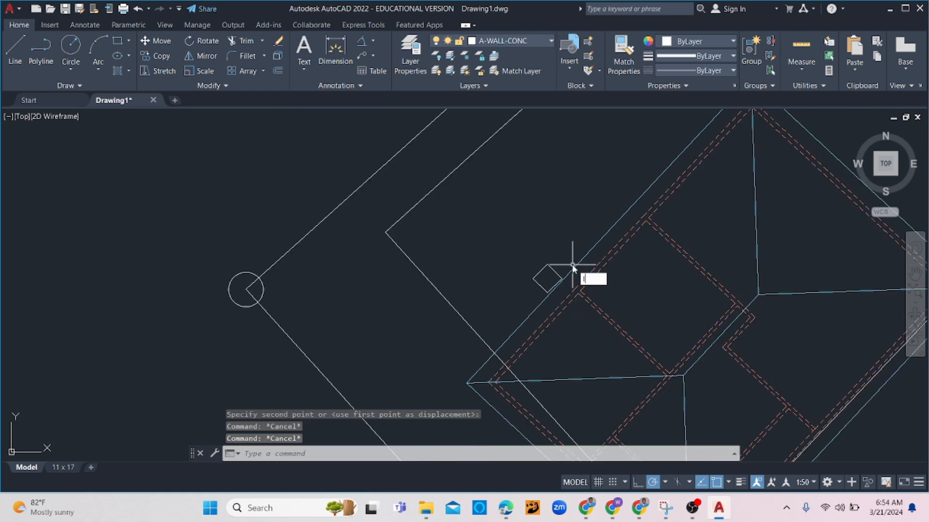
key(Return)
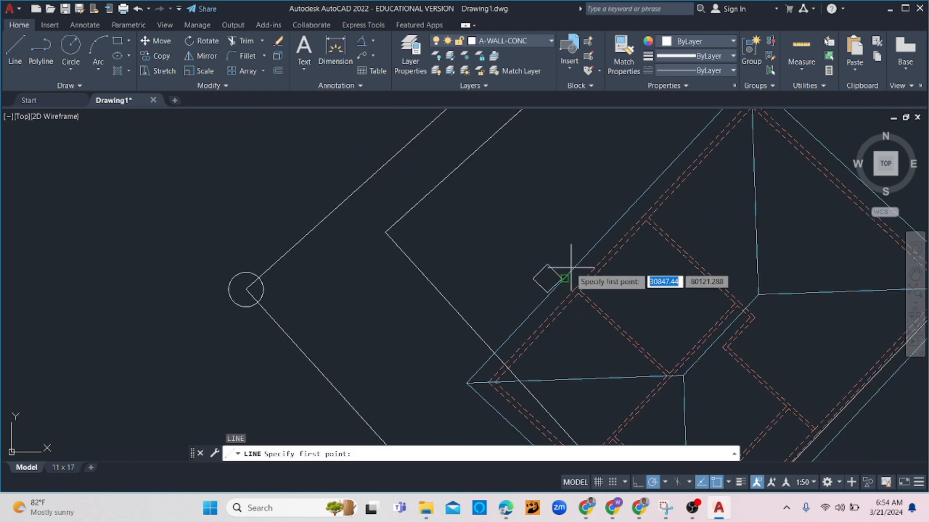
click(545, 267)
scroll(597, 182, down, 3)
scroll(600, 225, up, 5)
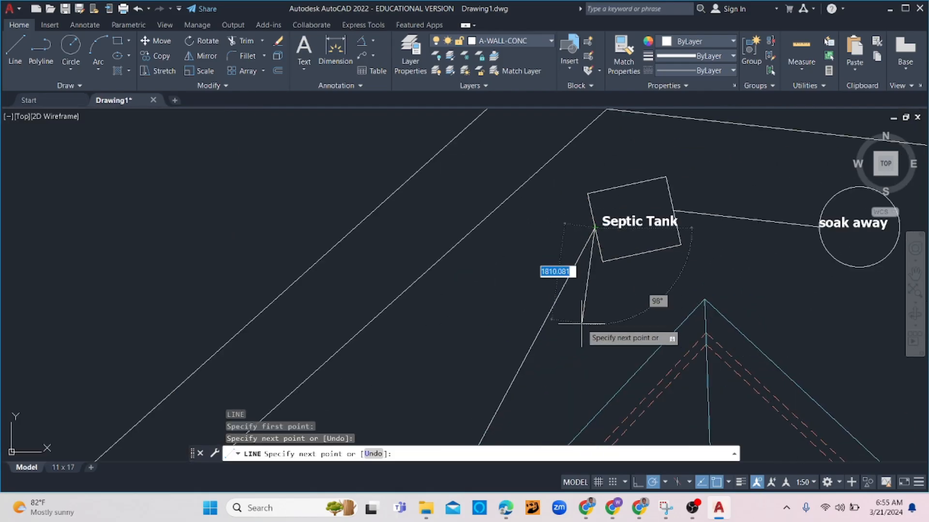
scroll(581, 319, down, 2)
key(Escape)
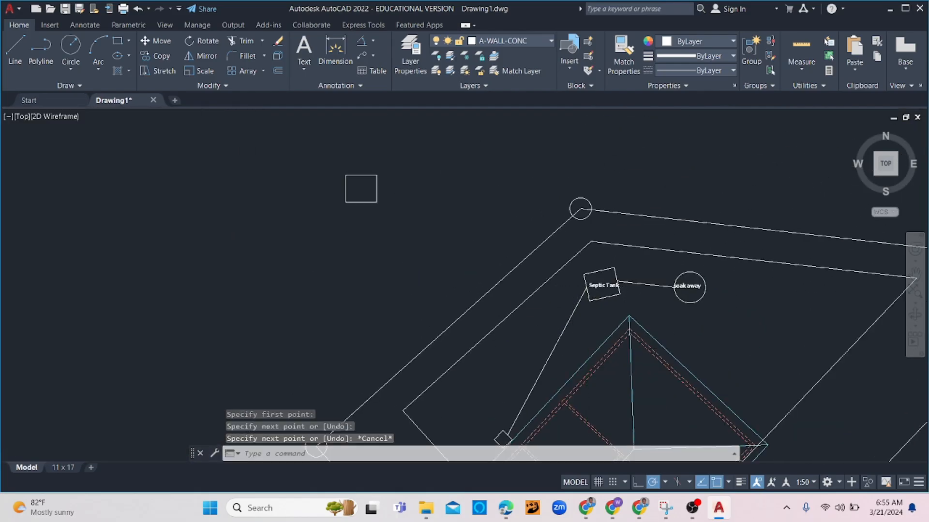
Copy the small square onto the sewer line, about midway between the original square and the septic tank
scroll(544, 344, down, 2)
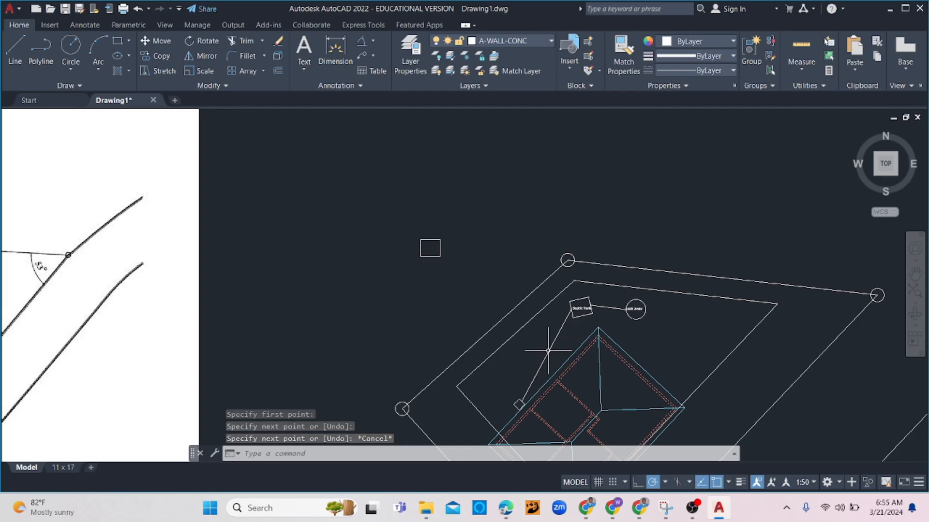
scroll(521, 405, up, 4)
click(514, 404)
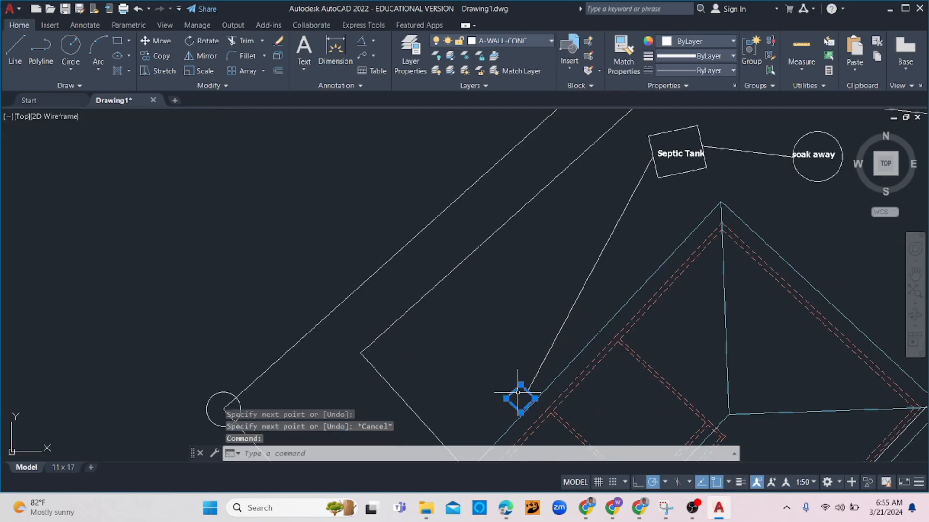
text(cp)
key(Return)
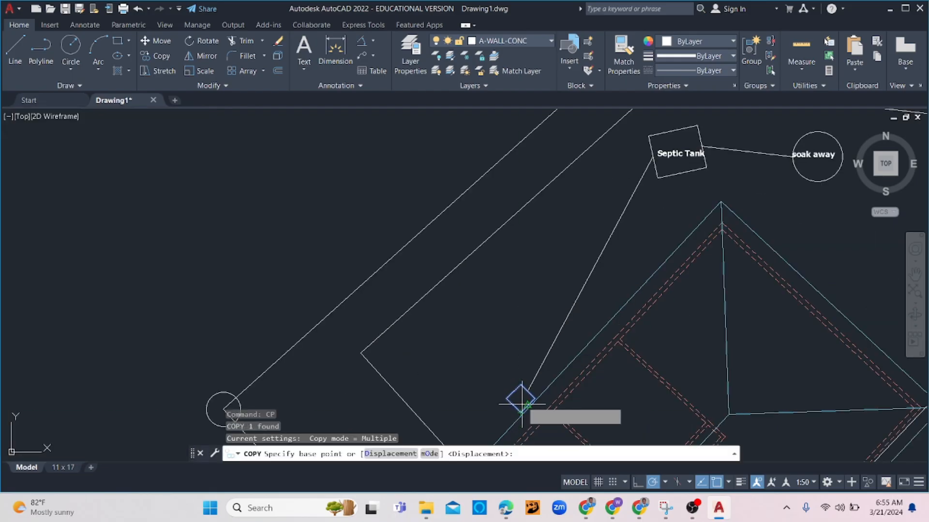
click(514, 405)
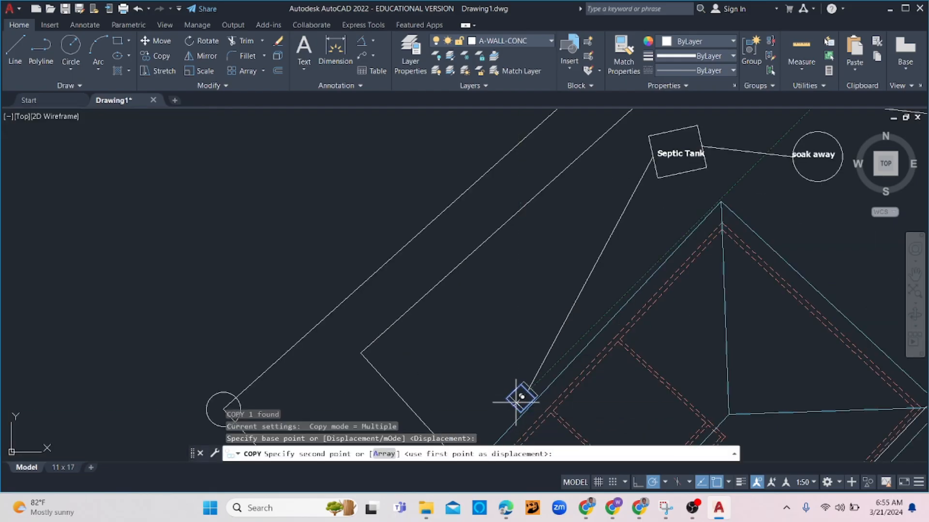
click(588, 275)
key(Escape)
click(621, 258)
click(599, 283)
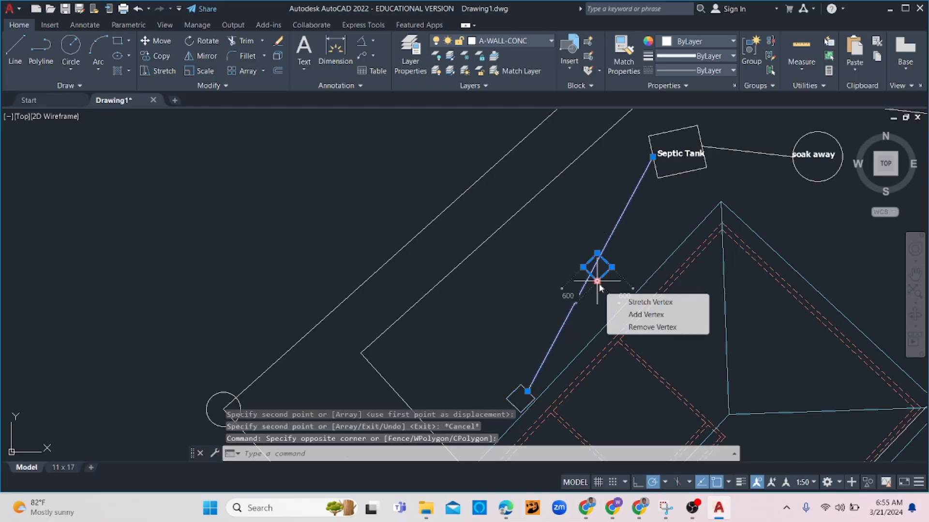
click(628, 258)
key(Escape)
key(Escape)
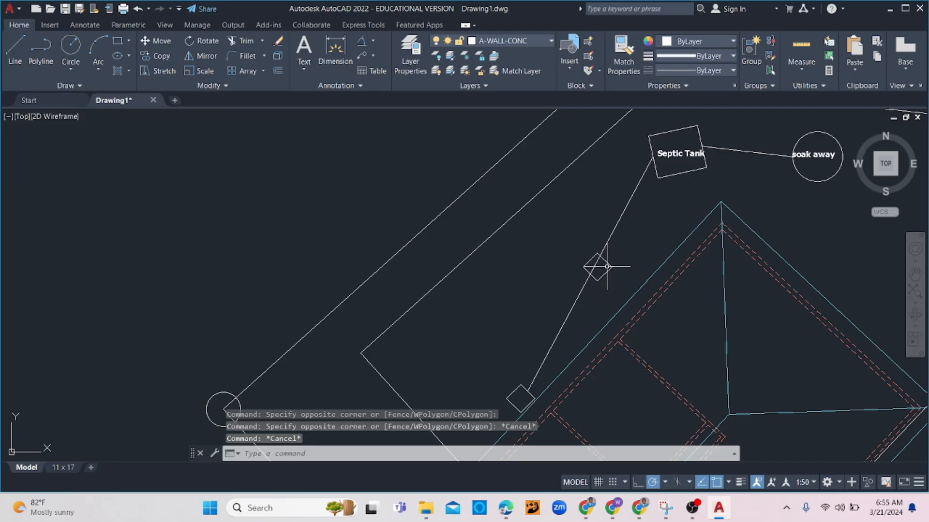
Rotate the copied square around its lower-left edge so its sides align with the sewer line
click(602, 270)
text(ro)
key(Return)
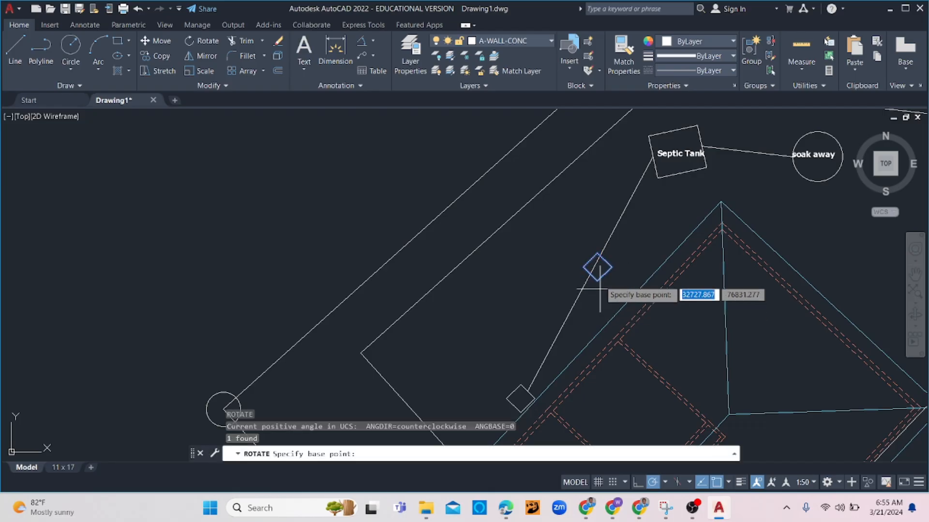
click(590, 275)
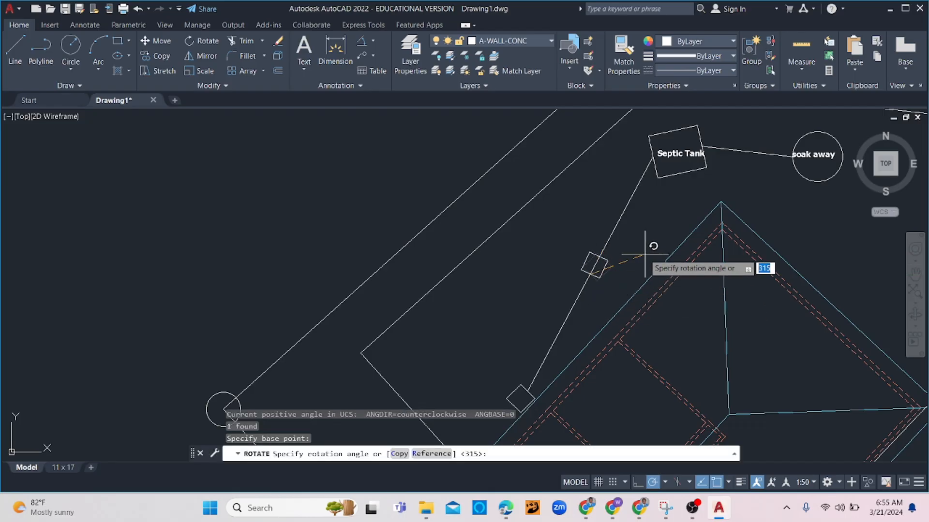
click(639, 258)
Trim away the part of the sewer line inside the middle square, using the square as cutting edge
click(597, 277)
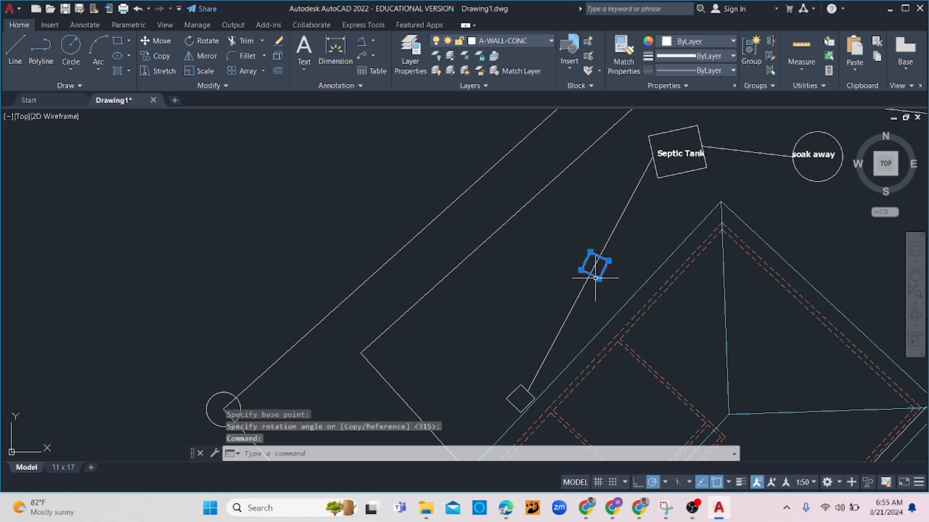
text(tr)
key(Return)
scroll(595, 285, up, 3)
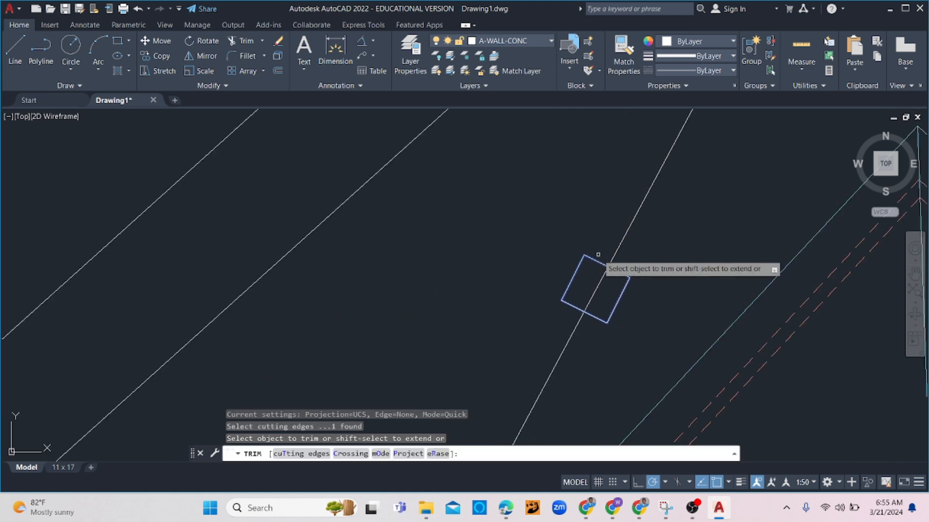
key(Escape)
scroll(599, 283, down, 5)
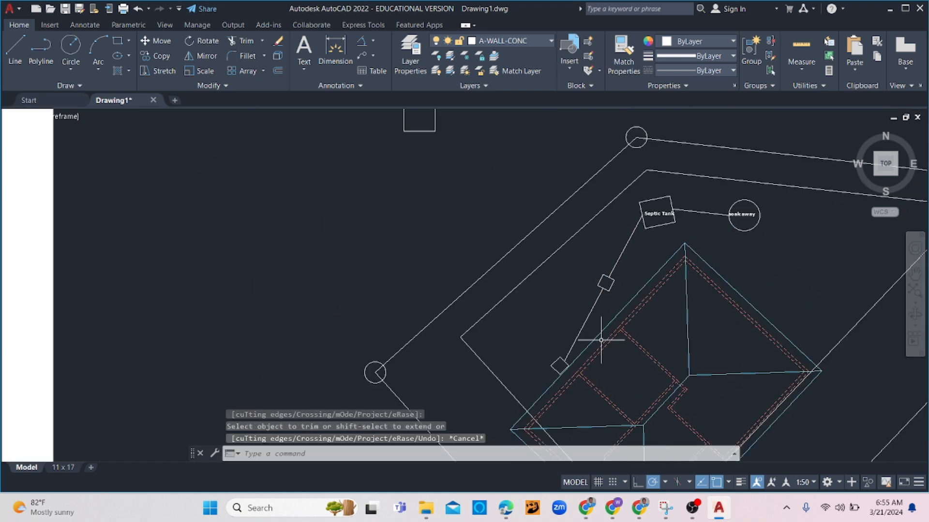
Copy the Septic Tank label onto the middle inspection square on the sewer line
click(661, 213)
text(cp)
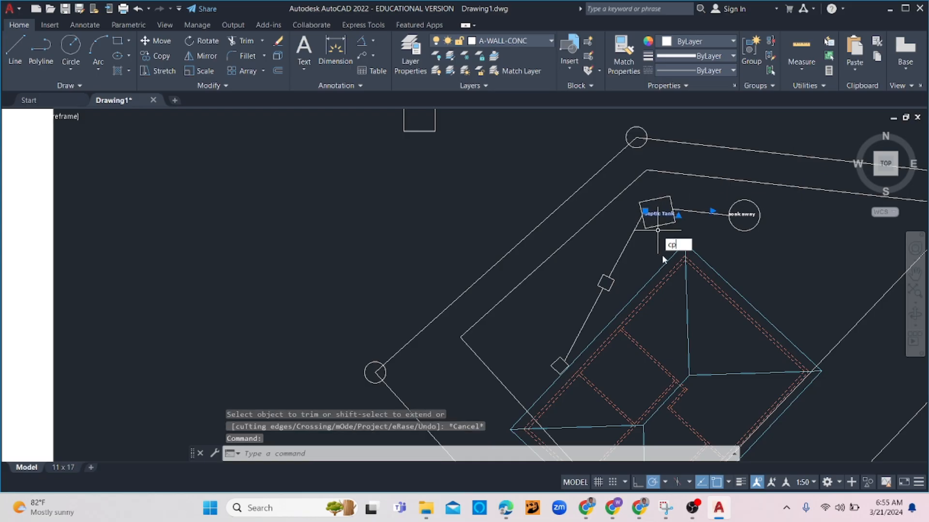
key(Return)
click(658, 209)
scroll(615, 276, up, 3)
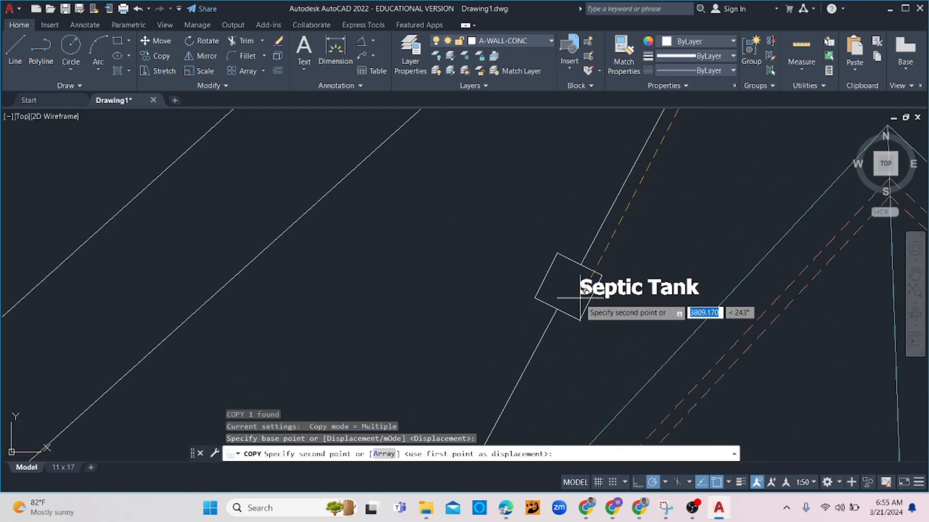
click(564, 293)
key(Escape)
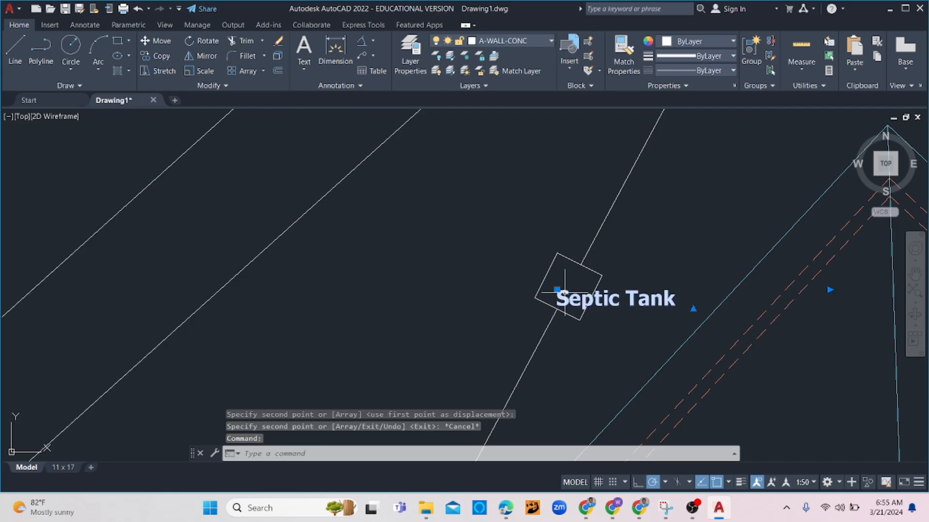
Replace the copied label's text with "MH" and "#2" on two lines, narrowing its text frame to fit
double_click(597, 297)
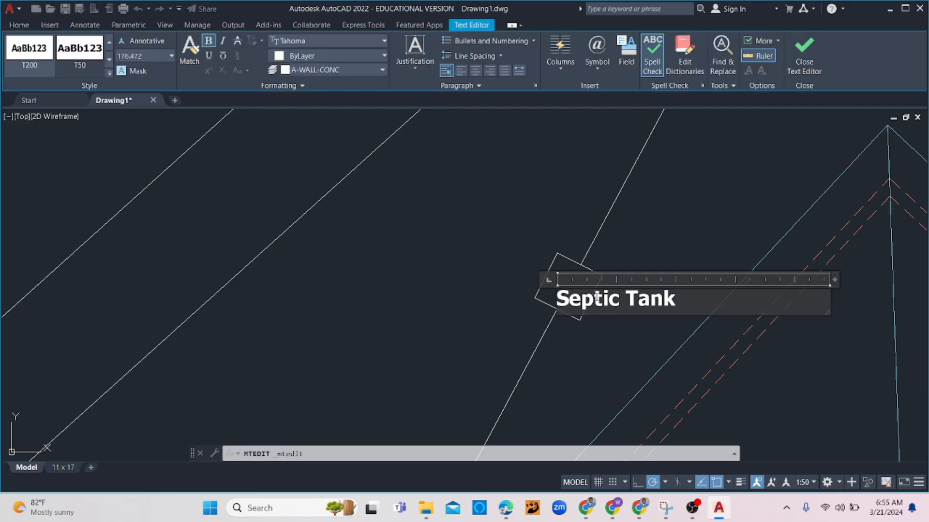
key(Delete)
key(ctrl+a)
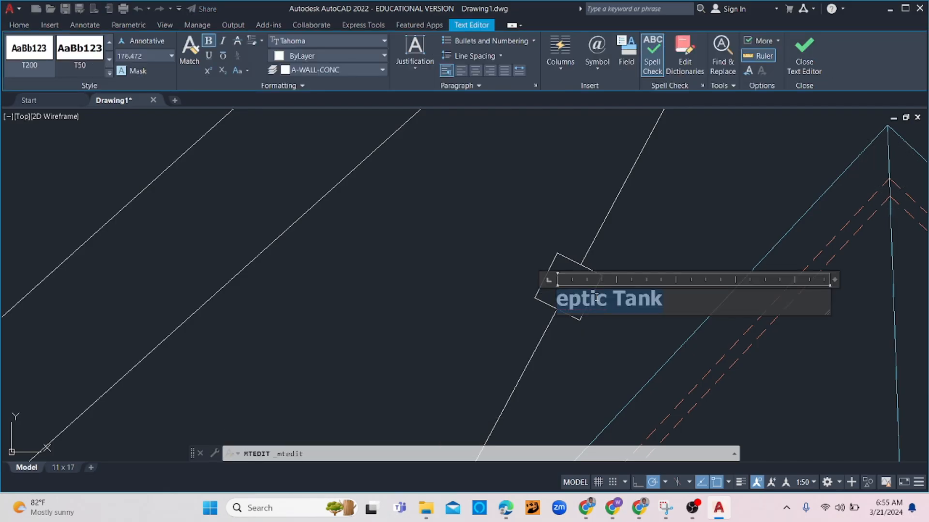
text(MH)
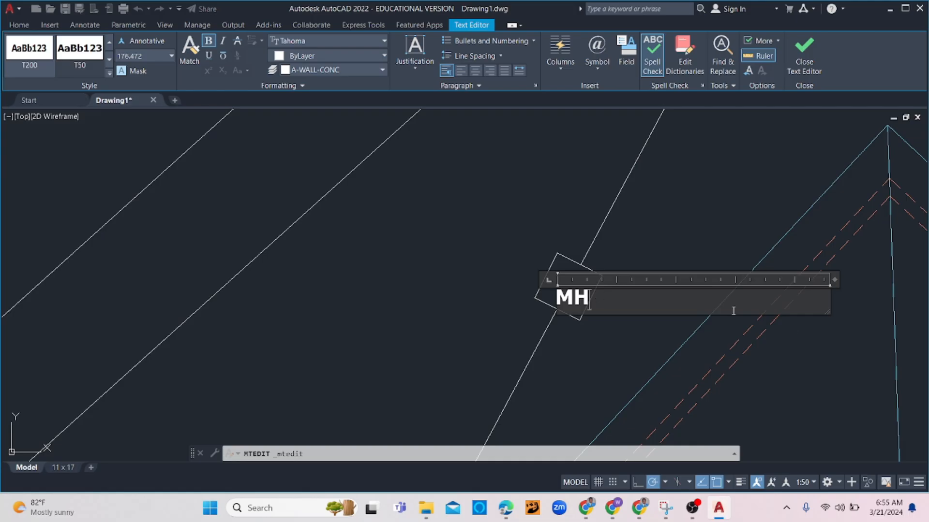
drag(835, 280, 611, 280)
text(H)
key(Return)
text(#)
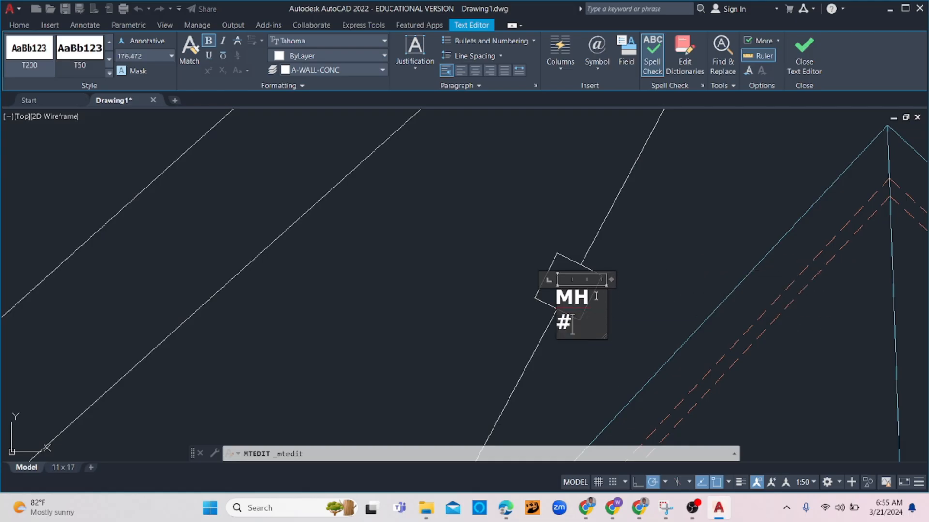
text(2)
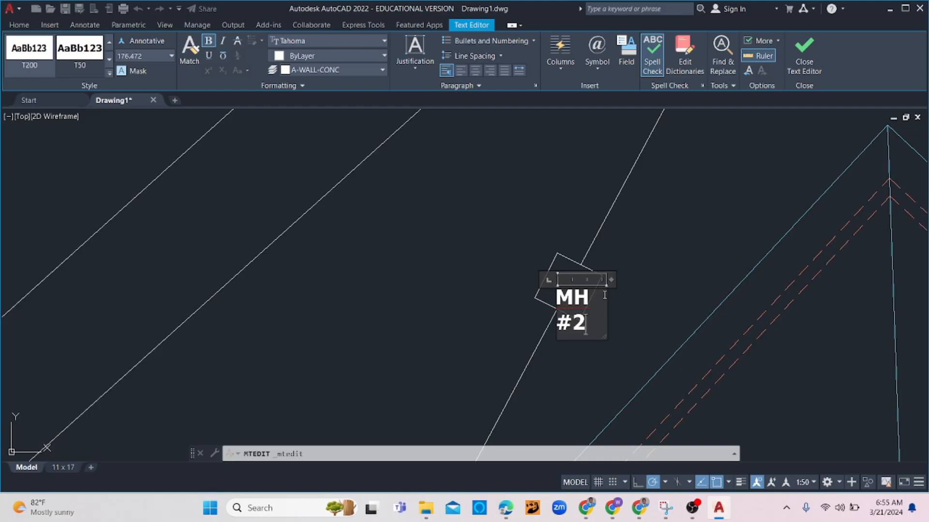
click(622, 300)
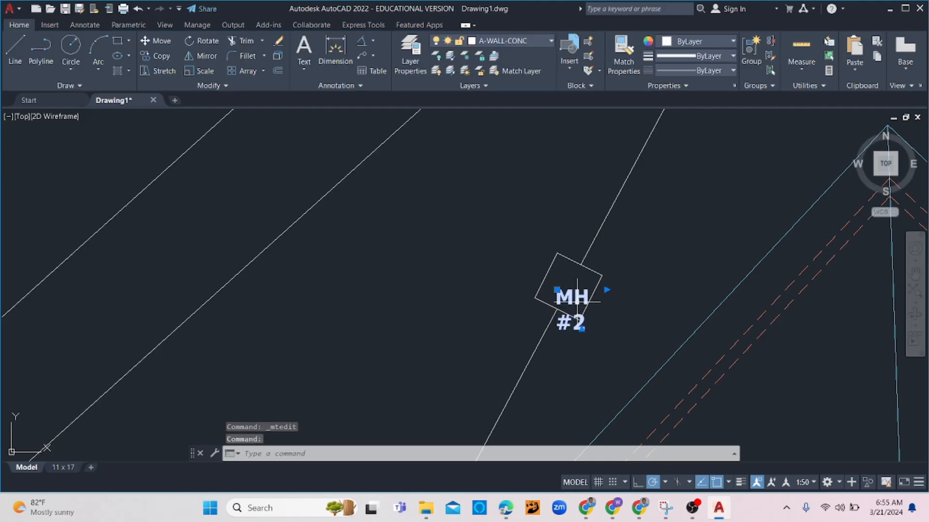
Move the MH #2 label outside the middle square, beside its upper-left edge
click(554, 287)
click(555, 287)
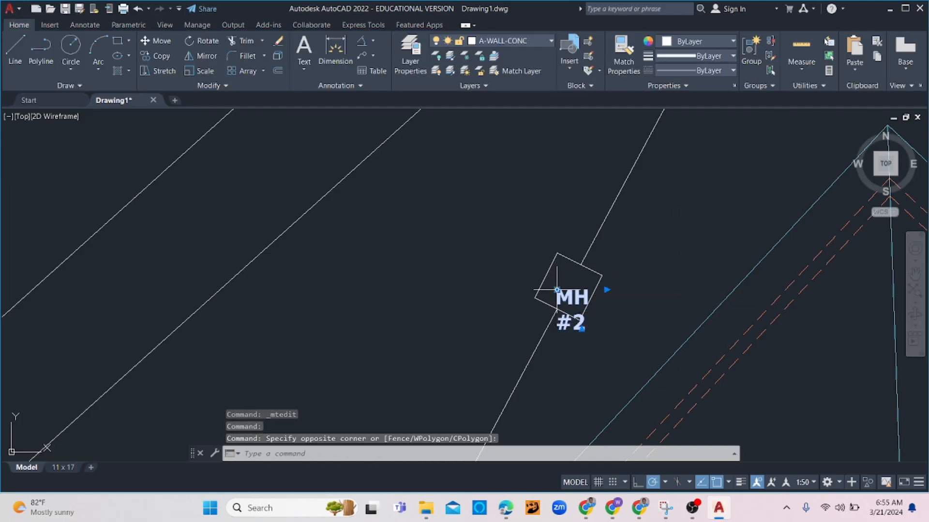
click(557, 289)
click(516, 238)
Copy the MH #2 label to the upper-left side of the lower inspection square next to the building
text(co)
key(Return)
click(541, 283)
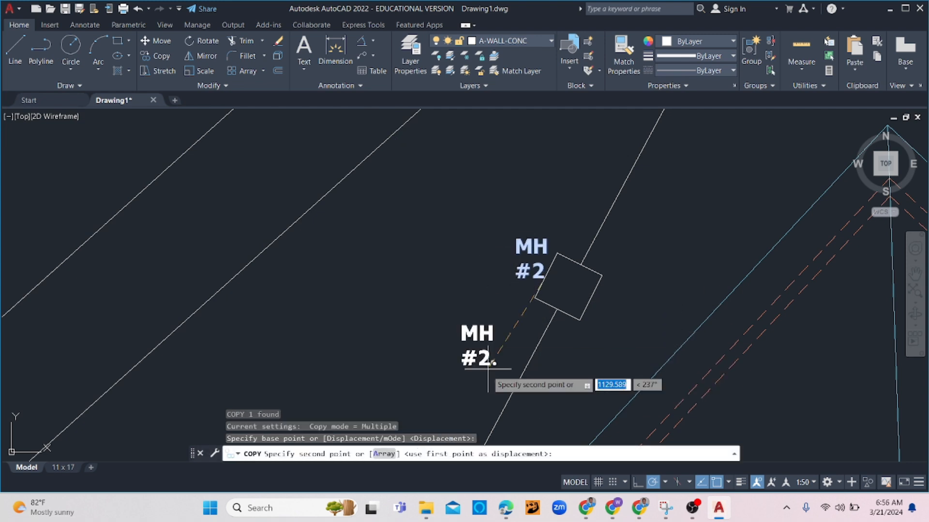
scroll(489, 370, down, 8)
scroll(528, 329, up, 4)
scroll(517, 343, up, 6)
click(465, 323)
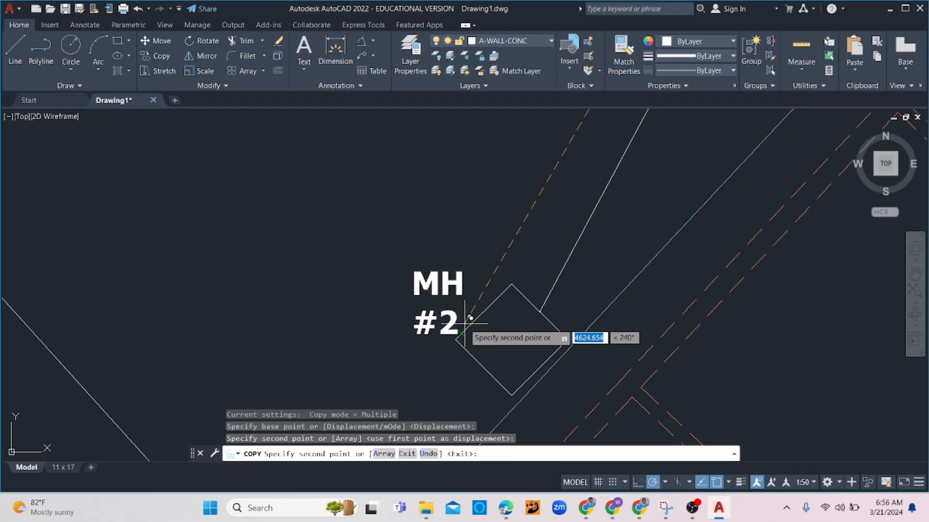
key(Escape)
key(Escape)
Change the label beside the lower inspection square to MH #1
double_click(457, 324)
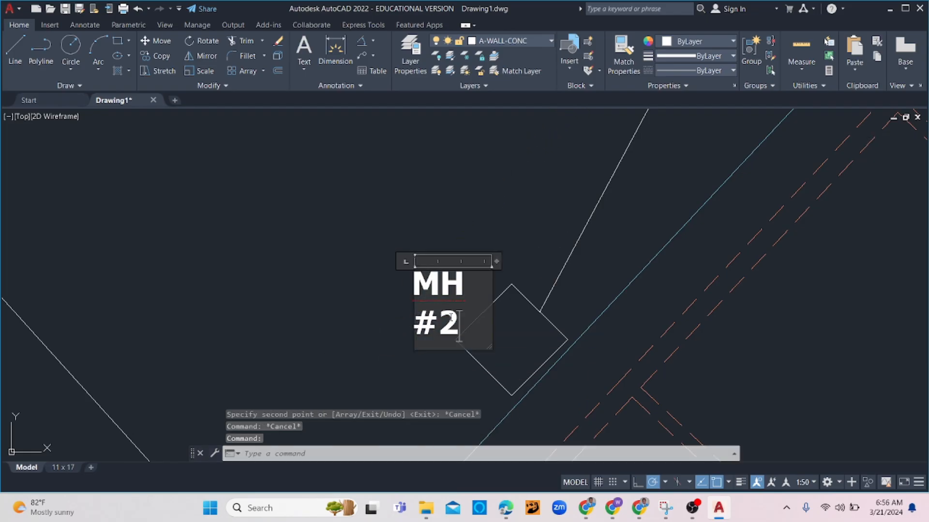
key(BackSpace)
text(1)
click(388, 391)
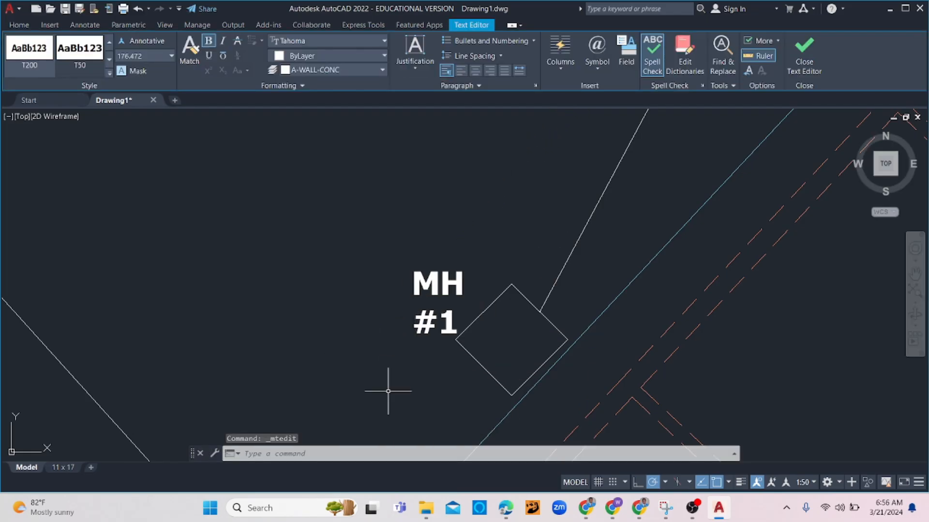
Draw a 900 by 600 rectangle below the MH #1 square, close to the roof edge
scroll(519, 311, down, 6)
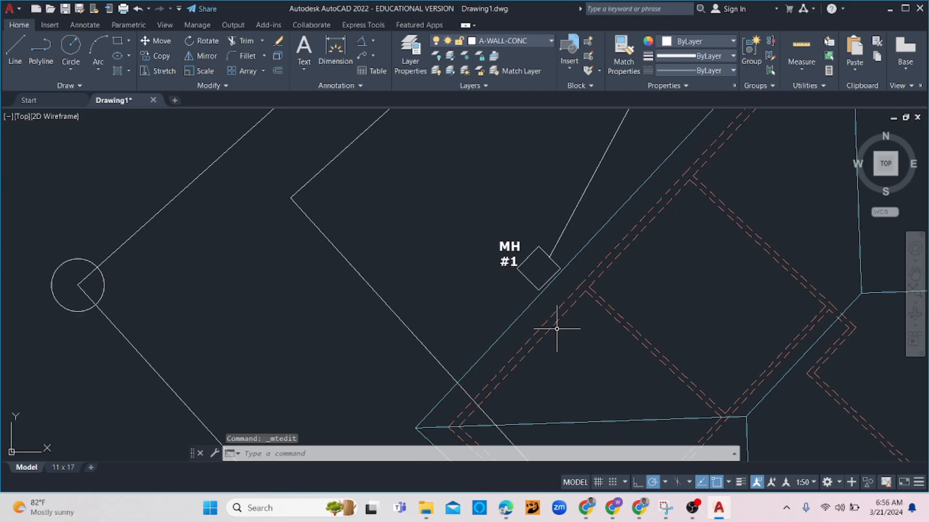
scroll(522, 338, down, 2)
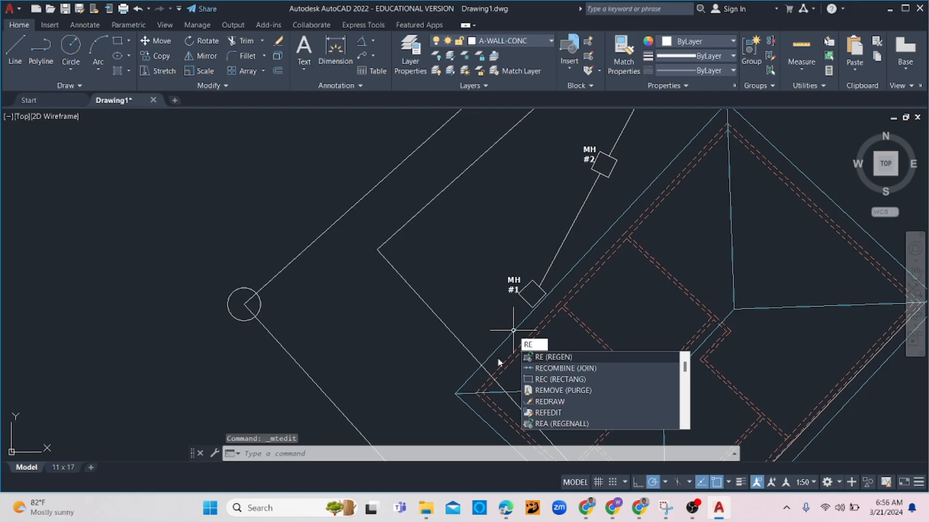
text(c)
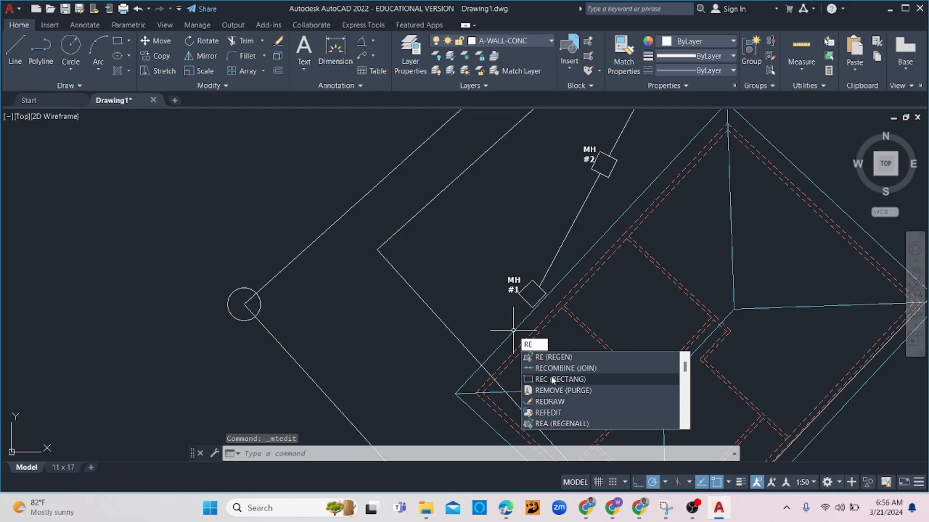
click(553, 381)
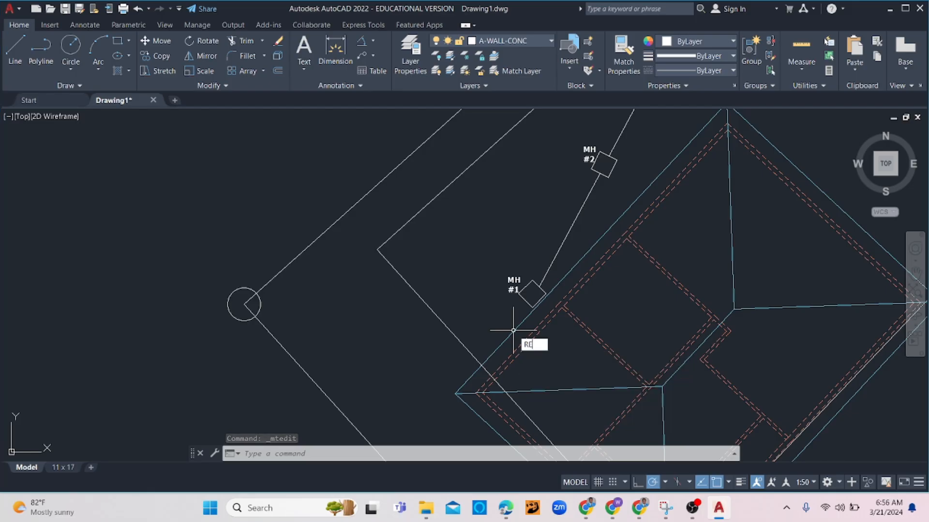
click(475, 321)
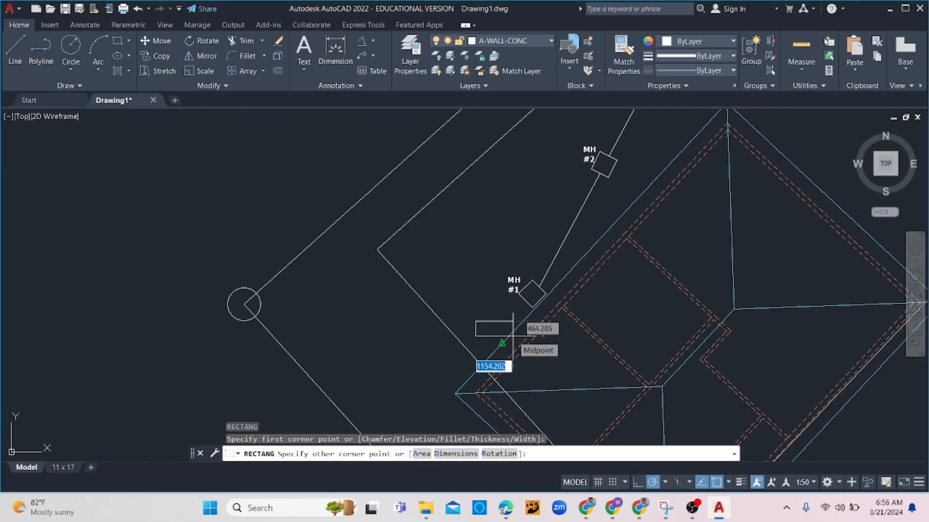
text(900)
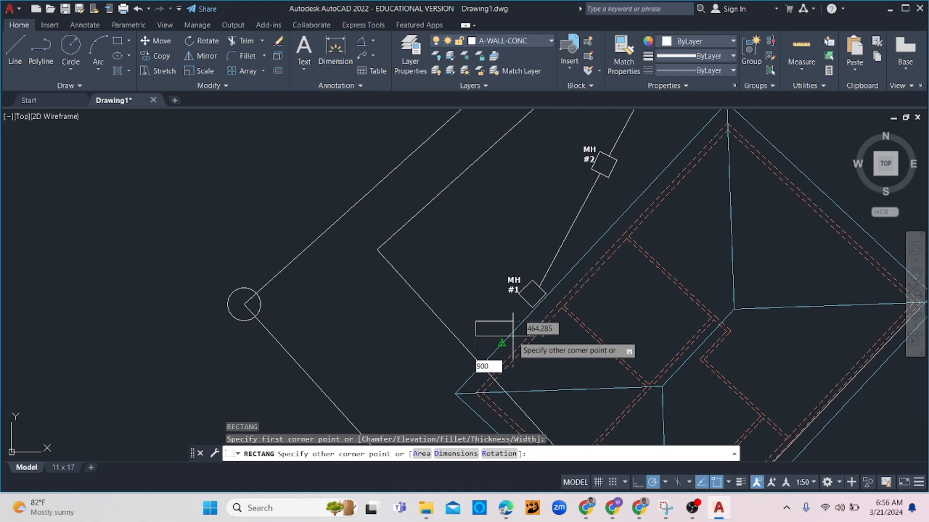
key(Tab)
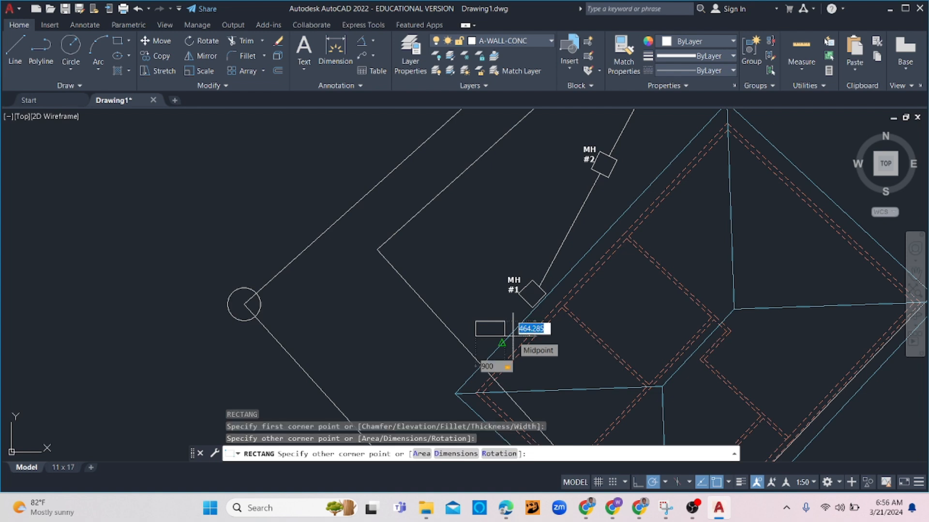
text(600)
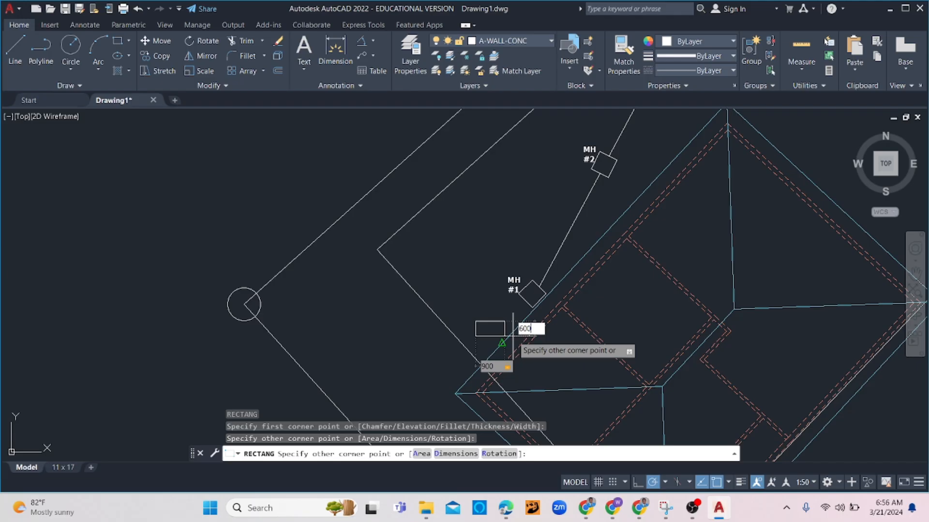
key(Return)
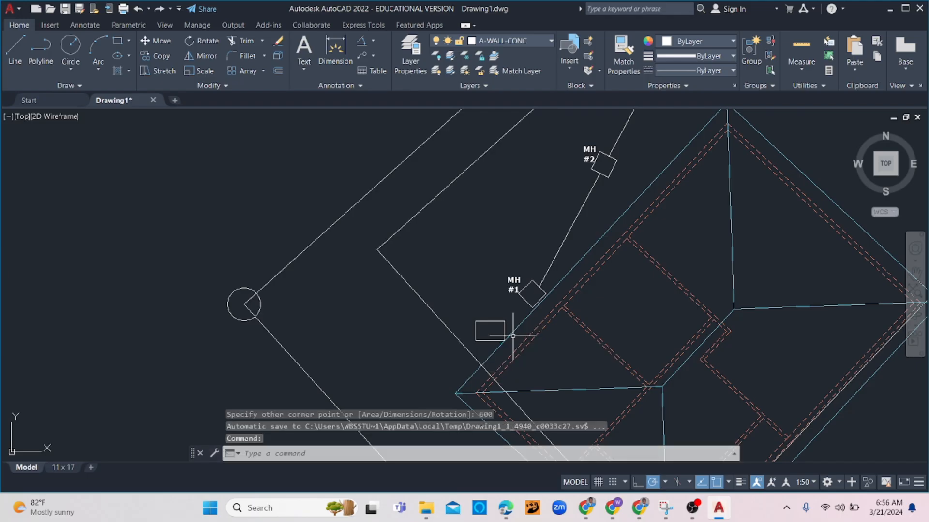
Draw a line between the midpoints of the rectangle's long sides to divide it in half
text(l)
key(Return)
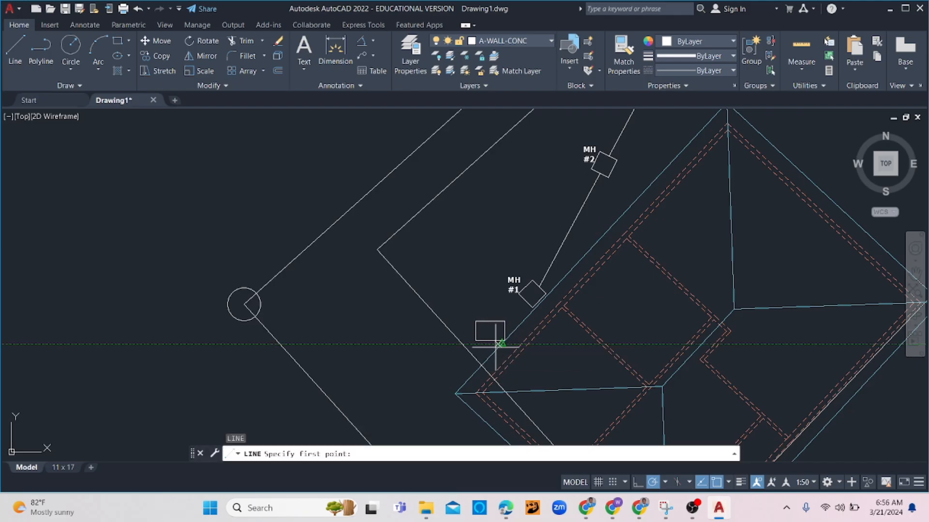
click(490, 321)
click(490, 340)
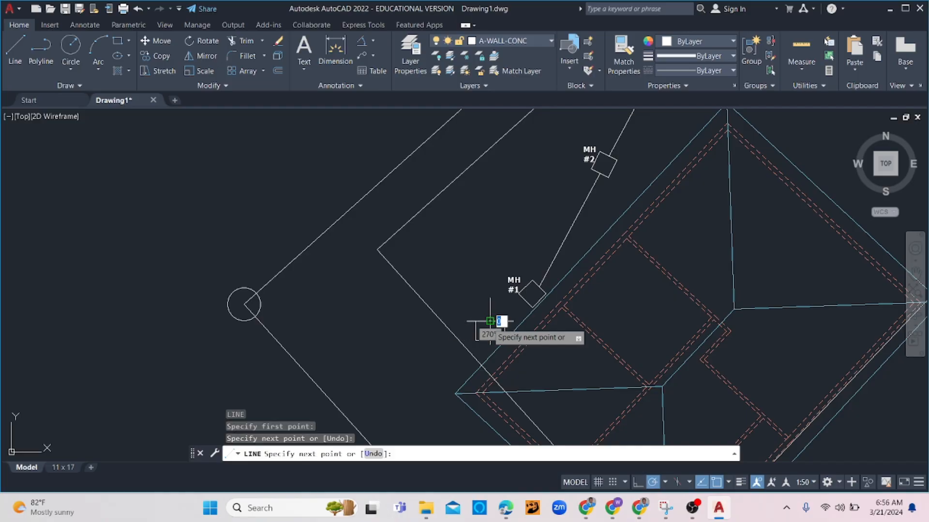
key(Escape)
key(Escape)
Rotate the rectangle and its dividing line about the lower-right corner so the long side follows the roof edge
scroll(498, 315, up, 4)
click(508, 308)
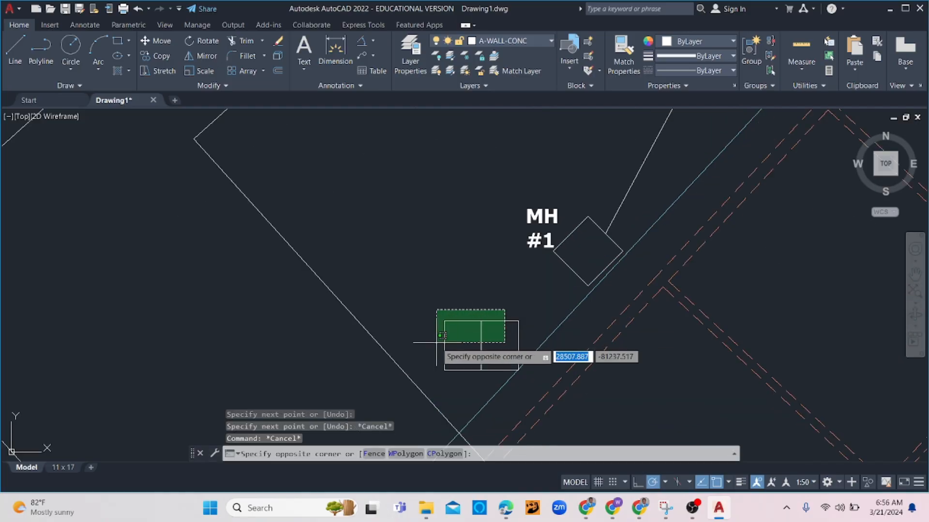
click(412, 373)
mouse_move(445, 345)
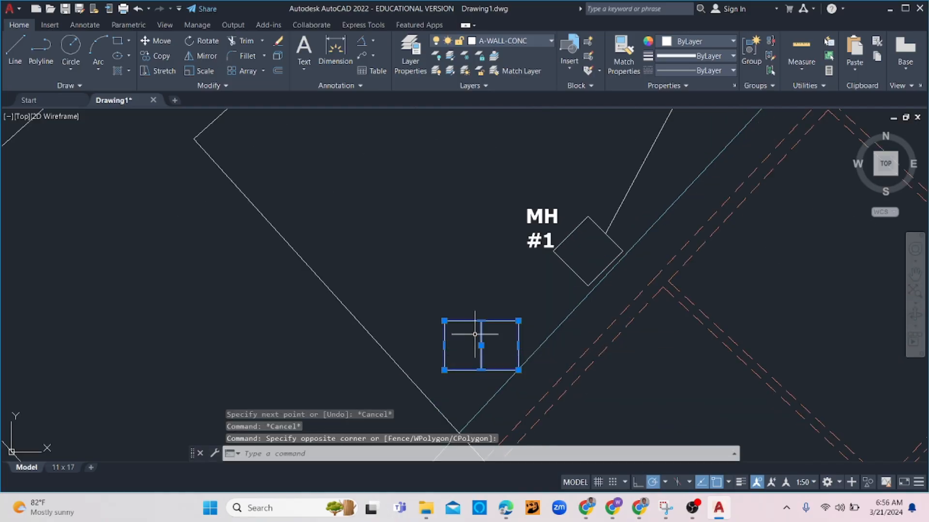
text(ro)
key(Return)
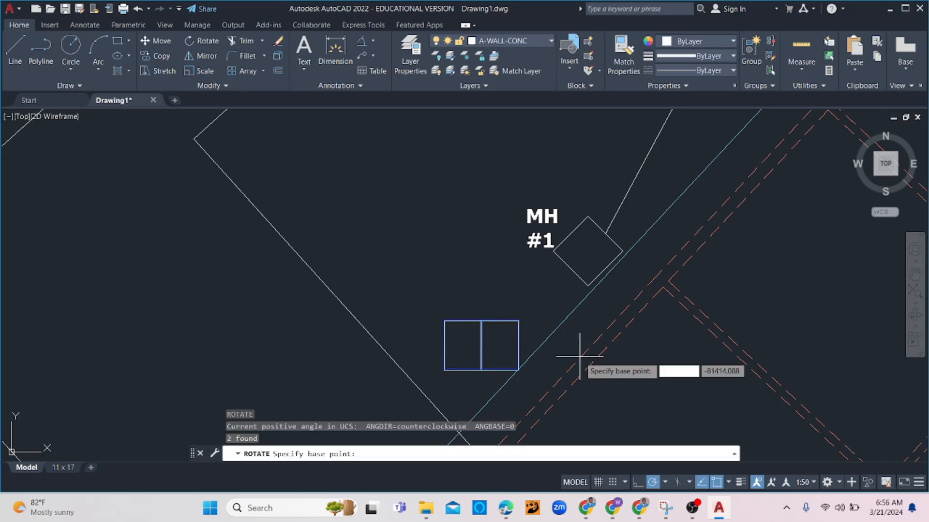
click(518, 370)
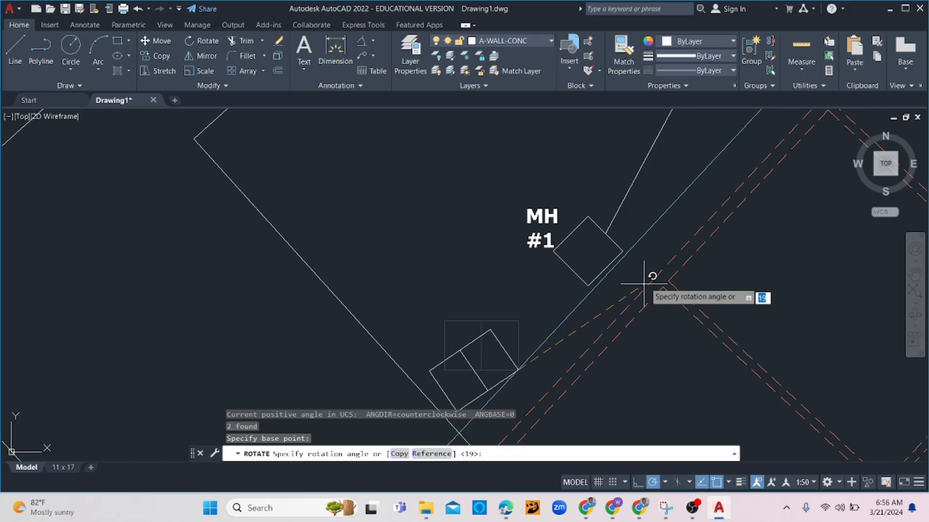
click(621, 262)
Move the divided rectangle along the roof edge, closer to the MH #1 square
click(506, 332)
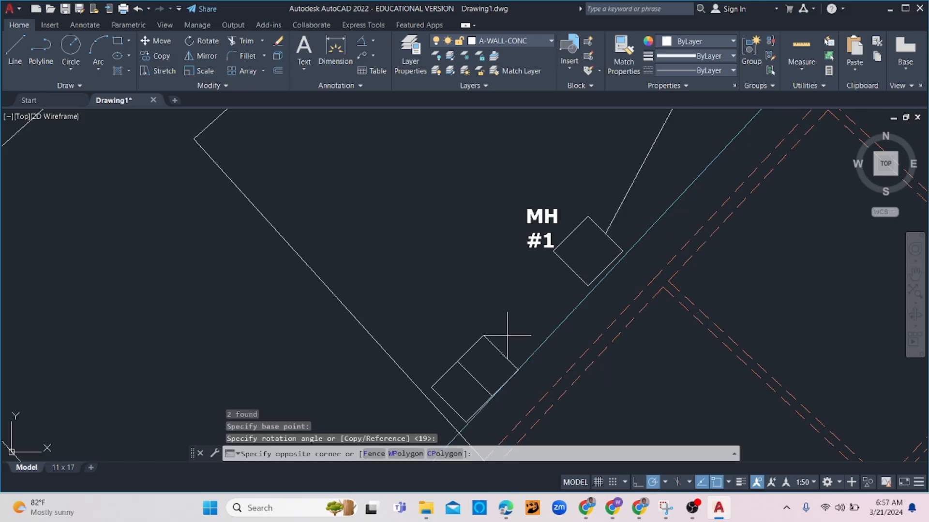
click(467, 366)
scroll(544, 350, down, 2)
scroll(544, 350, down, 4)
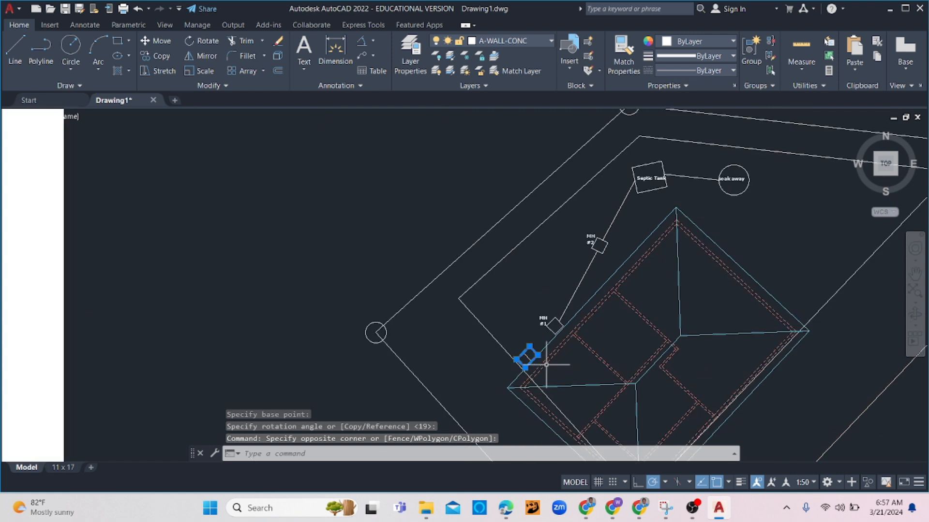
scroll(528, 361, up, 4)
text(m)
key(Return)
click(510, 357)
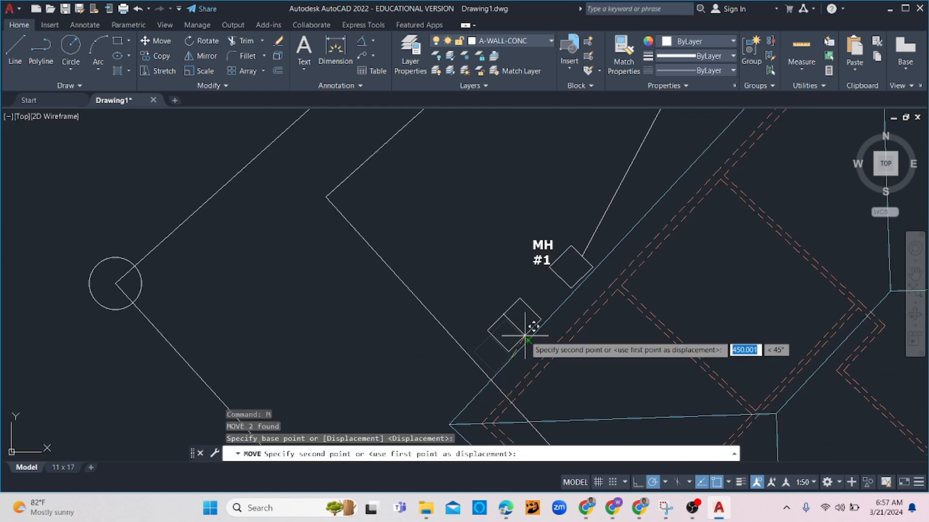
click(527, 341)
Draw a sewer line from the divided rectangle's upper-right edge to the lower-left edge of the MH #1 square
text(l)
key(Return)
click(543, 325)
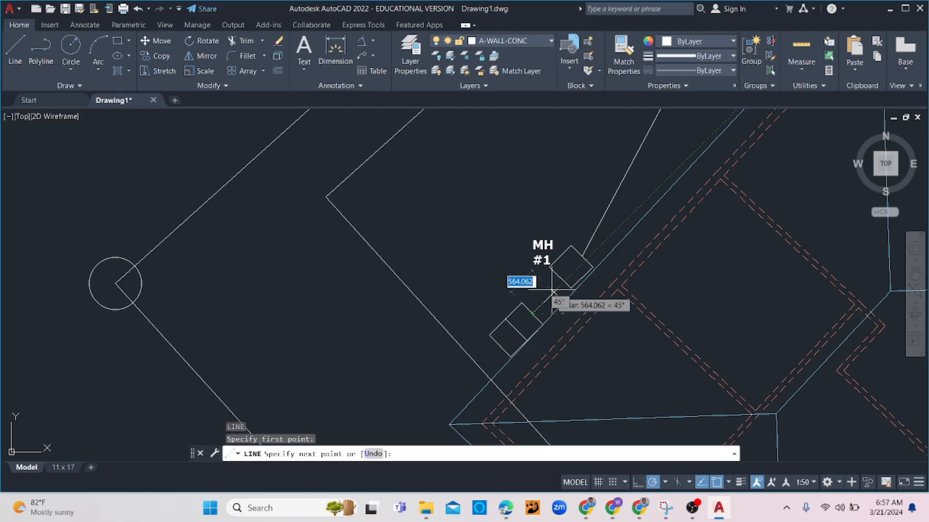
key(Escape)
key(Escape)
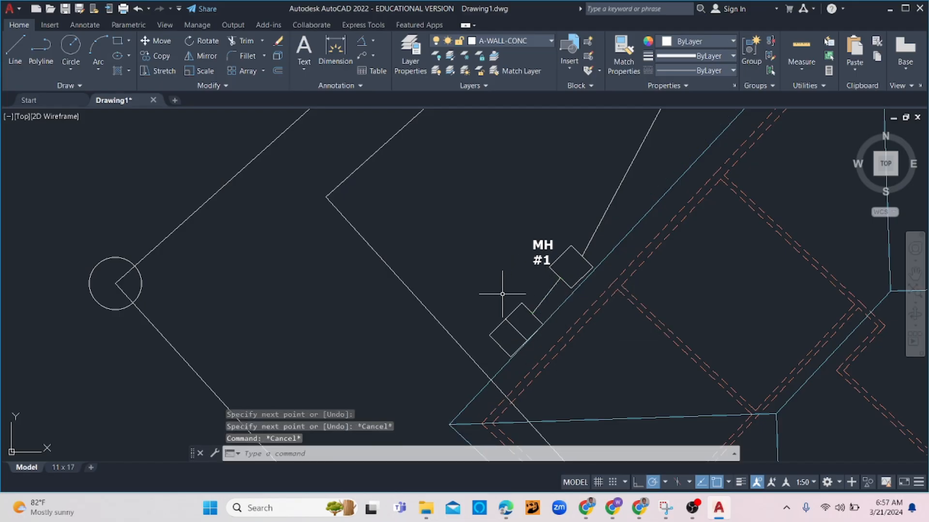
Copy the MH #1 label to a spot beside the divided rectangle's upper-left side
click(535, 248)
text(co)
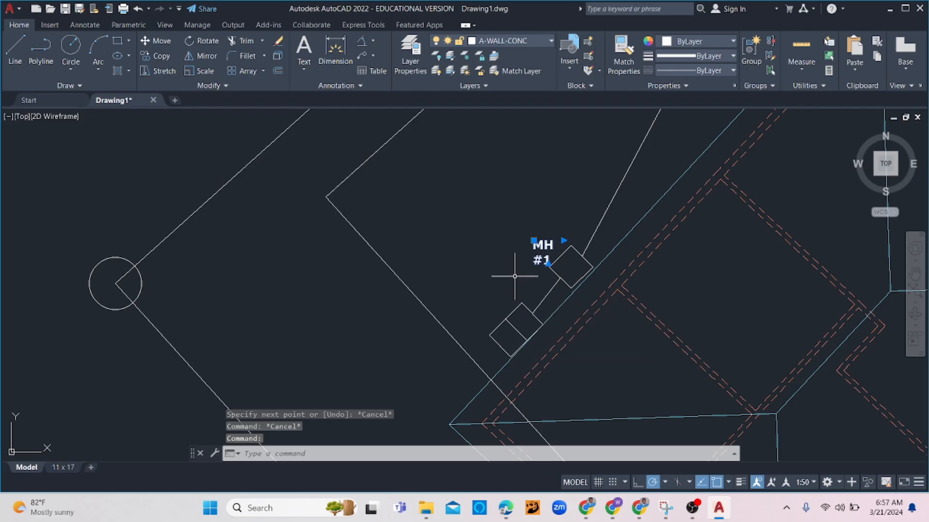
key(Return)
click(534, 263)
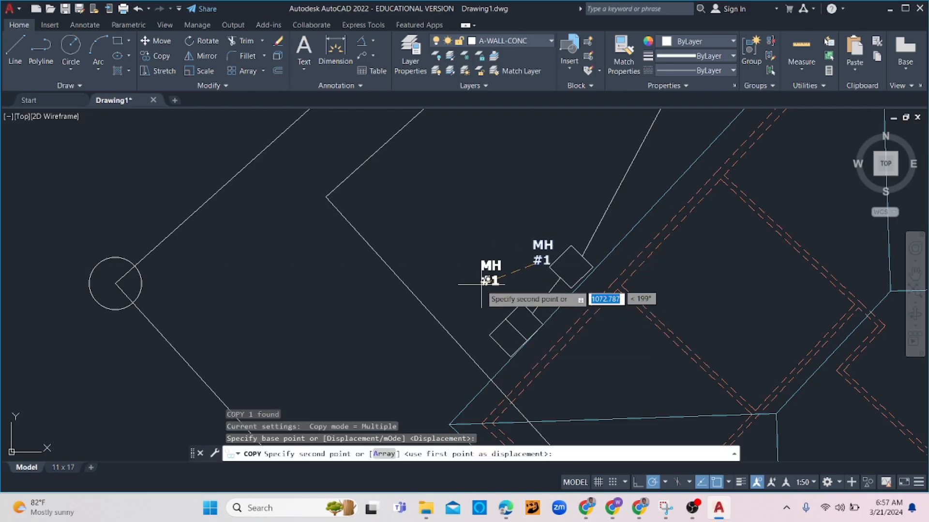
click(479, 318)
key(Escape)
Replace the text of the copied label beside the divided rectangle with GT
double_click(501, 312)
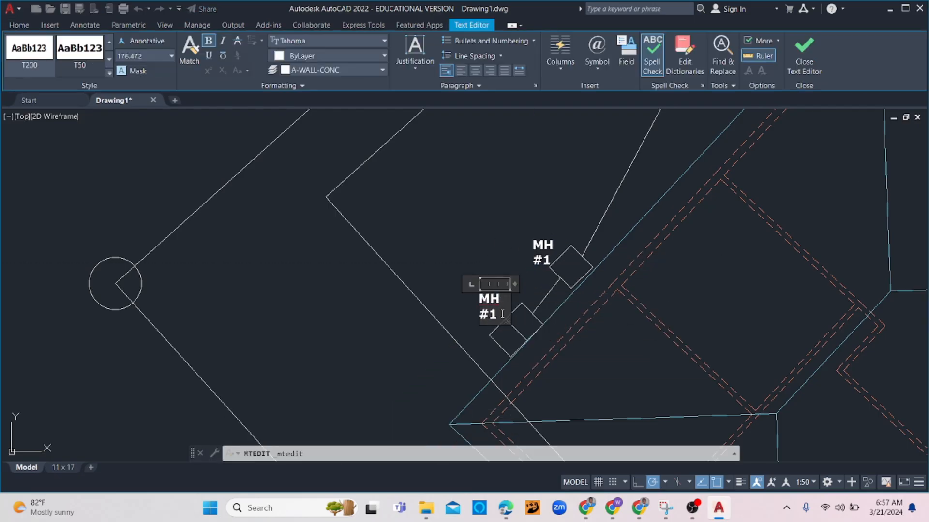
drag(491, 304, 475, 297)
text(GT)
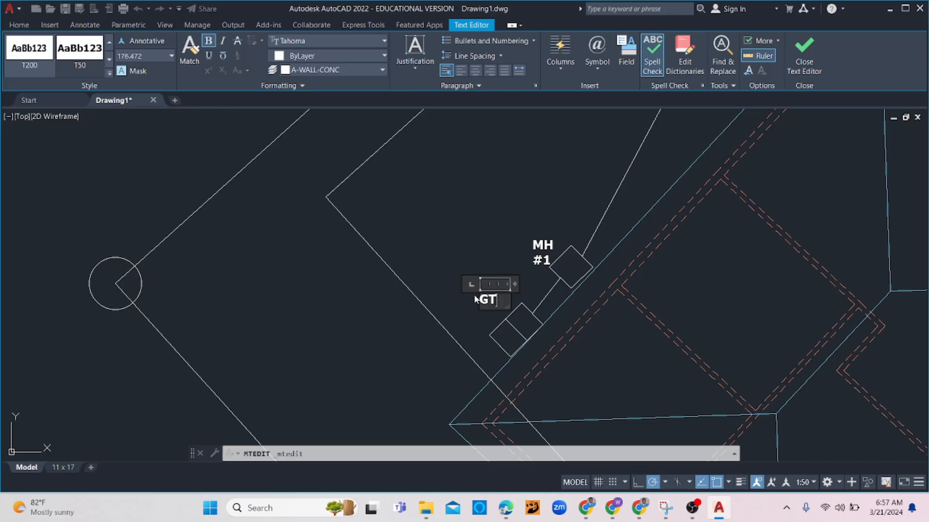
click(467, 337)
Move the GT label straight down so it sits close to the divided rectangle
click(489, 298)
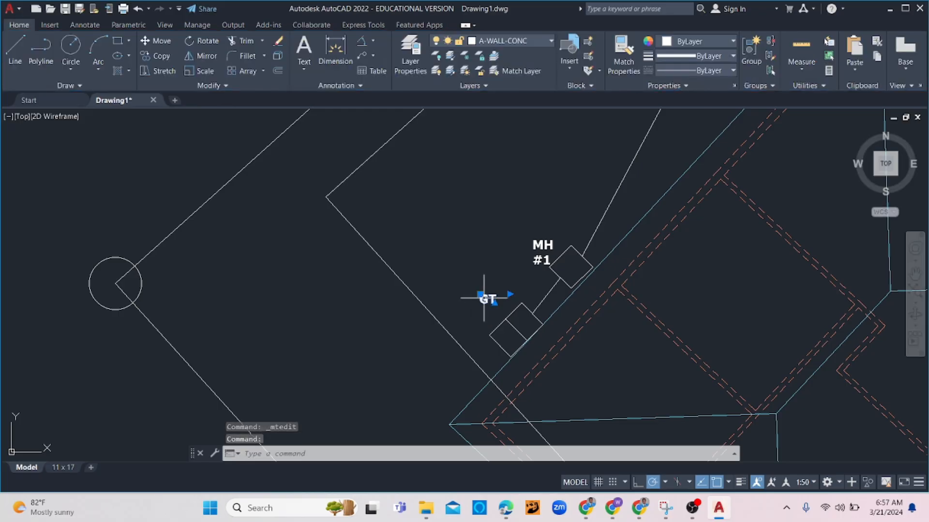
click(477, 294)
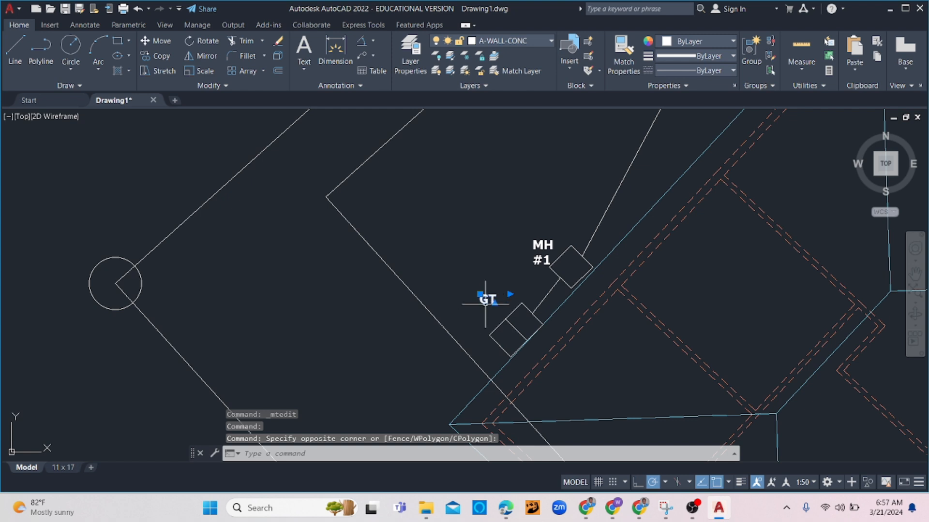
click(480, 294)
click(480, 295)
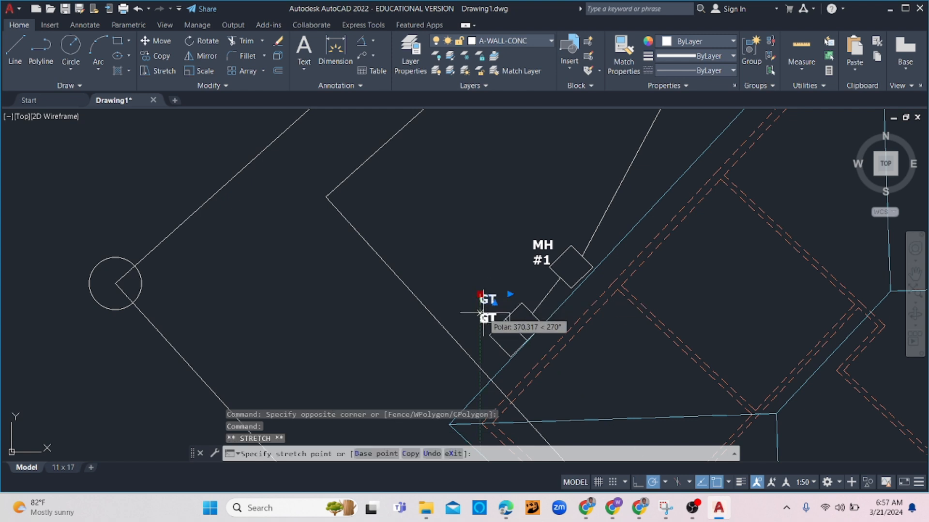
click(480, 316)
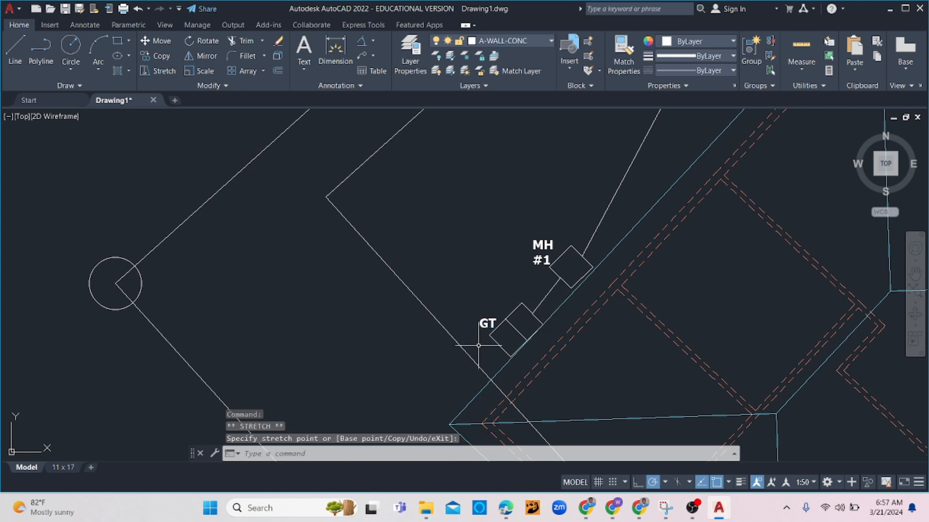
key(Escape)
Draw a 3-sided polygon inscribed in a circle of about 257 radius on the sewer line between MH #1 and MH #2
scroll(540, 317, down, 2)
scroll(540, 317, down, 2)
middle_drag(581, 350, 460, 325)
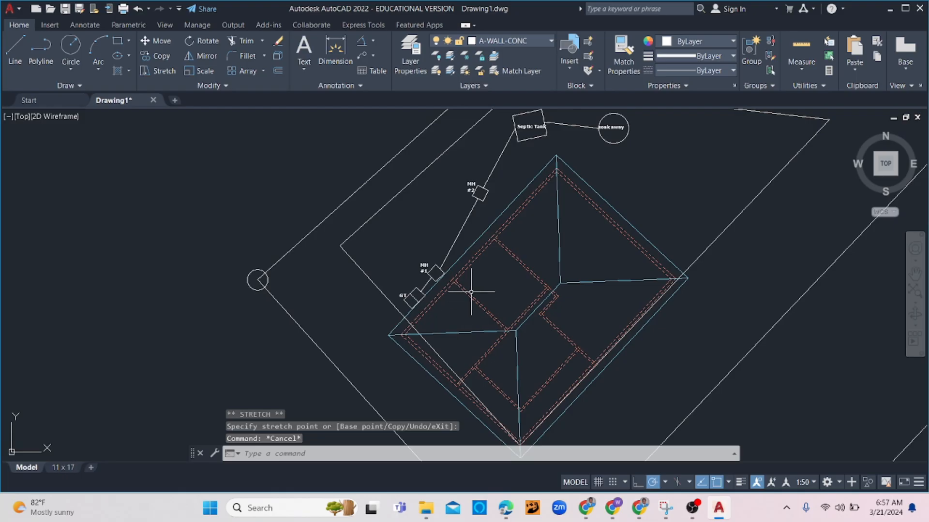
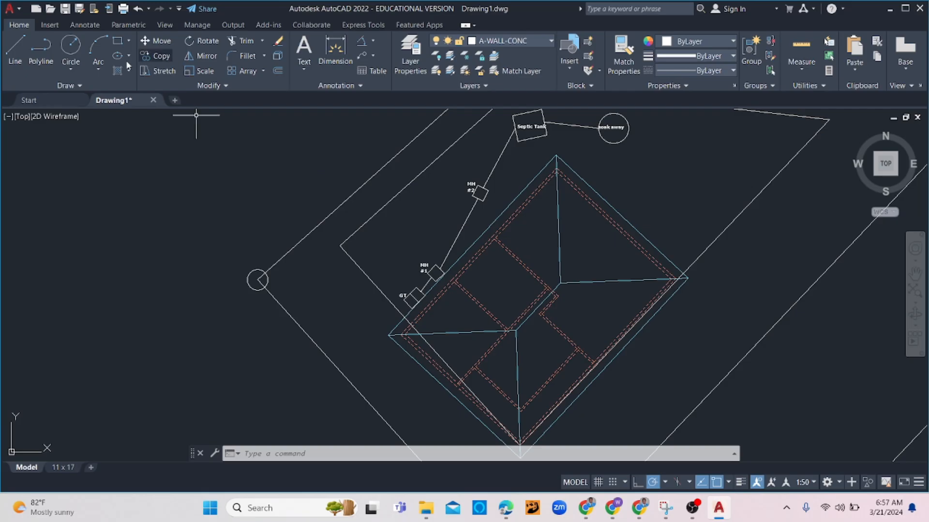
click(129, 41)
click(140, 84)
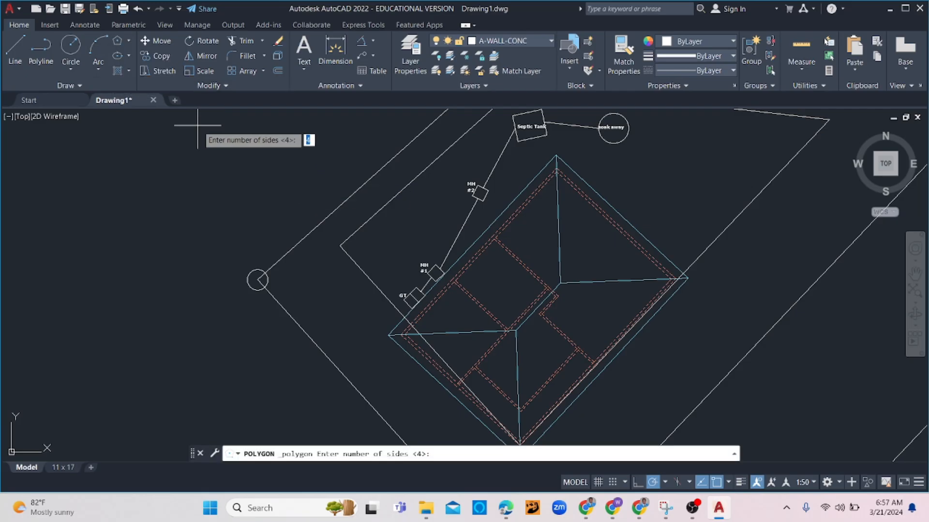
text(2)
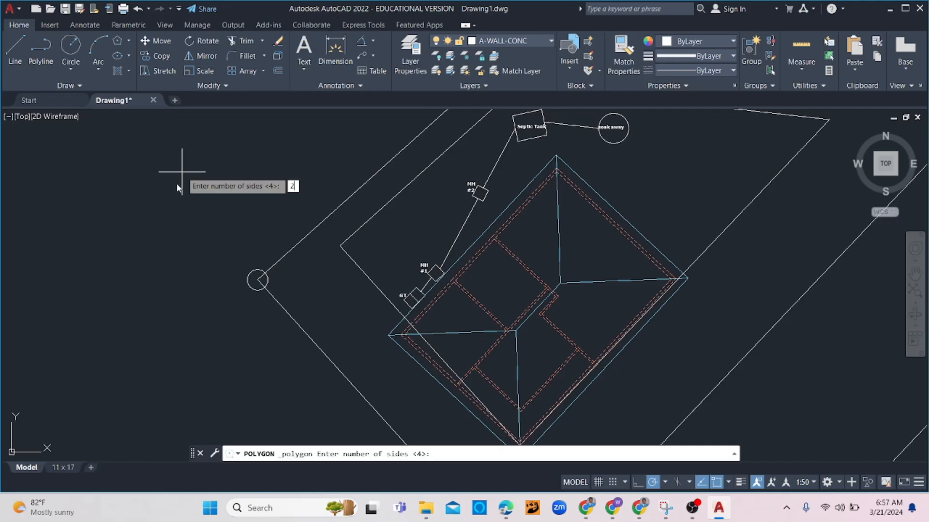
key(Return)
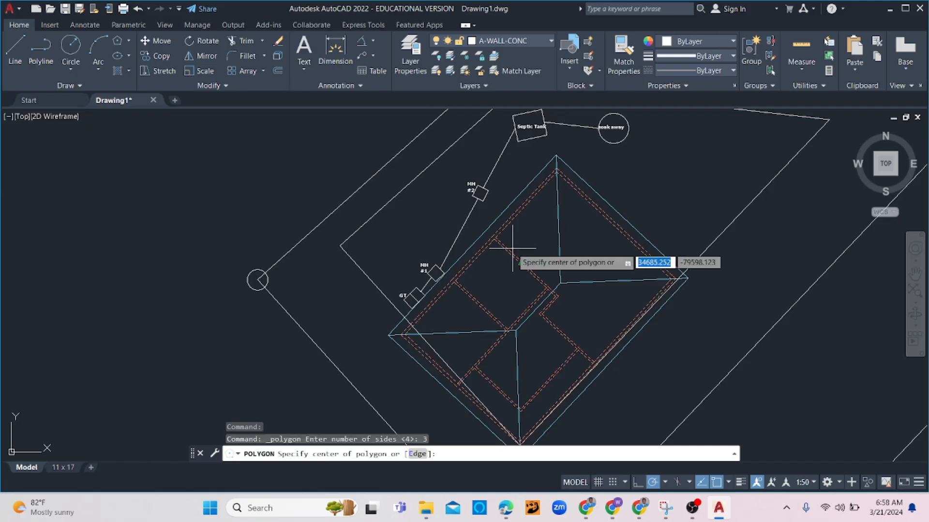
scroll(471, 237, up, 3)
click(439, 231)
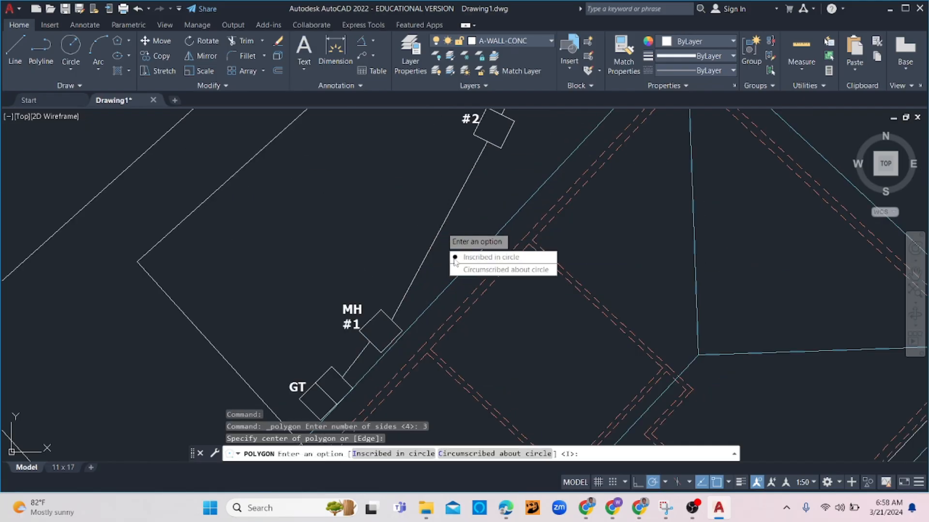
click(455, 256)
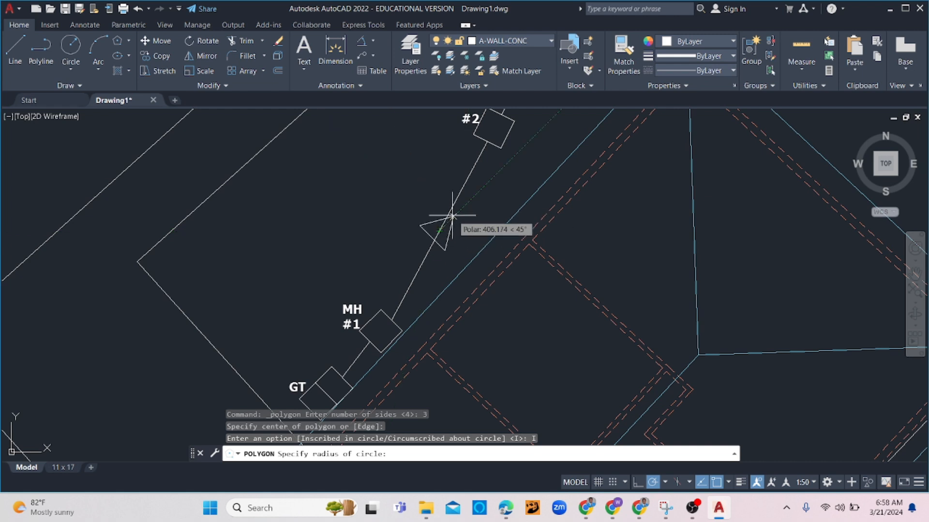
scroll(440, 229, up, 2)
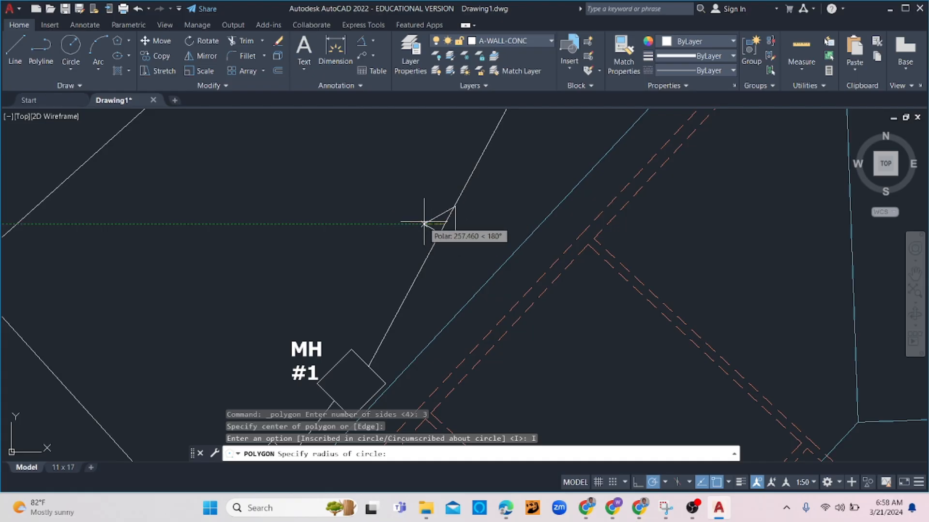
click(425, 222)
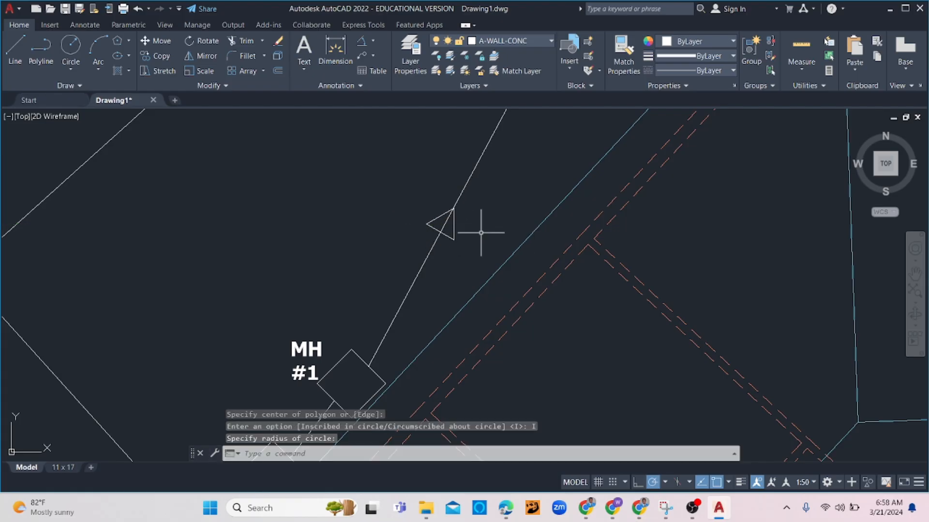
Hatch the inside of the triangle on the sewer line between MH #1 and MH #2
scroll(481, 233, down, 2)
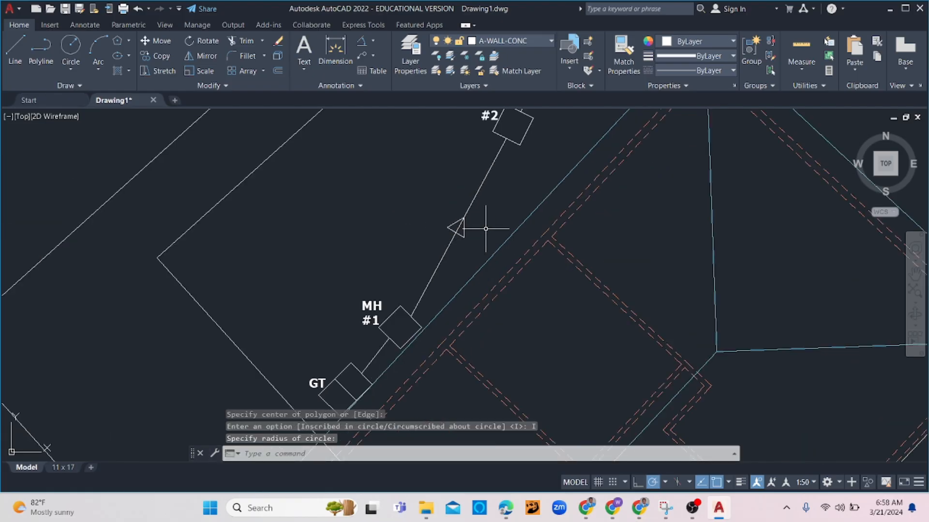
click(448, 238)
click(117, 71)
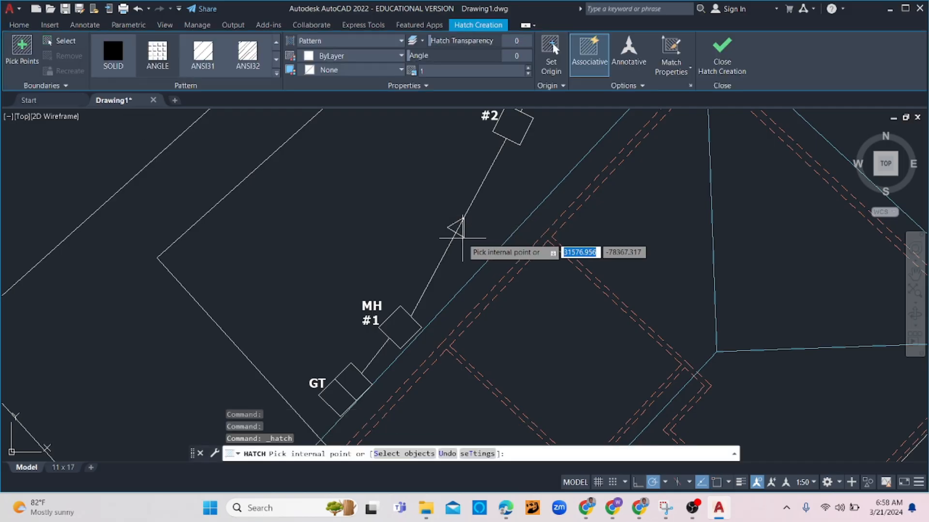
click(459, 230)
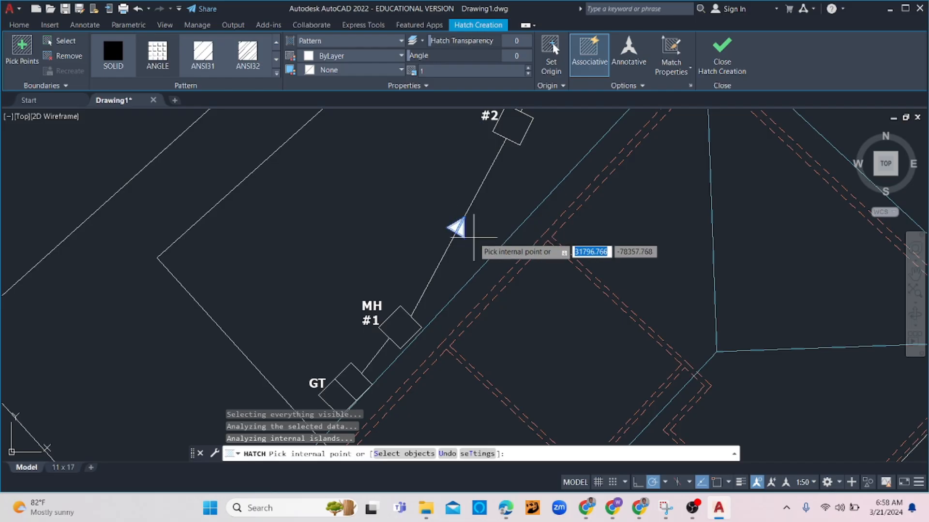
key(Escape)
key(Escape)
Copy the hatched triangle by its upper corner onto the MH #2 to septic tank line and the septic tank to soak away line
click(468, 235)
click(453, 242)
key(Escape)
scroll(442, 246, up, 4)
click(509, 215)
click(491, 239)
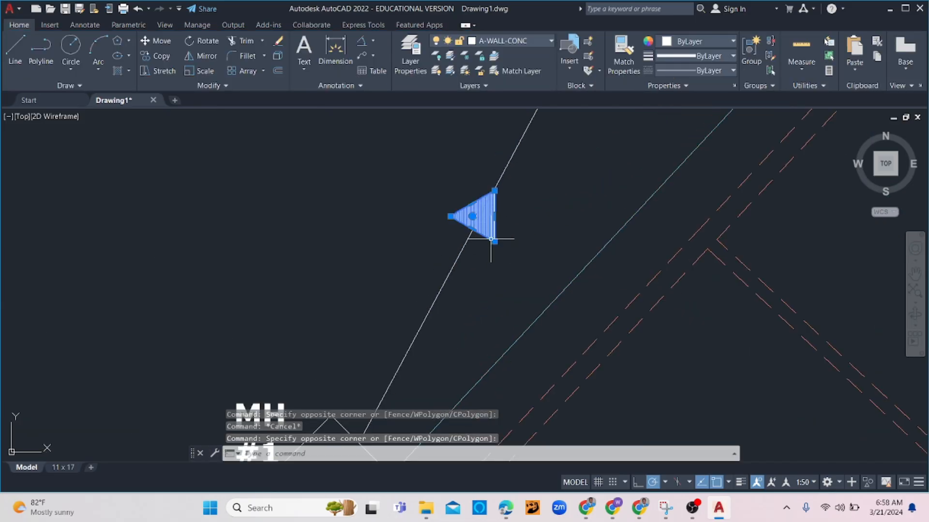
click(458, 197)
click(430, 239)
text(co)
key(Return)
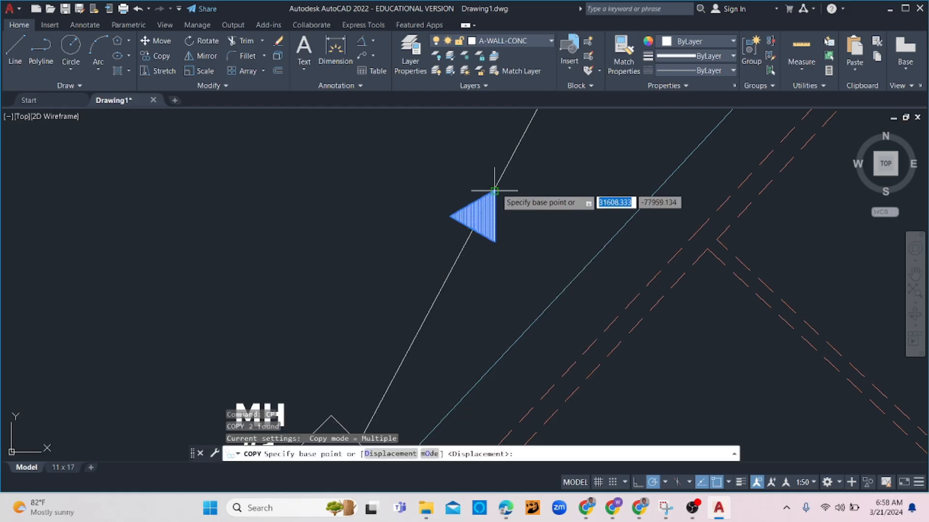
click(494, 191)
scroll(503, 191, down, 4)
scroll(503, 194, down, 3)
scroll(517, 150, up, 2)
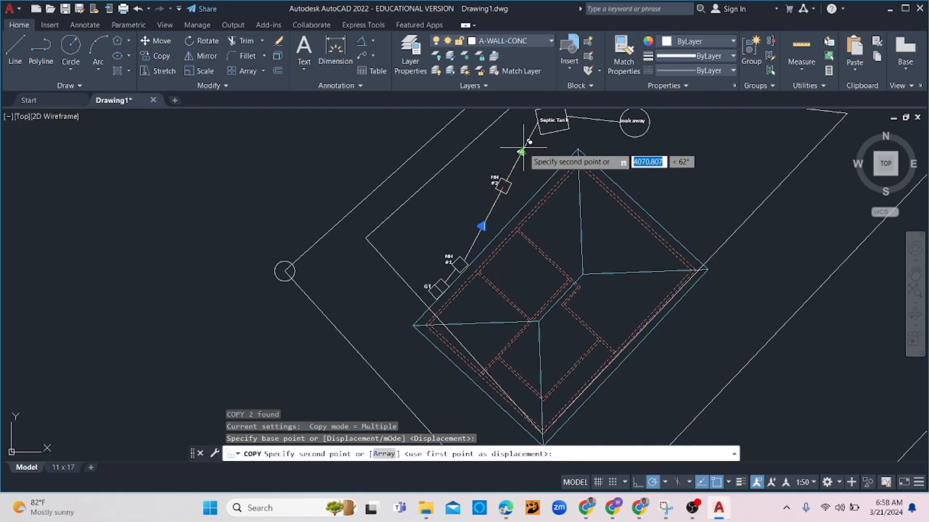
click(530, 146)
click(592, 121)
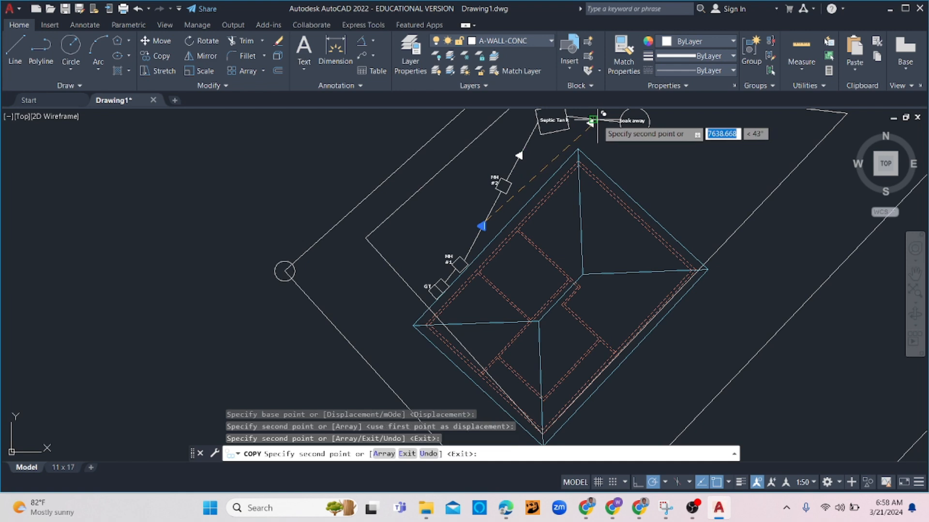
key(Escape)
Rotate the hatched triangle between septic tank and soak away about its upper corner so it points toward the soak away
scroll(556, 140, up, 5)
click(570, 227)
click(553, 237)
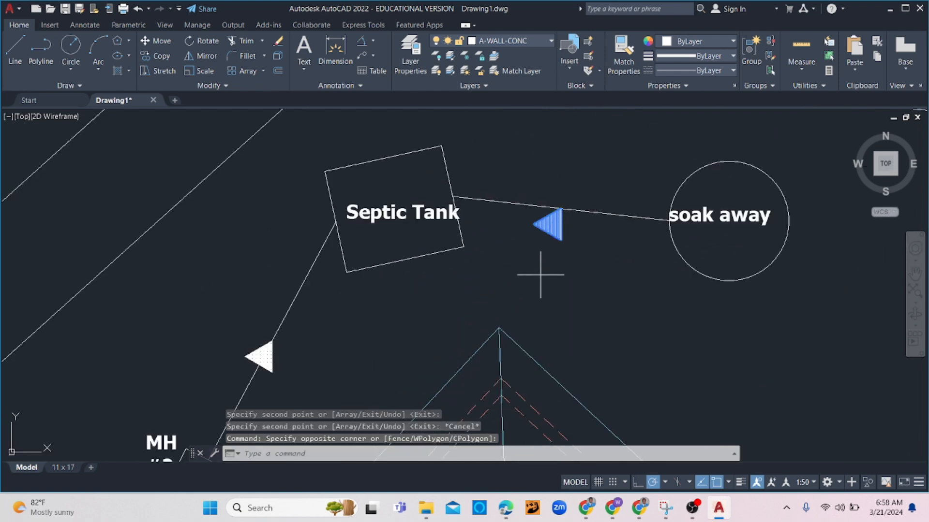
text(ro)
key(Return)
click(561, 209)
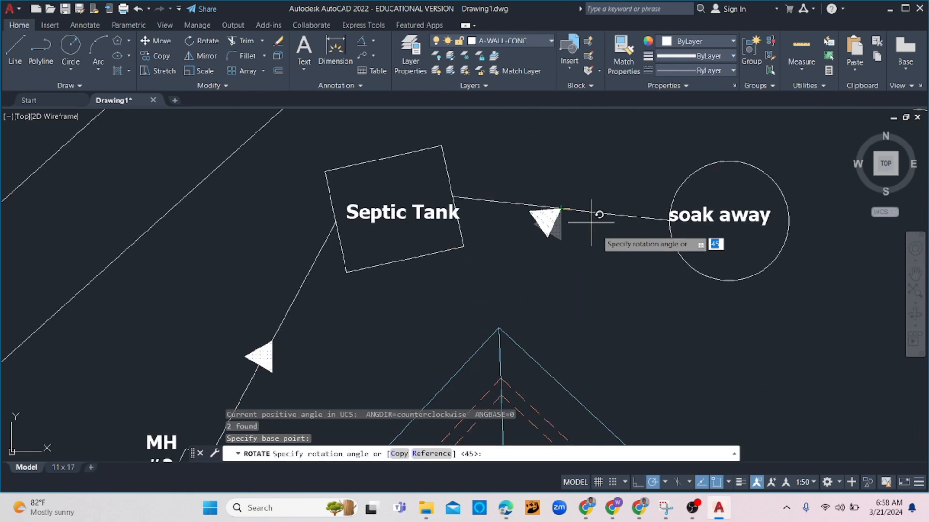
click(598, 272)
Copy the hatched triangle from the MH #1 to MH #2 line onto the short sewer line between GT and MH #1
scroll(435, 290, down, 6)
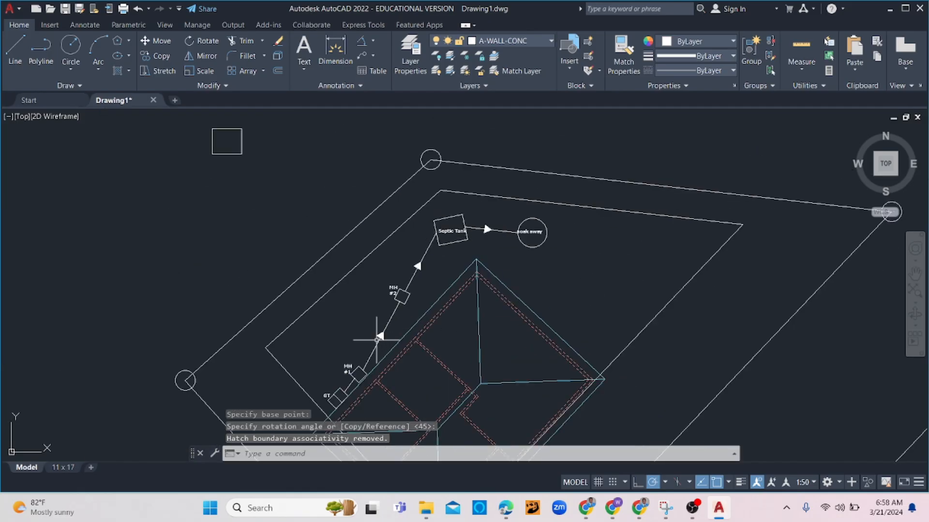
scroll(377, 340, up, 8)
click(411, 256)
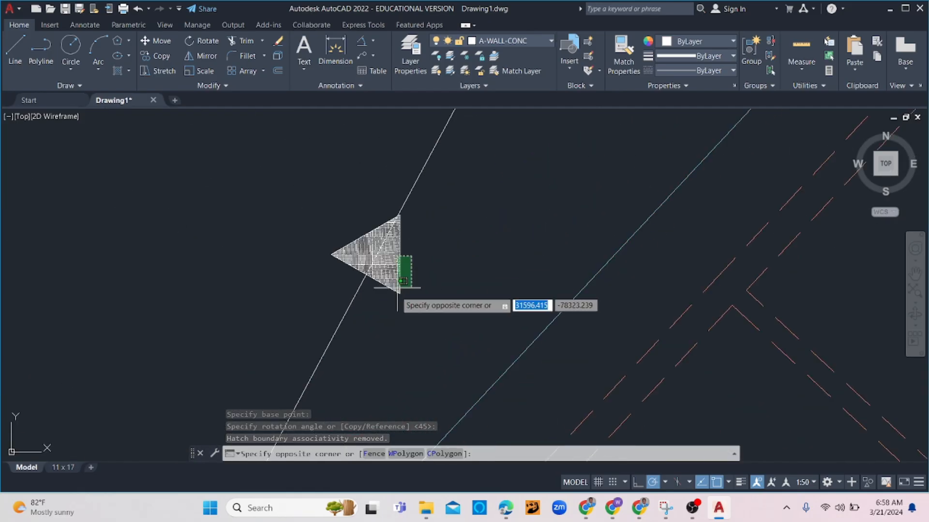
click(392, 299)
key(Return)
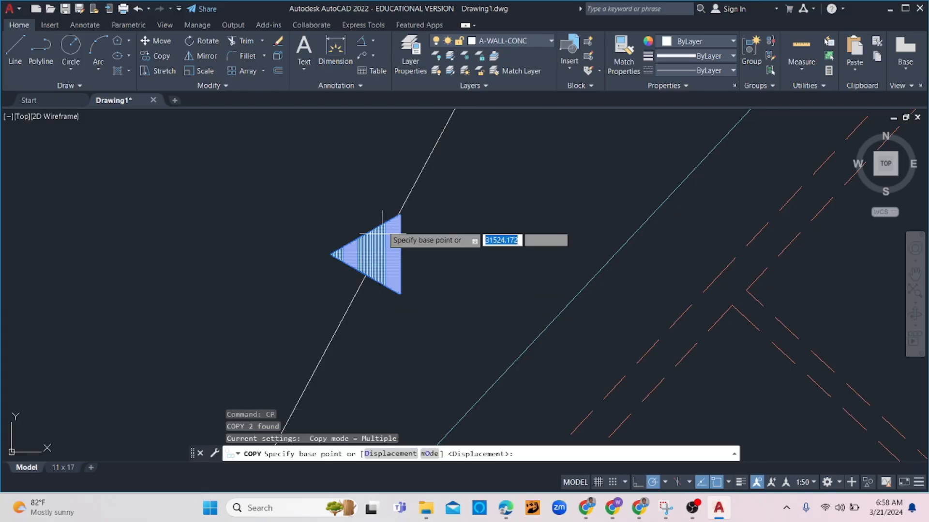
click(401, 214)
scroll(402, 211, down, 5)
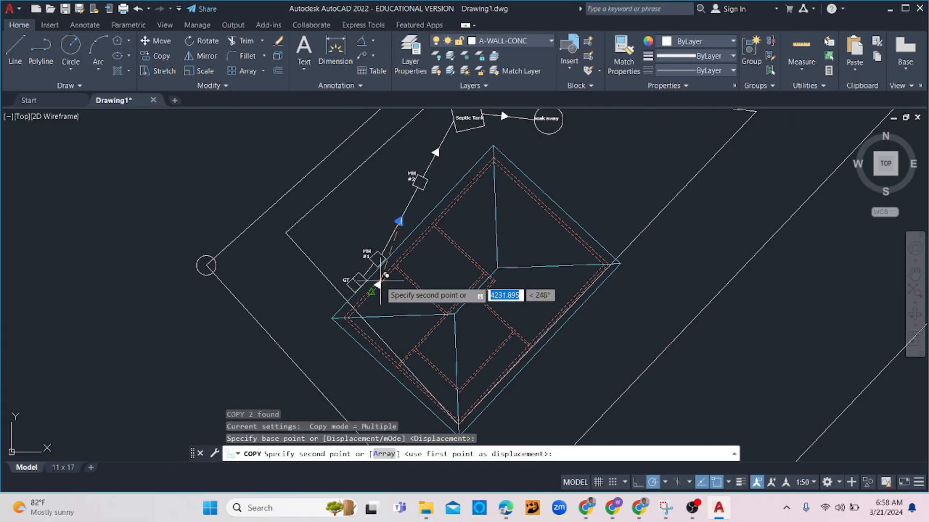
scroll(382, 277, up, 3)
click(321, 199)
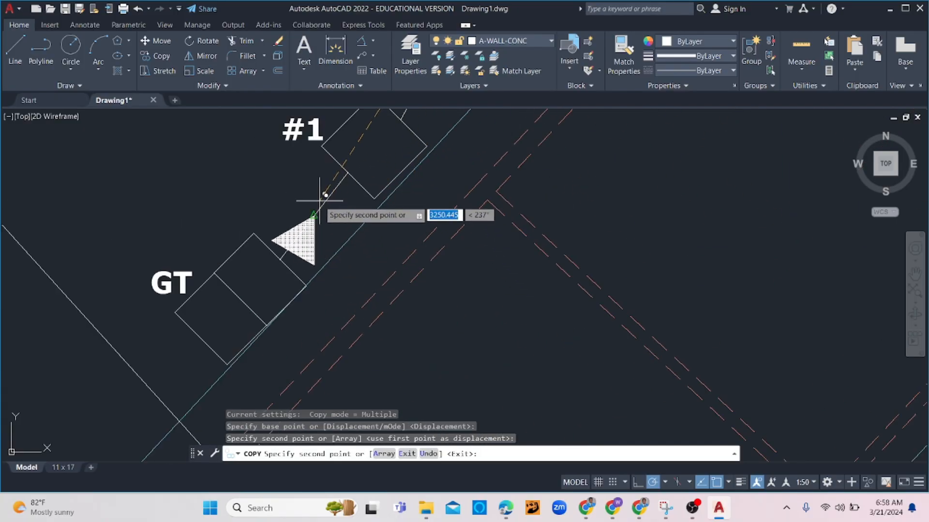
scroll(432, 203, down, 5)
key(Escape)
Switch to the Edge browser and check the list of required site plan items in BD Progress Test Site Plan.pdf
scroll(521, 273, down, 4)
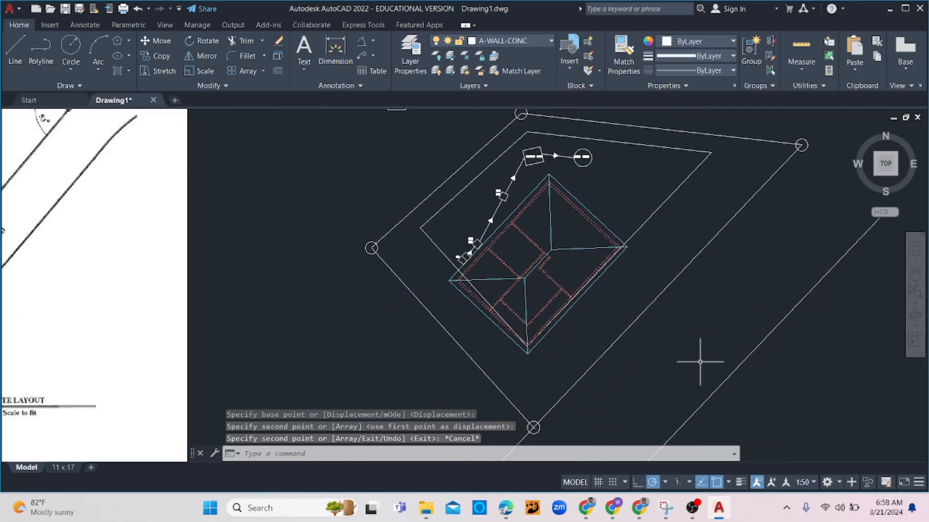
mouse_move(601, 363)
middle_down()
mouse_move(549, 323)
mouse_move(553, 332)
middle_up()
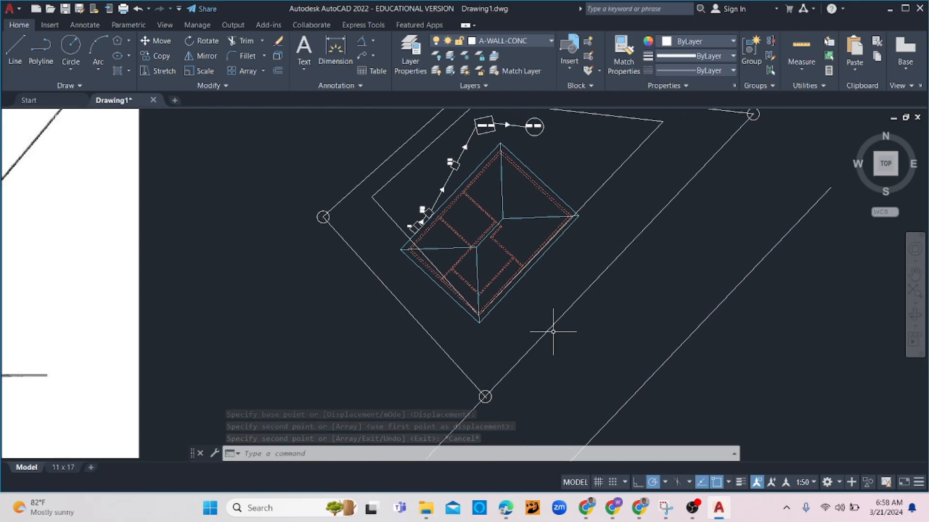
click(505, 507)
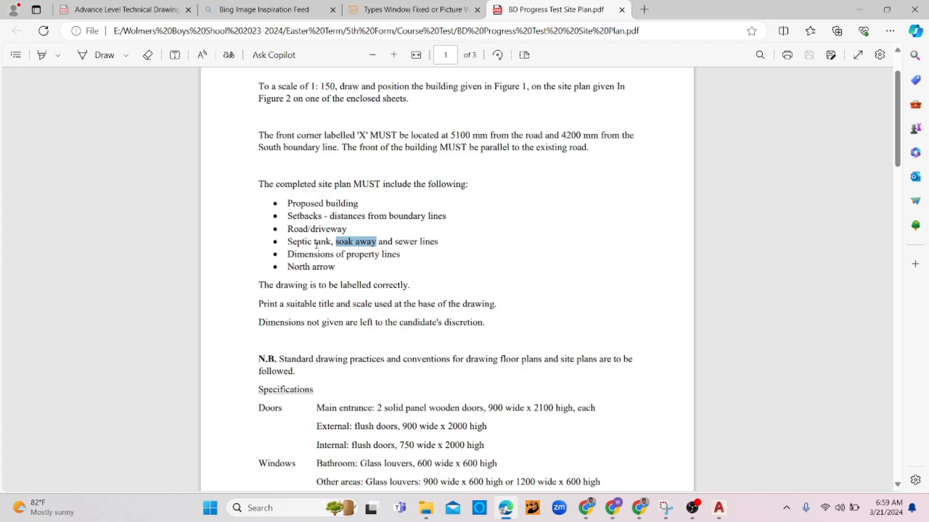
mouse_move(720, 515)
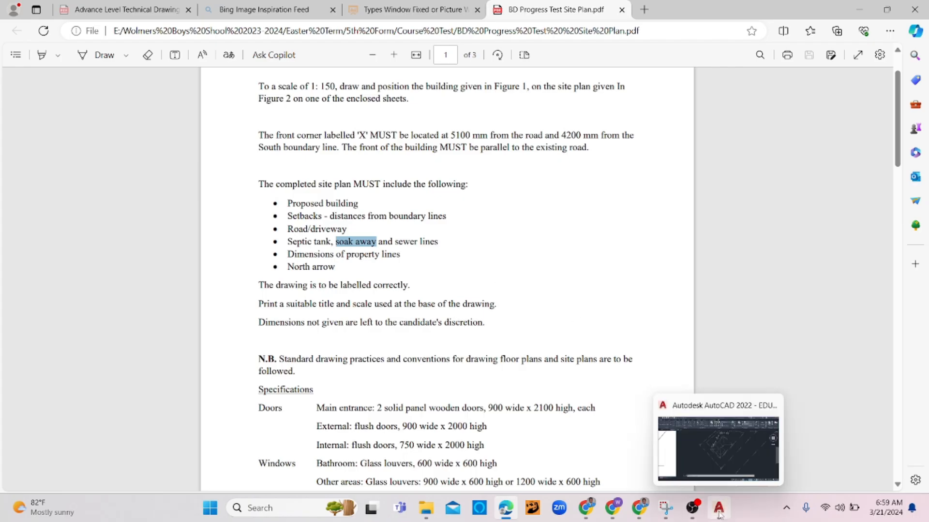
Switch to AutoCAD and erase the unwanted object beside the GT chamber
click(709, 515)
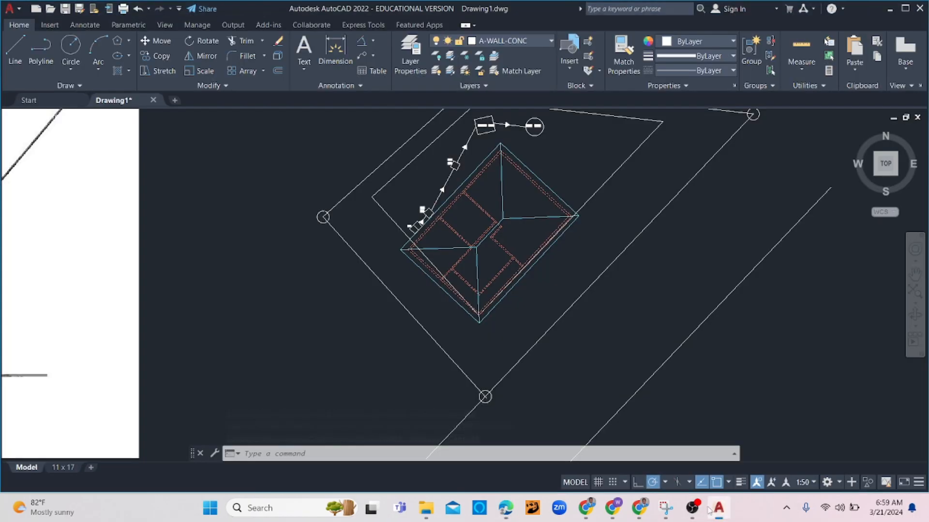
key(Escape)
click(418, 191)
click(385, 221)
key(Delete)
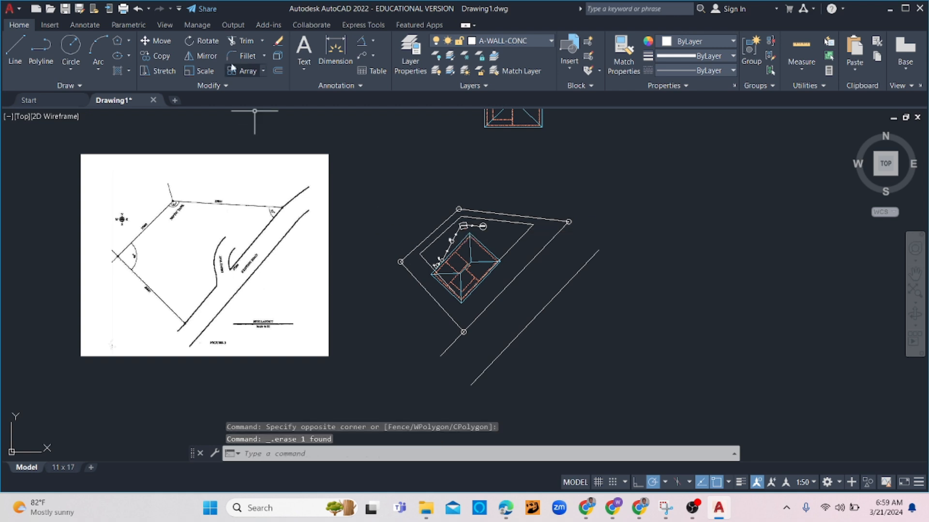
Draw an upright three-sided polygon inscribed in a circle, outside the site's upper-left boundary, as the north arrowhead
click(120, 43)
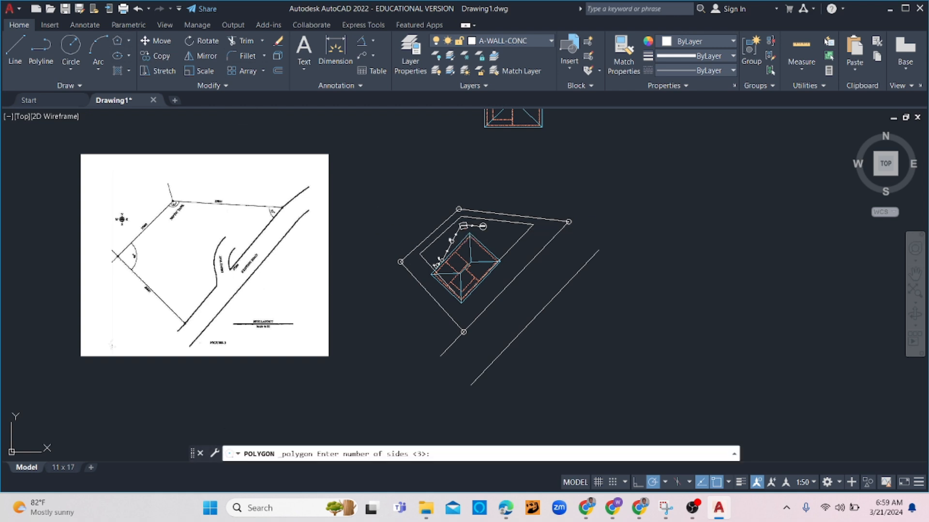
scroll(378, 226, up, 4)
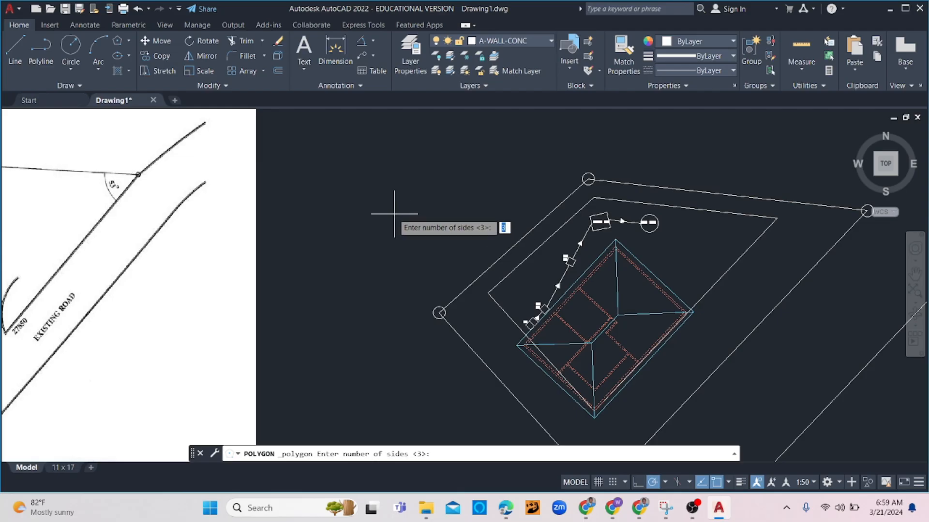
key(Return)
click(393, 205)
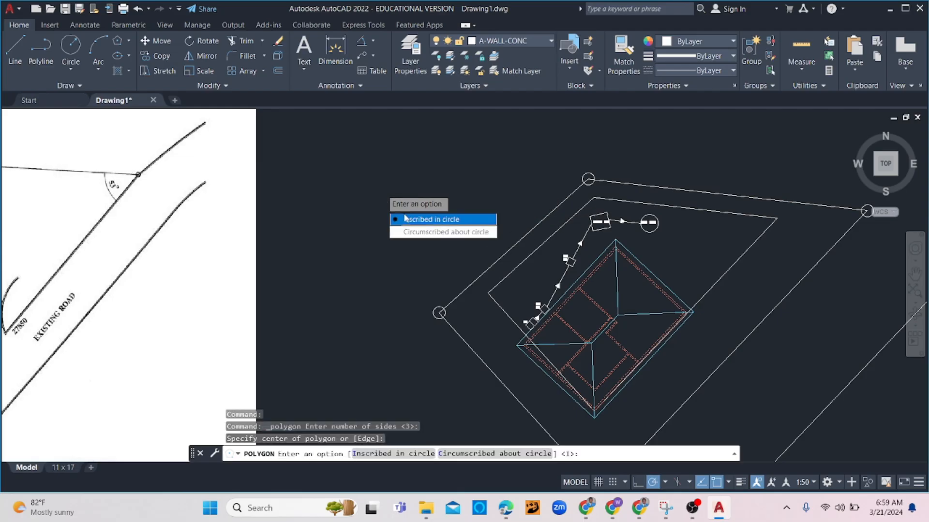
key(Return)
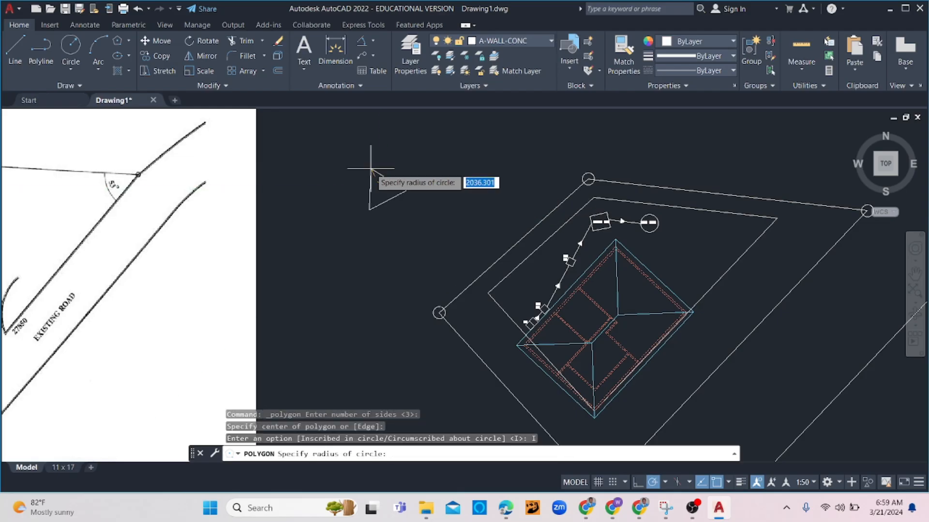
click(381, 166)
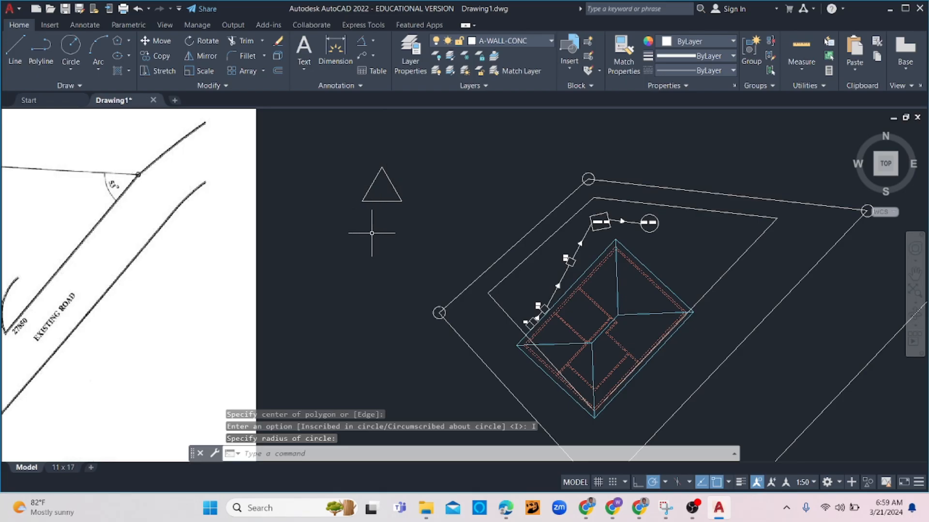
Draw a narrow vertical rectangle as the arrow's shaft and move it by its top midpoint to the middle of the triangle's base
text(rec)
key(Return)
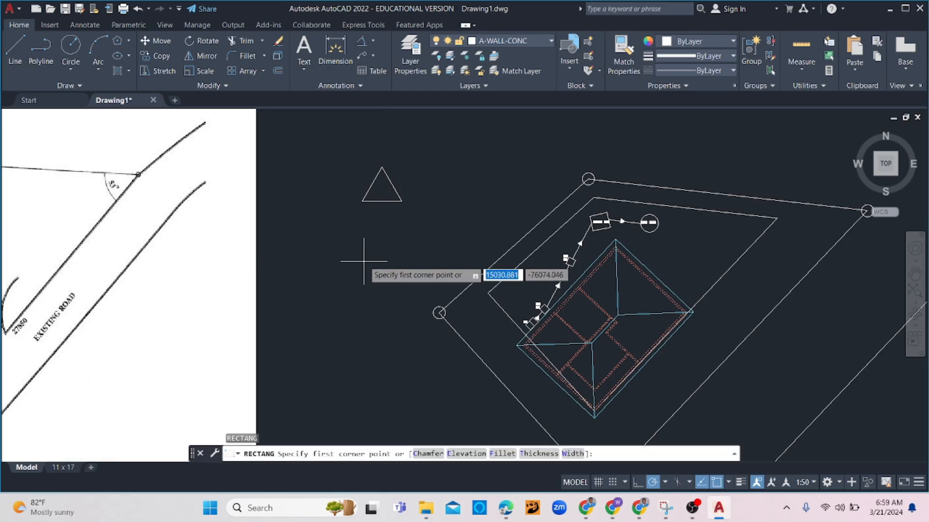
click(376, 215)
click(386, 269)
click(392, 247)
click(375, 230)
key(Return)
click(381, 216)
click(383, 202)
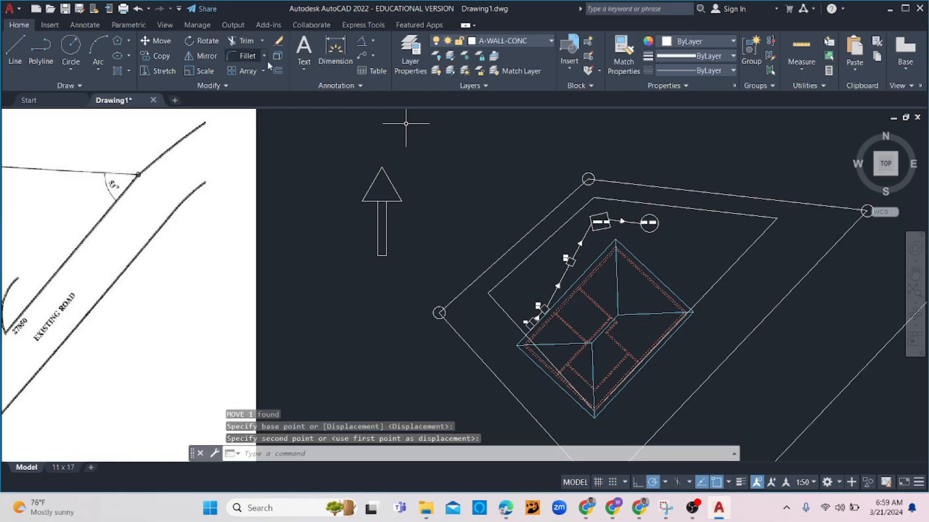
Add the multiline text "N" above the arrowhead and narrow its text frame
click(303, 48)
click(376, 147)
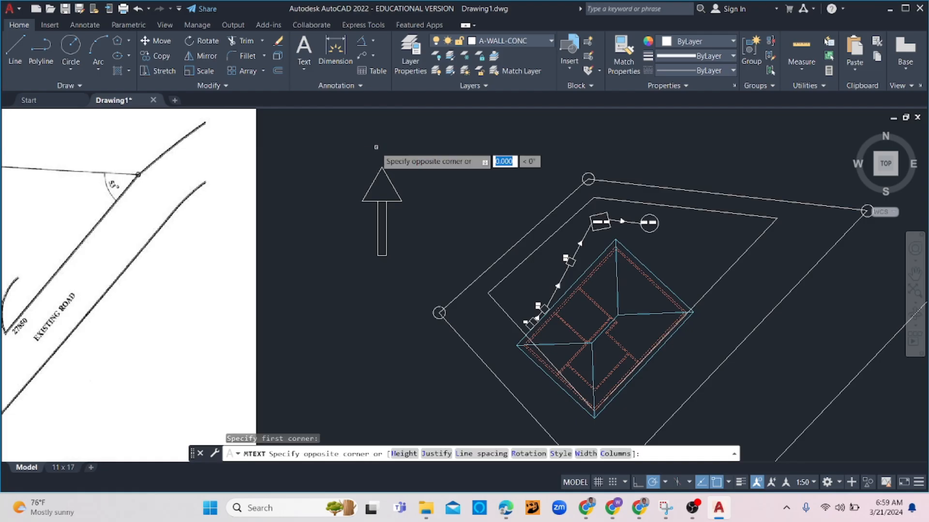
click(392, 155)
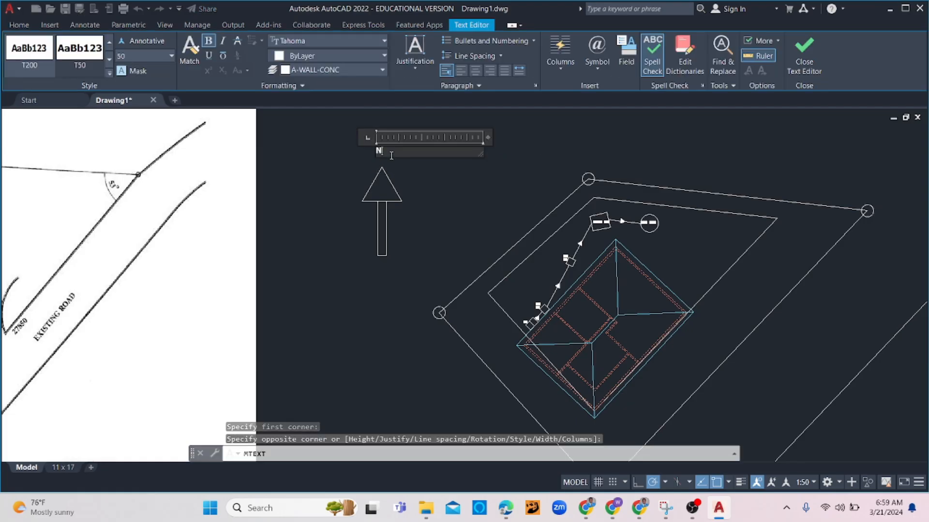
drag(487, 139, 394, 138)
click(428, 156)
Scale up the N freehand and move it directly above the arrowhead
click(405, 155)
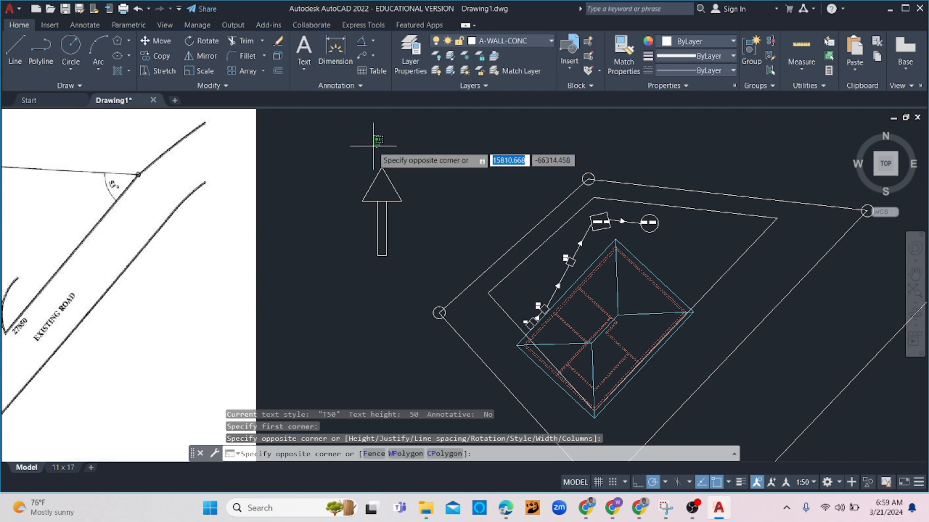
click(352, 168)
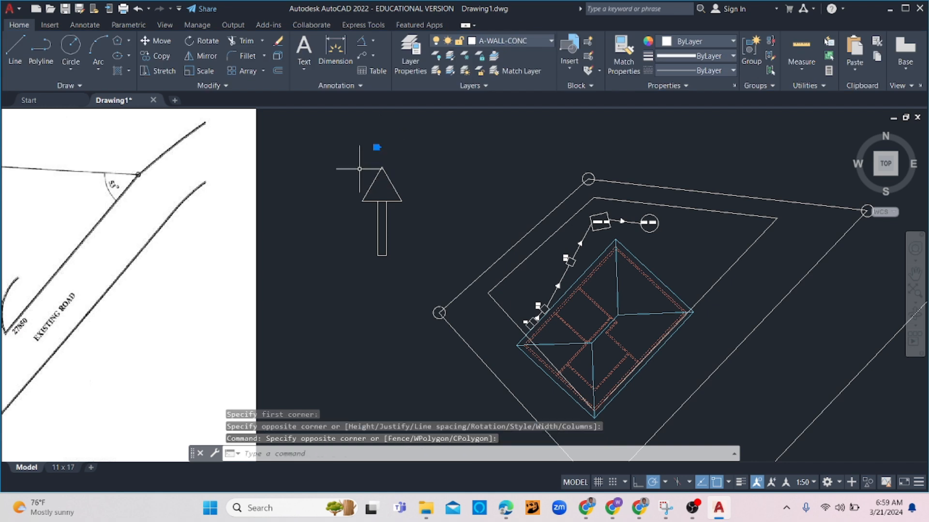
text(sc)
key(Return)
click(378, 148)
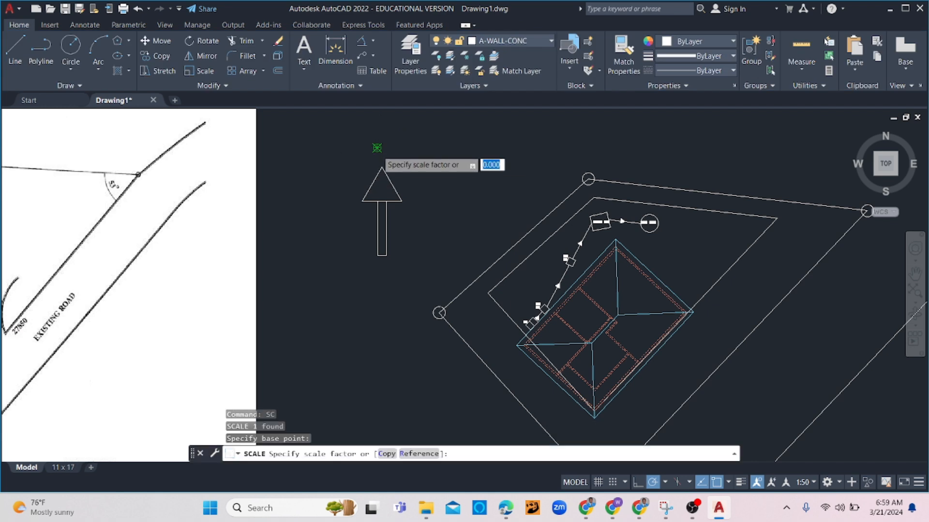
click(407, 175)
scroll(352, 136, down, 2)
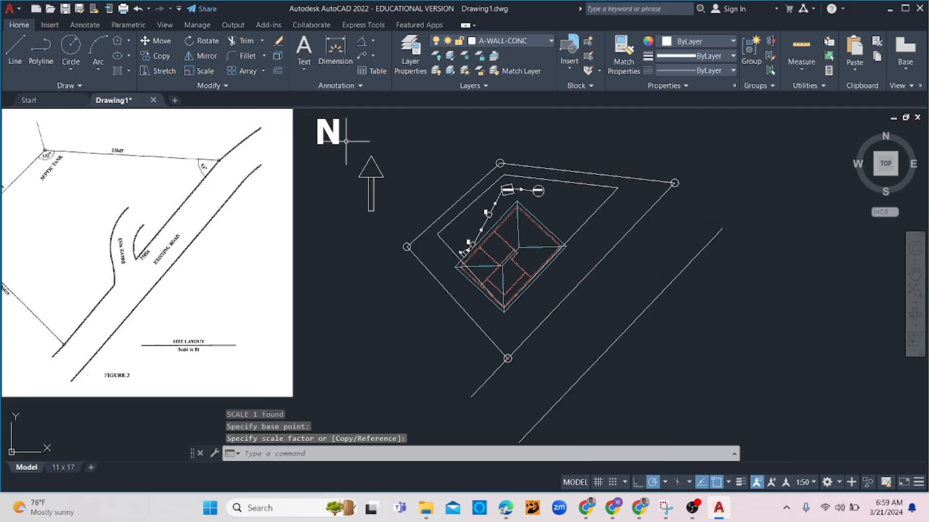
click(352, 141)
click(327, 149)
click(317, 119)
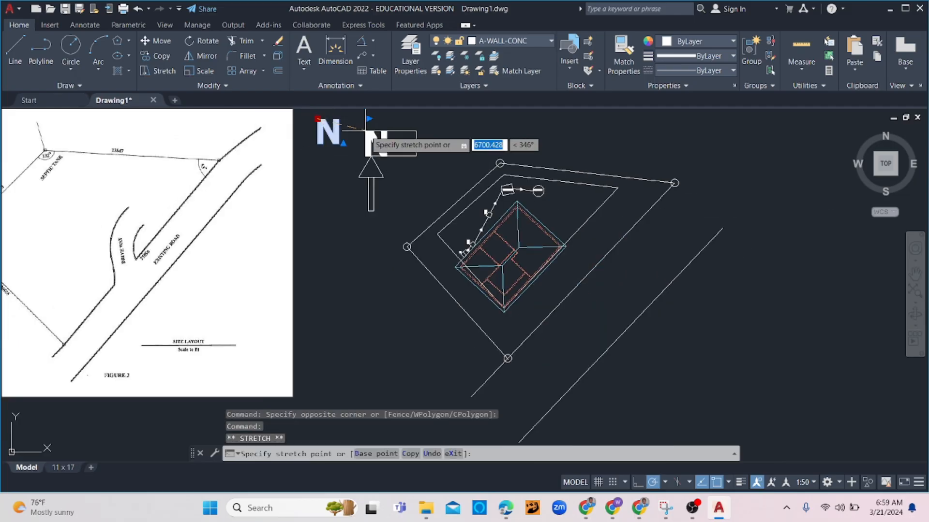
key(Escape)
Move the N and the complete north arrow down to just outside the site's lower-left boundary line
click(415, 111)
click(315, 209)
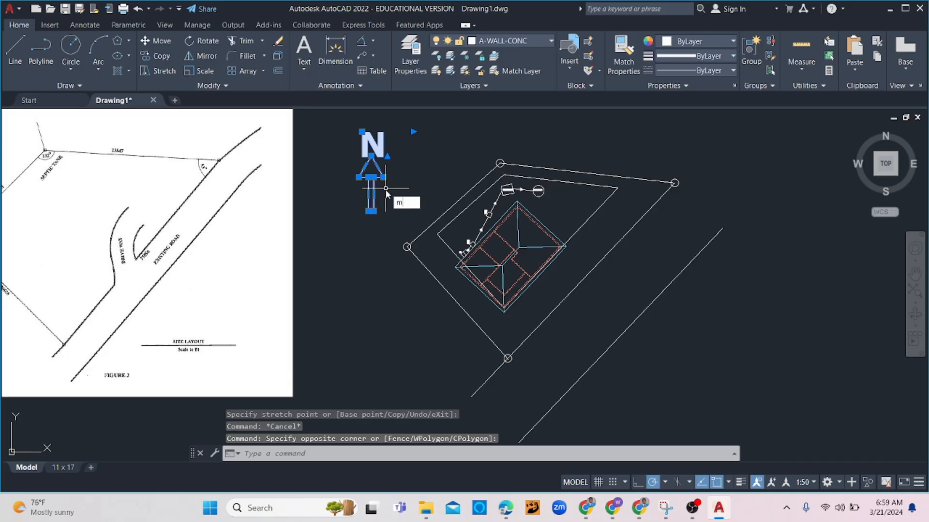
key(Return)
click(387, 160)
click(407, 295)
Shift the N horizontally so it sits centred over the arrowhead
click(395, 283)
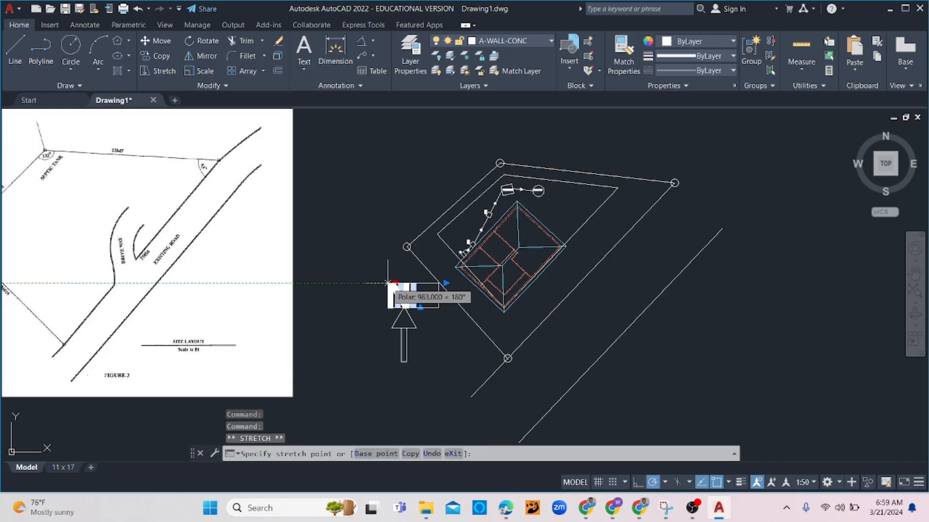
click(387, 283)
click(388, 283)
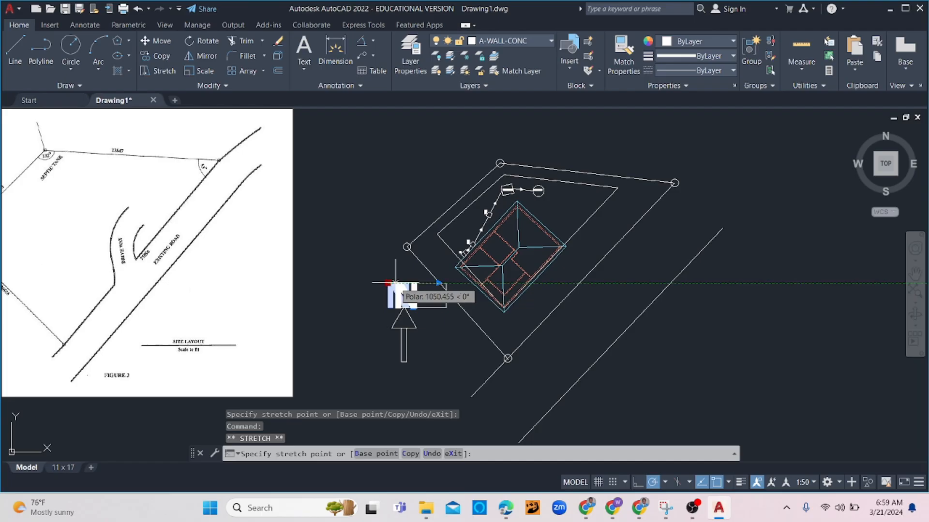
click(395, 283)
Scale the N, arrowhead and shaft by a factor of 0.5 about the bottom of the shaft
click(420, 273)
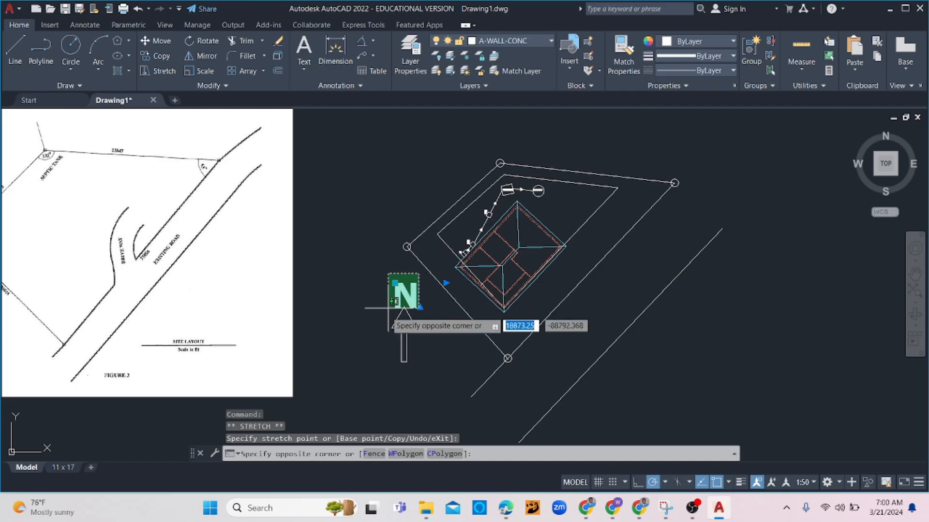
click(353, 393)
text(sc)
key(Return)
click(404, 359)
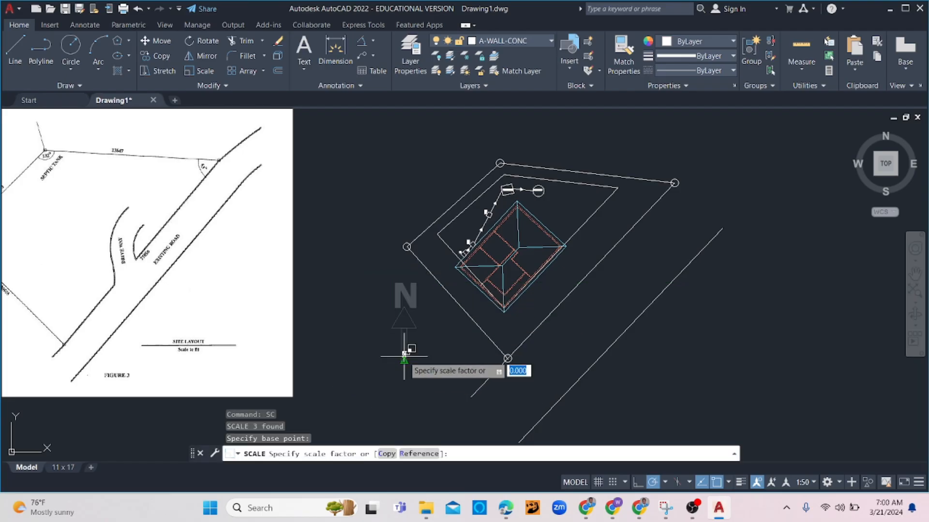
text(0.5)
key(Return)
Put the whole north arrow symbol, including the N, on the A-TEXT layer
click(435, 292)
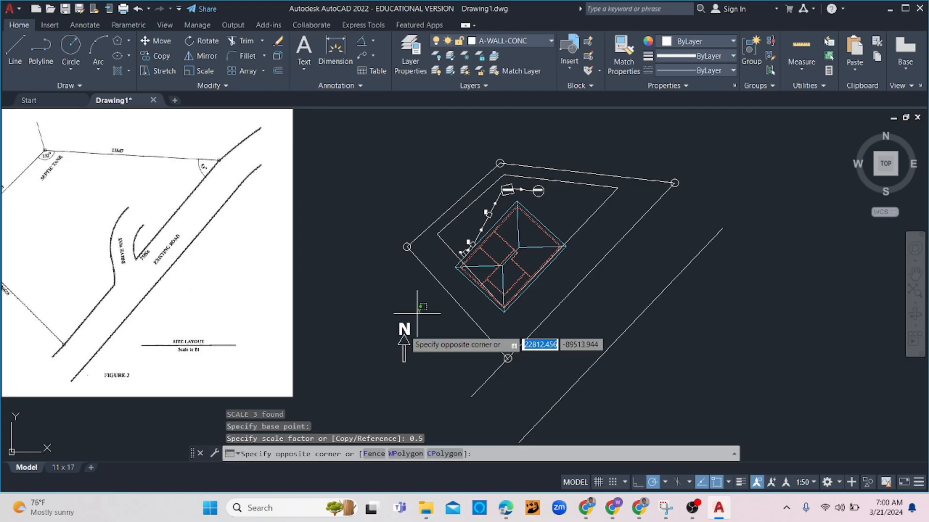
click(489, 46)
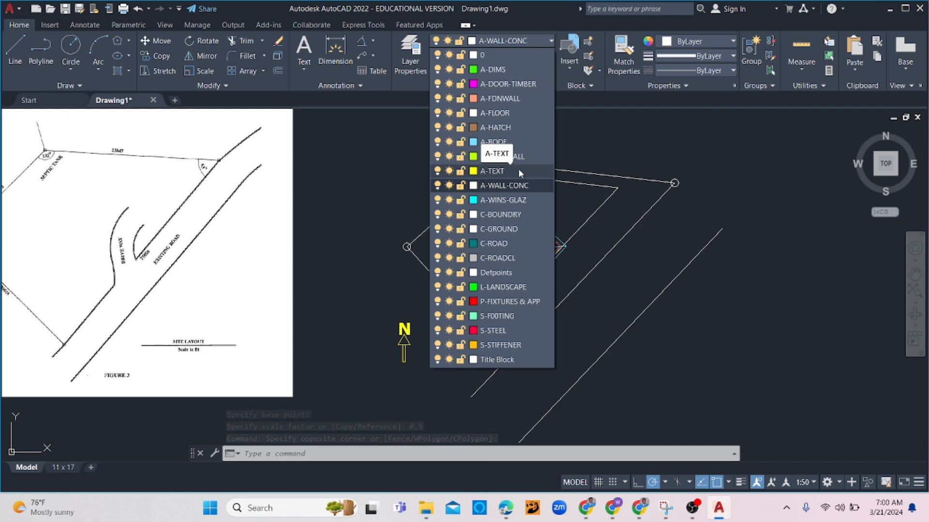
key(Escape)
key(Escape)
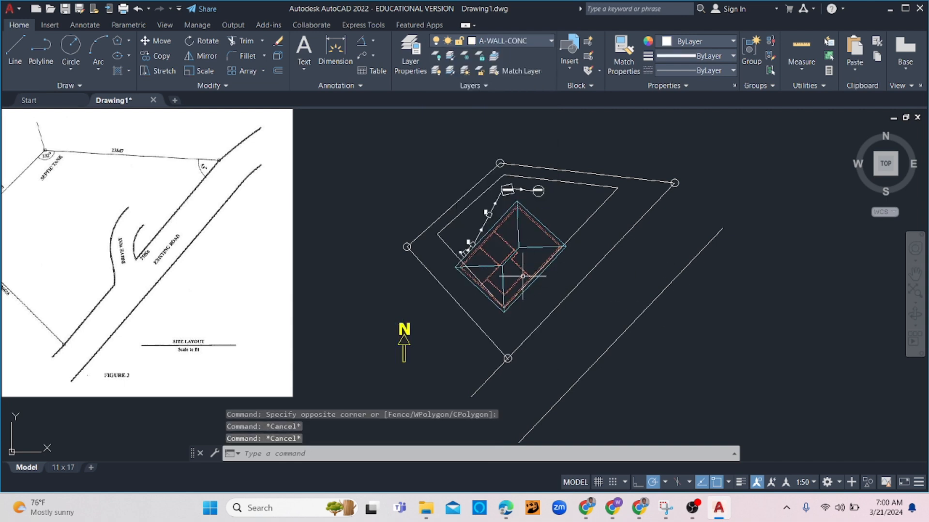
Put the upper-left property boundary line on the C-BOUNDRY layer
scroll(518, 205, up, 4)
scroll(584, 217, down, 2)
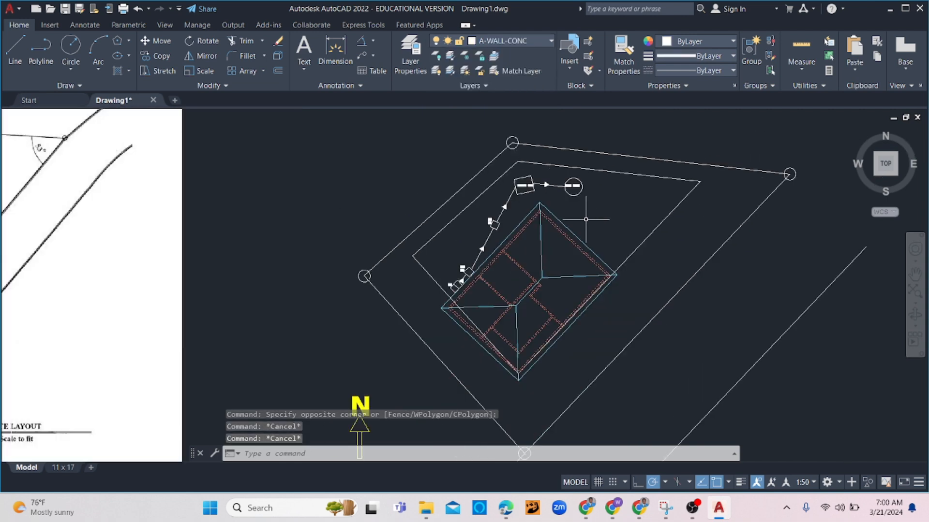
click(432, 214)
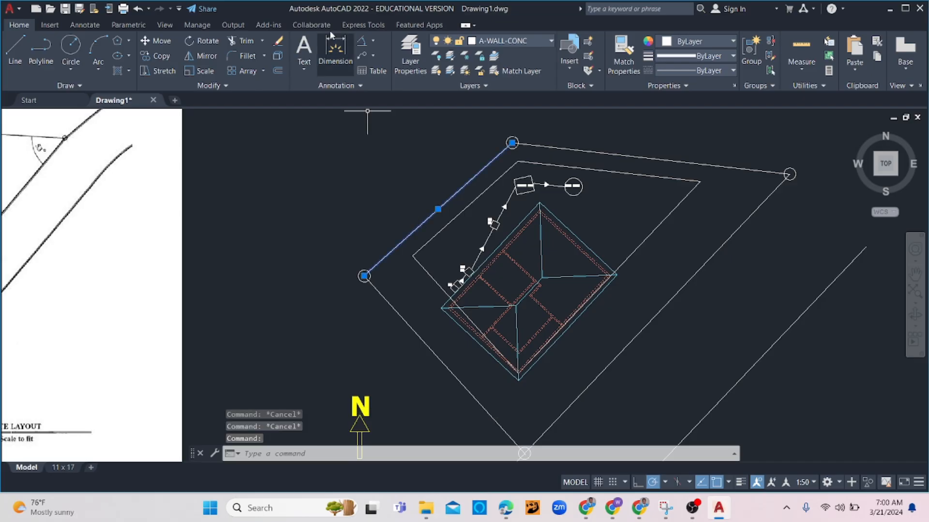
click(507, 41)
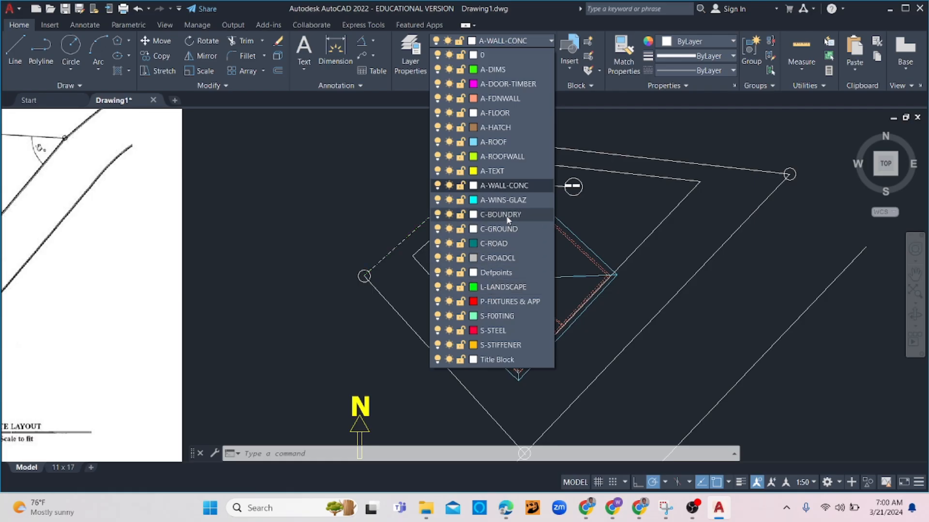
key(Escape)
key(Escape)
key(Escape)
text(tr)
key(Return)
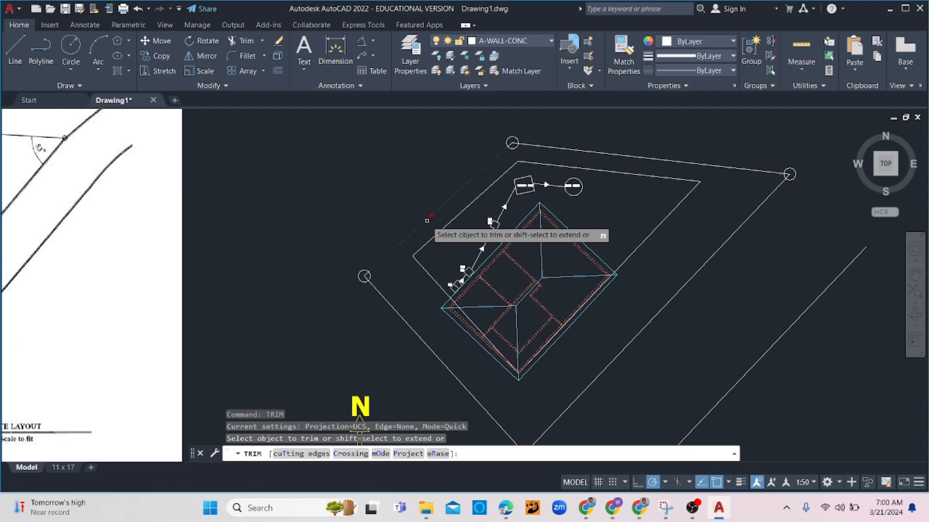
key(ctrl+z)
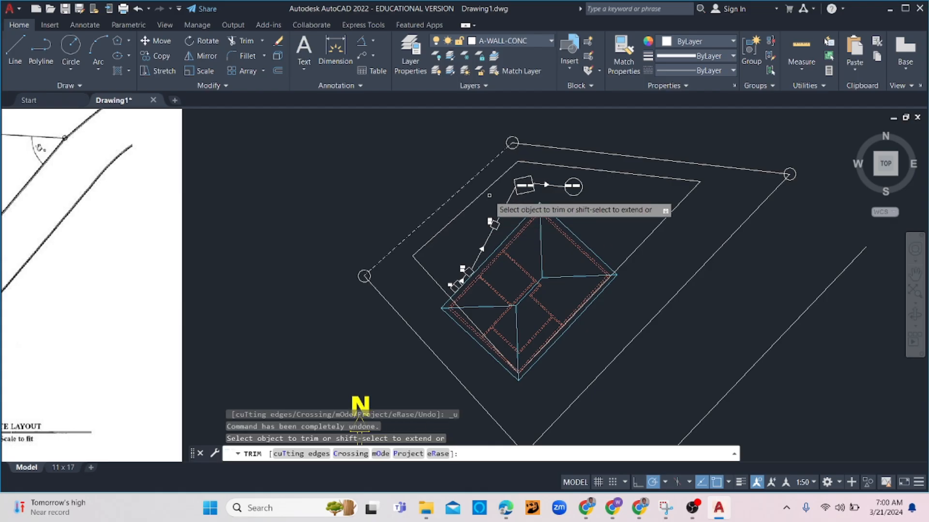
key(Escape)
key(Escape)
Match the properties of the dashed upper-left boundary line onto the other three property boundary lines
text(ma)
key(Return)
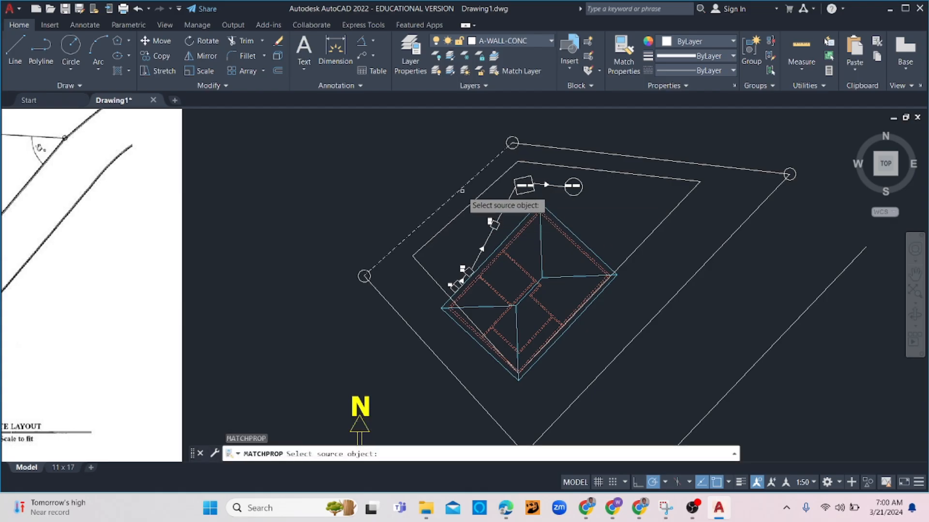
click(460, 190)
click(560, 142)
click(552, 151)
click(734, 224)
click(699, 269)
click(429, 337)
click(394, 349)
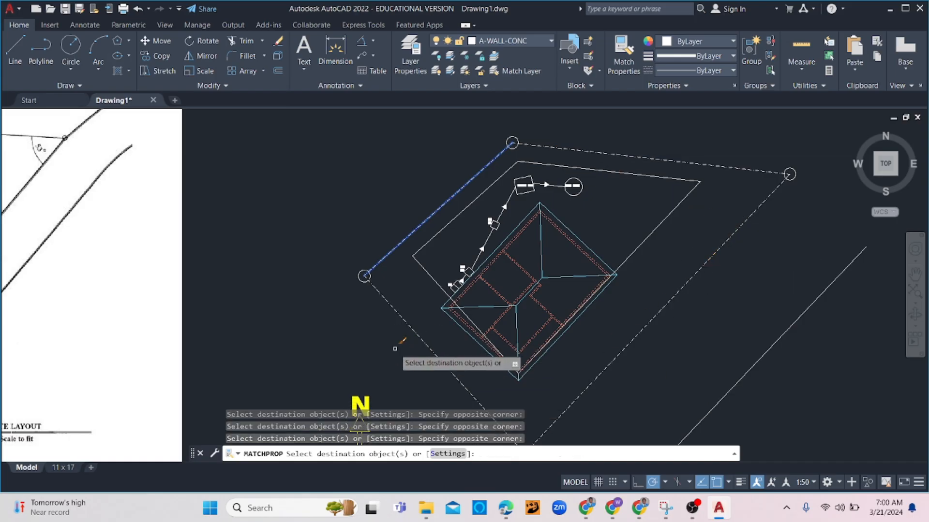
key(Escape)
key(Escape)
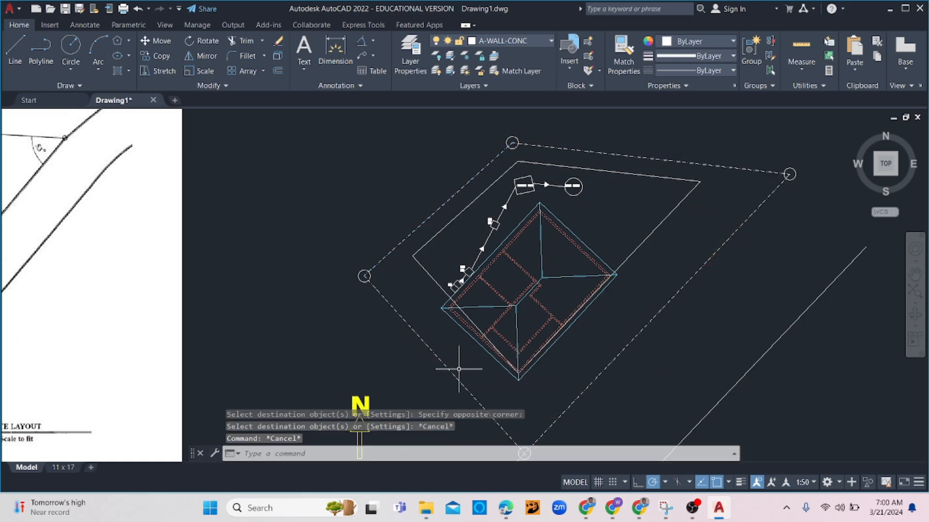
scroll(334, 290, down, 6)
scroll(223, 255, up, 6)
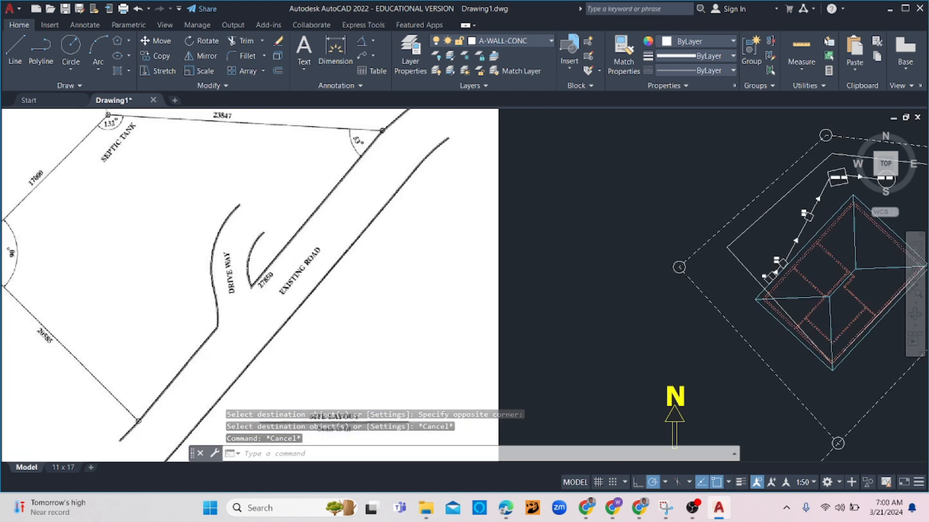
scroll(254, 259, down, 2)
scroll(285, 259, down, 3)
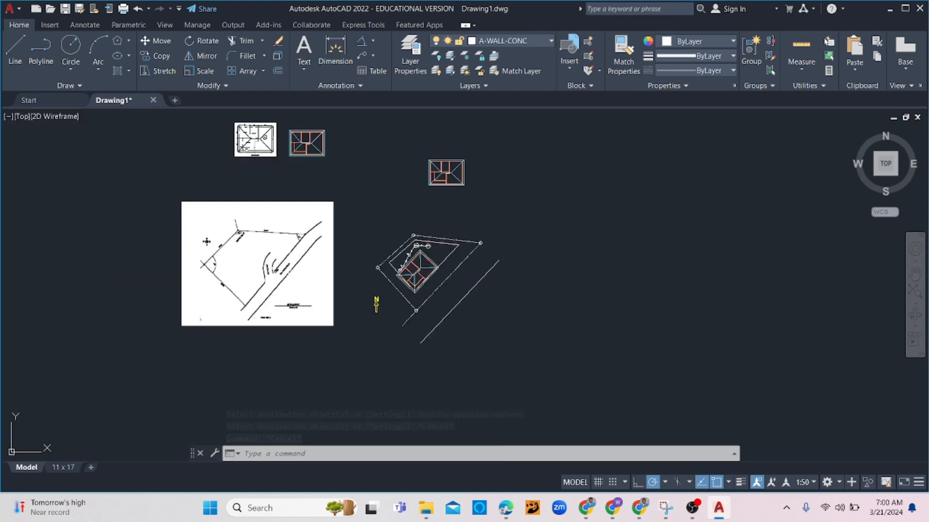
scroll(256, 130, up, 5)
scroll(281, 205, up, 5)
scroll(282, 206, down, 5)
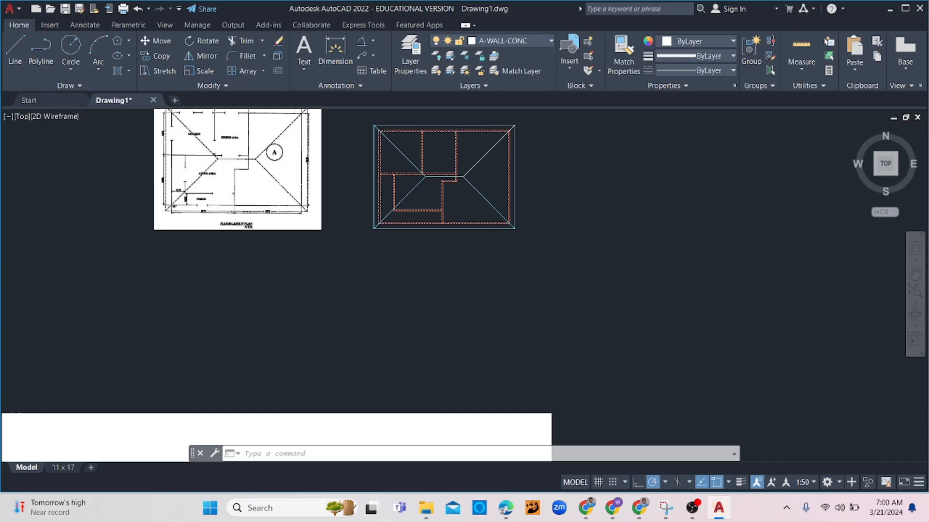
Offset the lower-right dashed property boundary line 600 outward, towards the road
scroll(245, 179, up, 2)
scroll(520, 278, down, 4)
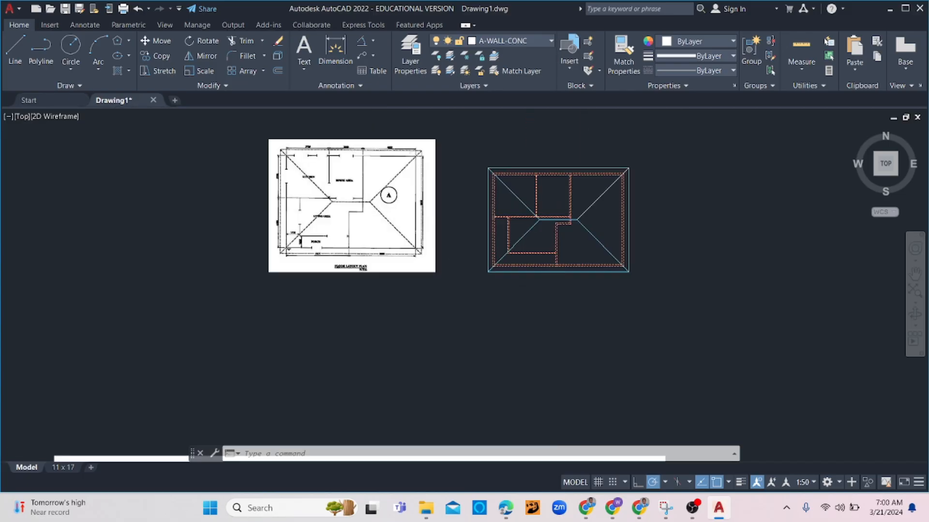
middle_drag(597, 321, 605, 140)
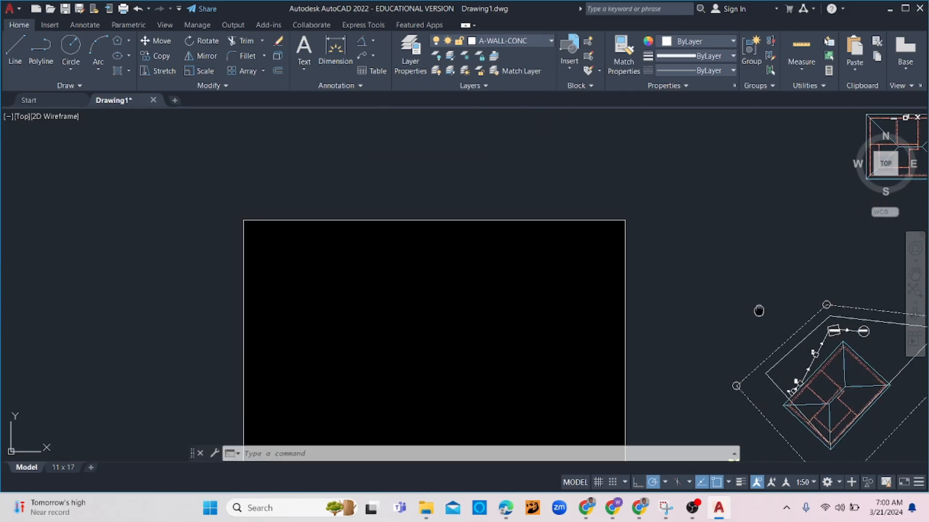
middle_drag(759, 311, 501, 164)
scroll(632, 285, up, 4)
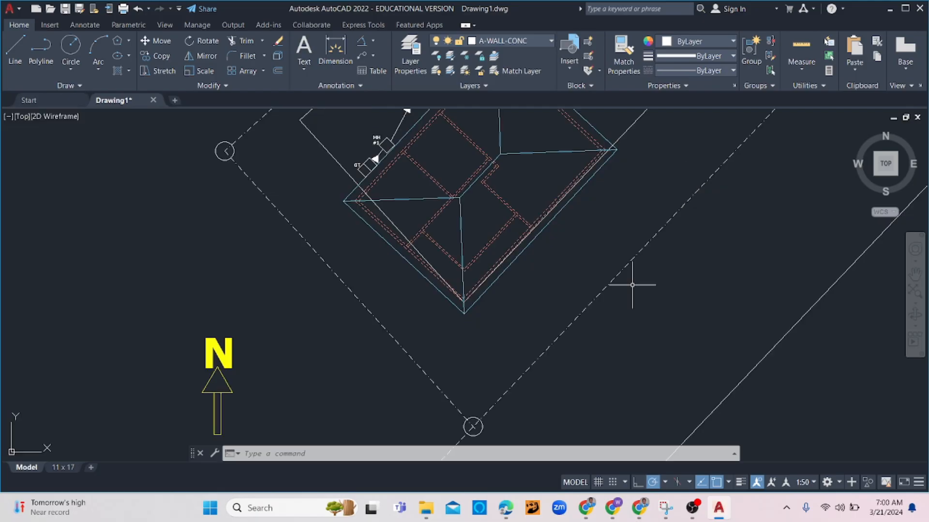
key(Return)
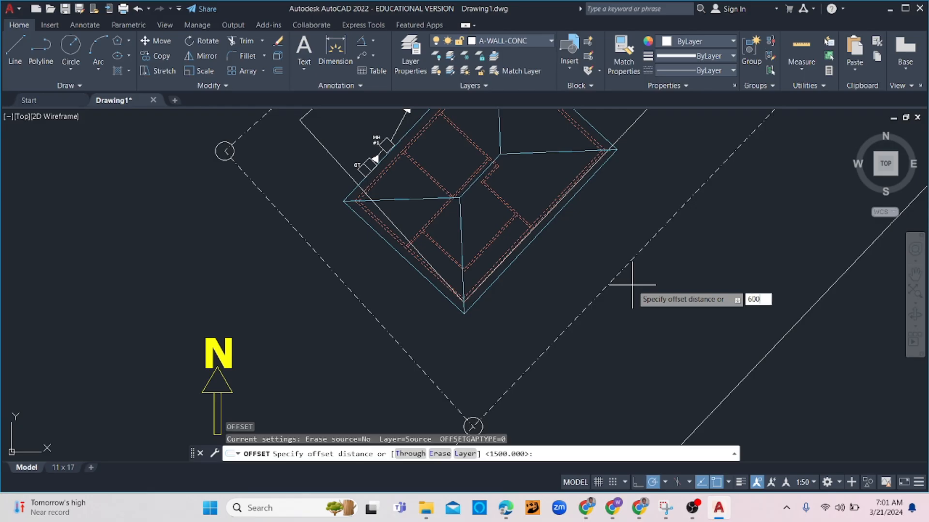
key(Return)
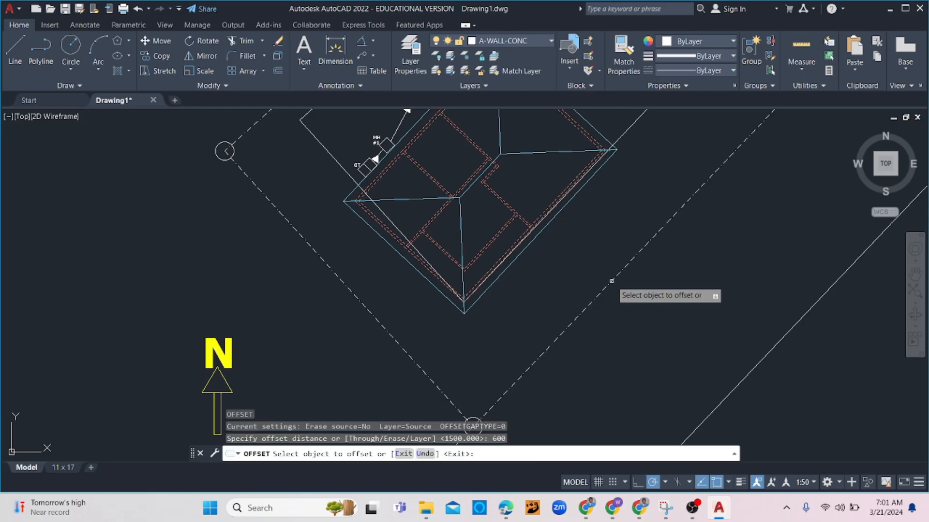
click(609, 279)
click(638, 304)
key(Escape)
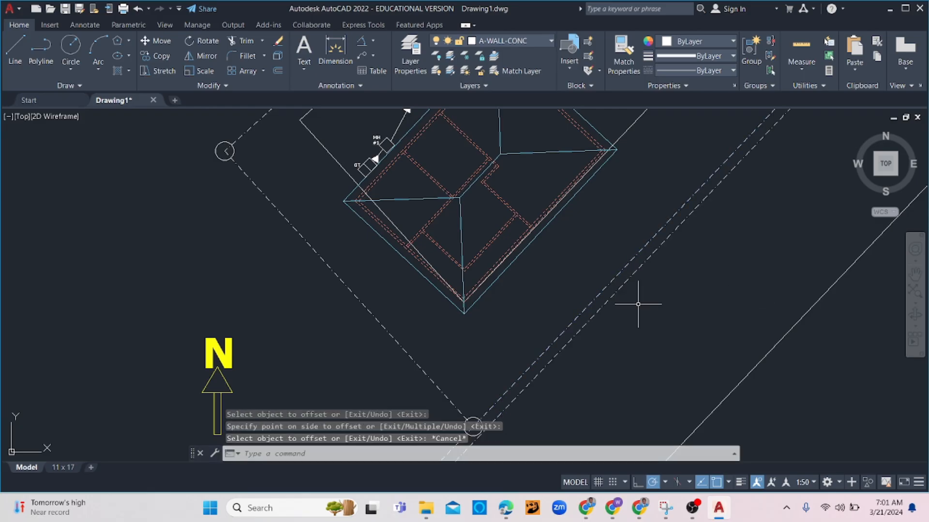
Offset the newly added dashed line another 900 towards the road
key(Return)
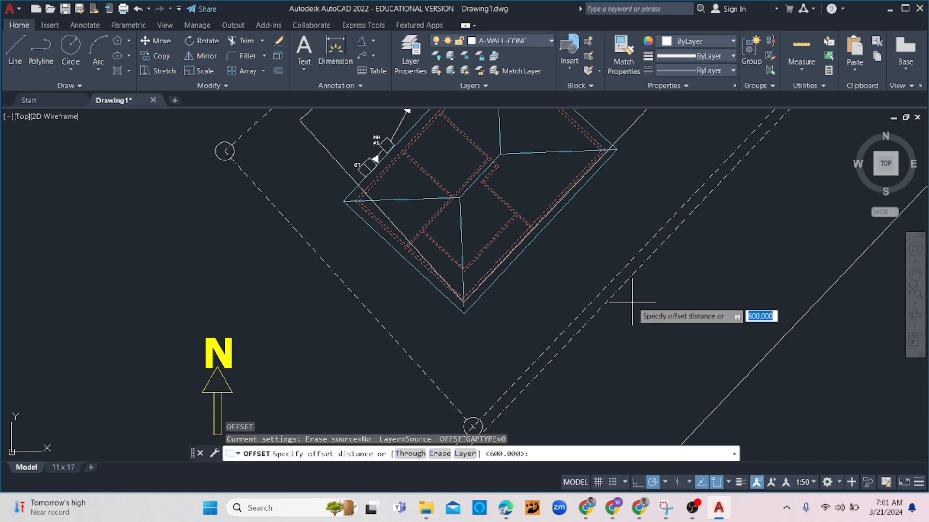
text(900)
key(Return)
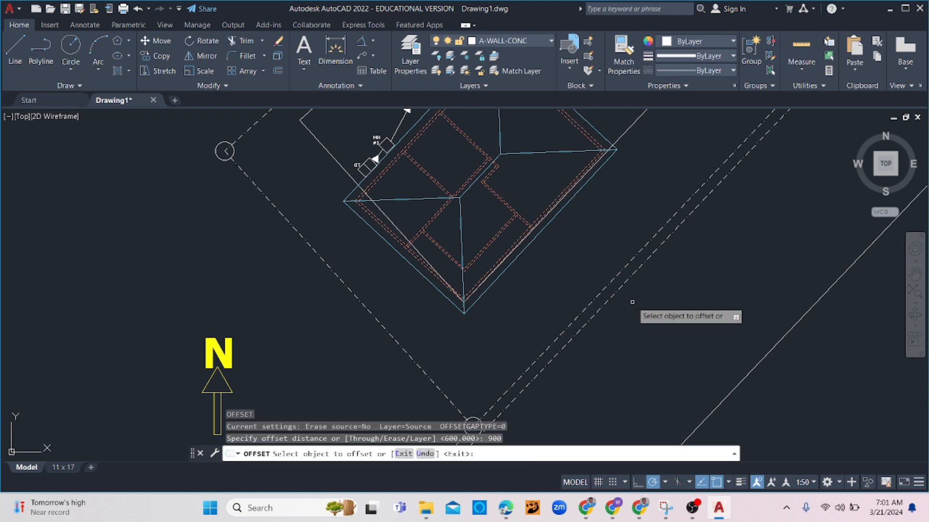
click(602, 301)
click(626, 309)
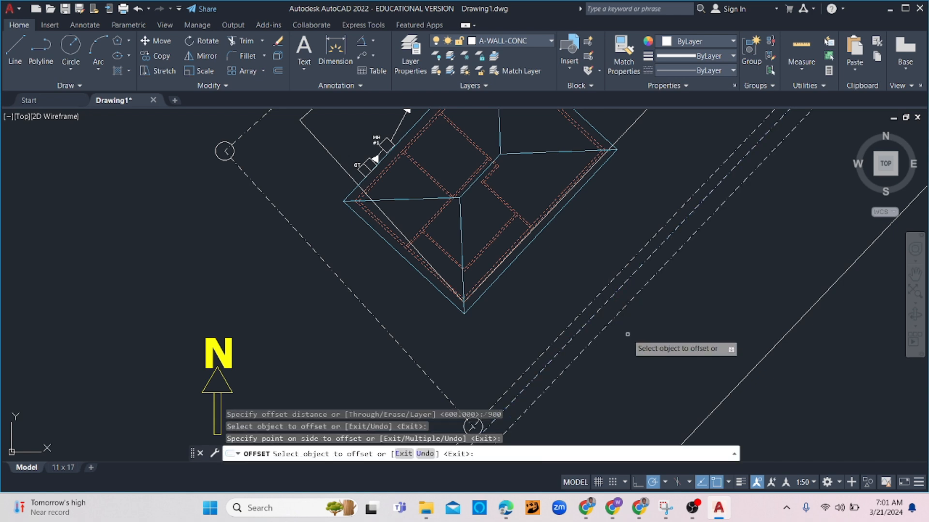
key(Escape)
key(Escape)
scroll(639, 322, down, 1)
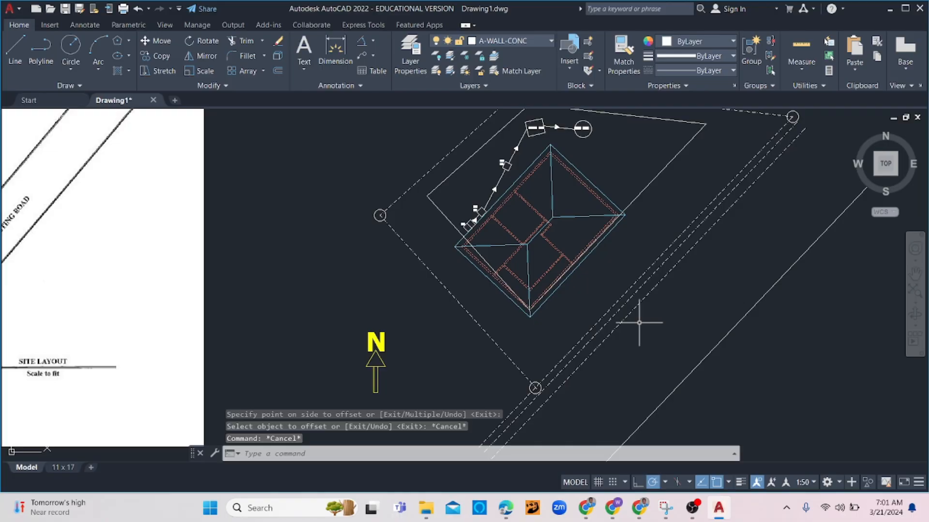
Draw a construction line about 9000 long straight across the road, from the property boundary to the far road edge
scroll(639, 323, down, 1)
text(l)
key(Return)
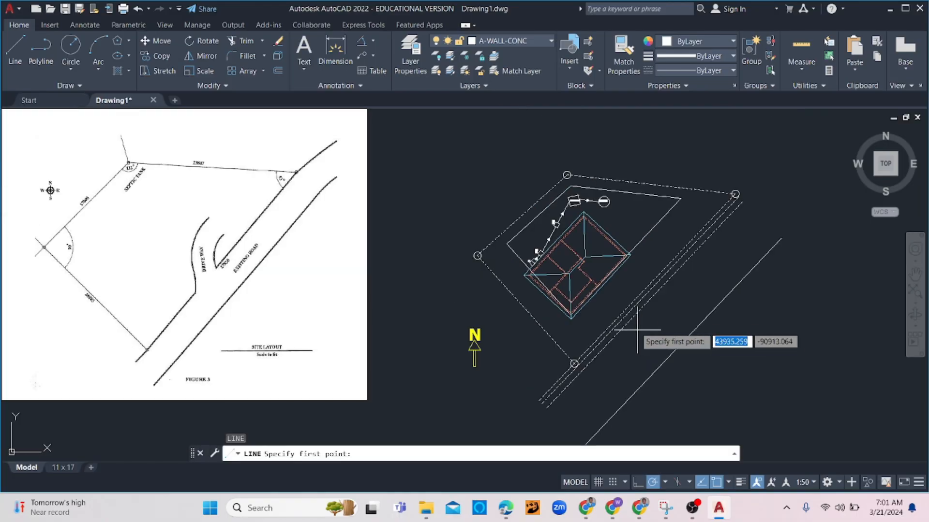
click(640, 301)
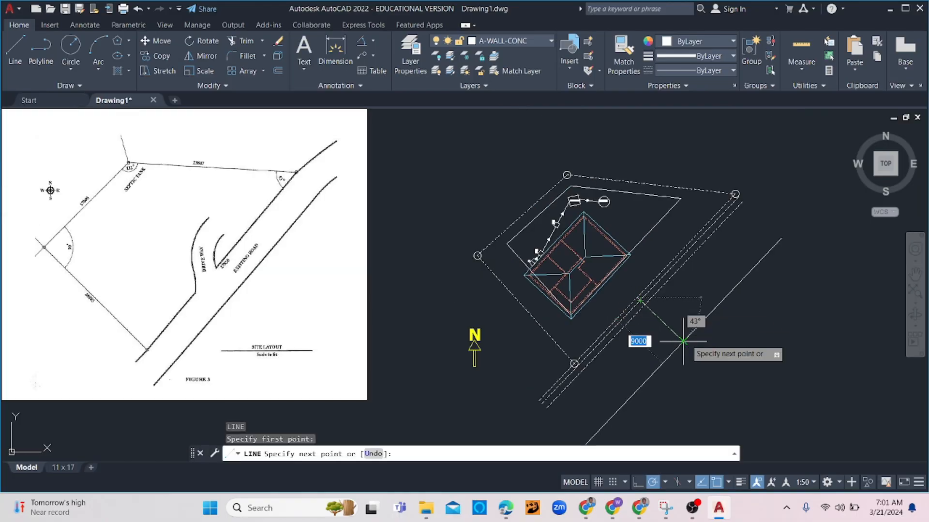
click(682, 334)
key(Escape)
Try to mirror the two offset lines to the far side of the road about the construction line's midpoint, keeping the originals
scroll(665, 322, up, 3)
click(635, 306)
click(554, 331)
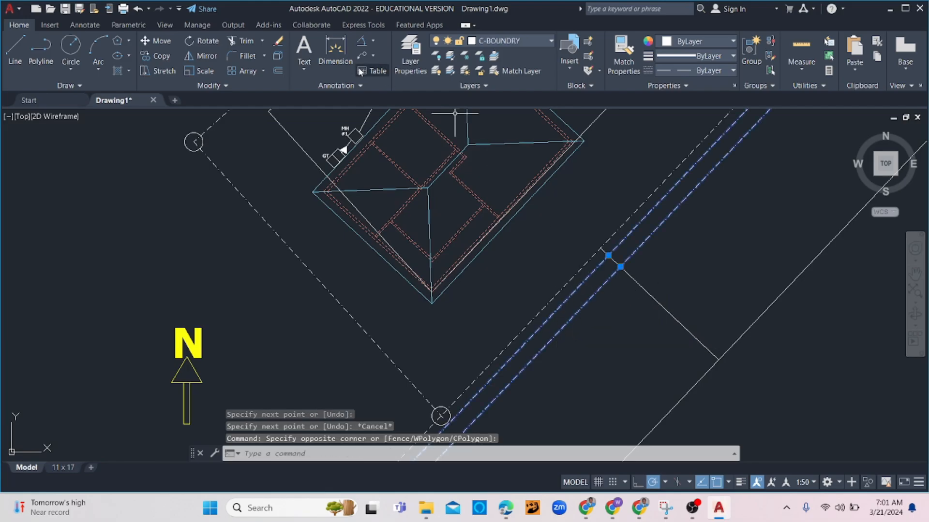
click(200, 55)
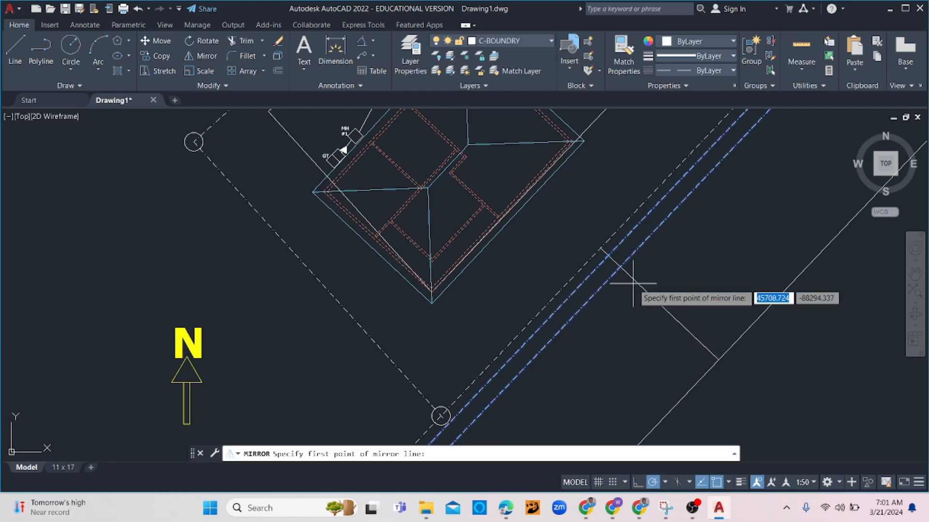
click(664, 307)
click(607, 363)
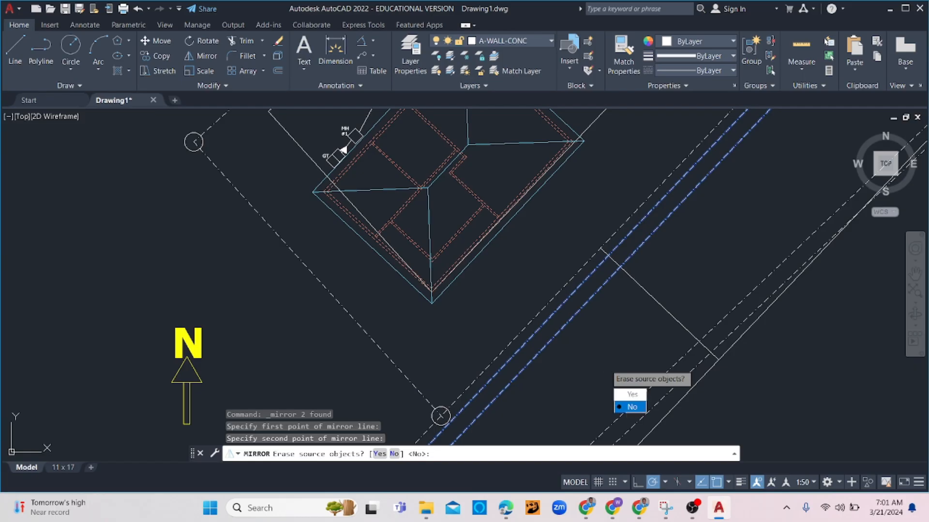
click(628, 407)
Erase the construction line across the road, and undo both that erase and the mirroring of the offset lines
click(648, 269)
click(626, 326)
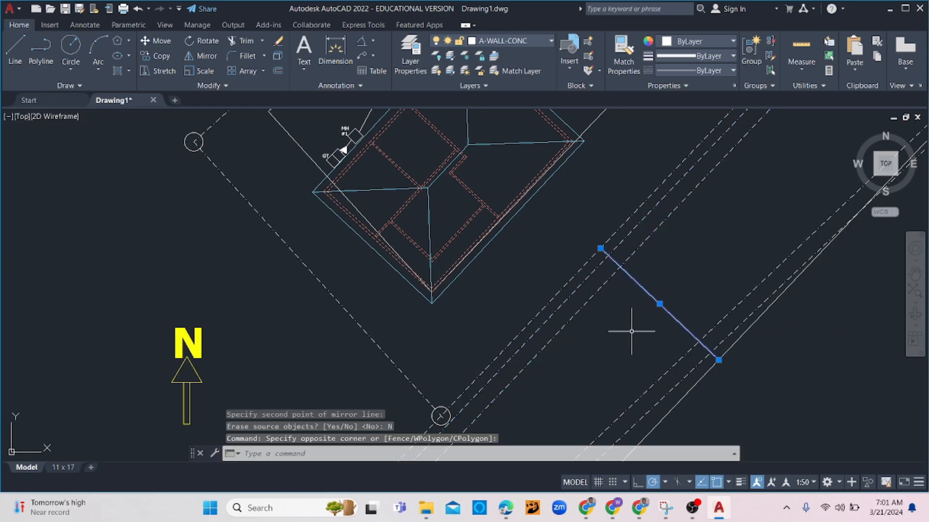
key(Delete)
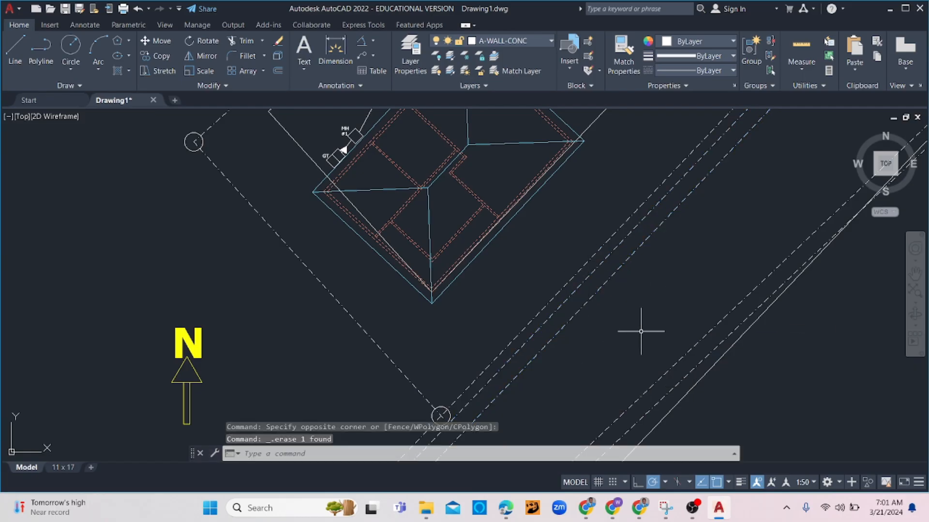
key(ctrl+z)
key(ctrl+z)
Erase the construction line running across the road
click(649, 297)
click(638, 327)
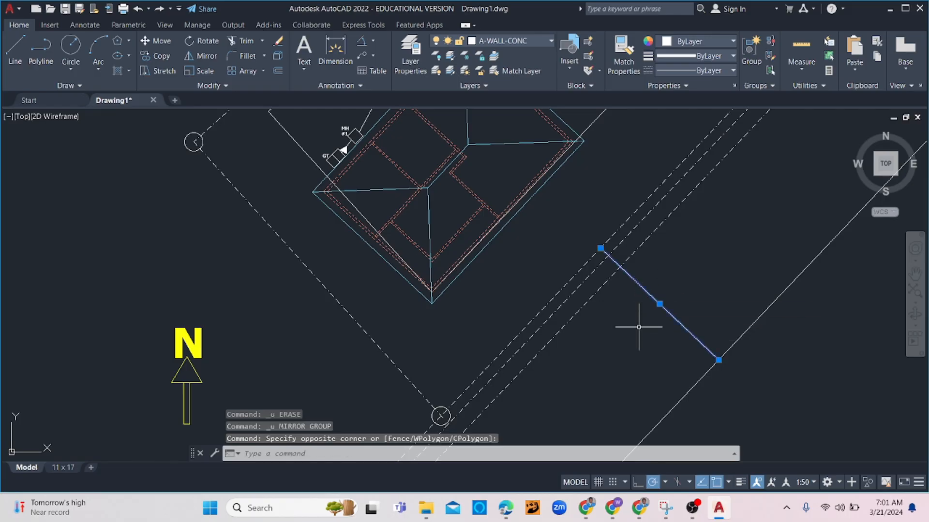
key(Delete)
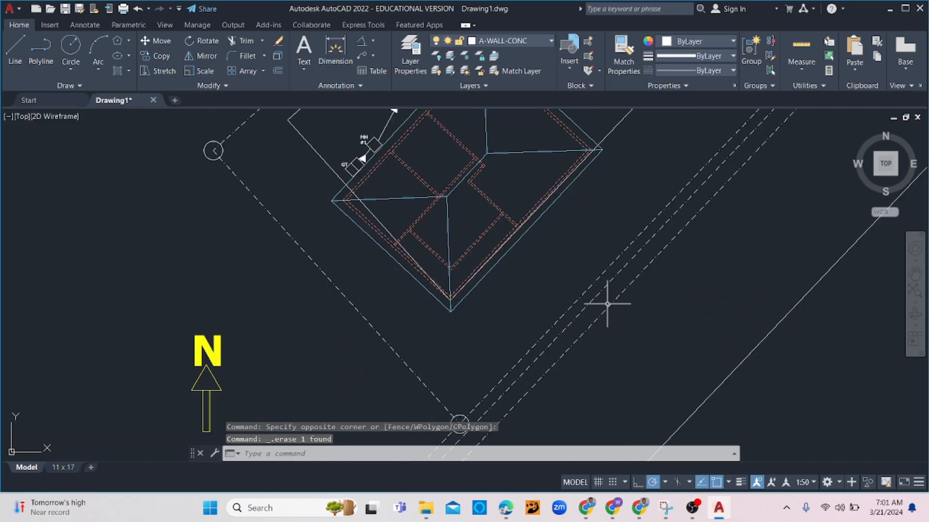
Put the two offset lines beside the lower-right boundary on the C-ROADCL layer
click(667, 284)
click(599, 311)
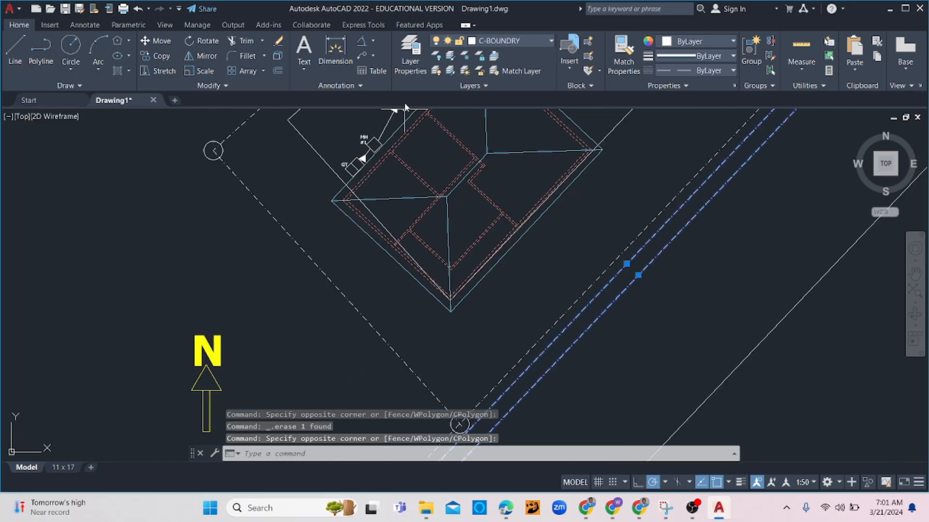
click(511, 42)
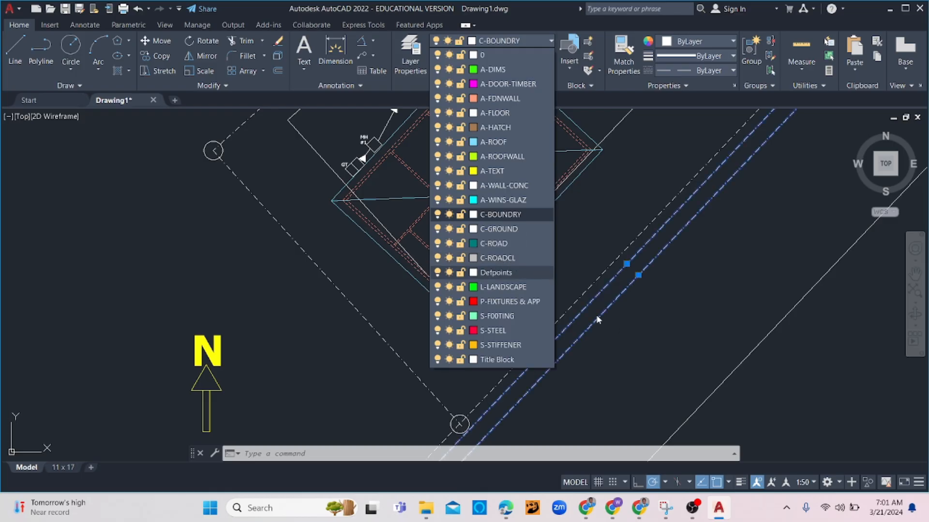
click(500, 259)
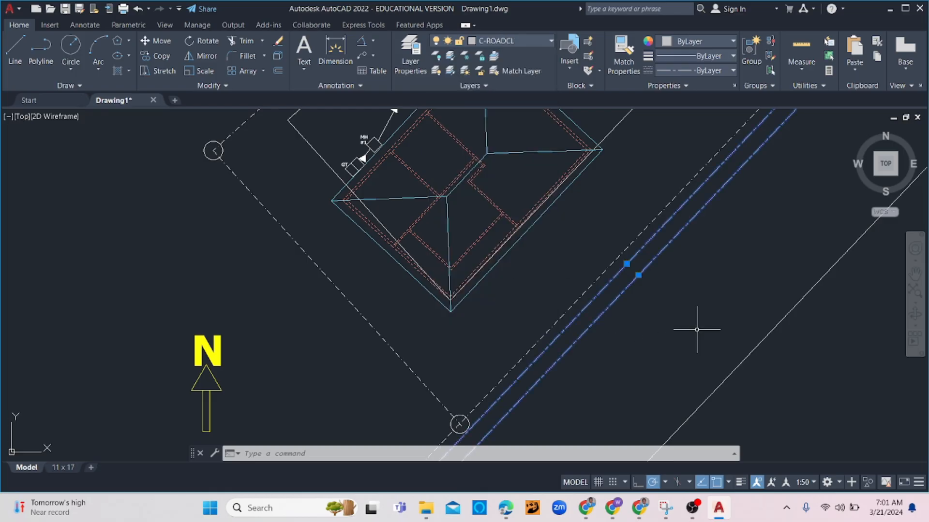
key(Escape)
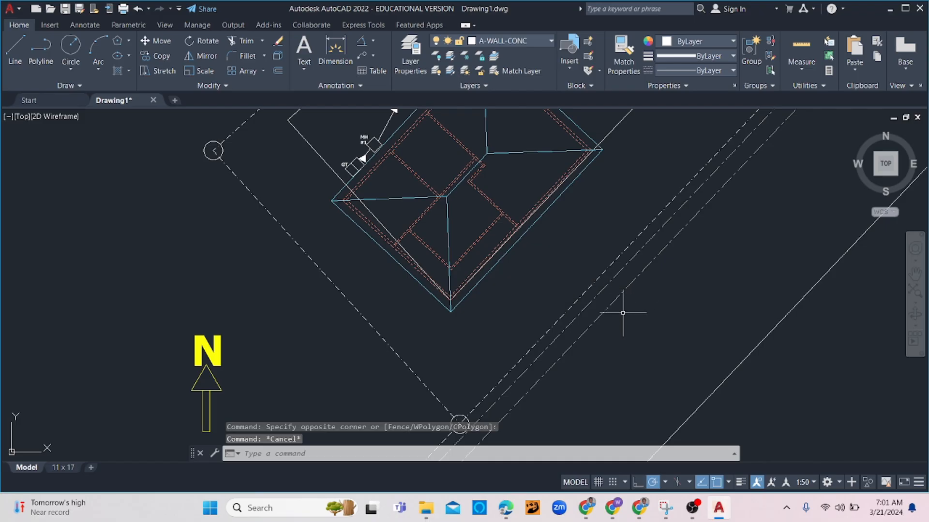
Draw a spline as the curved driveway edge from the first offset line to the house's lower-right side, with polar tracking off
scroll(623, 313, down, 2)
scroll(591, 310, down, 2)
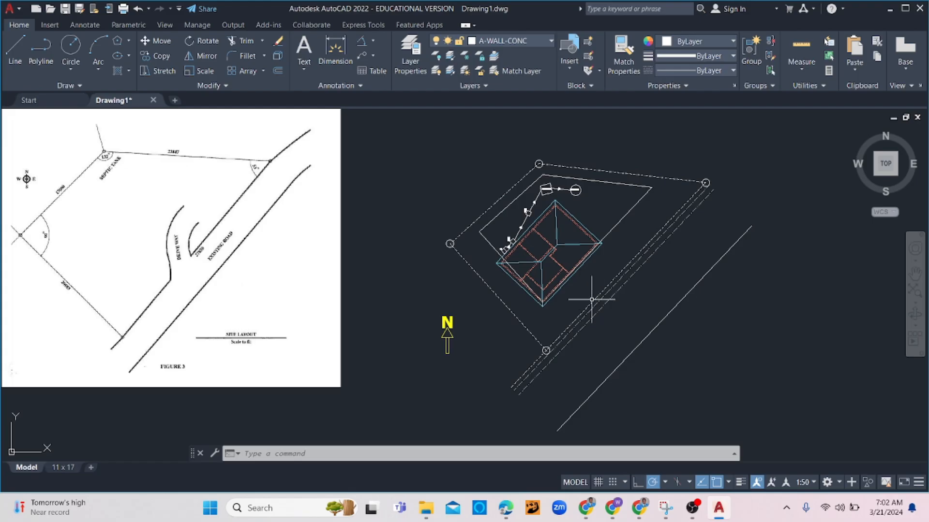
scroll(591, 299, up, 4)
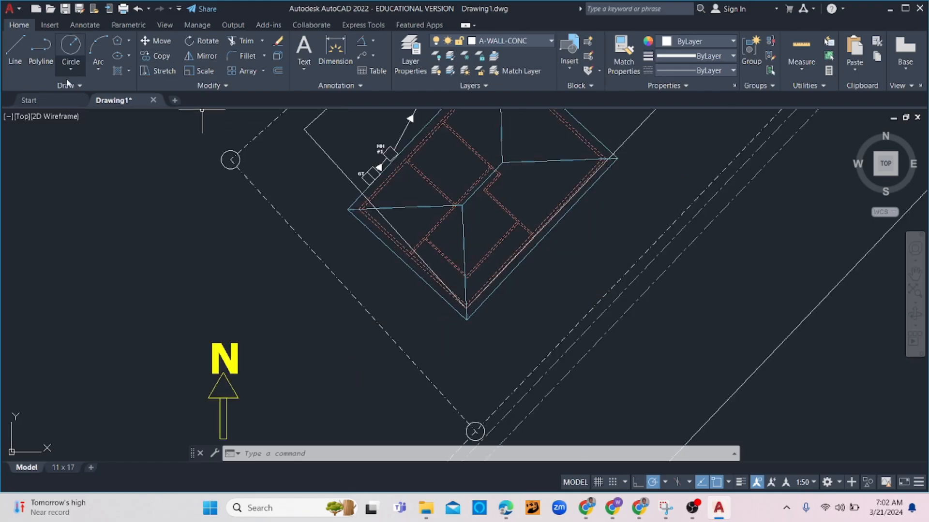
click(67, 85)
click(11, 99)
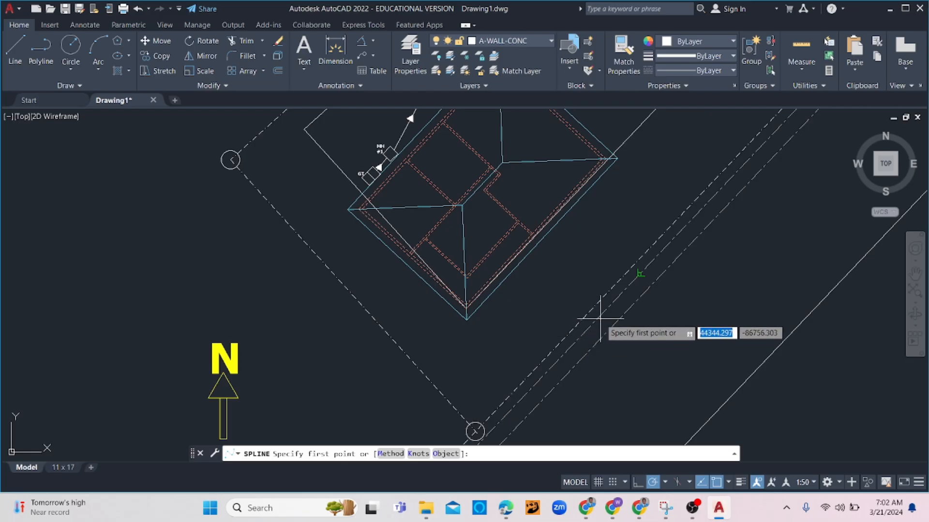
click(640, 268)
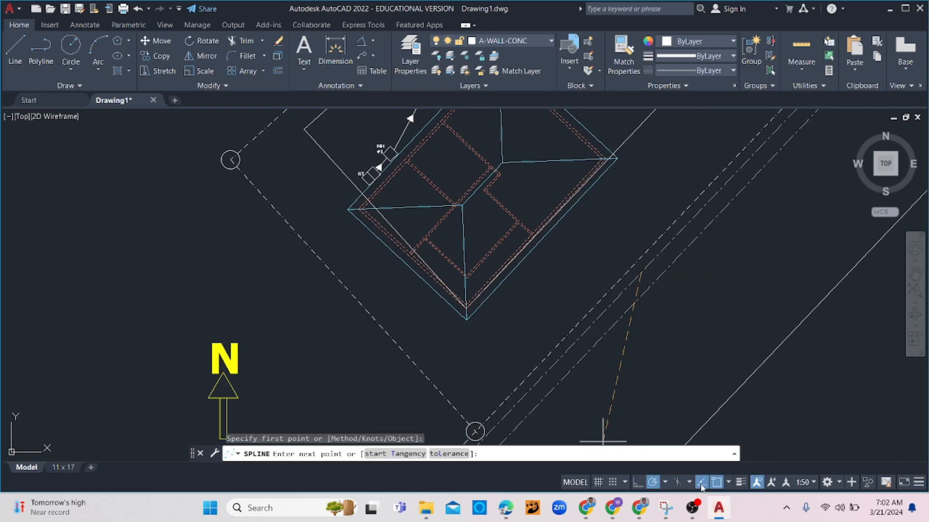
click(652, 482)
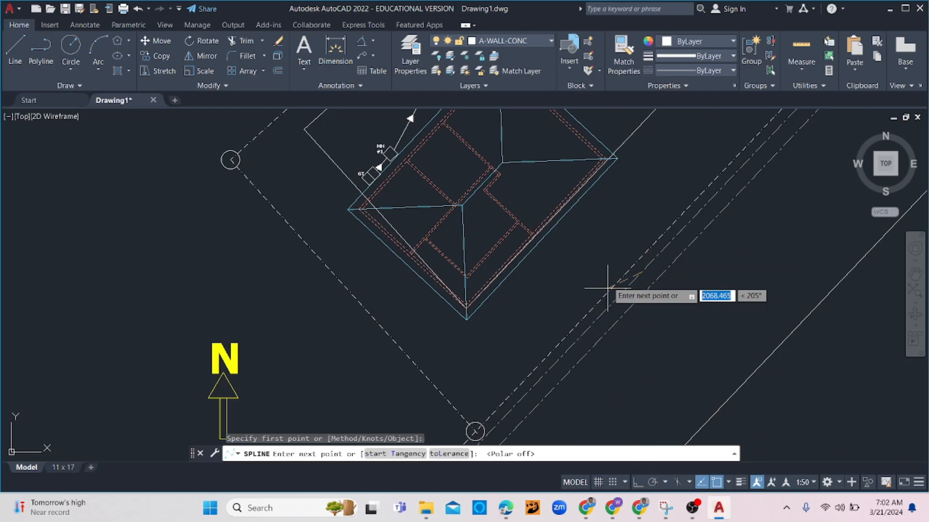
click(619, 243)
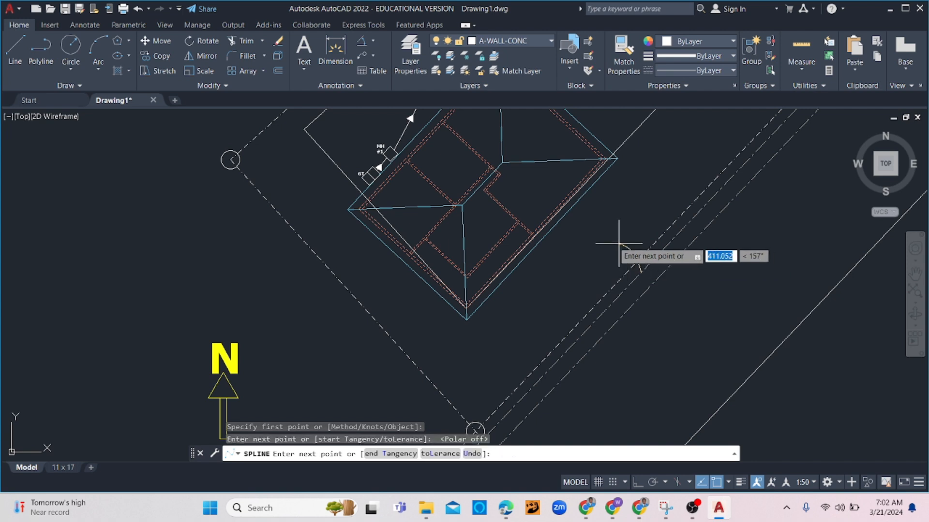
click(551, 238)
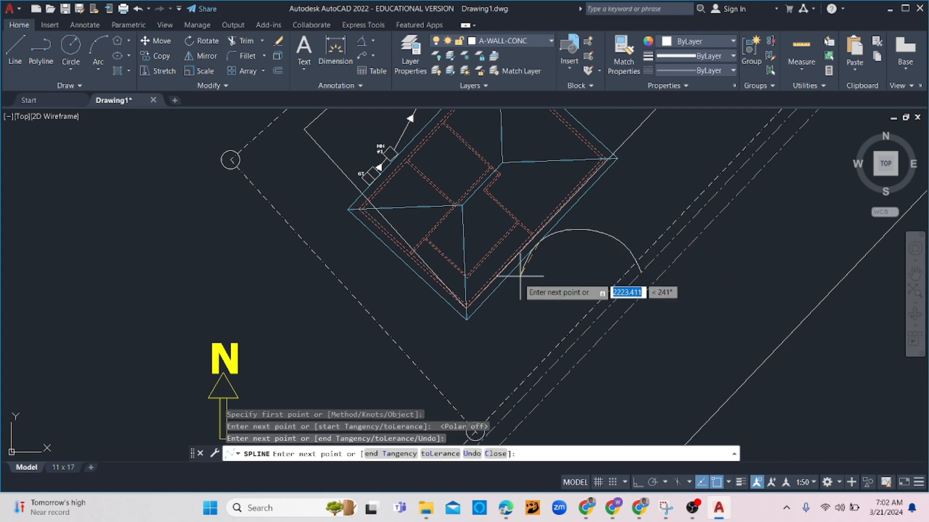
key(Return)
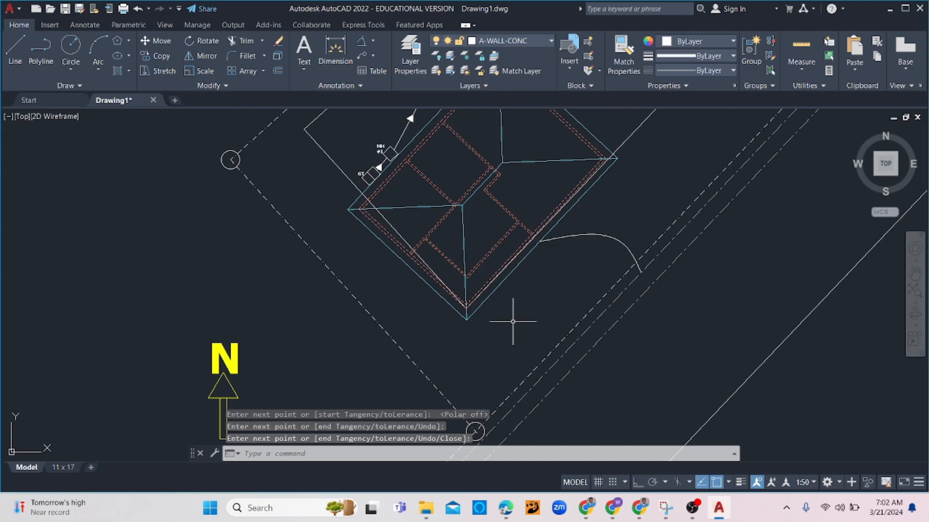
Draw three connected line segments from the house's lower-right wall outward, parallel to the wall, and up across the driveway spline
text(l)
key(Return)
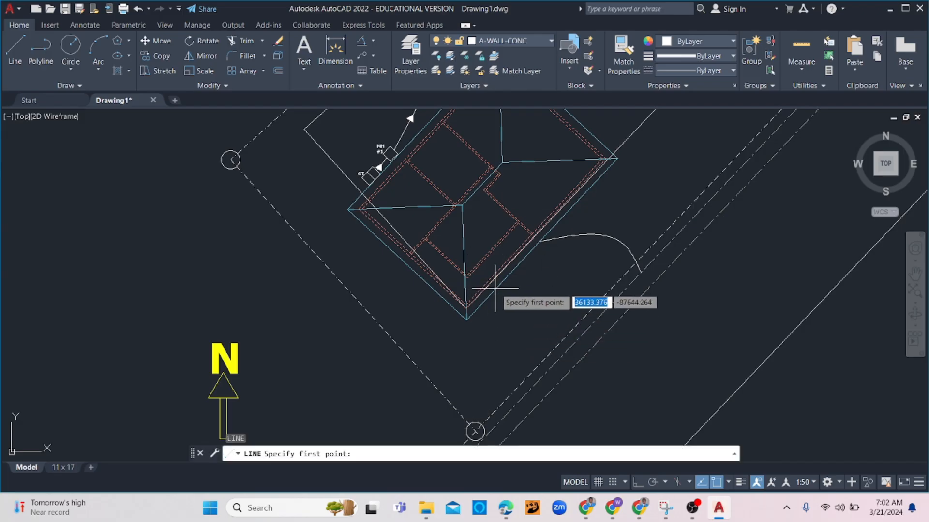
scroll(494, 283, up, 4)
click(477, 283)
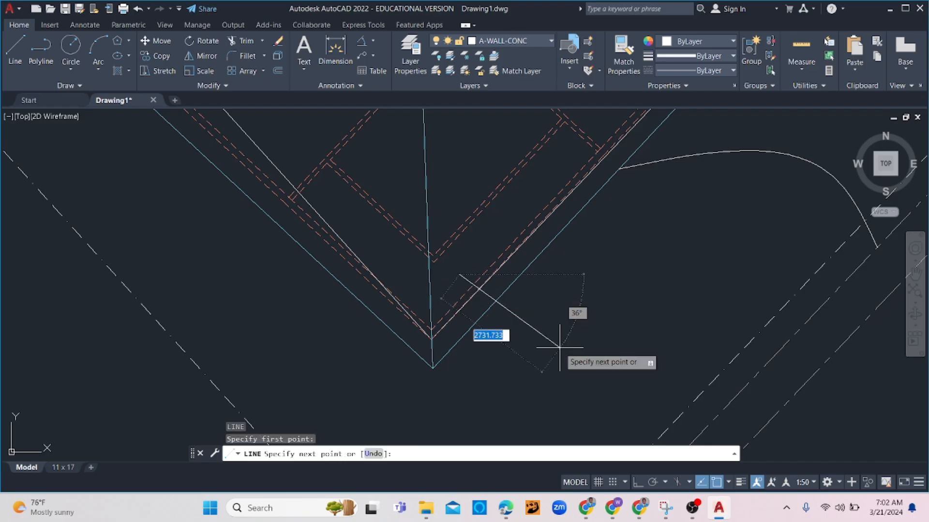
click(531, 338)
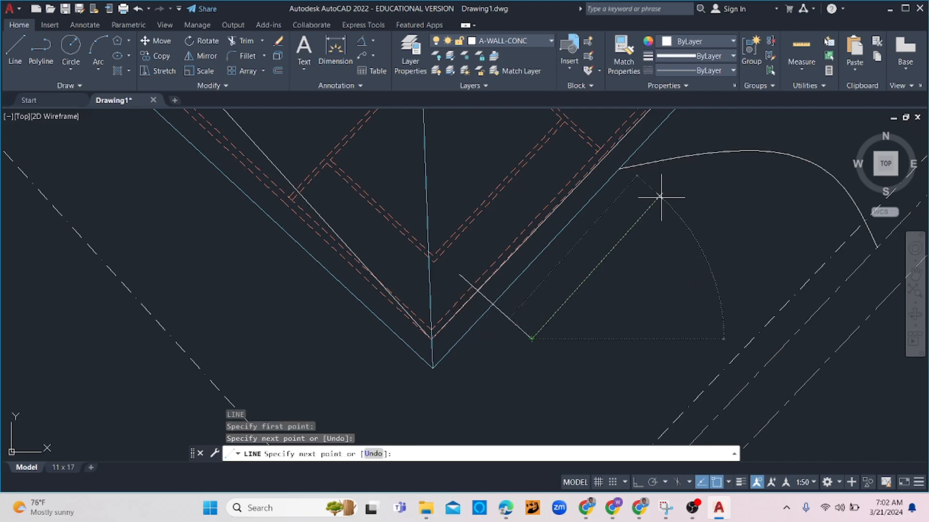
click(660, 196)
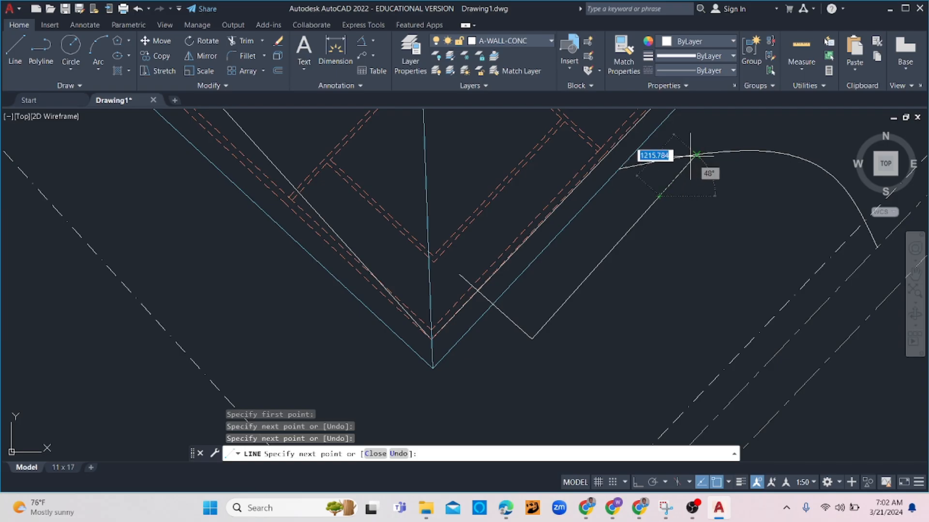
click(733, 152)
key(Escape)
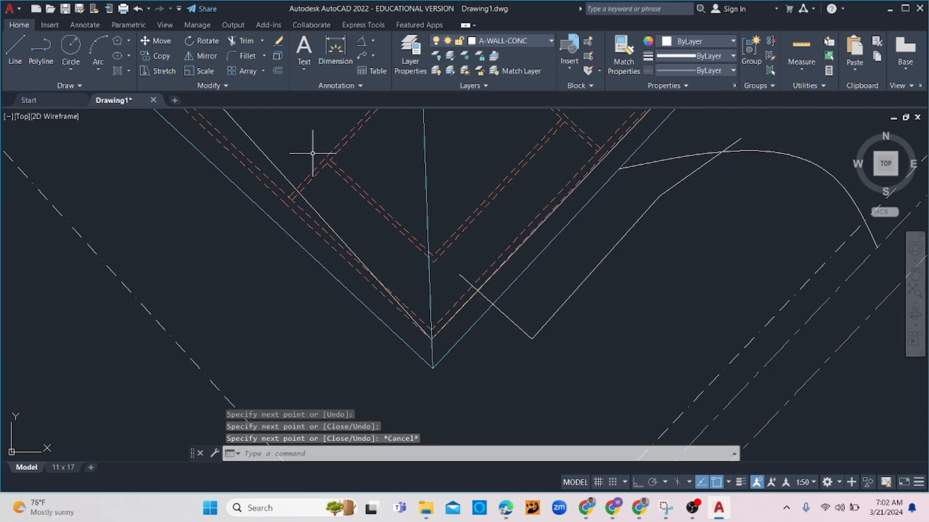
Join the last line segment and the driveway spline at a sharp corner with Fillet
click(247, 57)
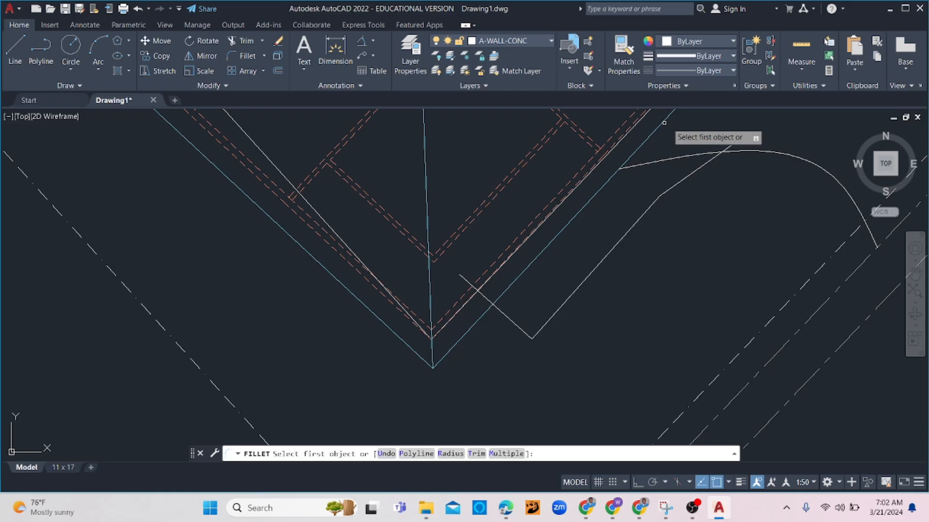
click(743, 152)
click(701, 175)
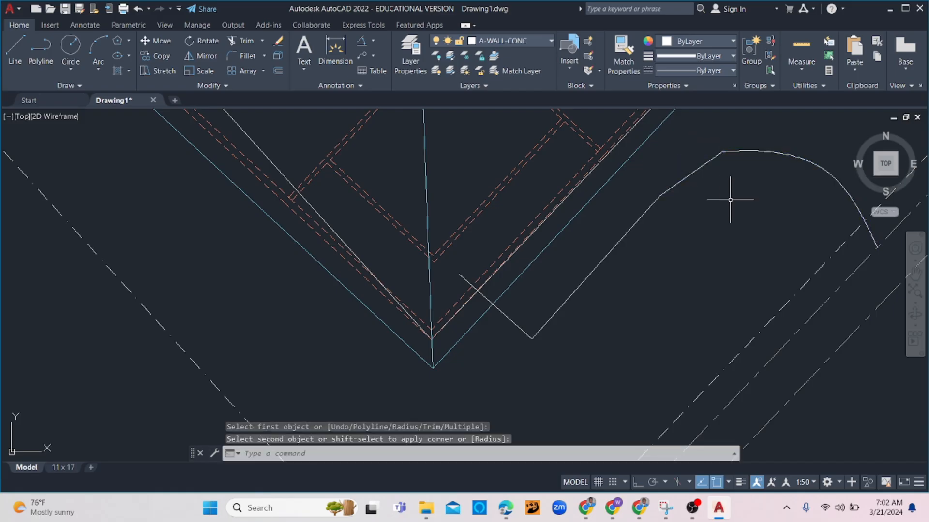
Trim the driveway line's end that projects inside the house wall near the bottom corner
scroll(733, 213, down, 3)
scroll(695, 276, up, 6)
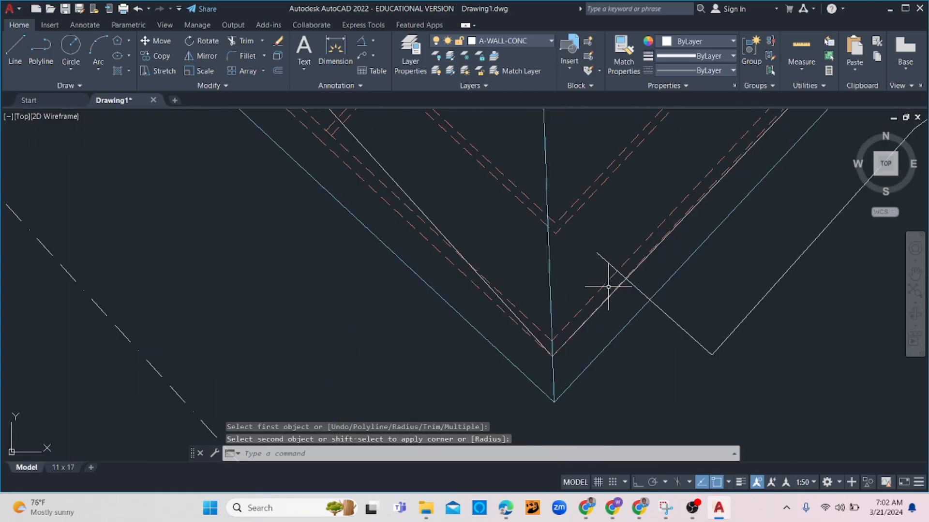
click(649, 271)
text(tr)
key(Return)
click(593, 198)
click(578, 236)
key(Escape)
scroll(659, 270, down, 5)
middle_drag(678, 269, 543, 329)
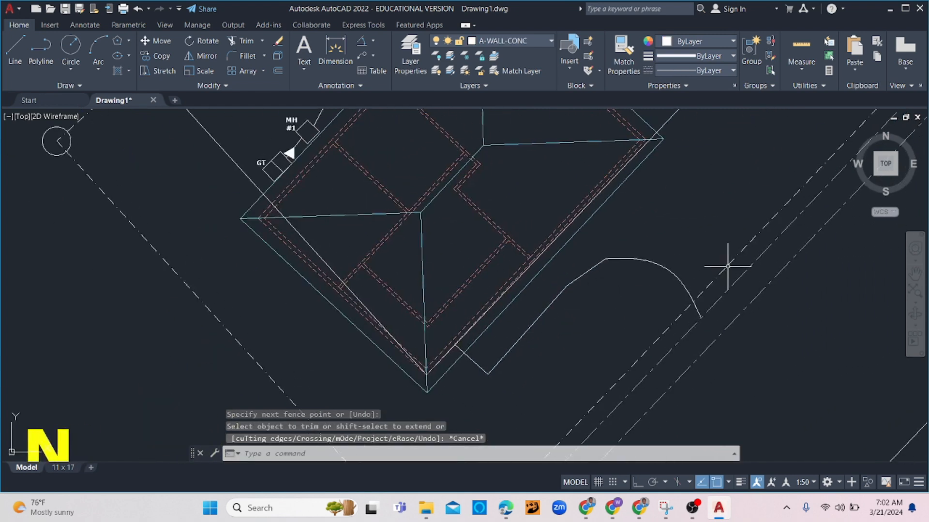
Copy the curved driveway edge up and to the right along the roadside lines as the opposite driveway edge
scroll(718, 318, up, 2)
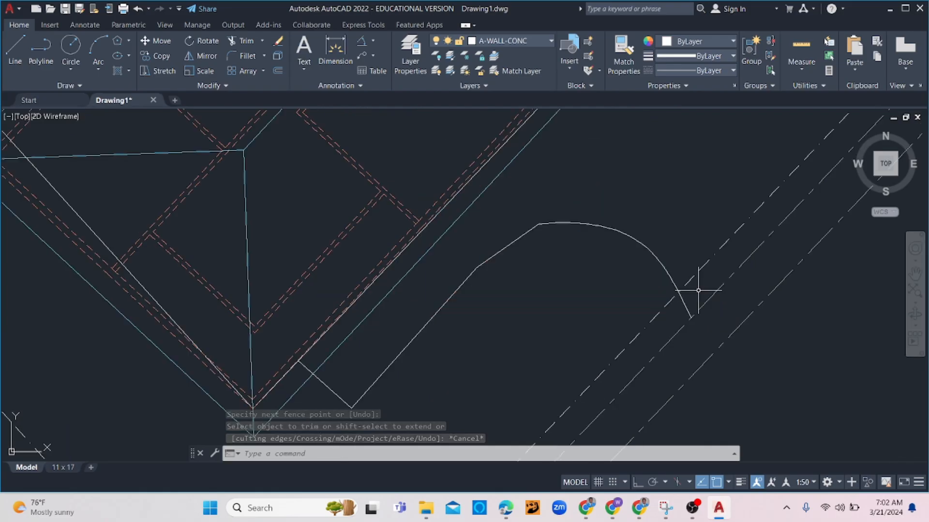
click(662, 226)
click(609, 273)
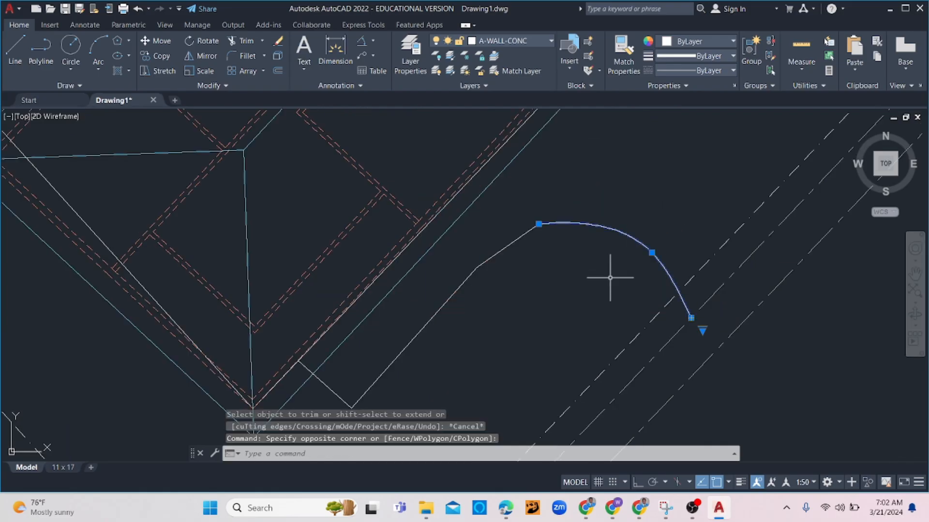
text(co)
key(Return)
click(647, 213)
middle_drag(731, 143, 636, 249)
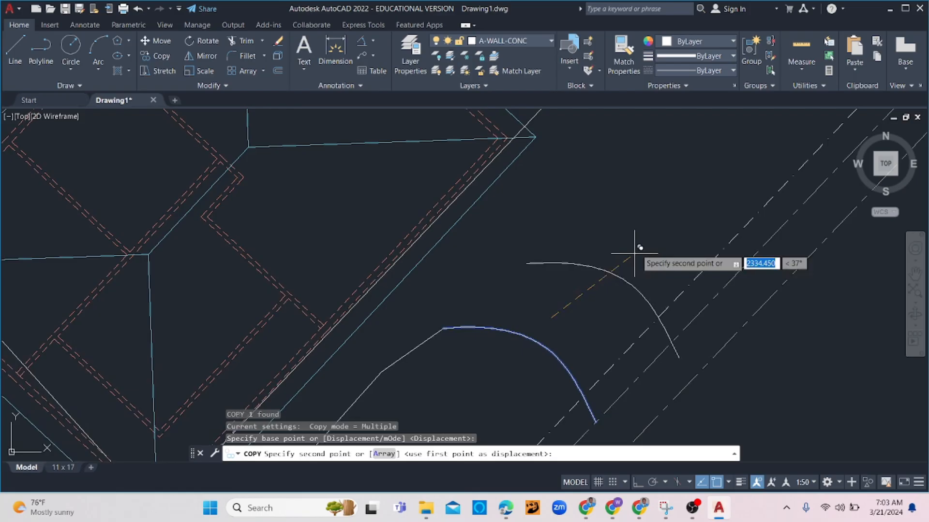
click(668, 196)
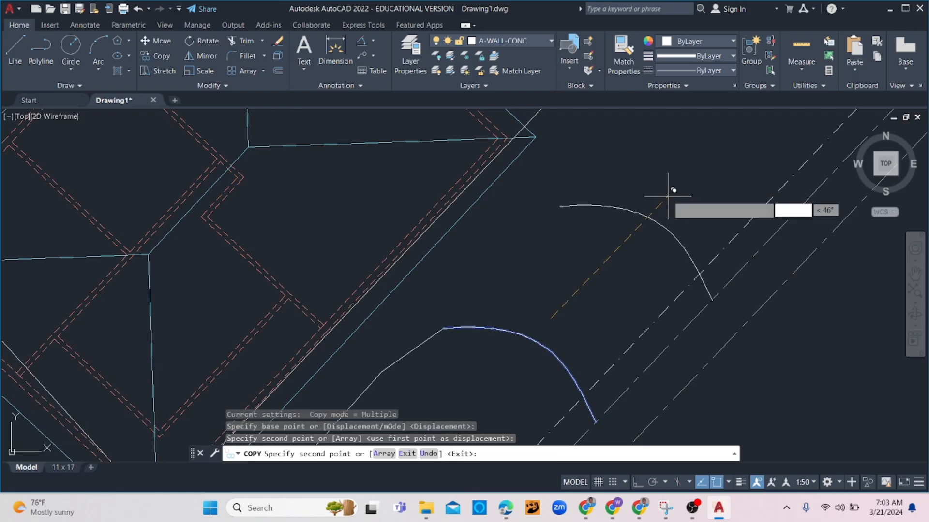
key(Escape)
middle_drag(603, 357, 616, 201)
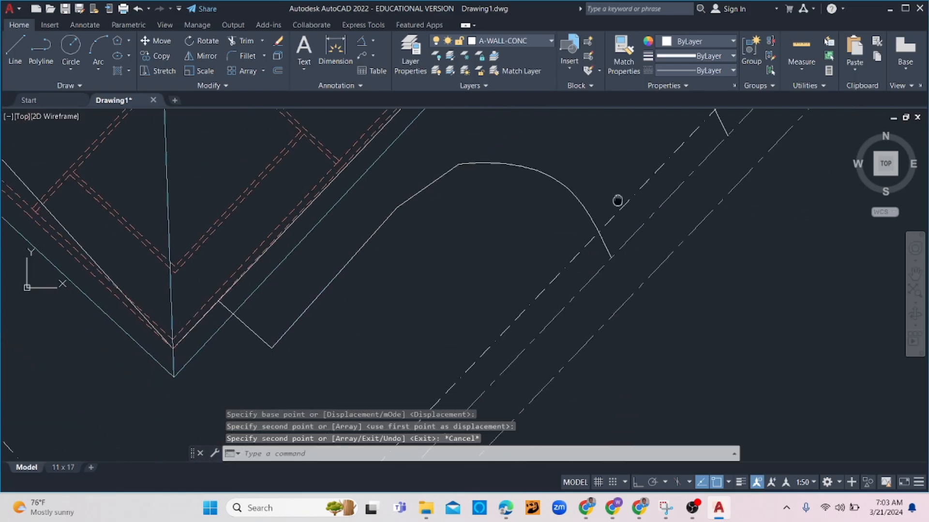
Trim the property boundary and the first offset line between the two driveway curves
click(723, 132)
click(706, 140)
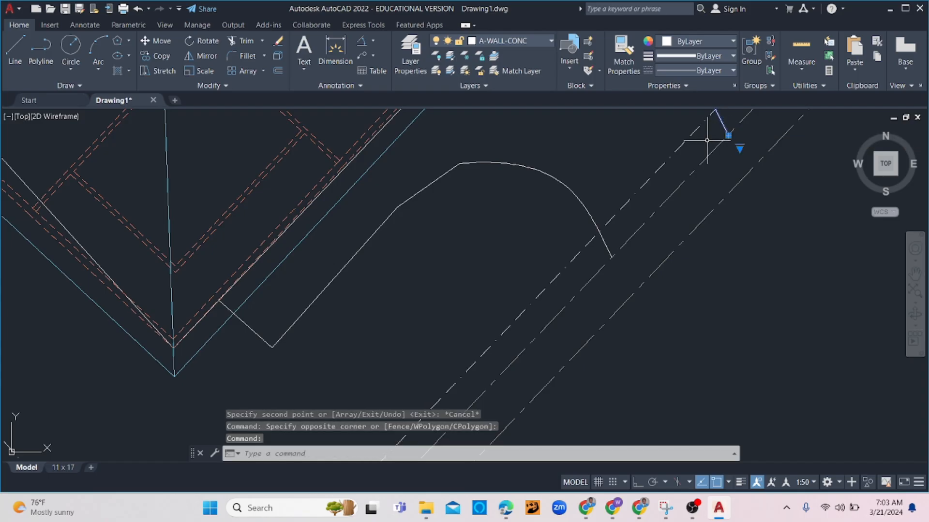
click(576, 196)
key(Return)
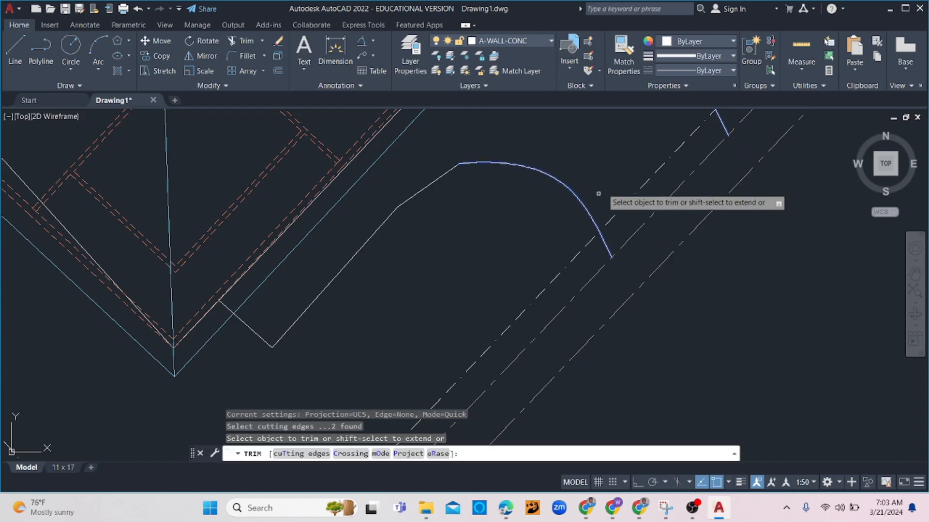
click(624, 161)
key(Return)
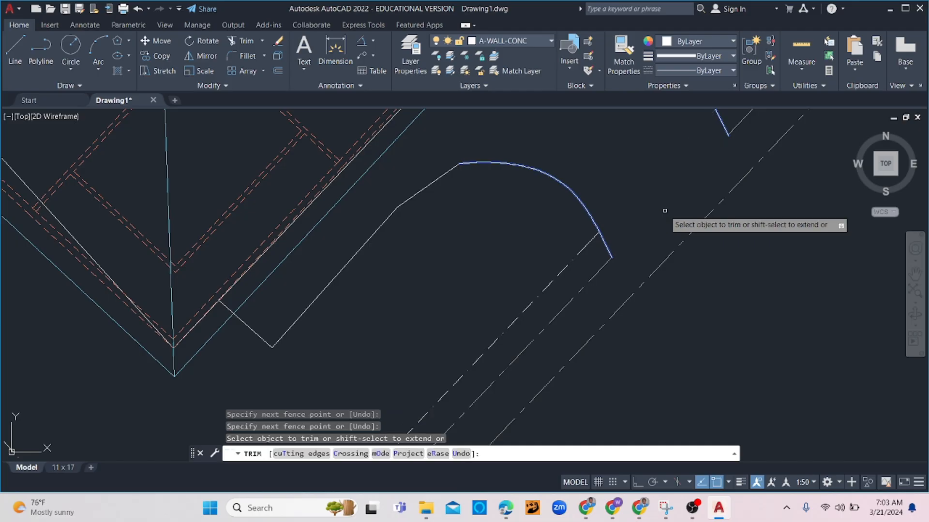
scroll(664, 213, down, 2)
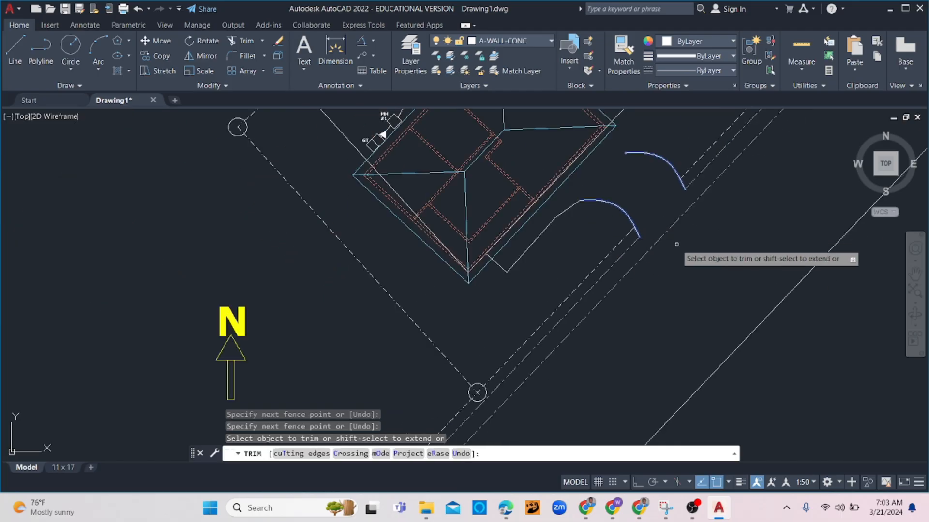
key(Escape)
key(Escape)
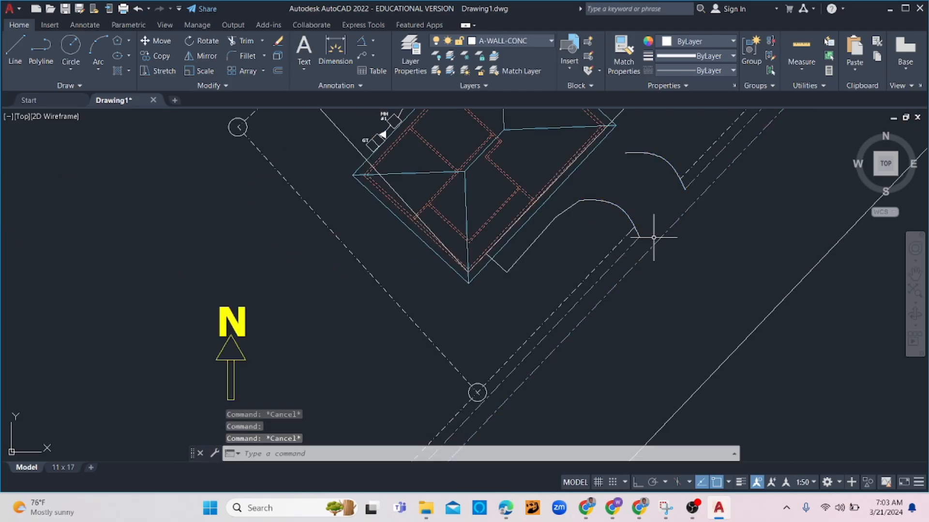
Extend both driveway curves to the outer offset line beside the road
click(683, 241)
click(650, 253)
text(EX)
key(Return)
click(667, 139)
click(673, 190)
click(681, 181)
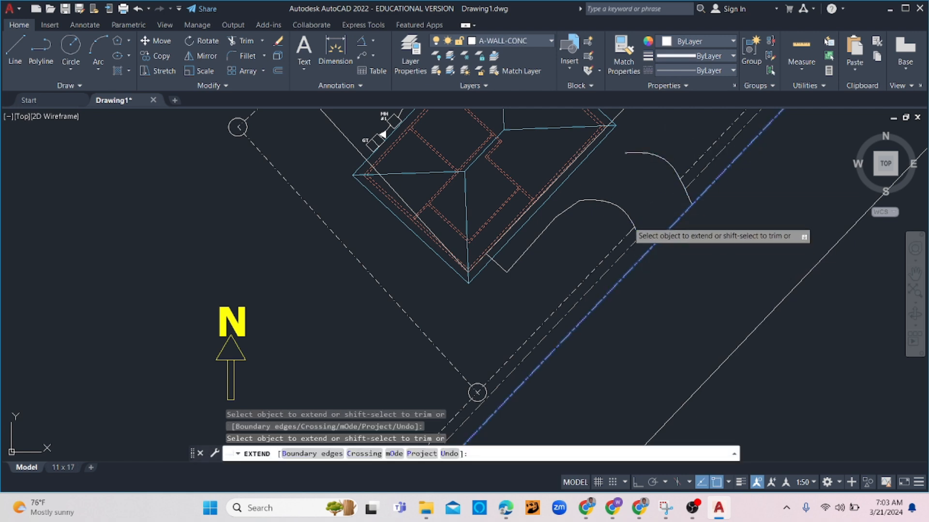
click(628, 221)
click(631, 211)
key(Escape)
key(Escape)
Trim the outer offset line between the two driveway curves to open the entrance
text(t)
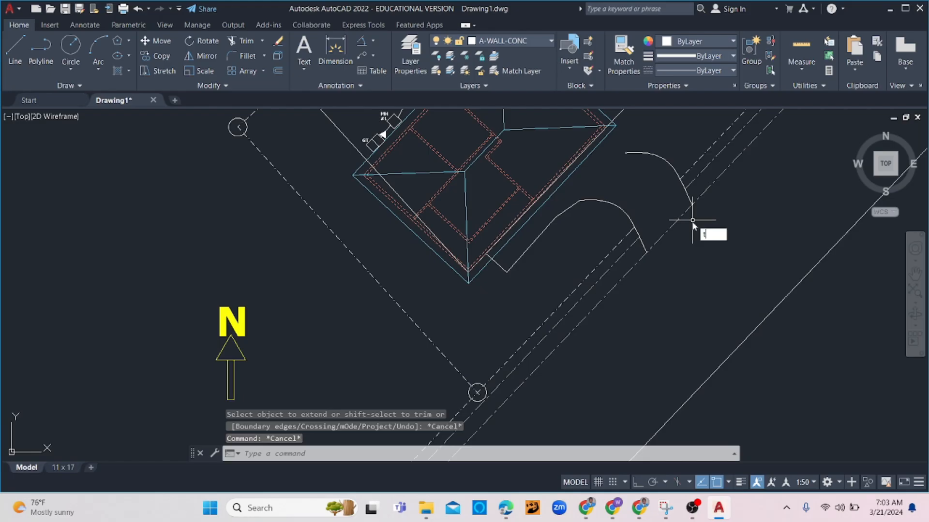
text(r)
key(Return)
click(690, 226)
click(664, 222)
key(Escape)
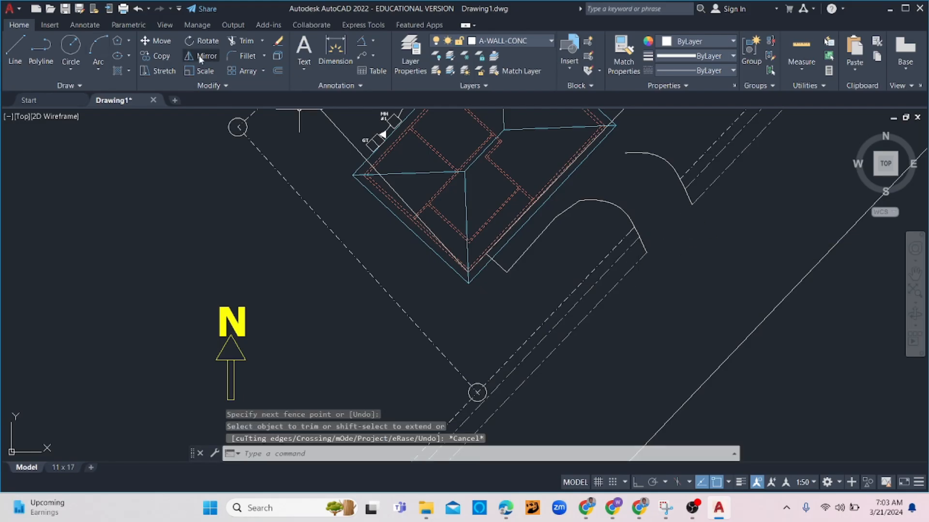
Fillet both driveway curves into the outer offset line with a radius of 1500
click(233, 57)
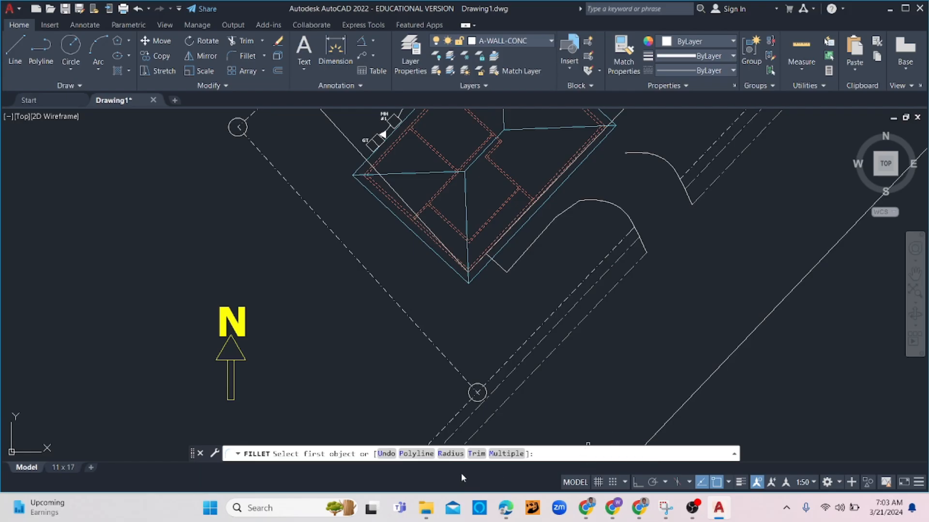
click(440, 454)
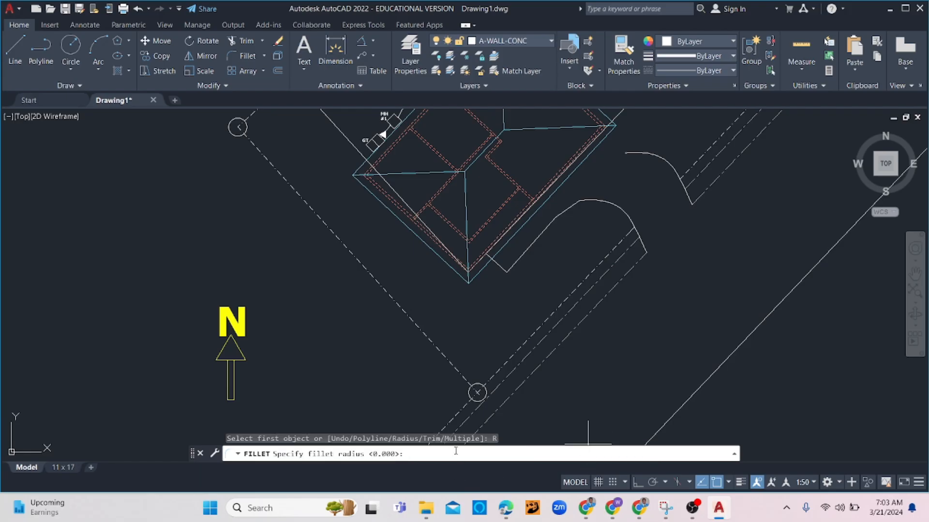
key(Return)
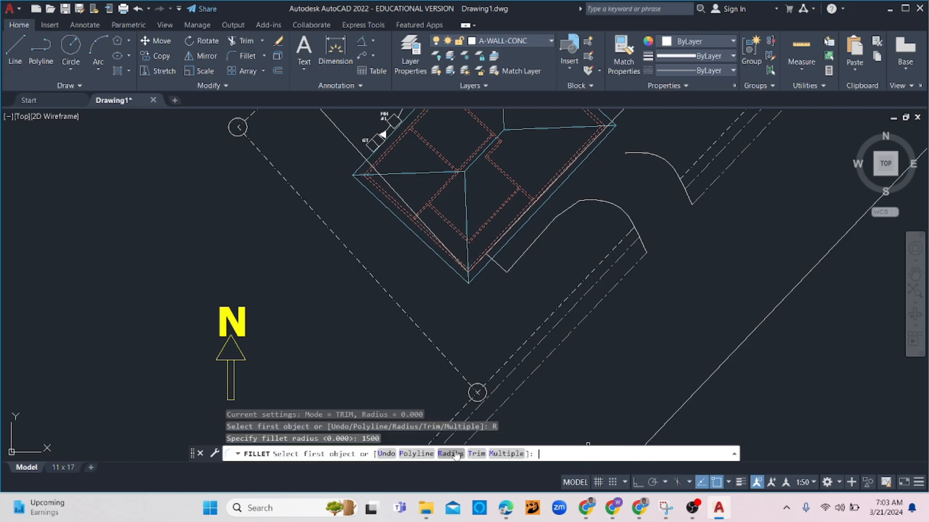
click(641, 251)
click(644, 262)
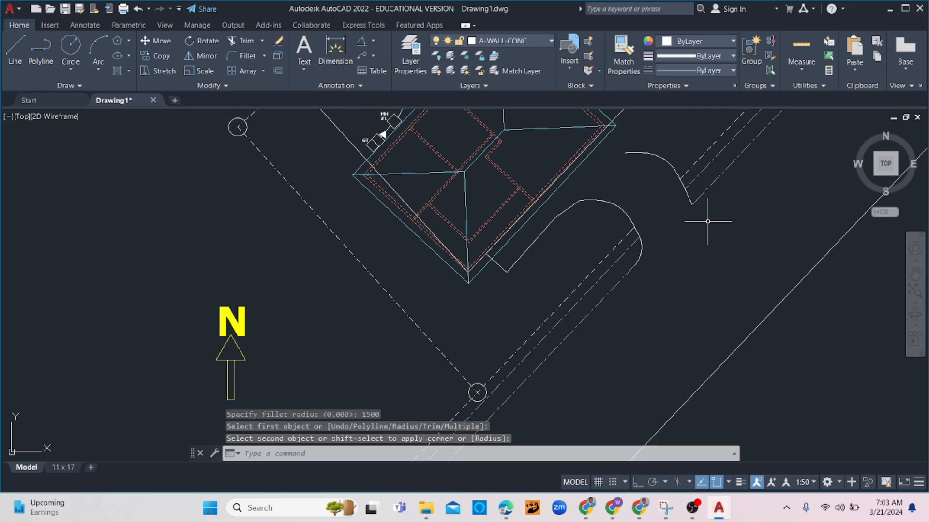
key(Return)
click(688, 196)
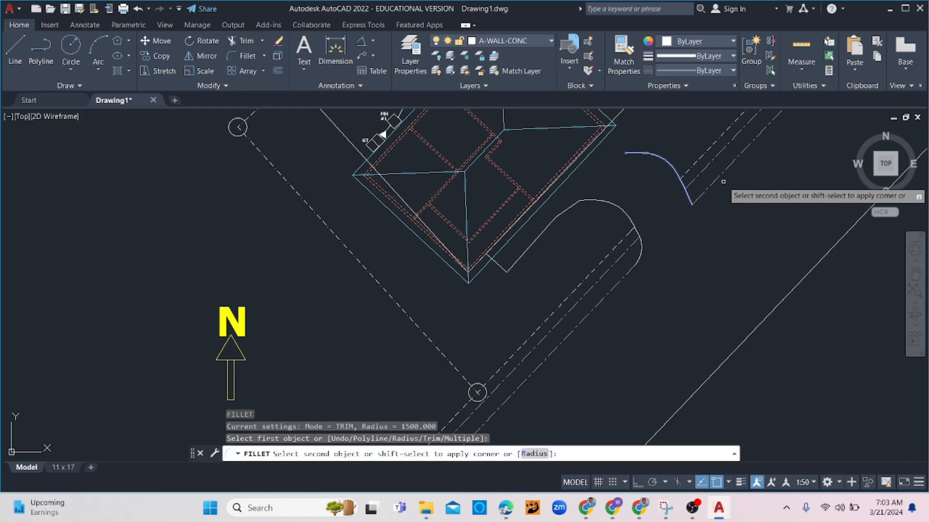
click(705, 184)
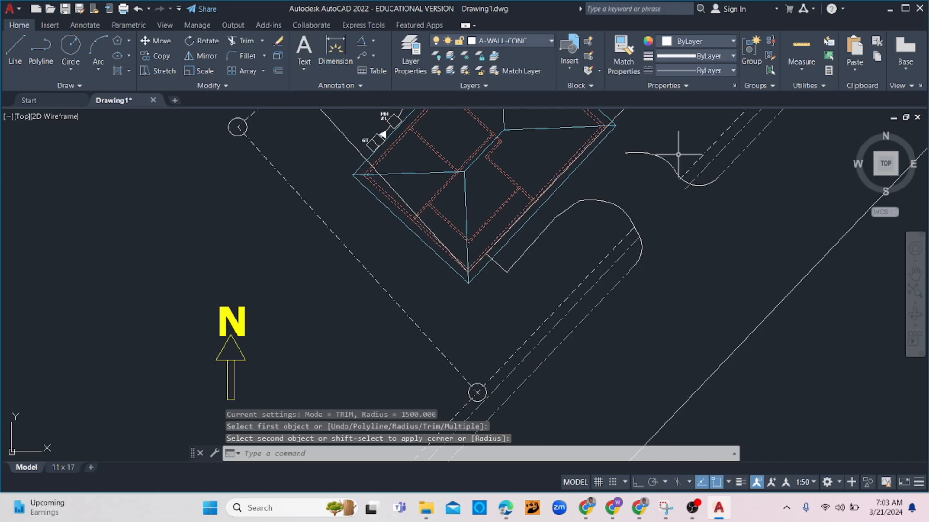
Trim the first offset line's end that projects past the upper driveway curve's fillet
drag(678, 154, 654, 184)
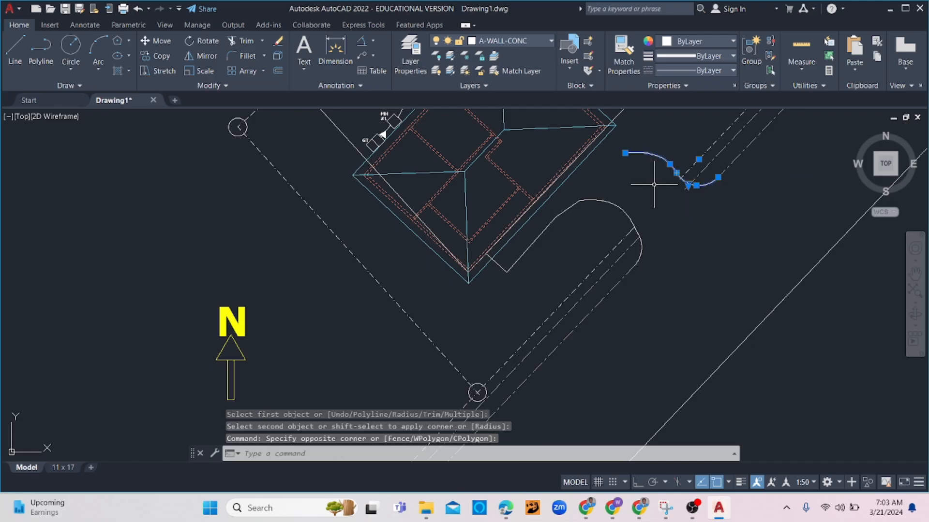
click(642, 252)
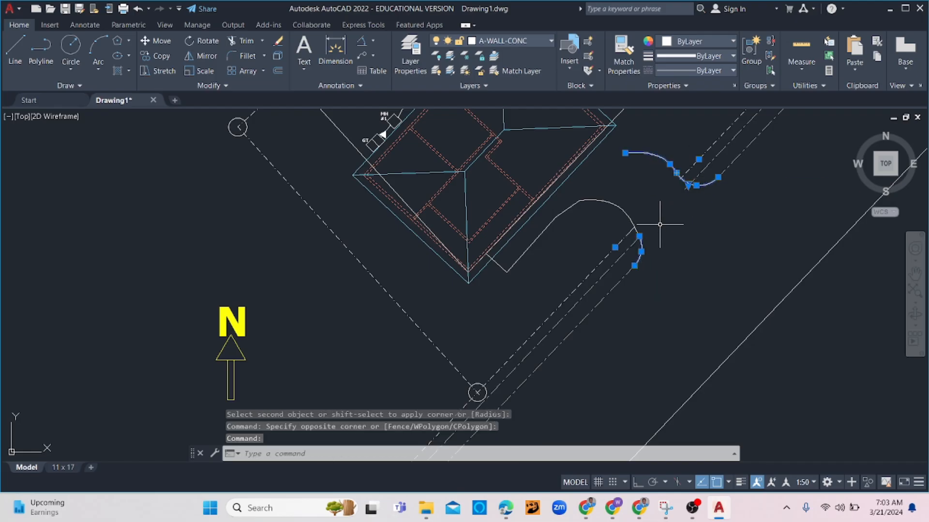
text(tr)
key(Return)
scroll(709, 191, up, 4)
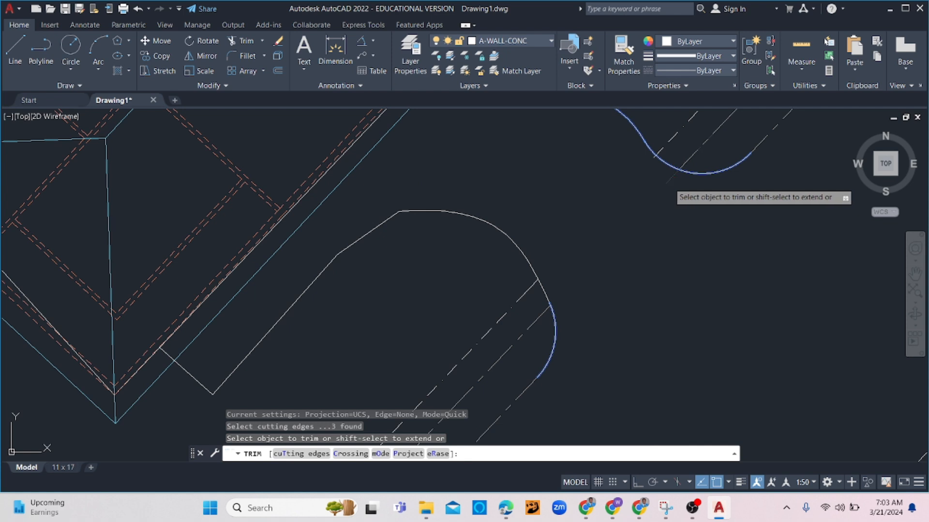
click(653, 157)
scroll(704, 247, down, 4)
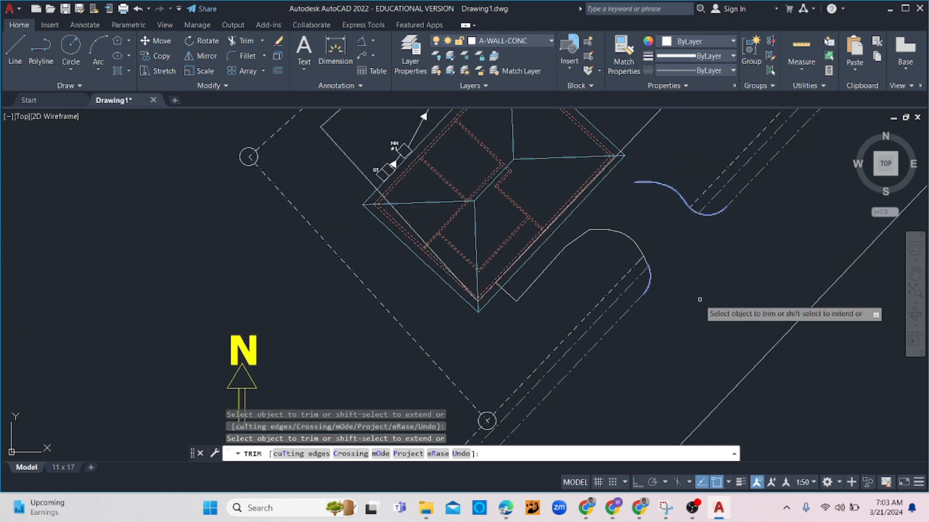
key(Escape)
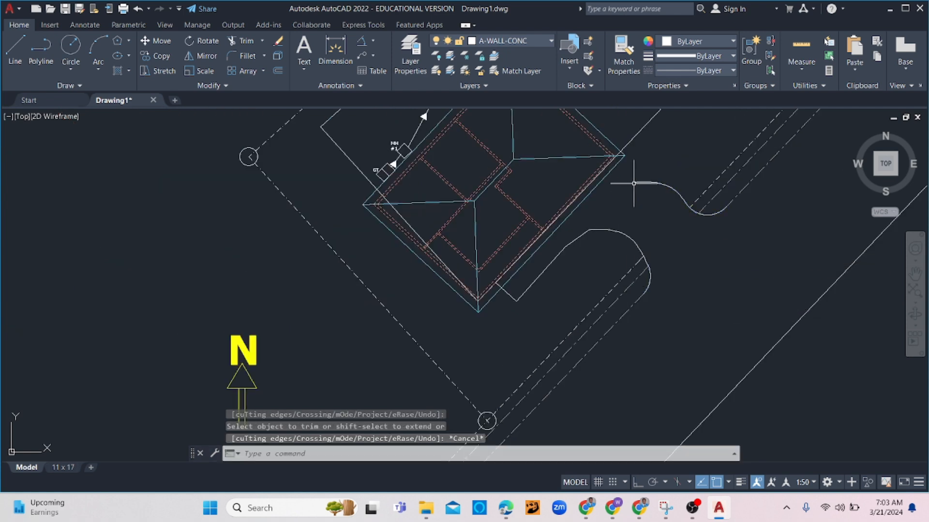
Draw a line joining the upper driveway curve's open end to the building's eastern wall corner
text(l)
key(Return)
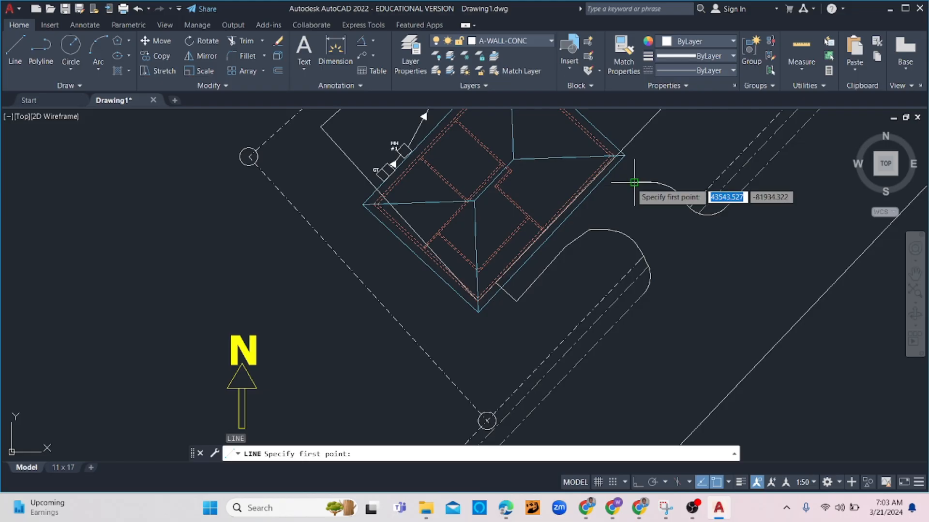
click(634, 182)
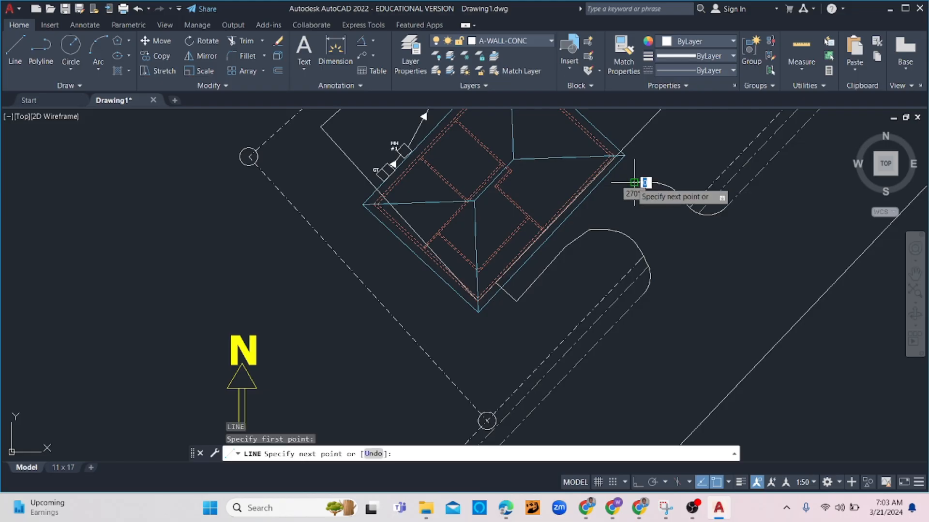
scroll(609, 157, up, 4)
click(608, 162)
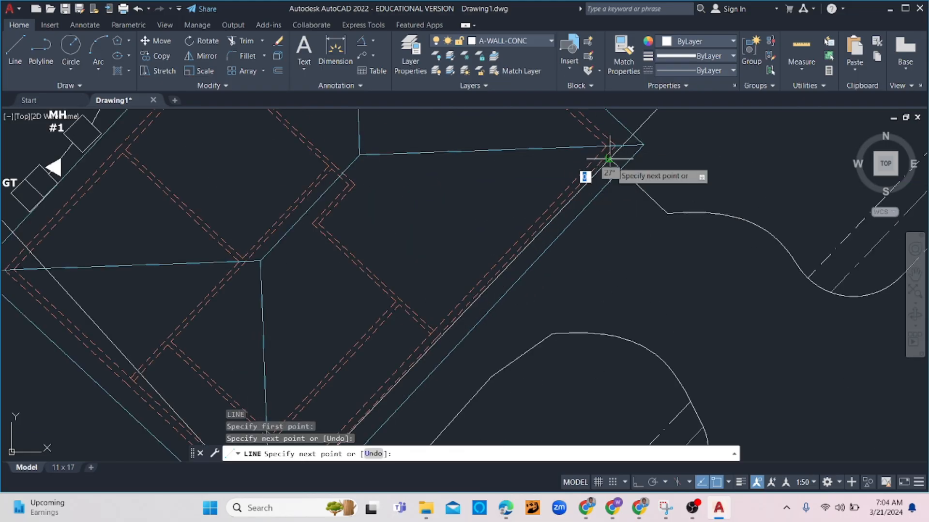
key(Return)
scroll(719, 305, down, 5)
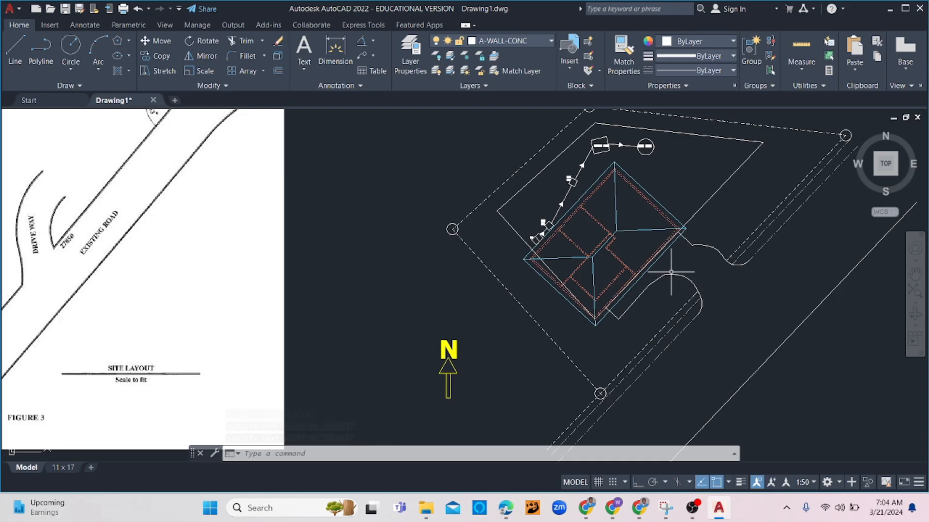
Add the multiline text label "DRIVE WAY" between the driveway curves and narrow its text box to the width of the words
click(304, 49)
click(678, 256)
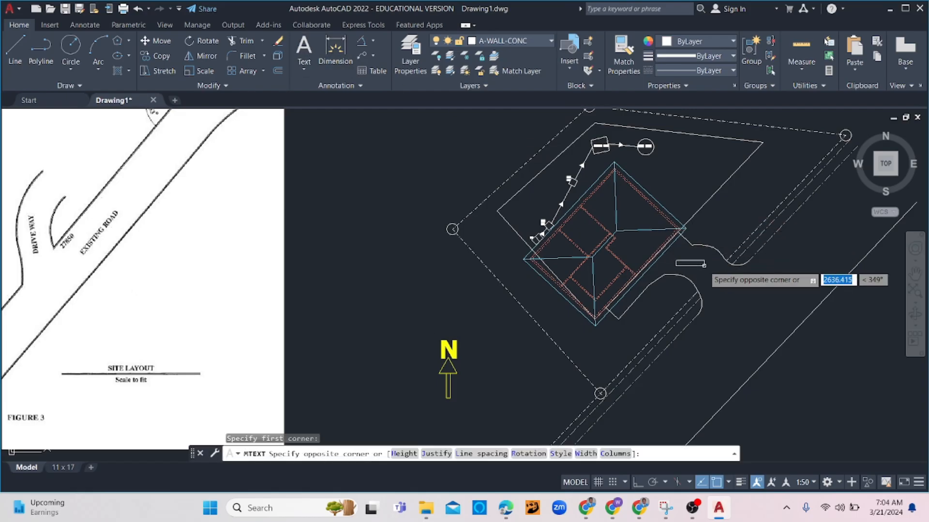
click(706, 266)
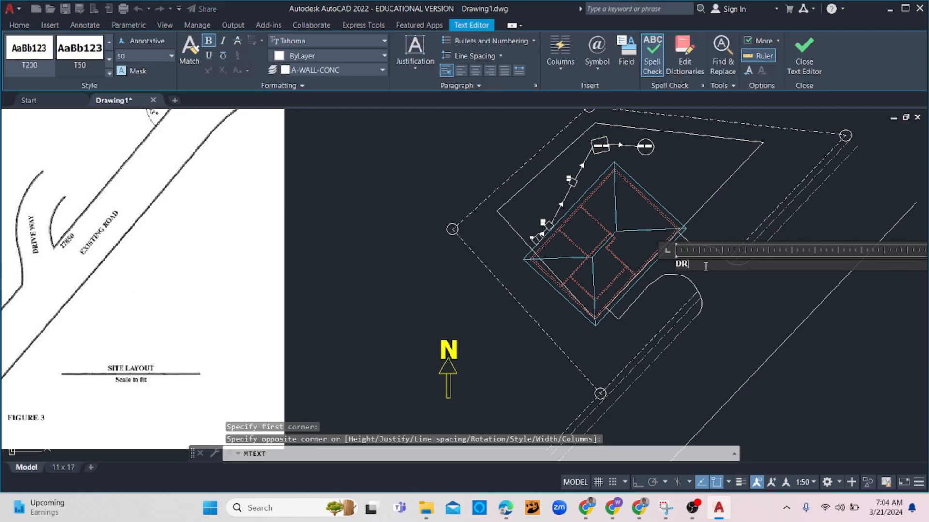
text(DRIVE WAY)
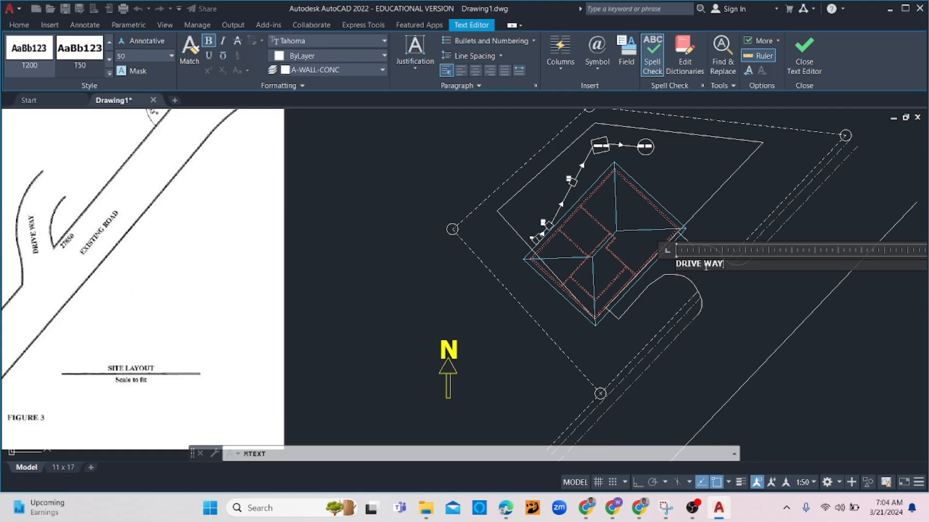
scroll(712, 291, down, 2)
drag(887, 266, 725, 267)
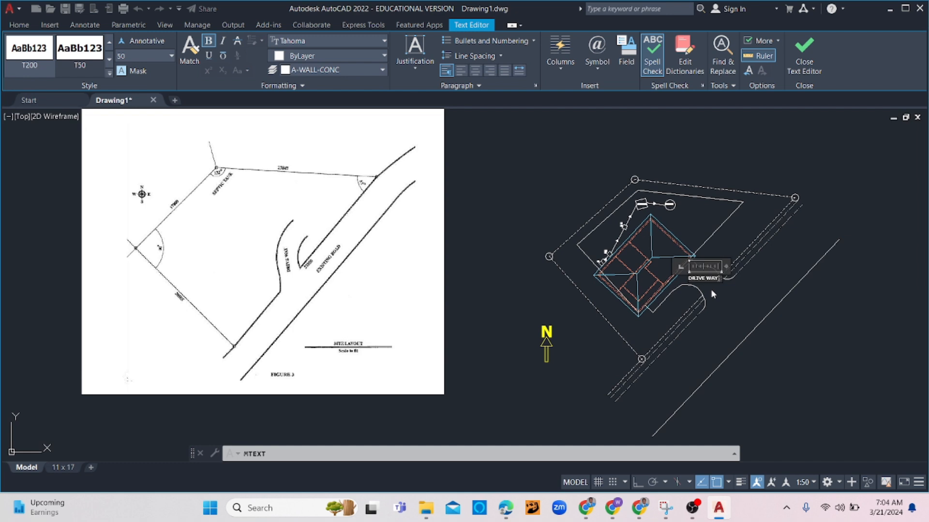
Set the DRIVE WAY label's text height to 500
triple_click(709, 279)
key(Return)
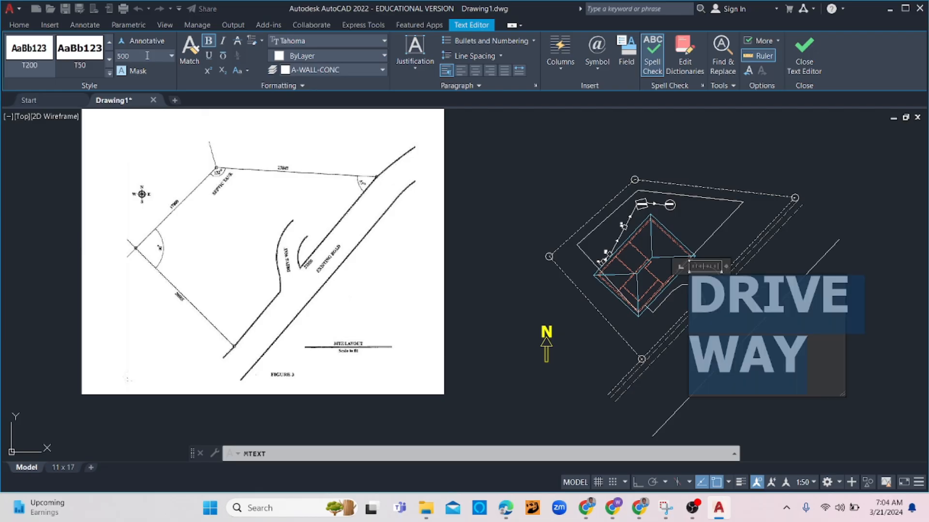
click(608, 346)
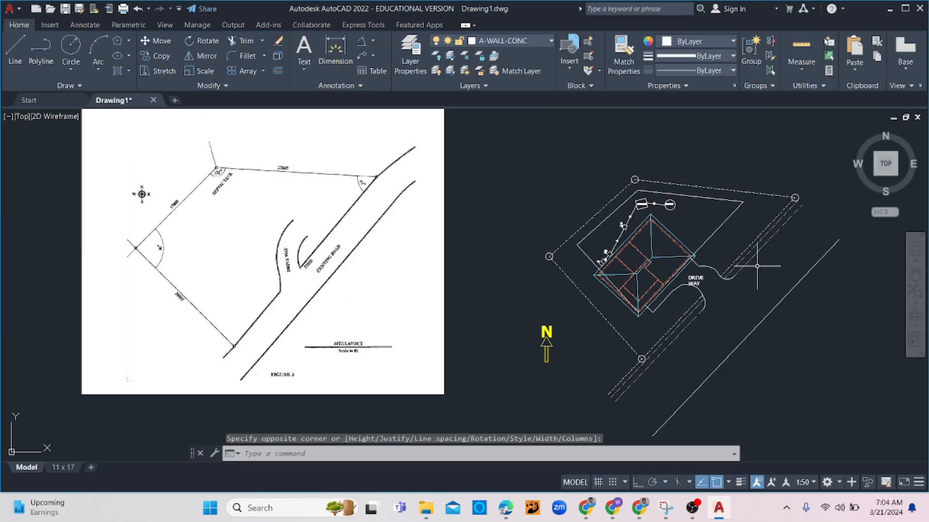
Widen the DRIVE WAY label so it fits on one line and shift it between the two driveway curves
scroll(691, 282, up, 4)
click(661, 281)
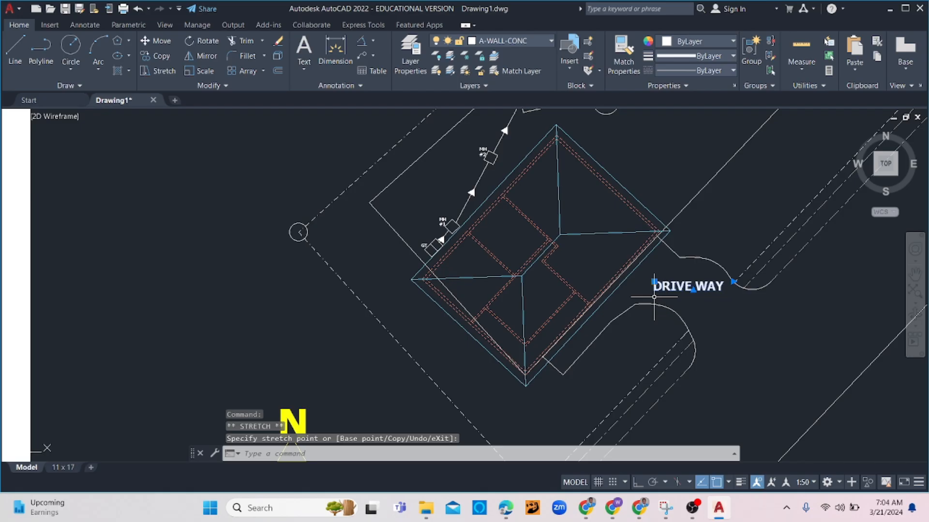
key(Escape)
click(660, 282)
click(654, 282)
click(642, 284)
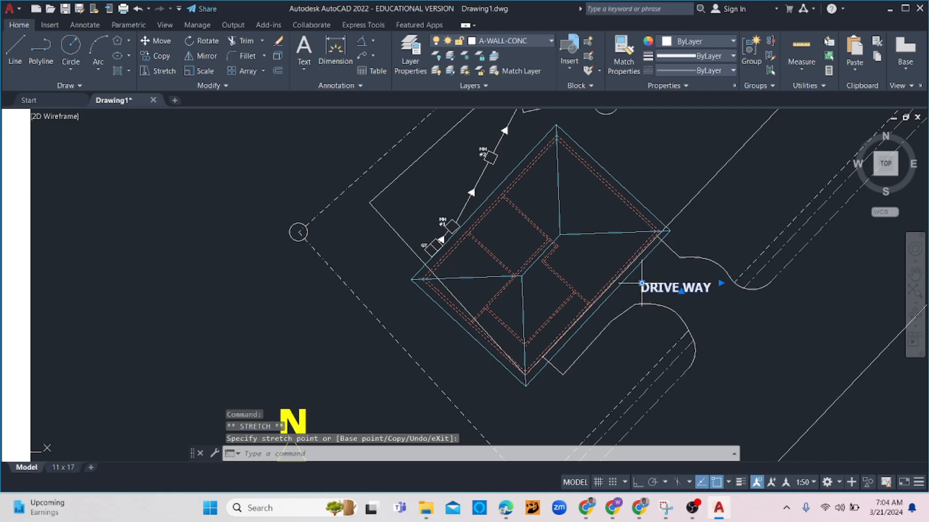
Scale the DRIVE WAY label by a factor of 0.5
text(c)
key(Return)
click(684, 292)
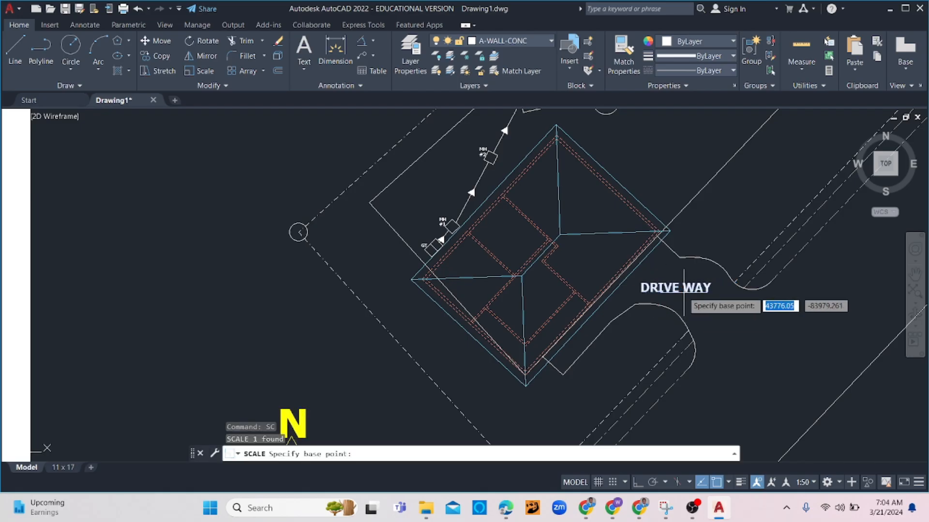
key(Return)
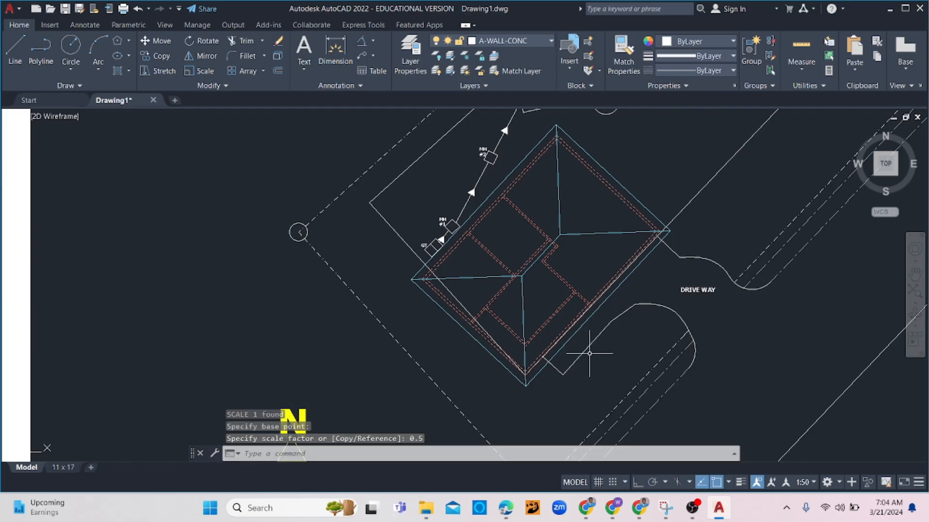
Copy the DRIVE WAY label to the strip along the building's front and change the copy's text to "Walk WAY"
click(683, 291)
text(Cp)
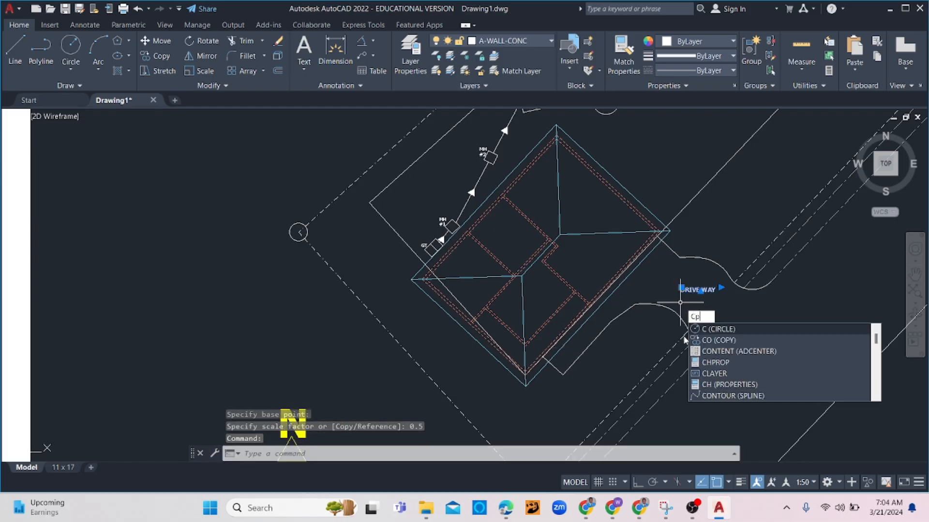
key(Return)
click(681, 291)
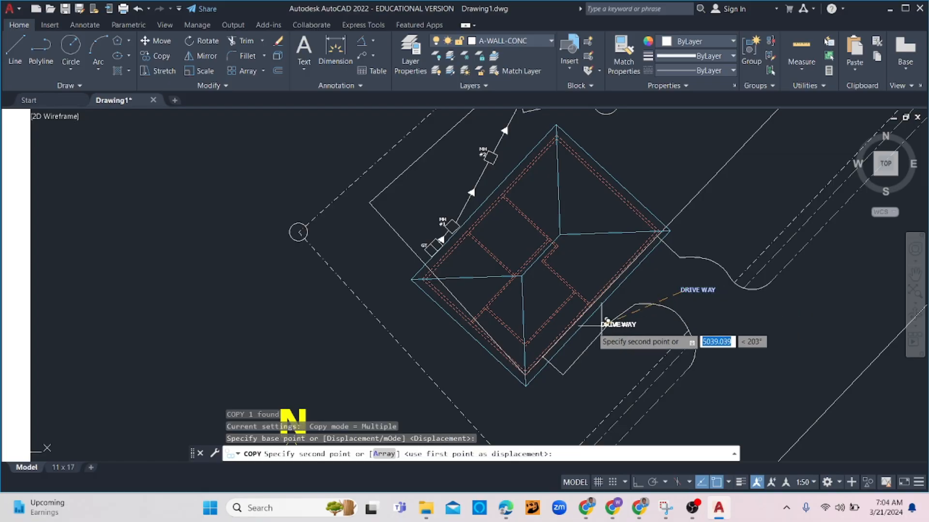
click(563, 348)
key(Escape)
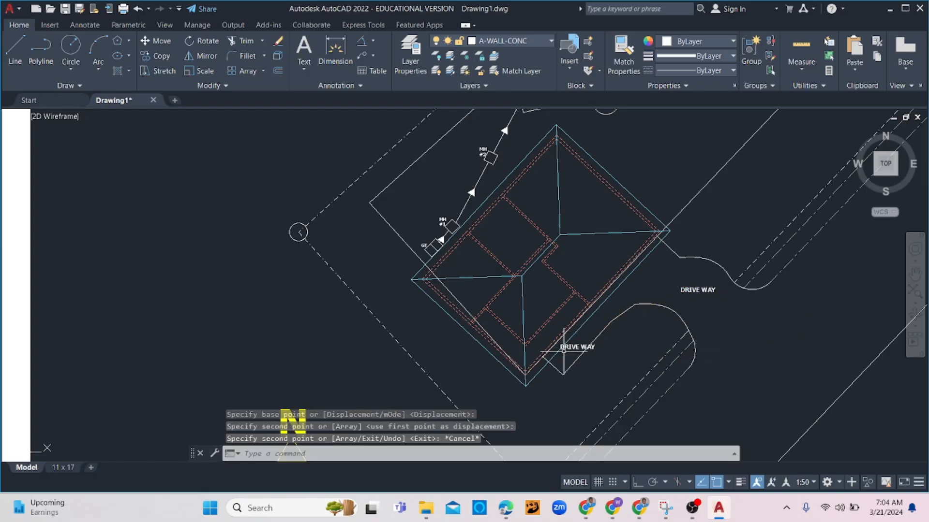
double_click(578, 347)
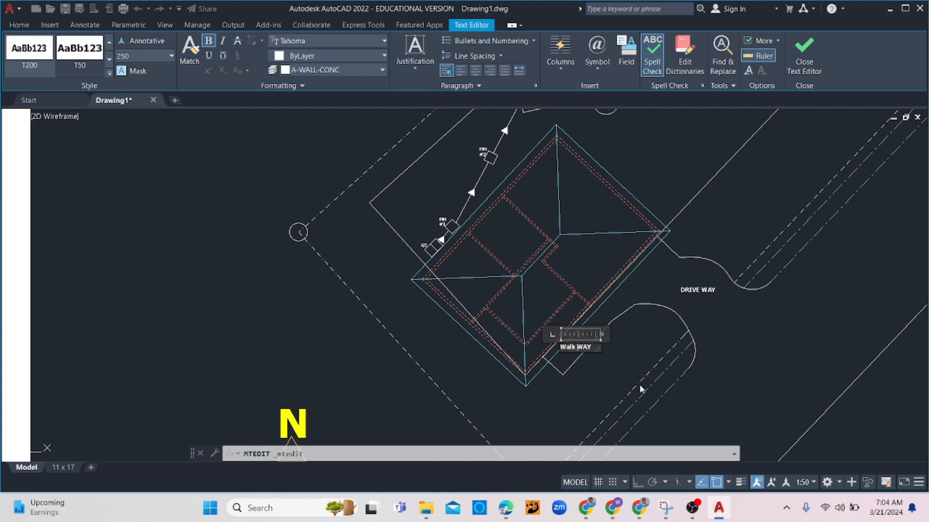
click(613, 378)
Rotate the Walk WAY label parallel to the building's front wall and move it into the walkway strip
click(578, 348)
text(ro)
key(Return)
click(561, 347)
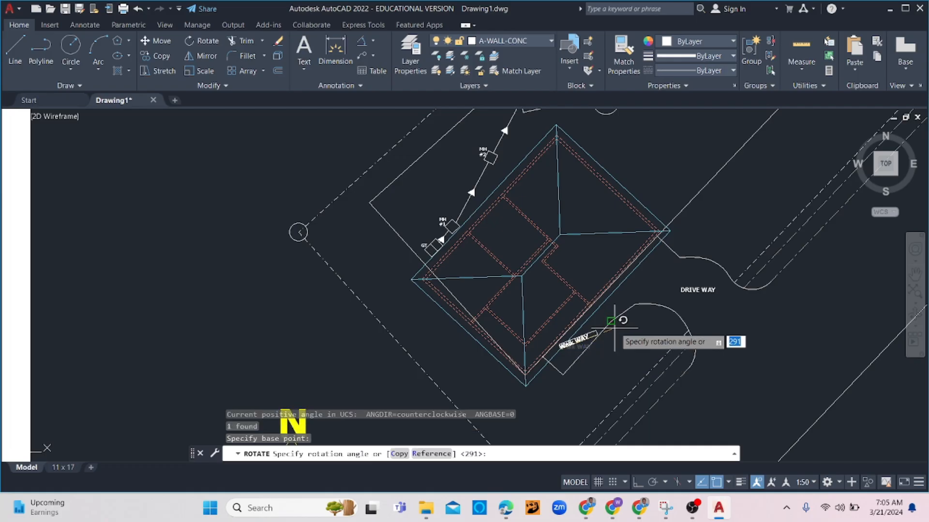
click(613, 303)
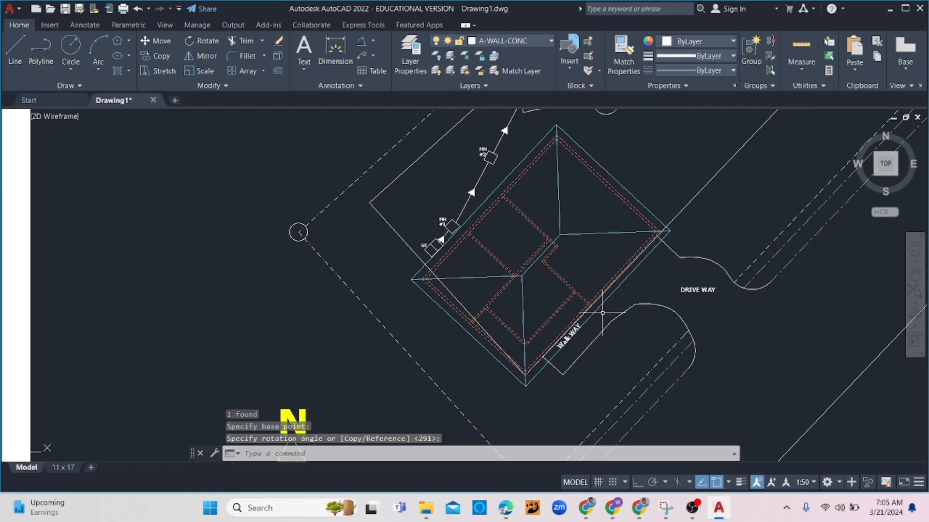
click(570, 339)
click(562, 332)
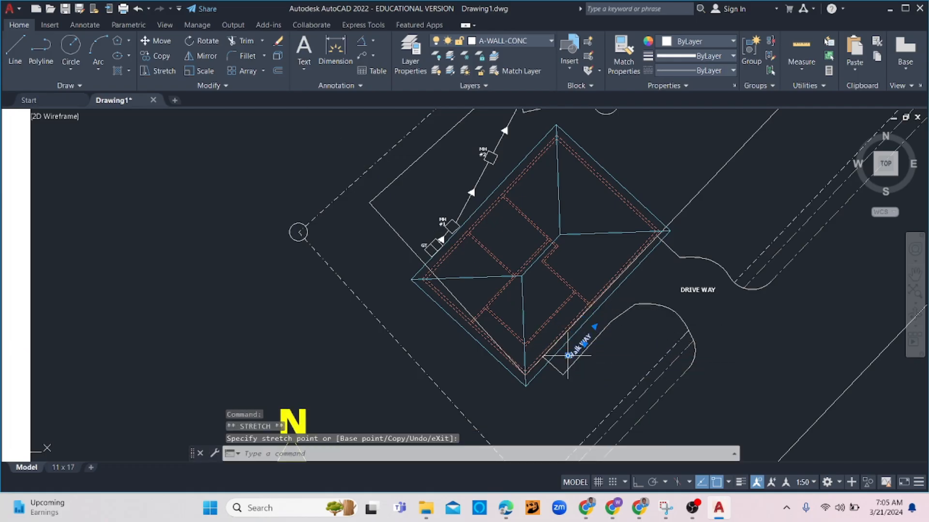
key(Escape)
key(Escape)
scroll(564, 357, down, 4)
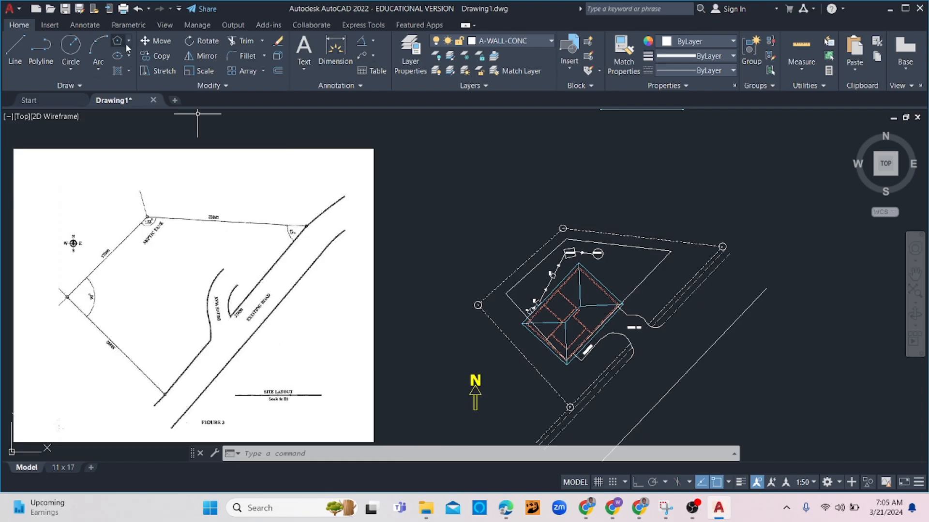
click(374, 43)
click(385, 85)
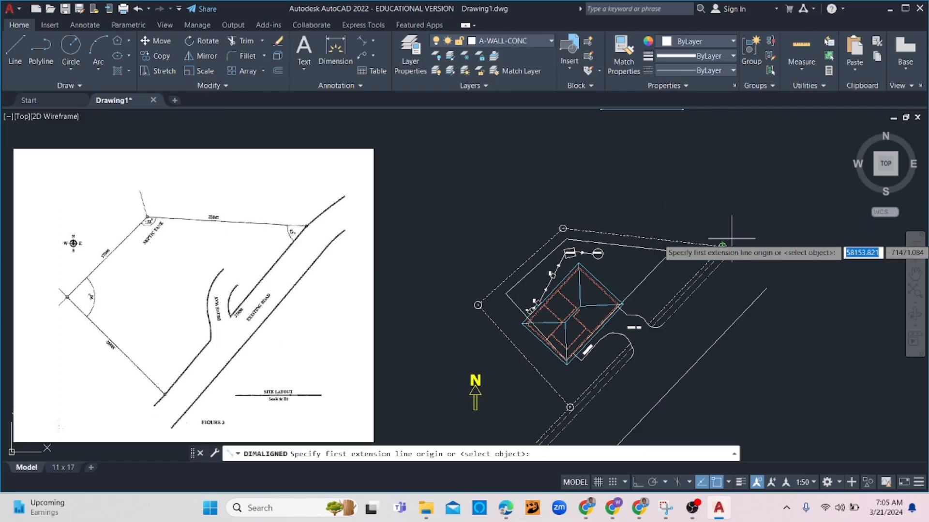
scroll(738, 249, up, 2)
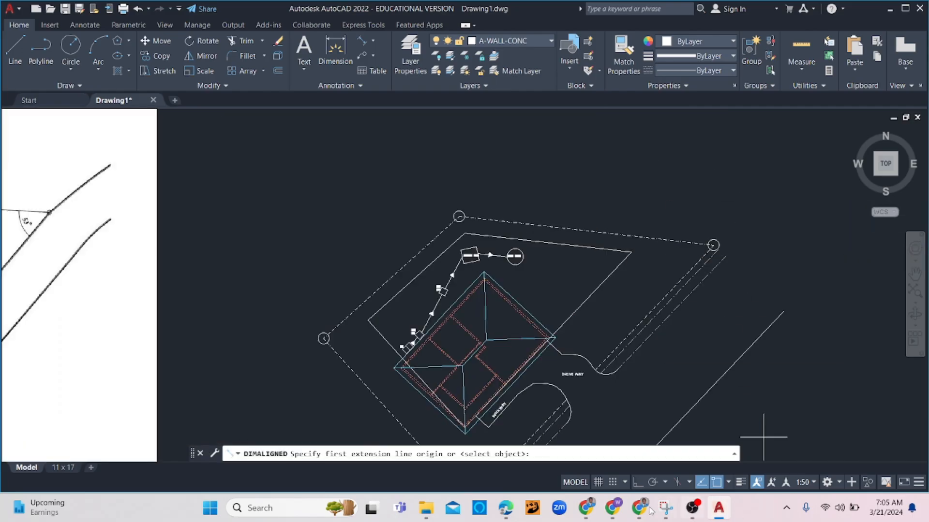
Switch to the site plan test brief in Edge to check the required drawing scale, returning to AutoCAD
click(506, 508)
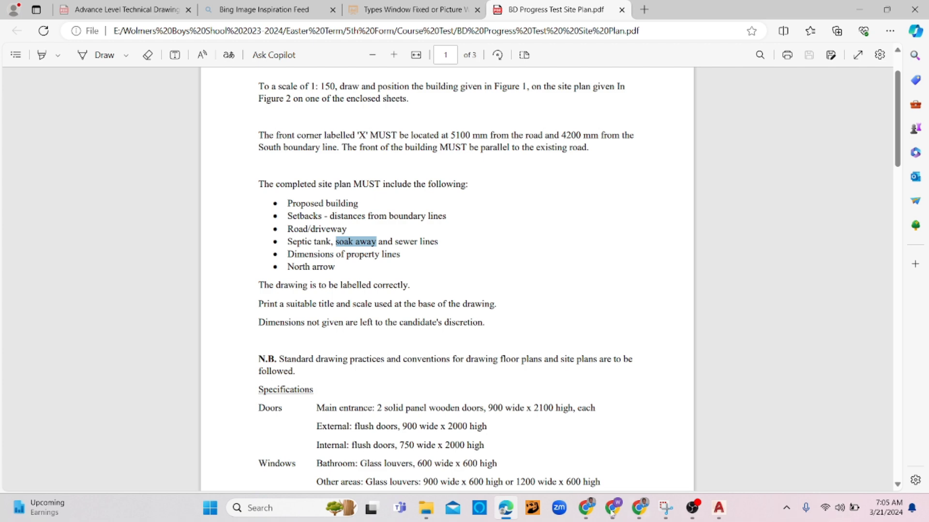
mouse_move(695, 510)
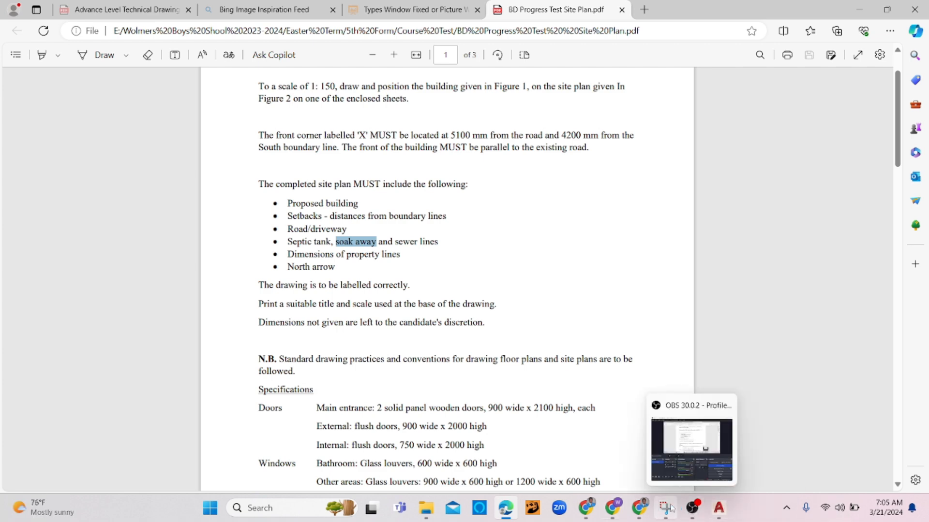
click(719, 508)
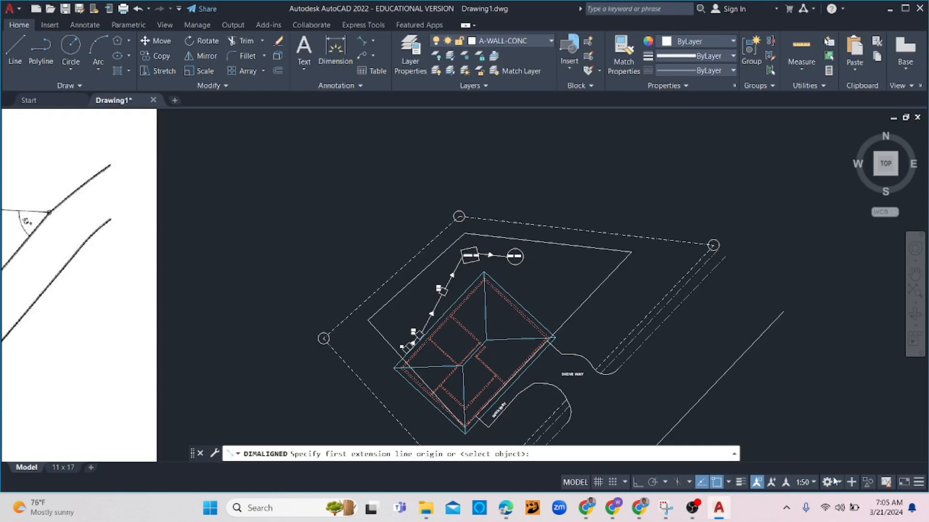
key(Escape)
Add a custom 1:150 scale of 1 paper unit to 150 drawing units and make it the current annotation scale
click(813, 483)
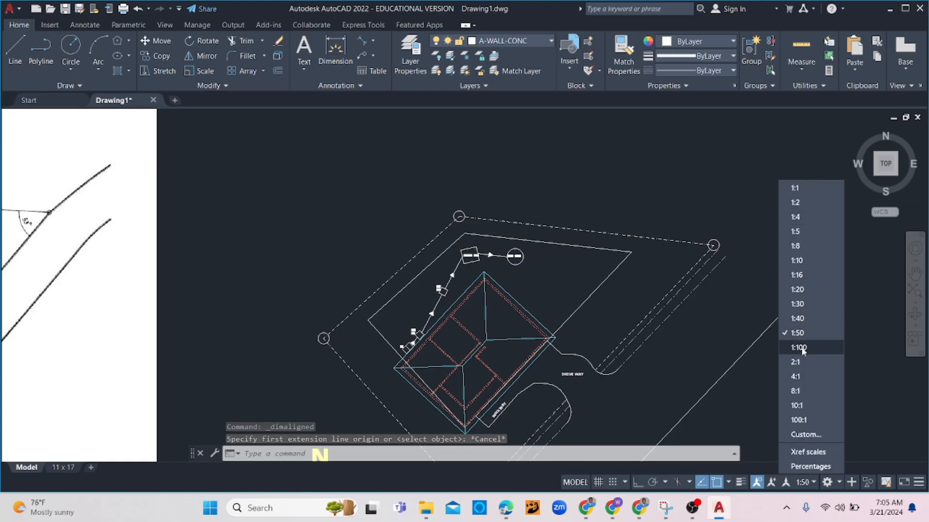
click(807, 434)
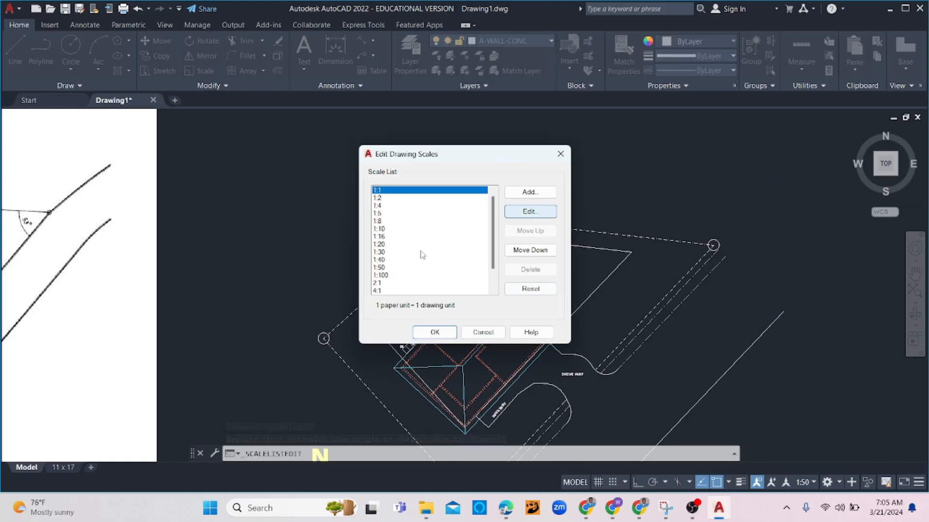
click(527, 193)
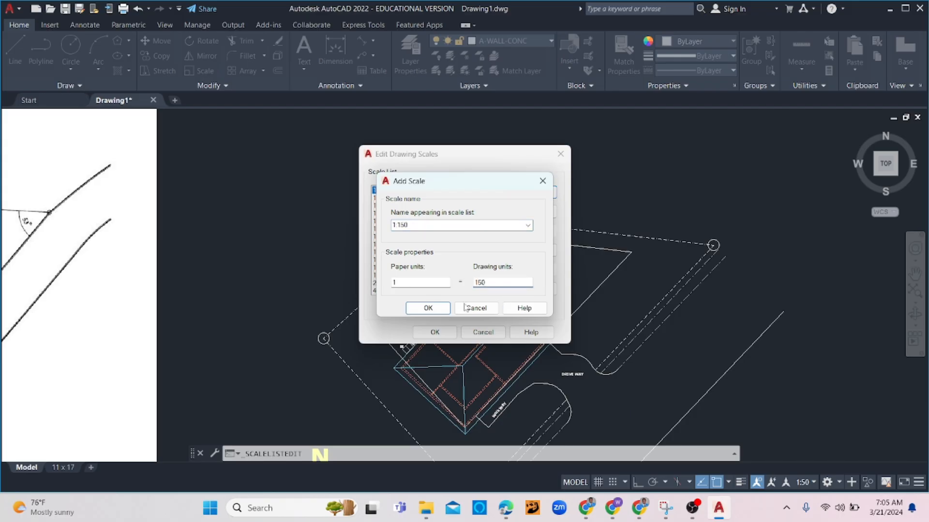
click(432, 308)
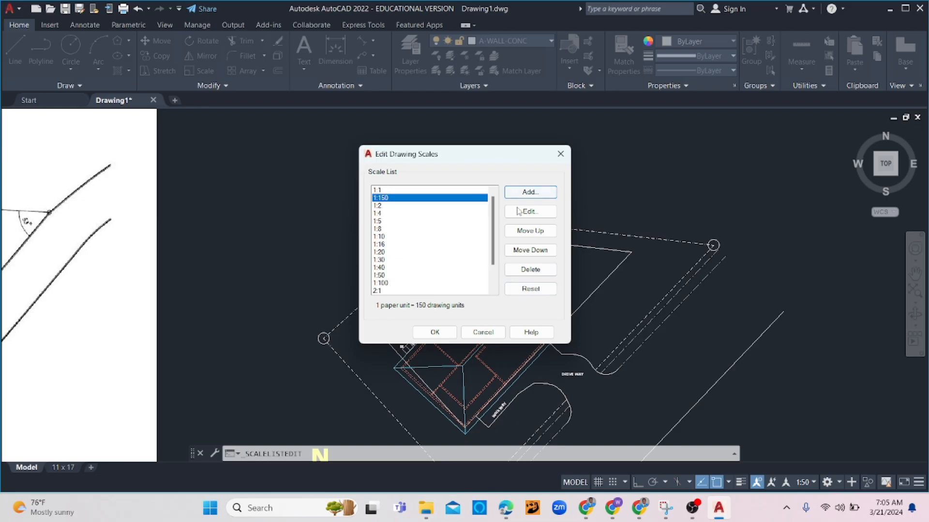
click(435, 332)
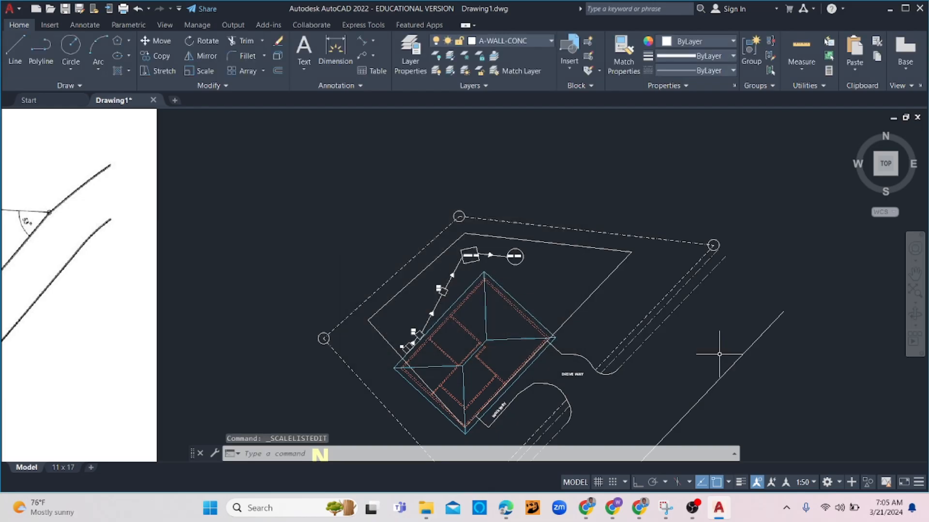
click(814, 482)
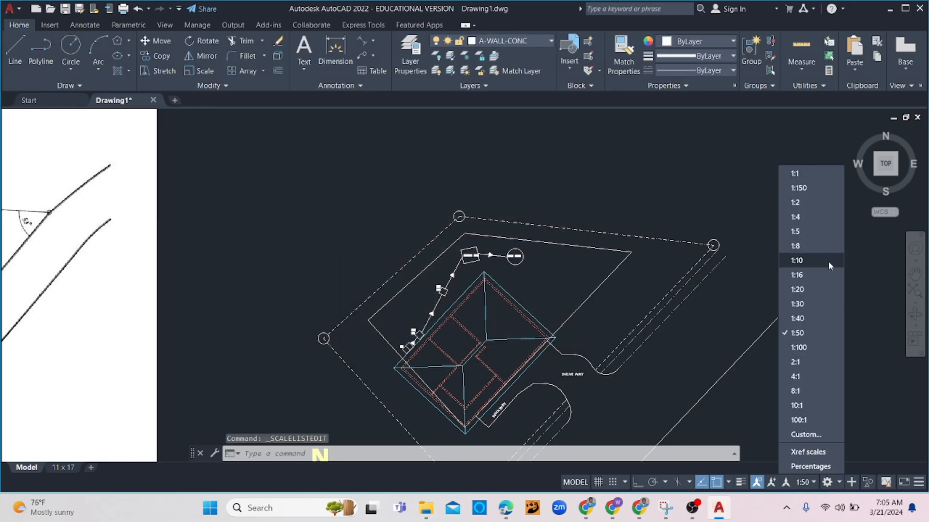
click(817, 188)
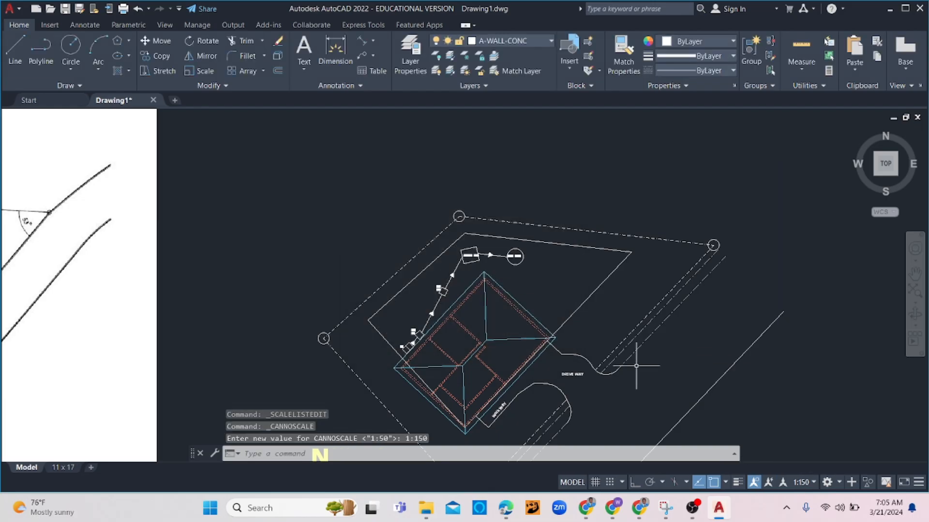
Add an aligned dimension along the northern property line between its two corner markers, placing it outside the boundary
click(361, 41)
scroll(713, 245, up, 4)
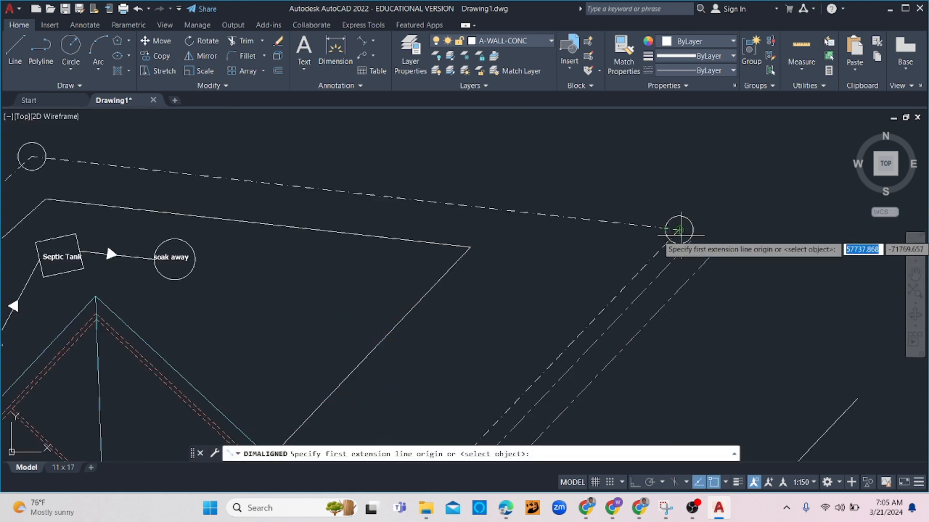
click(677, 228)
scroll(602, 221, down, 2)
scroll(271, 145, up, 4)
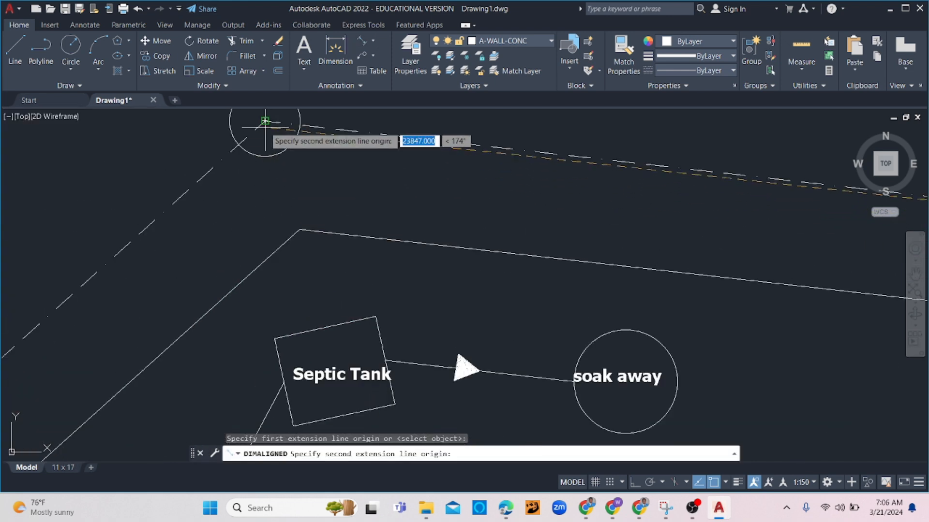
click(265, 122)
scroll(350, 145, down, 4)
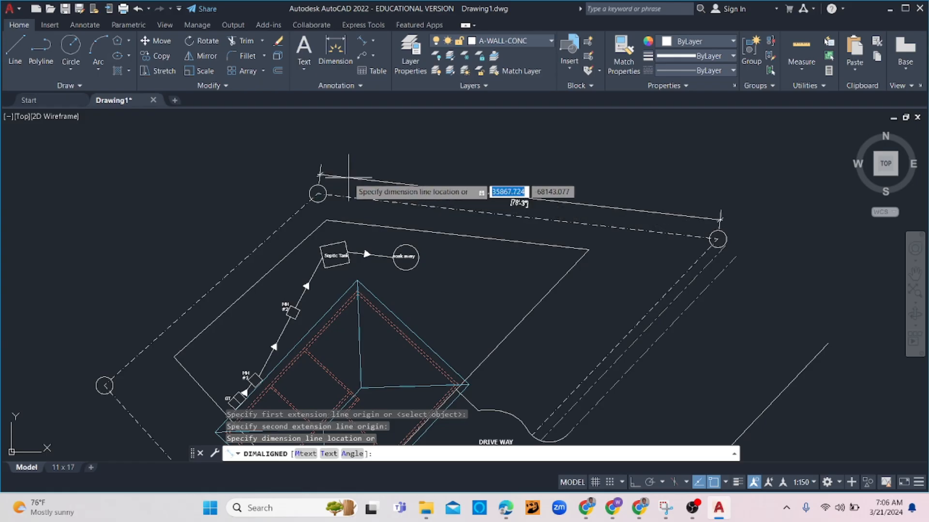
click(349, 177)
Add an aligned dimension along the northwestern property line, placing it outside the boundary
click(362, 40)
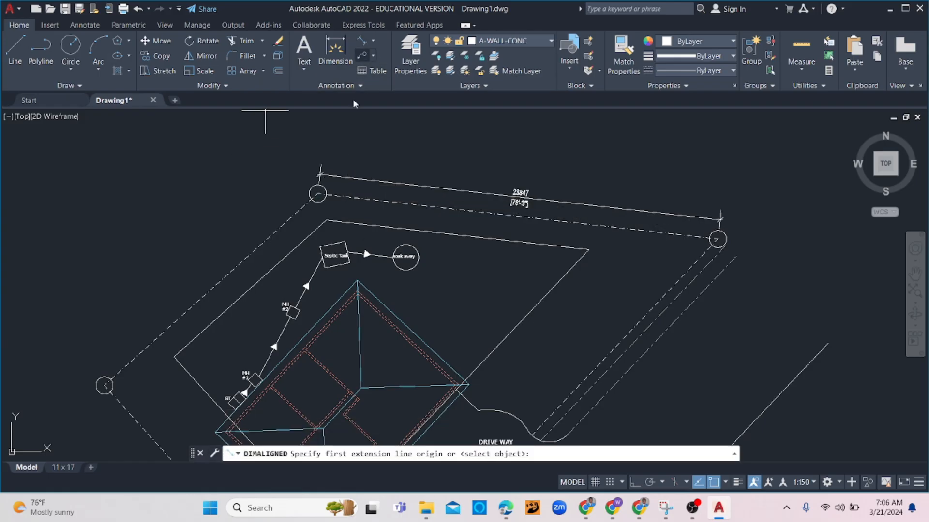
click(317, 193)
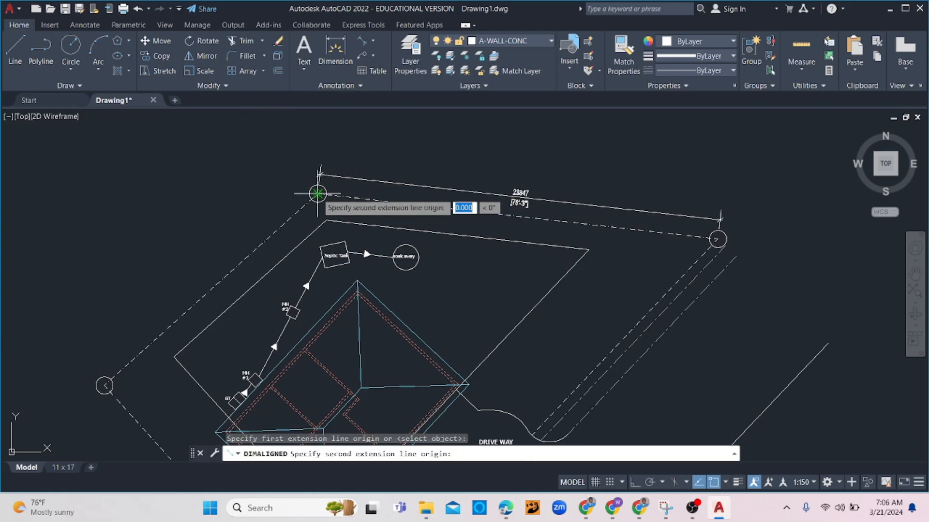
click(104, 386)
click(93, 373)
Move the northern and northwestern property-line dimensions to the A-DIMS layer
click(419, 171)
click(404, 187)
click(298, 183)
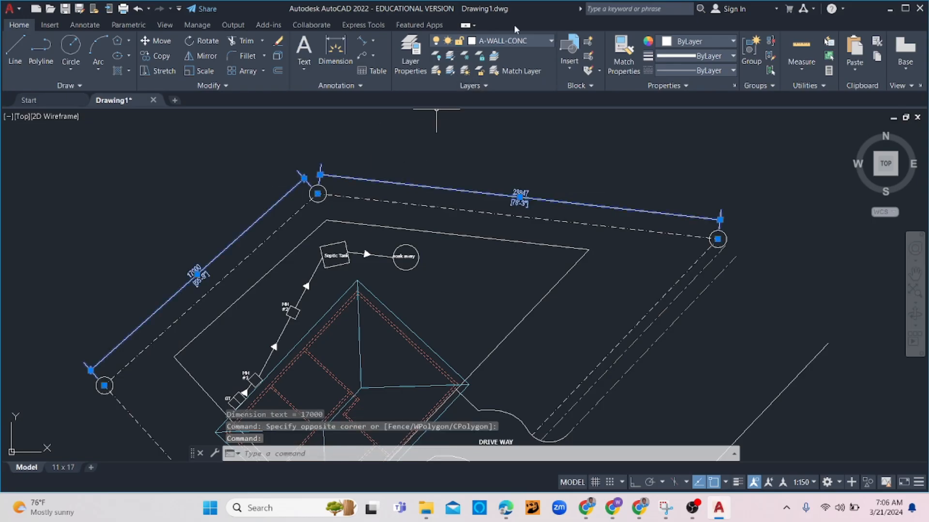
click(507, 42)
click(496, 57)
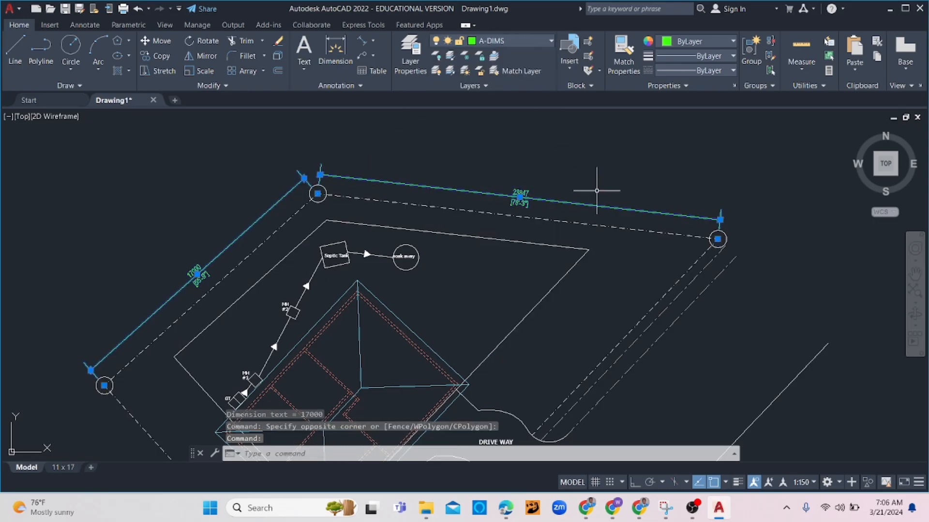
key(Escape)
Make A-DIMS the current layer and add an aligned dimension outside the southwestern property line
middle_drag(556, 346, 623, 182)
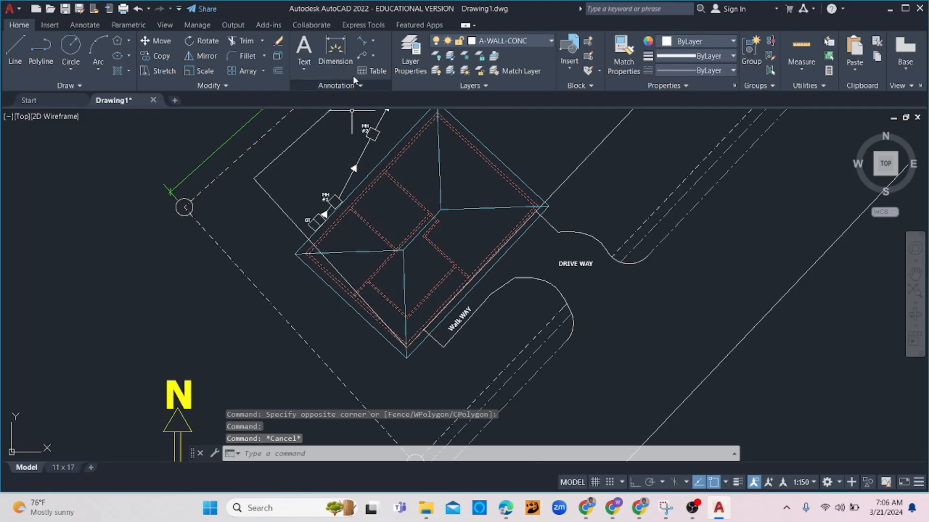
click(362, 41)
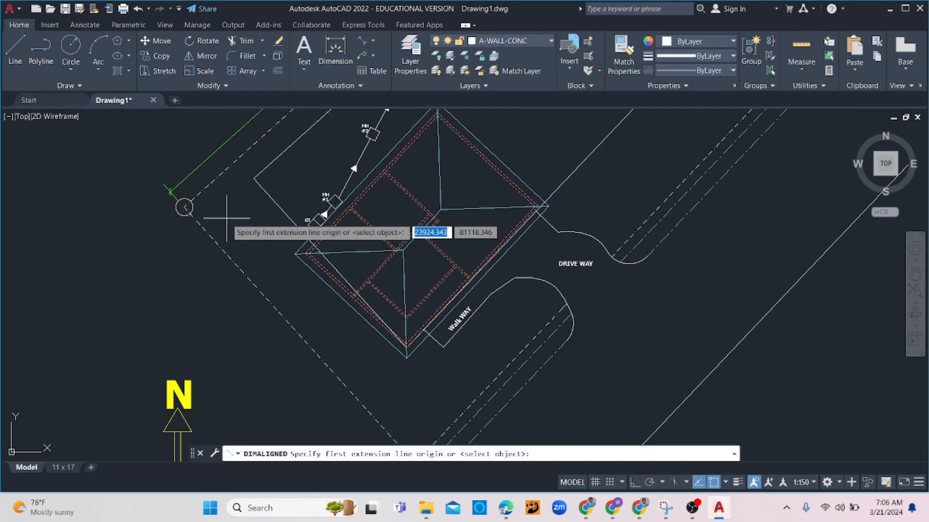
click(527, 40)
click(489, 68)
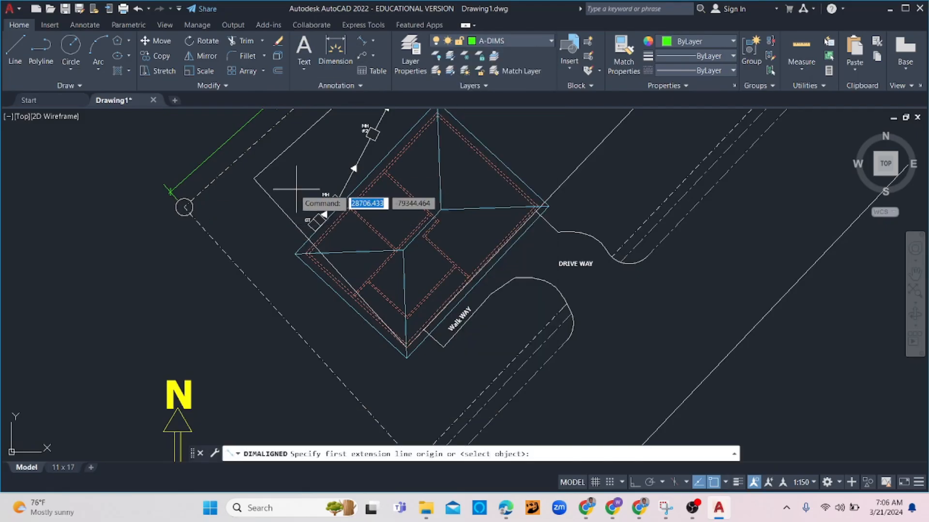
click(184, 207)
middle_drag(409, 441, 452, 307)
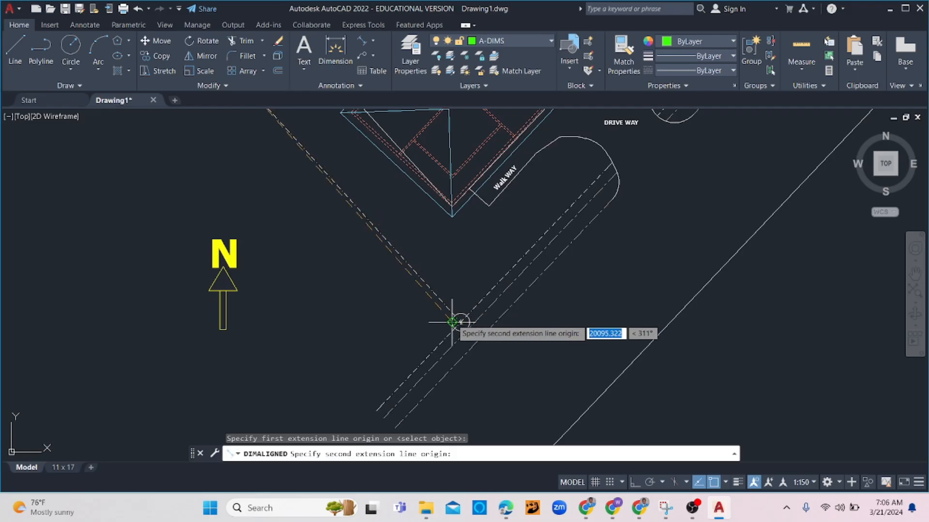
click(451, 321)
click(414, 324)
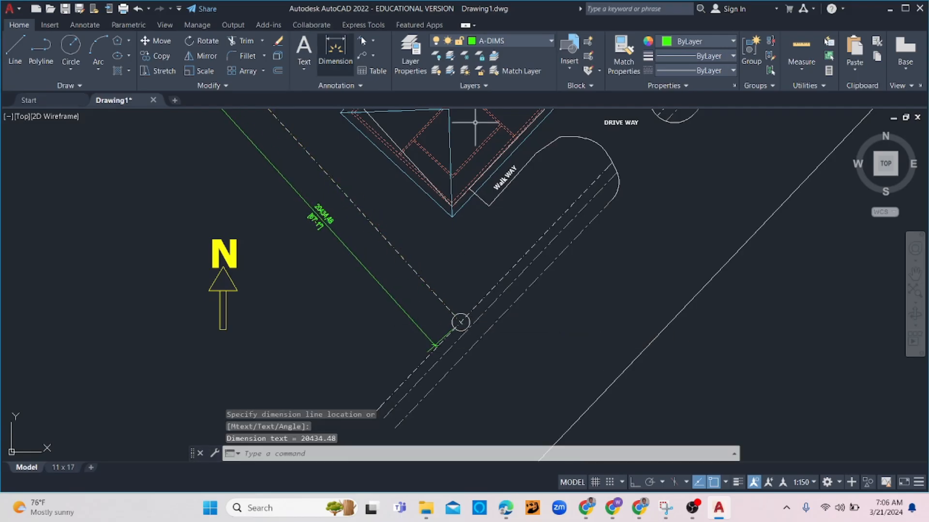
Dimension the perpendicular distance from the building's south wall corner to the southwestern property line
key(Return)
middle_drag(497, 141, 445, 297)
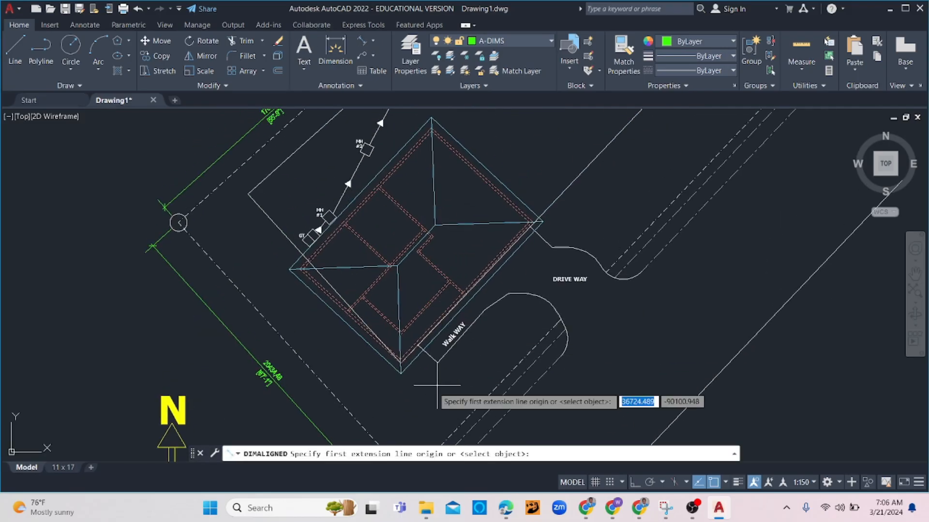
middle_drag(437, 386, 425, 248)
scroll(425, 234, up, 5)
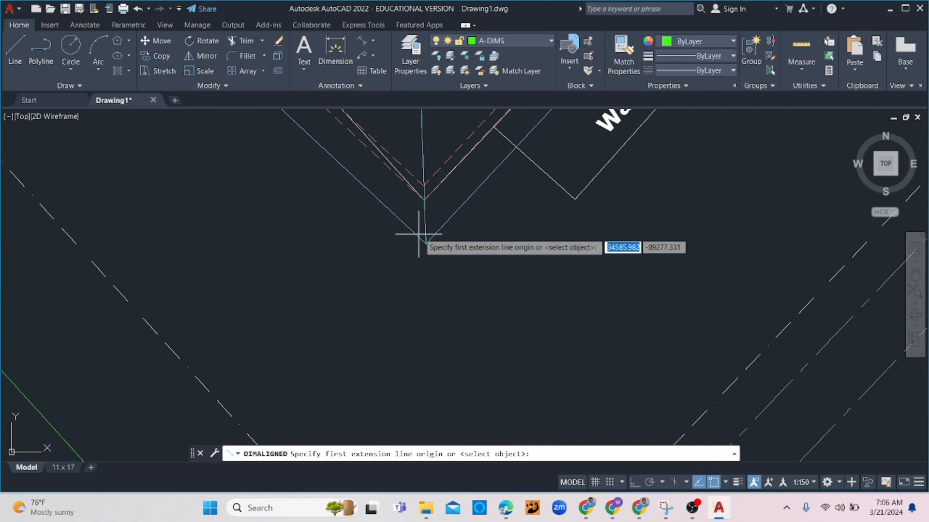
click(423, 200)
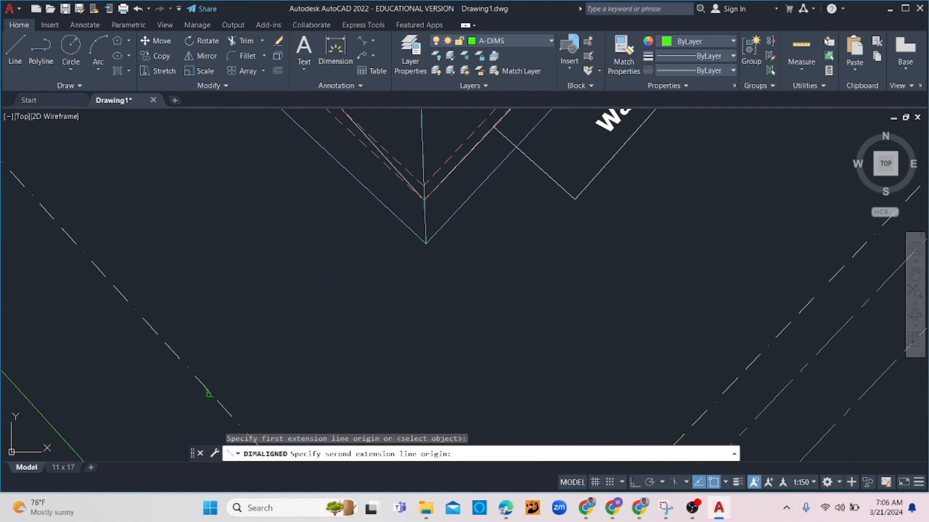
click(209, 394)
click(252, 370)
scroll(498, 353, down, 5)
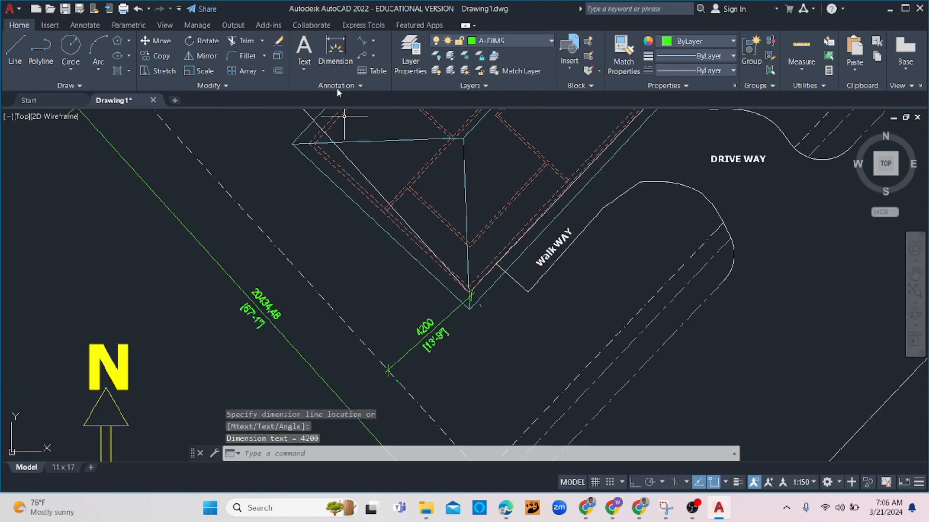
Dimension the perpendicular distance from the building's south wall corner to the road-side property line
click(335, 51)
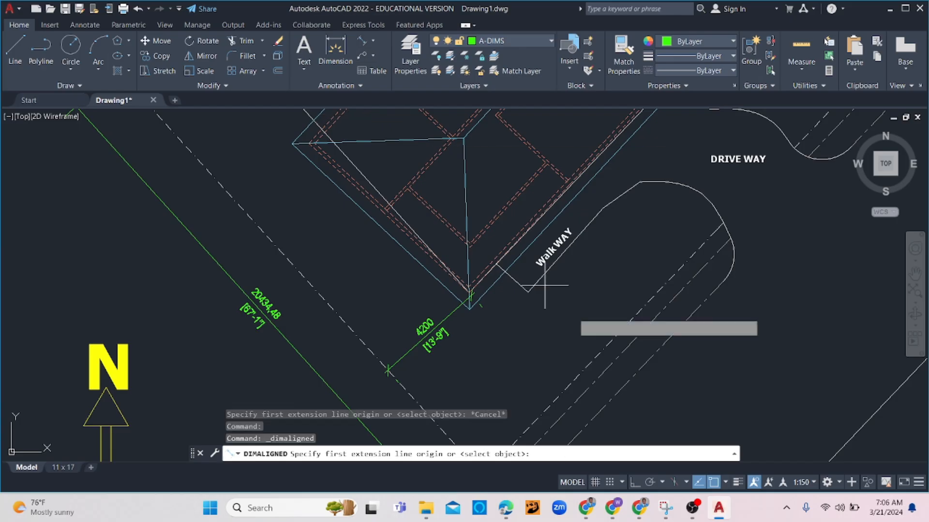
scroll(474, 298, up, 3)
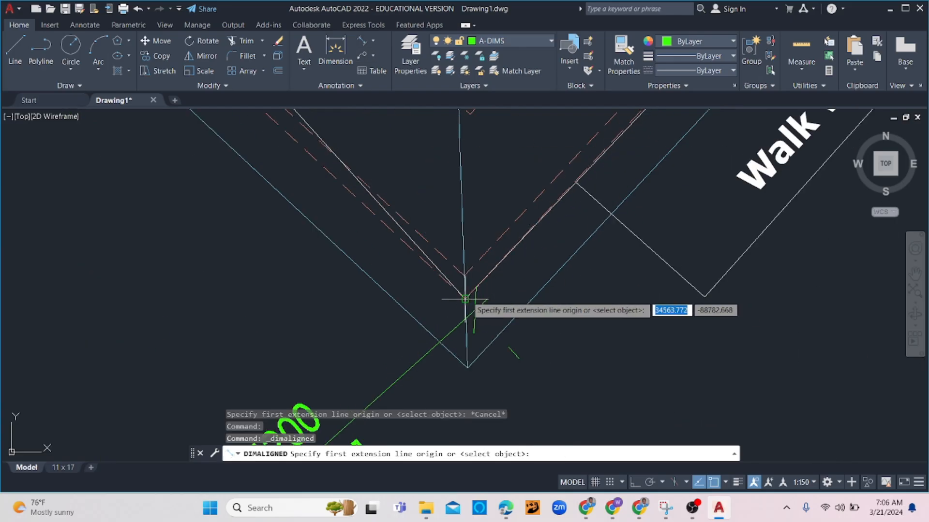
click(465, 299)
scroll(465, 299, down, 3)
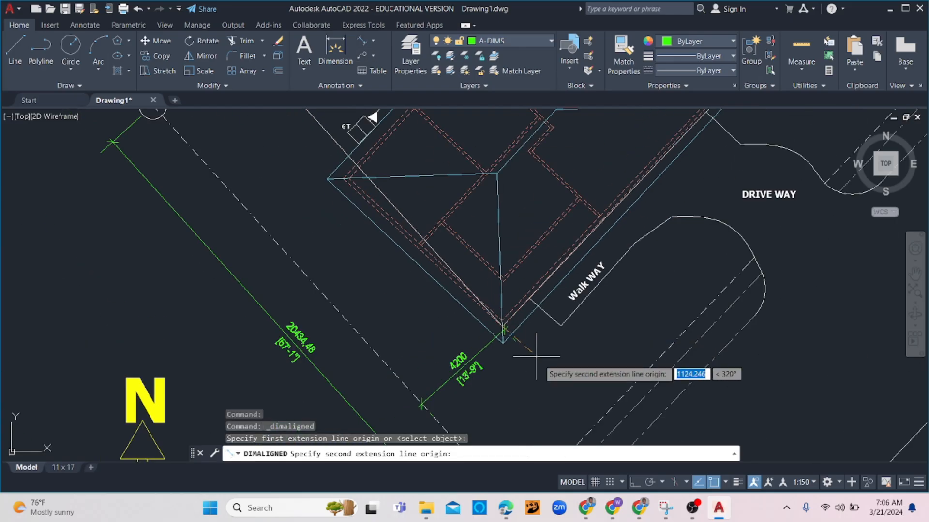
click(588, 425)
click(587, 406)
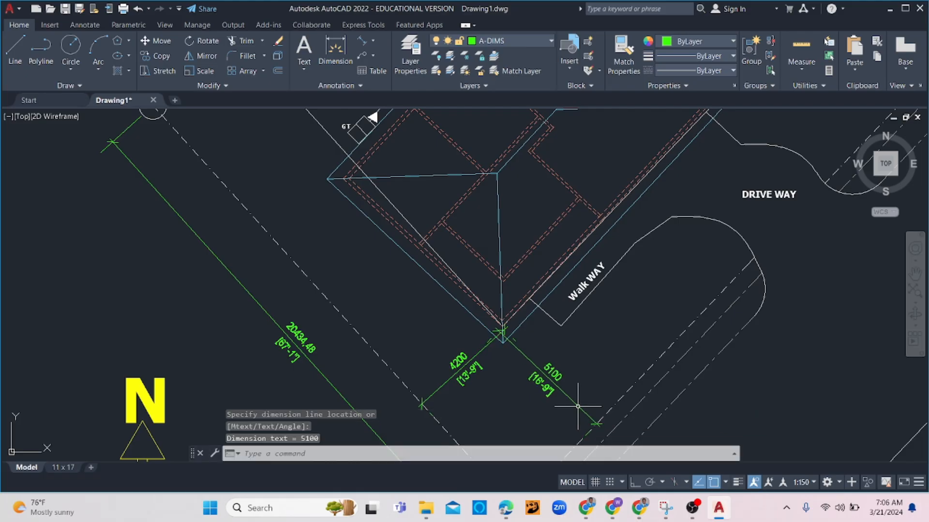
Add an aligned dimension along the road-side property line from the eastern corner marker to the driveway's near edge
scroll(608, 368, down, 4)
middle_drag(651, 306, 550, 296)
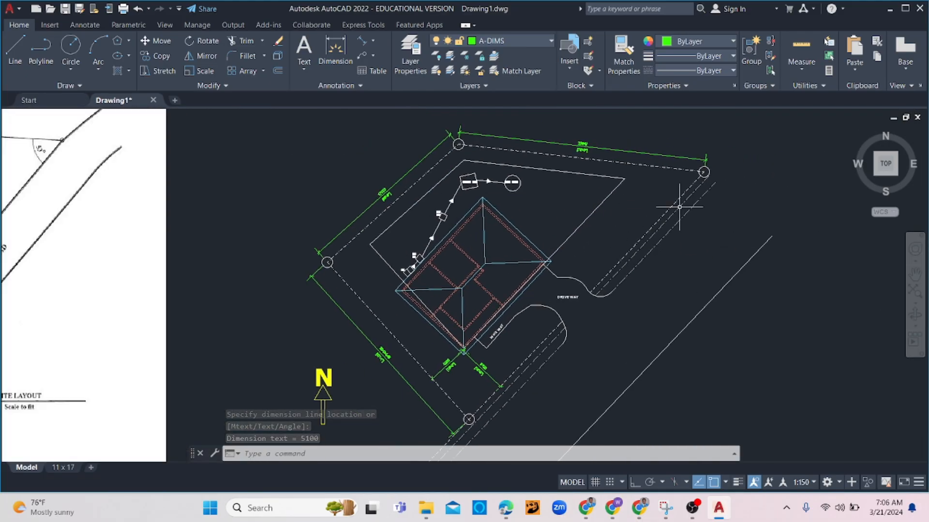
click(361, 40)
scroll(705, 179, up, 3)
click(709, 167)
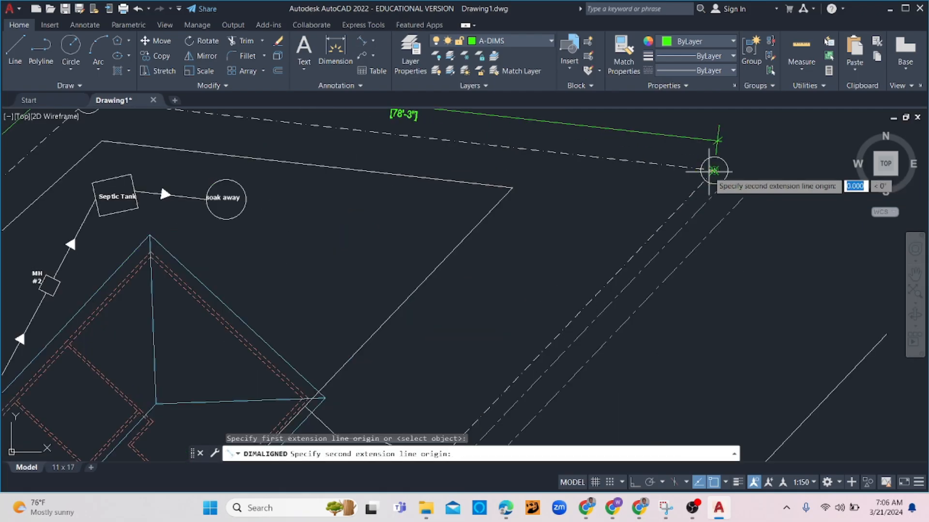
scroll(709, 169, down, 1)
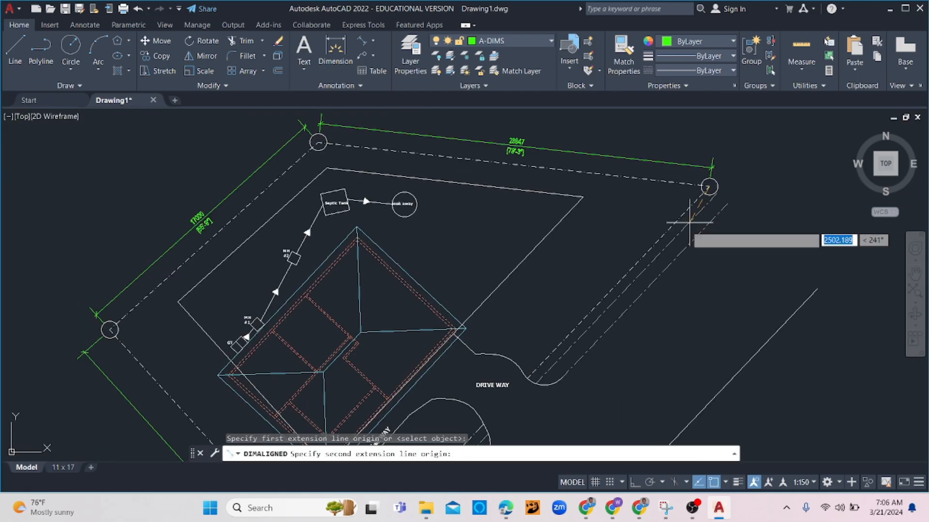
click(527, 378)
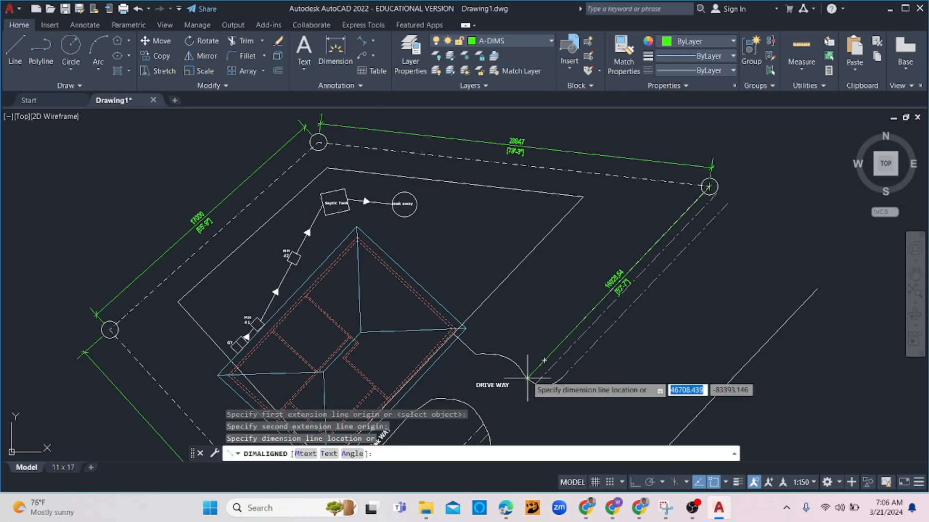
click(540, 346)
Add an aligned dimension along the road-side property line from the southern corner marker to the driveway curve
middle_drag(540, 347, 607, 148)
key(Return)
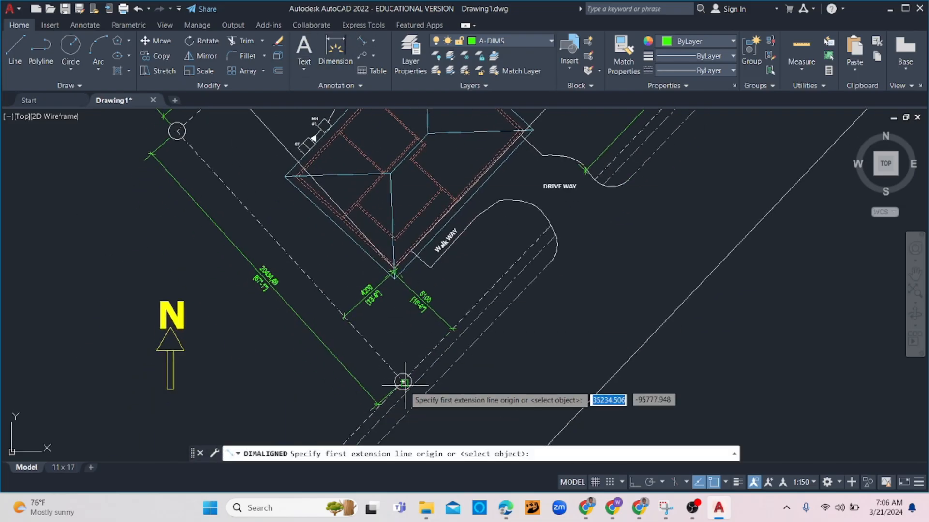
click(403, 381)
click(541, 216)
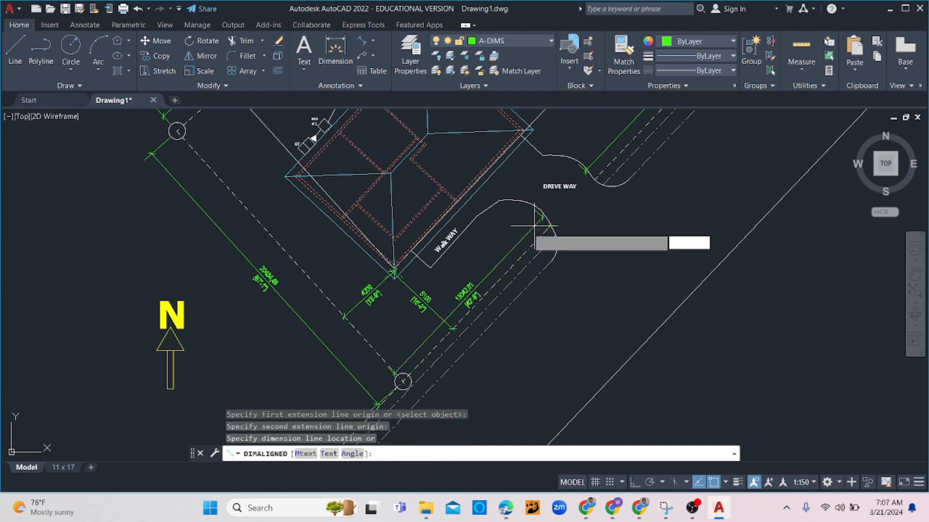
click(509, 249)
Dimension the gap between the inner setback line and the northwestern property line
middle_drag(585, 208, 539, 222)
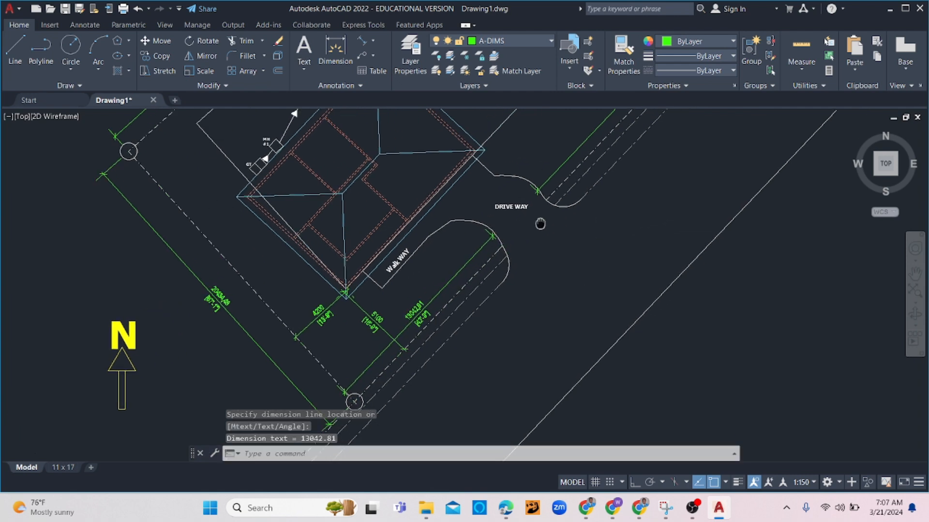
mouse_move(537, 264)
middle_down()
mouse_move(527, 271)
mouse_move(528, 253)
middle_up()
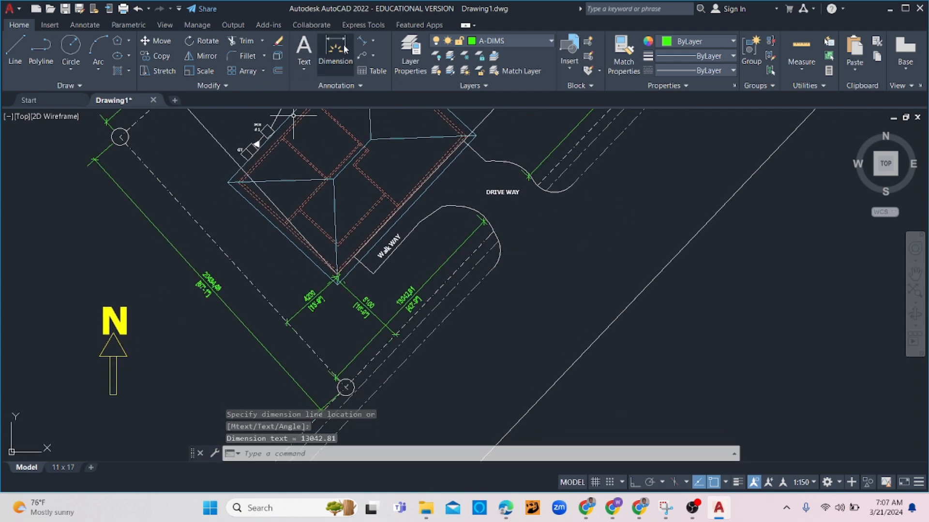
click(361, 41)
scroll(513, 300, down, 4)
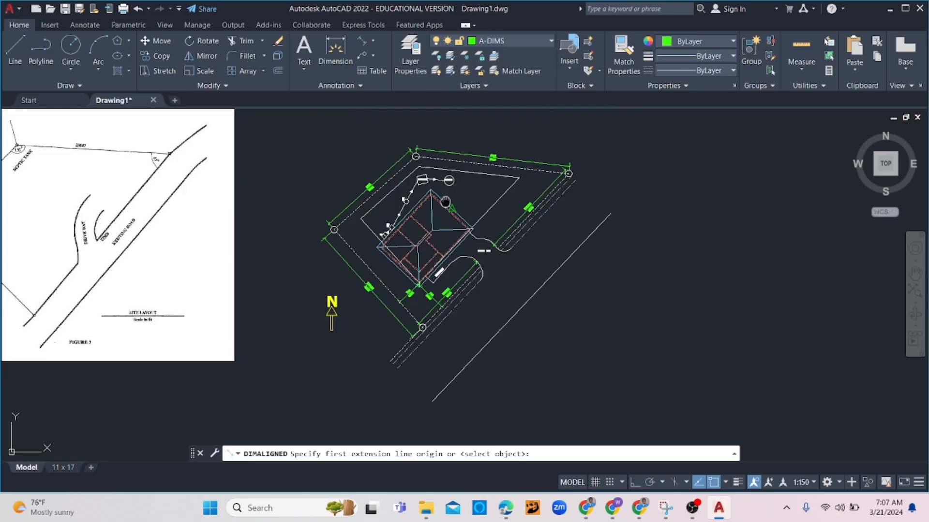
scroll(380, 239, up, 4)
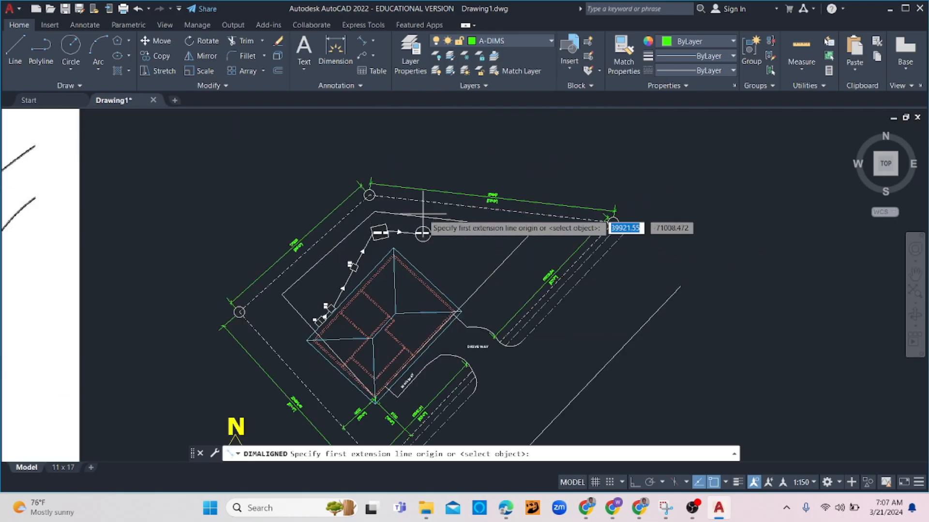
click(290, 271)
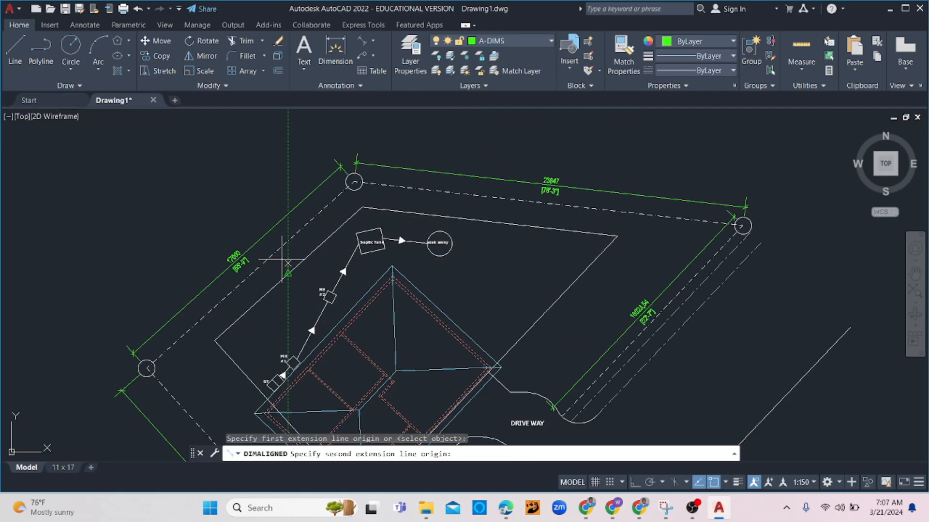
click(274, 254)
click(275, 263)
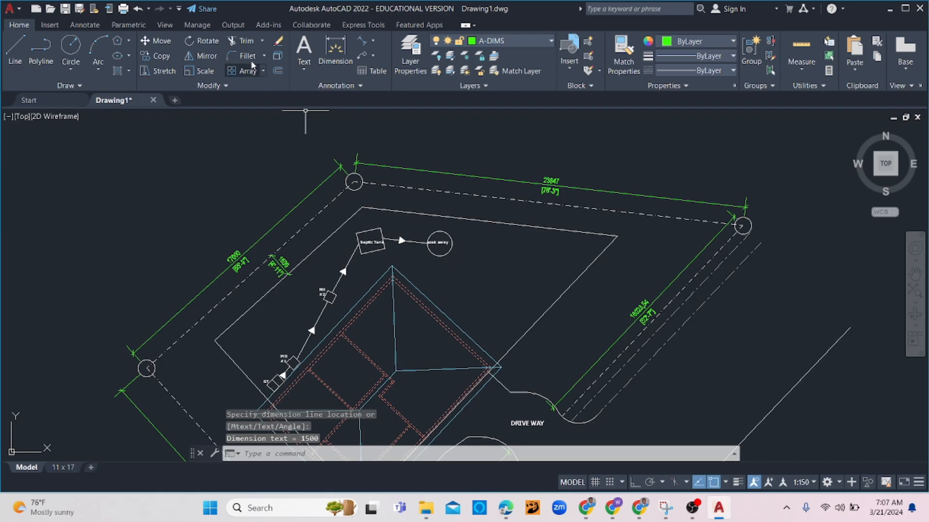
Dimension the gap between the inner setback line and the northern property line
key(Return)
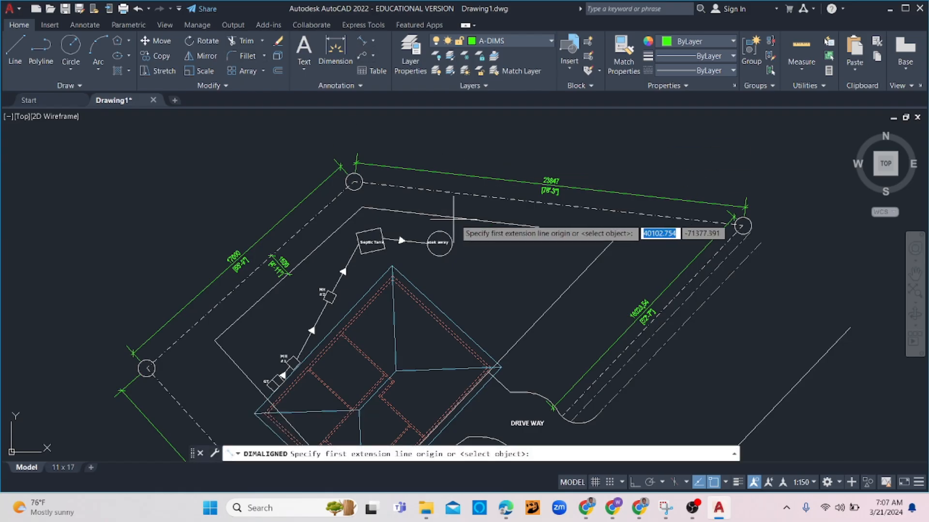
click(491, 221)
click(494, 197)
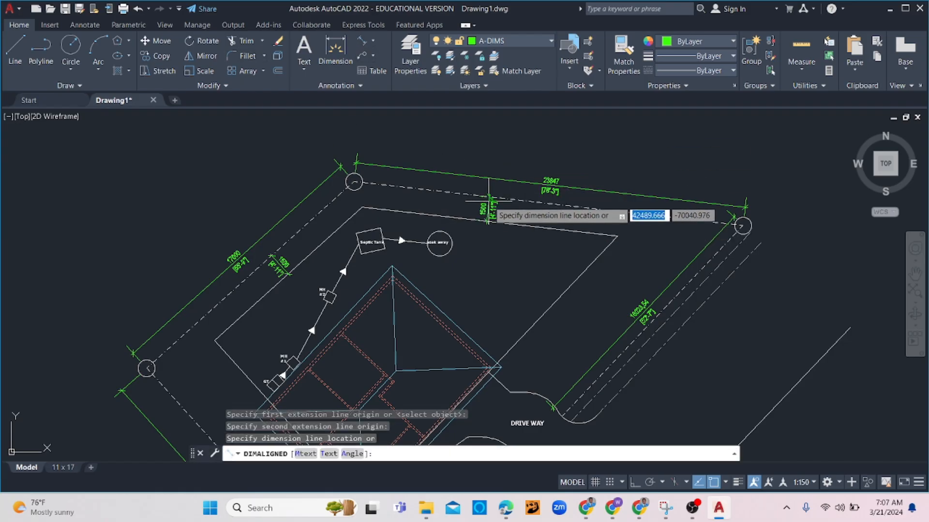
click(492, 207)
scroll(488, 329, down, 2)
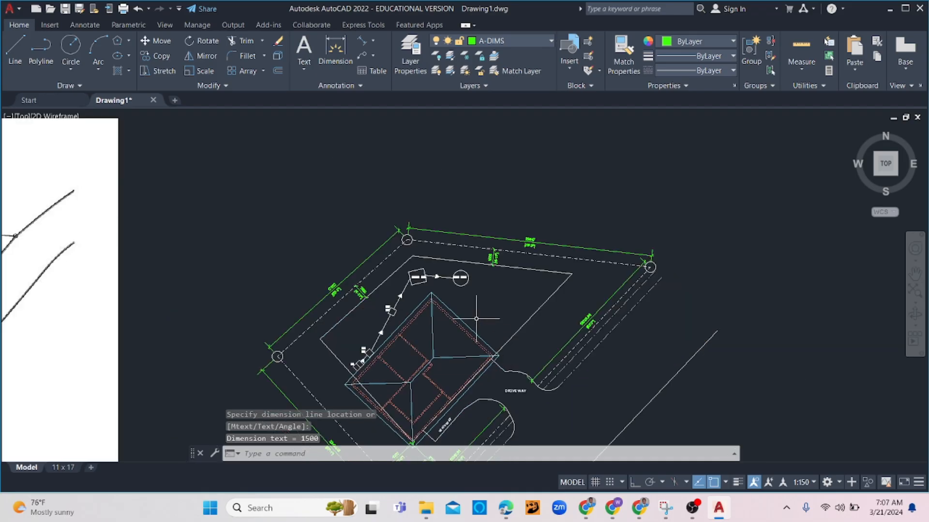
Switch to the test brief PDF in the browser, review its title, scale and labelling requirements, and return to the AutoCAD drawing
scroll(613, 295, down, 4)
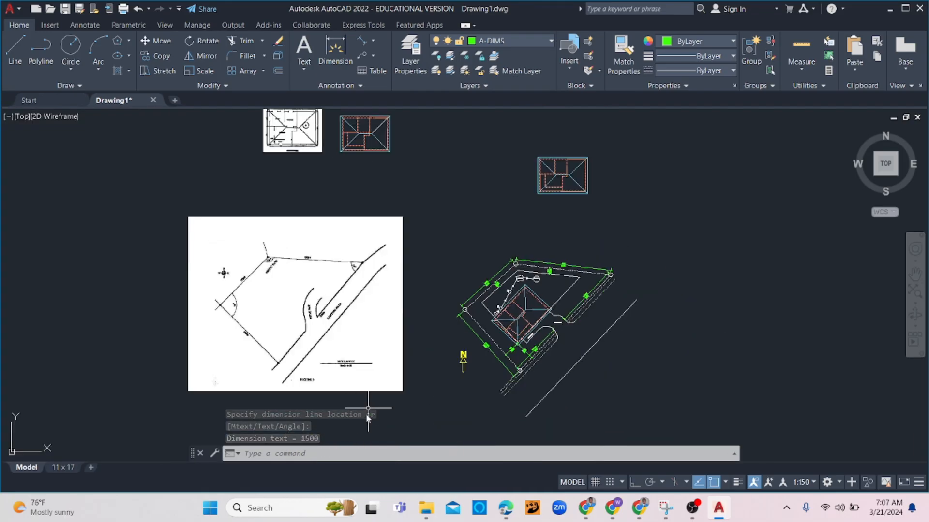
click(506, 509)
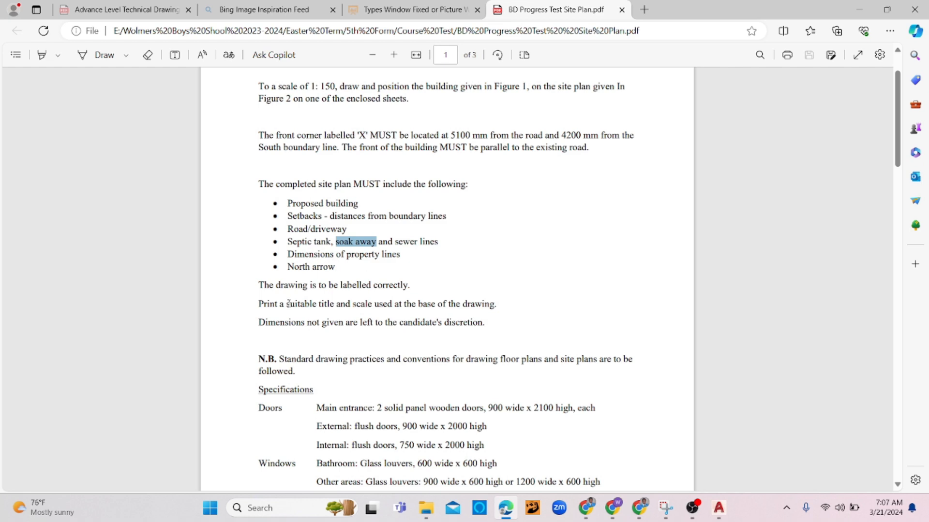
scroll(288, 304, down, 5)
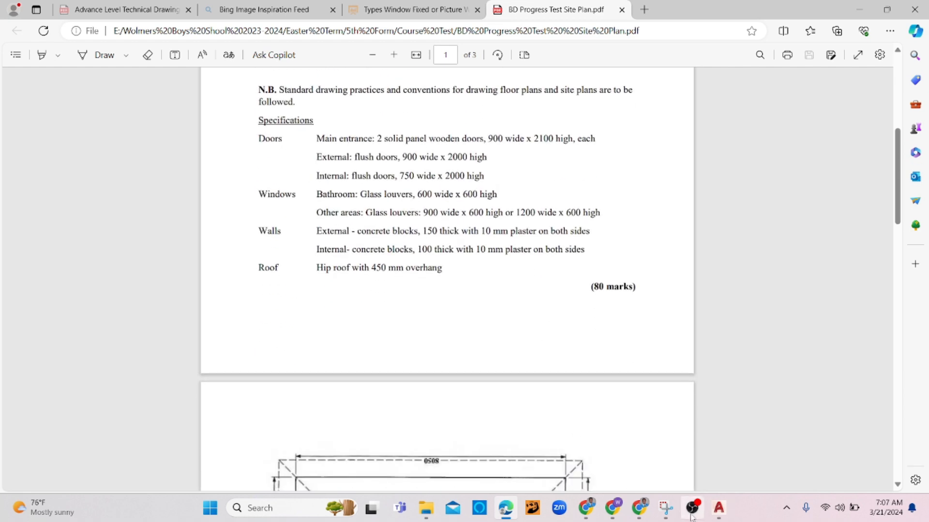
click(719, 507)
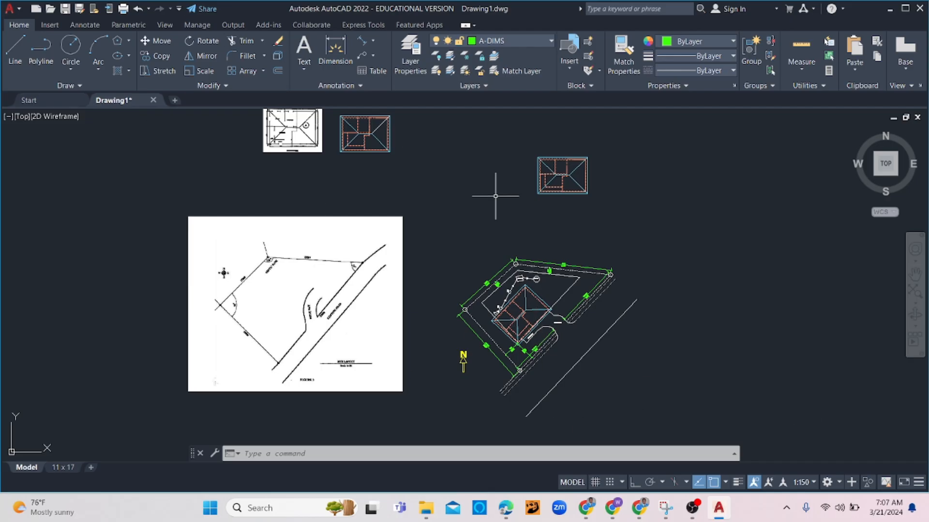
Copy the DRIVE WAY label to the empty area southeast of the far road line
scroll(554, 335, up, 4)
click(538, 292)
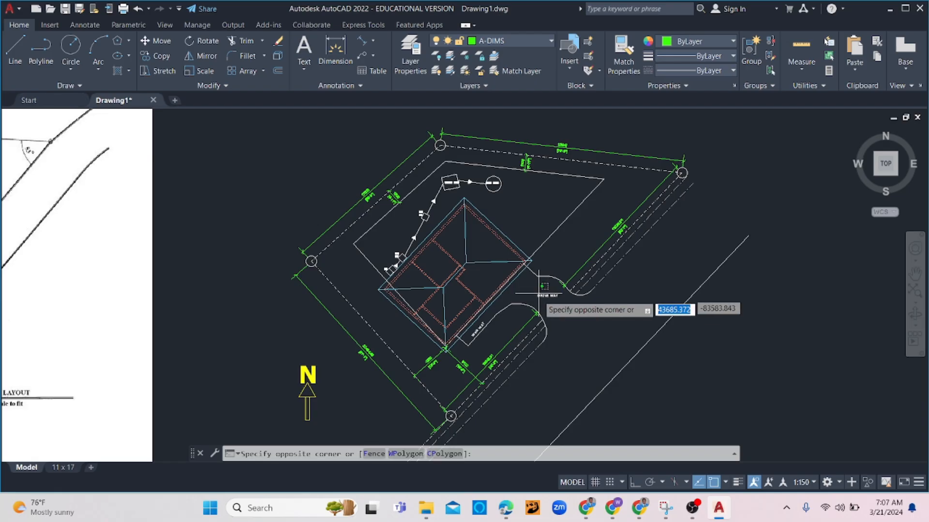
click(535, 300)
text(co)
key(Return)
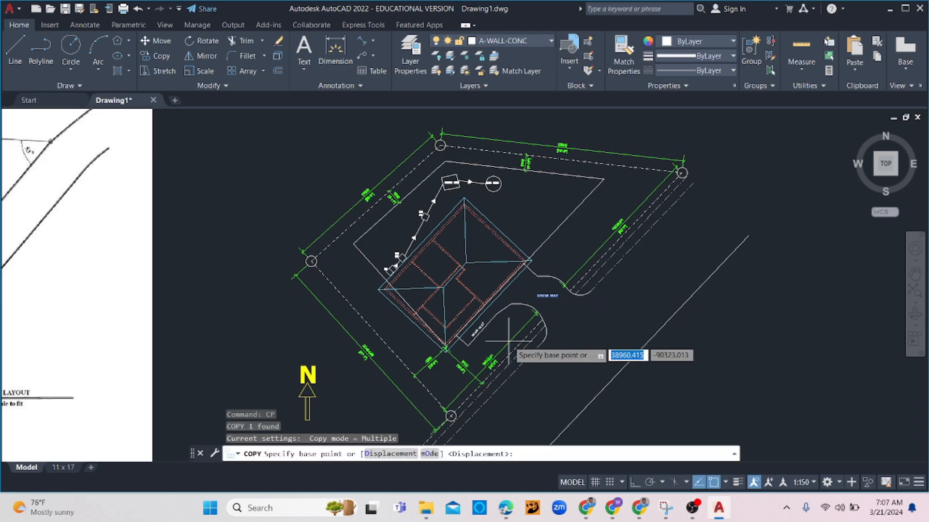
click(537, 298)
scroll(530, 339, down, 6)
scroll(519, 377, up, 7)
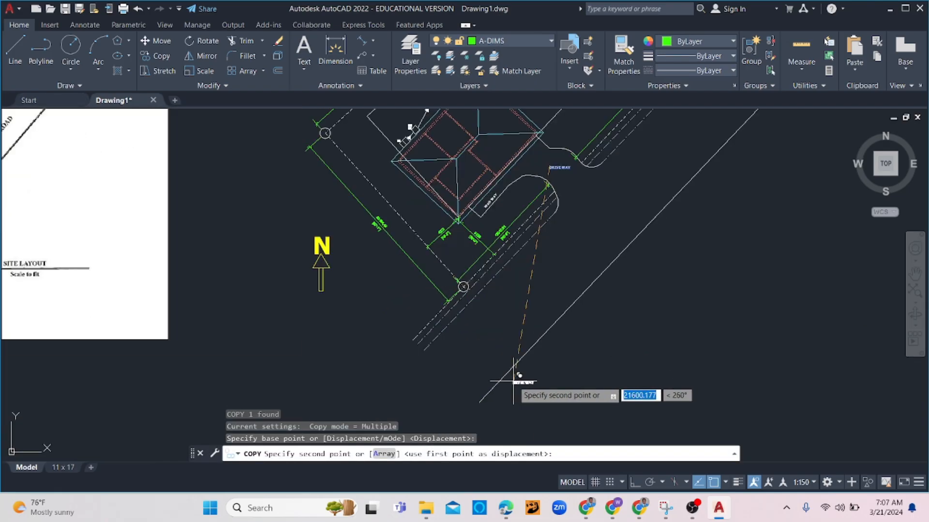
click(570, 339)
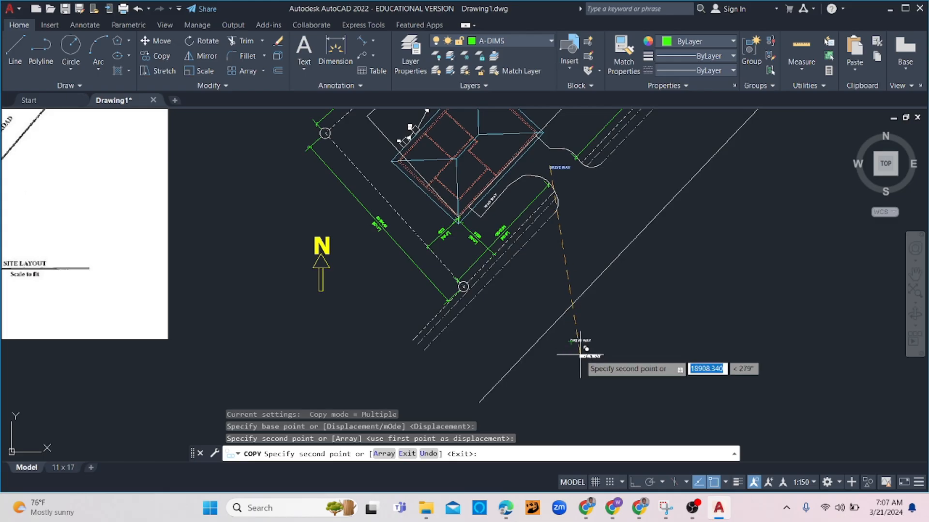
key(Escape)
Replace the copied label's text with "Site Plan" and "Scale 1:150" on two lines
double_click(580, 340)
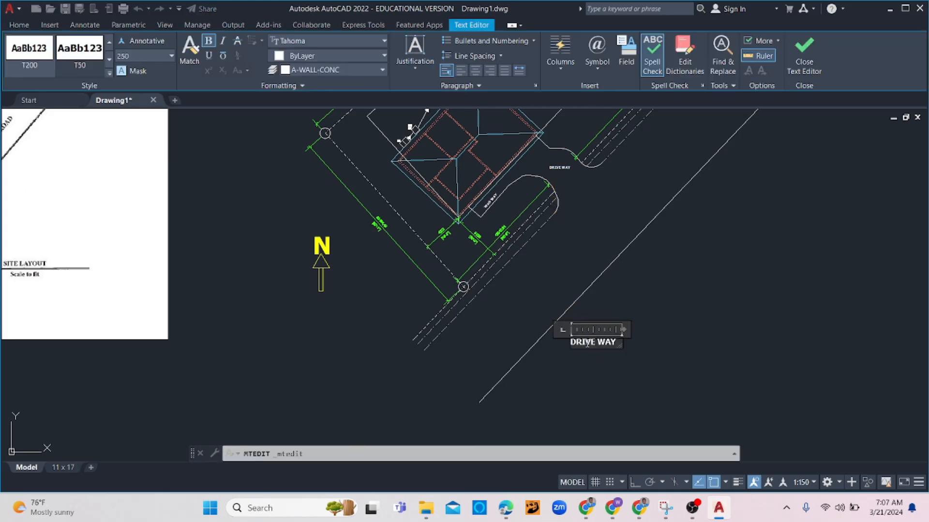
text(Site Plan)
key(Return)
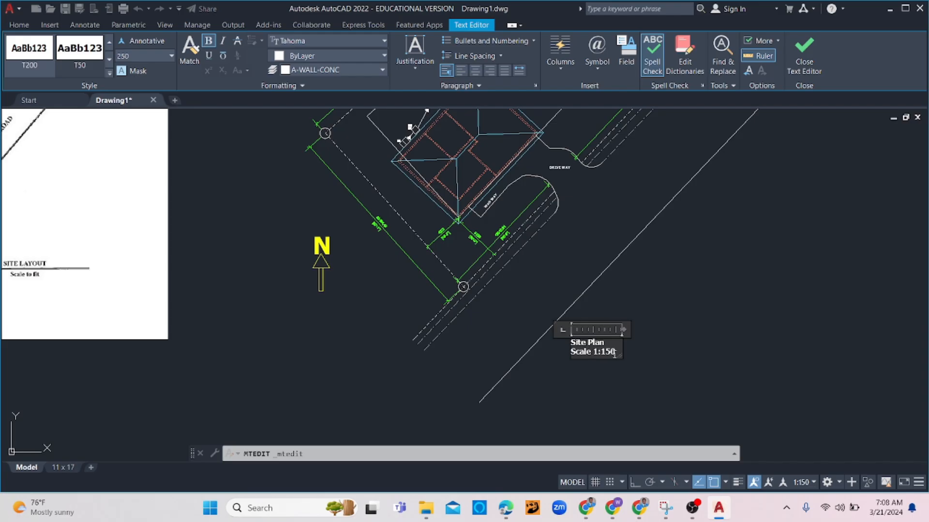
Set the "Scale 1:150" line's text height to 125 and underline the "Site Plan" line
scroll(619, 353, up, 5)
drag(614, 354, 420, 346)
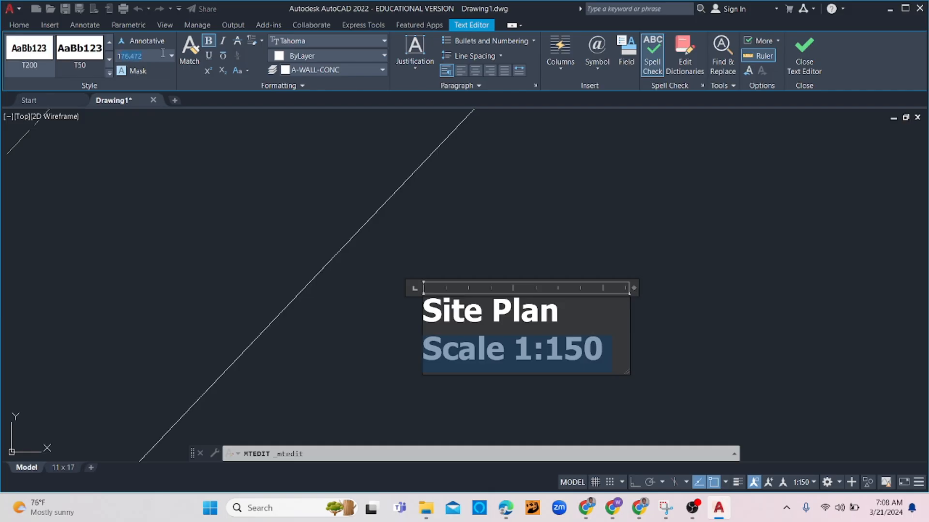
key(Return)
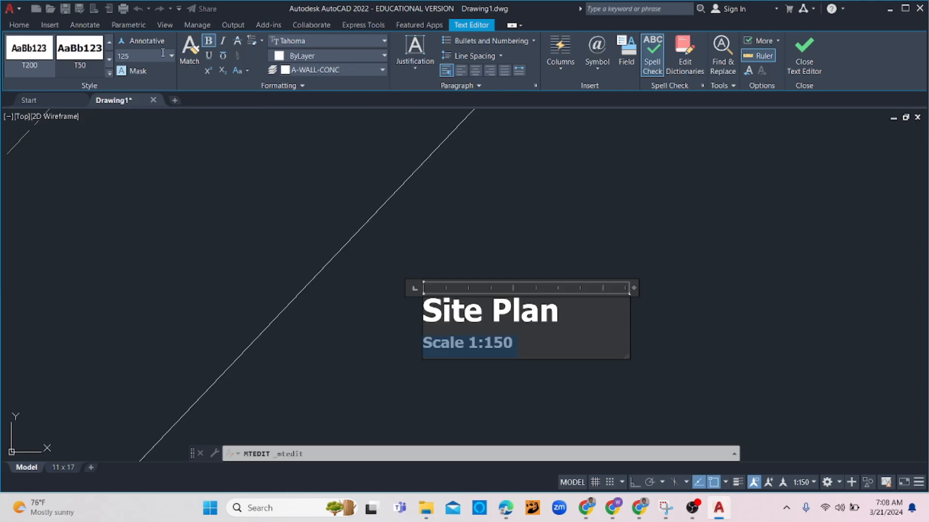
drag(573, 314, 424, 303)
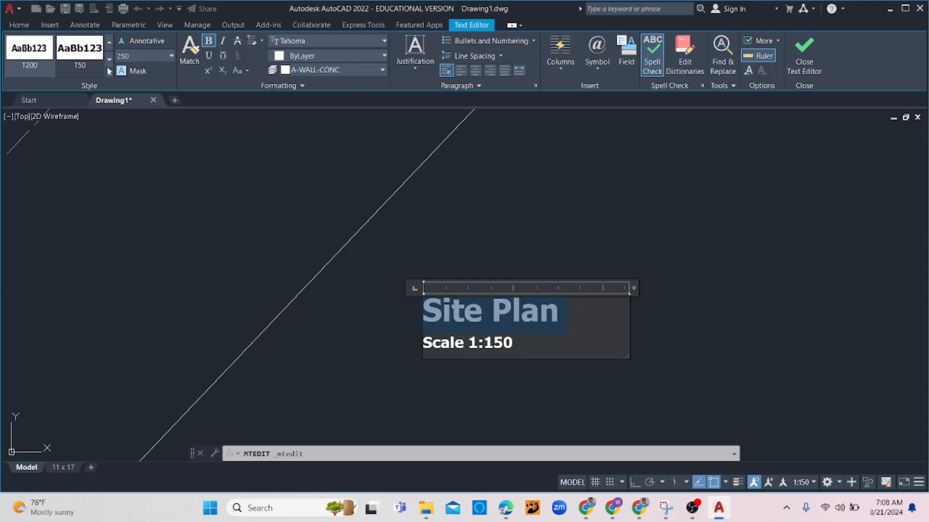
click(210, 56)
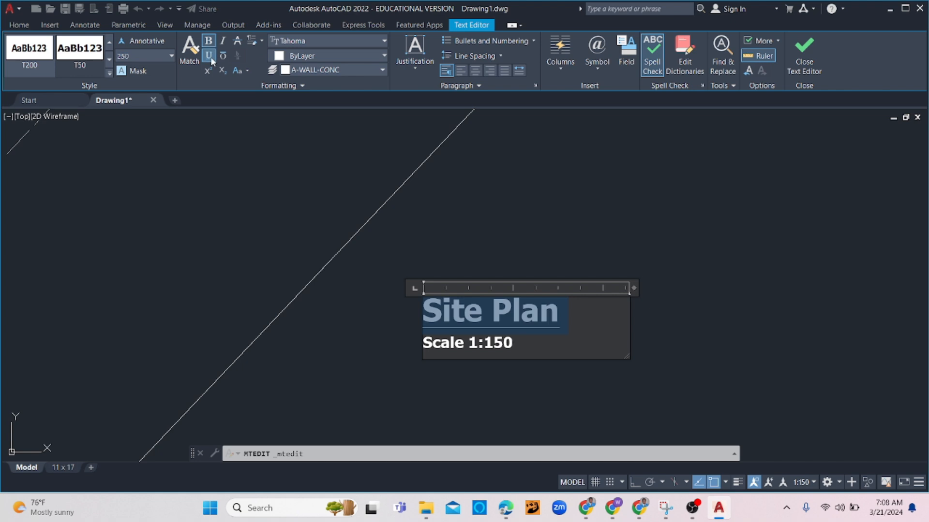
Right-align the "Scale 1:150" line and narrow the text frame to the width of the "Site Plan" heading
click(510, 334)
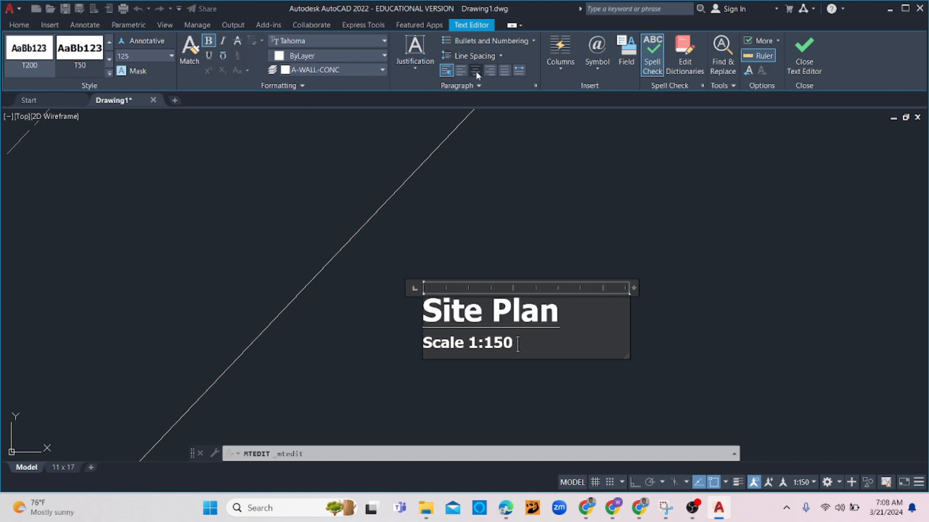
click(490, 71)
drag(631, 288, 569, 288)
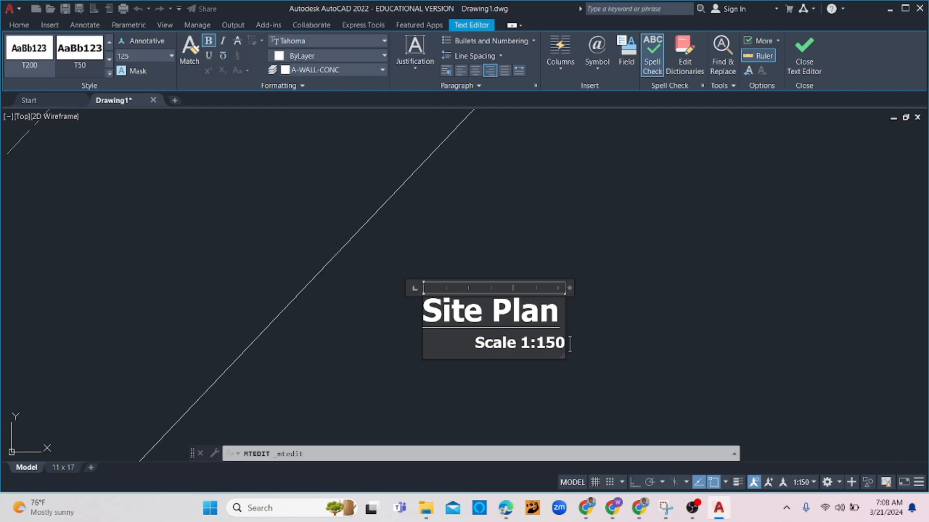
click(633, 306)
Scale the Site Plan title text by a factor of 4 from its left end
scroll(550, 331, down, 8)
click(557, 314)
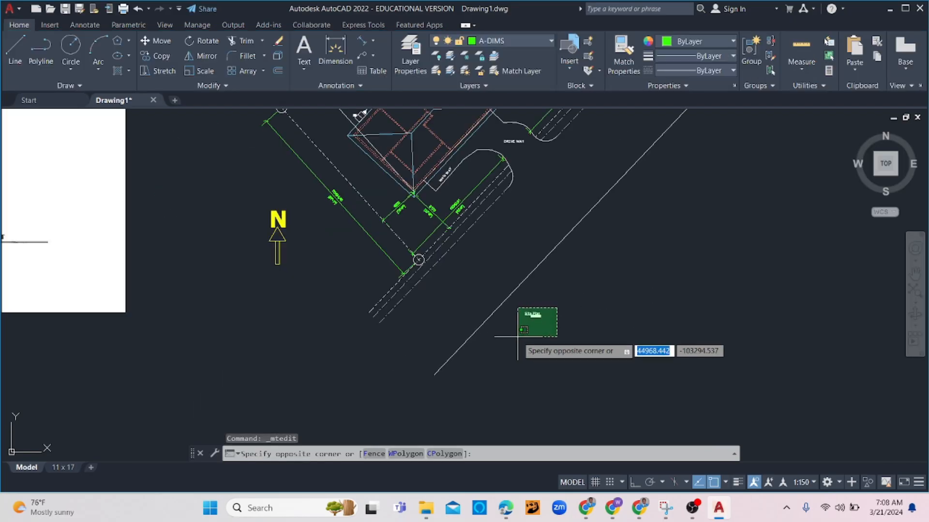
click(532, 344)
key(Return)
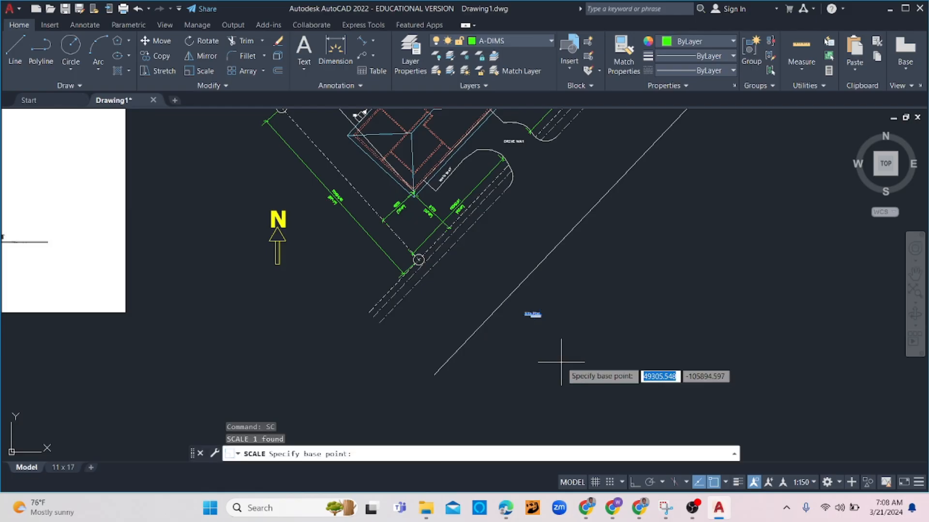
click(527, 316)
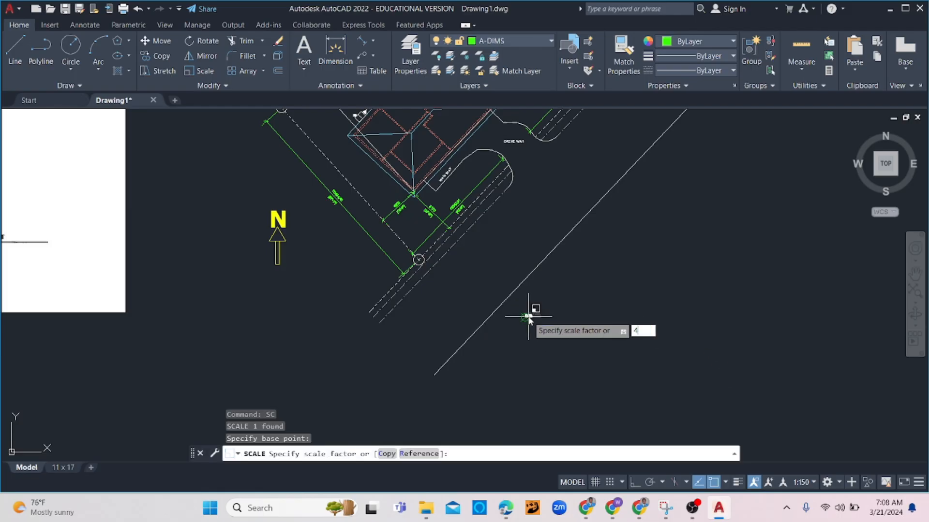
text(4)
key(Return)
Scale the Site Plan title up again by a factor of 2 from its lower-left corner
scroll(532, 315, down, 5)
scroll(532, 312, up, 5)
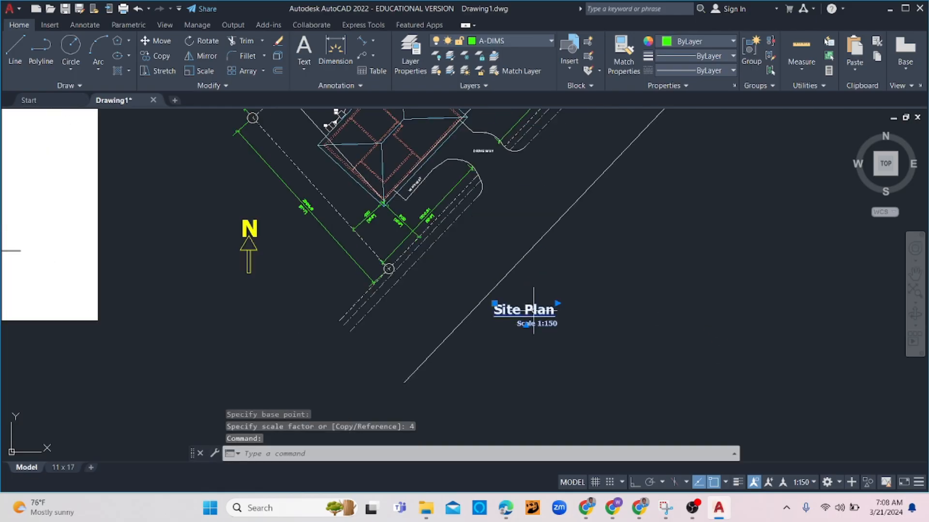
click(509, 348)
click(557, 362)
text(s)
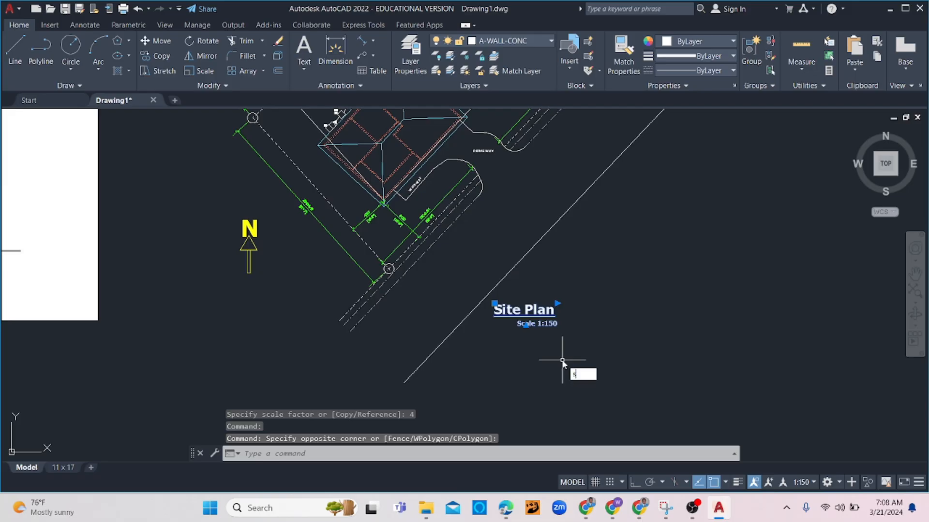
text(c)
key(Return)
click(498, 323)
text(2)
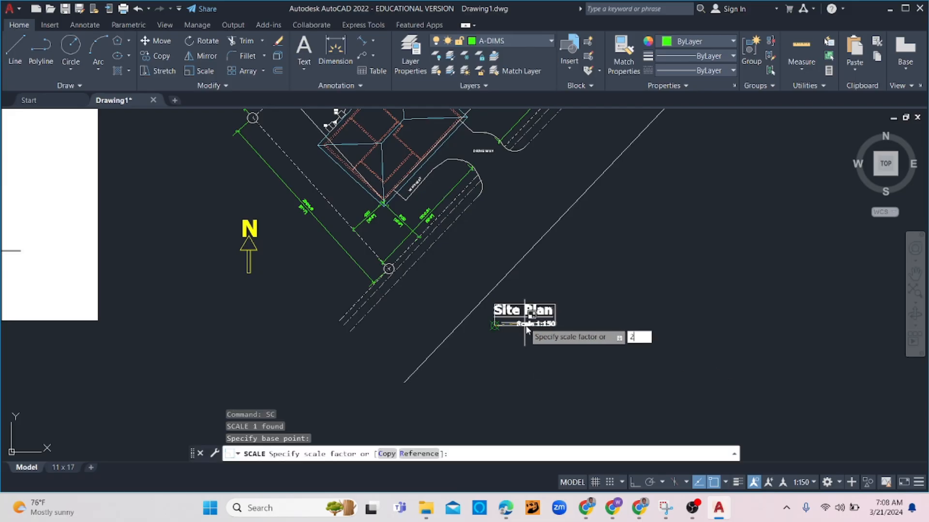
key(Return)
Copy the DRIVE WAY label into the road area southeast of the driveway entrance
scroll(558, 309, down, 3)
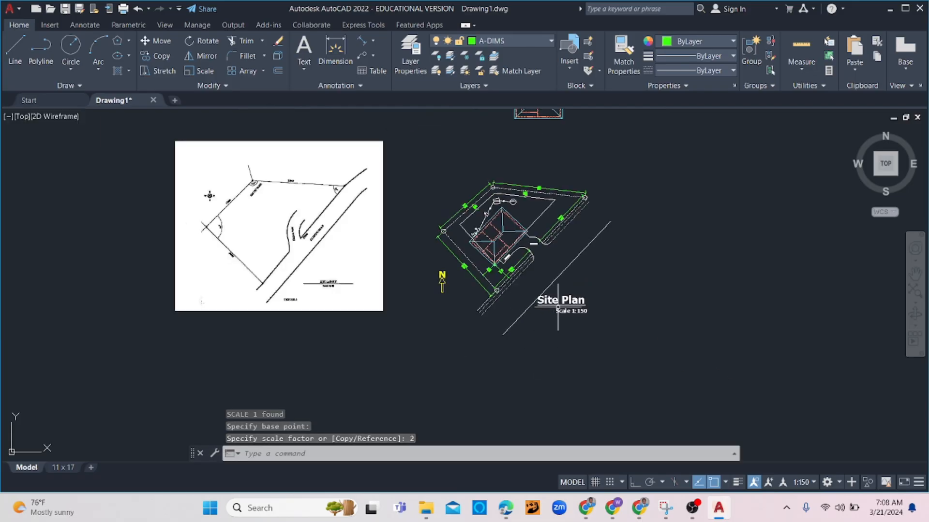
scroll(533, 240, up, 3)
click(545, 256)
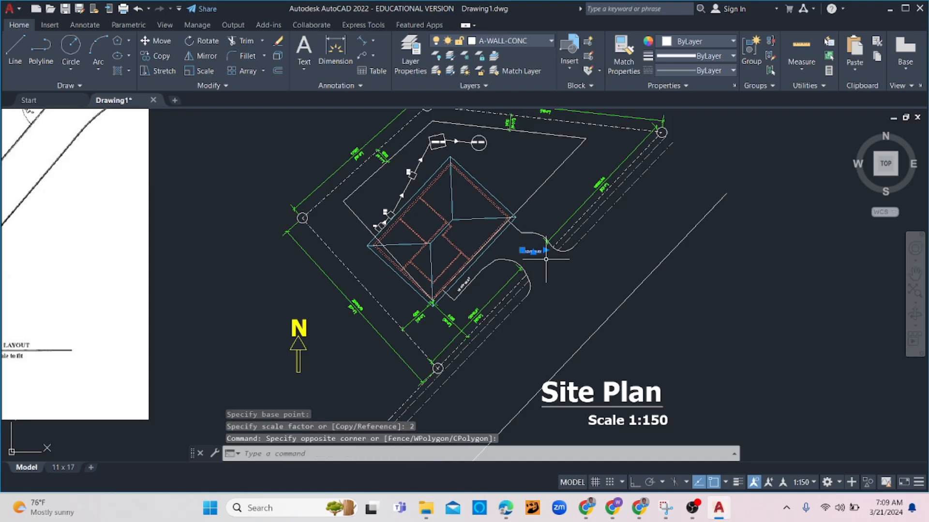
click(544, 296)
text(co)
key(Return)
click(546, 251)
key(Escape)
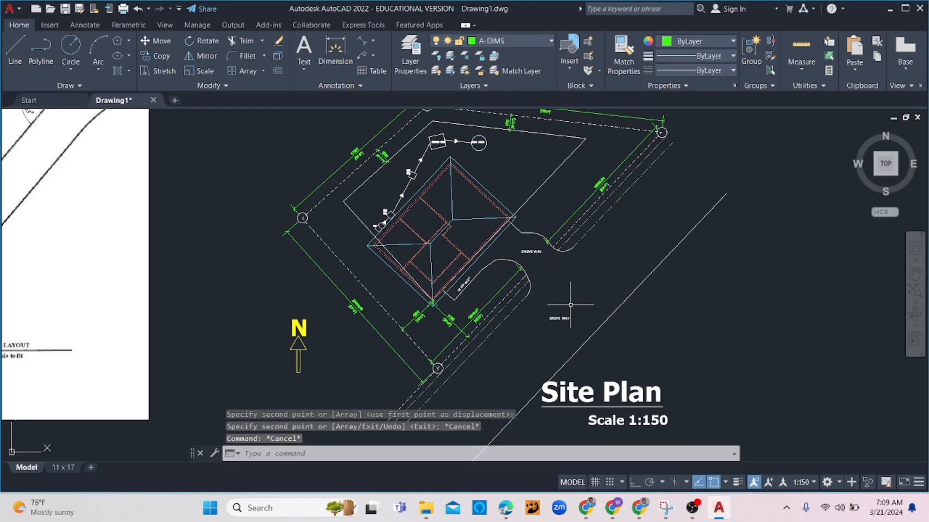
Change the copied label in the road to "EXISTING ROAD", matching the reference layout, and widen its frame to fit one line
scroll(308, 366, down, 2)
scroll(162, 308, up, 6)
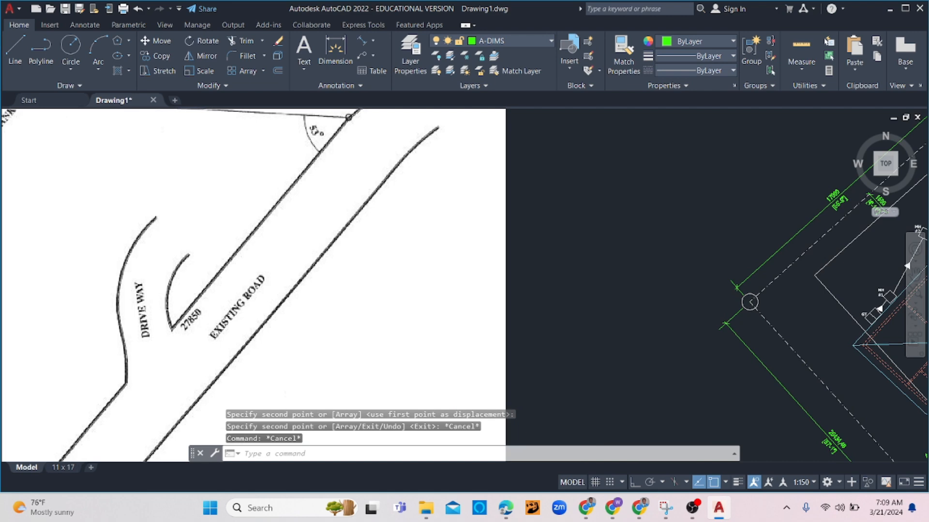
scroll(295, 369, down, 6)
middle_drag(532, 363, 512, 335)
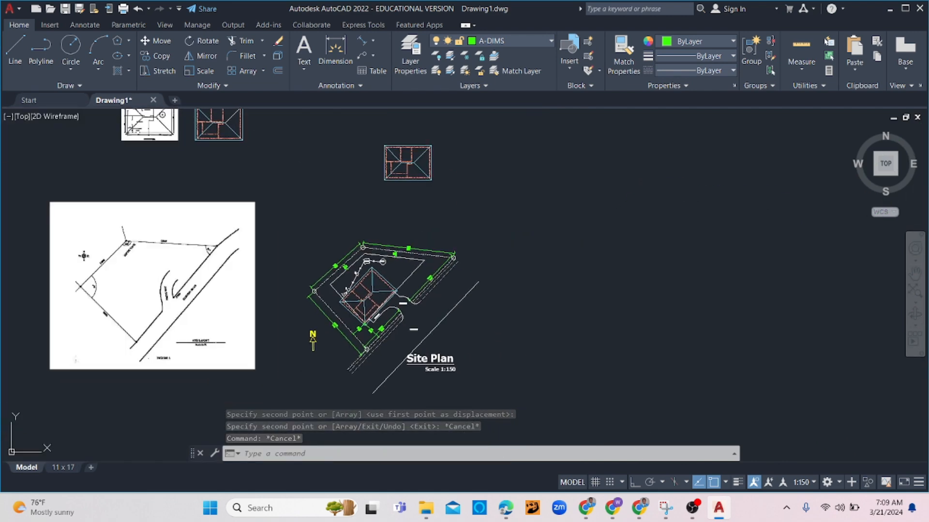
scroll(178, 312, up, 8)
scroll(338, 290, down, 8)
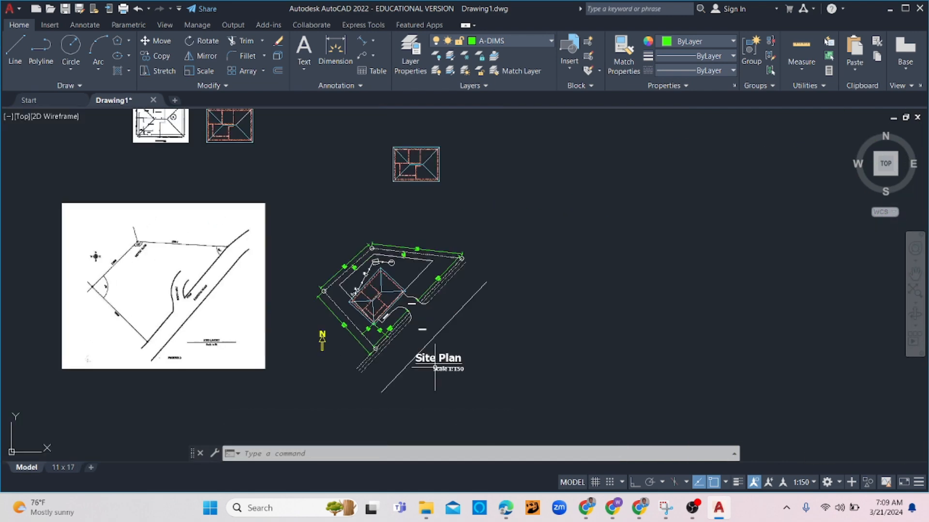
scroll(368, 271, up, 4)
scroll(371, 277, up, 4)
double_click(379, 316)
text(EXIS)
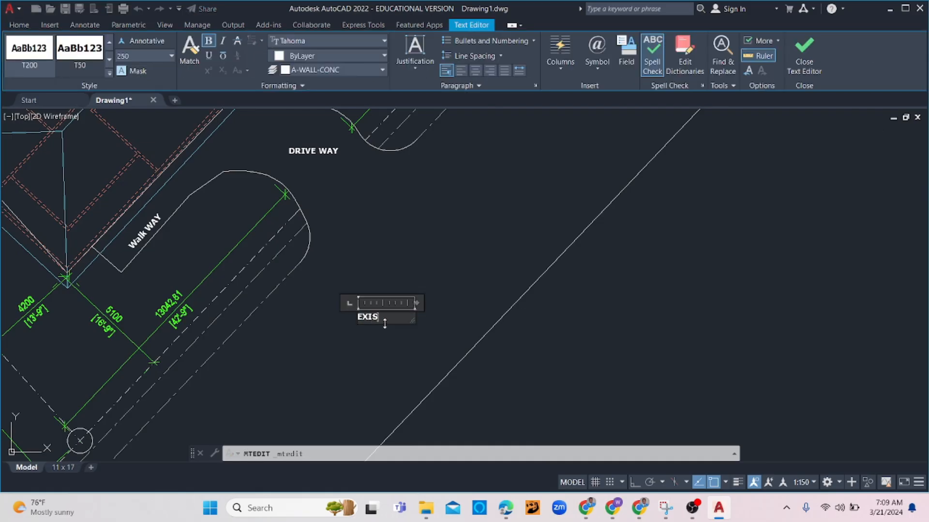
text(TING ROAD)
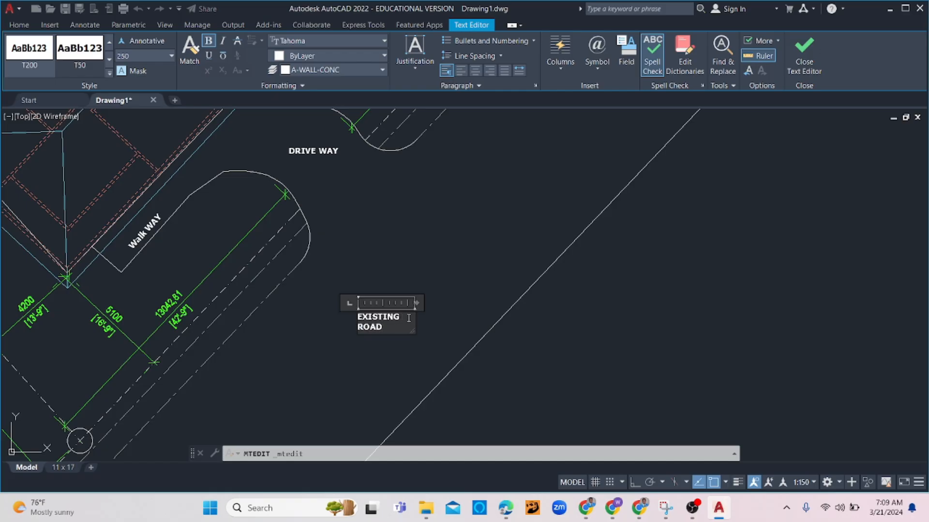
drag(416, 304, 484, 304)
click(425, 330)
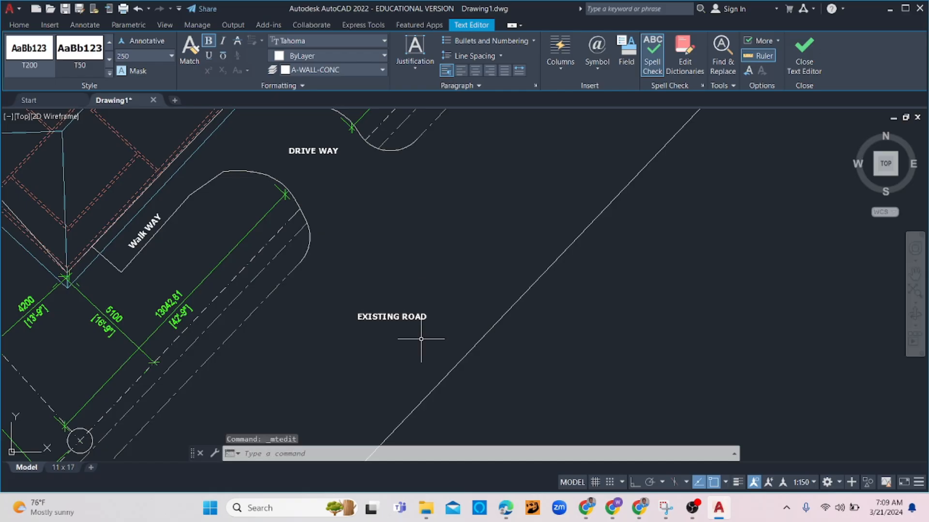
Scale the EXISTING ROAD label by a factor of 3
click(395, 321)
click(366, 309)
text(sc)
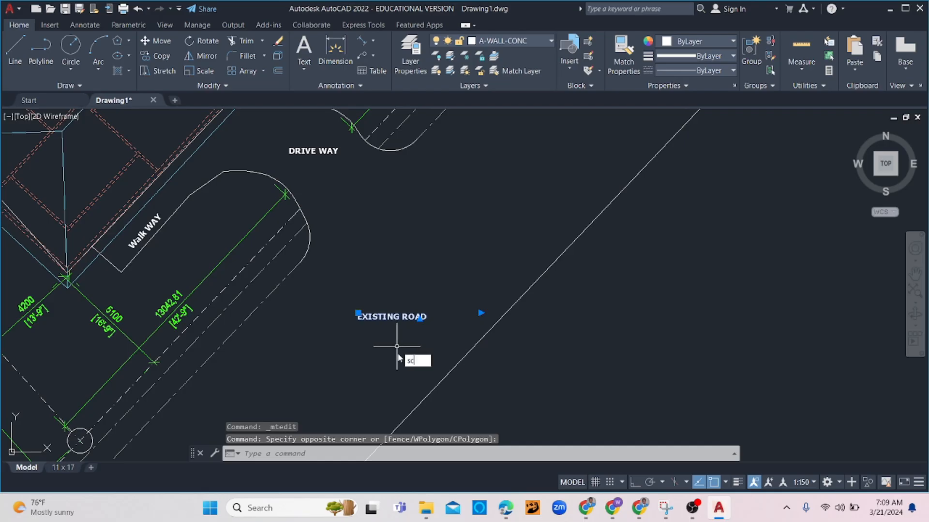
key(Return)
click(380, 314)
text(3)
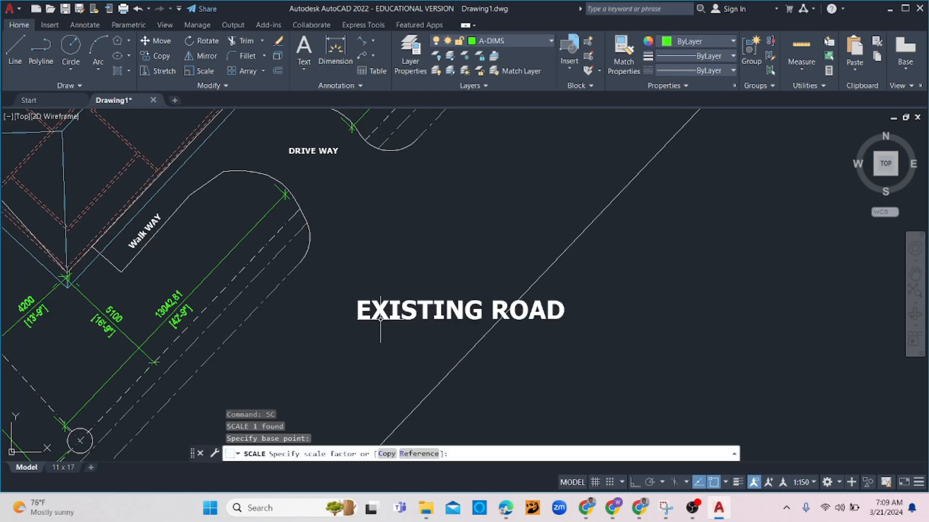
key(Return)
Shift the EXISTING ROAD label towards the driveway side and rotate it to run parallel to the road
click(362, 305)
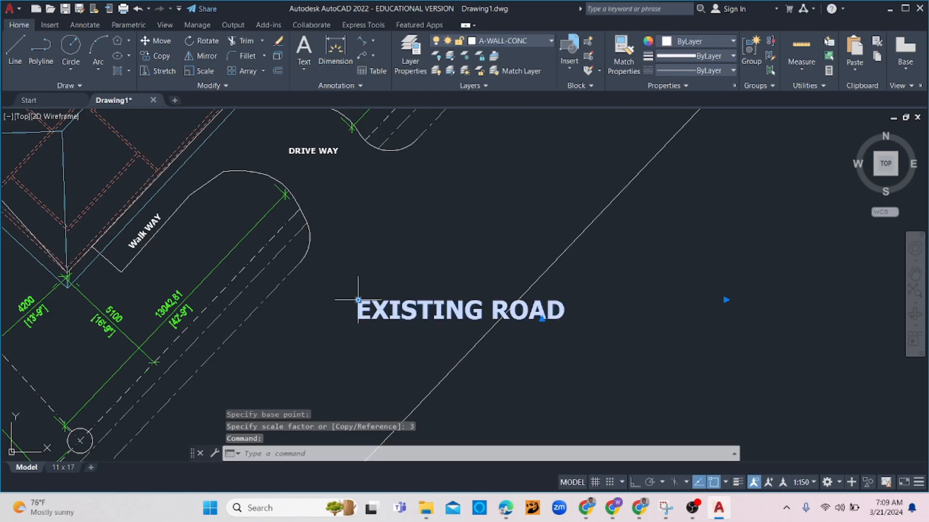
click(358, 300)
text(ro)
key(Return)
click(281, 357)
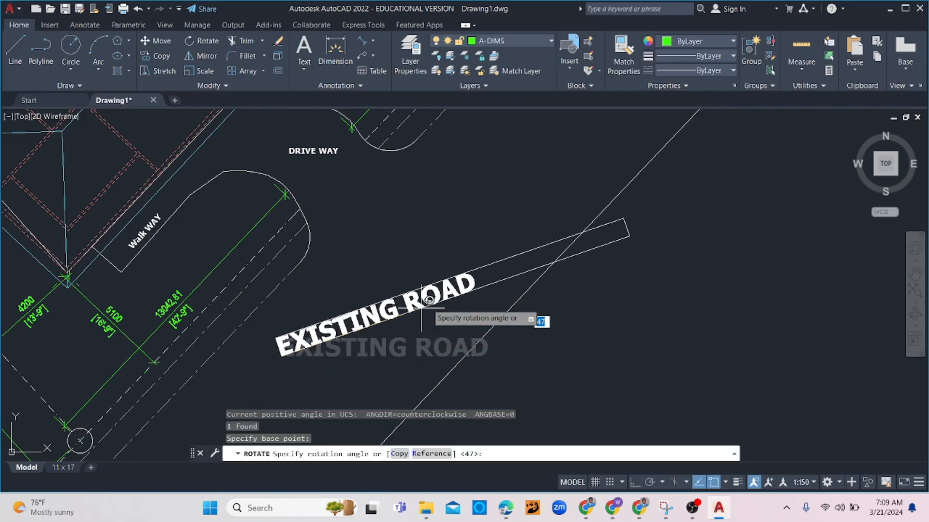
click(409, 206)
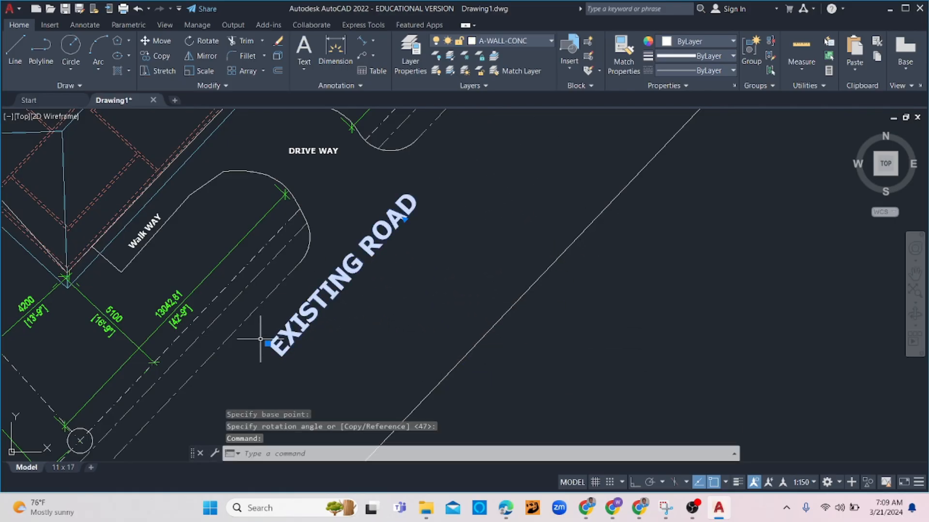
Reposition the rotated EXISTING ROAD label midway between the road edges, below the driveway entrance
click(267, 344)
scroll(364, 393, down, 4)
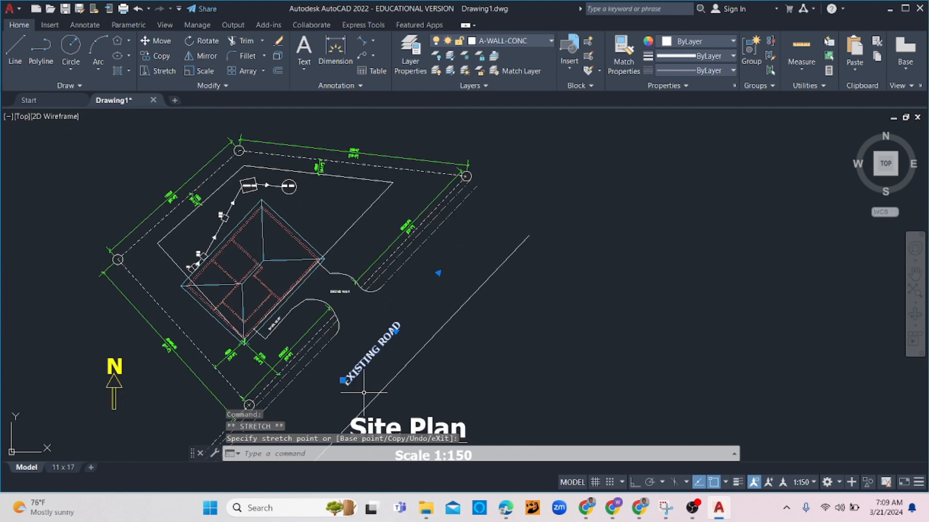
key(Escape)
key(Escape)
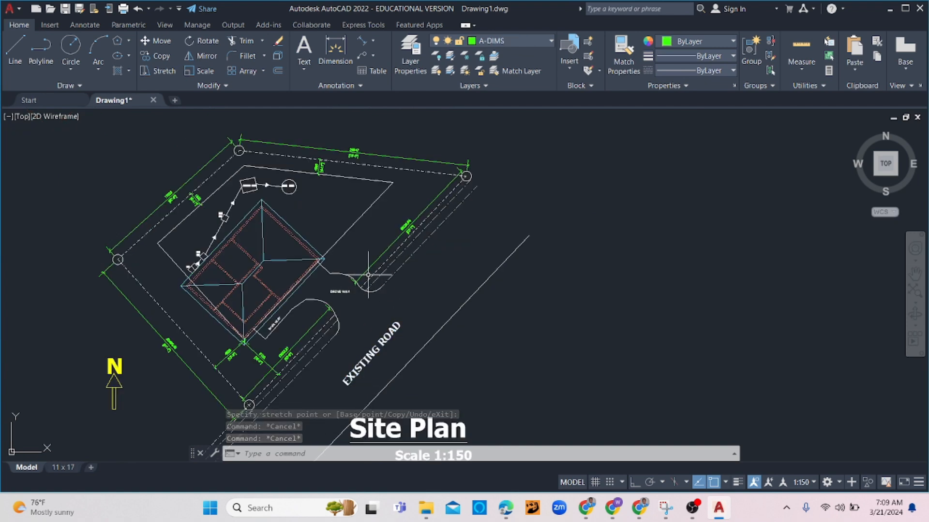
scroll(245, 251, down, 2)
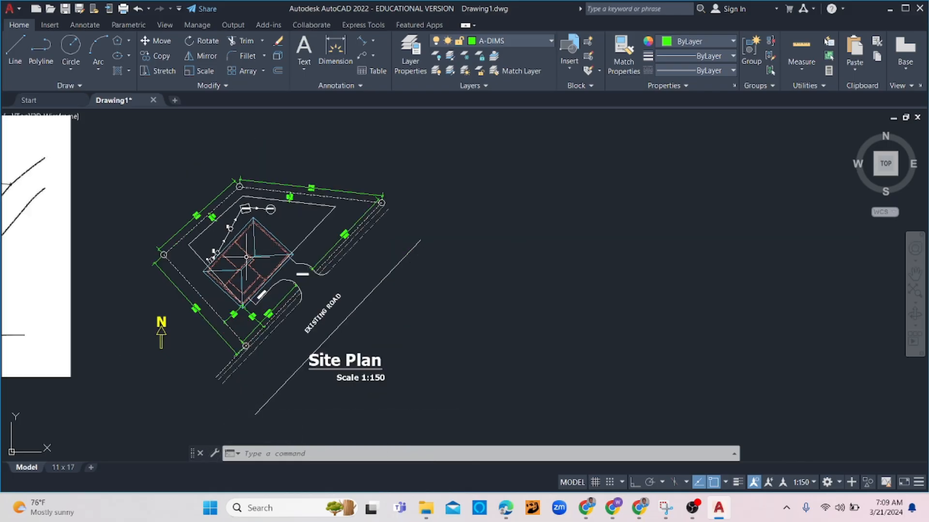
Draw a short line outward to the west from the centre of the western boundary corner circle
scroll(236, 255, up, 2)
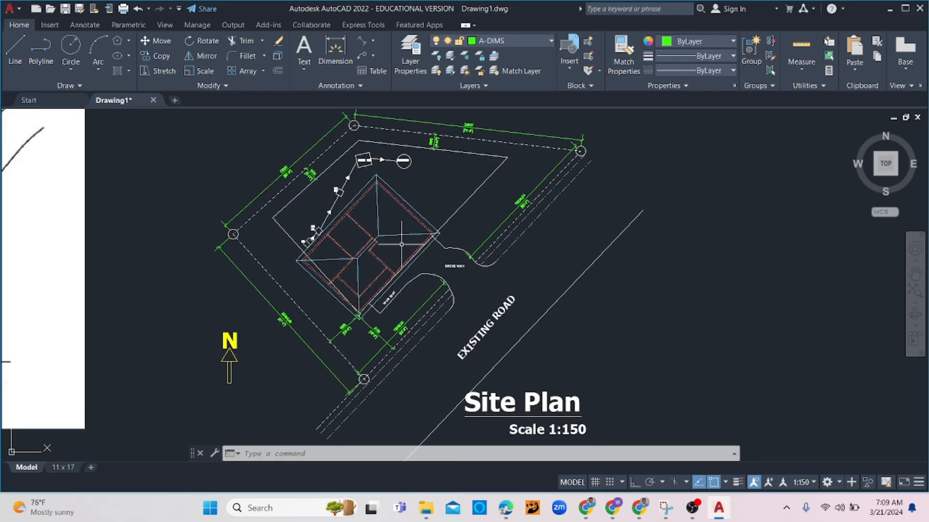
middle_drag(406, 211, 466, 217)
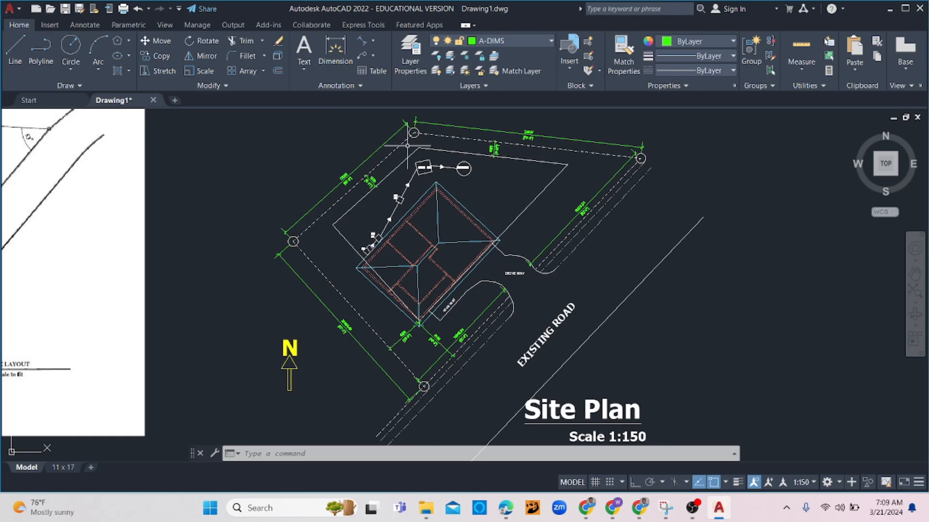
scroll(317, 255, up, 4)
text(l)
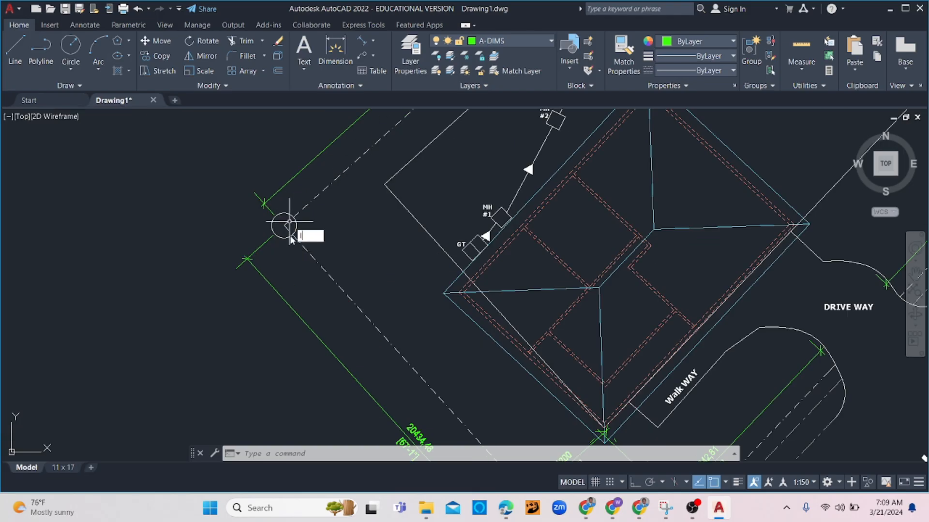
key(Return)
click(284, 226)
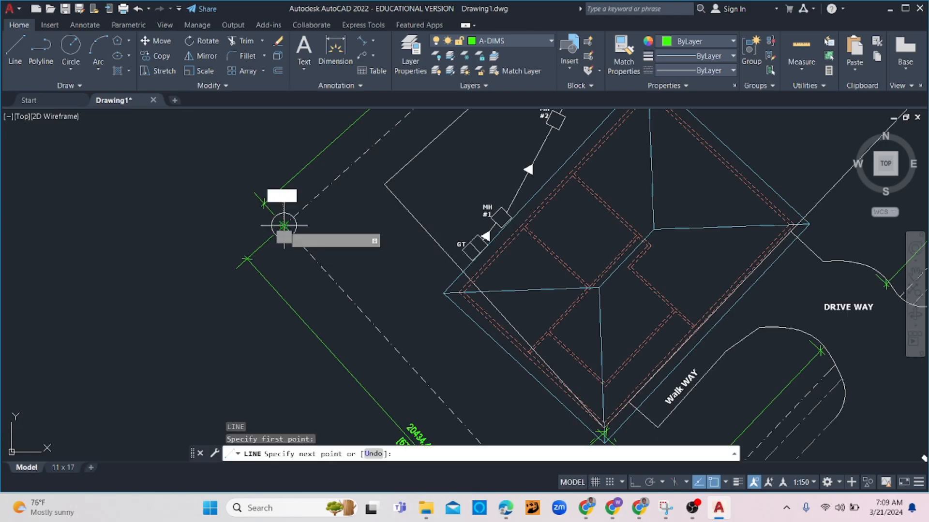
click(189, 206)
key(Return)
scroll(311, 207, down, 4)
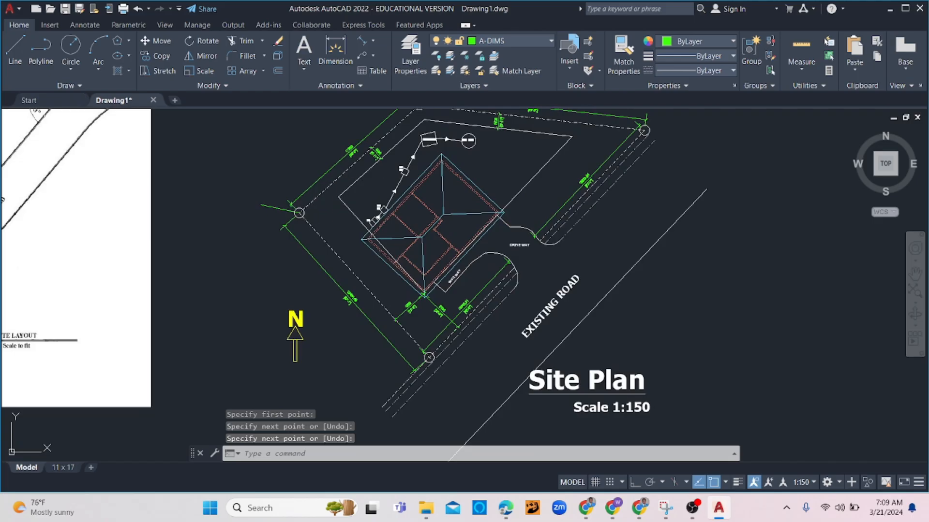
Draw a short line outward to the north from the centre of the northern boundary corner circle
text(l)
key(Return)
scroll(346, 182, up, 5)
click(370, 254)
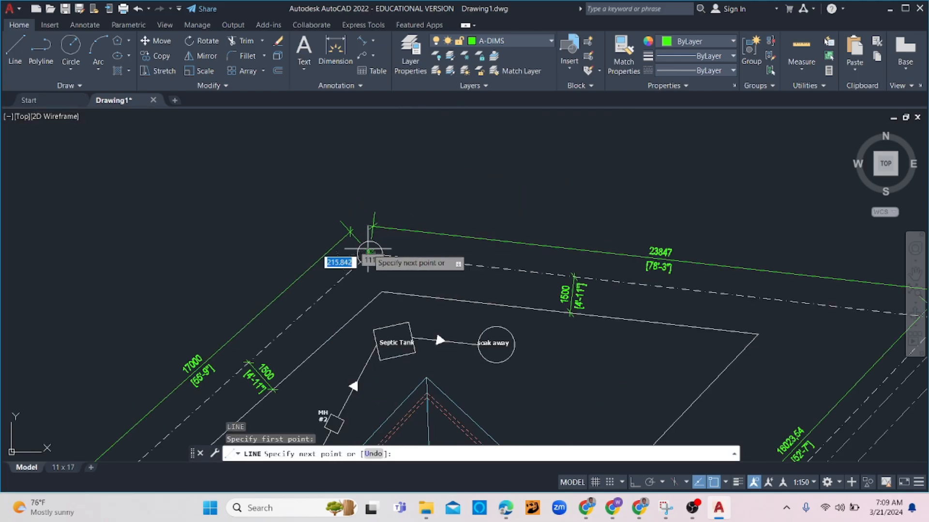
click(359, 184)
key(Return)
scroll(569, 269, down, 6)
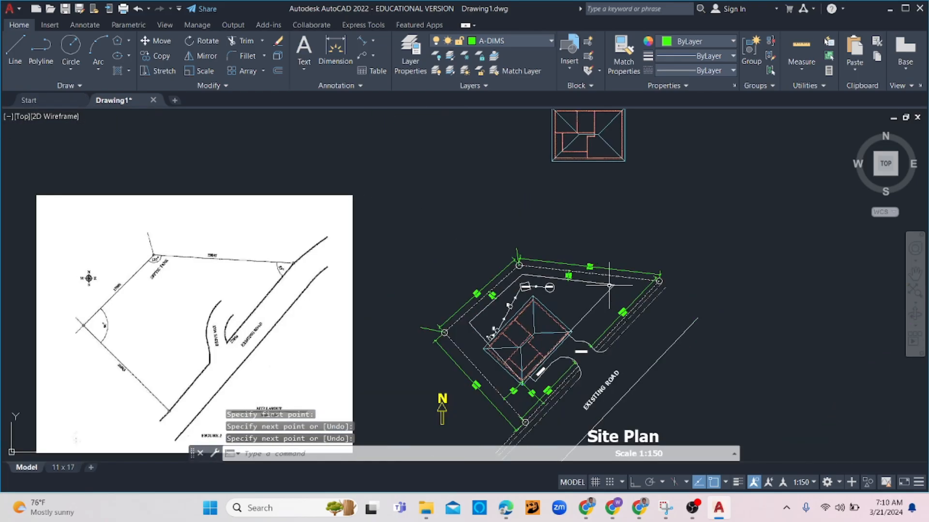
Match both short corner lines to the properties of the dashed northwest boundary line
scroll(505, 286, up, 5)
text(ma)
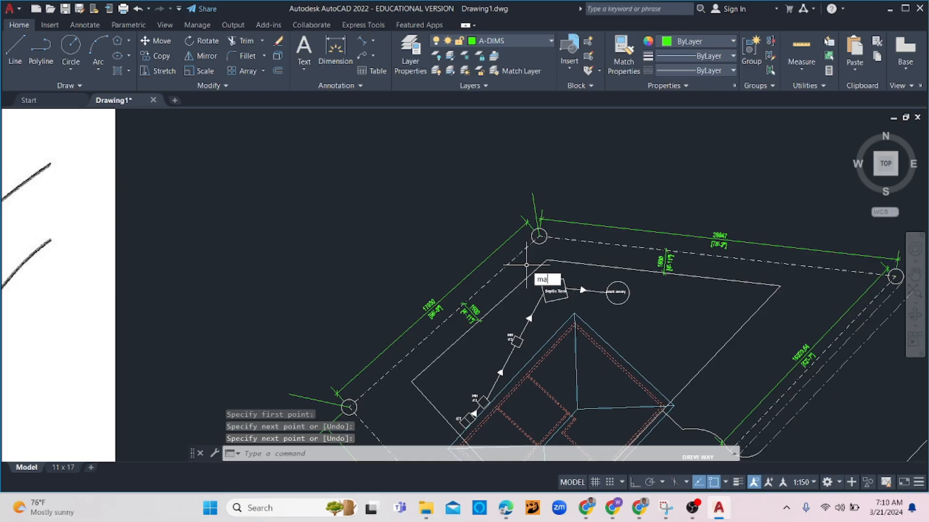
key(Return)
click(516, 257)
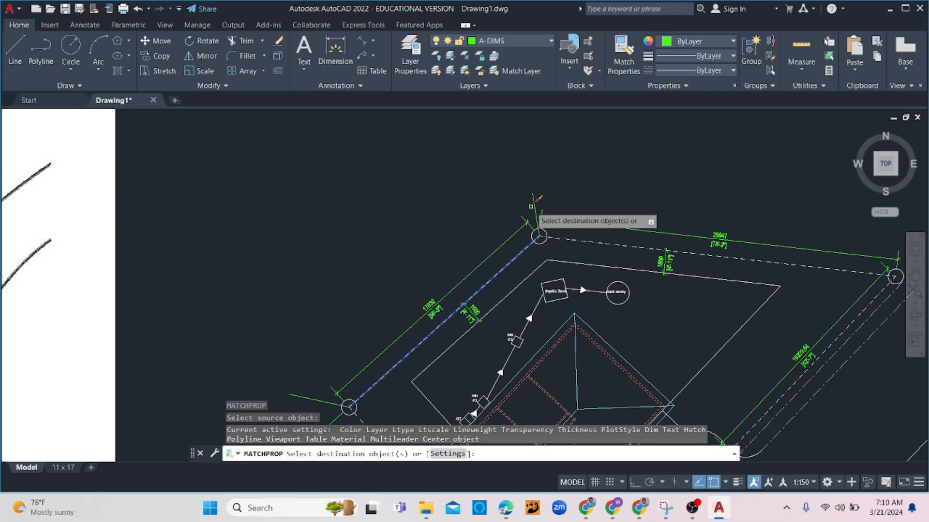
click(533, 202)
click(317, 398)
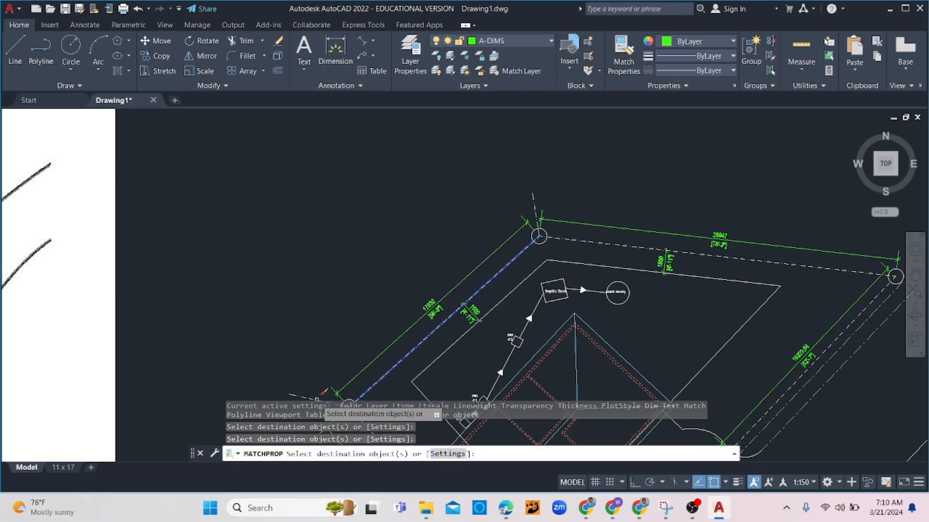
key(Escape)
middle_drag(569, 369, 561, 356)
scroll(561, 357, down, 2)
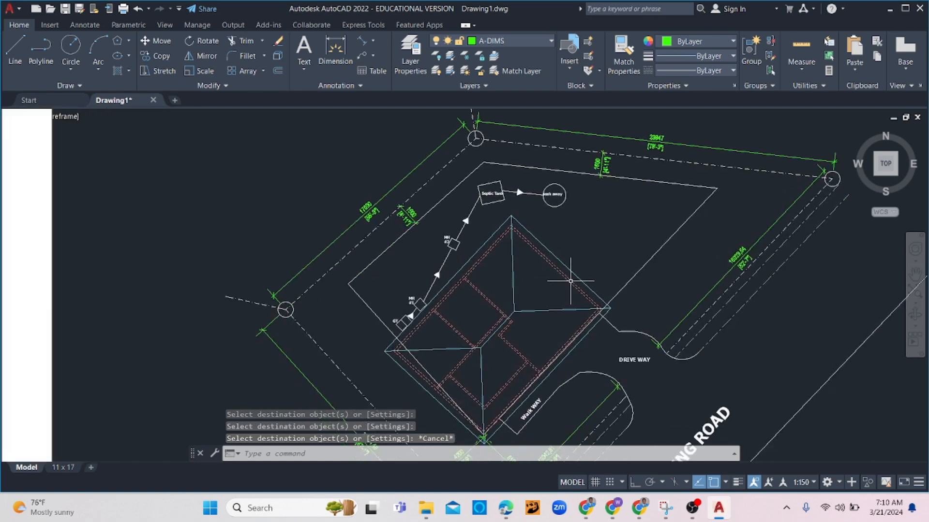
scroll(599, 281, down, 1)
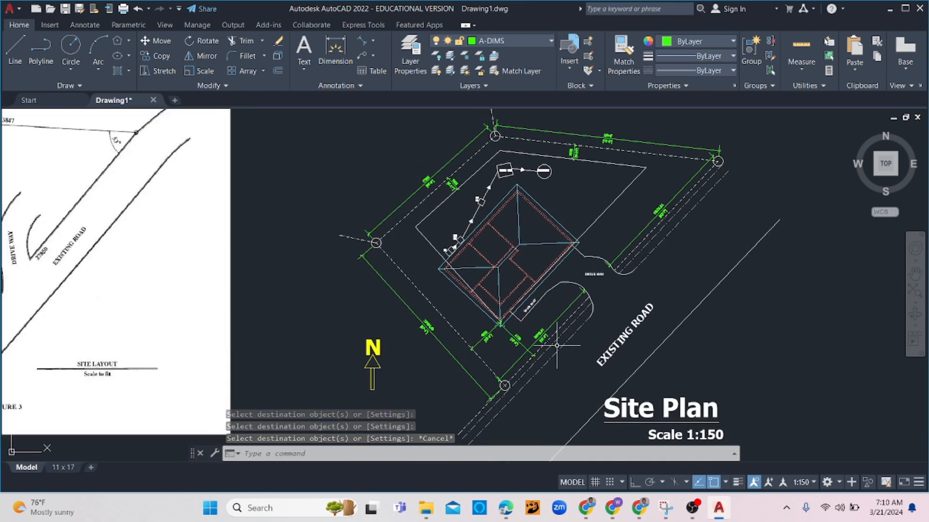
Open DesignCenter and show the blocks of the sample drawing Landscaping.dwg
scroll(553, 347, down, 1)
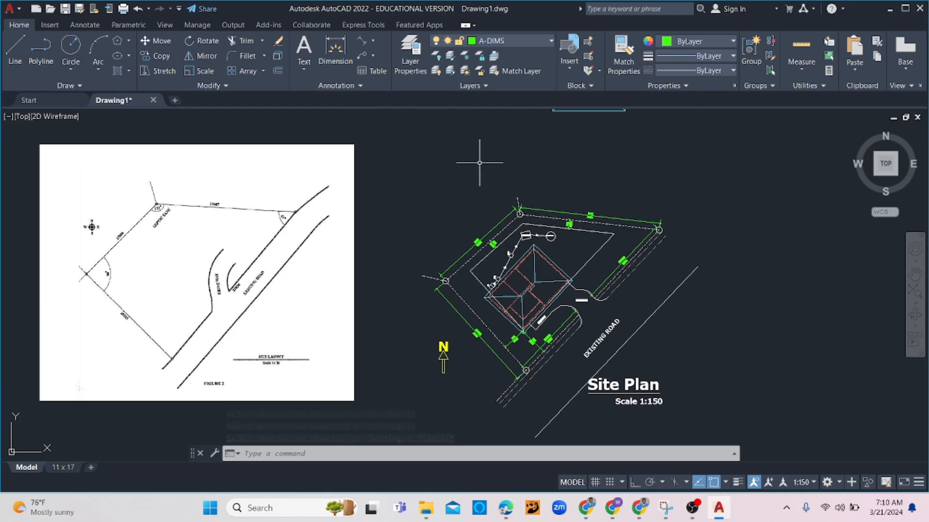
text(ADC)
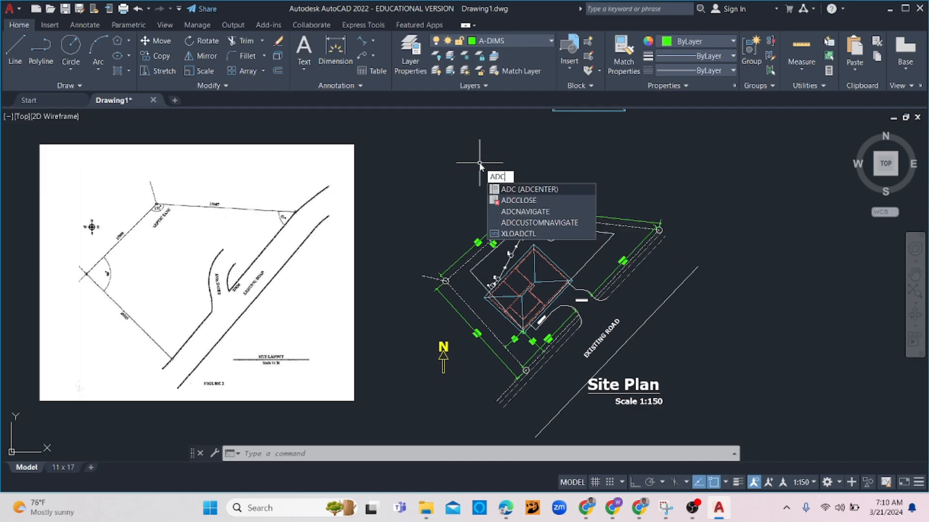
key(Return)
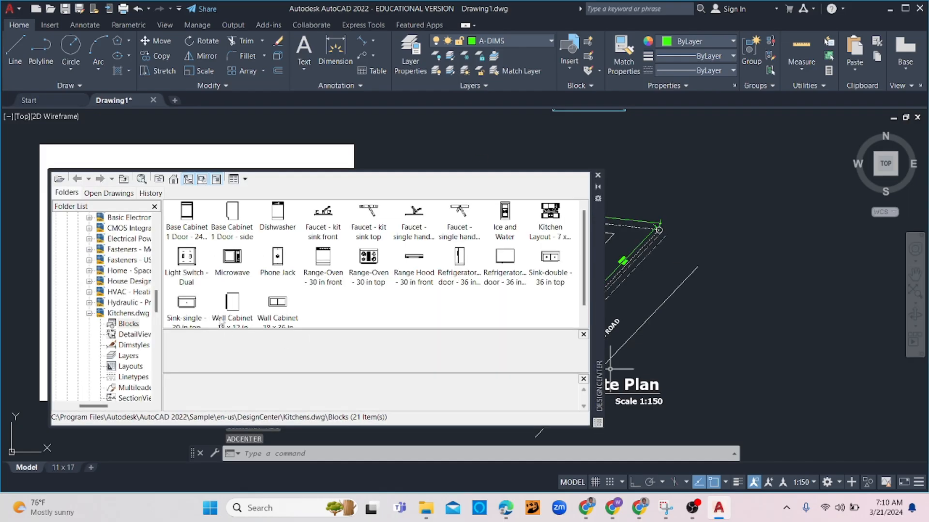
scroll(137, 346, down, 3)
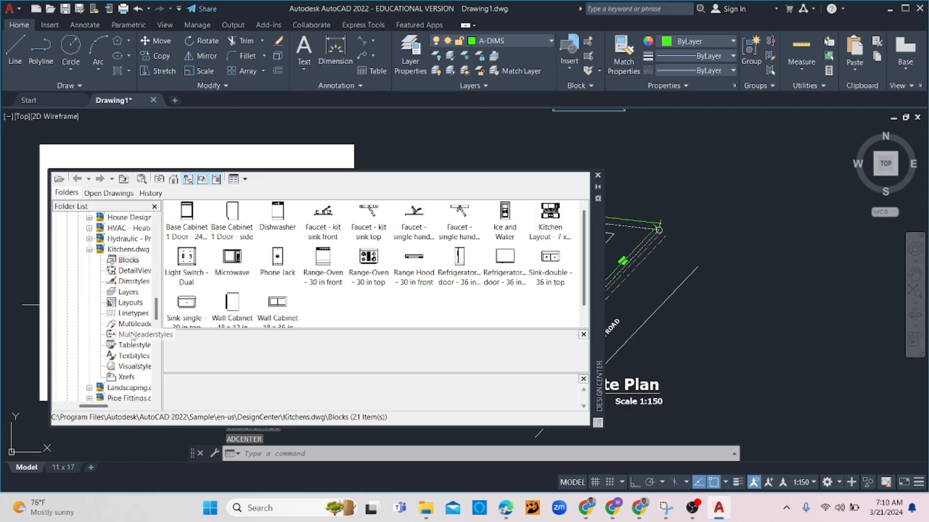
click(124, 356)
double_click(125, 356)
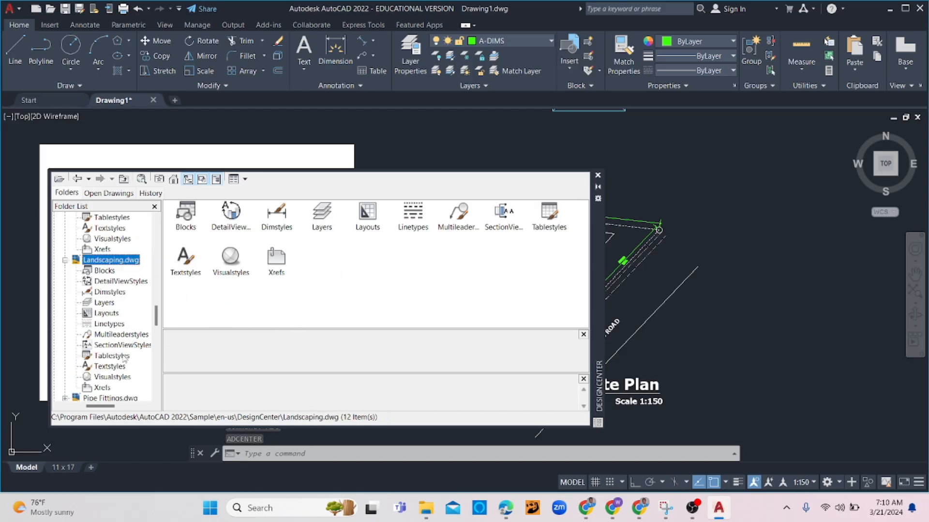
click(103, 272)
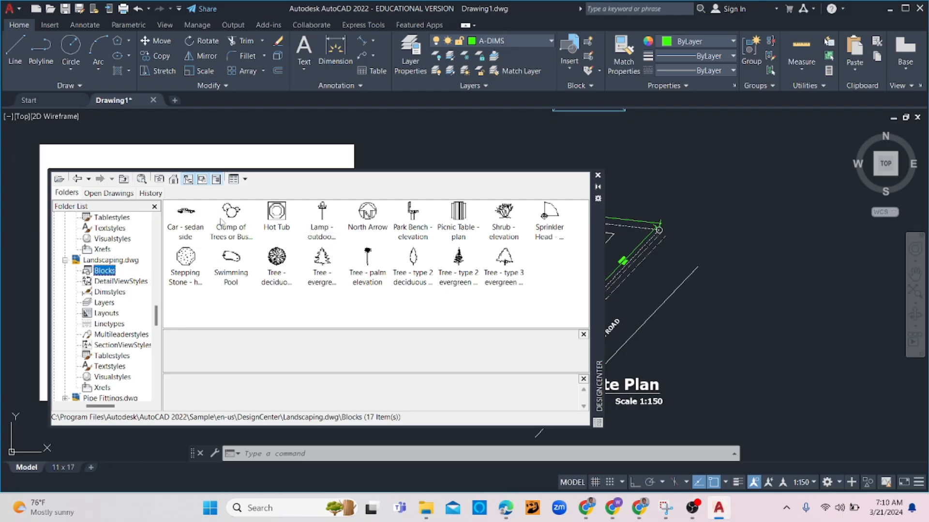
Insert the Clump of Trees block near the eastern boundary and the deciduous tree block beyond the road, and close DesignCenter
mouse_move(232, 219)
mouse_down()
mouse_move(528, 232)
mouse_move(629, 244)
mouse_move(627, 253)
mouse_up()
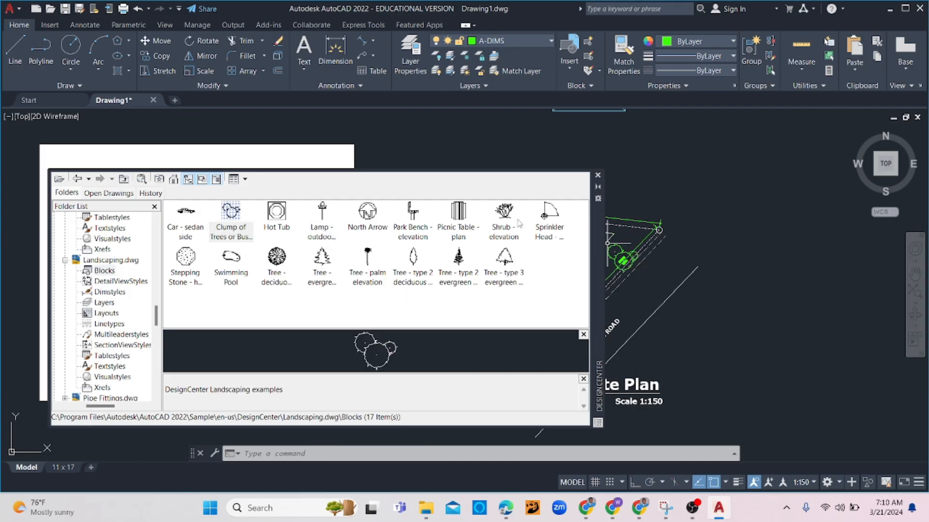
drag(277, 257, 688, 337)
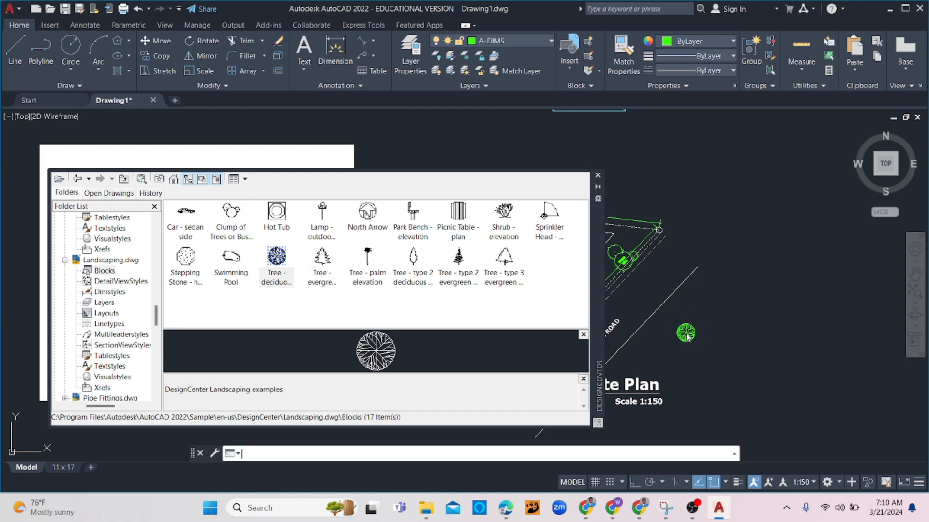
click(598, 176)
Move the deciduous tree block inside the plot, beside the western boundary corner
click(686, 332)
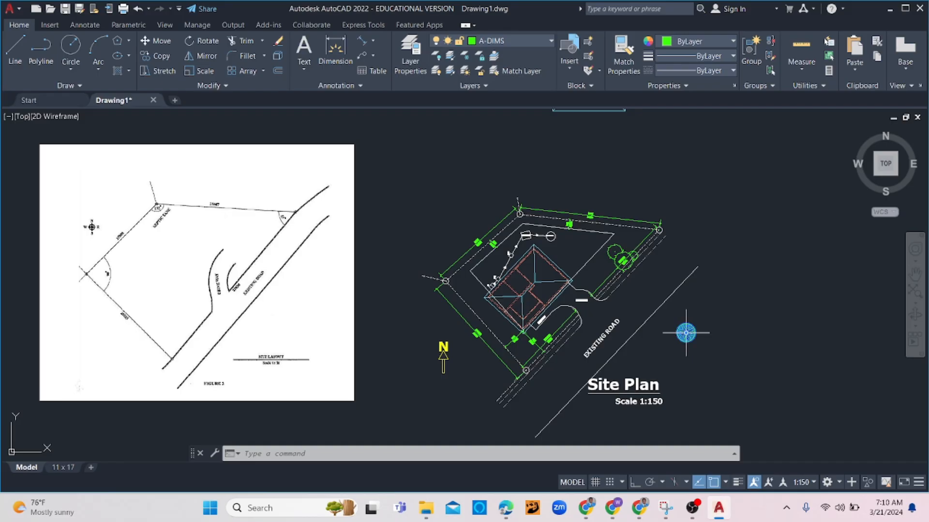
click(686, 333)
scroll(568, 334, up, 5)
scroll(568, 334, down, 3)
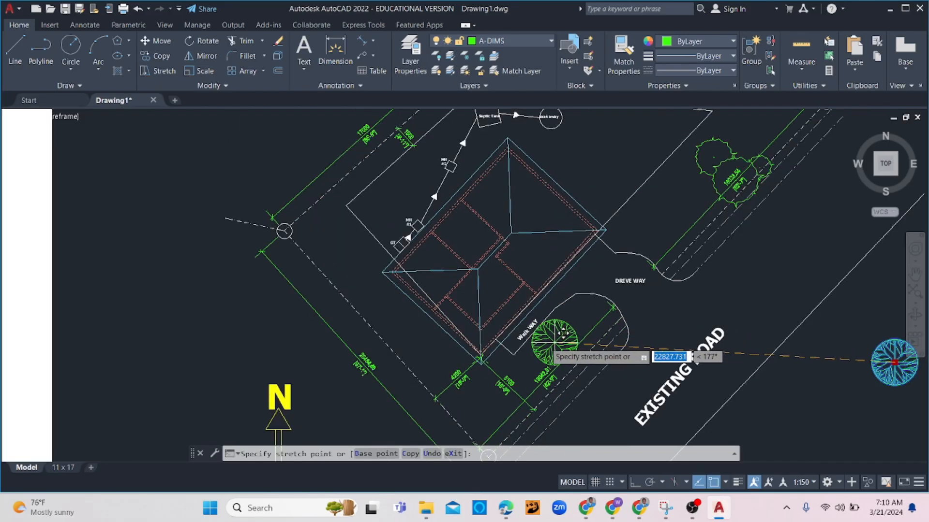
click(321, 228)
scroll(584, 315, down, 3)
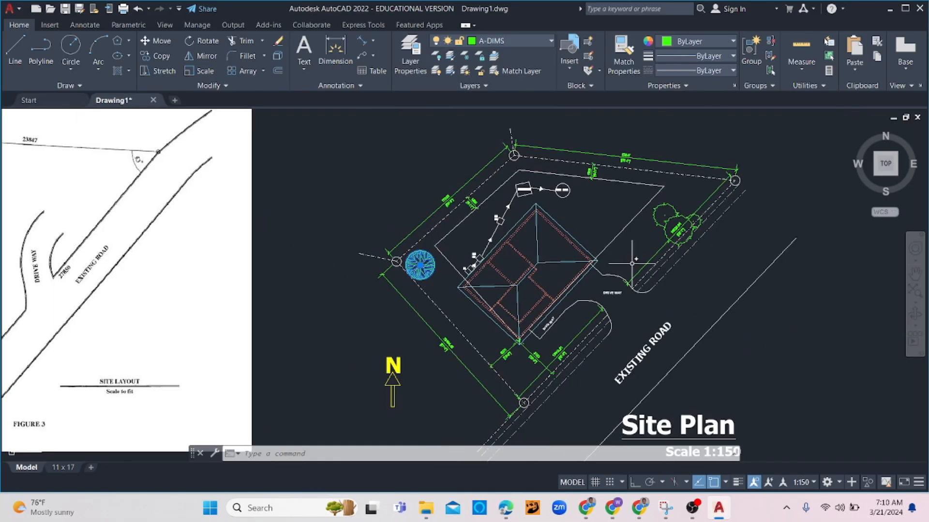
Move the clump of trees block into the plot's northeast corner and clear the selection
click(665, 220)
click(645, 221)
click(679, 230)
click(688, 198)
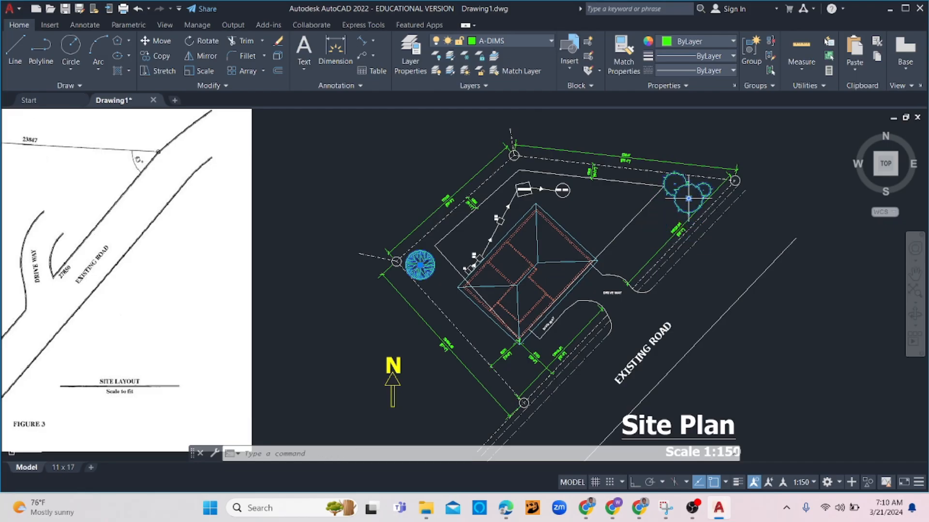
key(Escape)
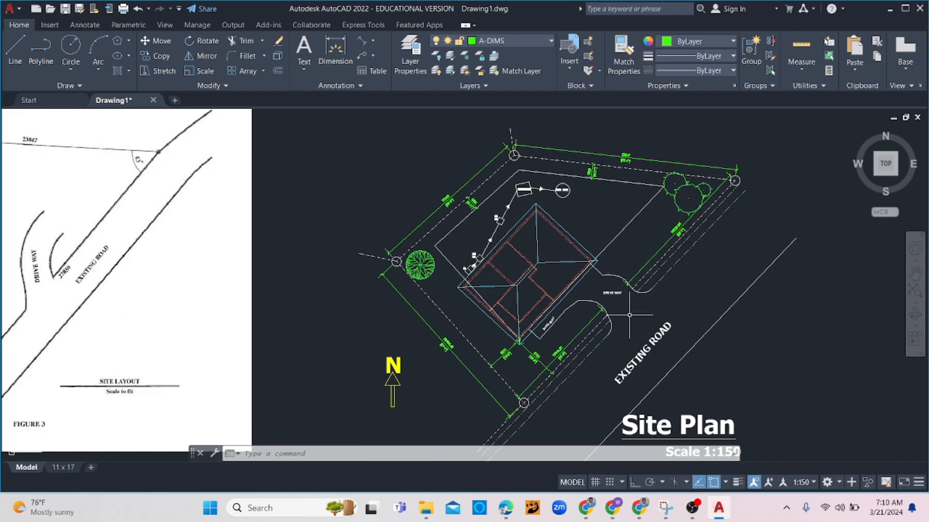
Draw a line across the driveway entrance at the road, joining its two curved edges
scroll(635, 287, up, 2)
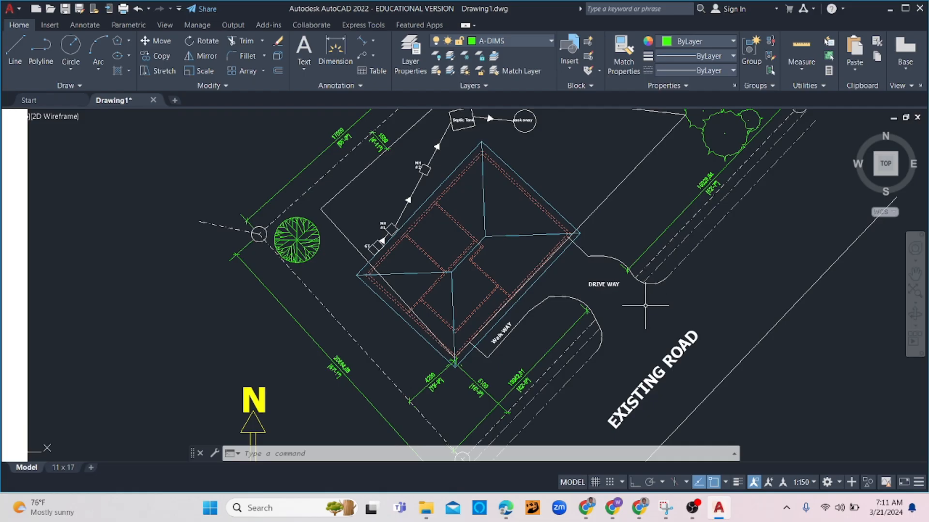
key(l)
key(Return)
click(650, 285)
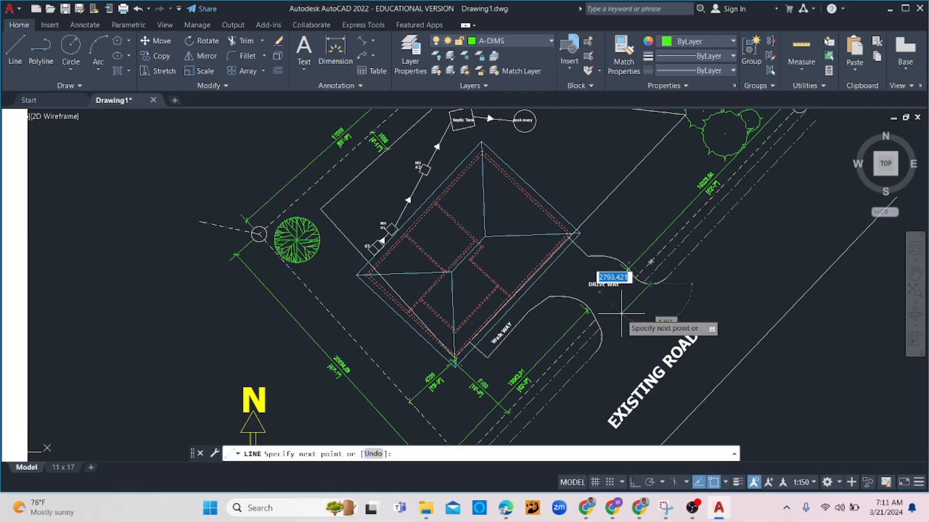
key(Escape)
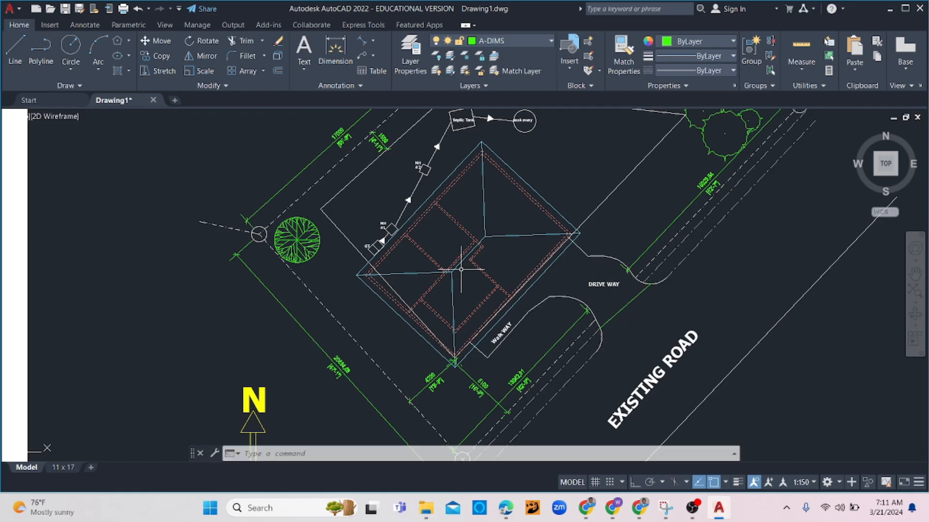
Hatch the enclosed driveway and walkway area with the HONEY pattern
click(130, 73)
click(137, 92)
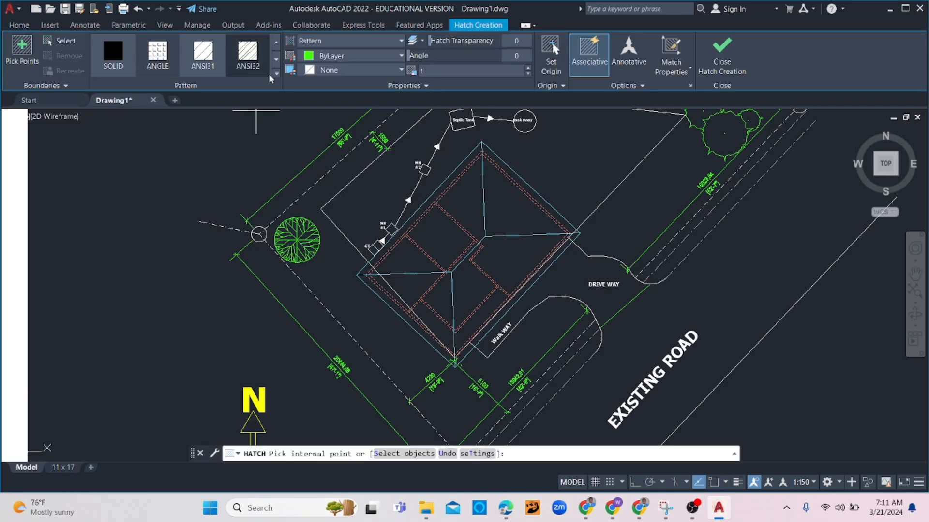
click(276, 73)
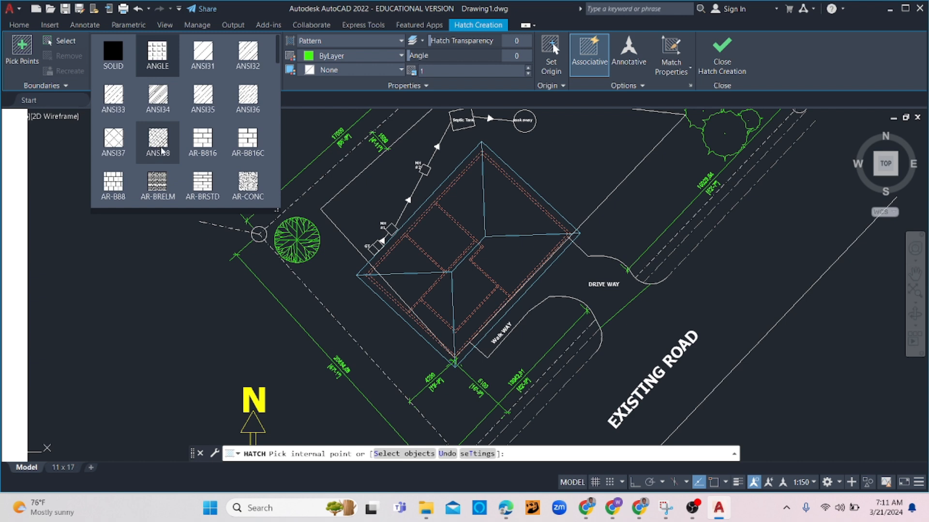
scroll(183, 184, down, 1)
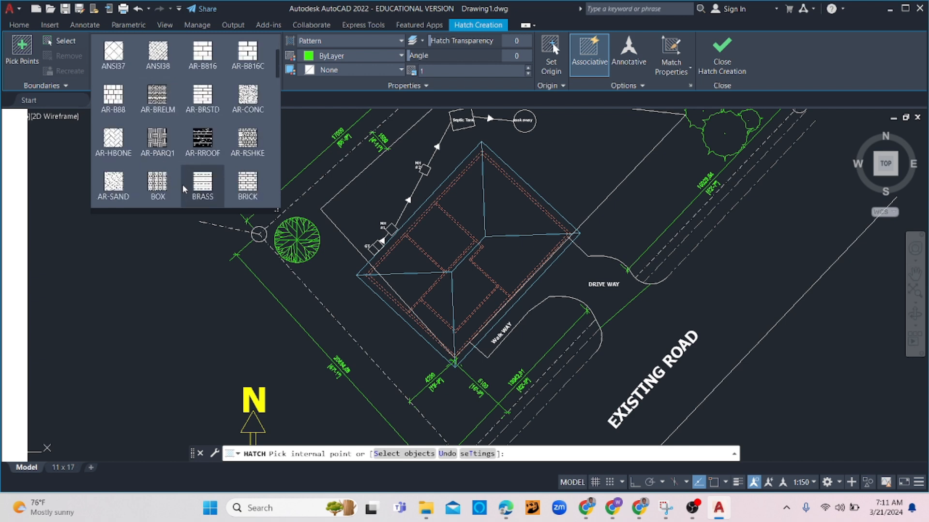
scroll(217, 177, down, 1)
scroll(202, 180, down, 7)
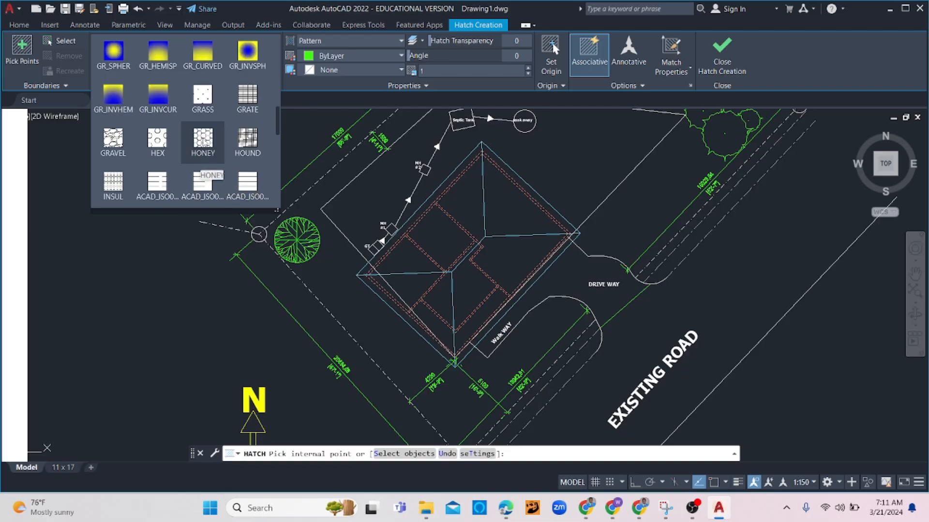
click(203, 158)
click(575, 284)
key(Return)
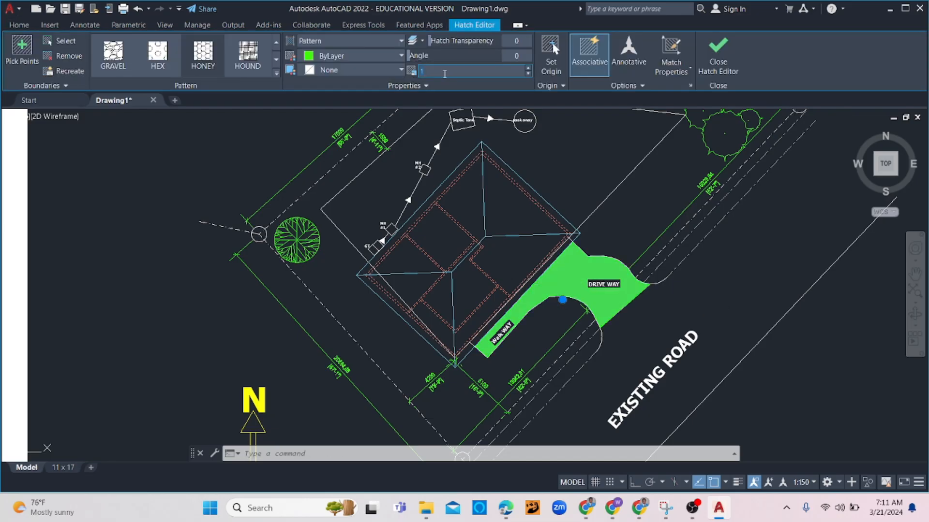
Try a pattern scale of 150 on the driveway and walkway hatch
click(444, 72)
text(150)
key(Return)
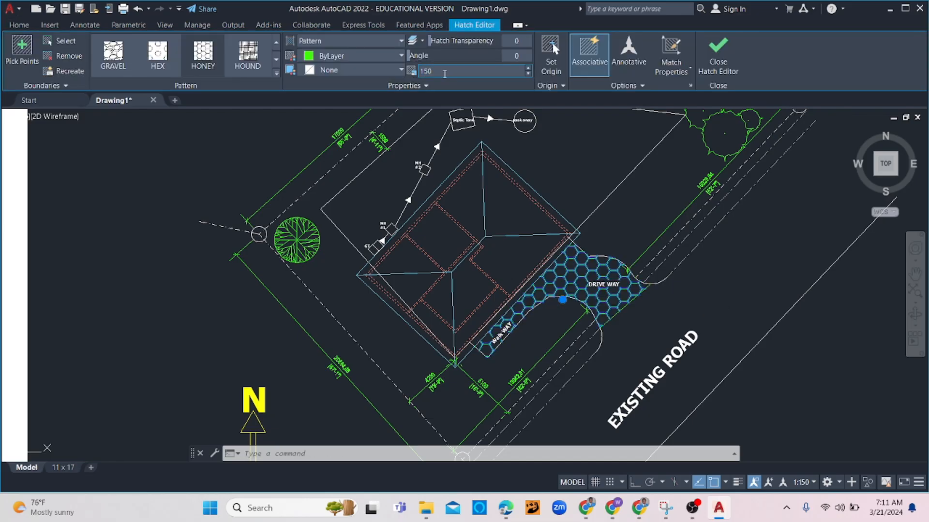
Set the driveway and walkway hatch scale to 75 and finish editing the hatch
click(449, 70)
text(75)
key(Return)
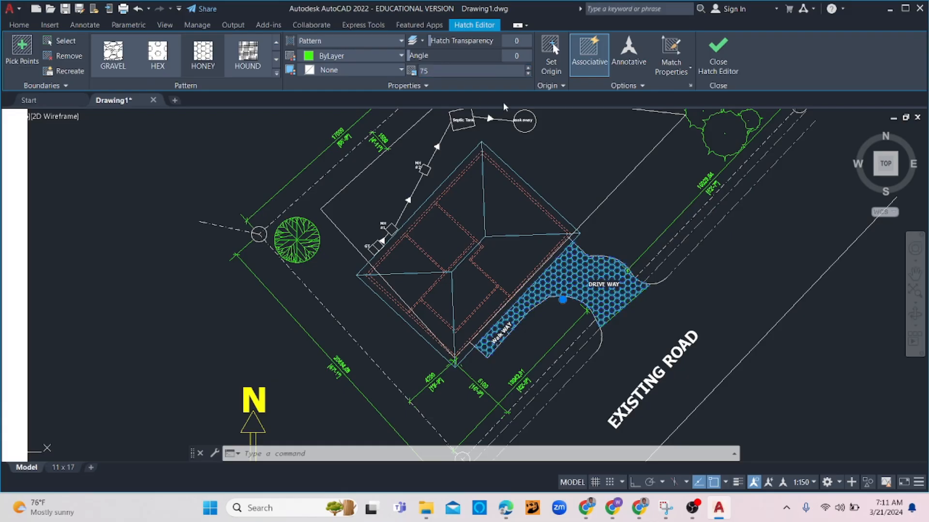
click(507, 249)
key(Escape)
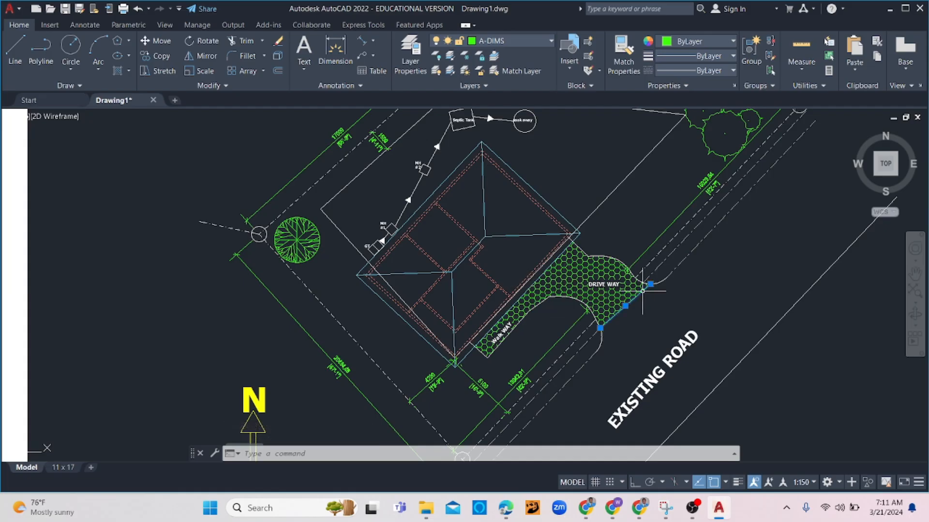
Erase the line across the driveway entrance and stretch the hatch's road-side edge outward toward the existing road
click(613, 313)
key(Delete)
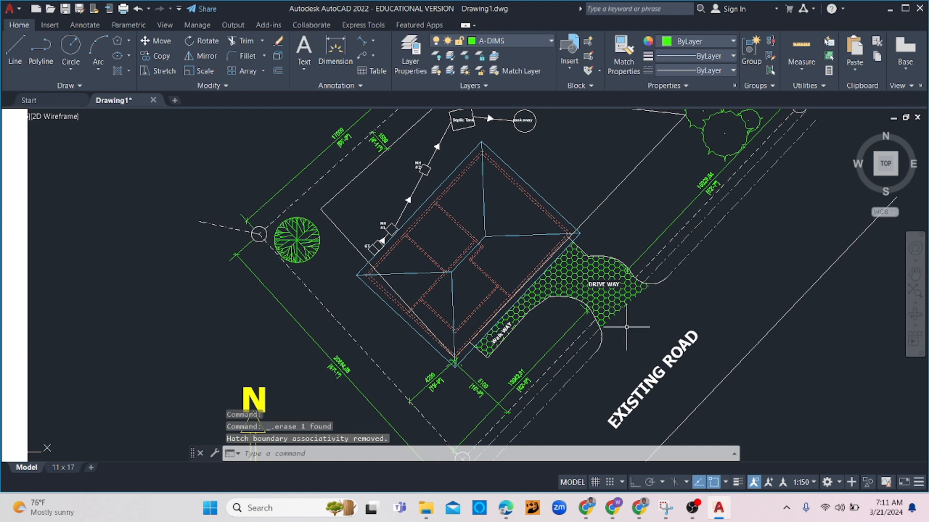
click(626, 298)
click(625, 303)
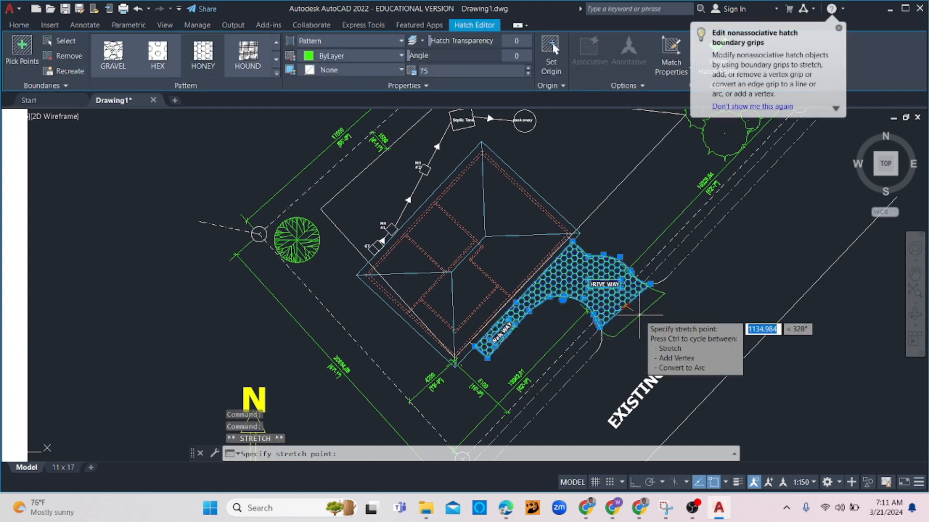
click(649, 291)
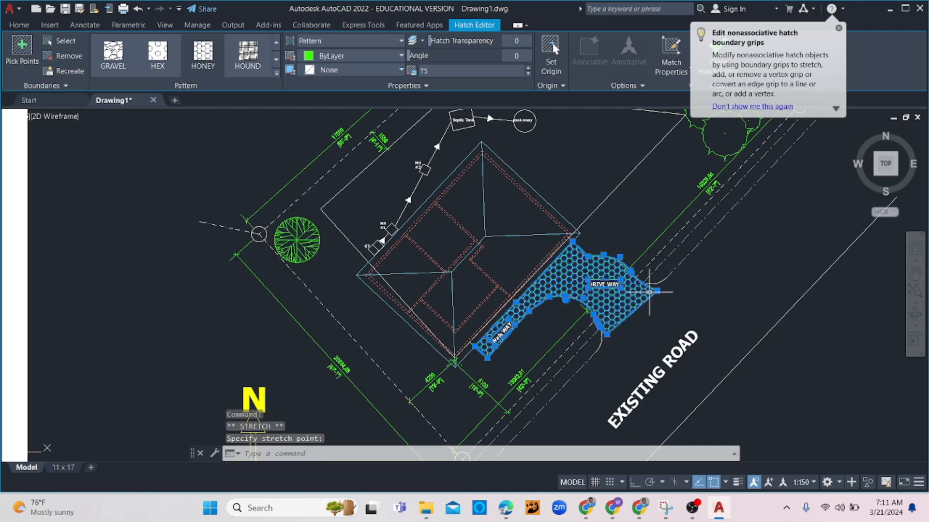
Stretch the hatch's two road-side corners and the adjoining boundary edge onto the driveway's curved edges, and clear the selection
click(657, 290)
click(655, 284)
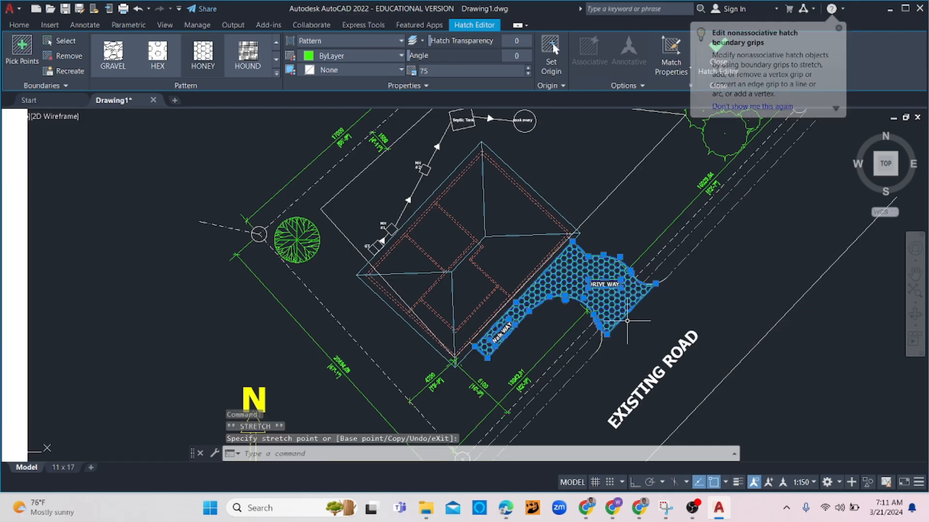
scroll(627, 320, up, 6)
click(600, 331)
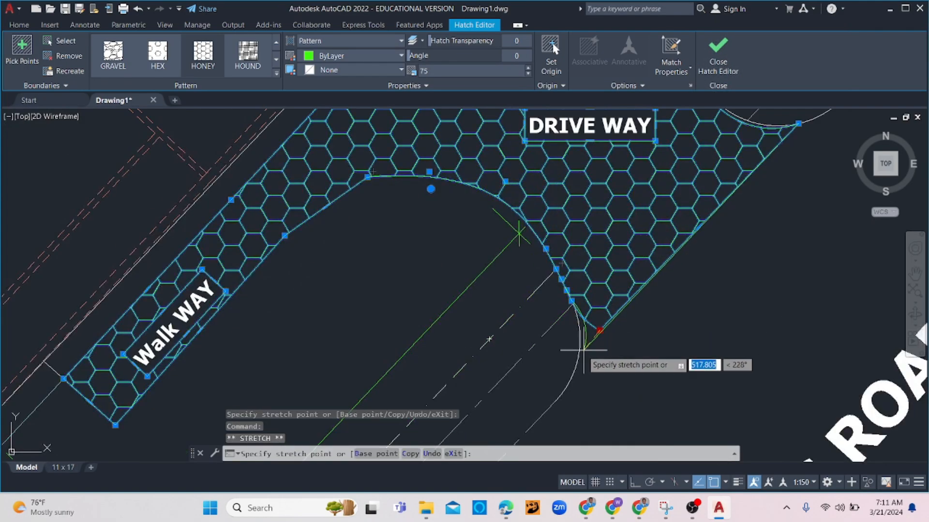
click(578, 354)
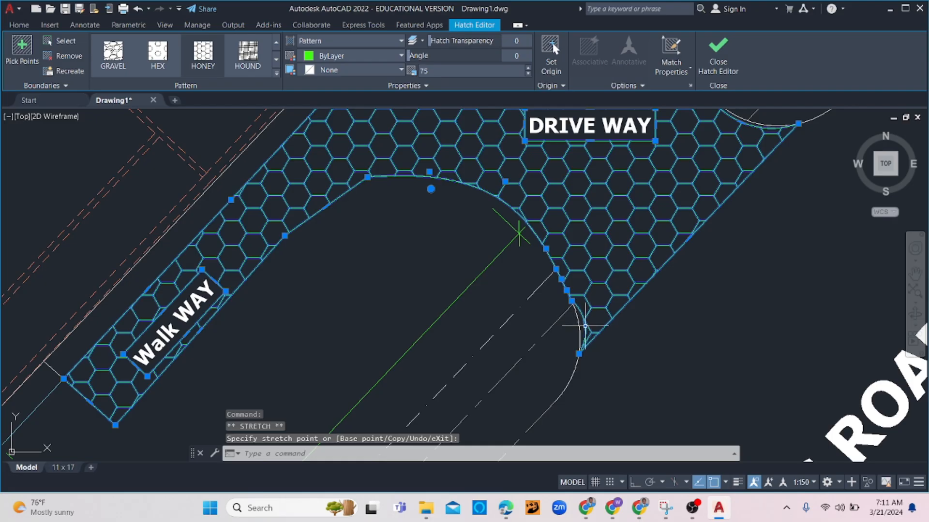
click(584, 327)
click(579, 327)
scroll(638, 290, down, 6)
key(Escape)
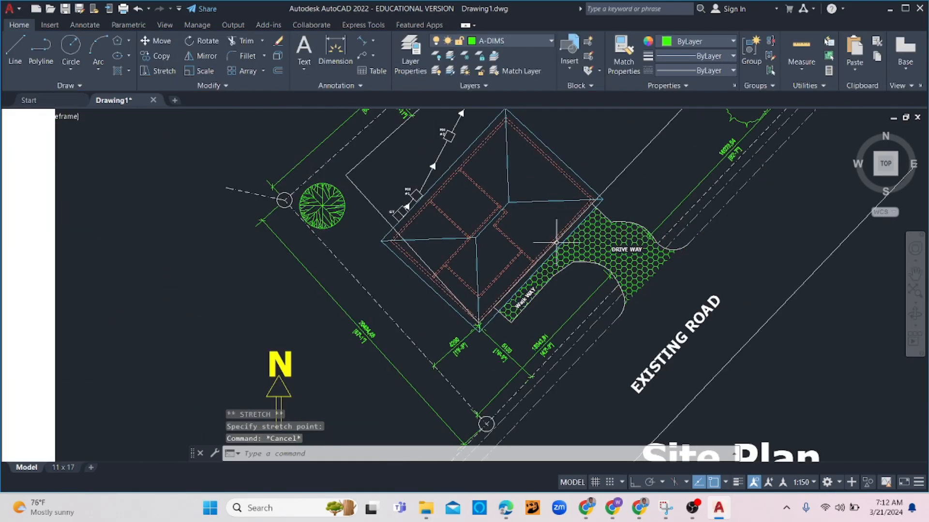
Review the whole site plan beside the reference layout, and check the requirements, specifications and floor layout in the test PDF in Microsoft Edge
scroll(556, 242, down, 5)
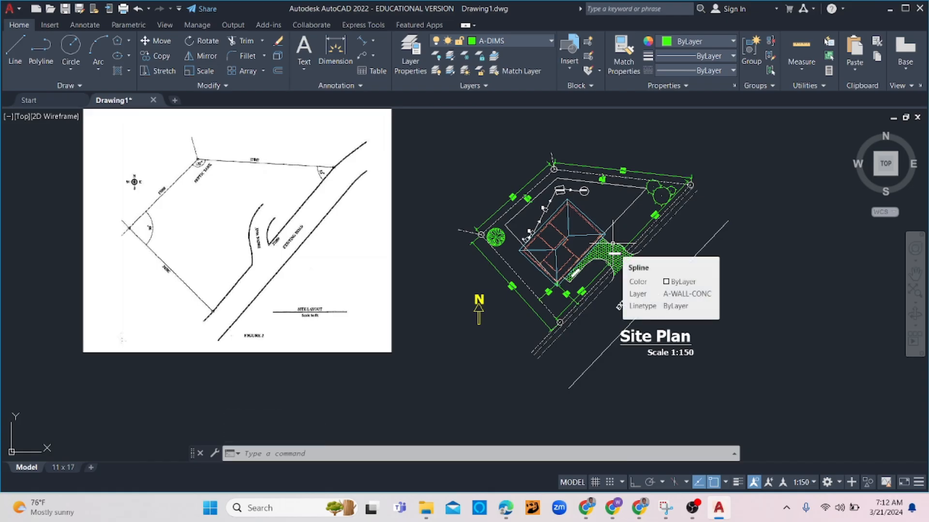
middle_drag(672, 229, 641, 256)
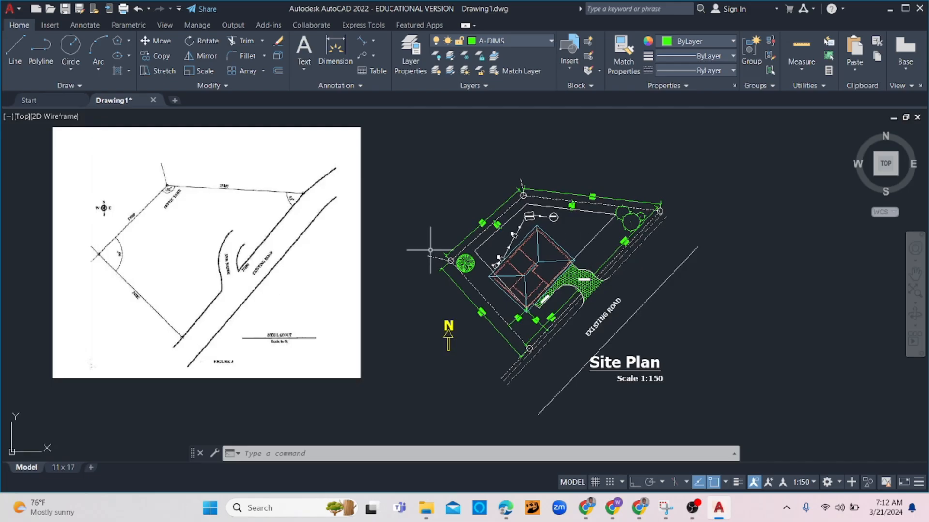
middle_drag(478, 287, 519, 279)
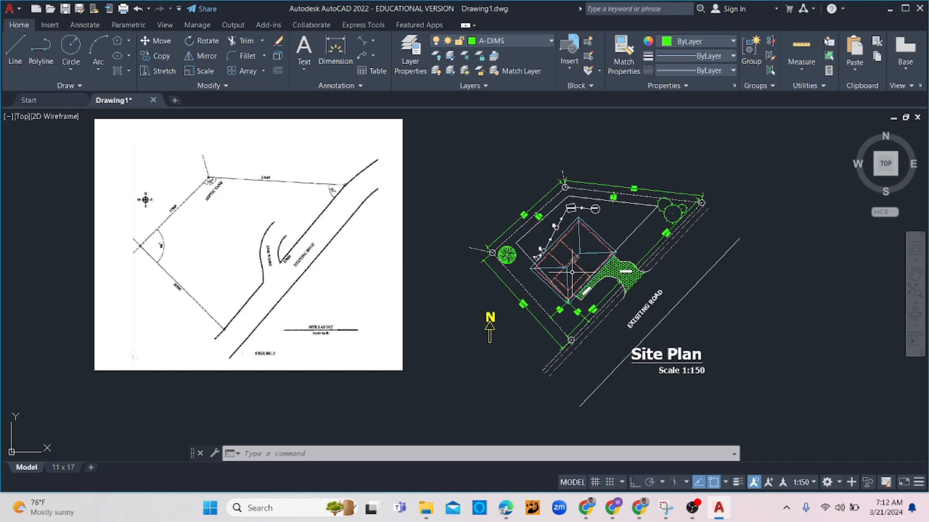
click(506, 508)
scroll(405, 265, up, 7)
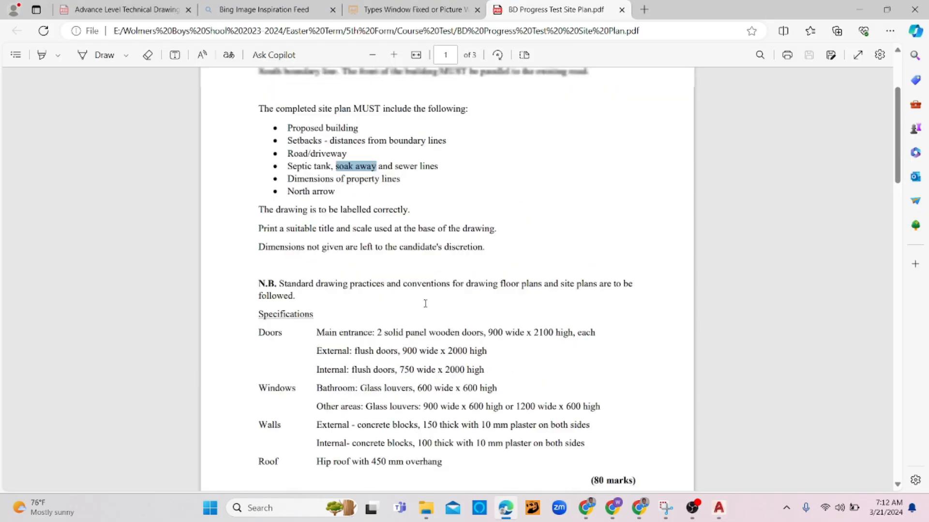
scroll(391, 354, down, 5)
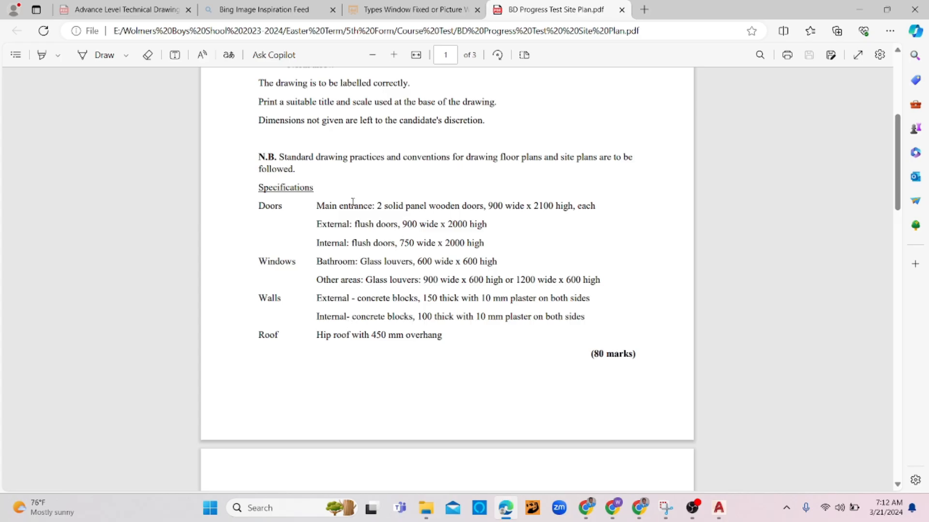
scroll(384, 235, down, 6)
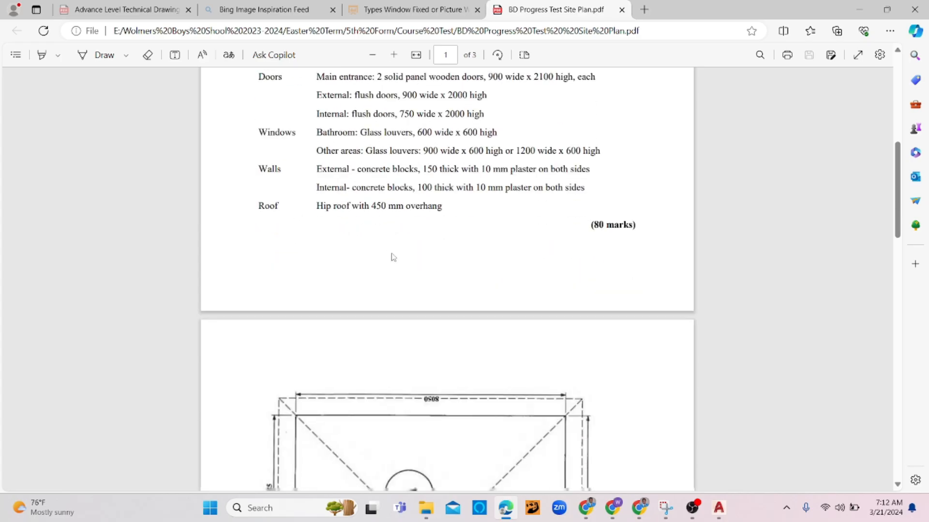
scroll(411, 265, down, 5)
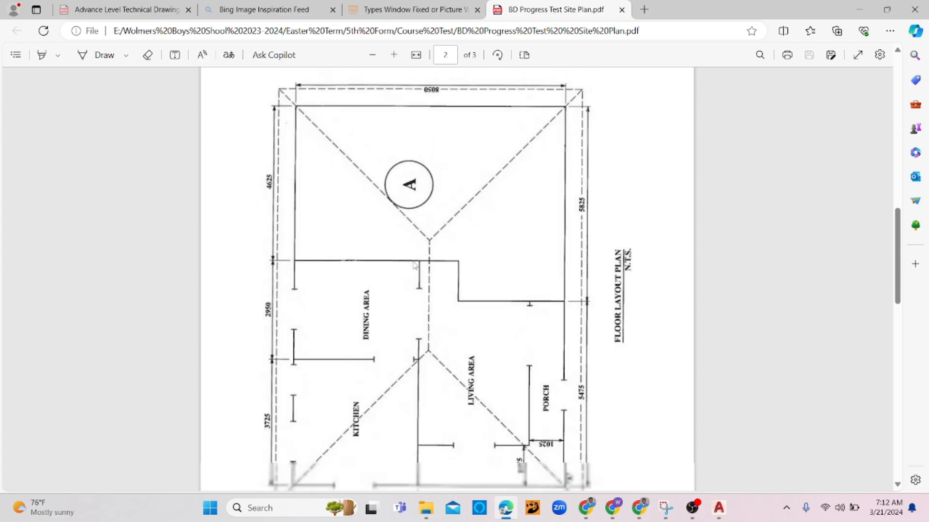